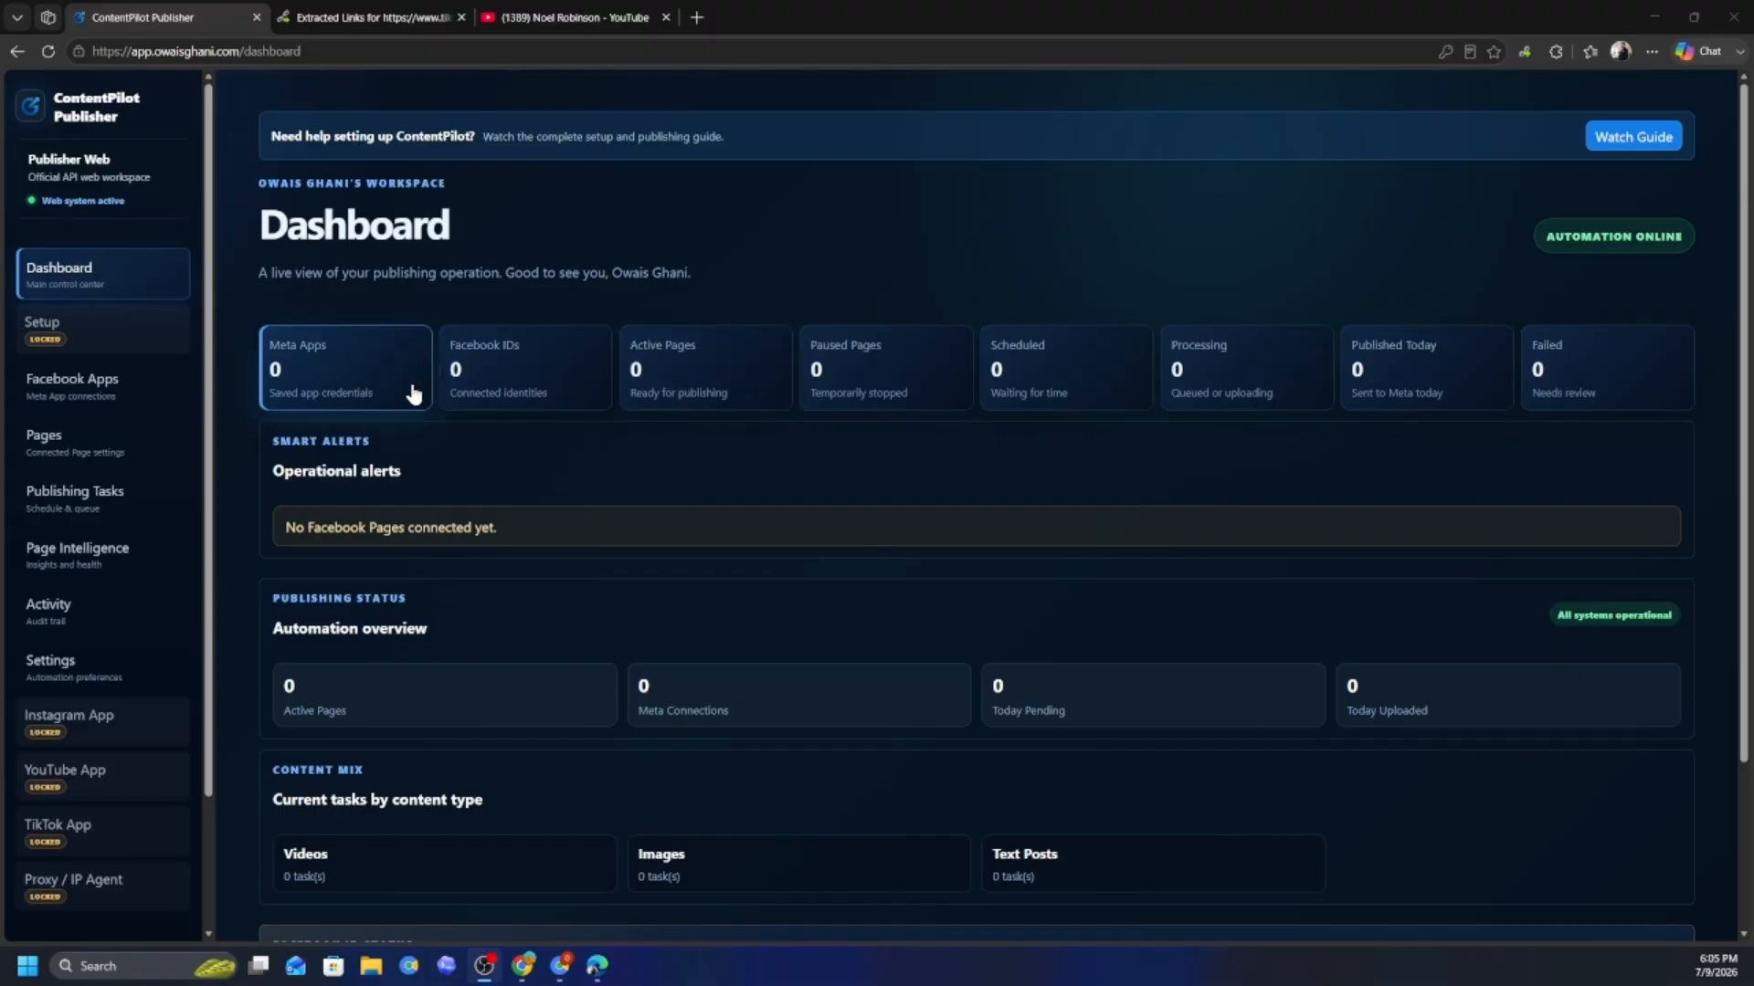
# - Review the dashboard's metric details for Meta Apps, Active Pages, Paused Pages, Processing and Failed, and view the Setup page
pyautogui.click(365, 376)
pyautogui.click(703, 370)
pyautogui.click(836, 370)
pyautogui.click(1228, 370)
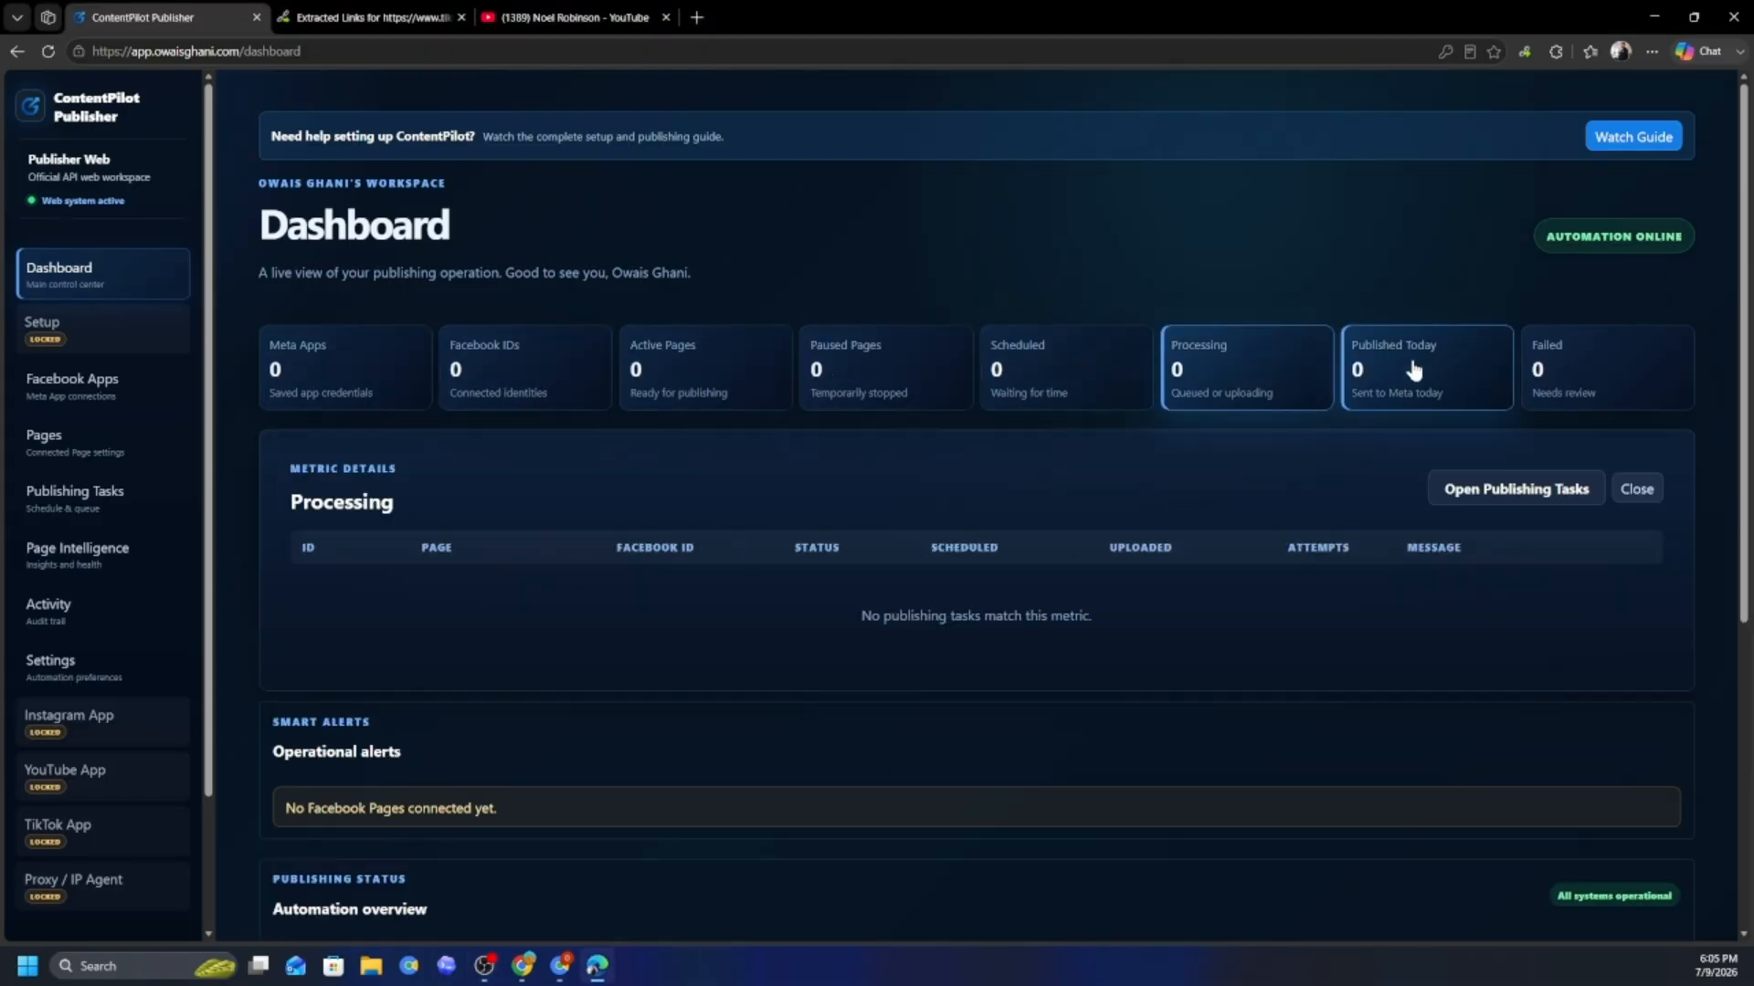
pyautogui.click(1594, 370)
pyautogui.click(351, 379)
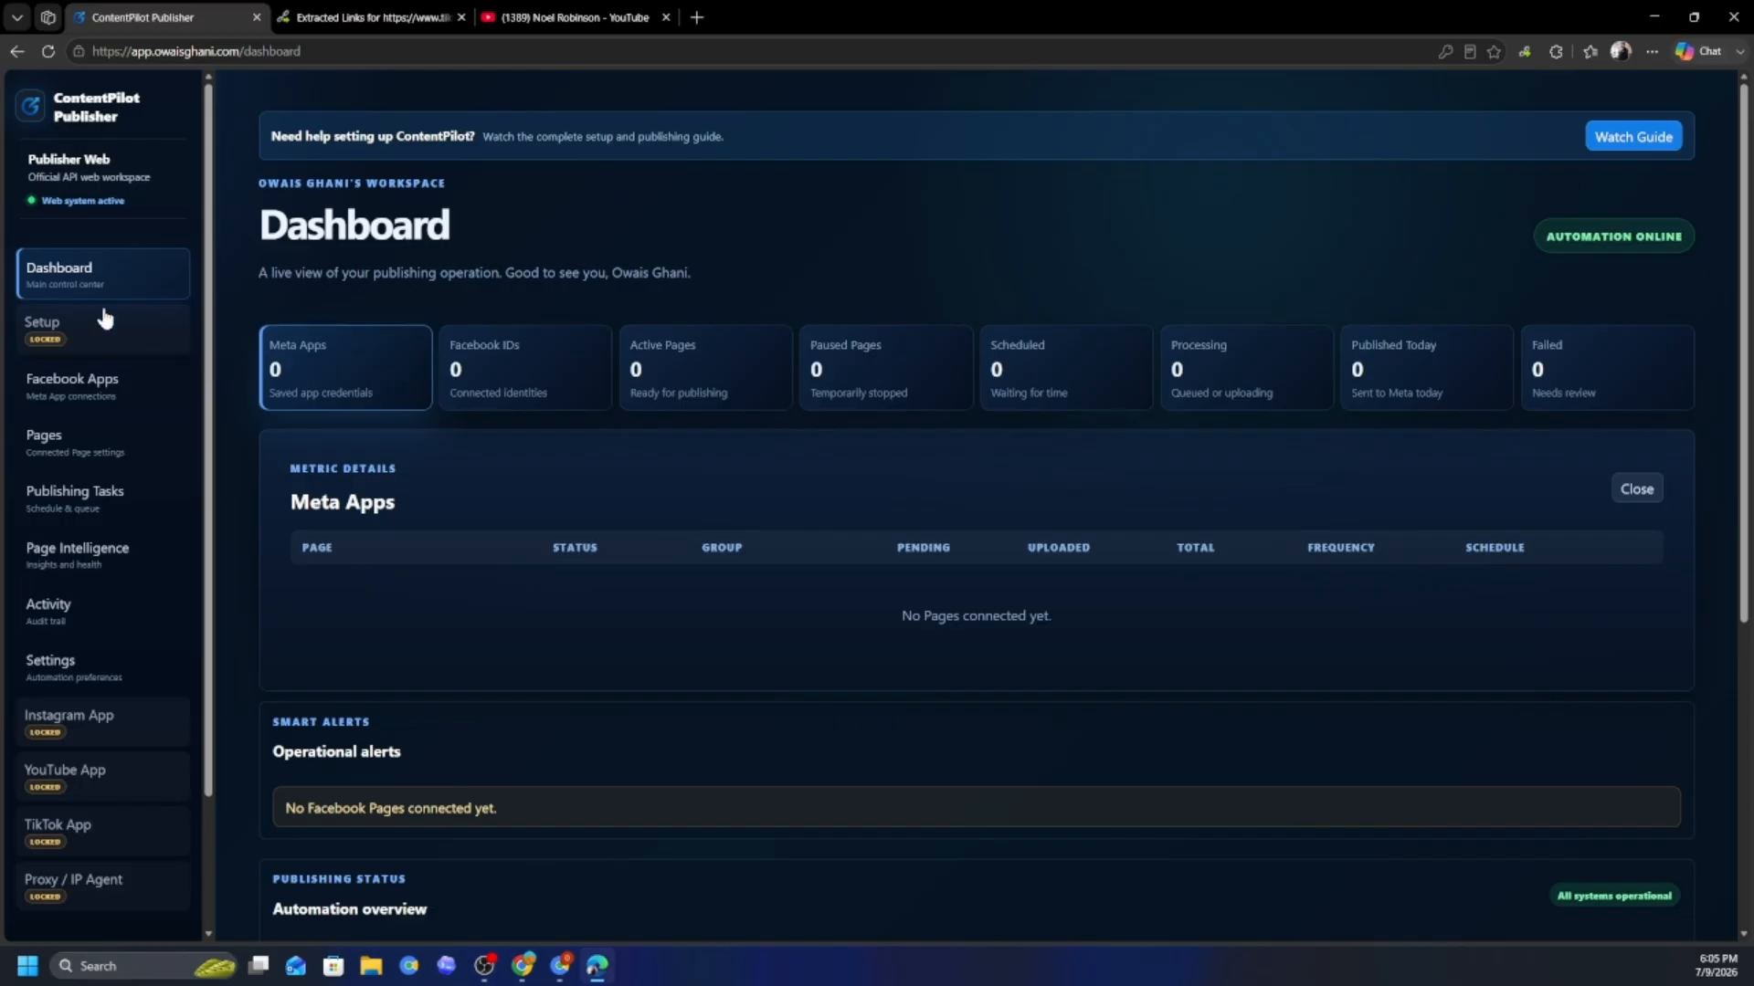
pyautogui.click(126, 335)
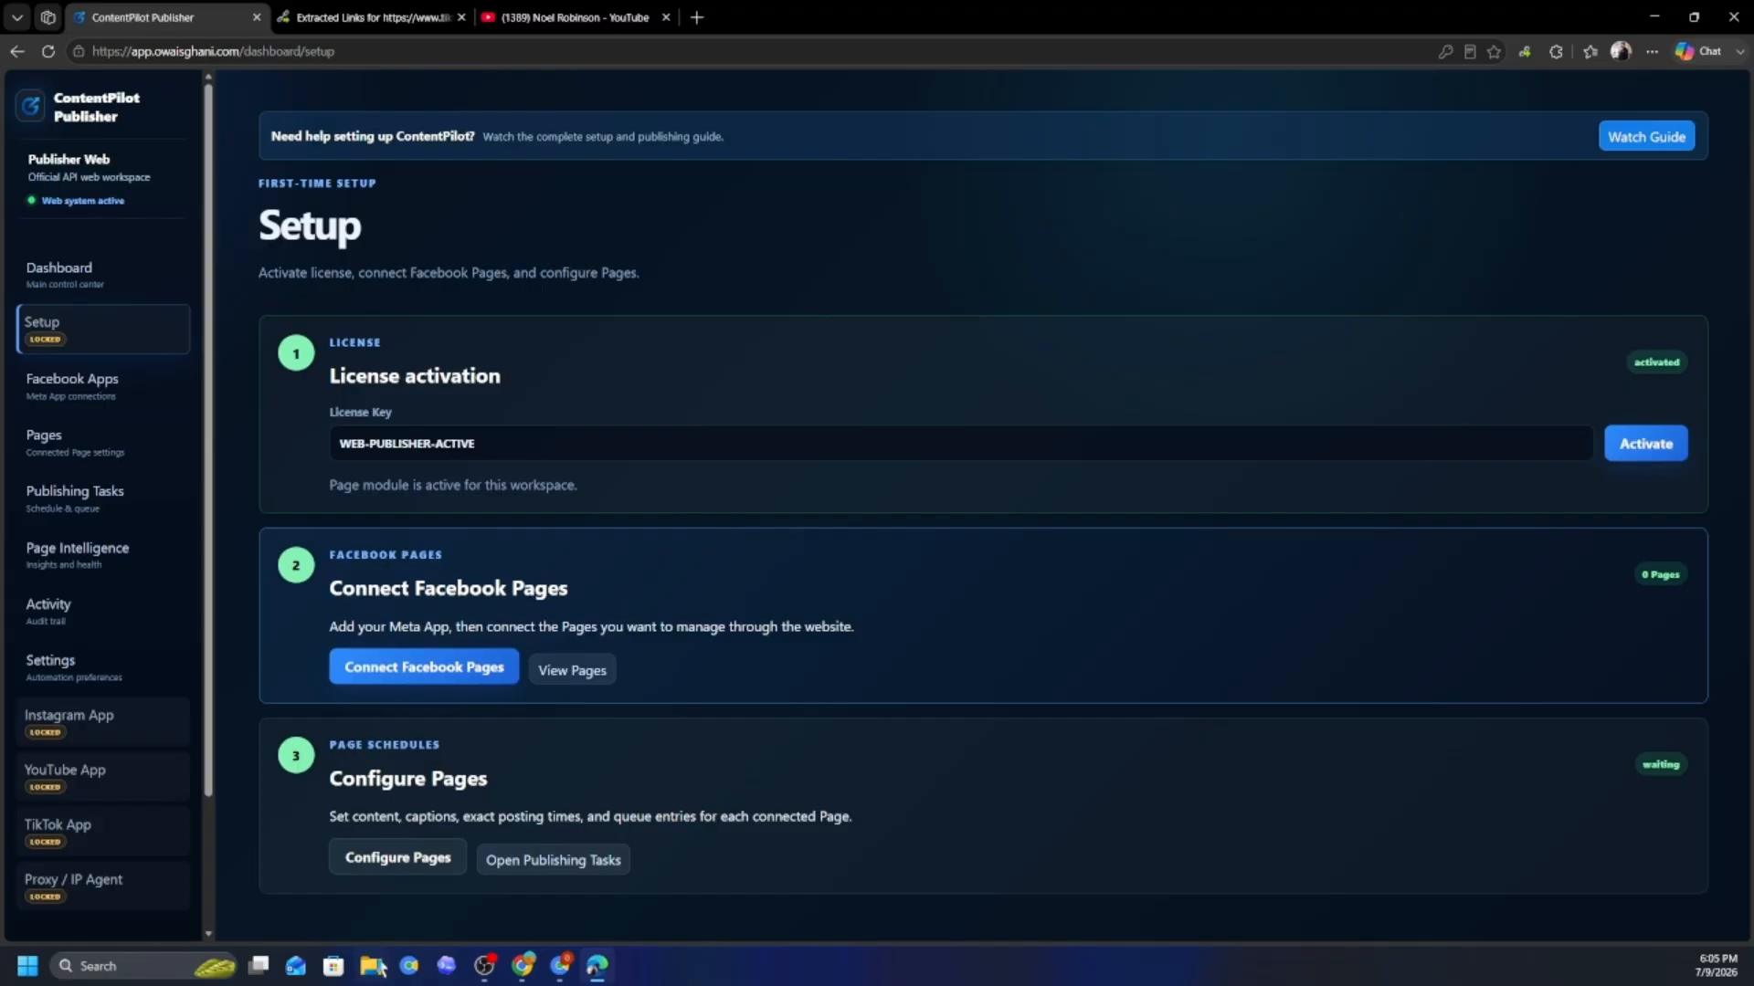
# - Open contentpilot.local:3000 in a new browser tab and look over its Dashboard, Facebook Apps and Instagram Apps pages
pyautogui.click(699, 18)
pyautogui.write('con')
pyautogui.press('Return')
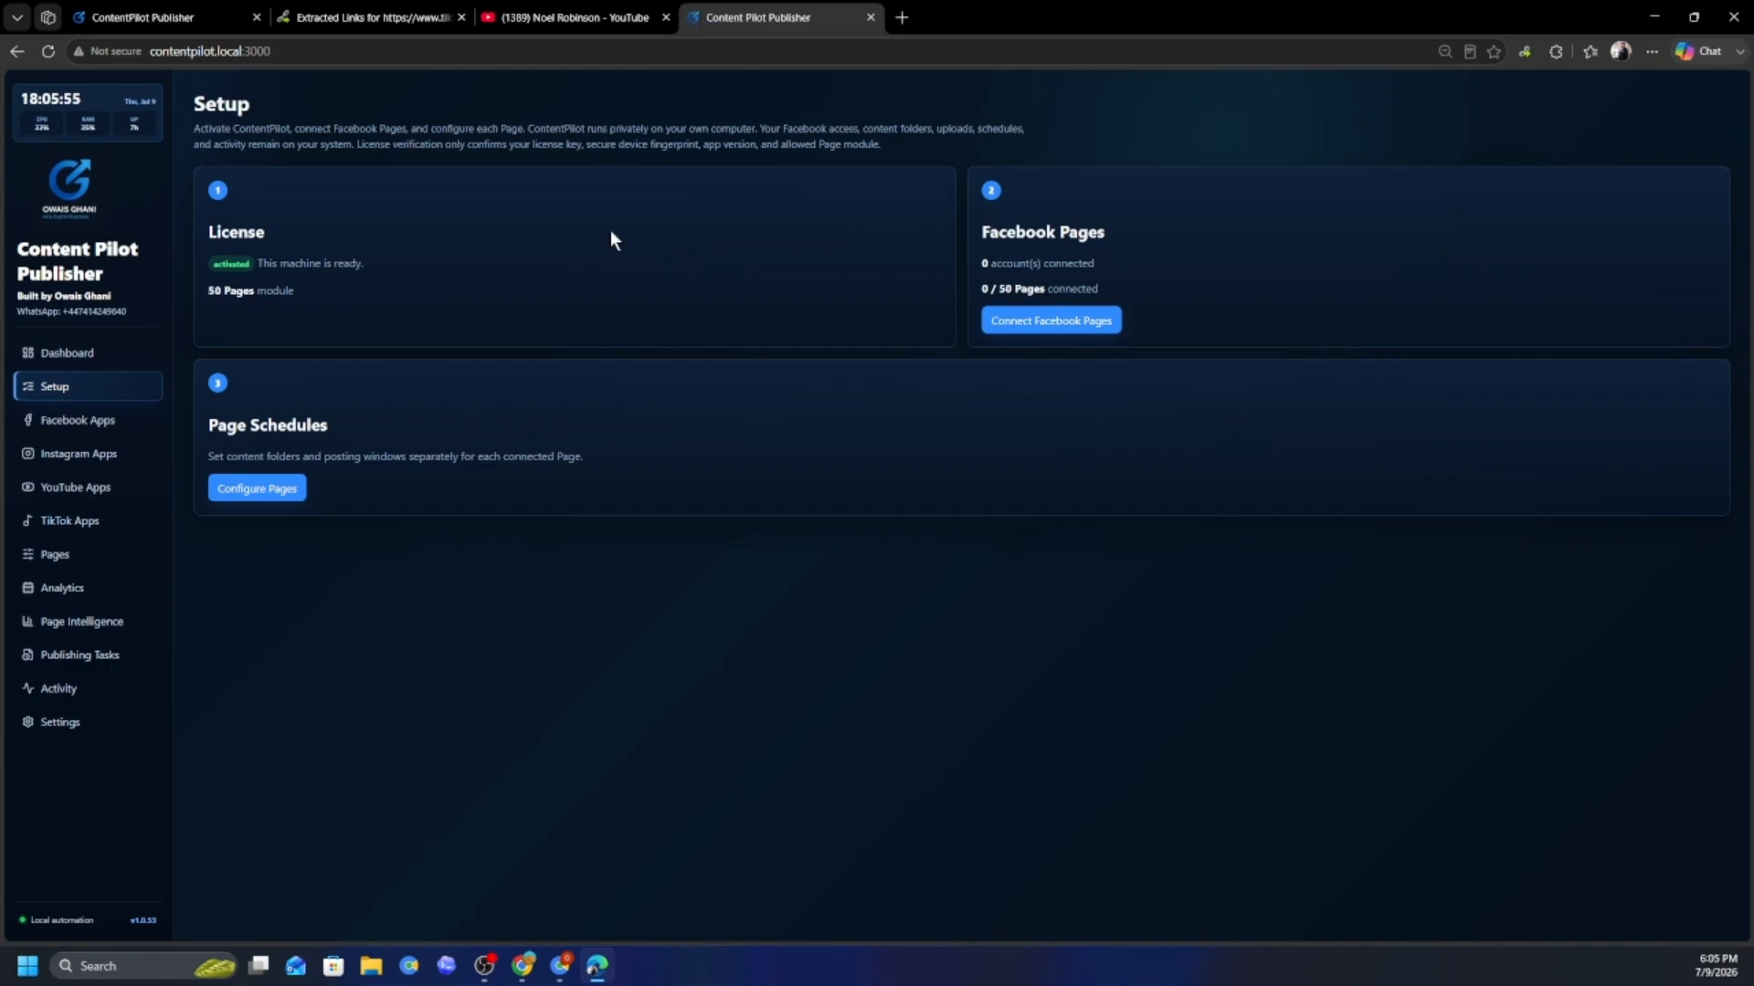
pyautogui.click(53, 352)
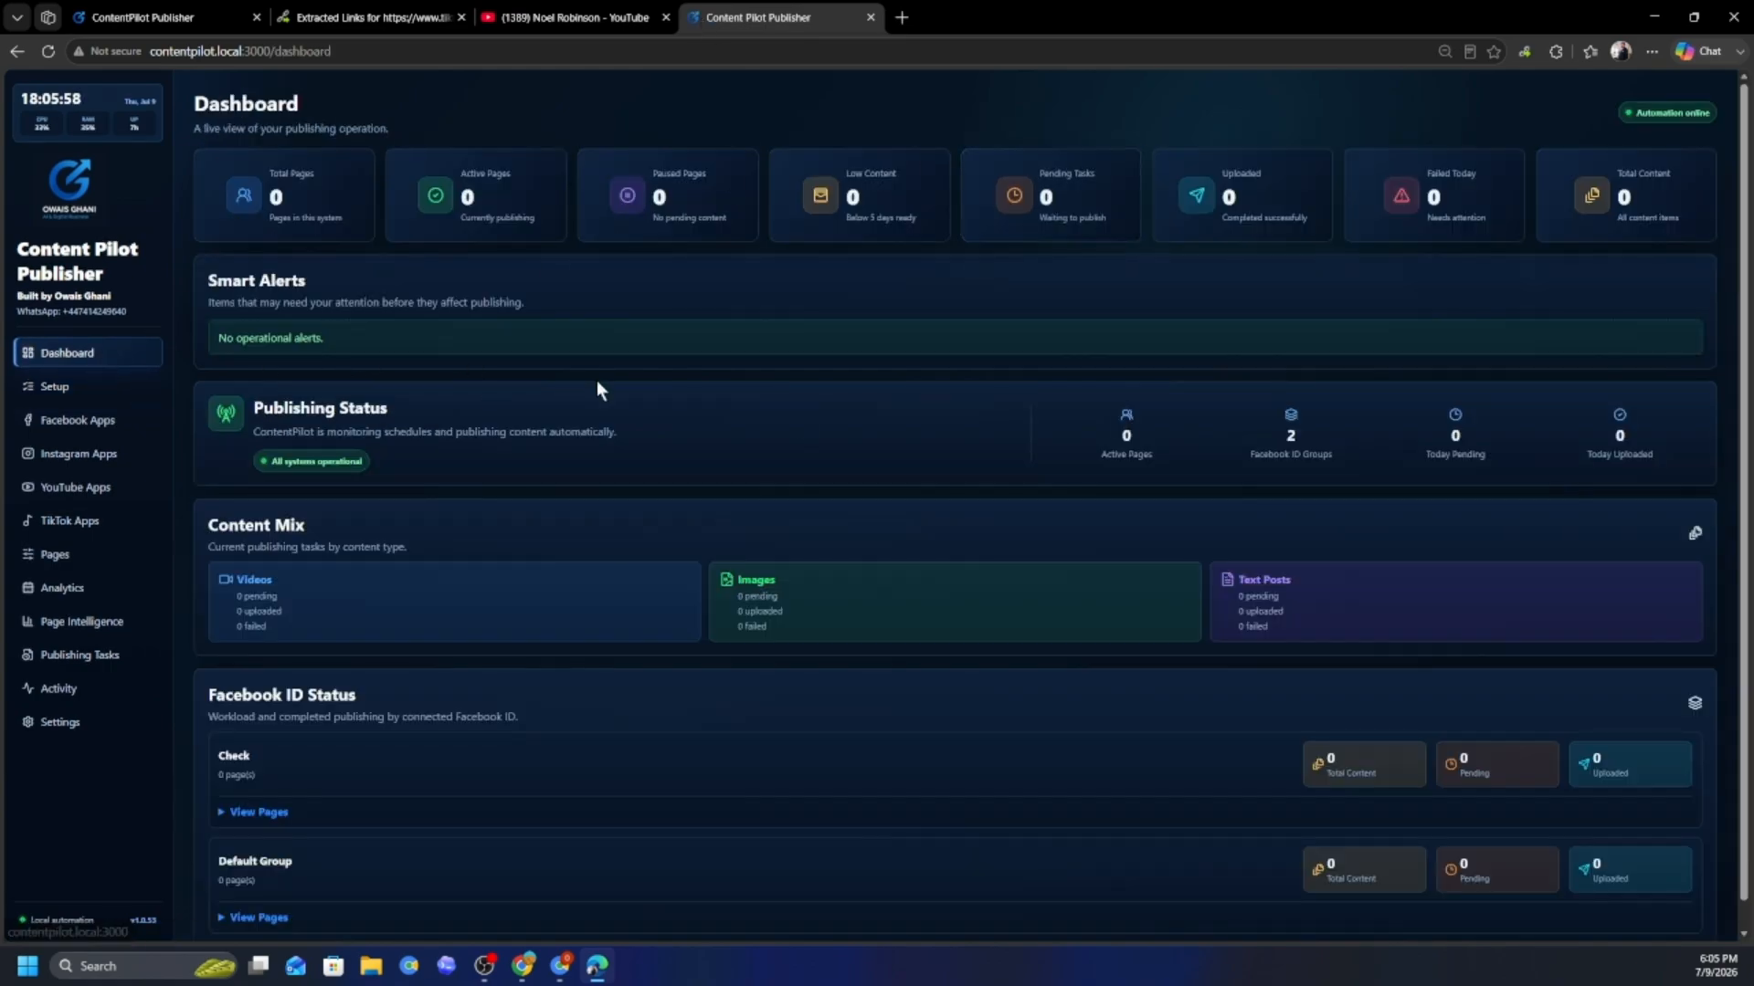
pyautogui.click(124, 420)
pyautogui.click(105, 463)
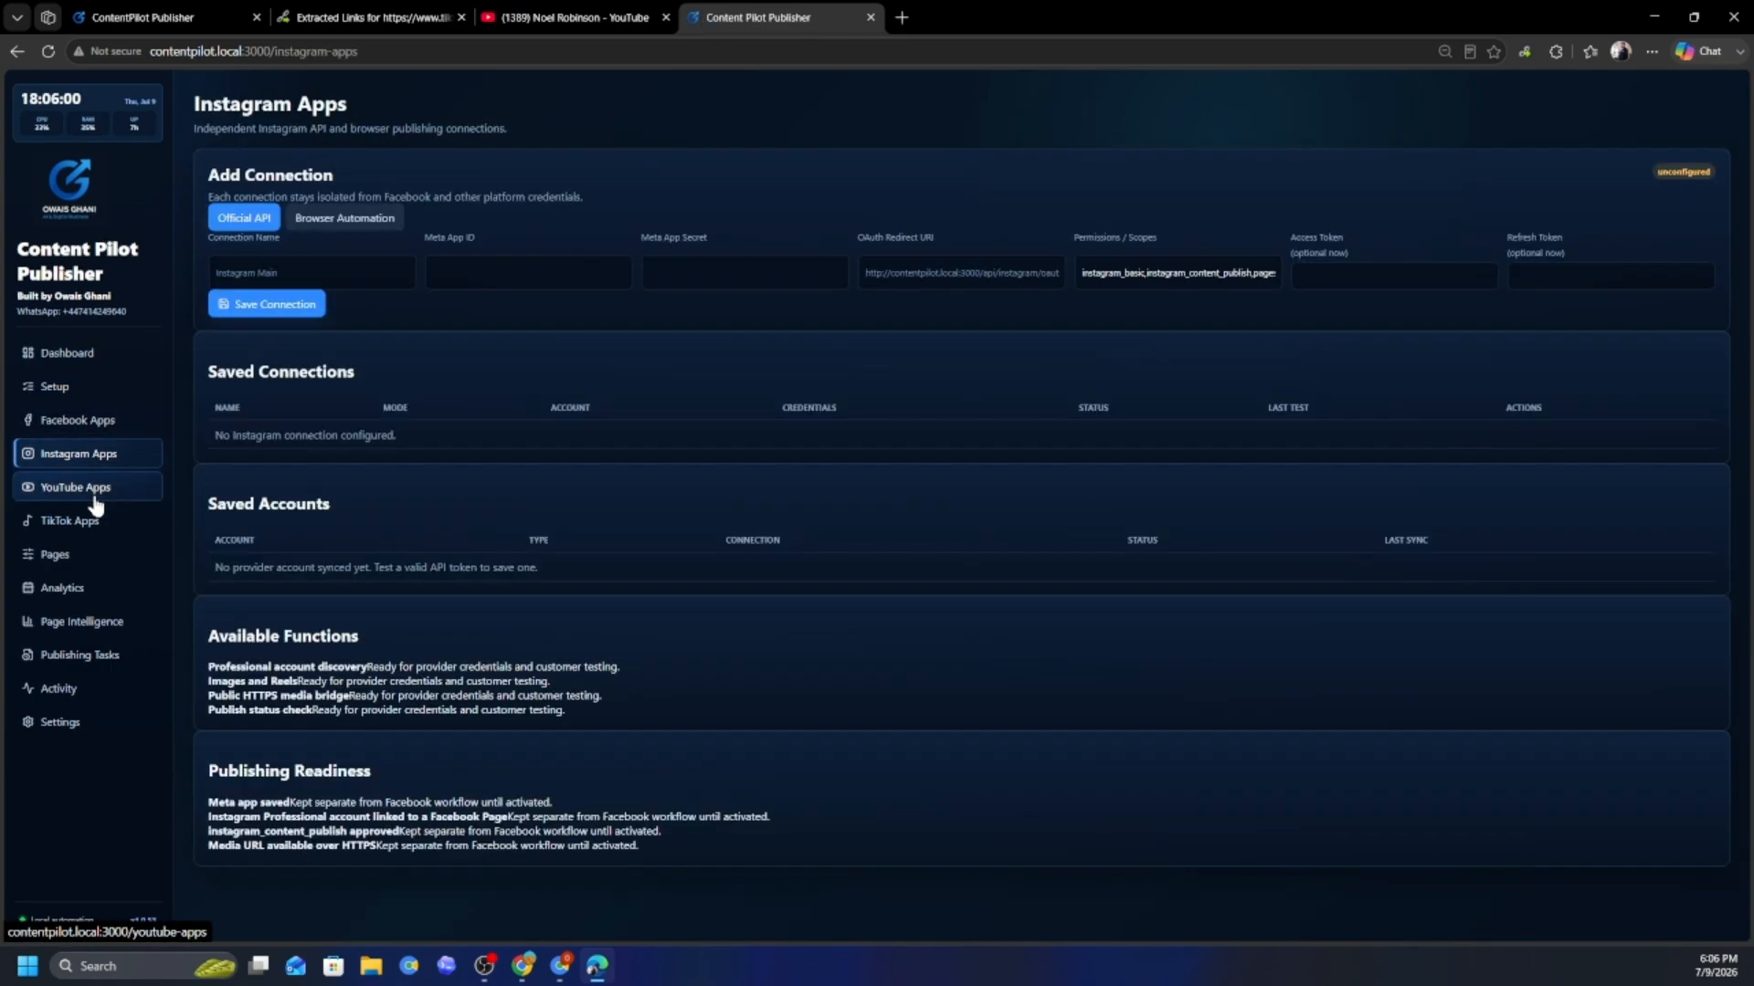
# - Examine the Facebook ID Connection settings under Facebook Apps, including IP agents and proxies, and return to the Meta App Connection view
pyautogui.click(92, 421)
pyautogui.click(385, 173)
pyautogui.scroll(-1, 694, 548)
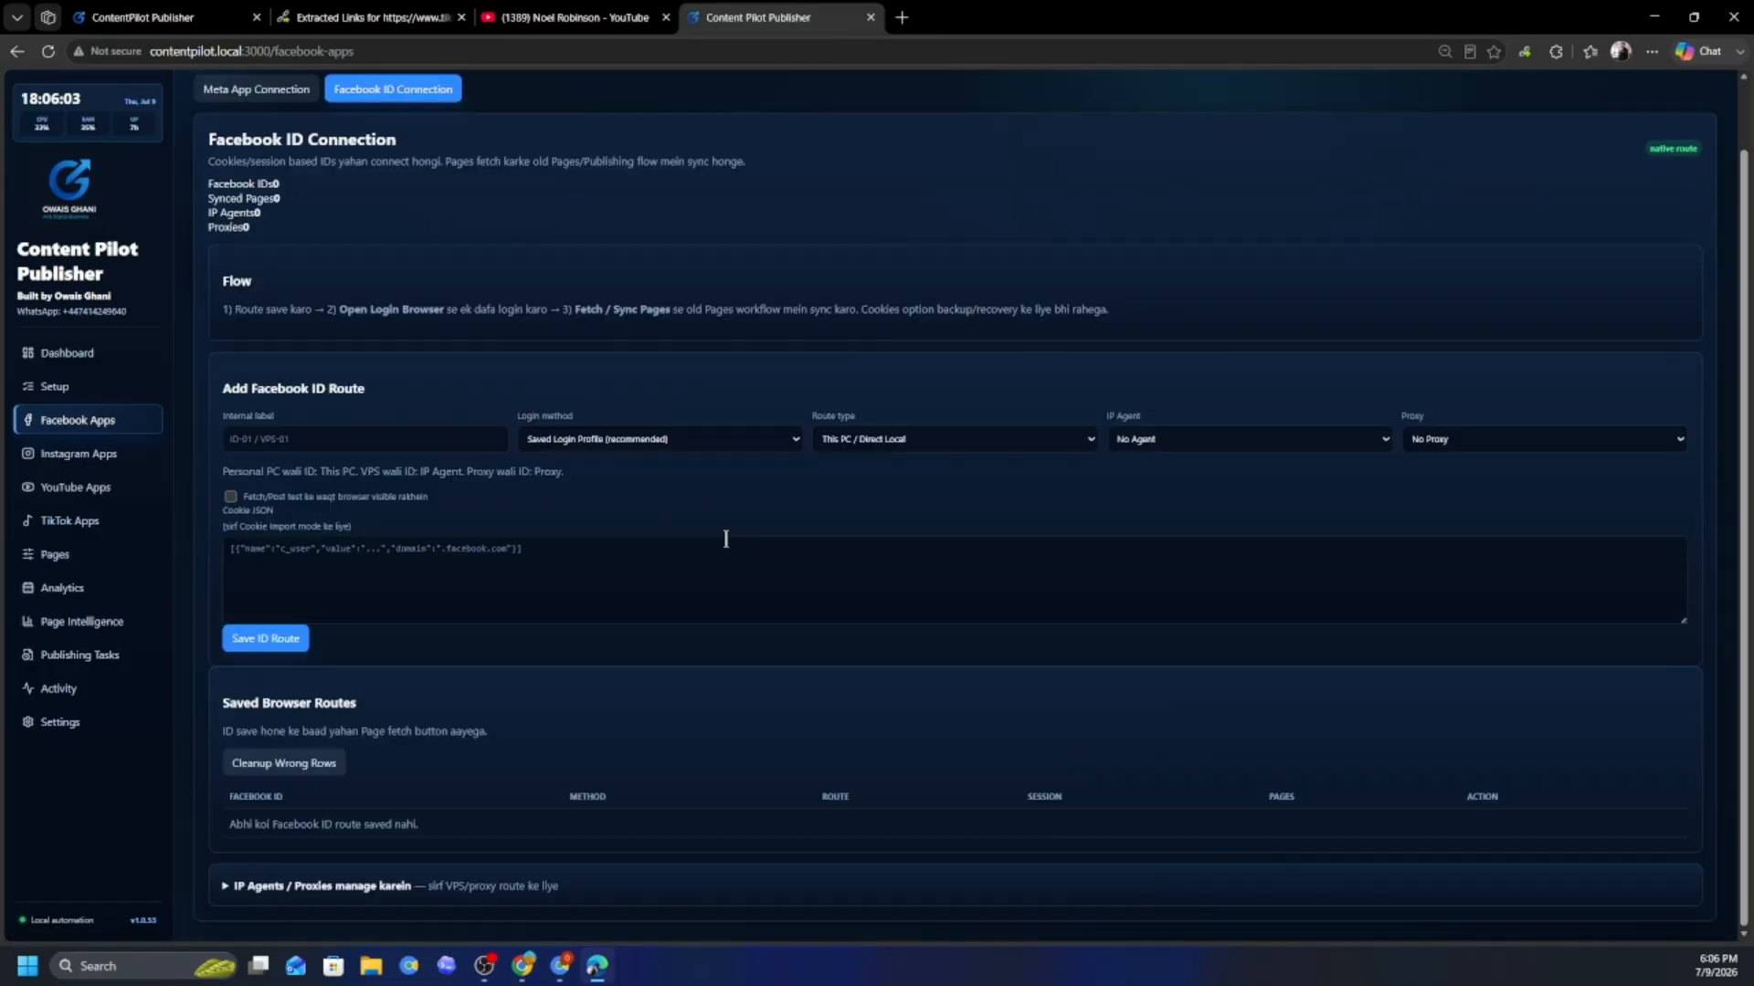
pyautogui.click(233, 887)
pyautogui.scroll(-8, 576, 681)
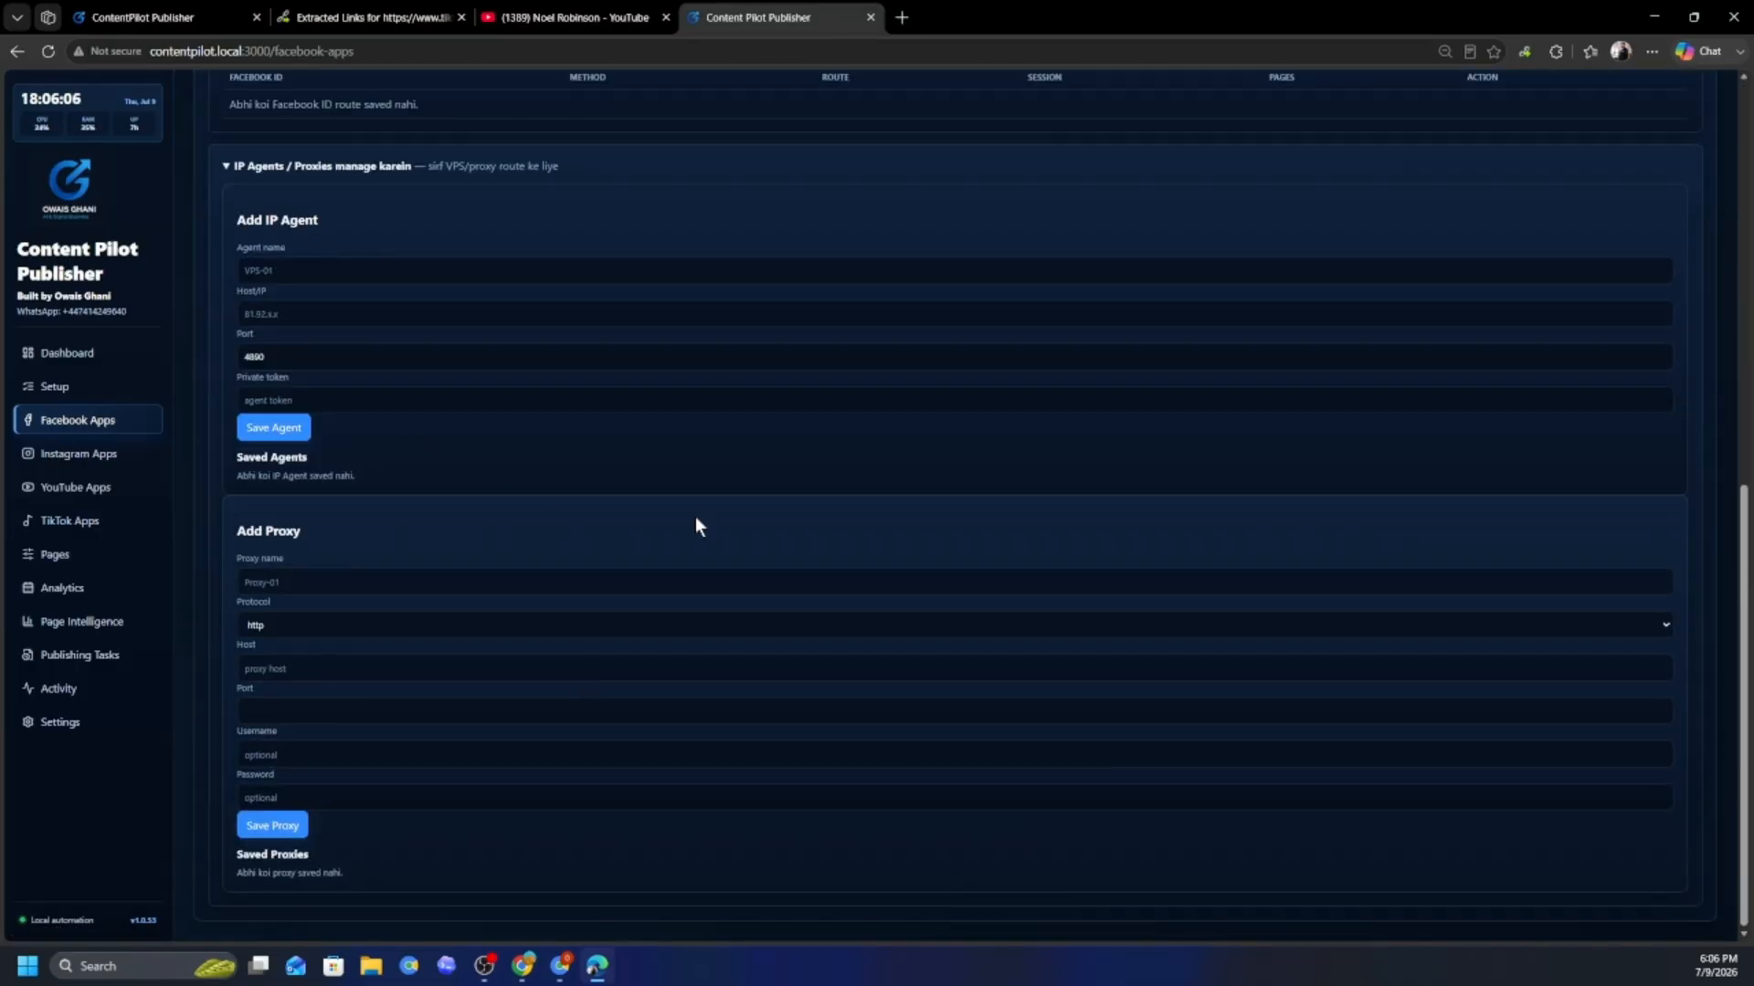
pyautogui.scroll(10, 696, 527)
pyautogui.click(279, 166)
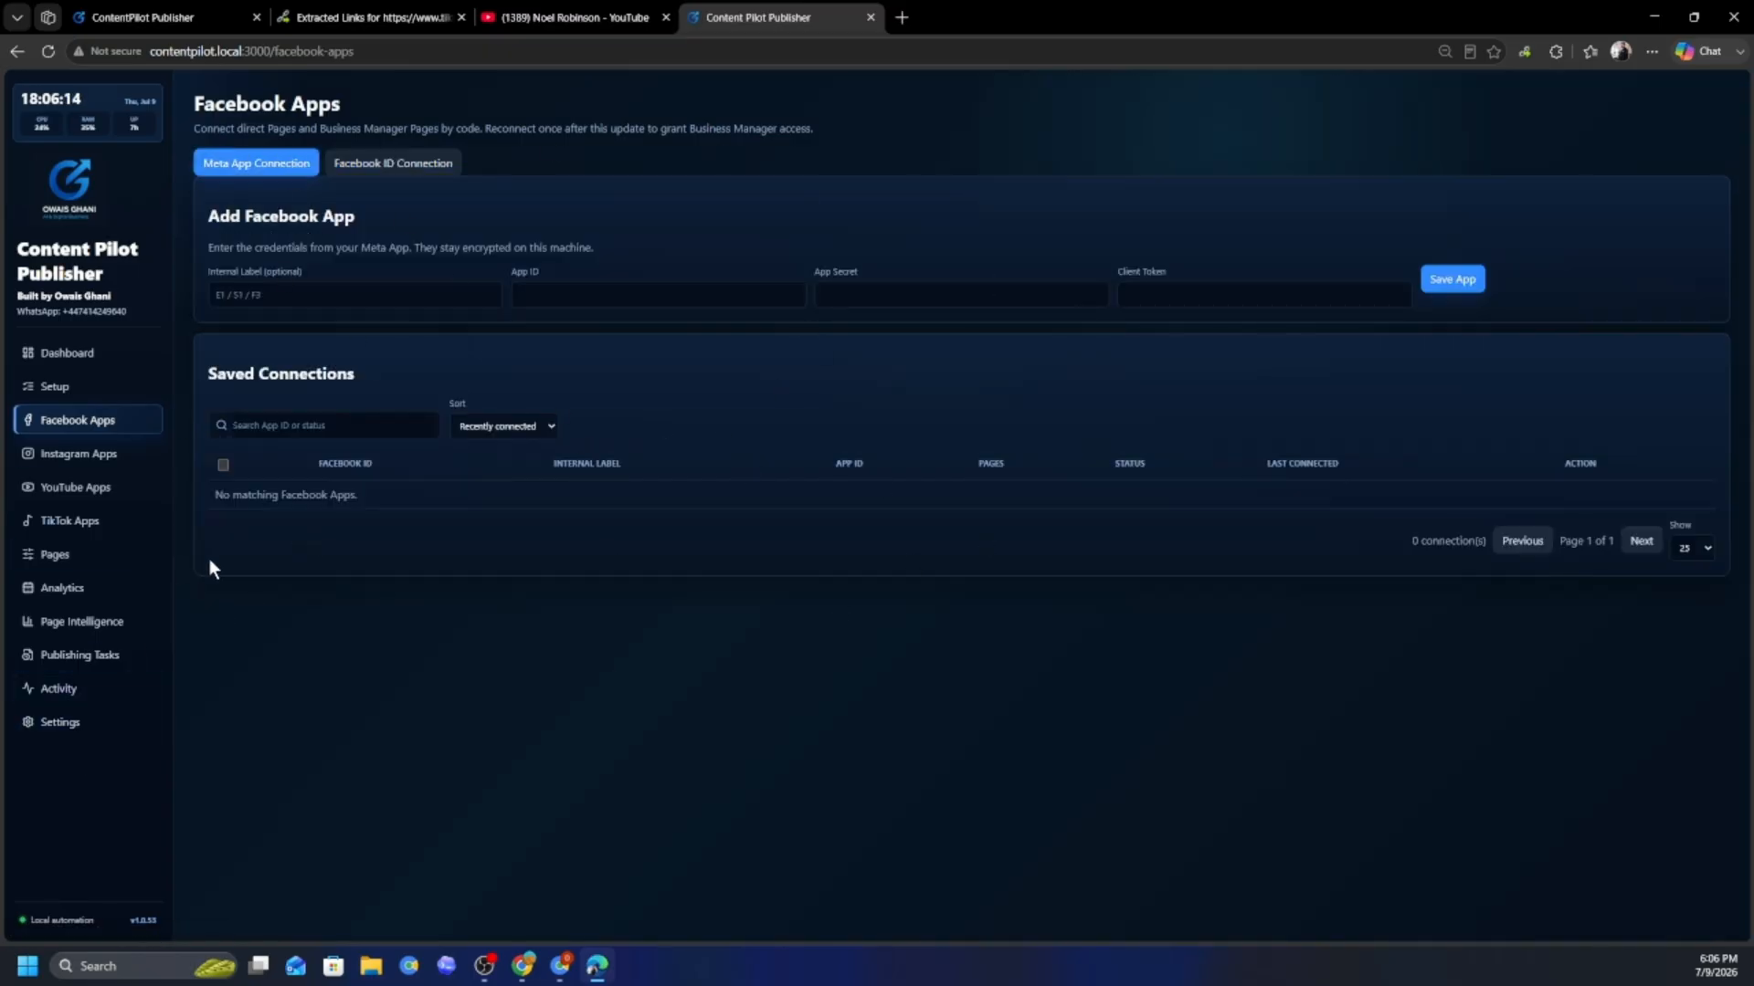
# - Compare the web edition's Setup page with the local edition's Facebook ID Connection, Instagram Apps and TikTok Apps pages
pyautogui.click(195, 16)
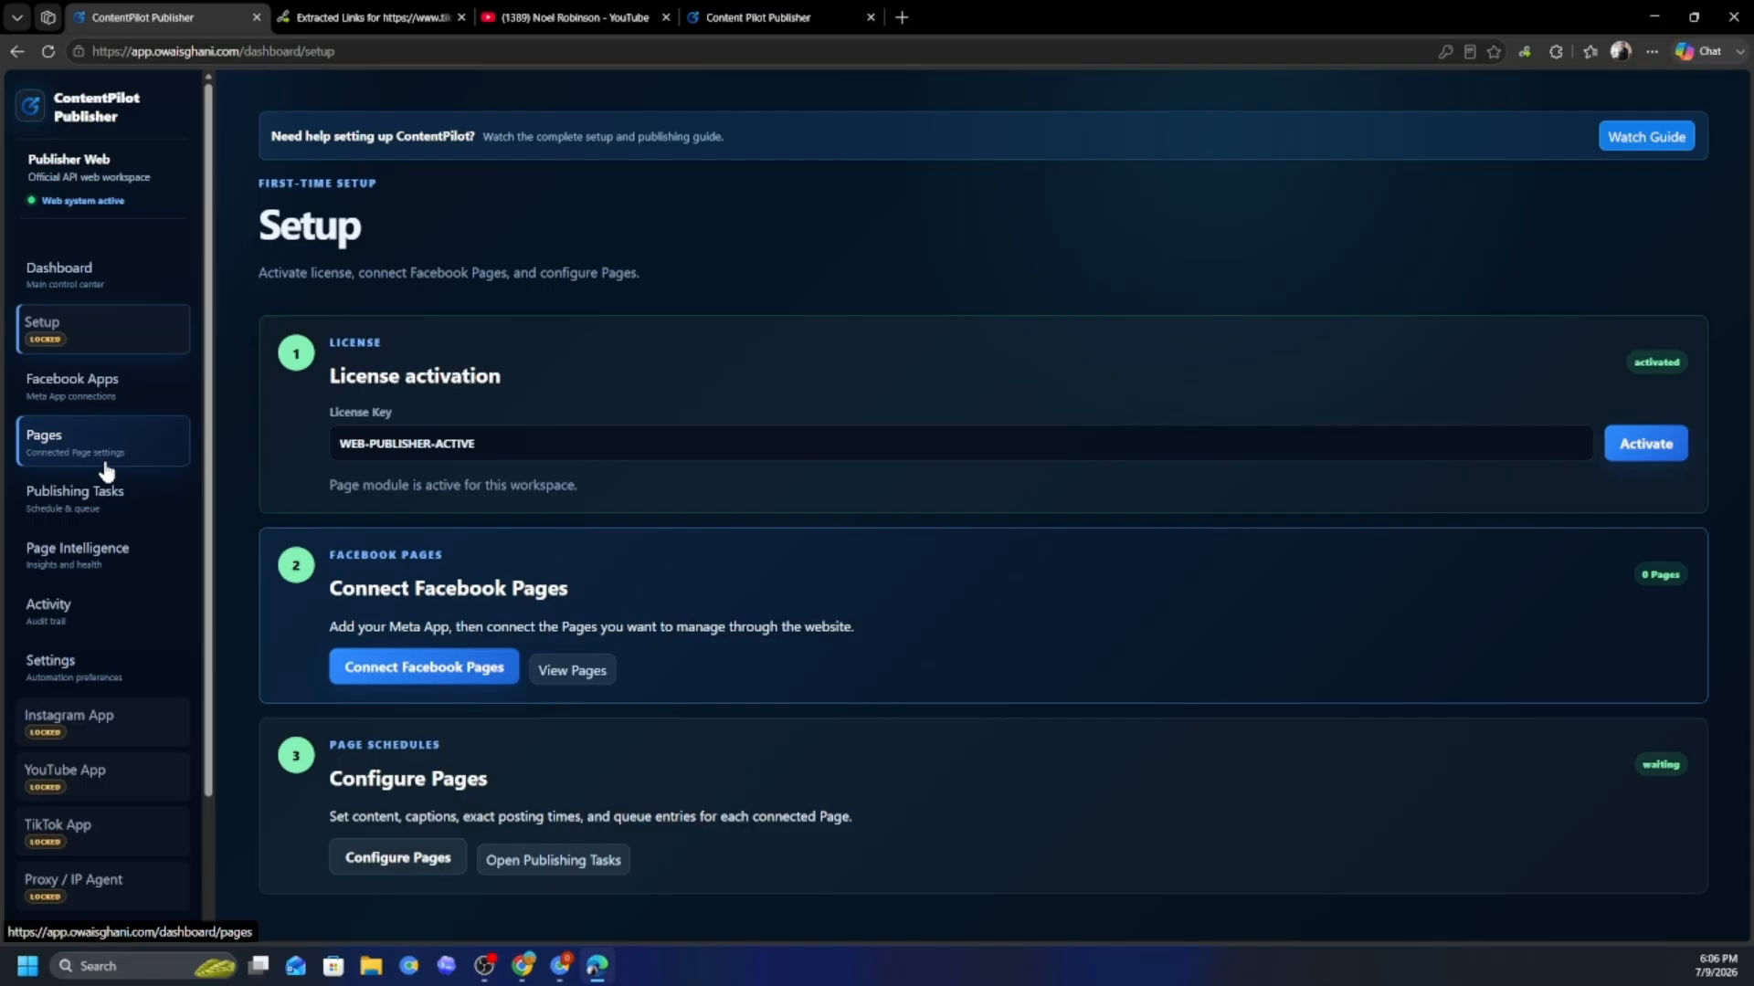
pyautogui.click(717, 19)
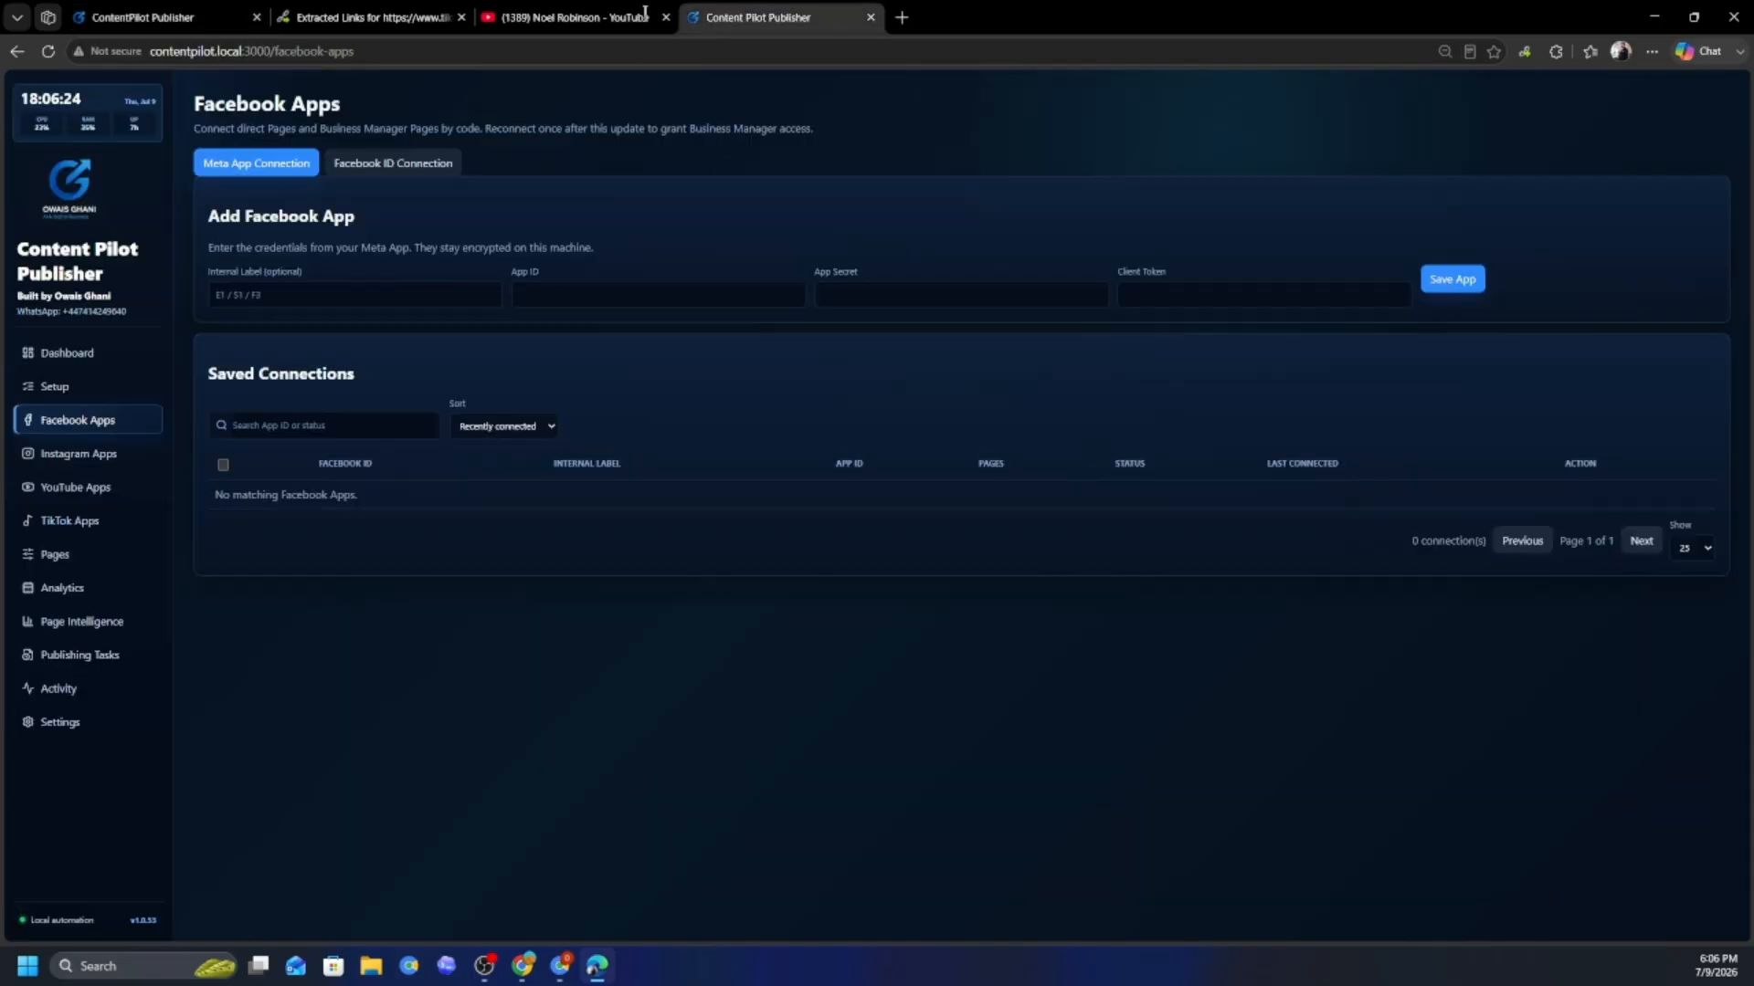
pyautogui.click(388, 164)
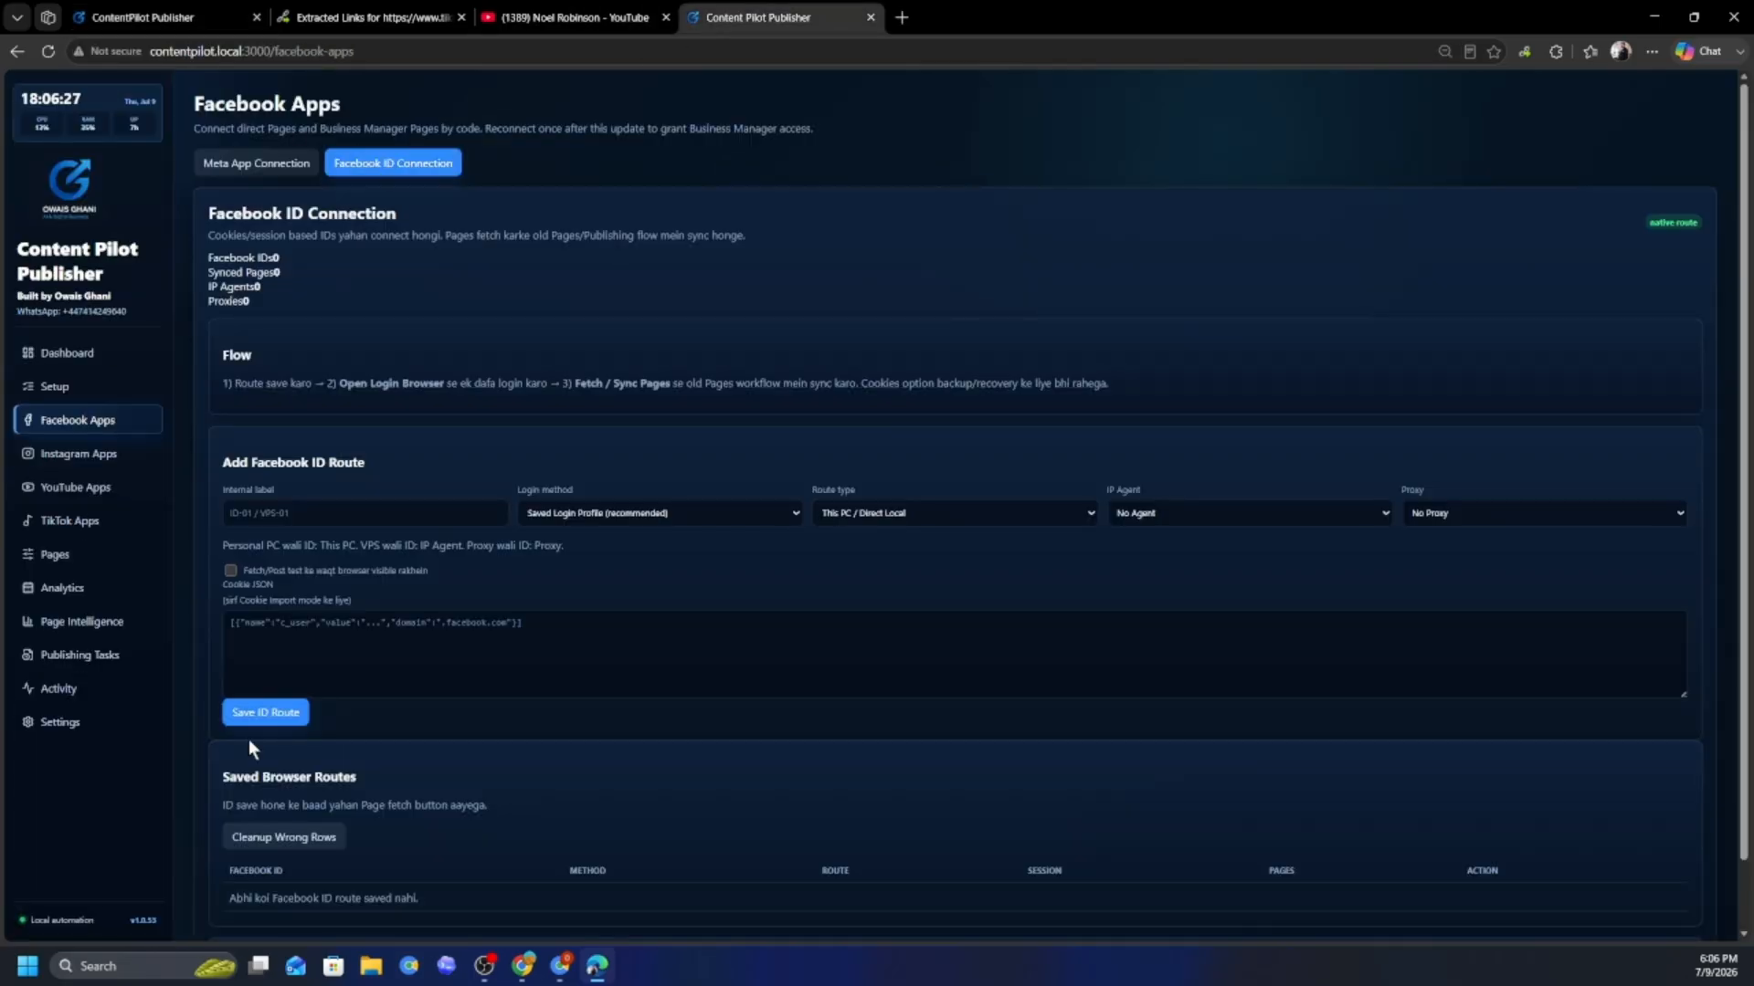
pyautogui.click(79, 462)
pyautogui.click(71, 521)
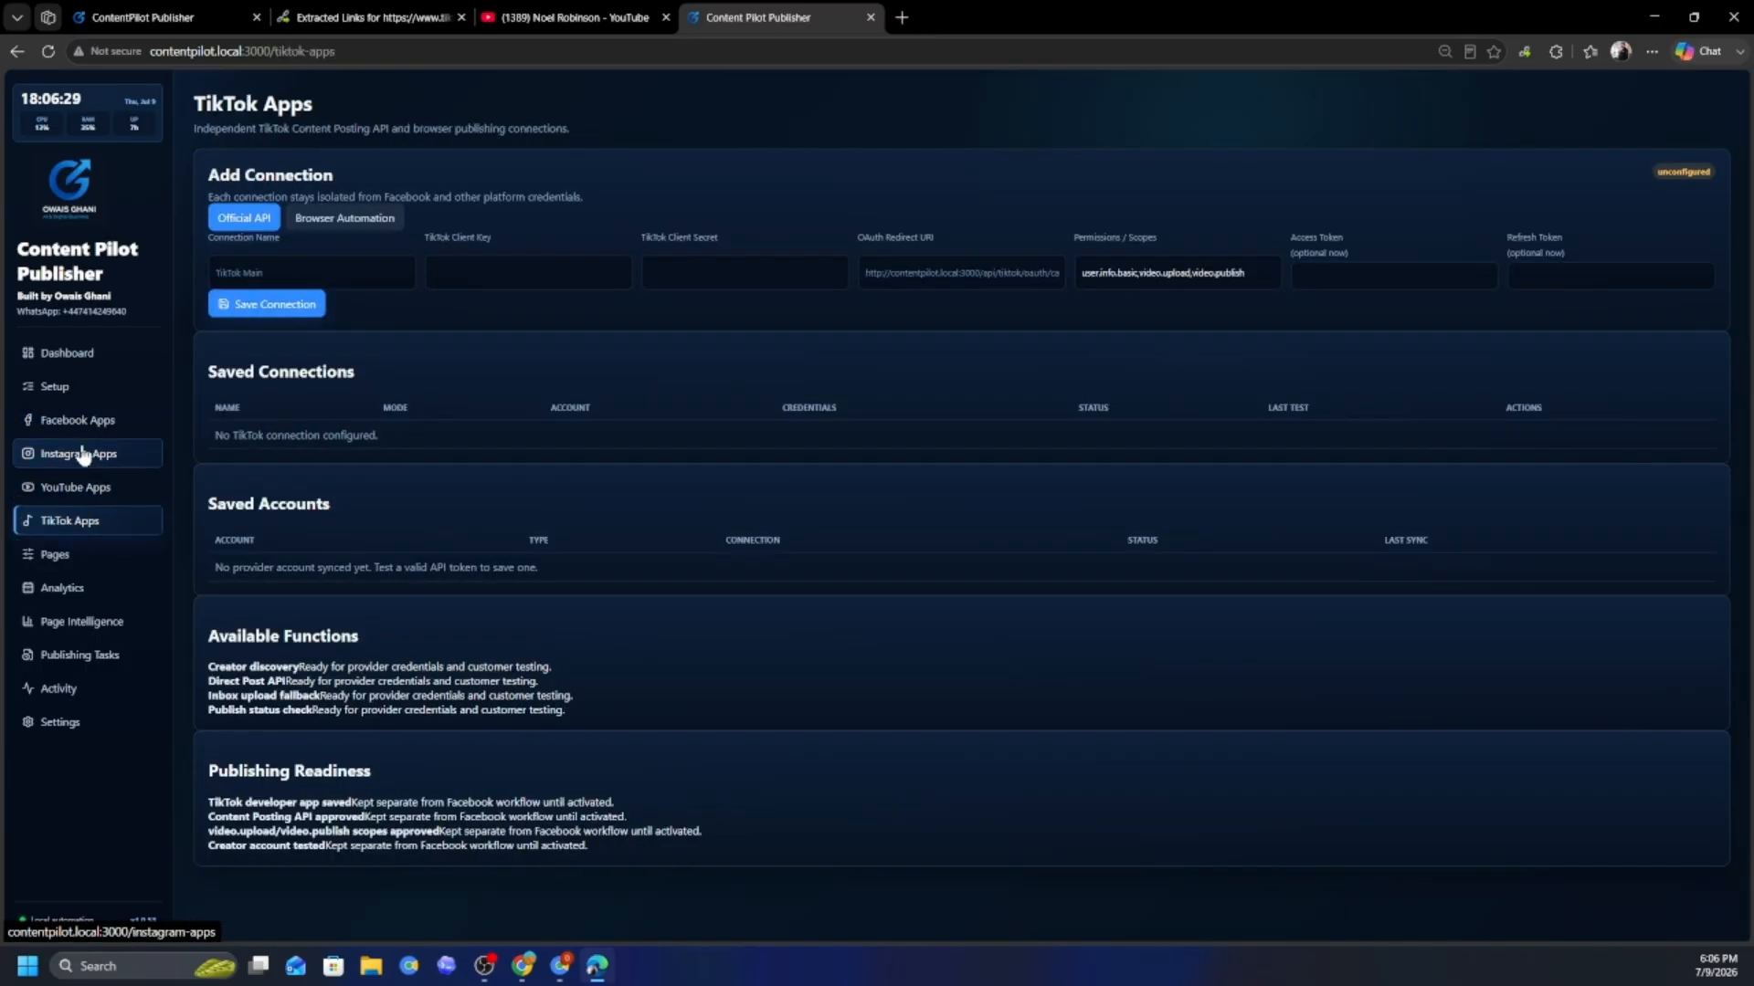
pyautogui.click(92, 421)
pyautogui.click(407, 169)
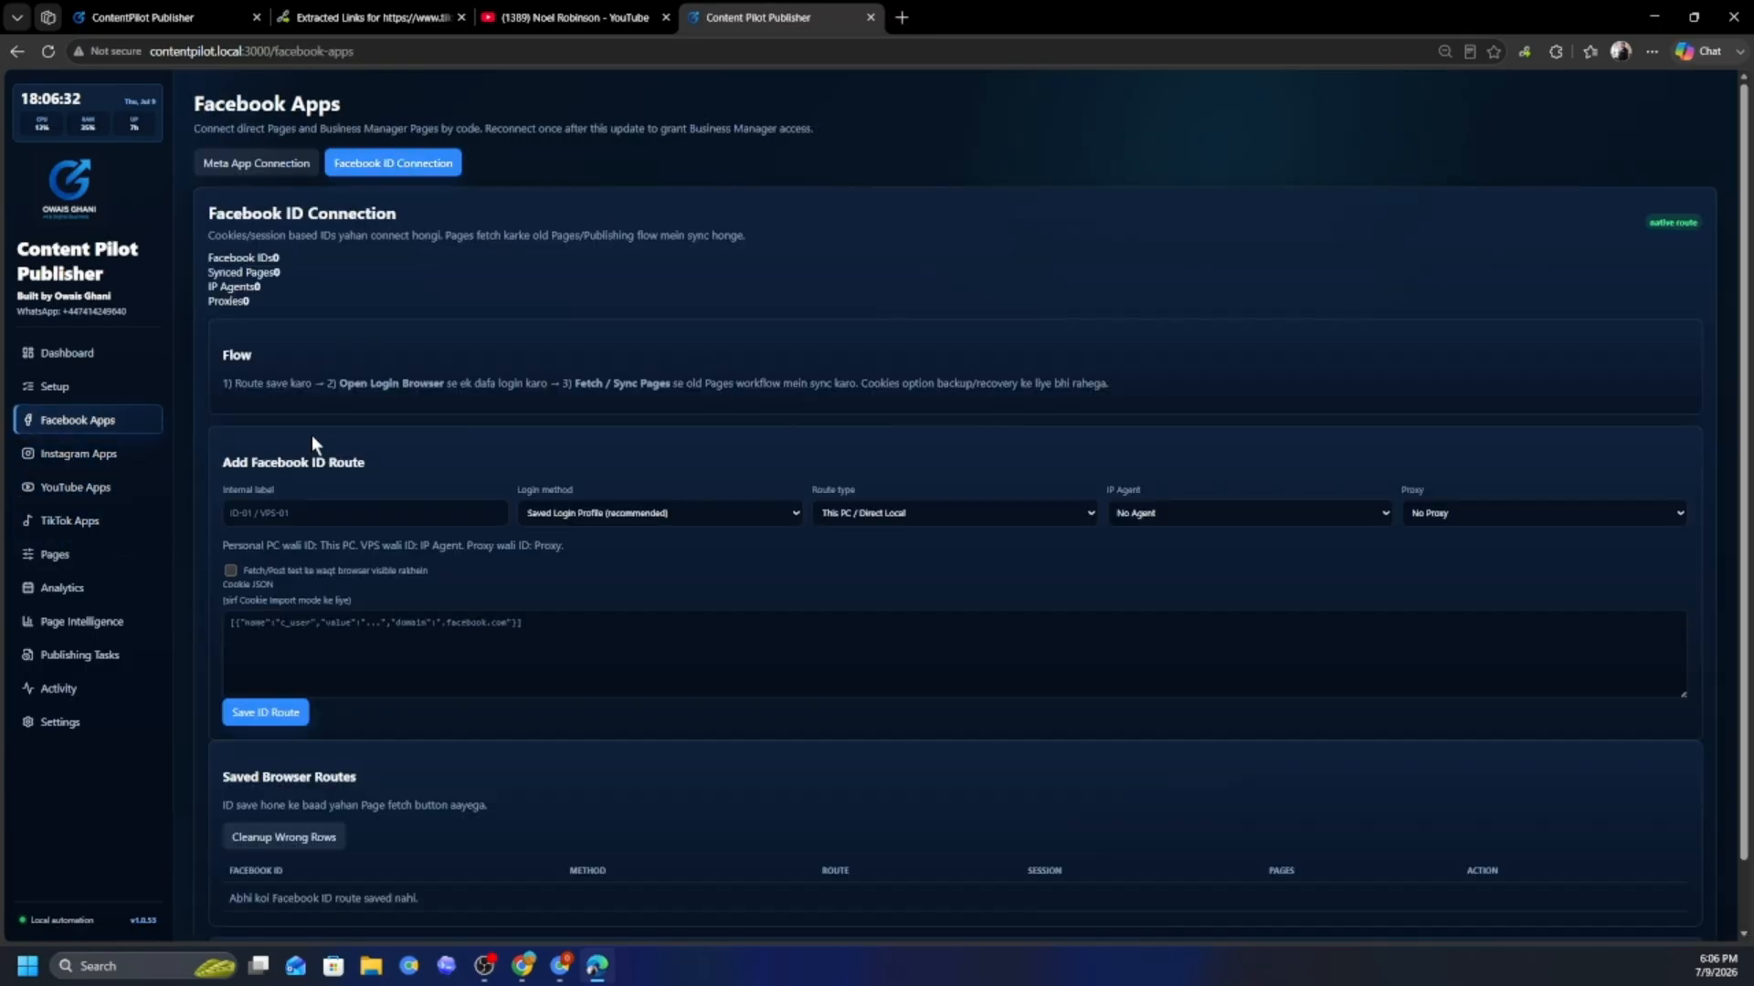
# - In the web edition's Facebook Apps page, read the first Meta App workflow instructions and select the redirect URI
pyautogui.click(190, 17)
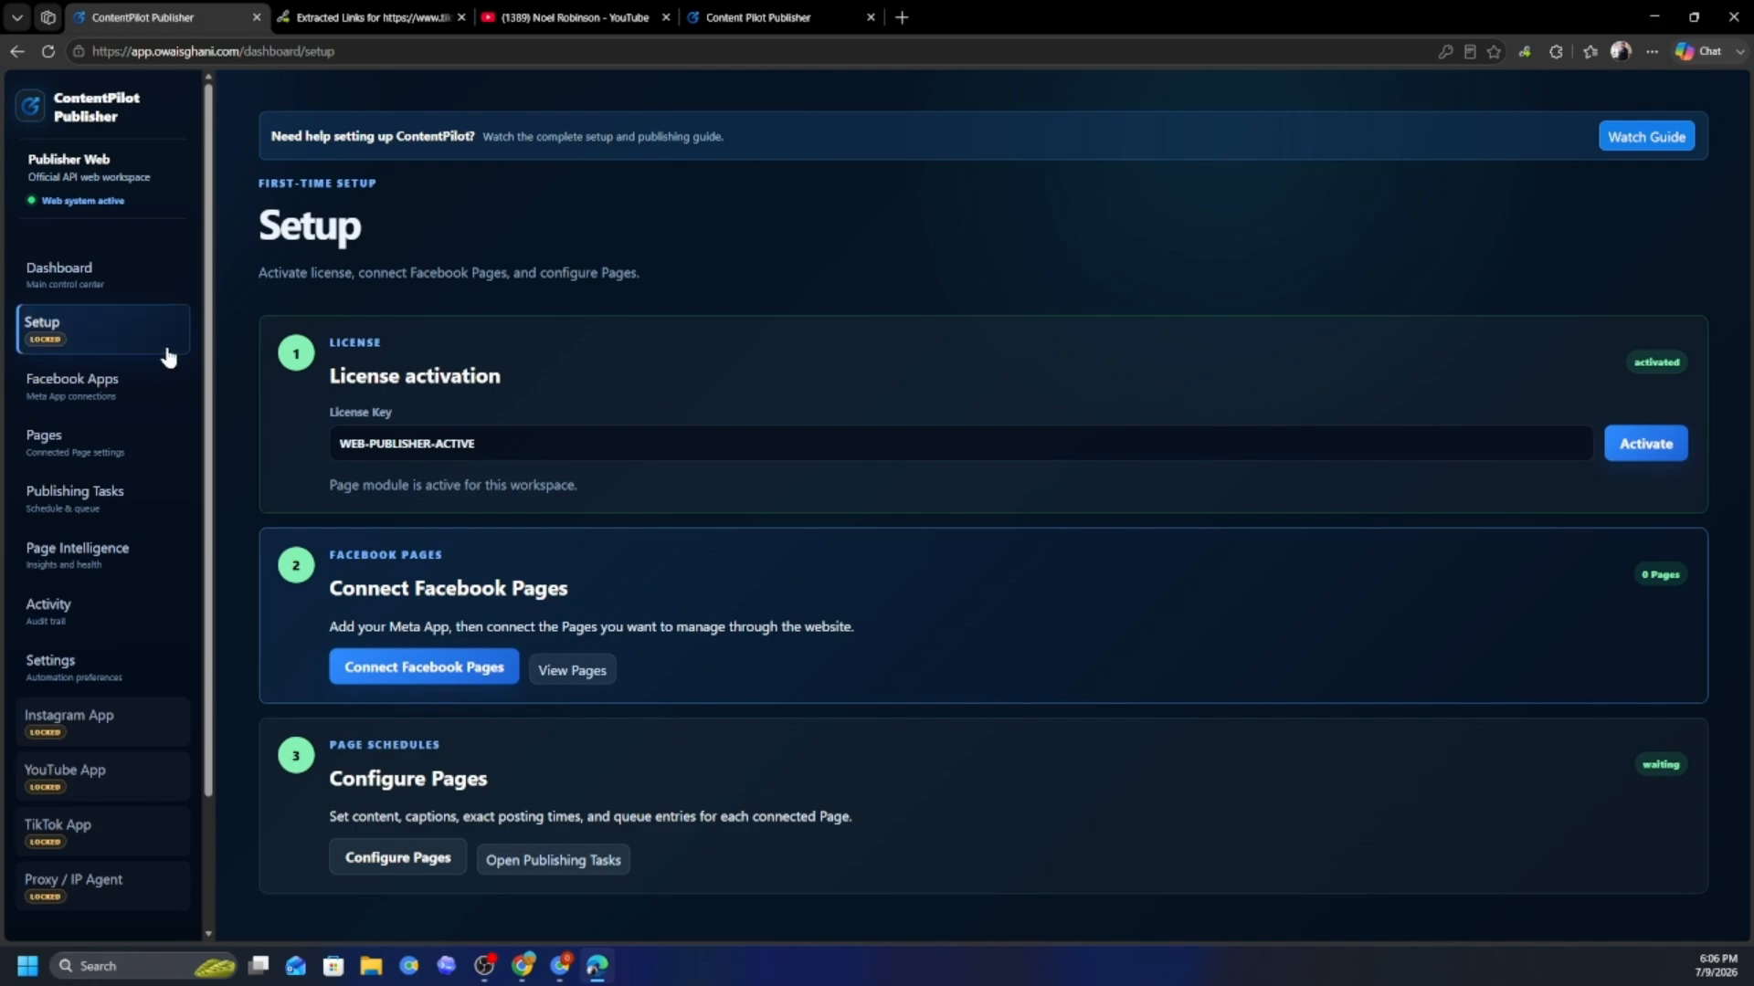
pyautogui.click(148, 284)
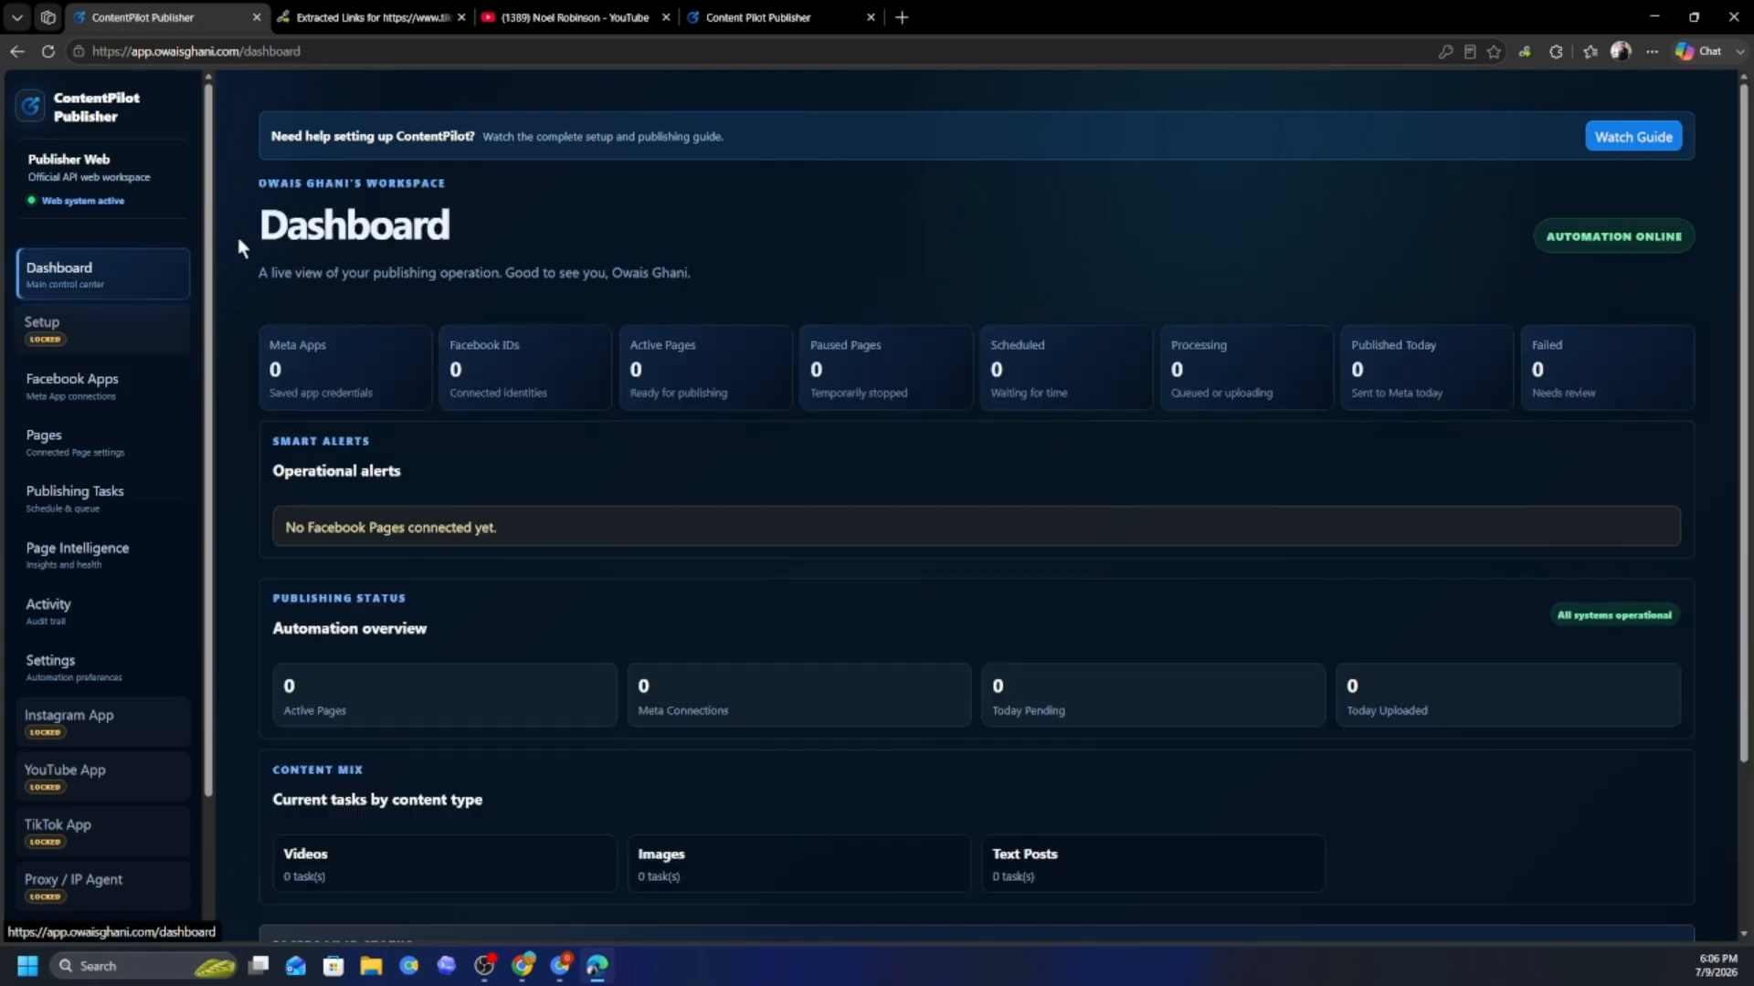
pyautogui.click(92, 382)
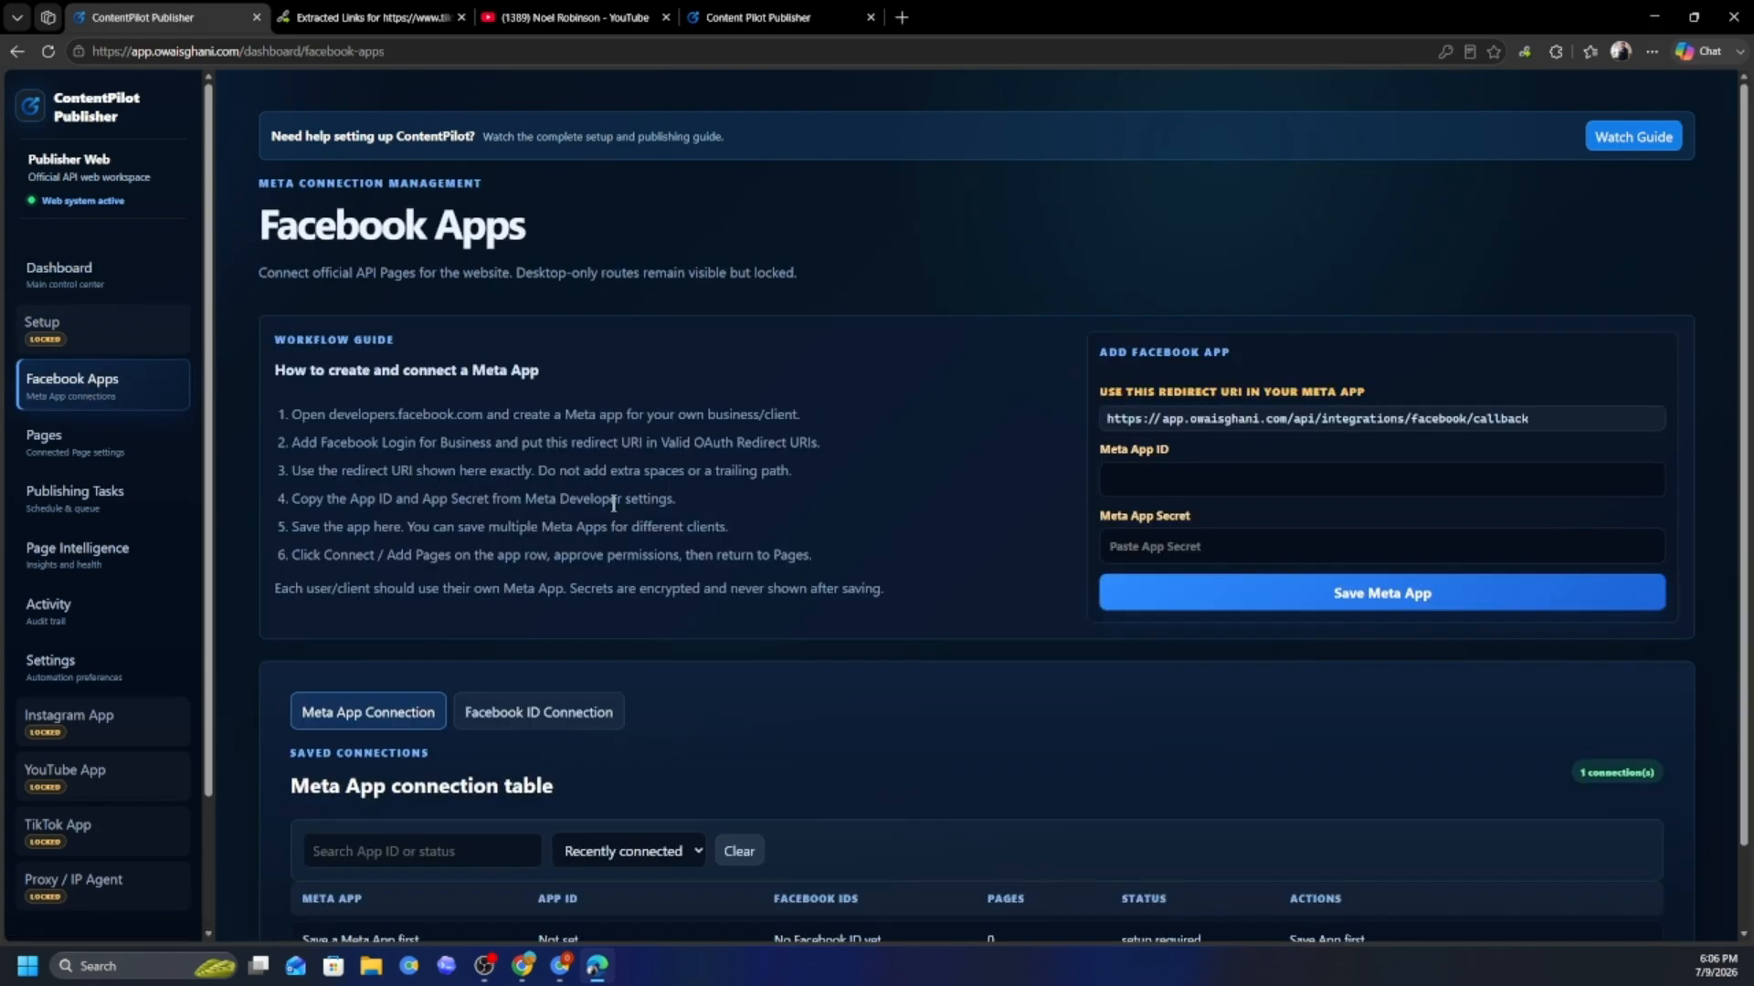
pyautogui.scroll(-1, 617, 517)
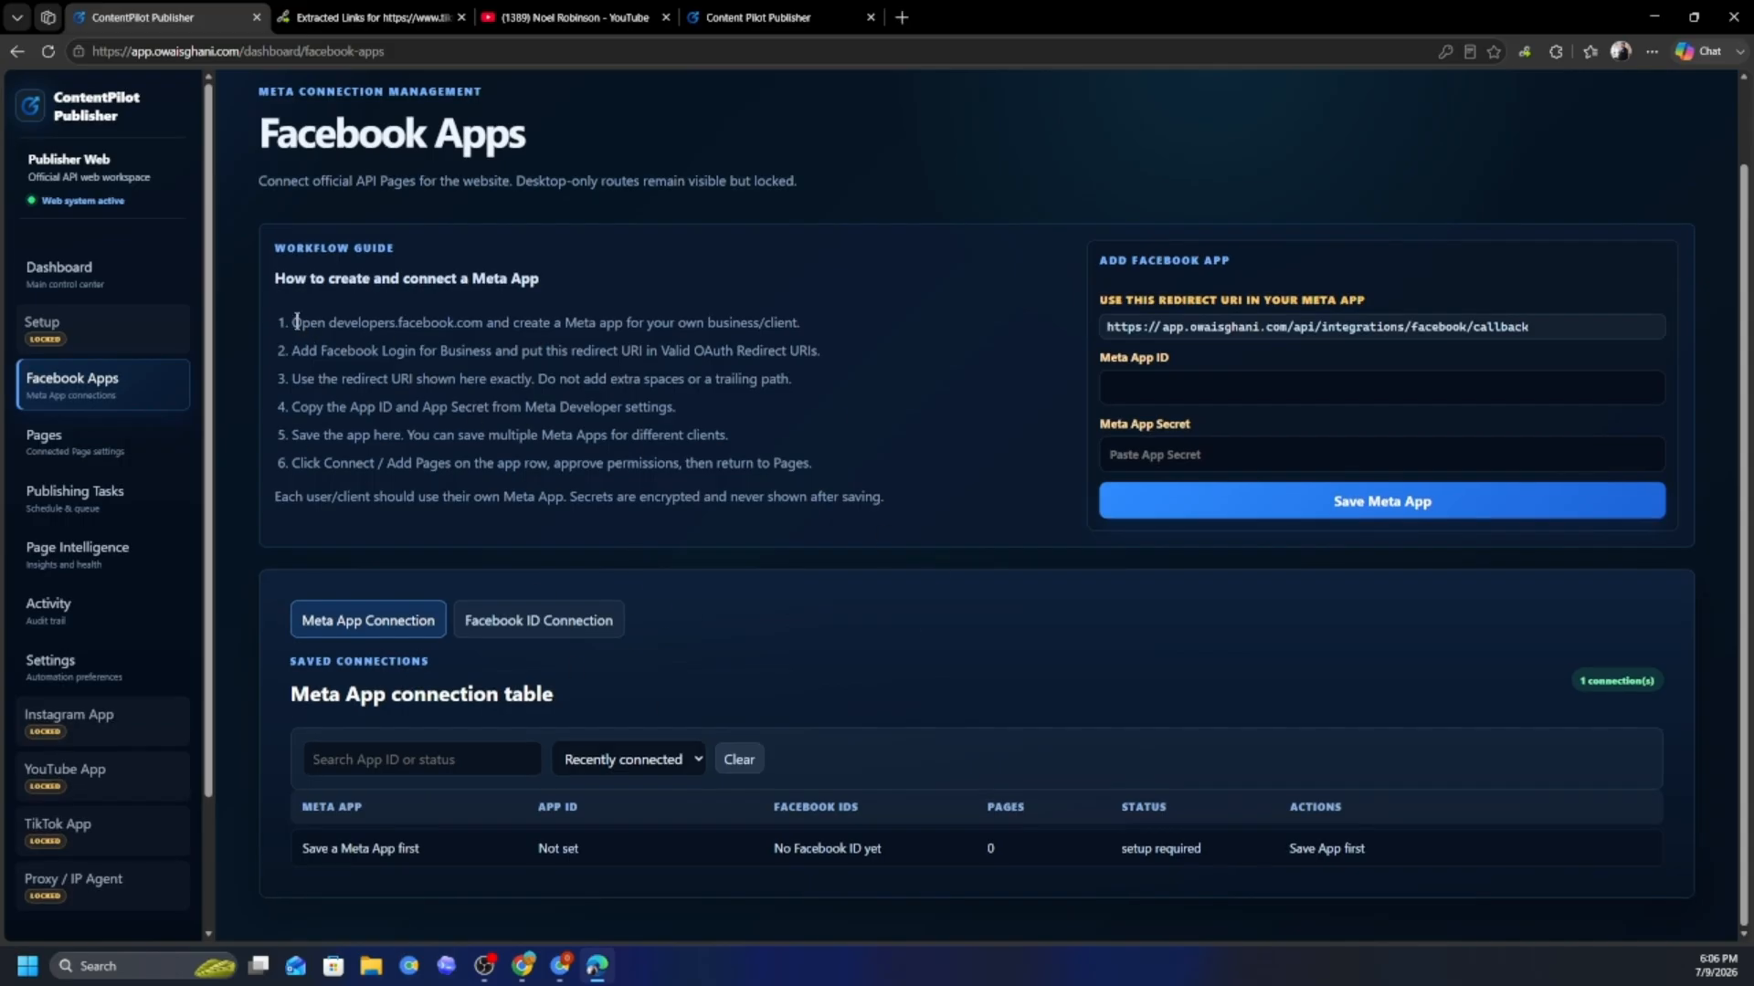
pyautogui.moveTo(293, 322); pyautogui.dragTo(824, 326)
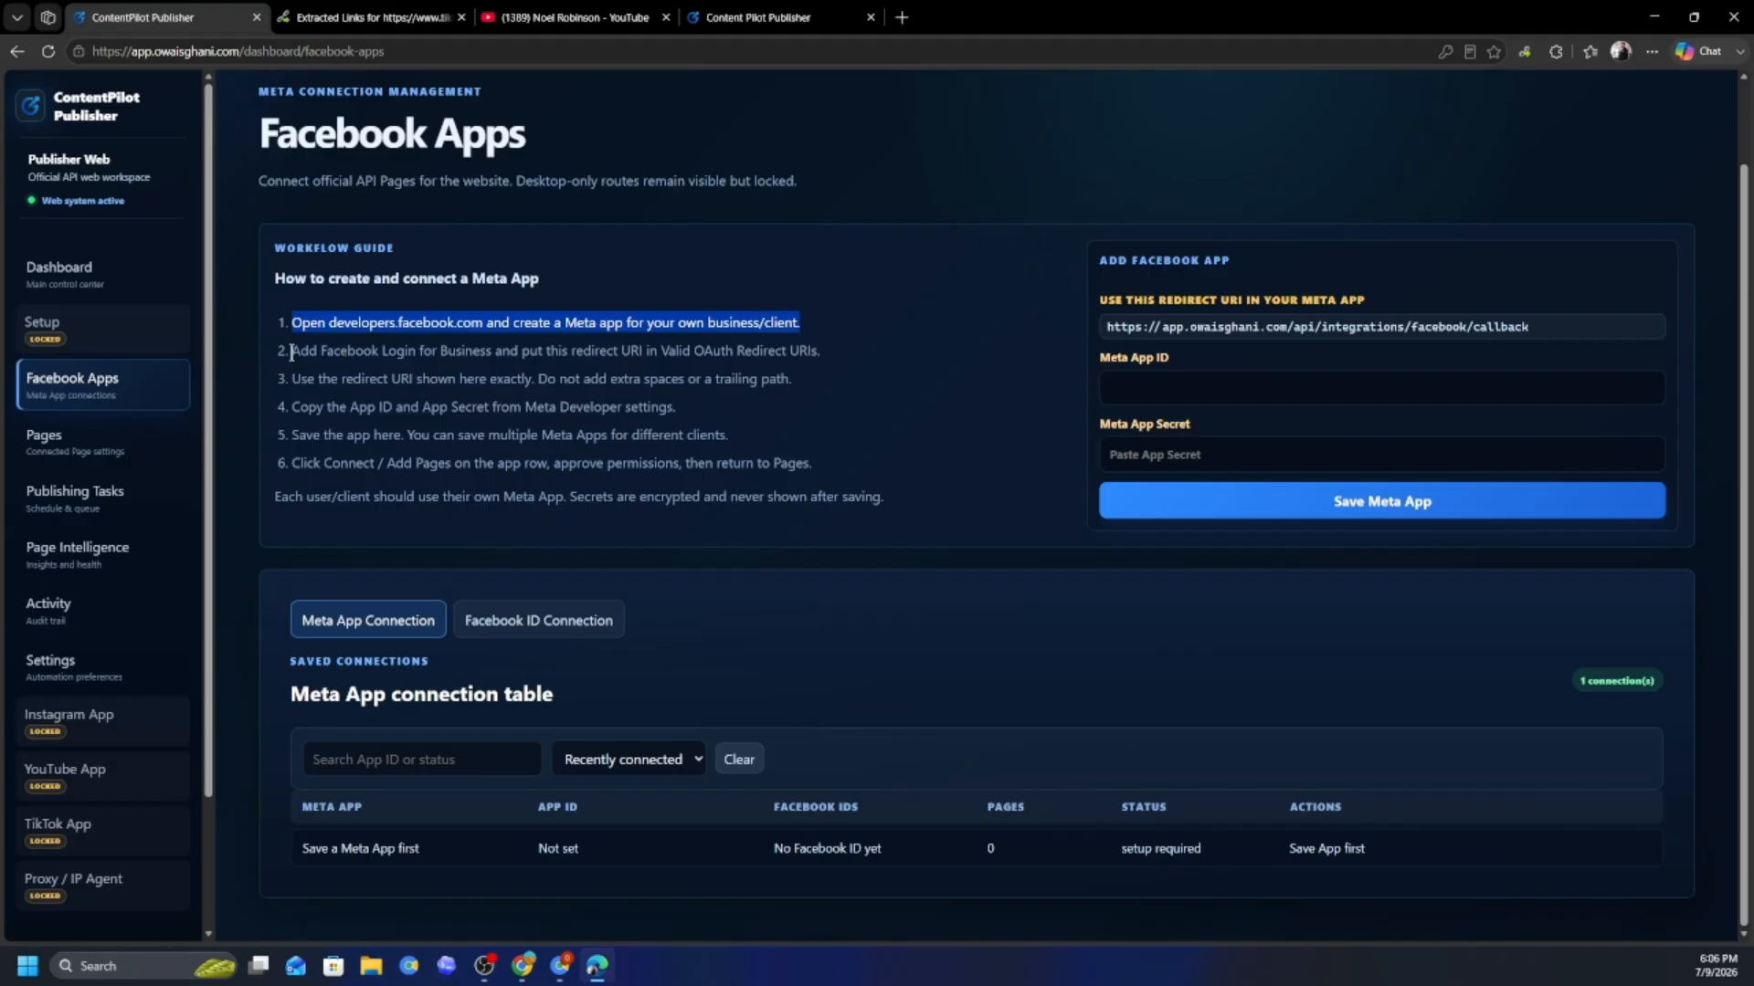
pyautogui.moveTo(291, 354); pyautogui.dragTo(750, 352)
pyautogui.moveTo(325, 353); pyautogui.dragTo(818, 355)
pyautogui.click(1197, 327)
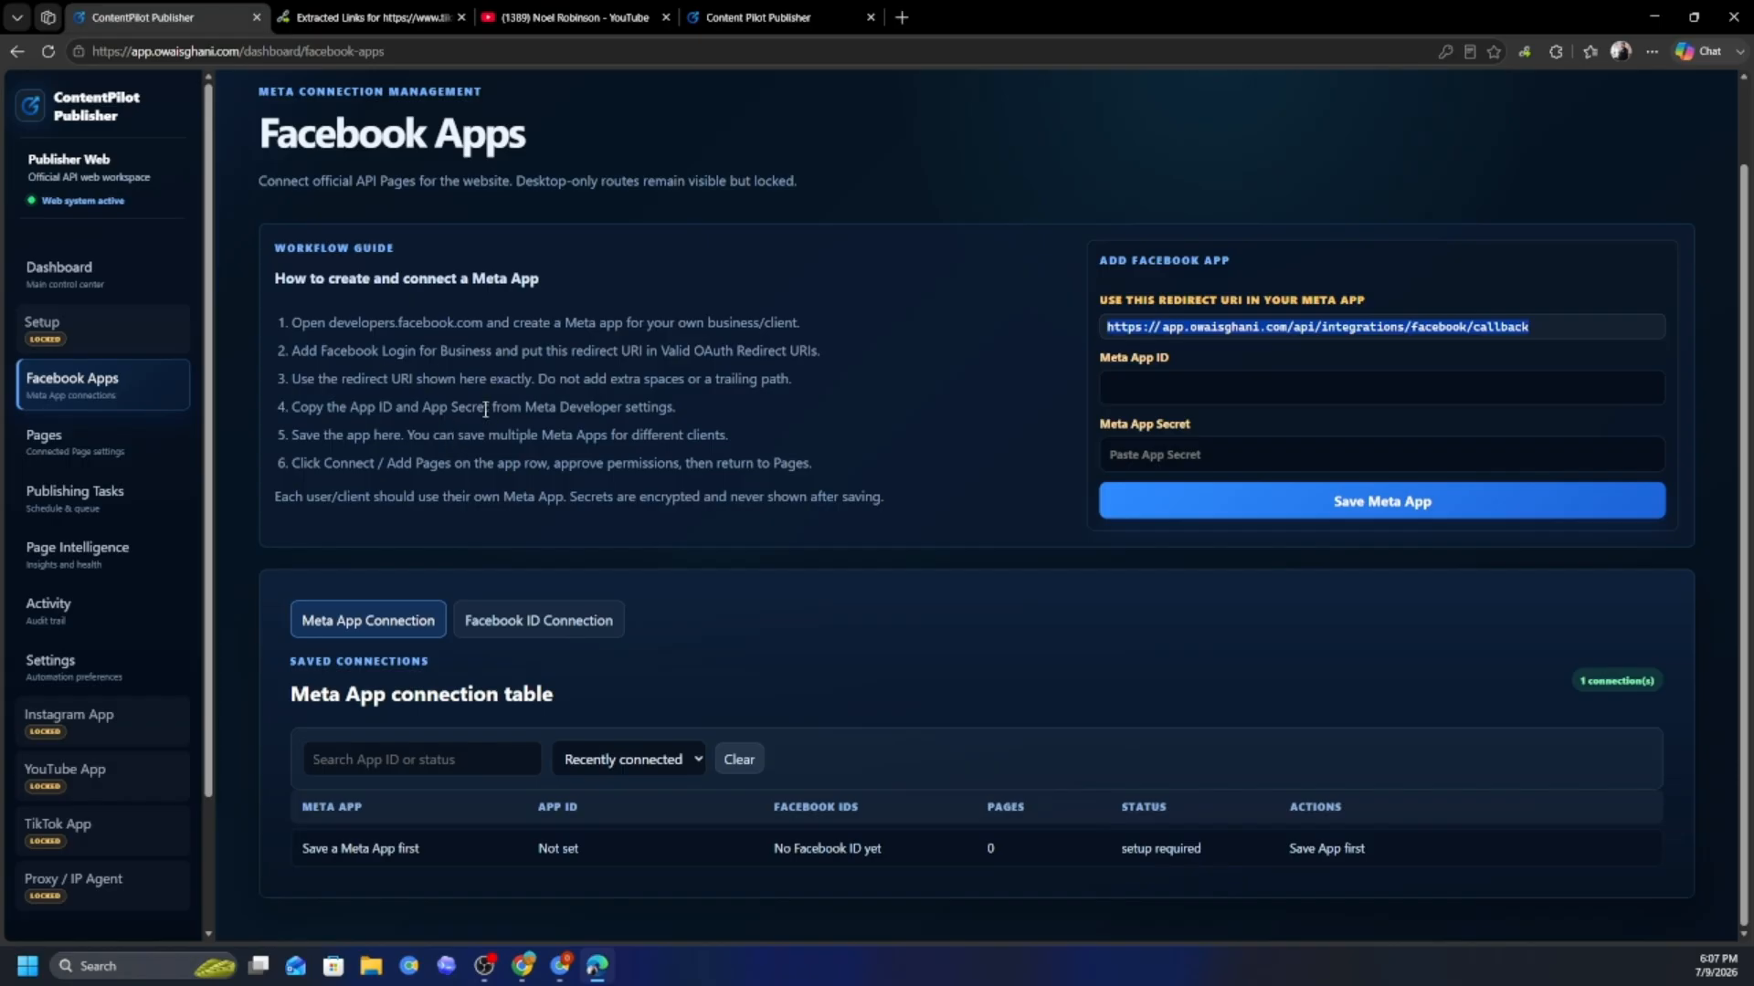
# - Switch to Meta for Developers in Chrome, start a new app named "test 3" and continue to its use cases
pyautogui.moveTo(522, 966)
pyautogui.click(520, 859)
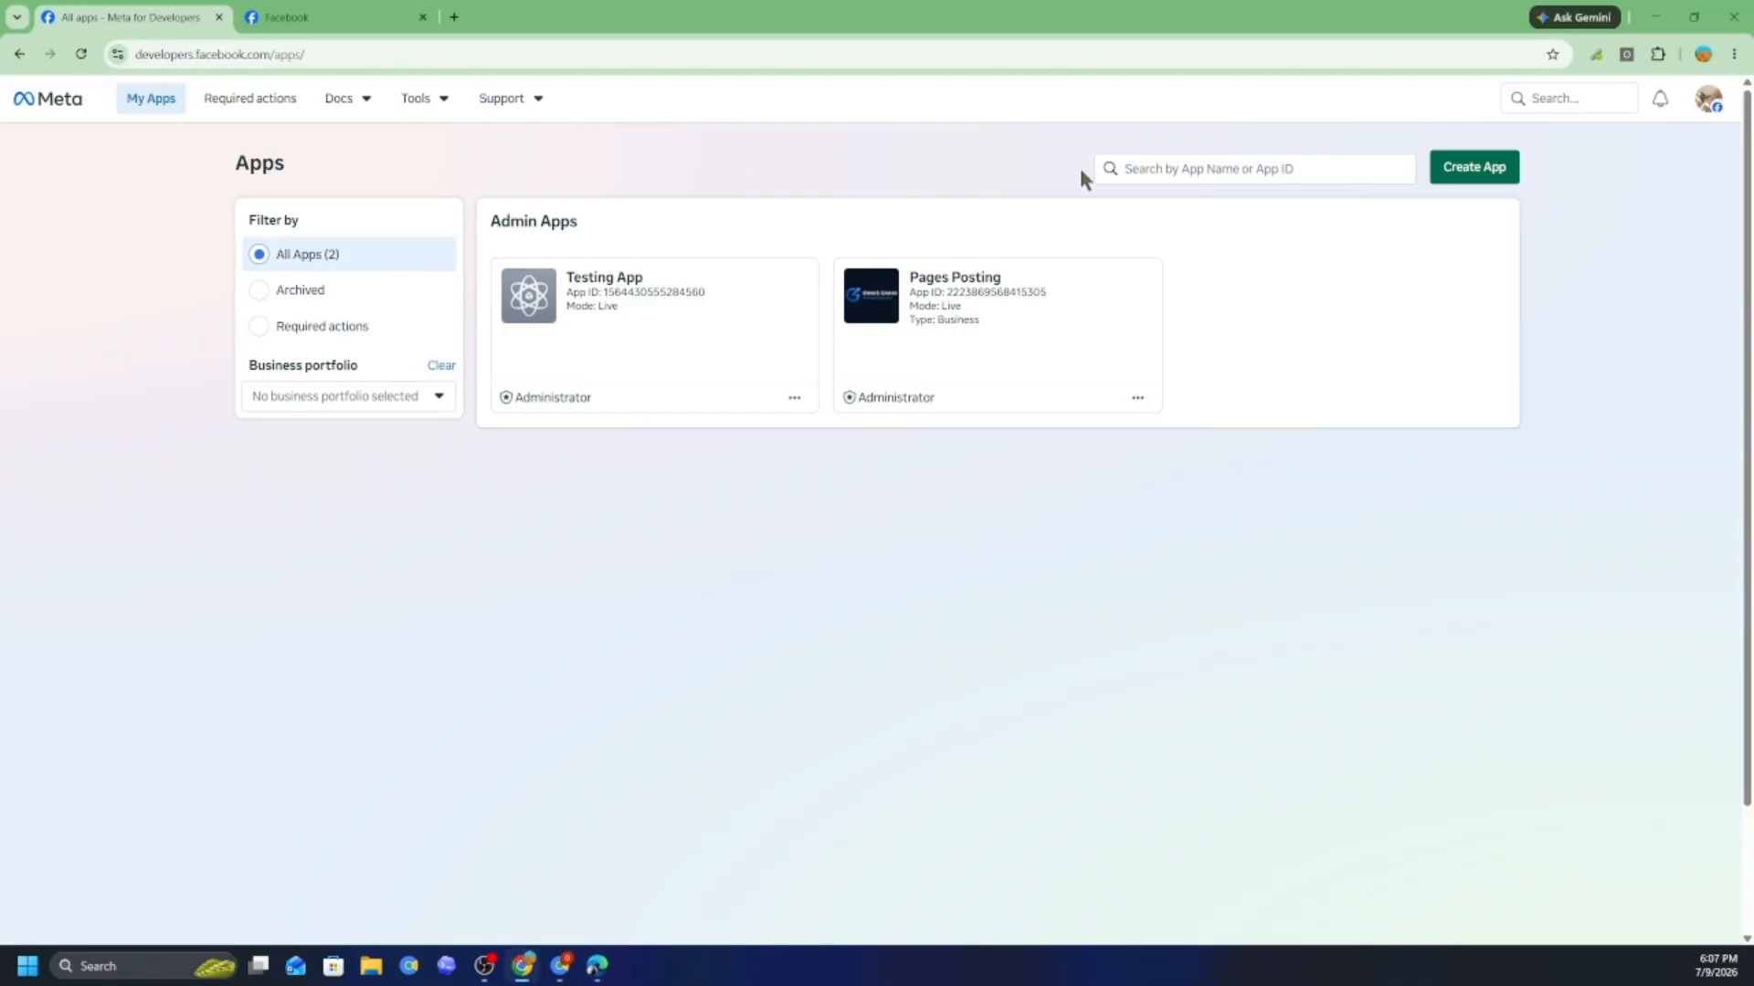
pyautogui.click(1463, 168)
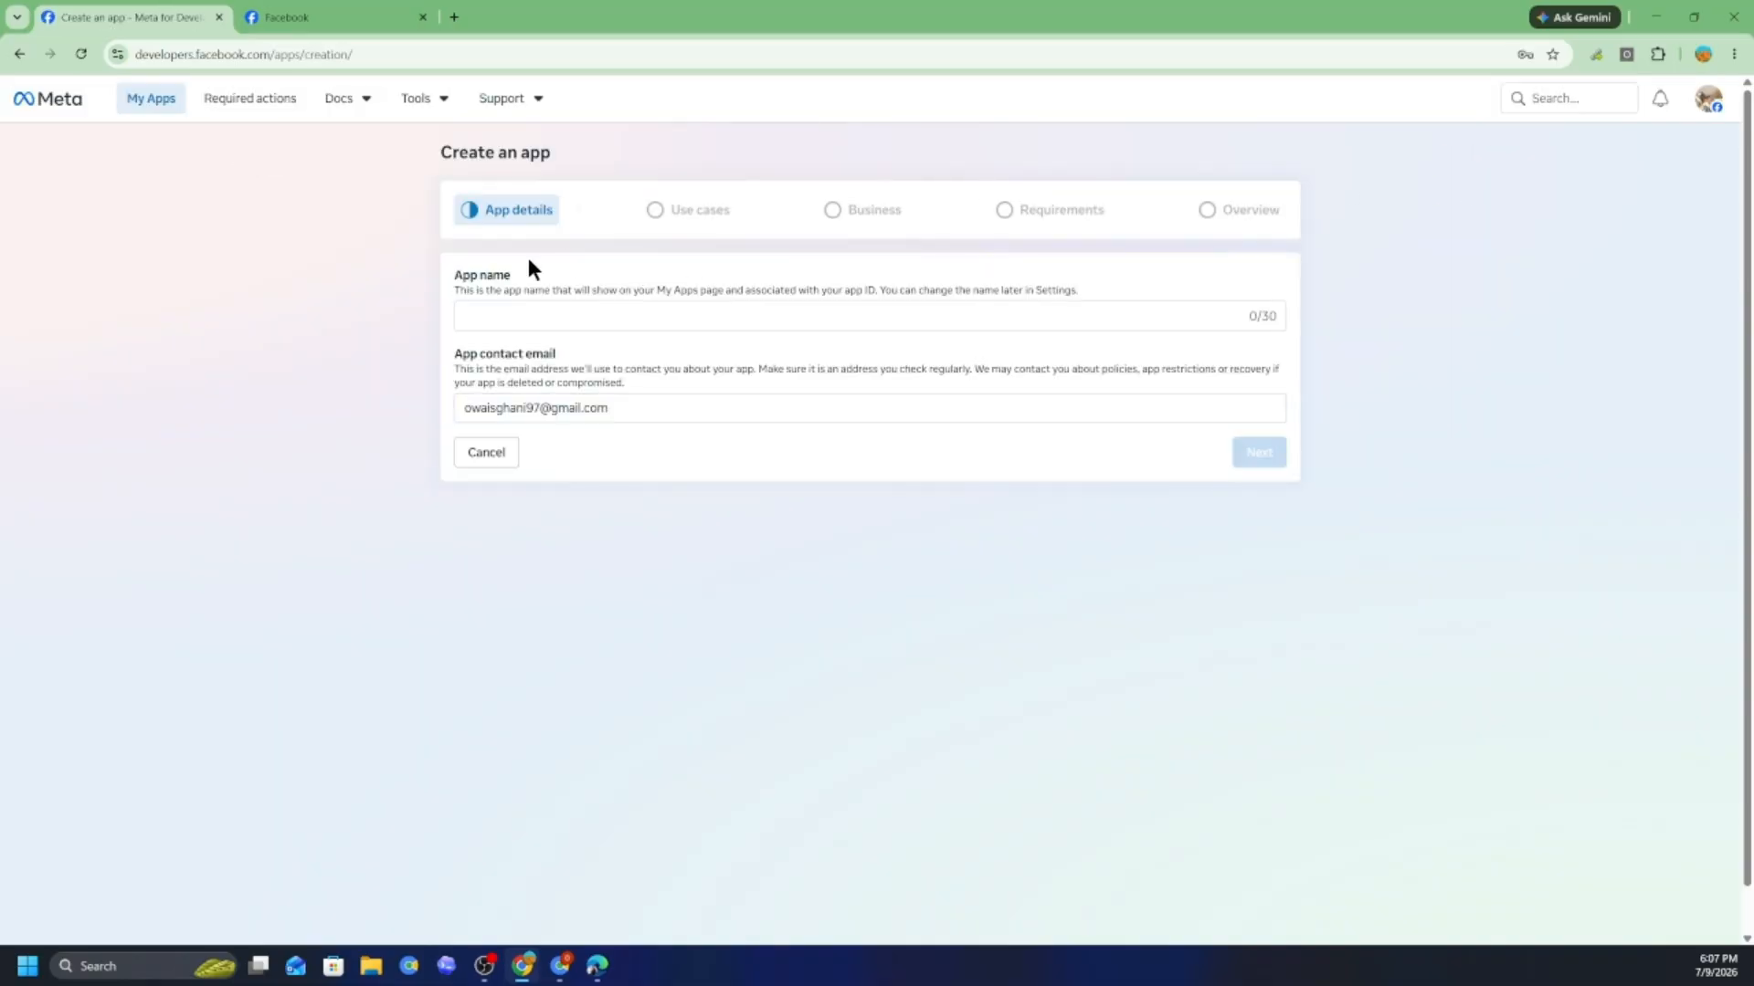
pyautogui.click(561, 318)
pyautogui.write('tes')
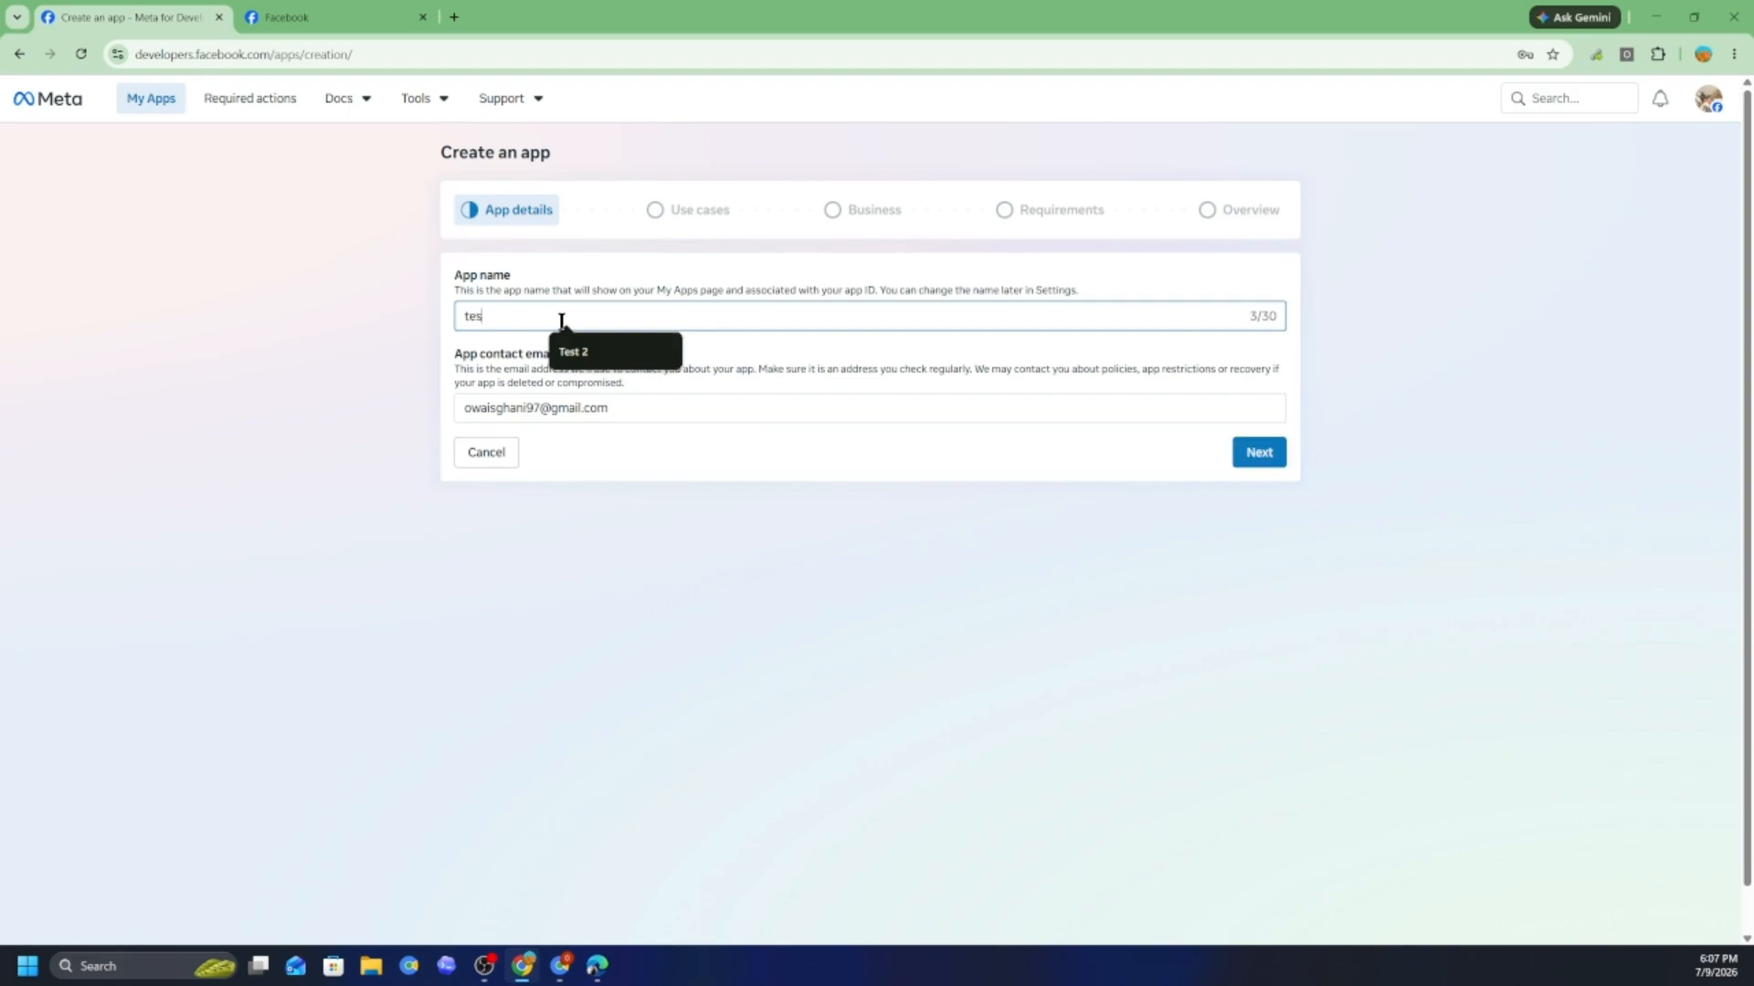
pyautogui.write('t 2')
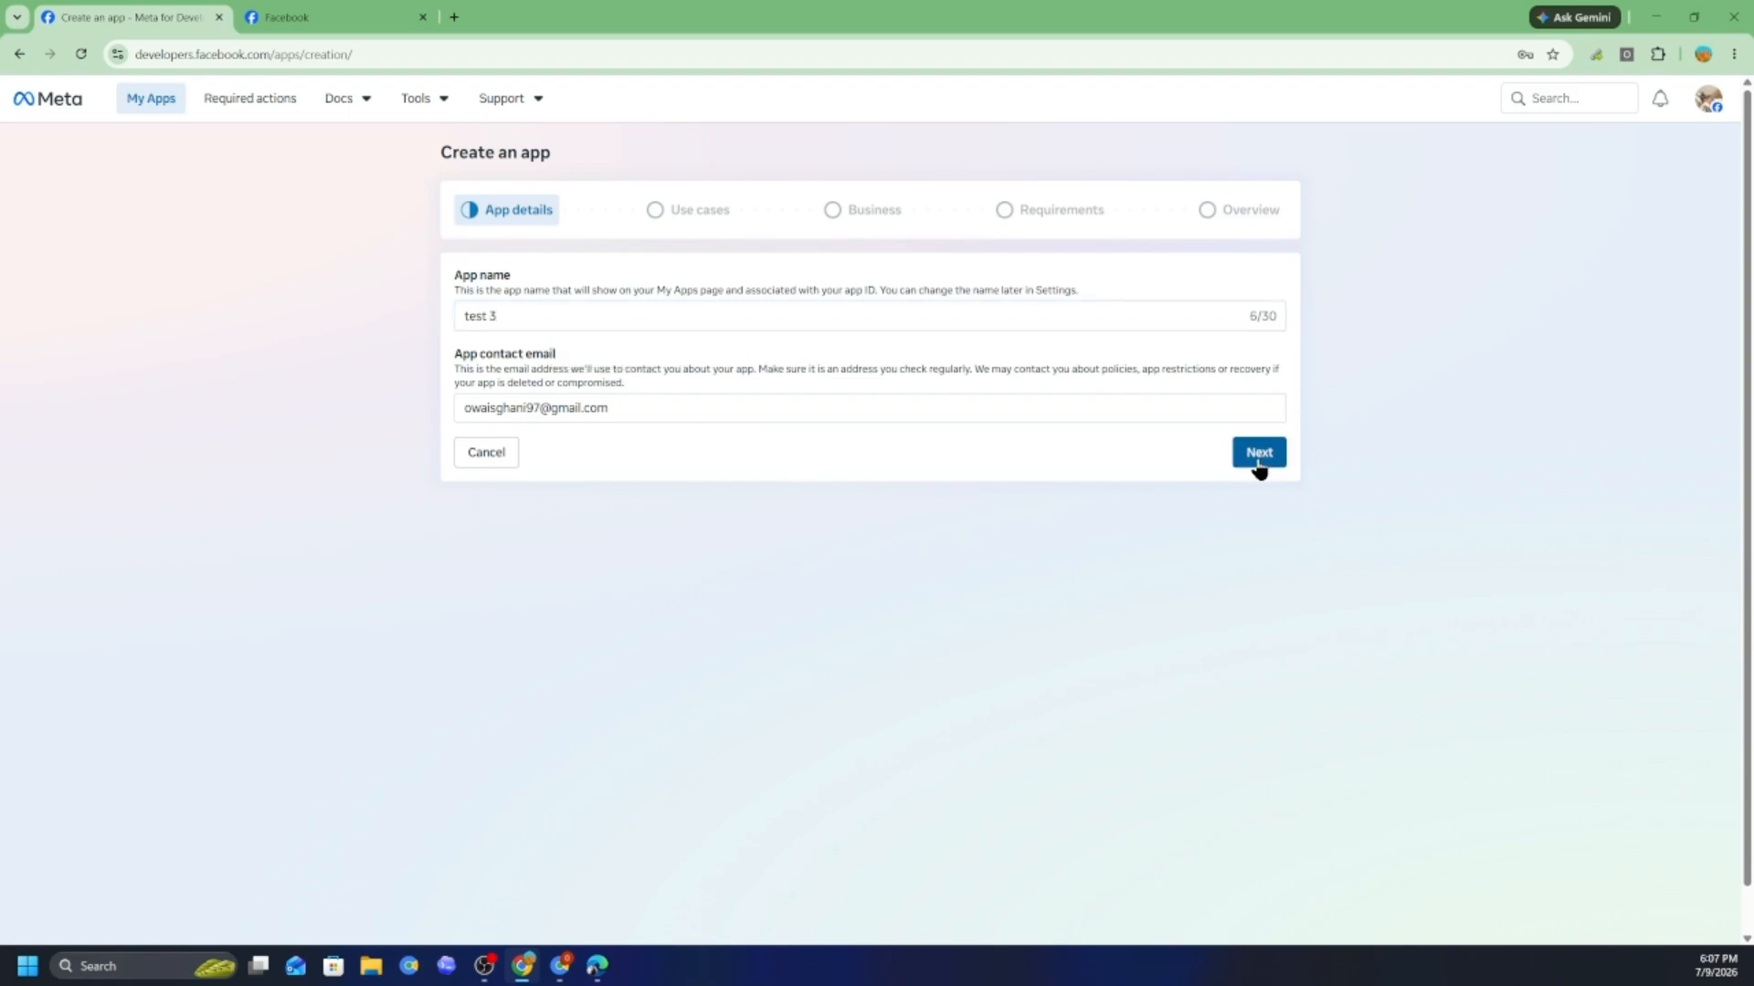
pyautogui.click(1258, 453)
# - From the full list of use cases, choose "Manage everything on your Page" and continue
pyautogui.click(503, 365)
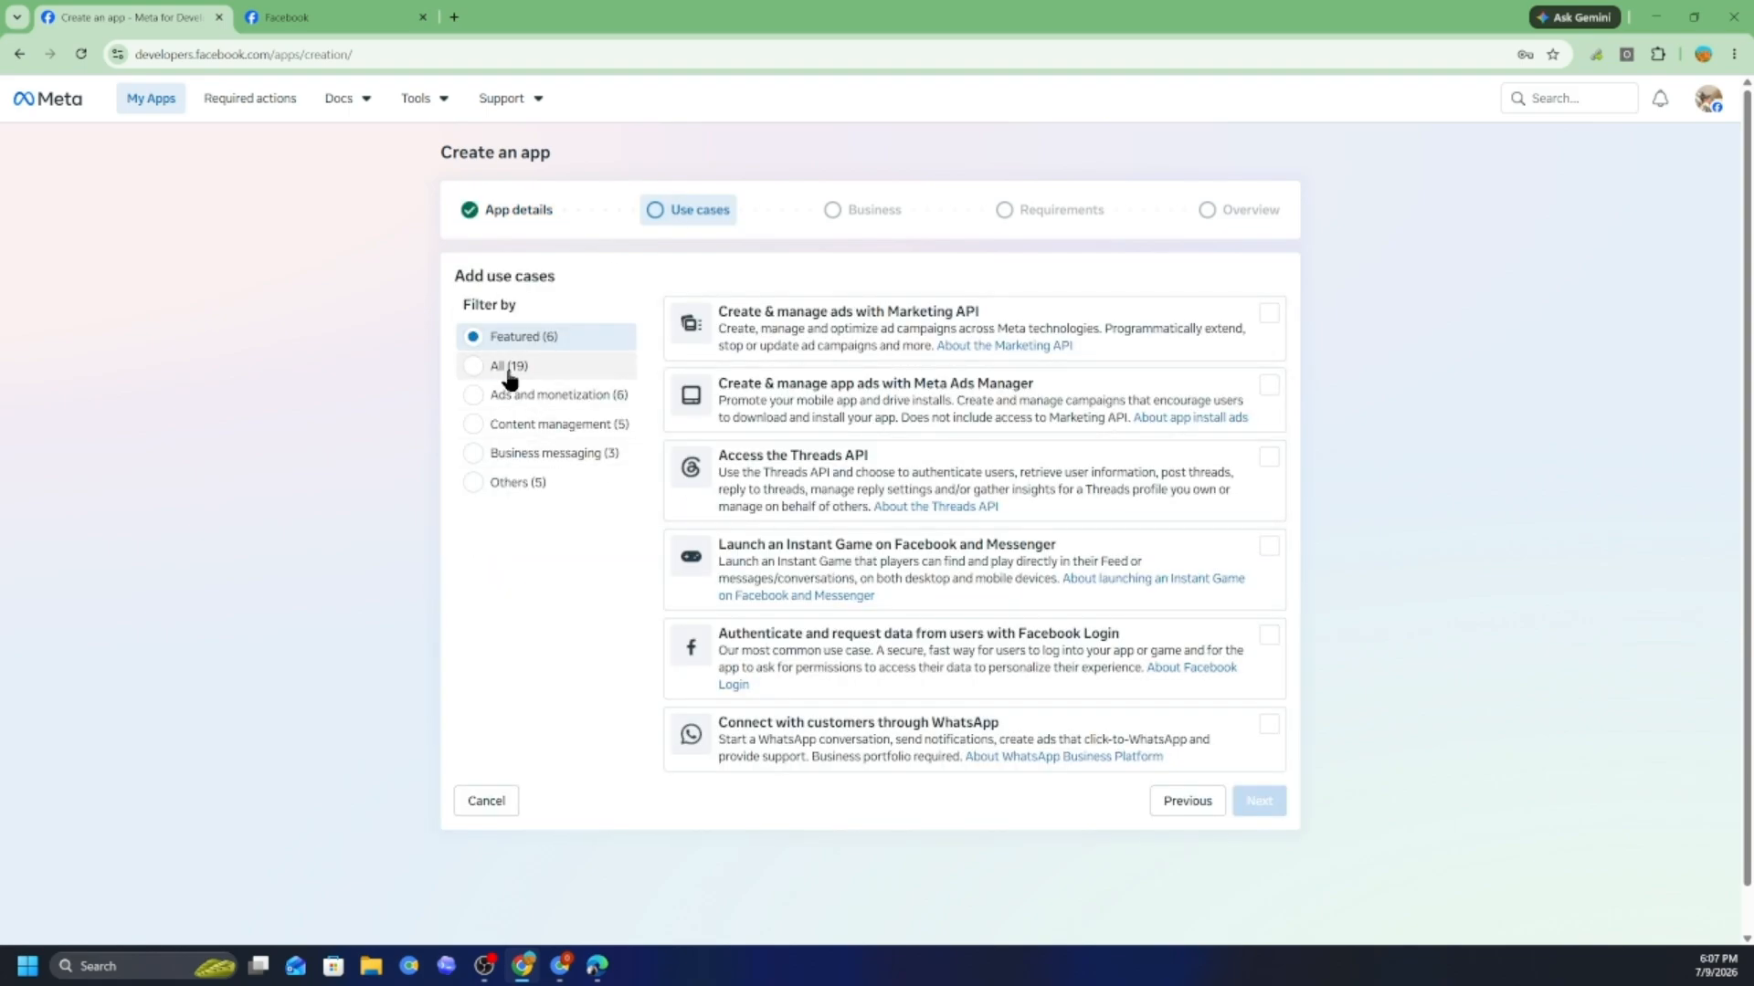
pyautogui.scroll(-10, 793, 484)
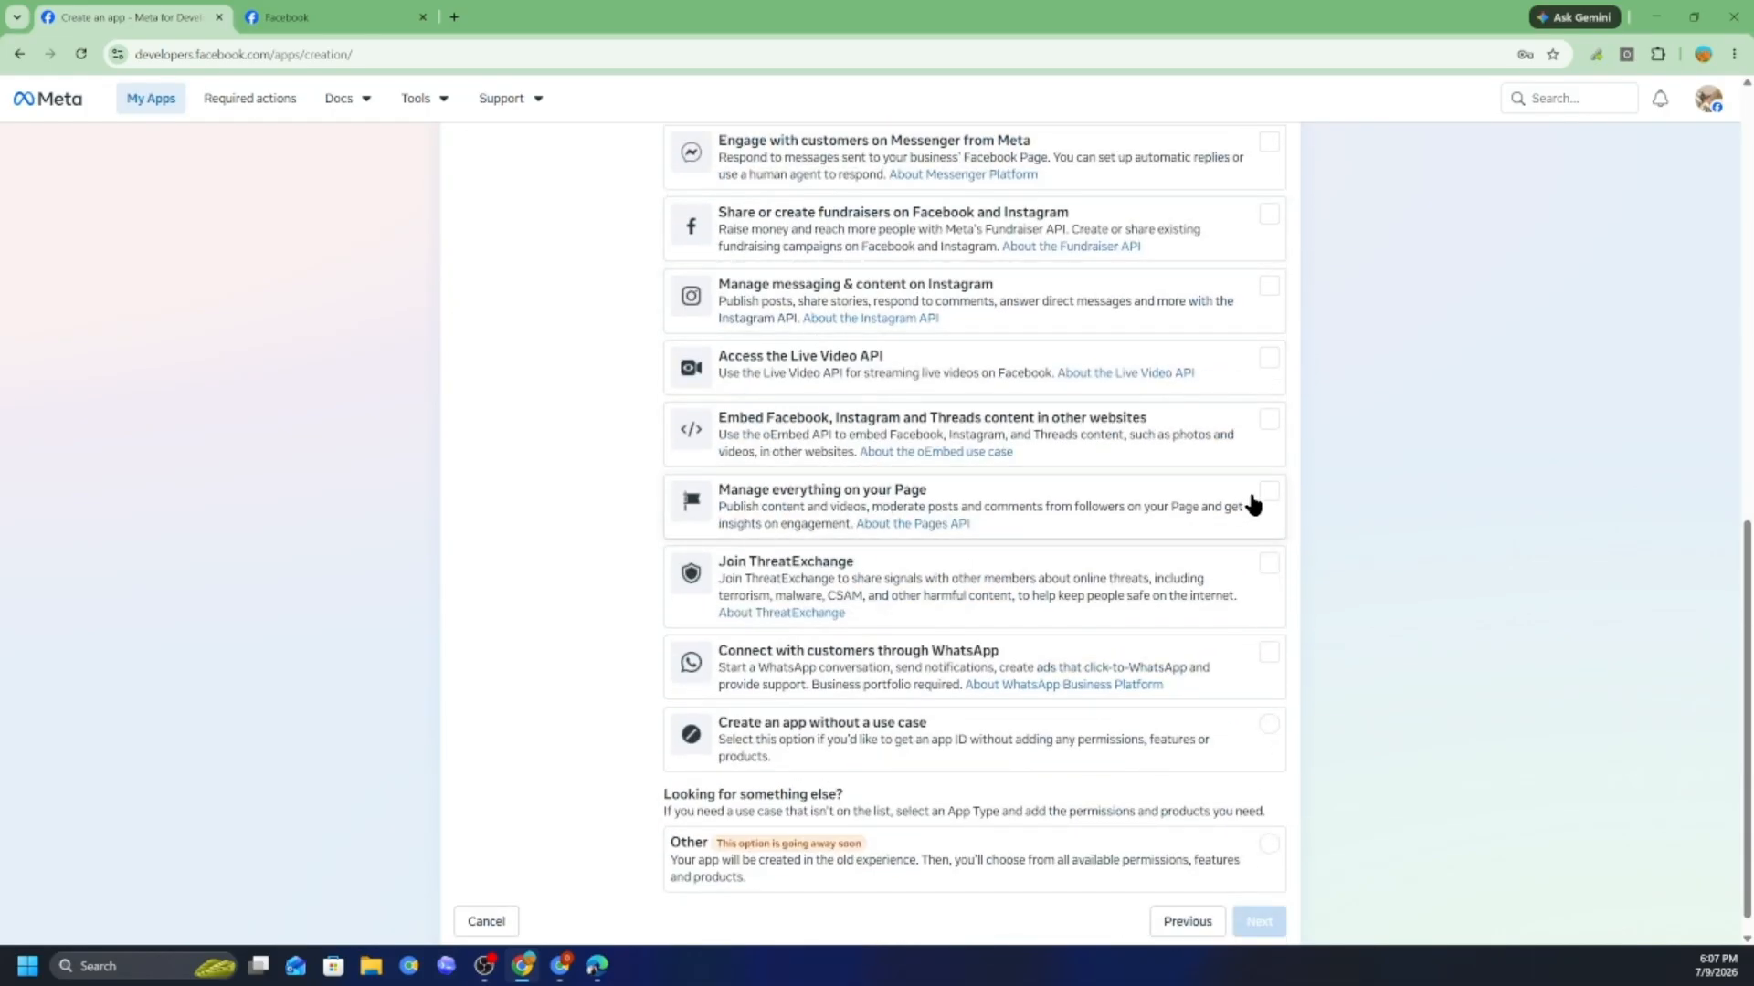
pyautogui.click(1252, 506)
pyautogui.scroll(-2, 1096, 639)
pyautogui.click(1257, 896)
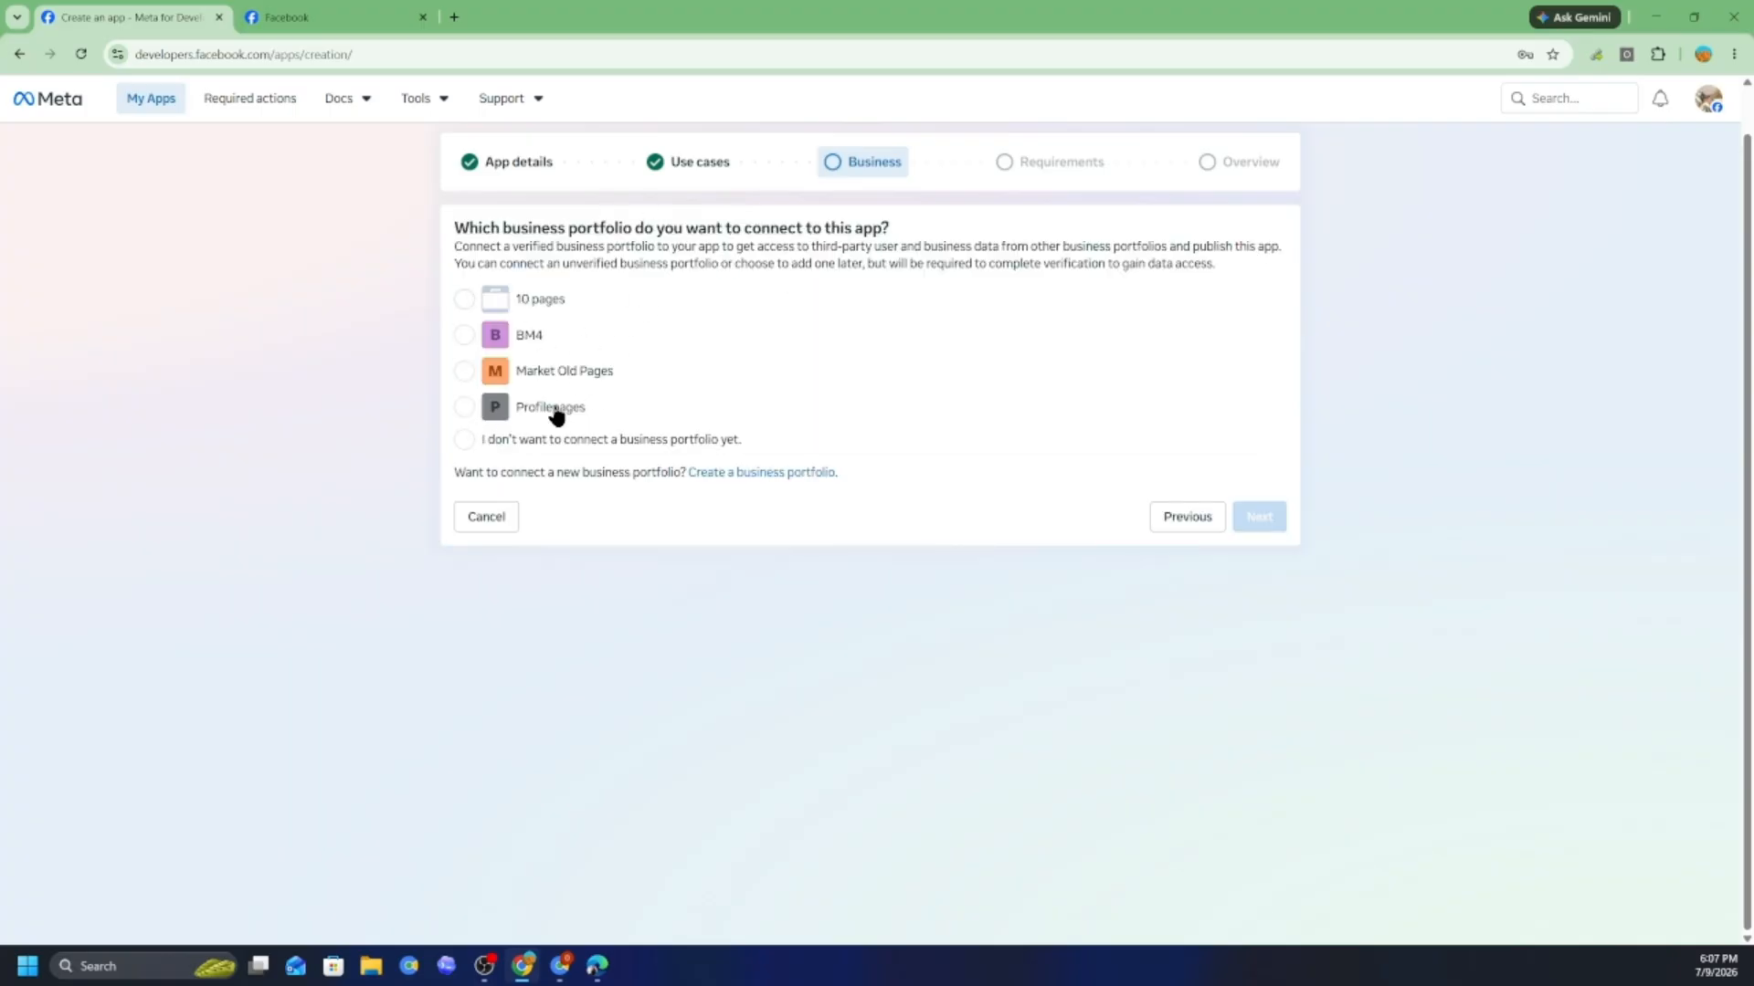
# - Choose not to connect a business portfolio yet and proceed through the requirements to the app overview
pyautogui.click(464, 439)
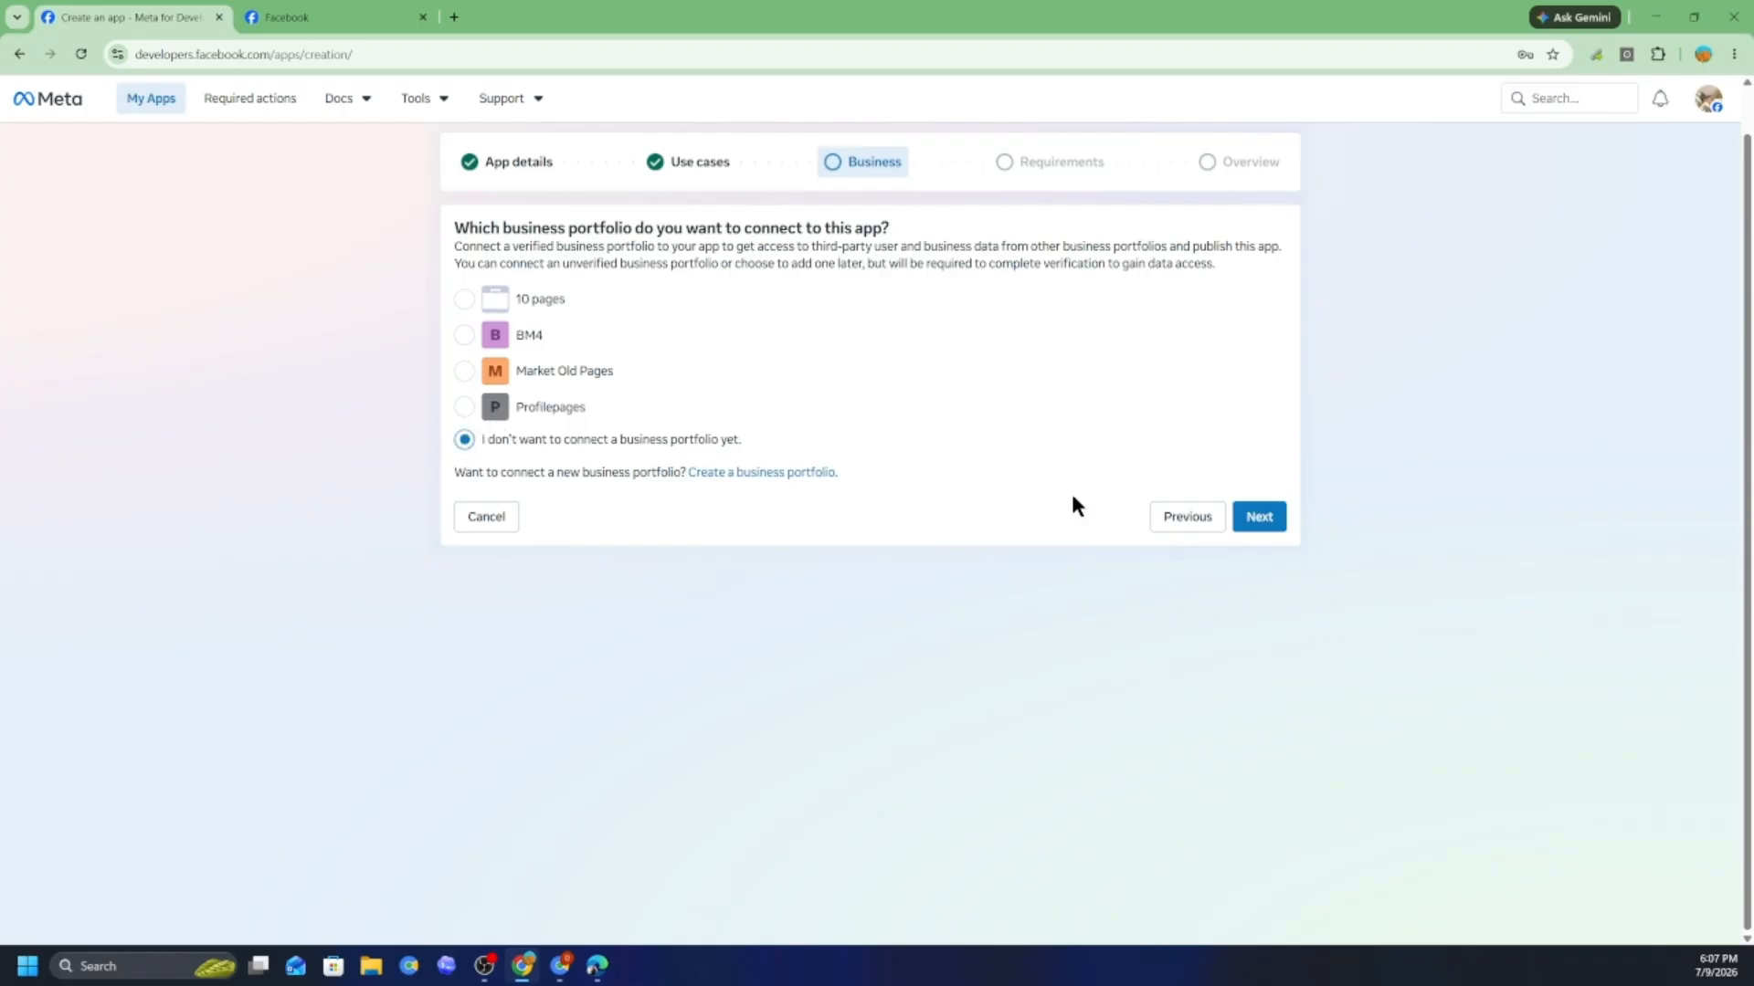
pyautogui.click(1254, 519)
pyautogui.click(1258, 372)
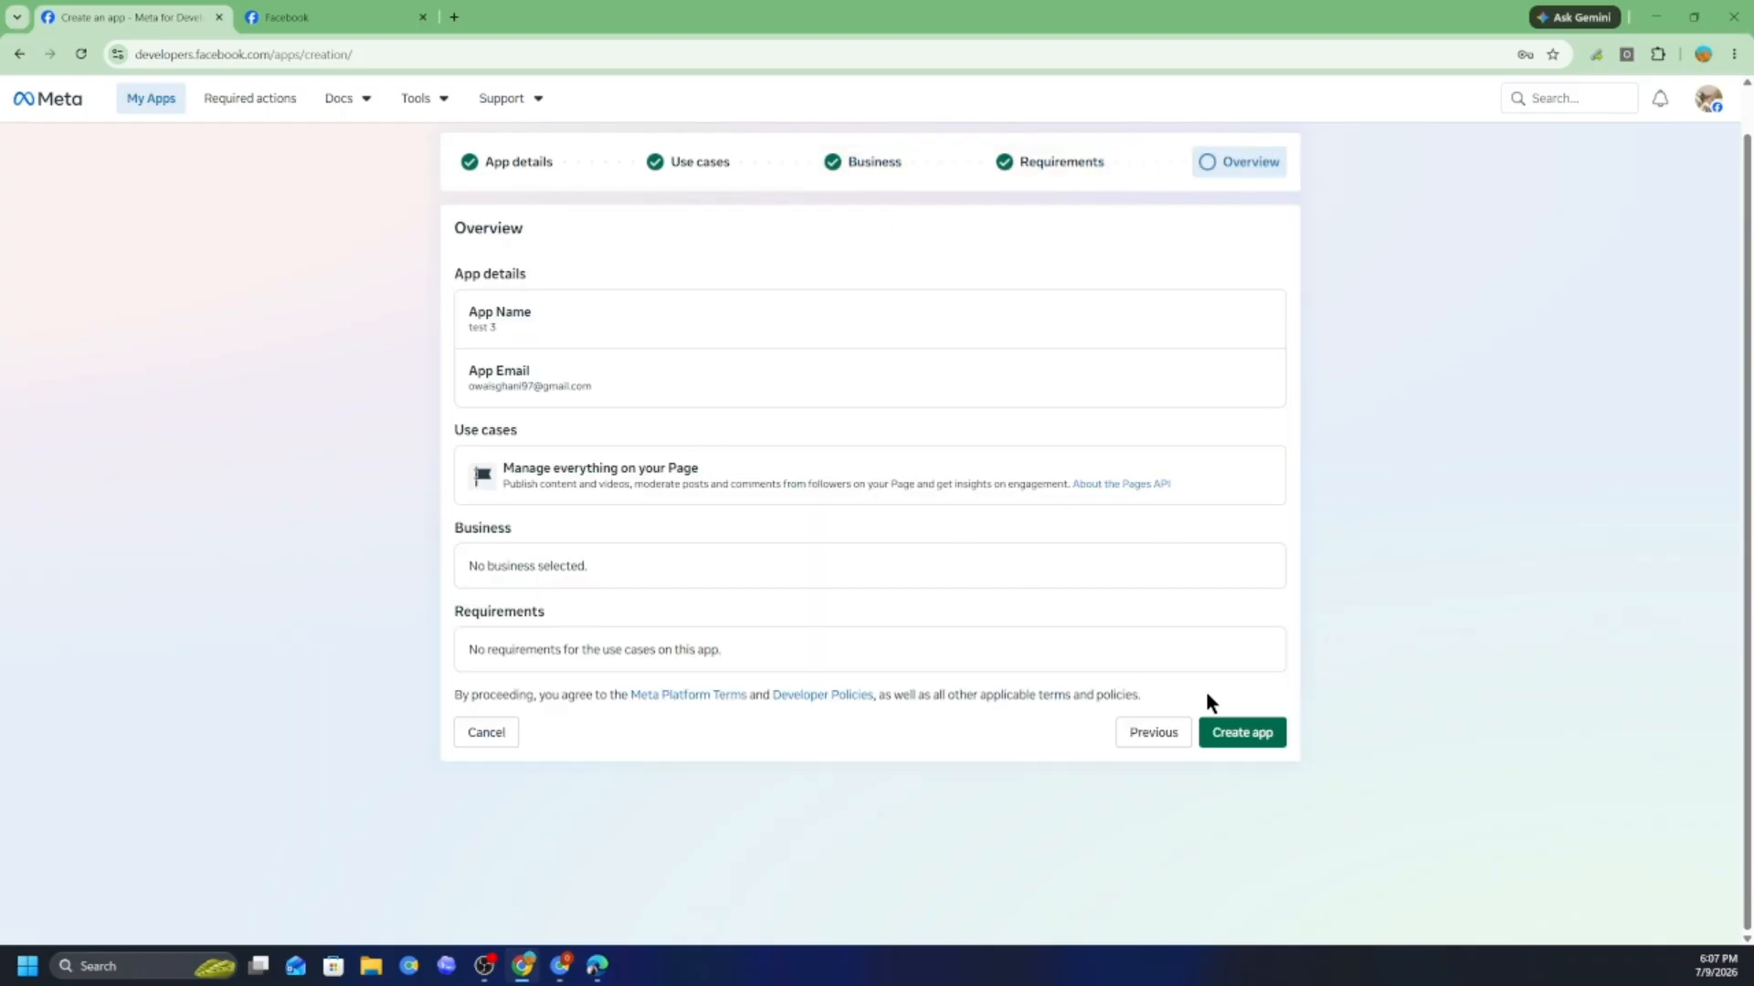
# - Create the app, filling in the saved account password with the Windows PIN and submitting it
pyautogui.click(1229, 728)
pyautogui.click(859, 418)
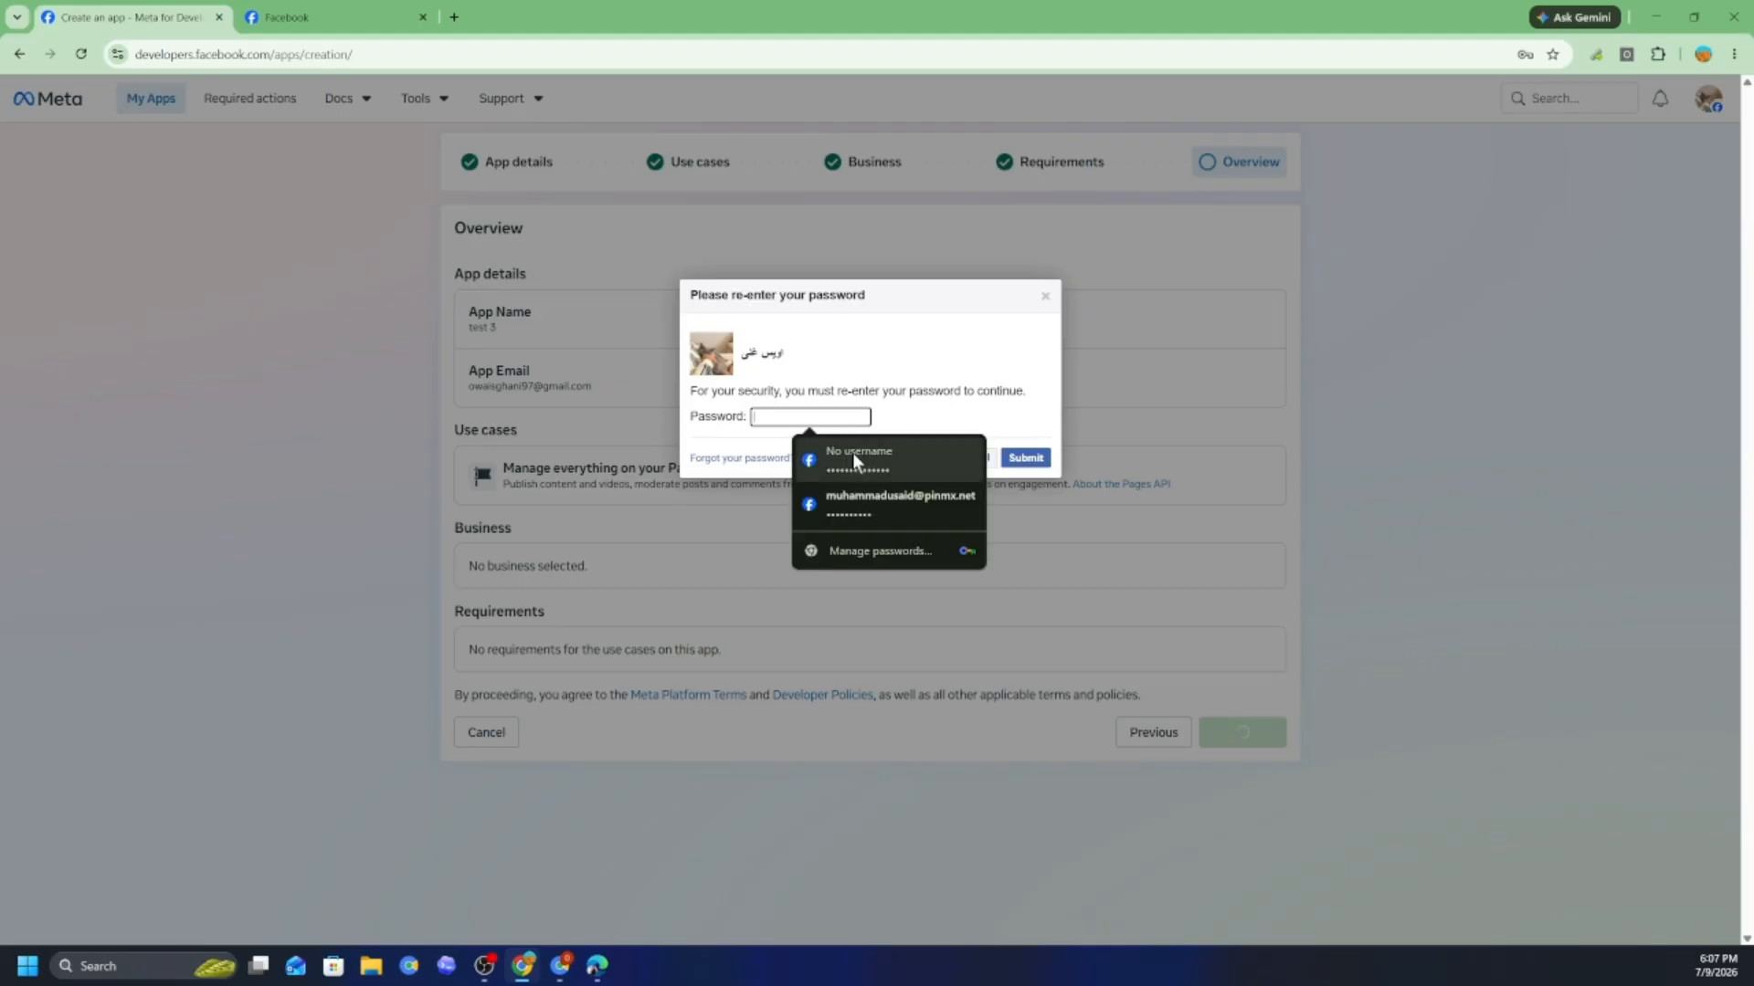
pyautogui.click(853, 456)
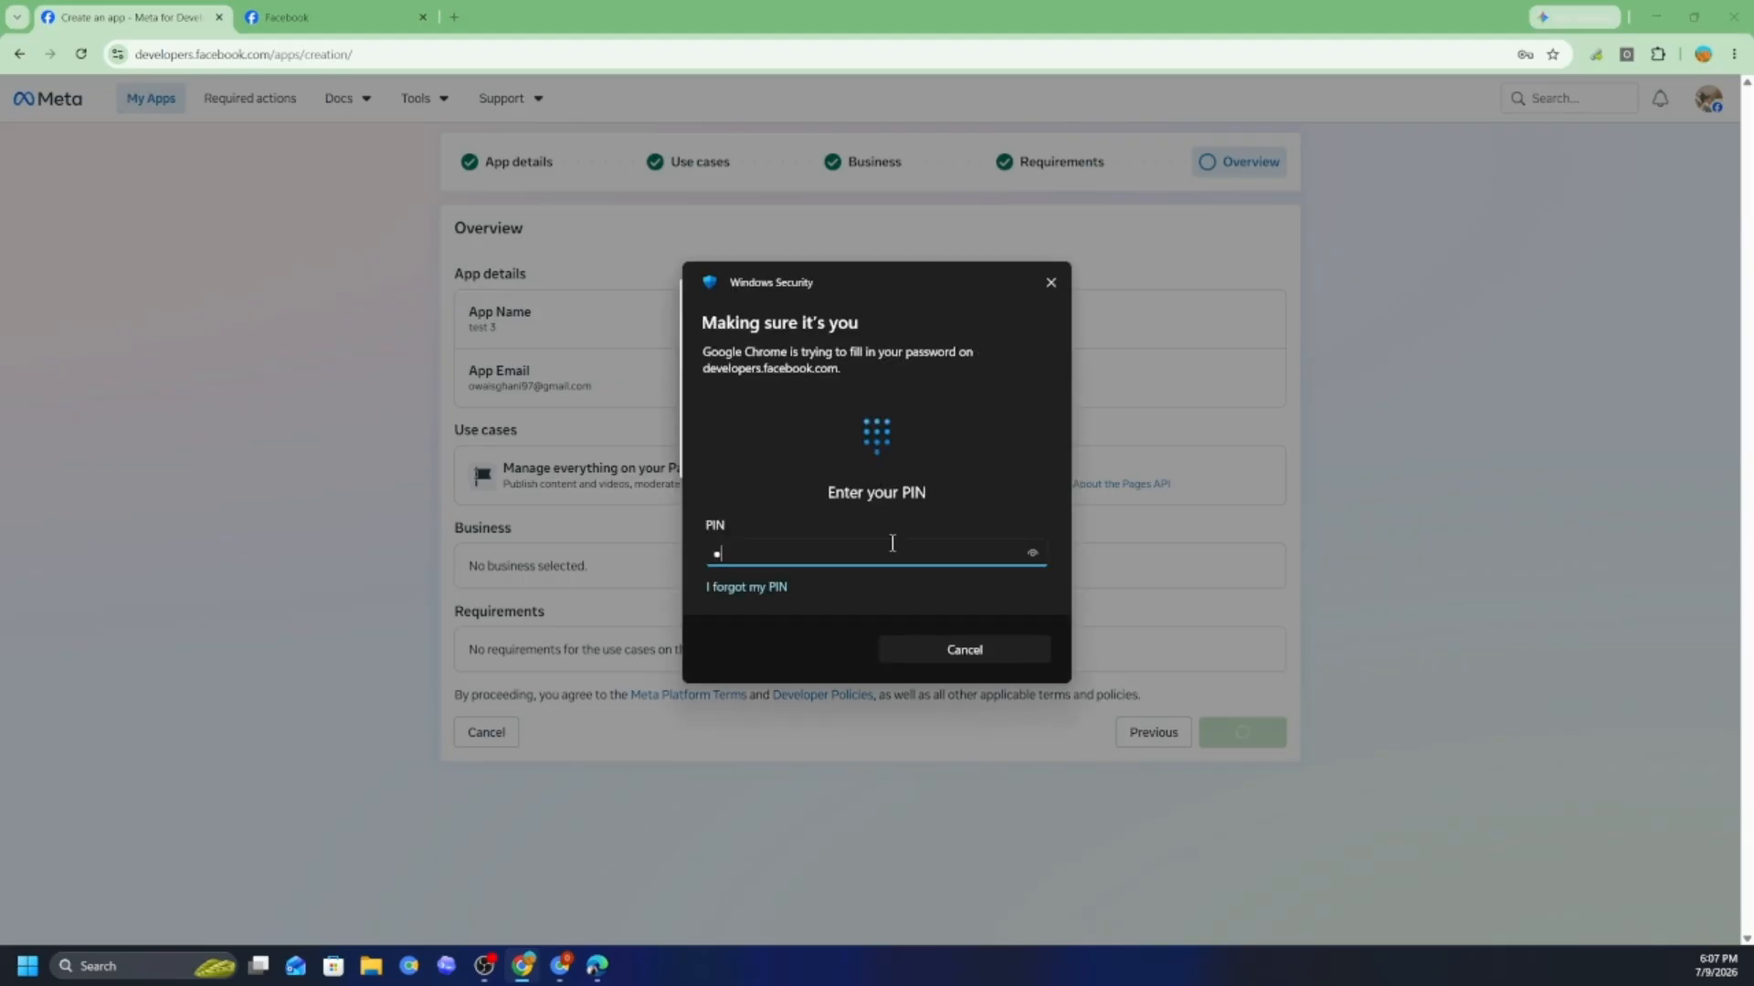
pyautogui.write('•••')
pyautogui.click(1024, 459)
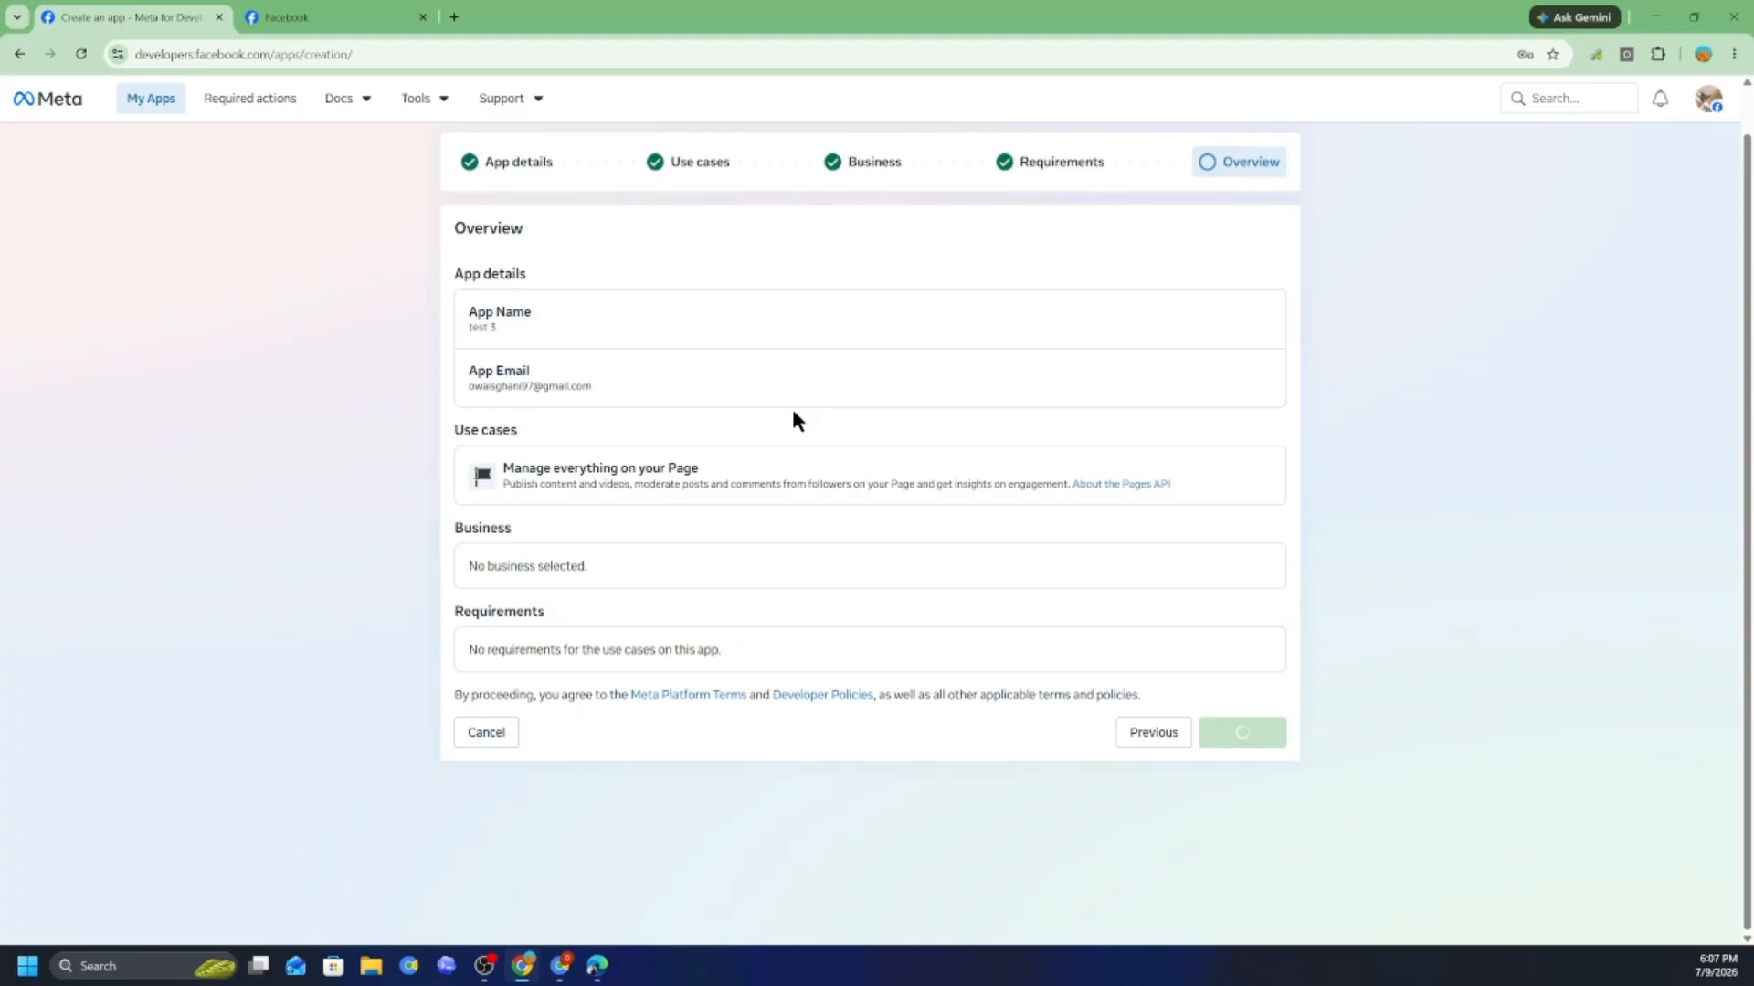
# - Open owaisghani.com in a new tab and go to the footer links of its ContentPilot Publisher page
pyautogui.click(454, 18)
pyautogui.write('owais')
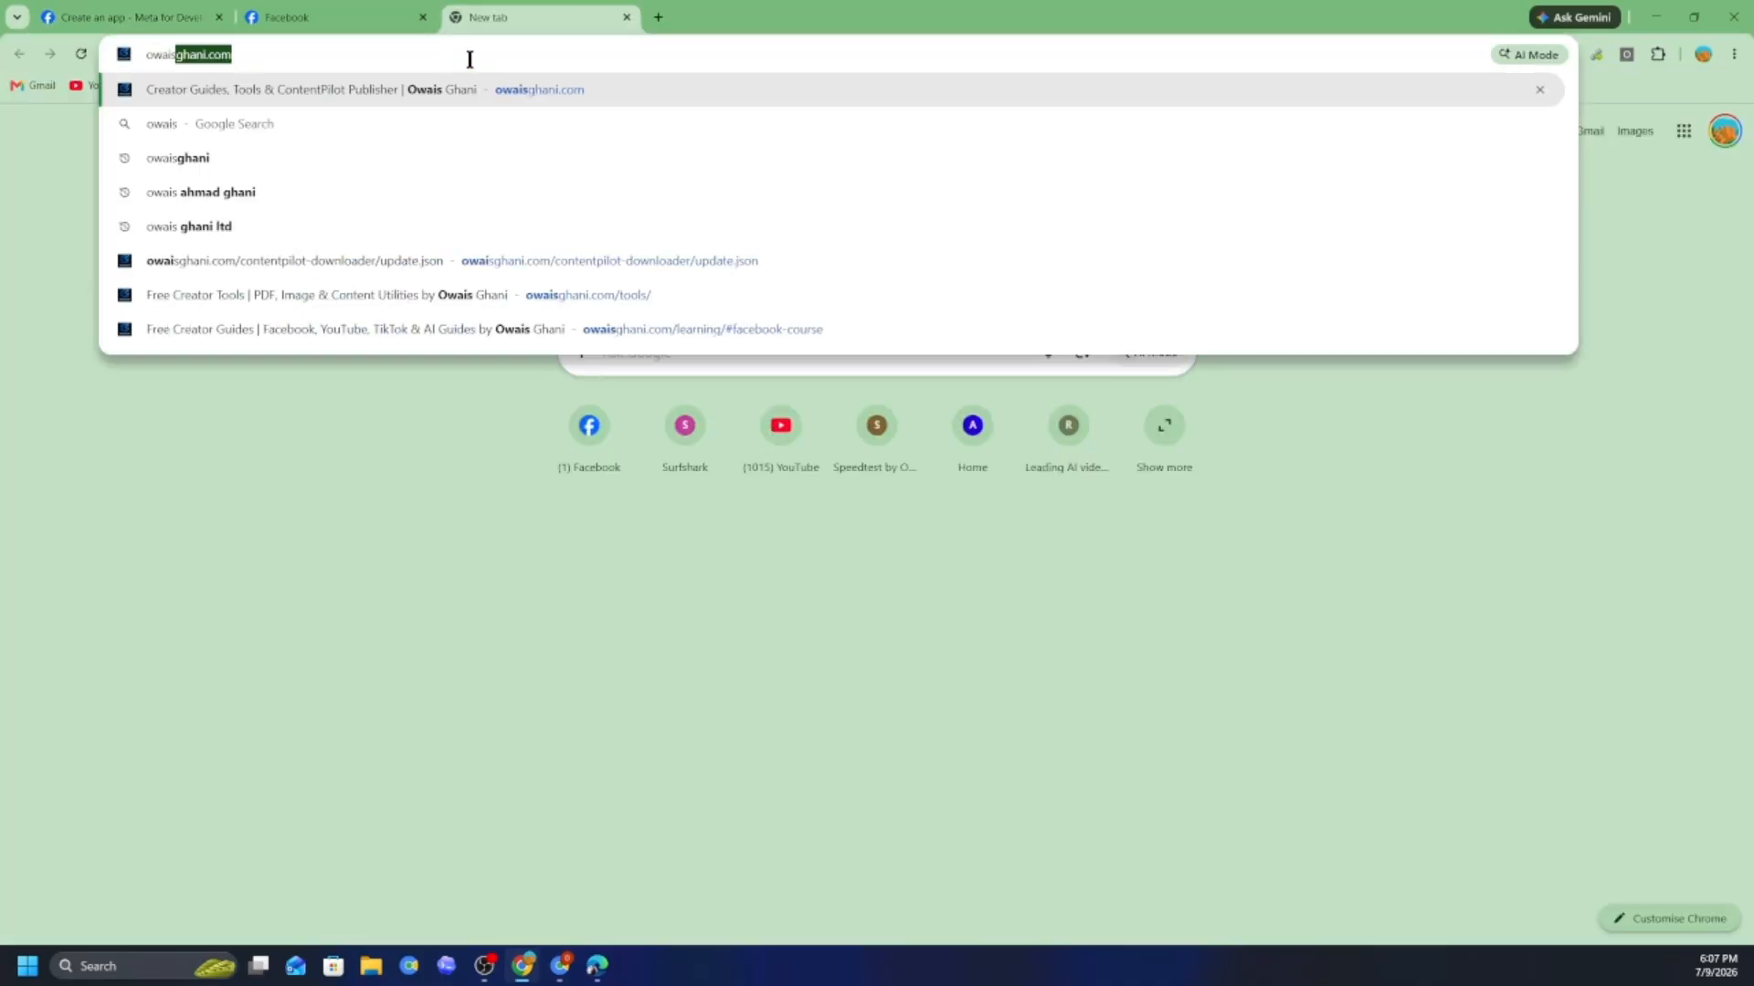
pyautogui.press('Return')
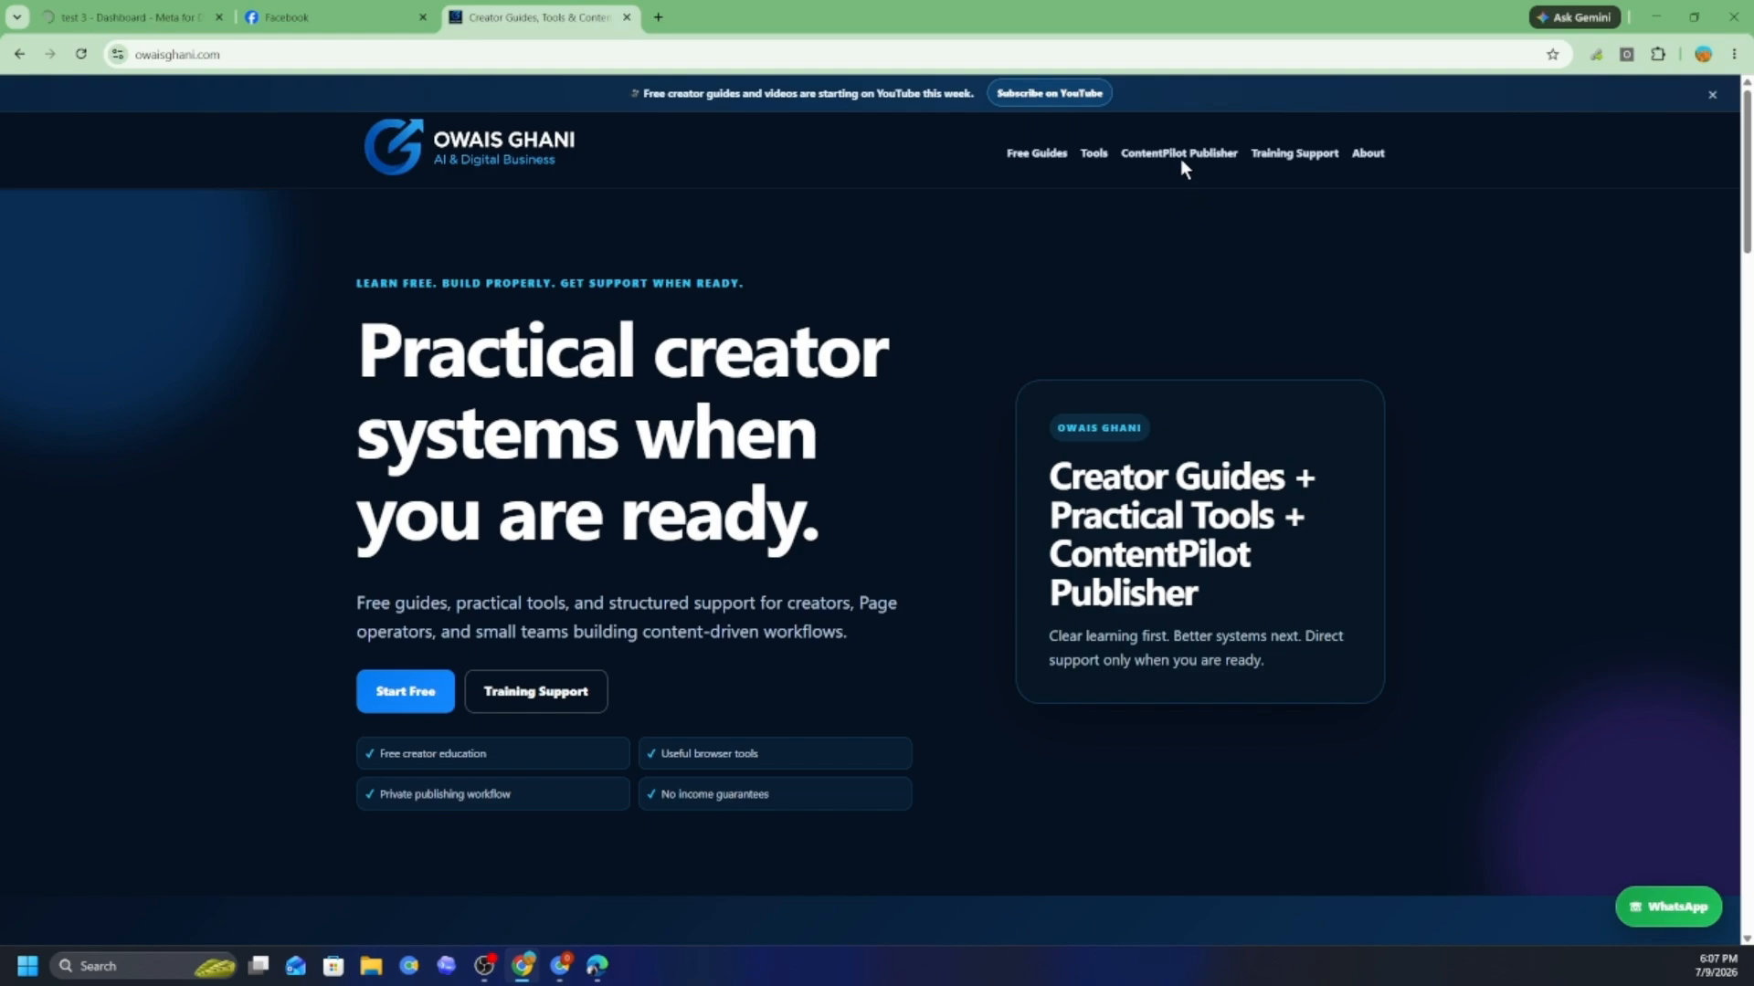
pyautogui.click(1180, 156)
pyautogui.scroll(-5, 1000, 361)
pyautogui.scroll(-15, 998, 354)
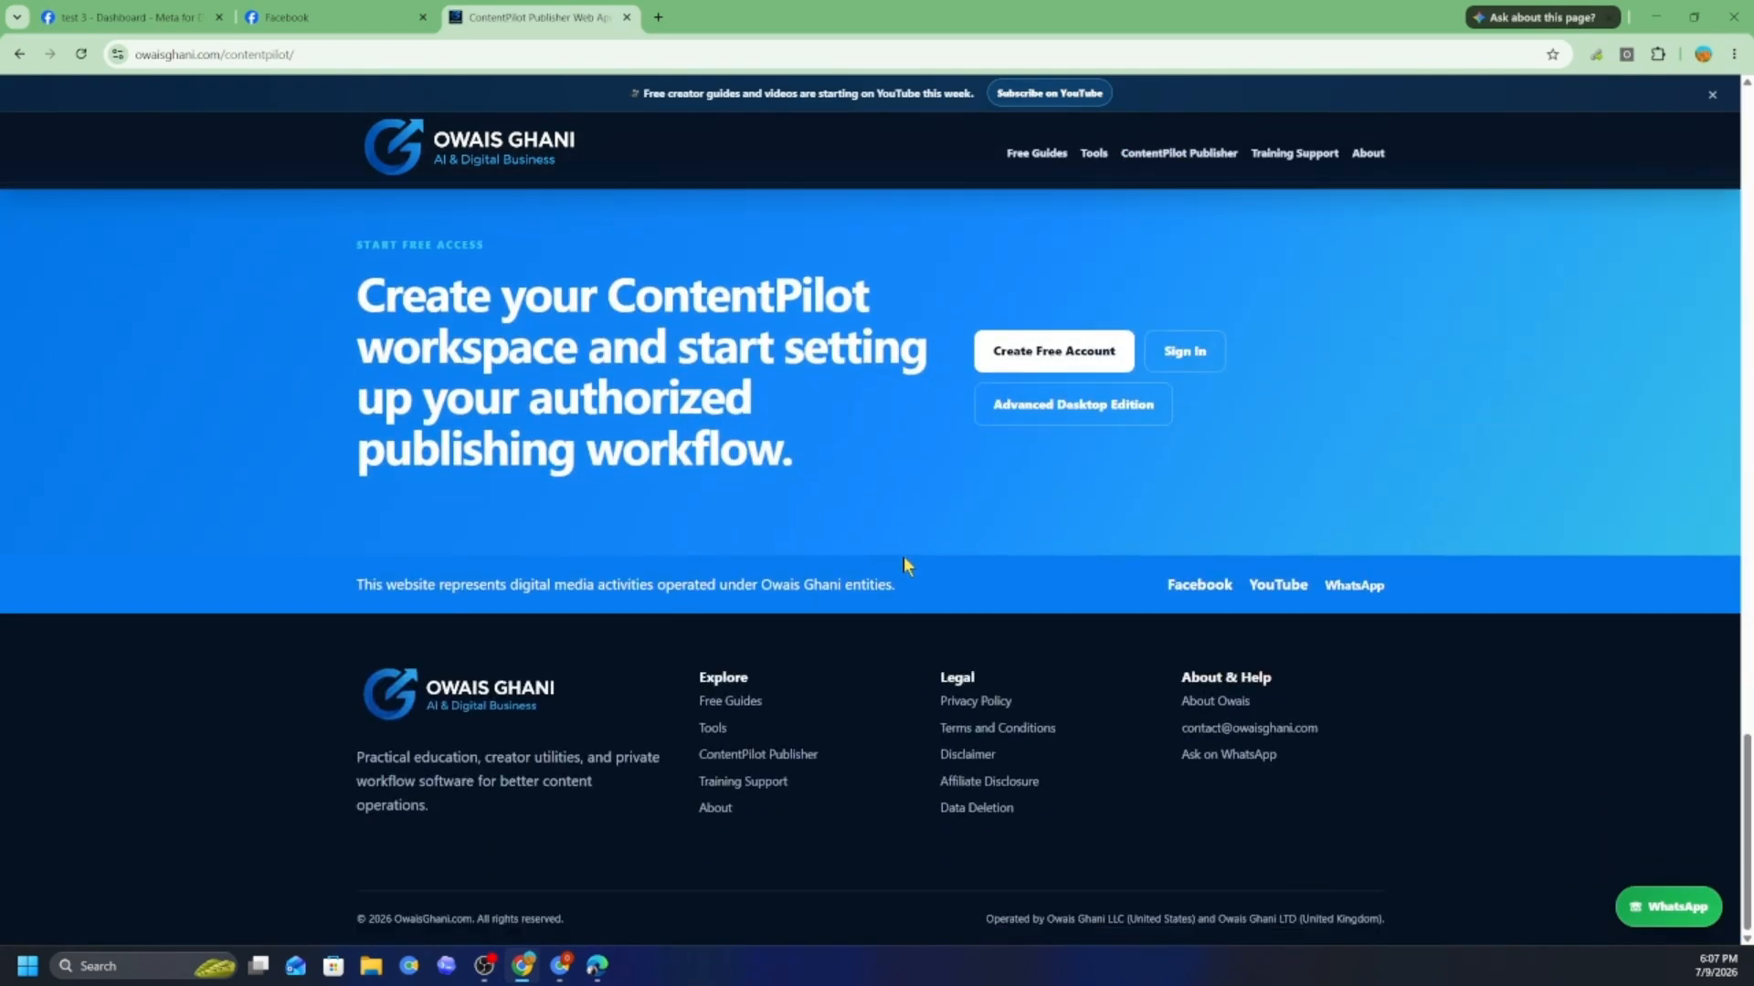
# - Return to the Meta app dashboard and open the test 3 app's basic settings
pyautogui.click(137, 17)
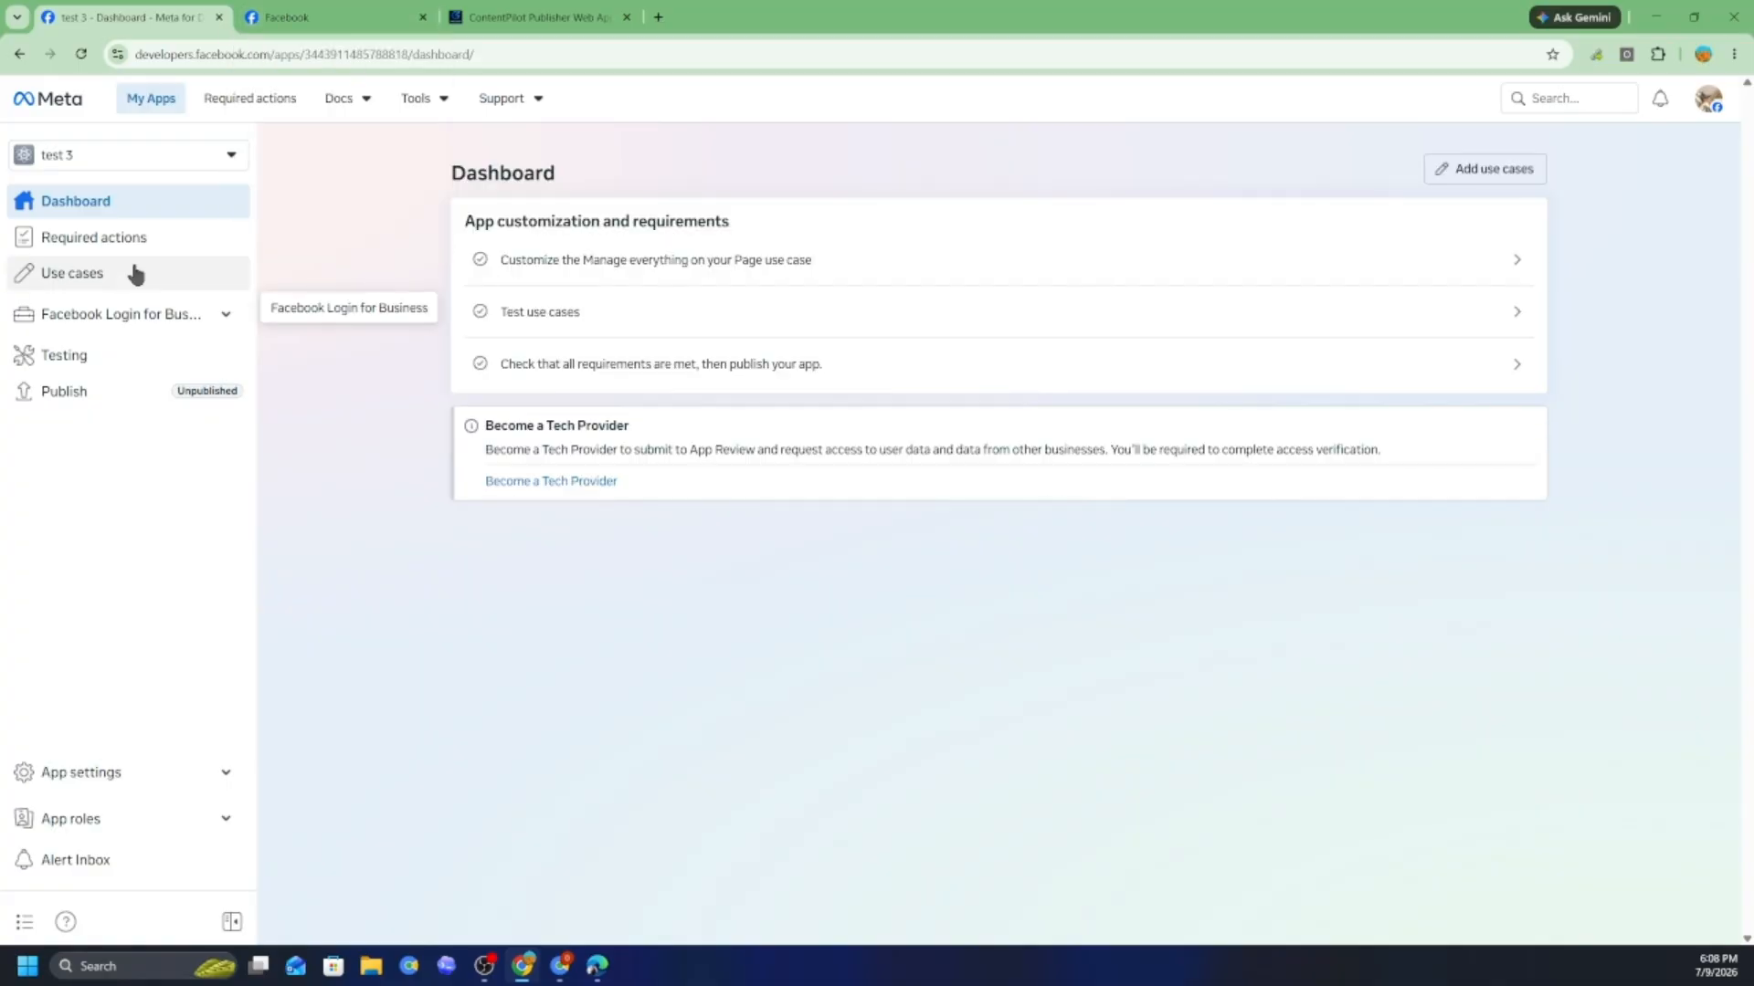
pyautogui.click(96, 772)
pyautogui.click(83, 754)
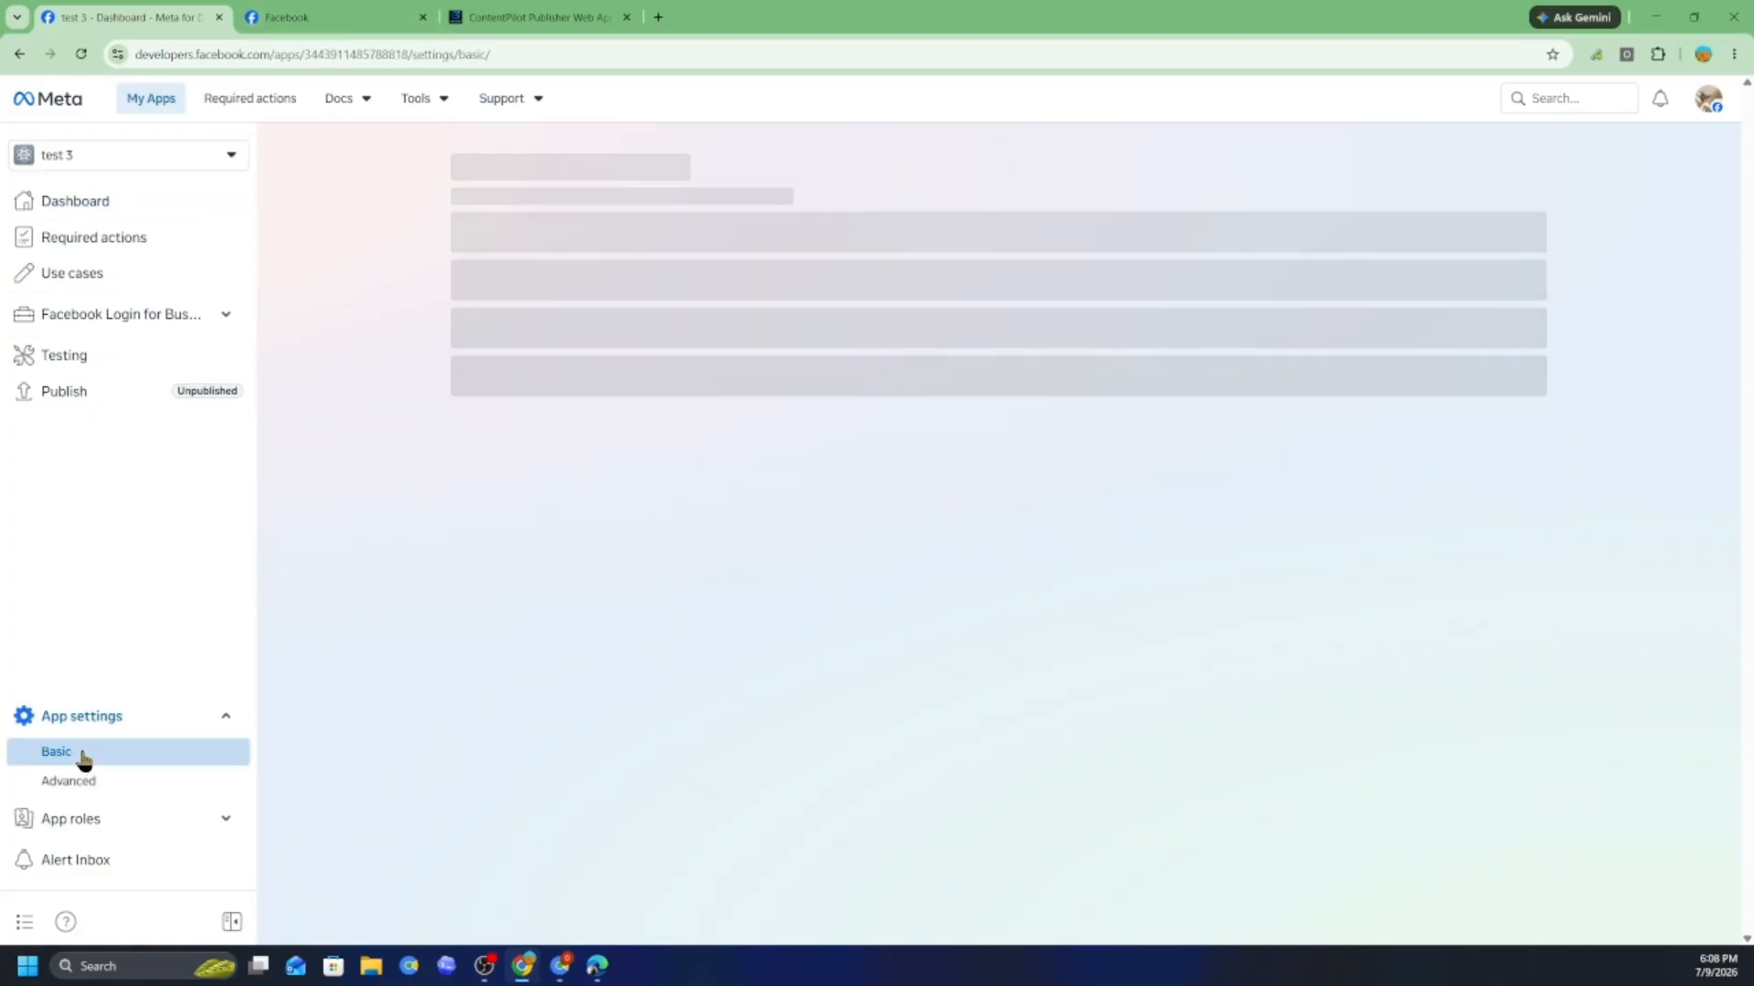
# - Copy the address of the owaisghani.com Privacy Policy page and enter it as the app's privacy policy URL
pyautogui.click(462, 19)
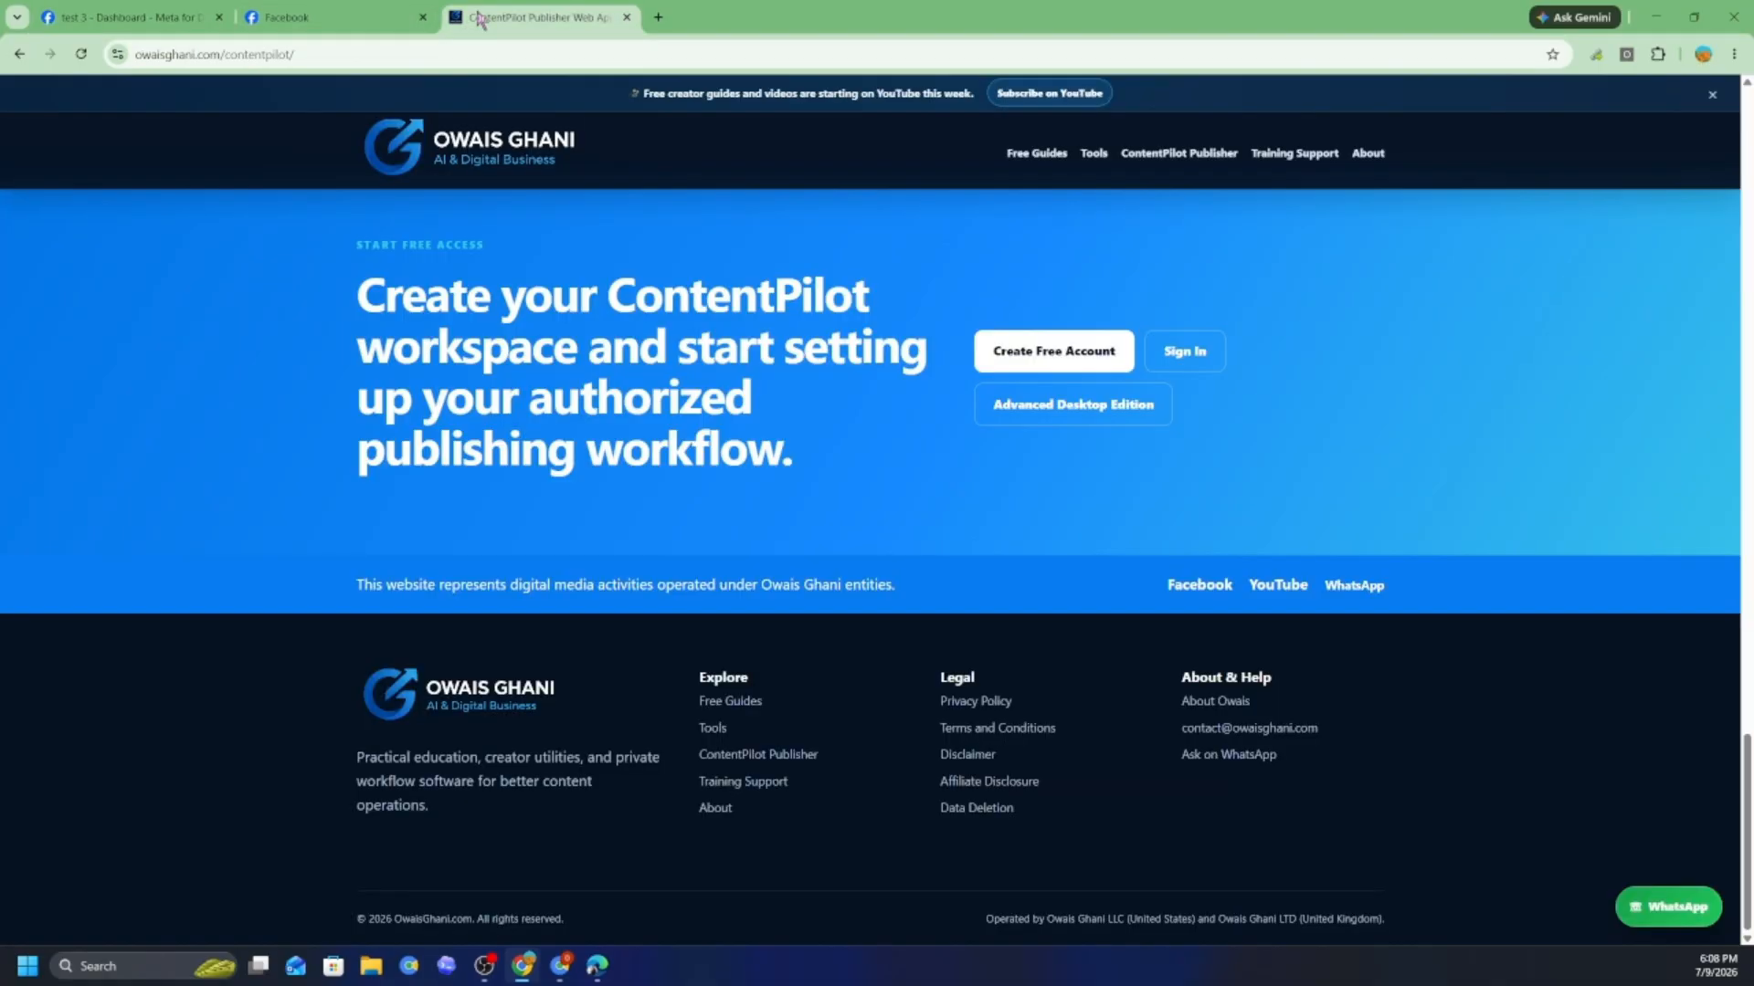
pyautogui.click(987, 704)
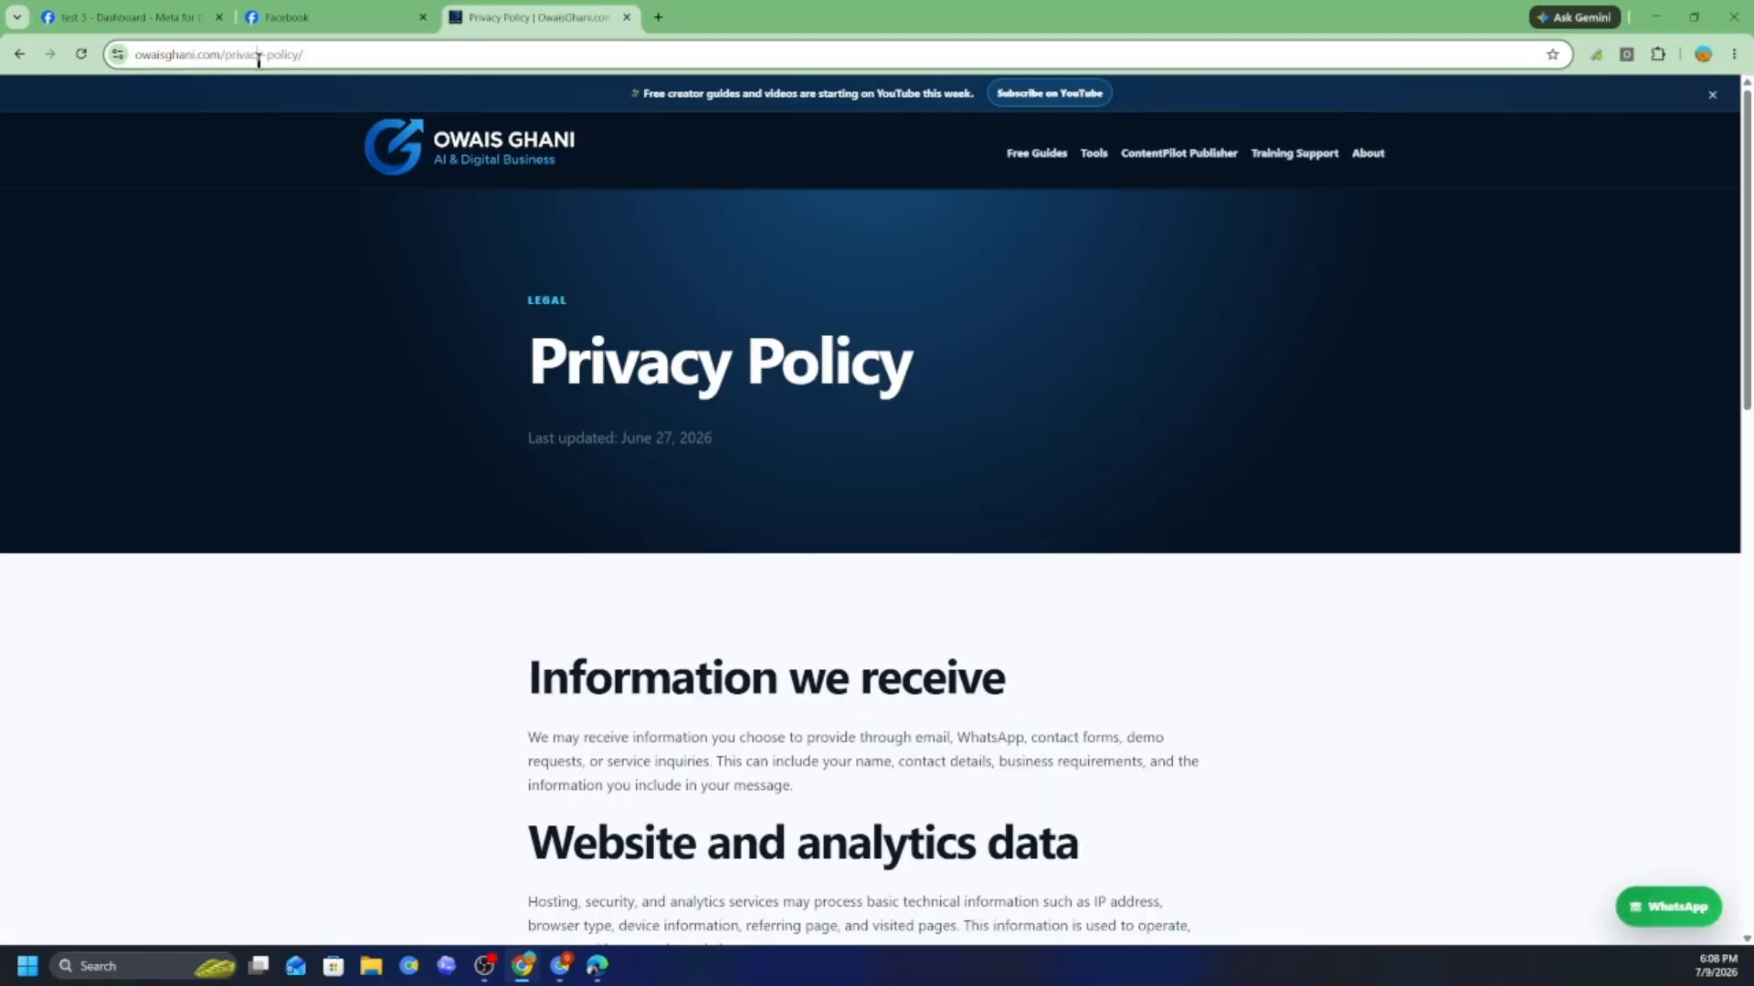
pyautogui.click(260, 56)
pyautogui.hotkey('ctrl', 'c')
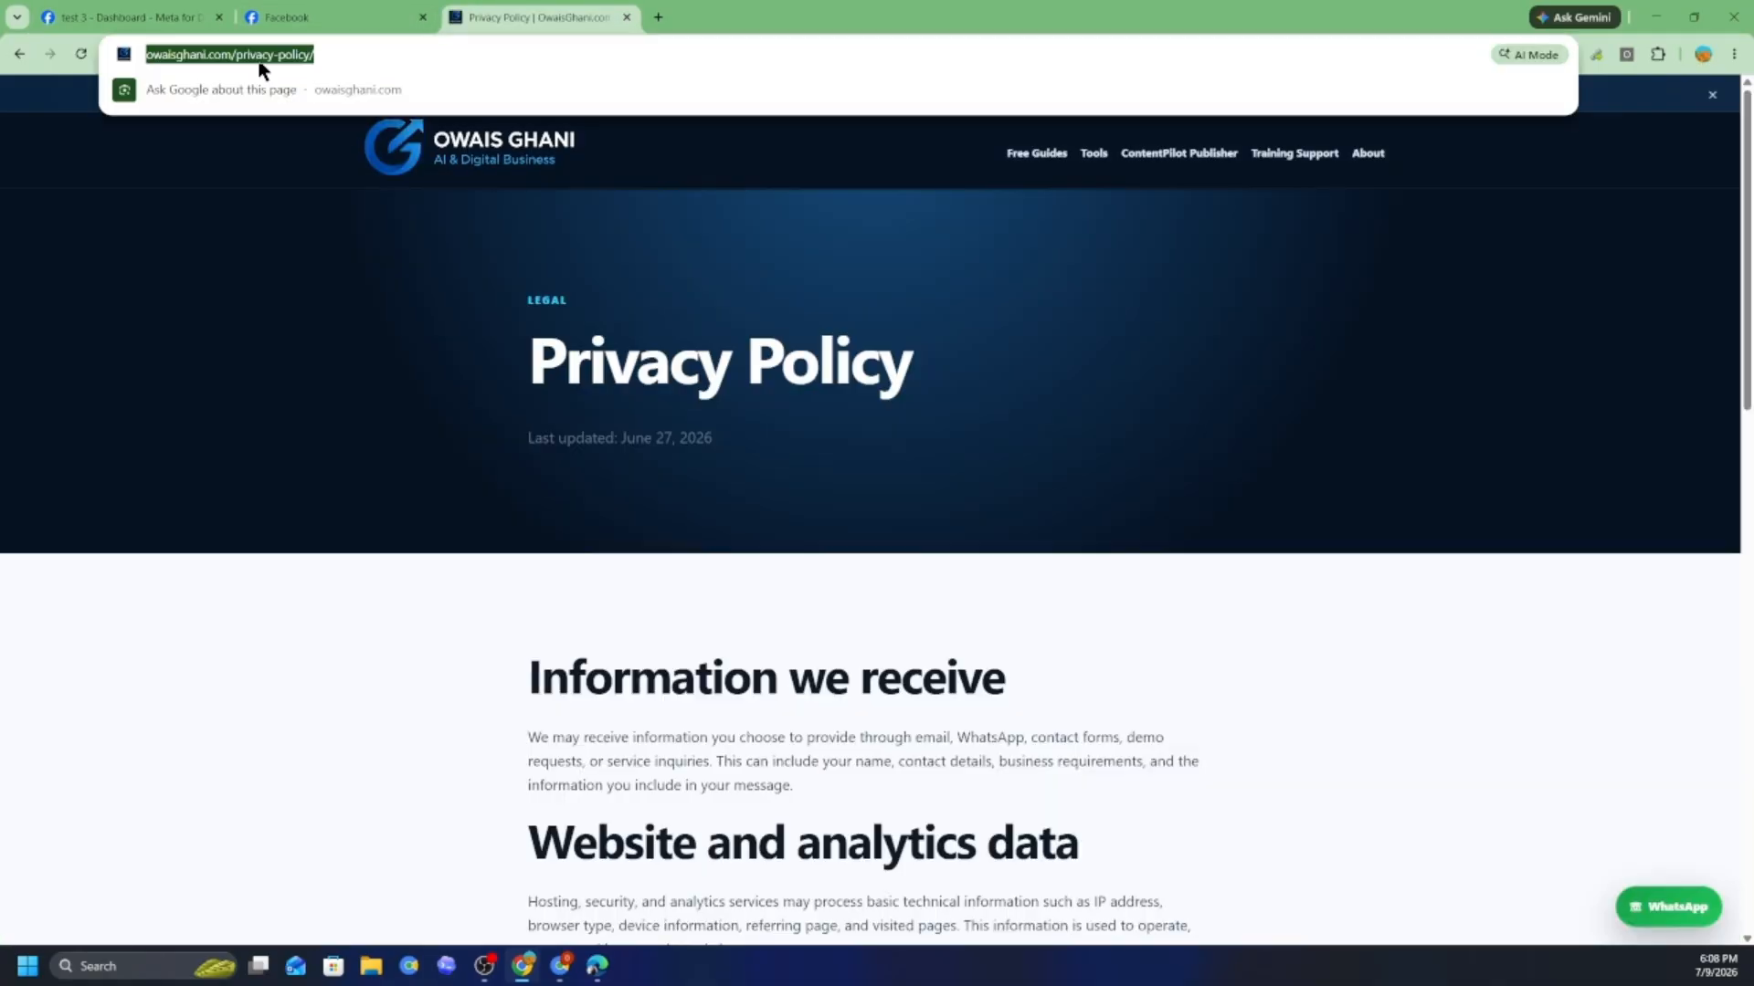
pyautogui.click(127, 16)
pyautogui.click(545, 408)
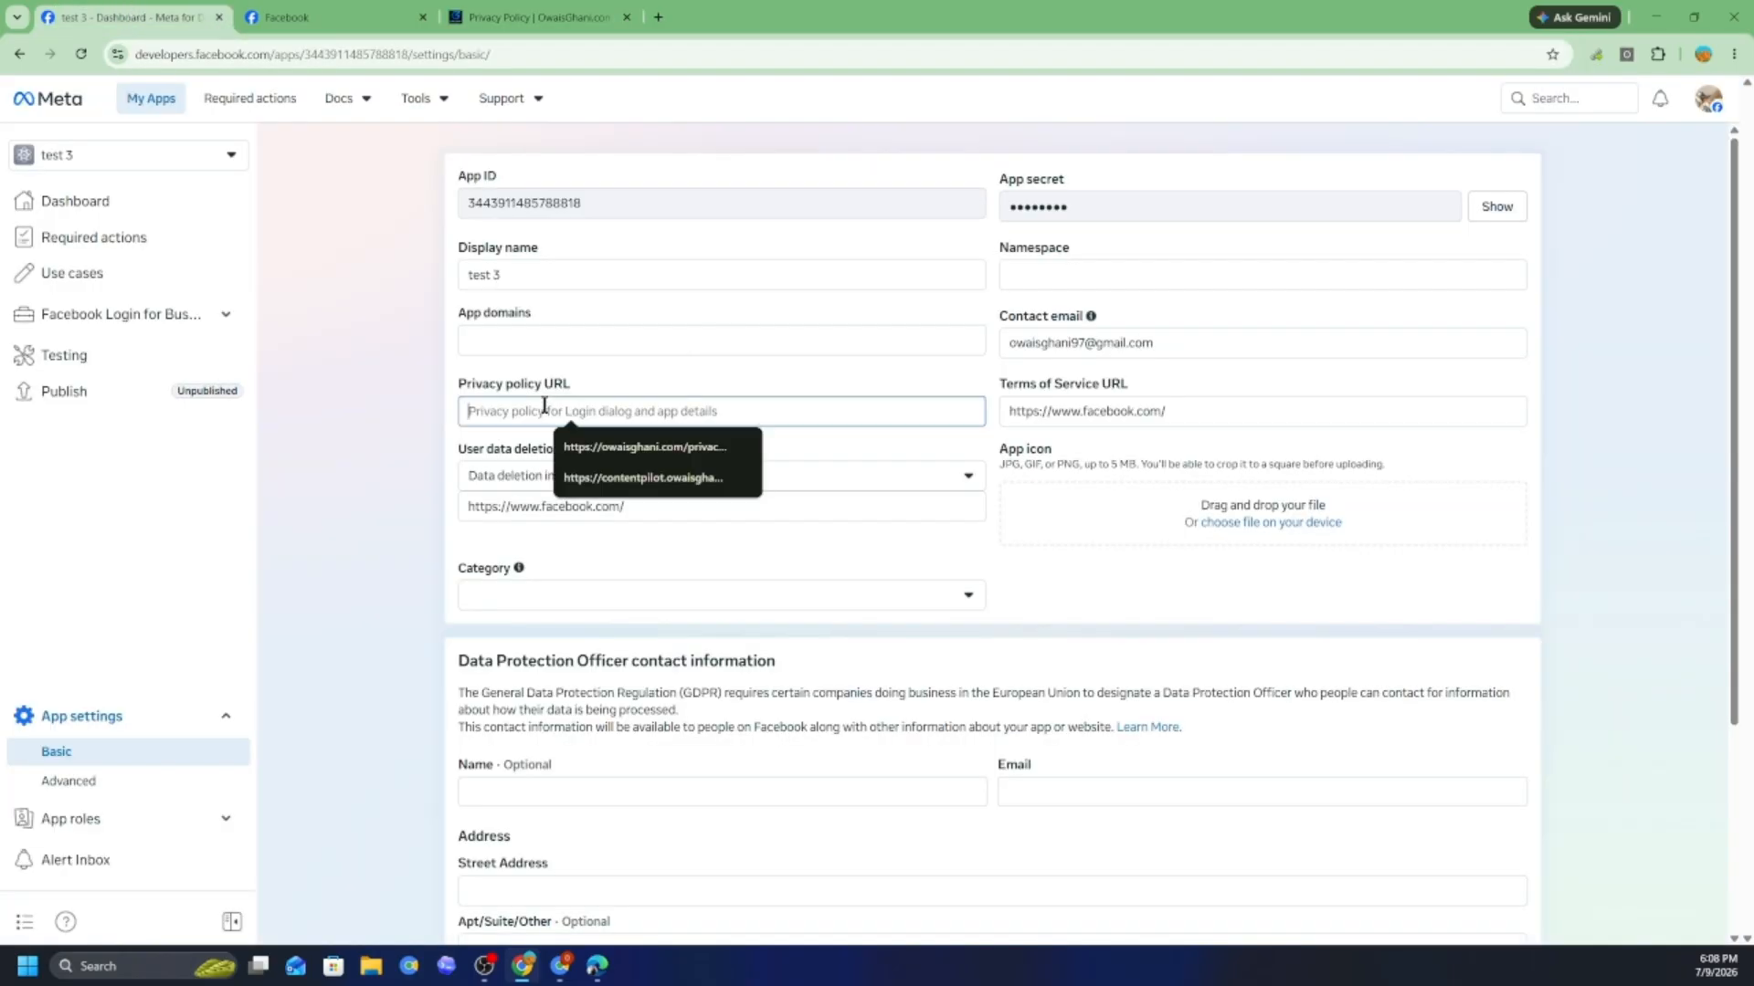
pyautogui.hotkey('ctrl', 'v')
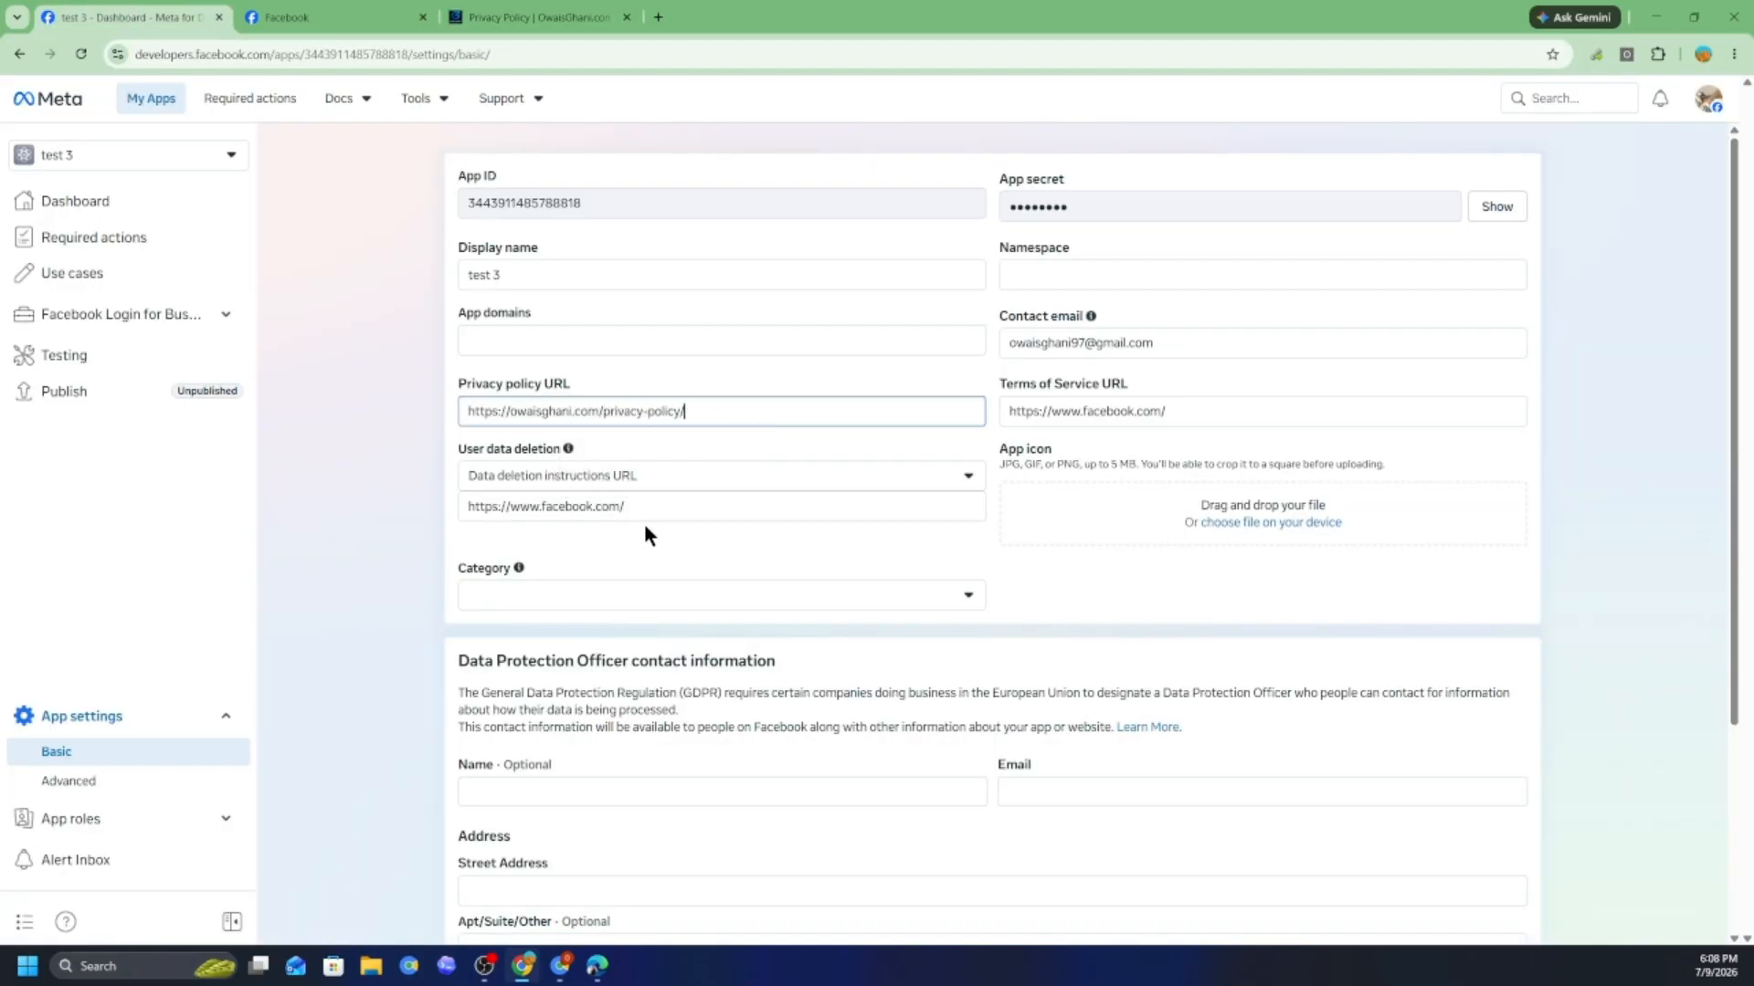
# - Set the app category to Business and pages and save the basic settings
pyautogui.click(647, 609)
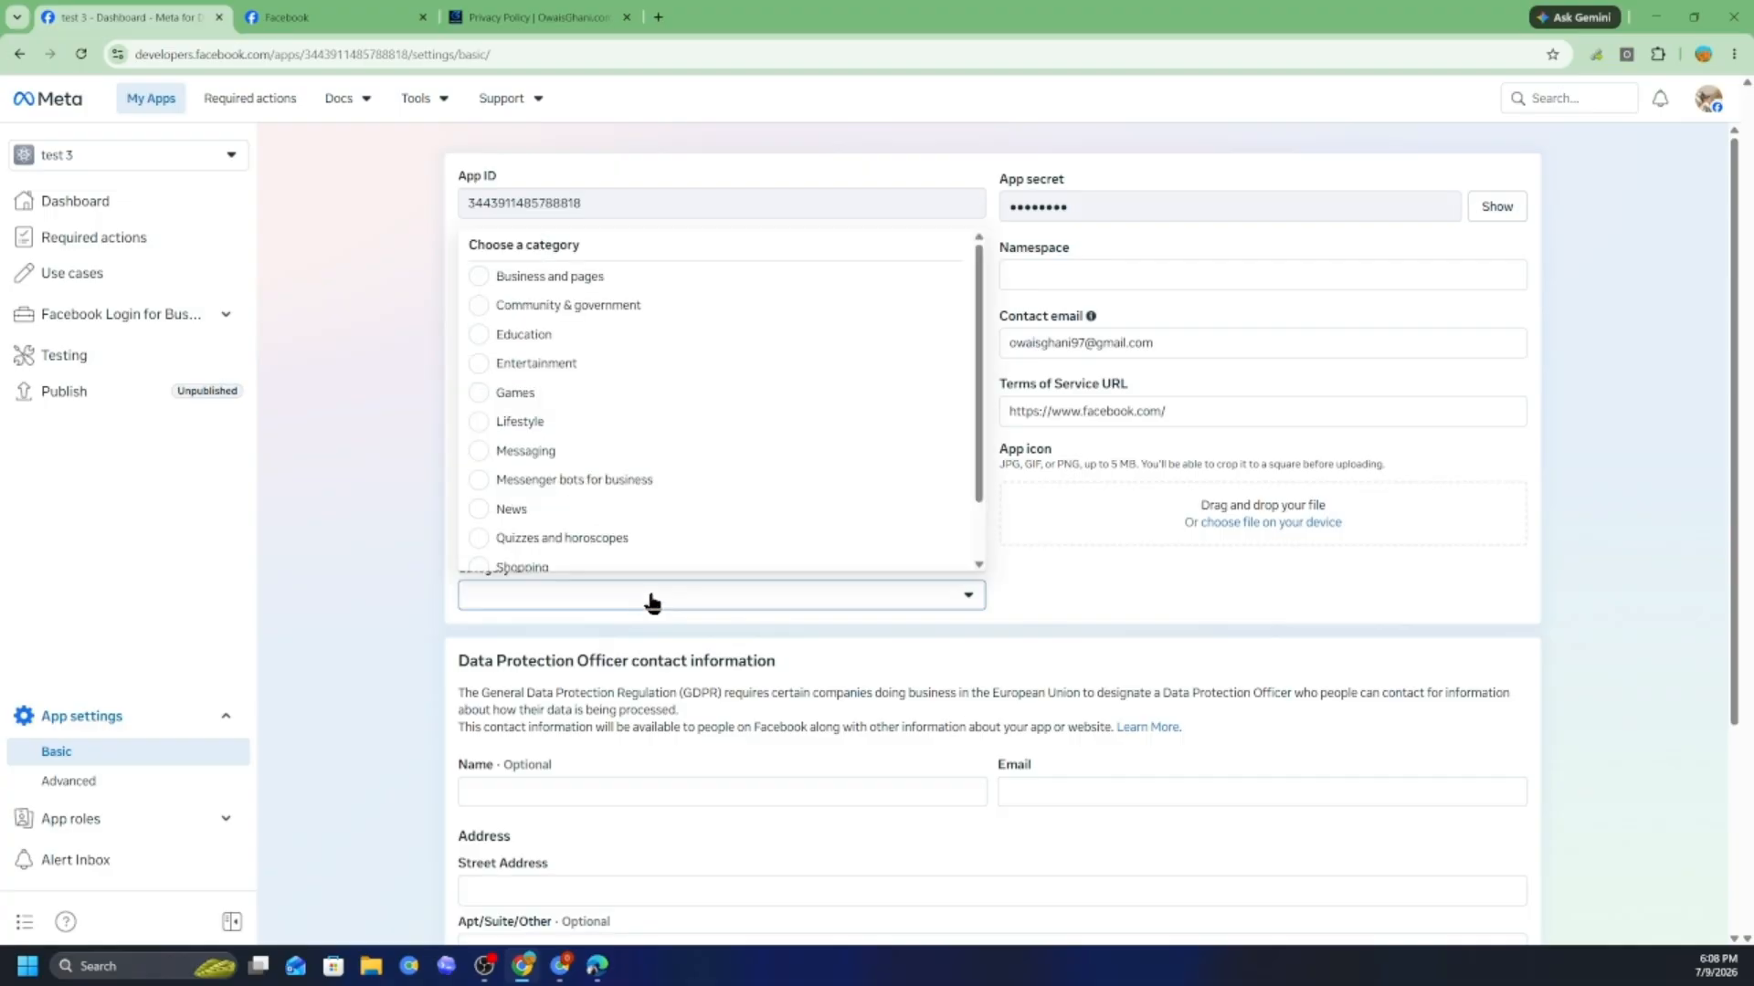
pyautogui.click(576, 277)
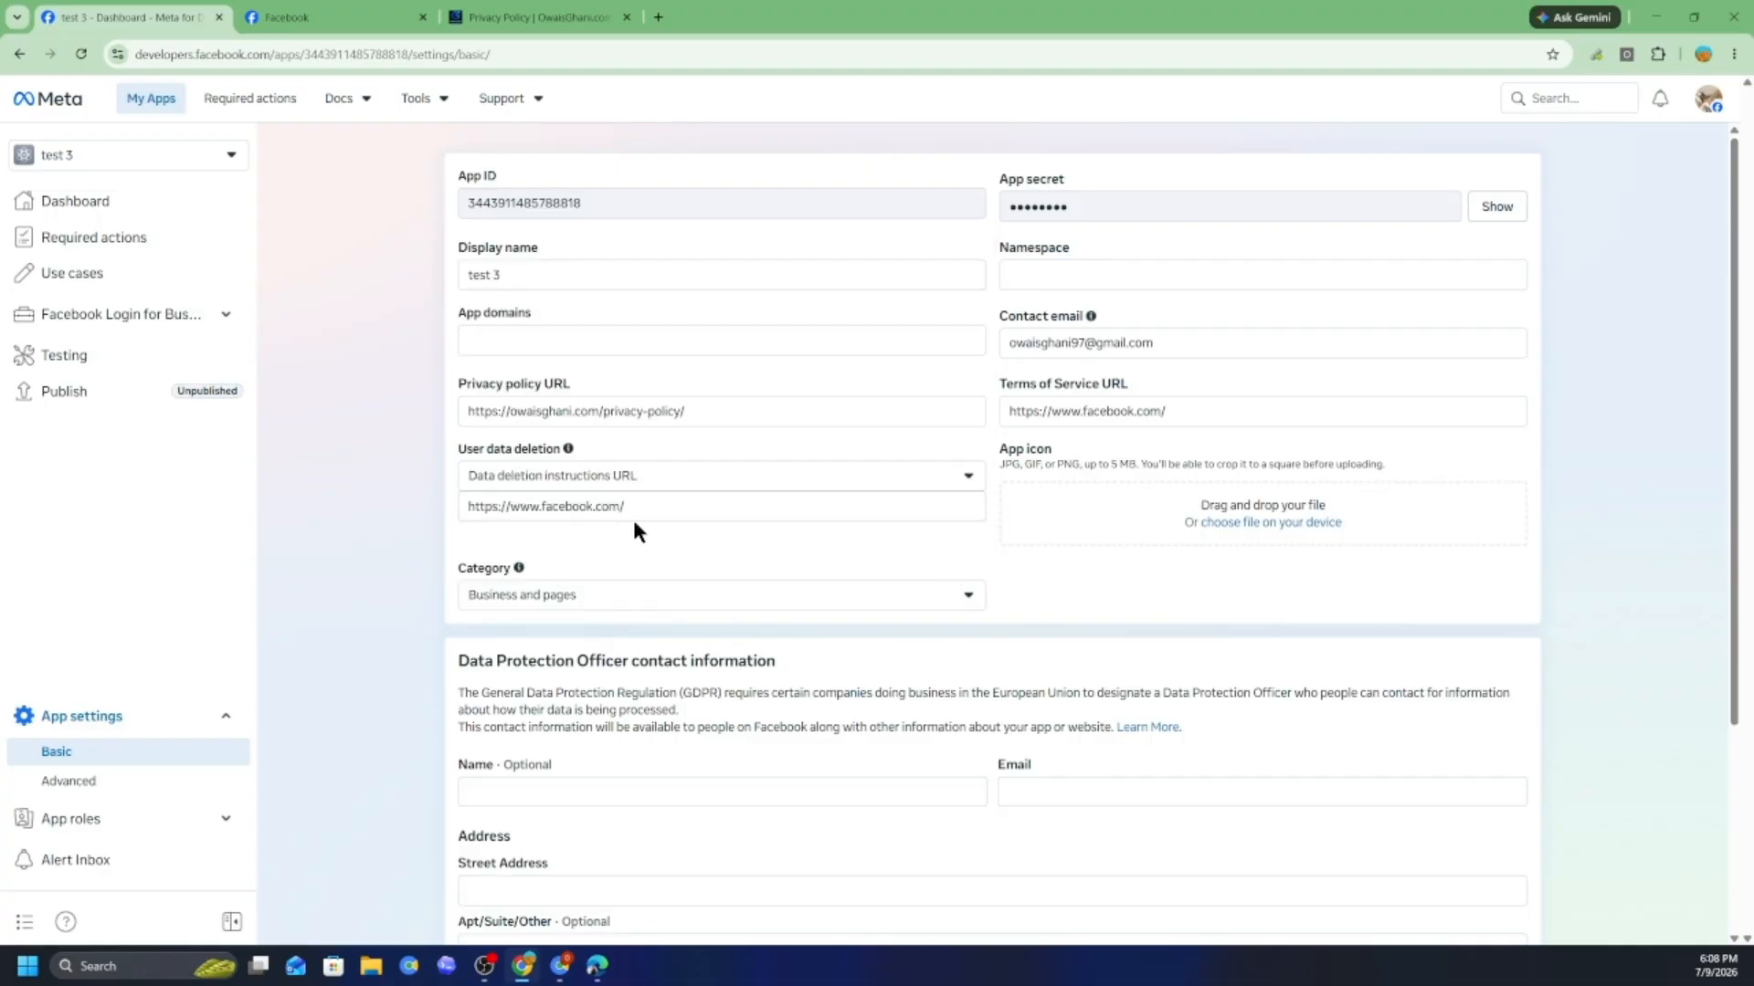
pyautogui.scroll(-3, 725, 634)
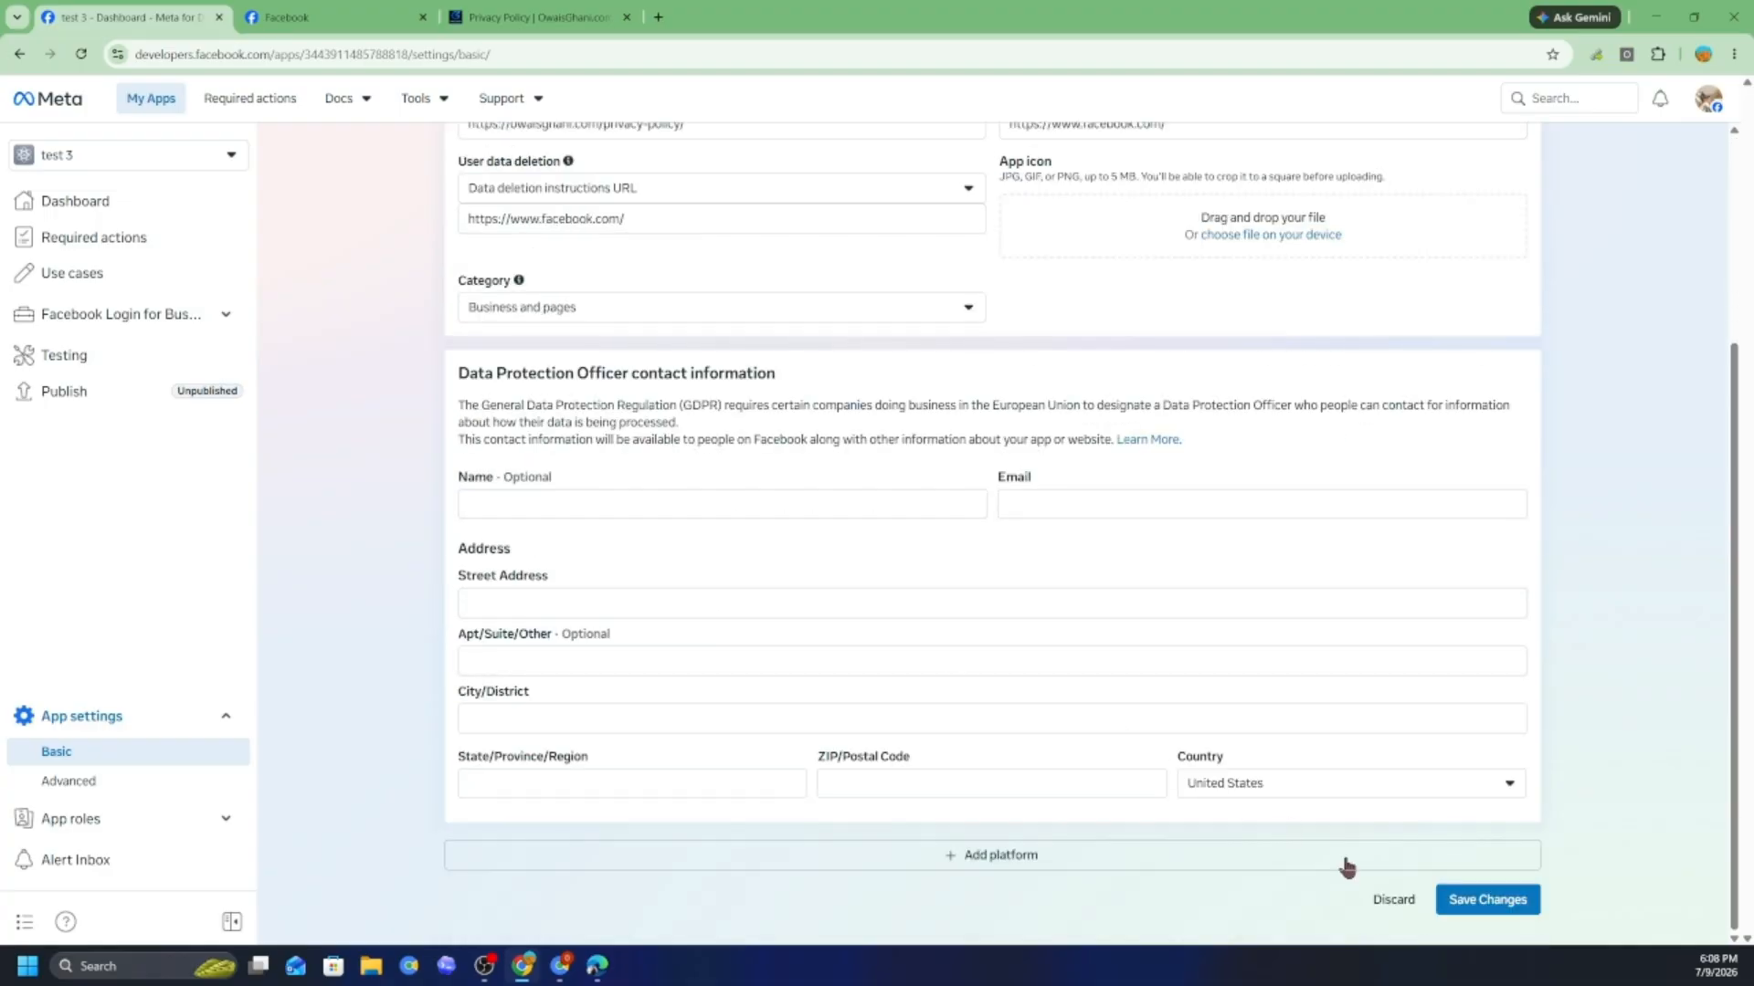
pyautogui.click(1452, 900)
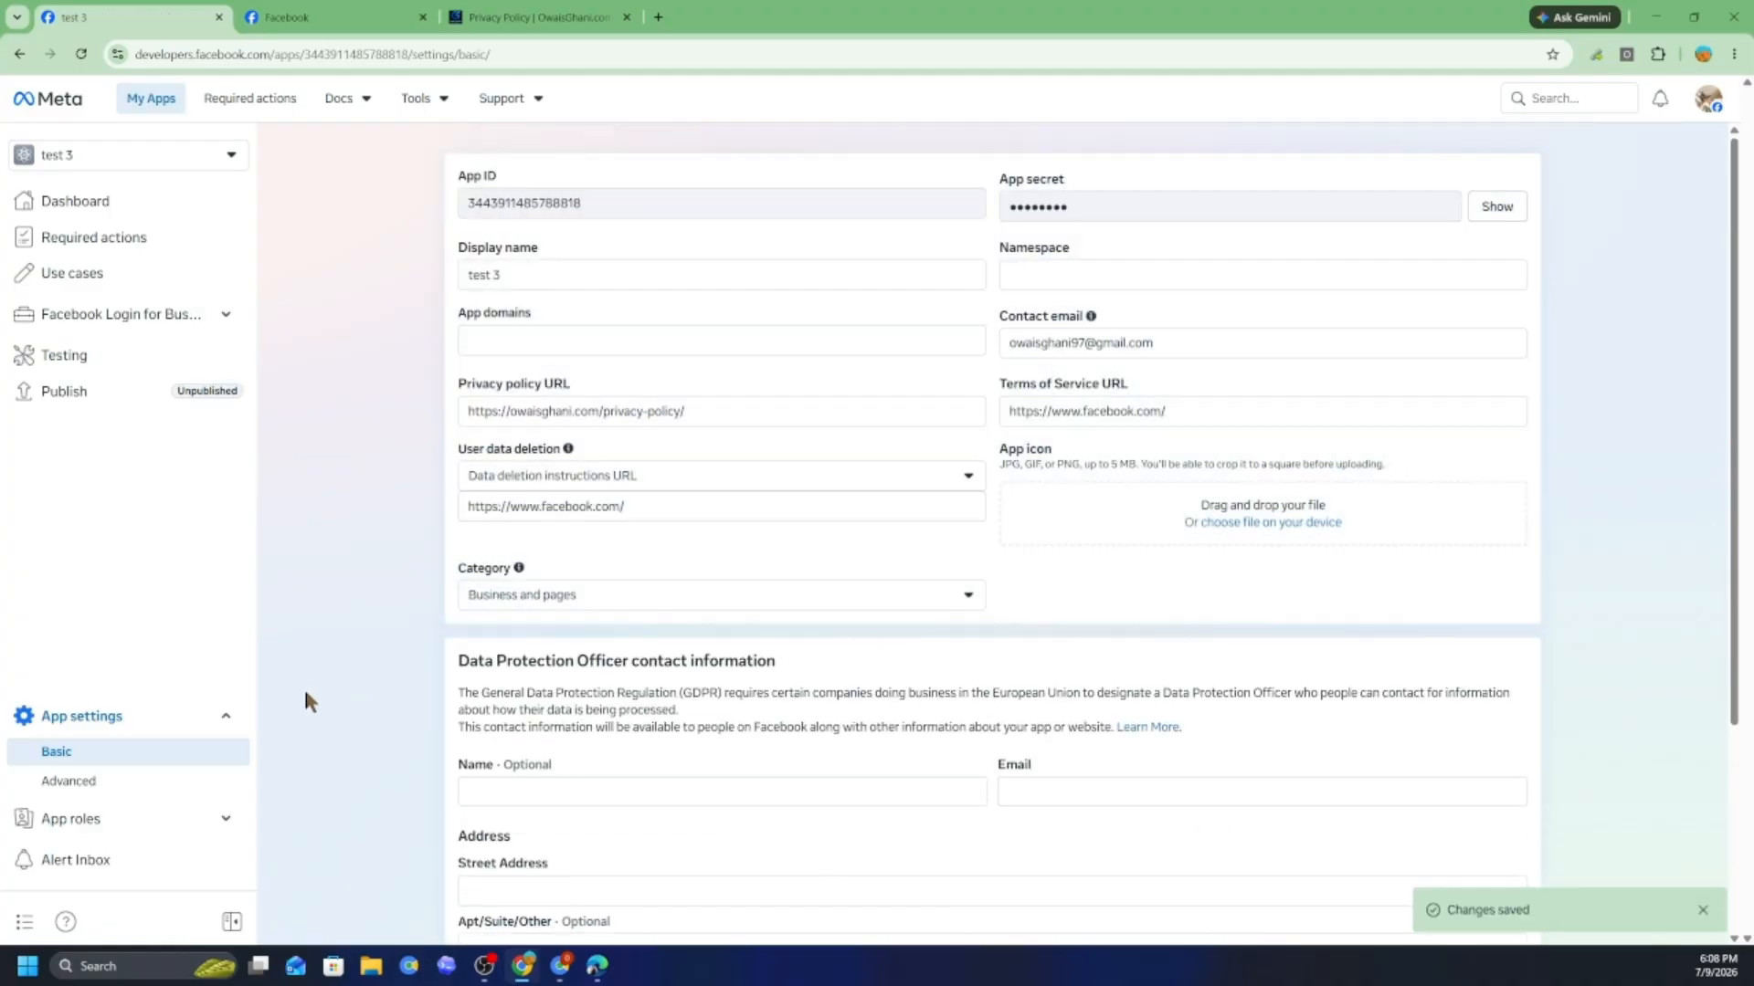
# - Open the Facebook Login for Business settings, and copy the redirect URI shown on ContentPilot Publisher's Facebook Apps page
pyautogui.click(96, 327)
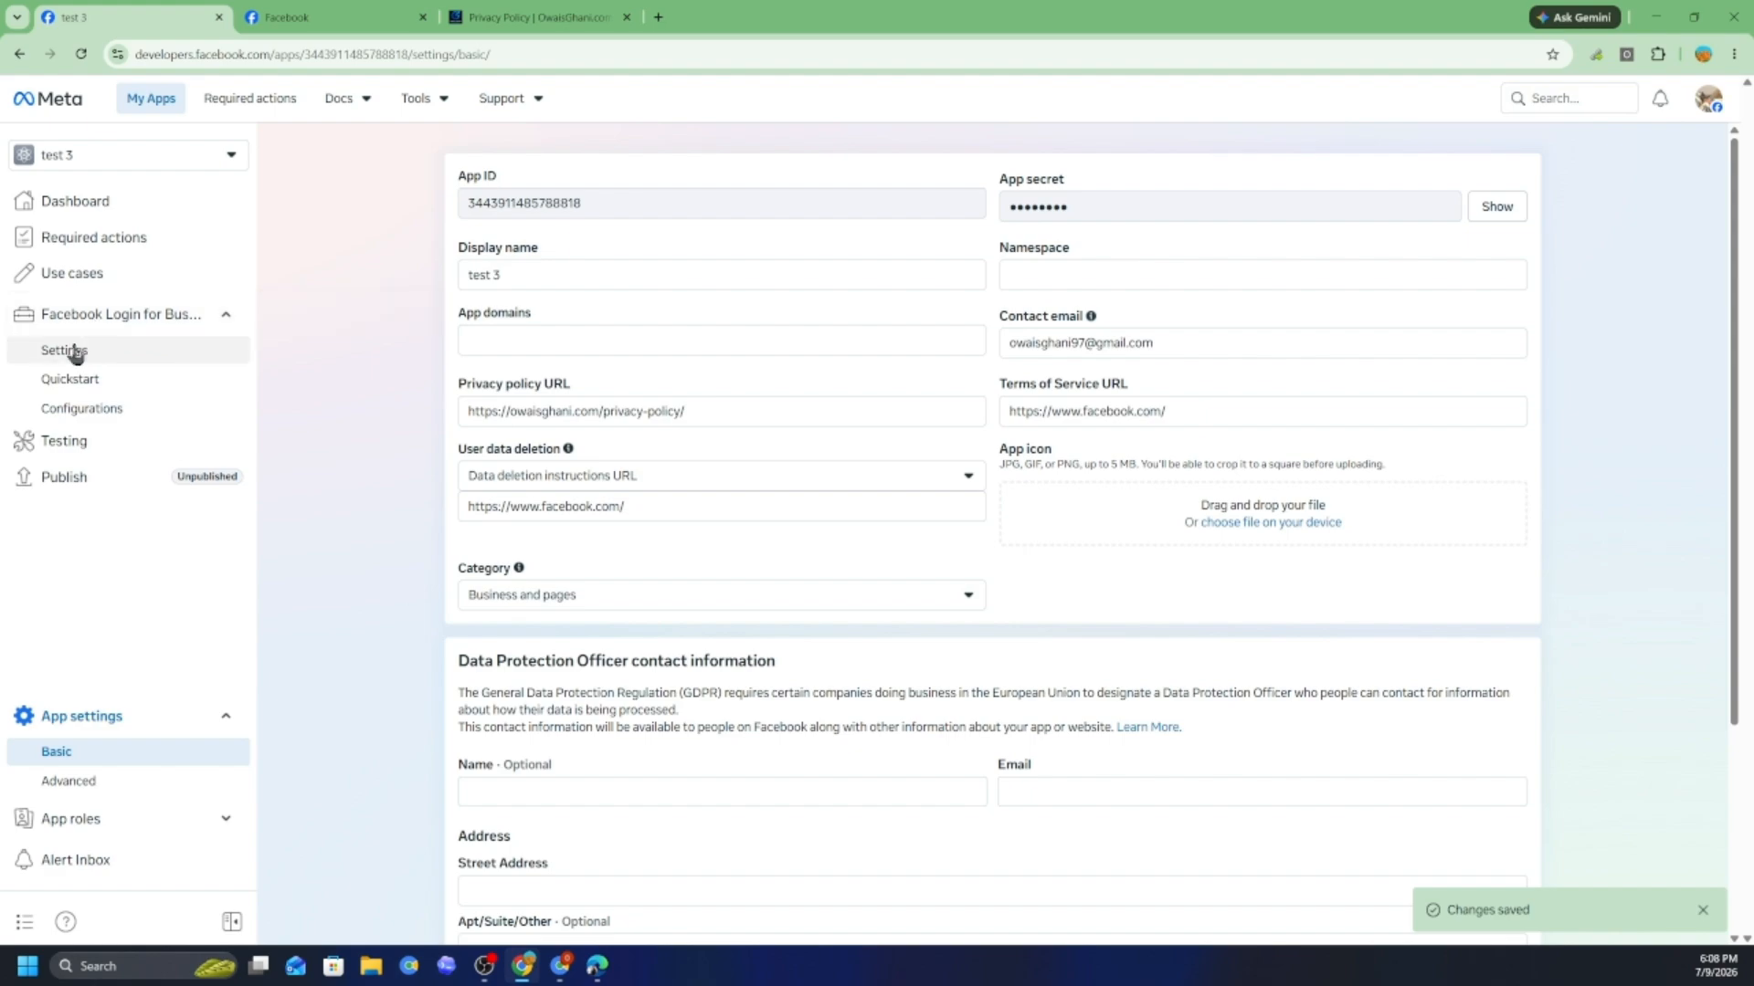
pyautogui.click(64, 351)
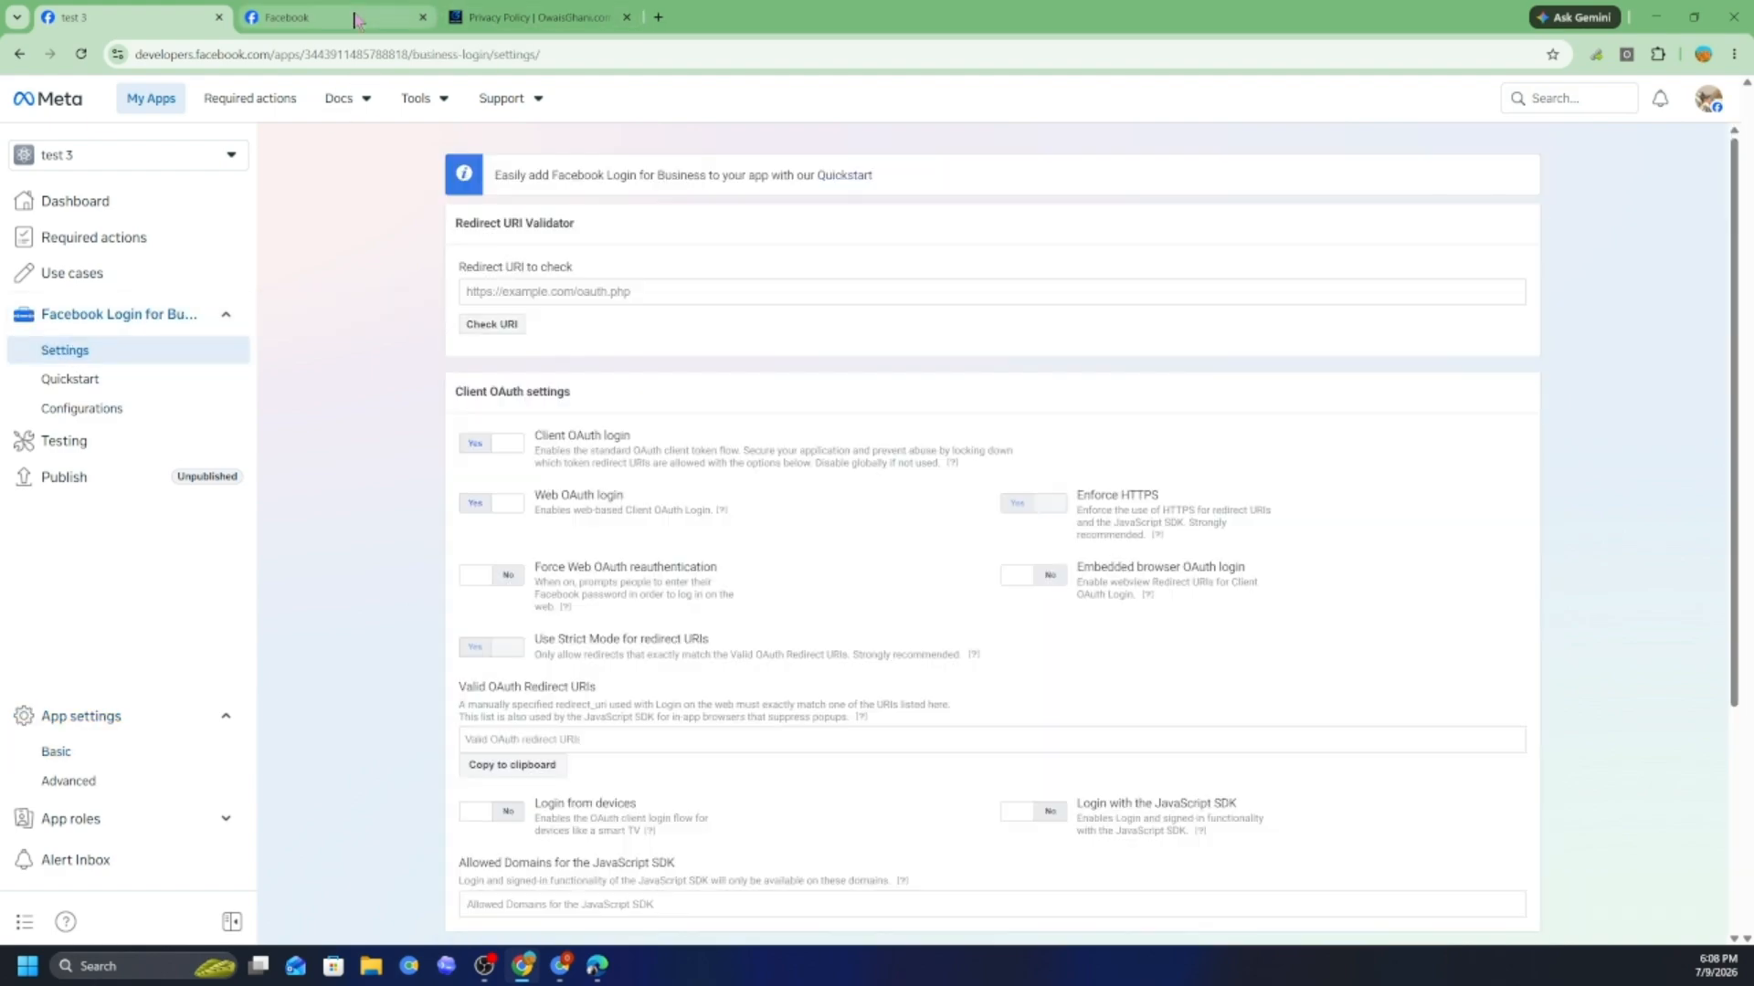
pyautogui.click(598, 965)
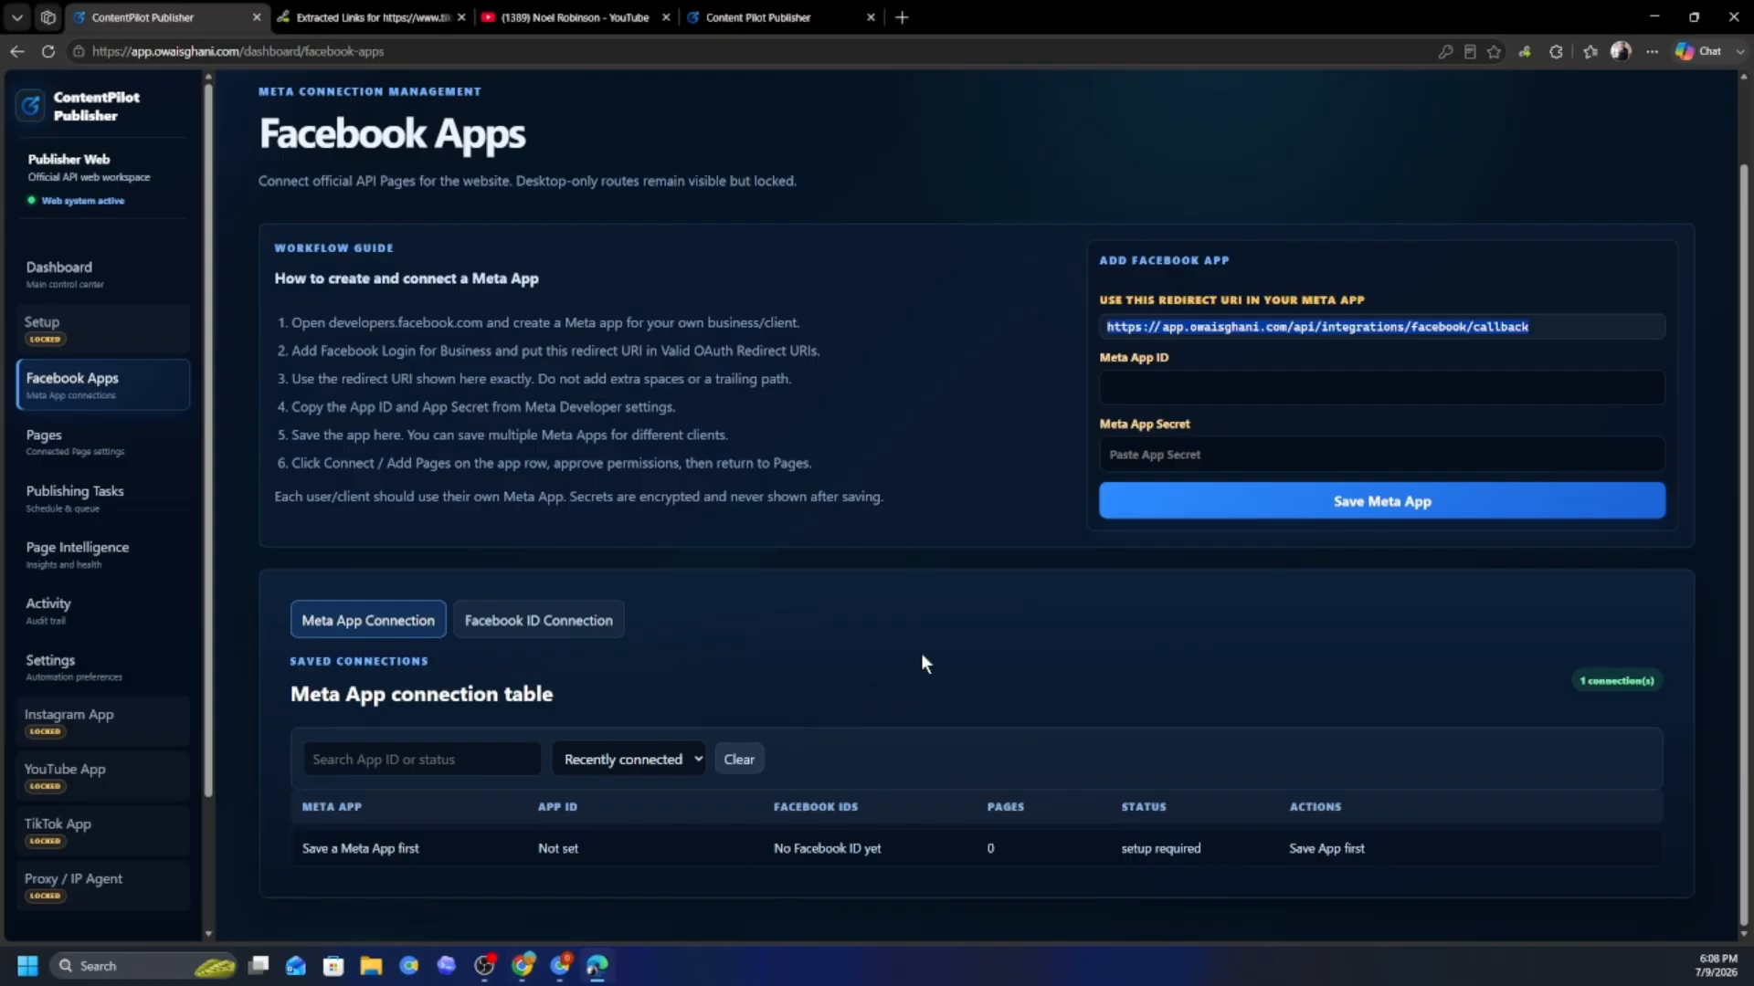
pyautogui.rightClick(1230, 331)
pyautogui.click(1264, 354)
pyautogui.click(1655, 16)
pyautogui.scroll(-3, 568, 528)
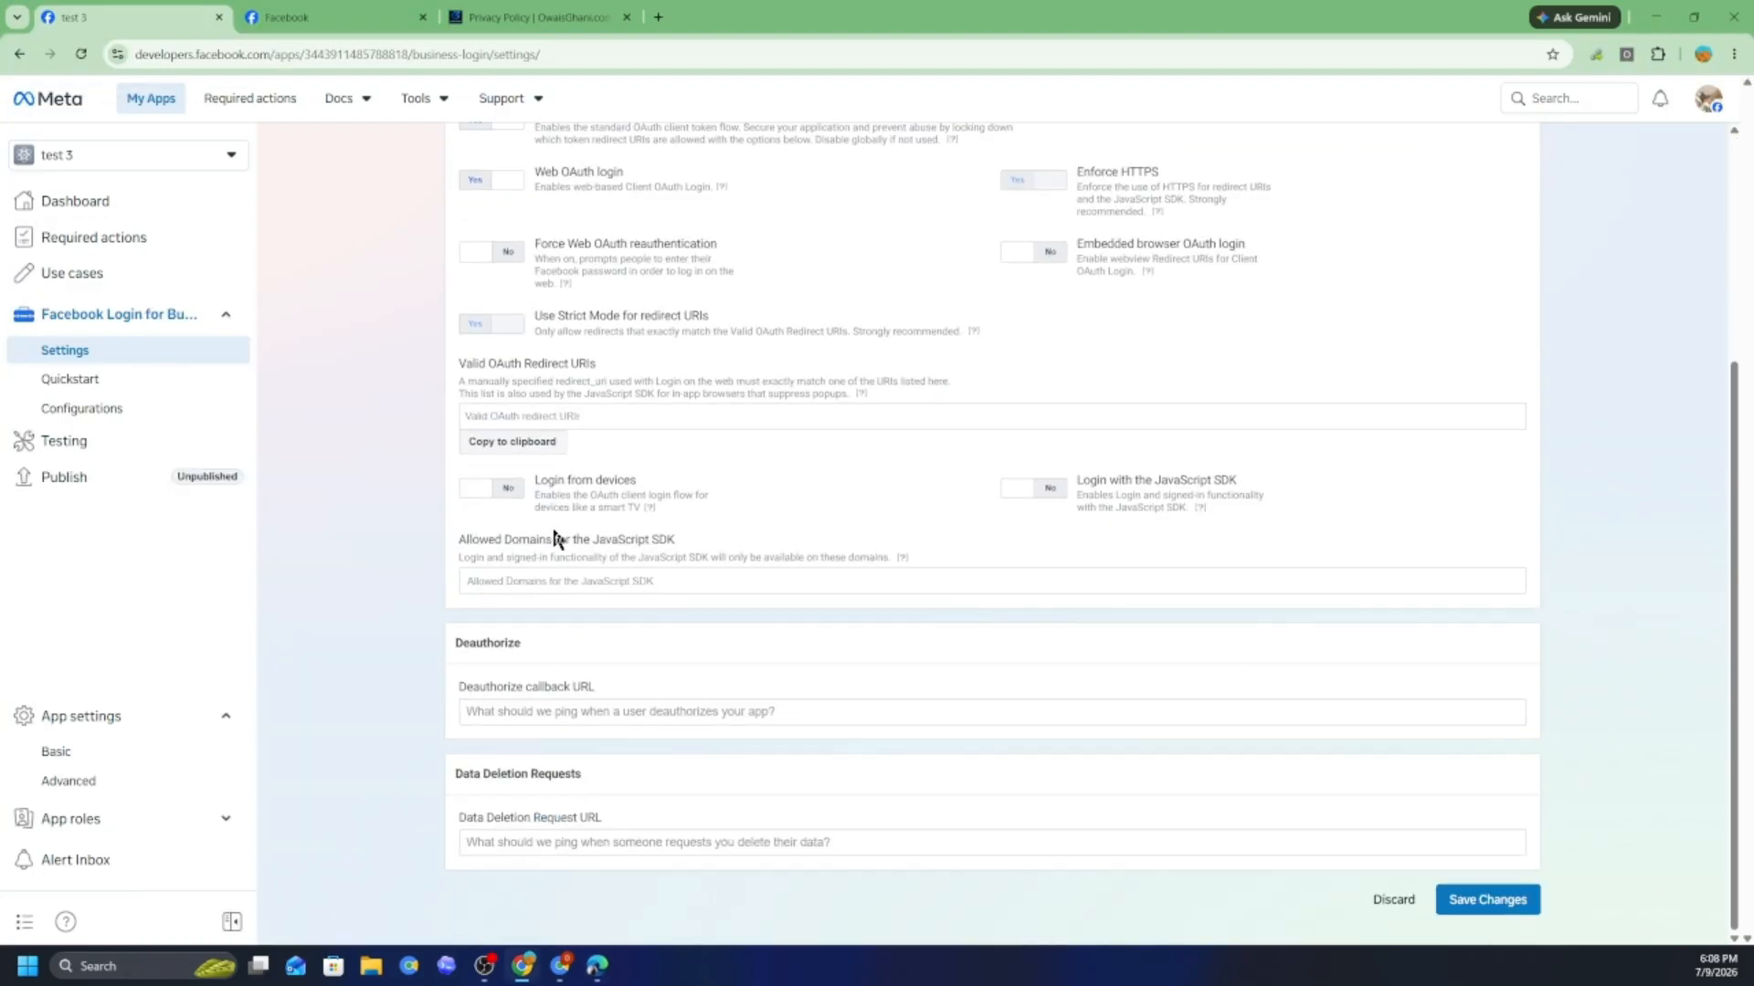
pyautogui.click(521, 416)
pyautogui.hotkey('ctrl', 'v')
pyautogui.press('Return')
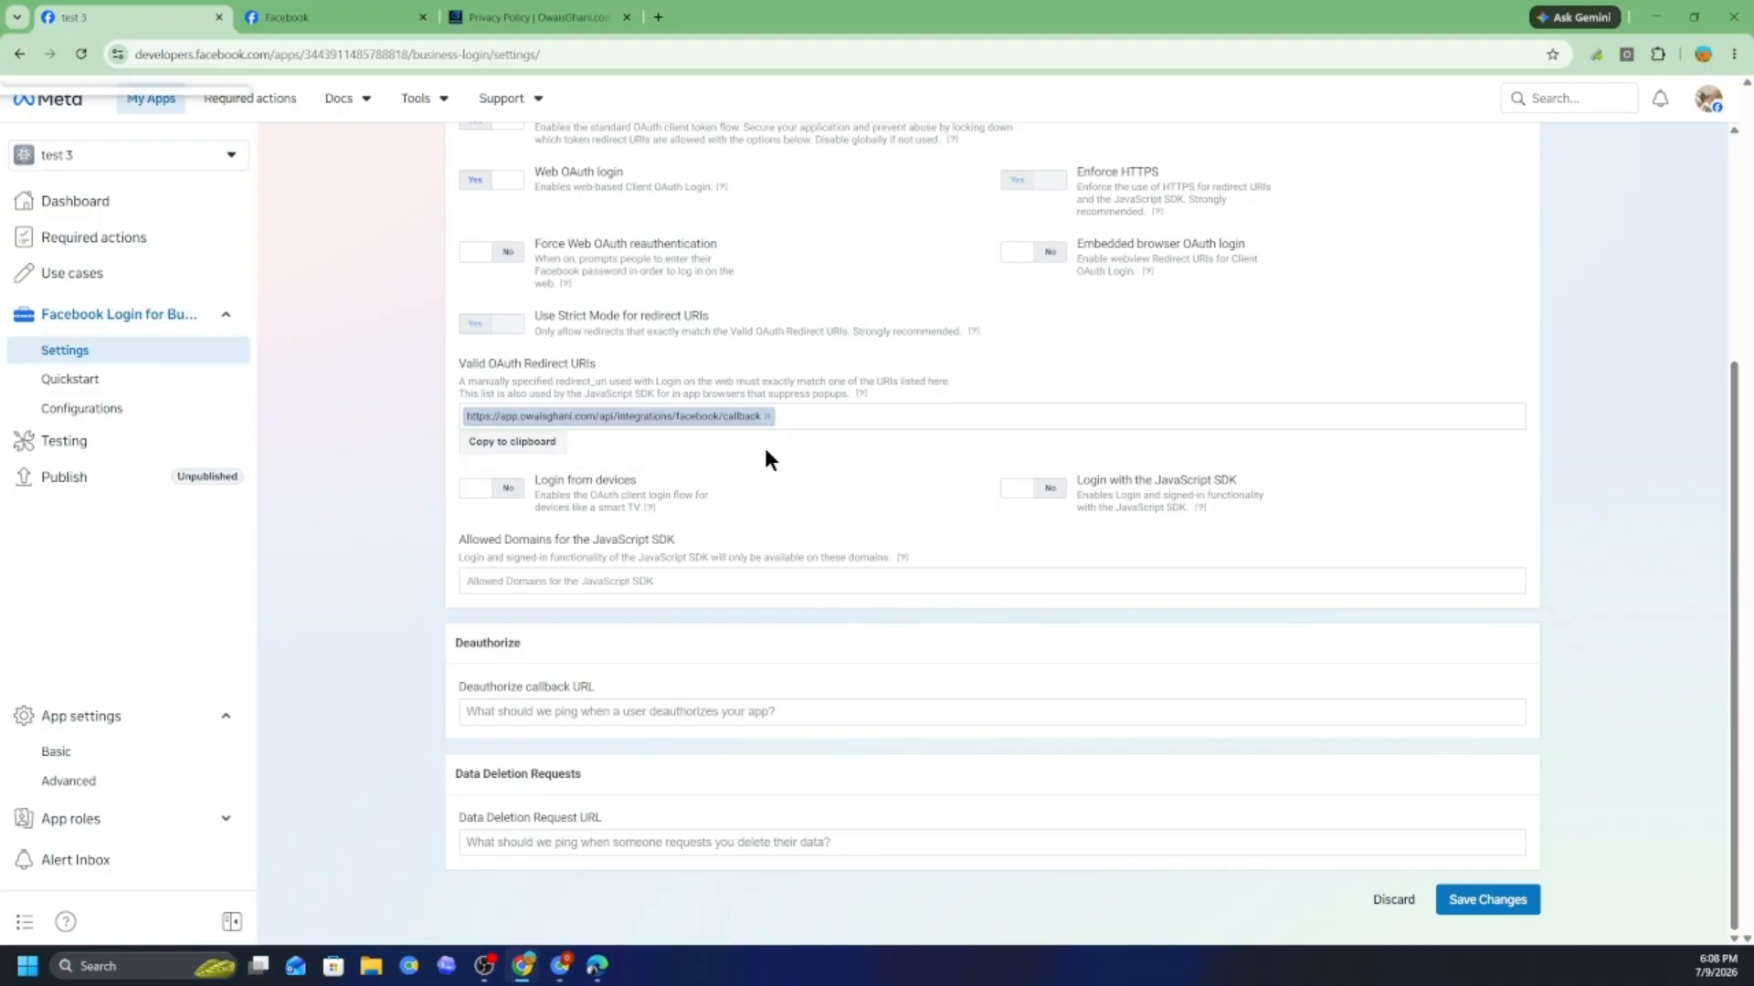
pyautogui.click(1485, 903)
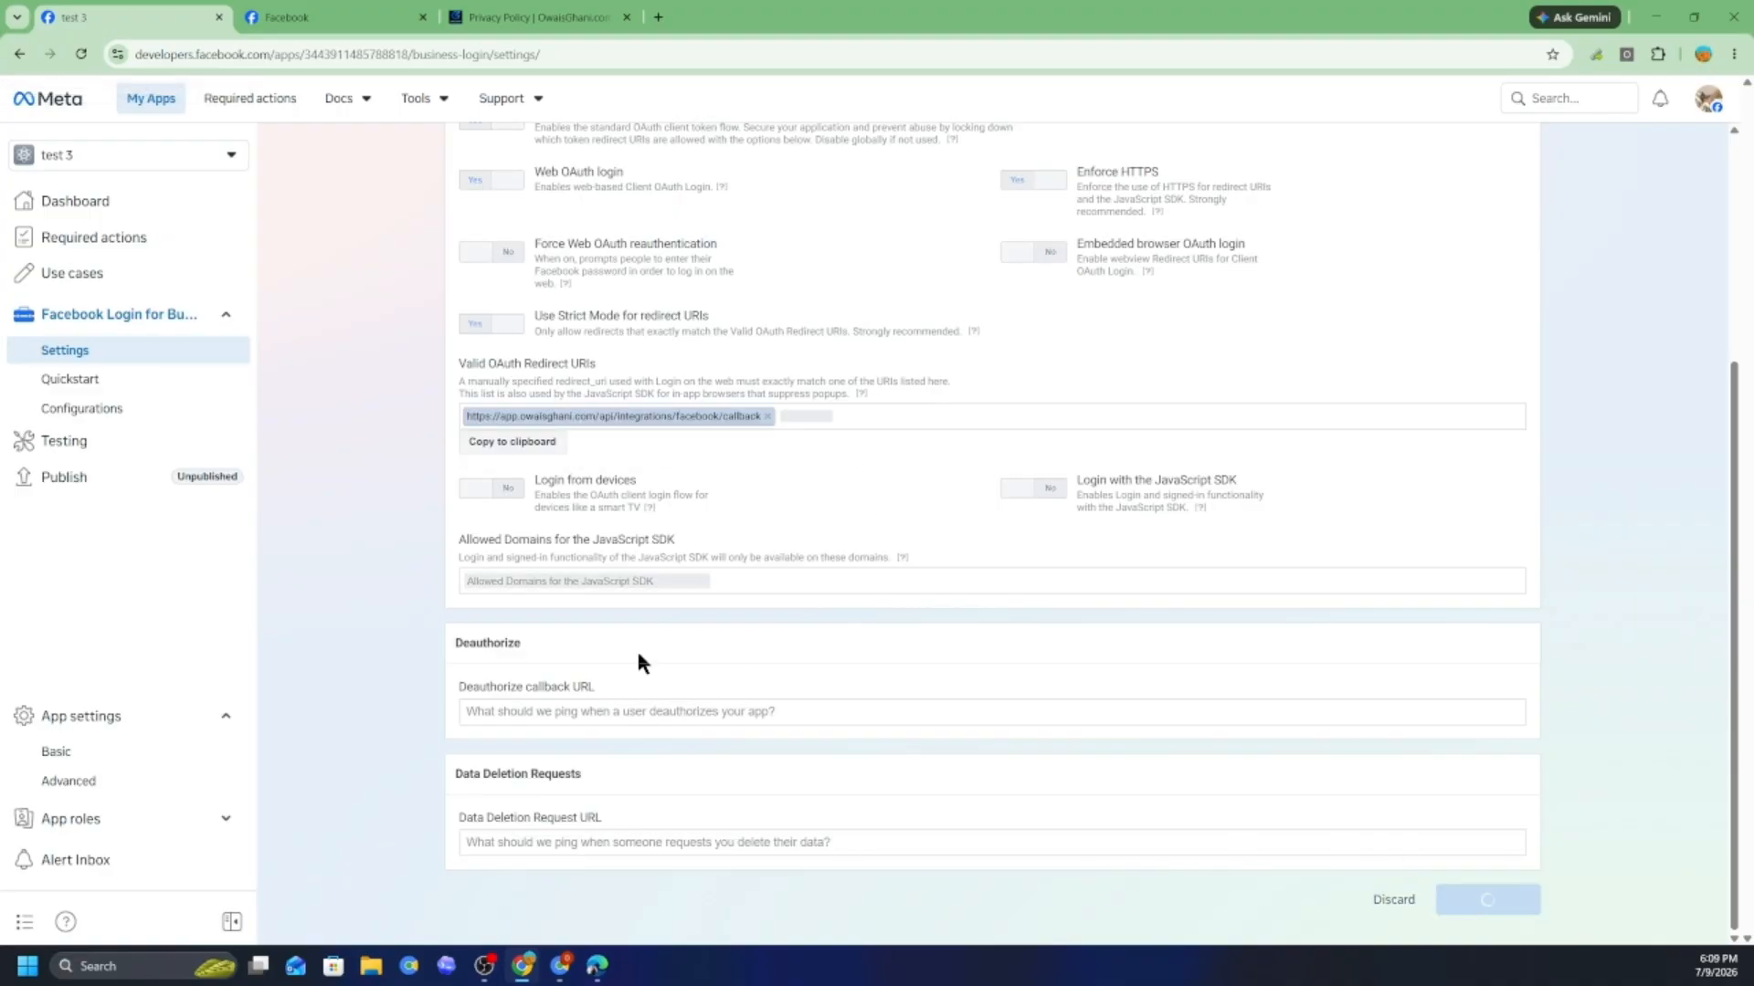
# - Customize the "Manage everything on your Page" use case by adding read_insights, pages_read_engagement, pages_manage_posts and pages_manage_metadata
pyautogui.click(120, 280)
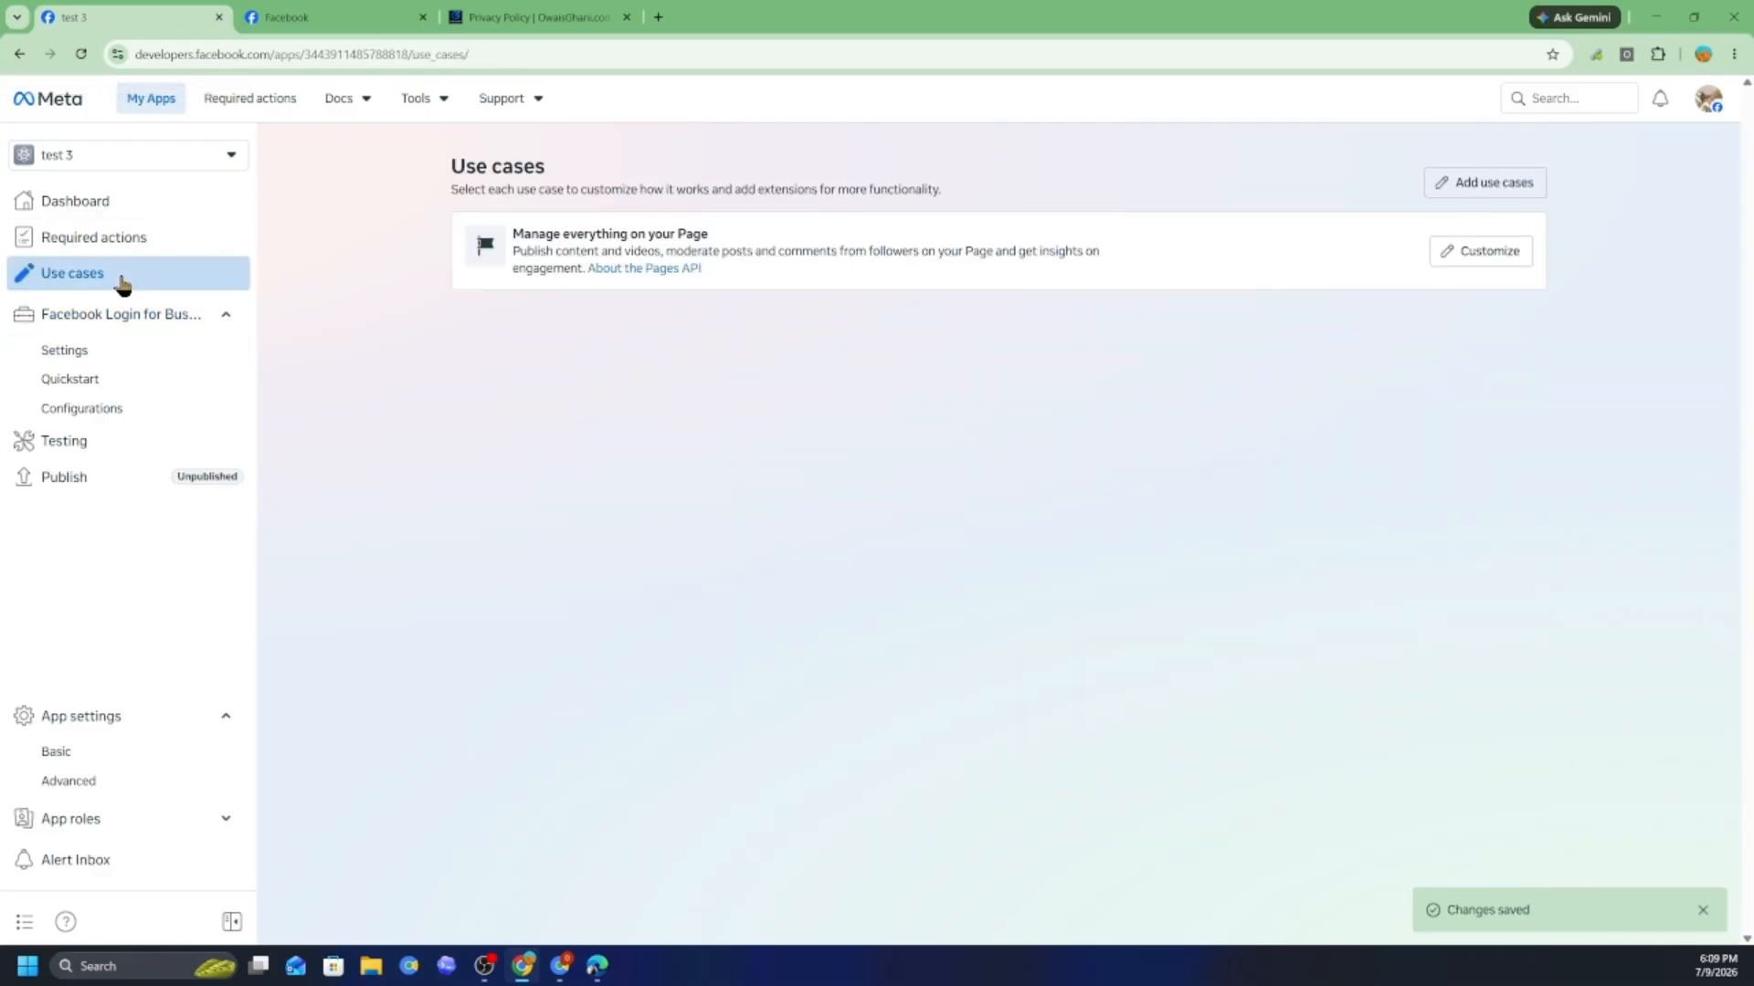
pyautogui.click(1451, 256)
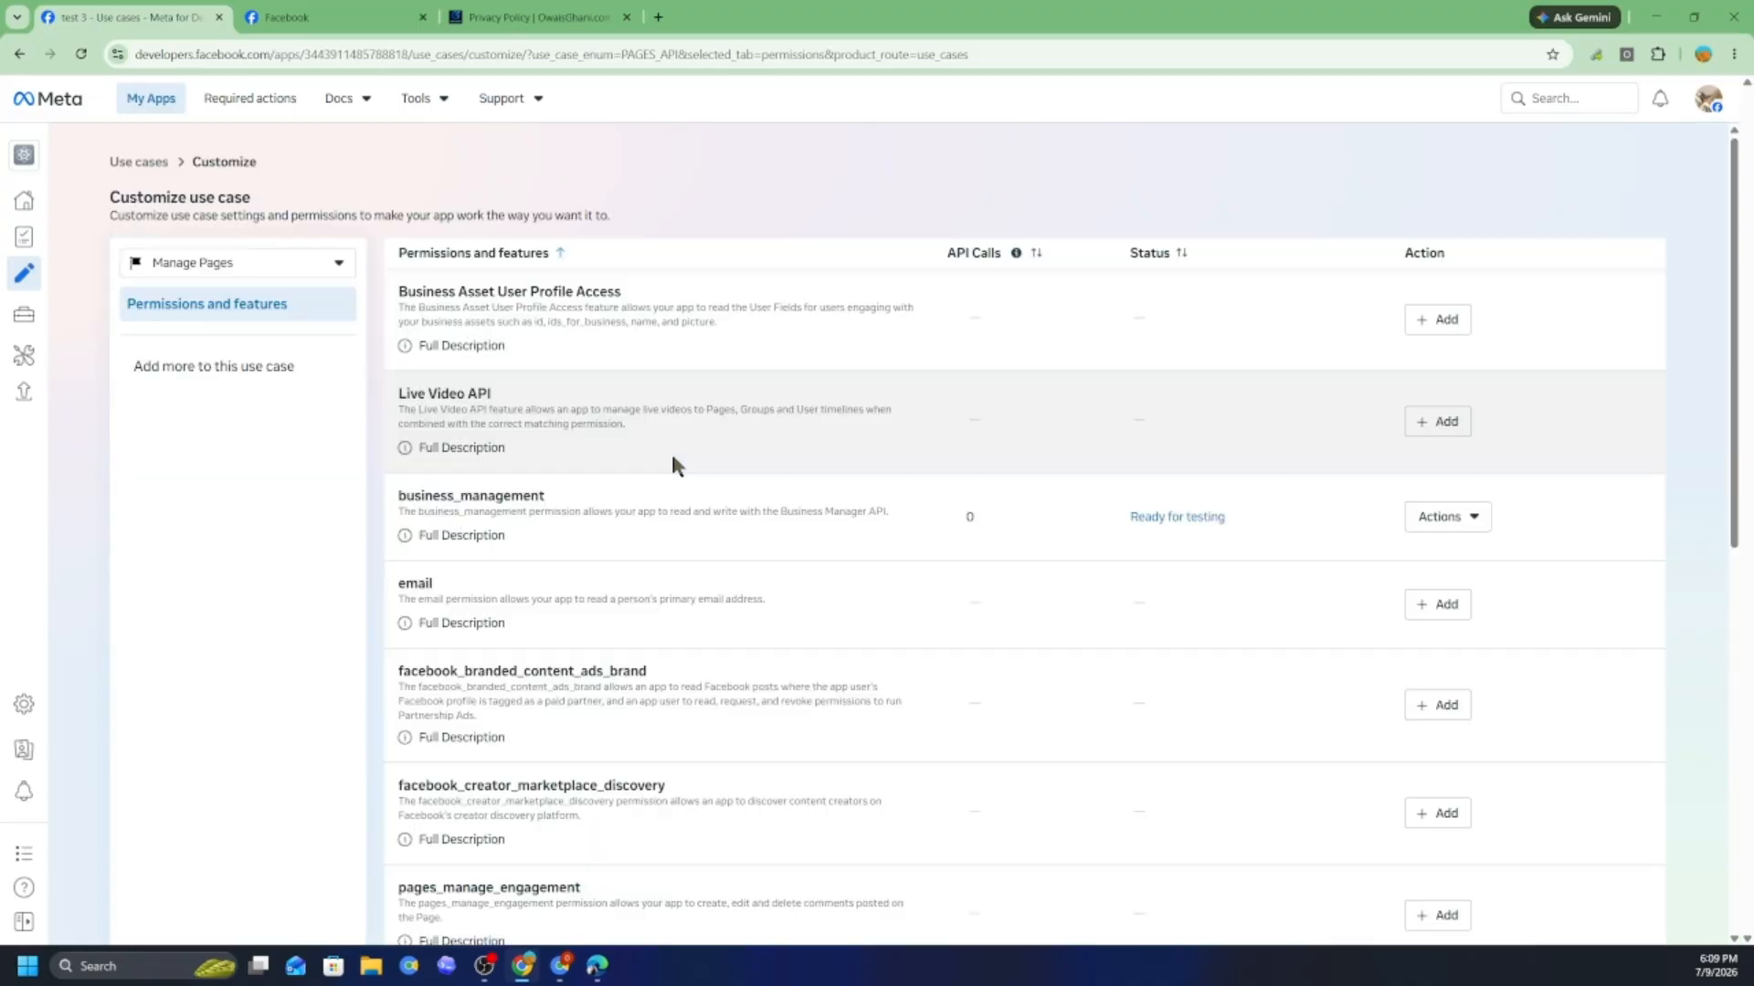
pyautogui.scroll(-2, 567, 317)
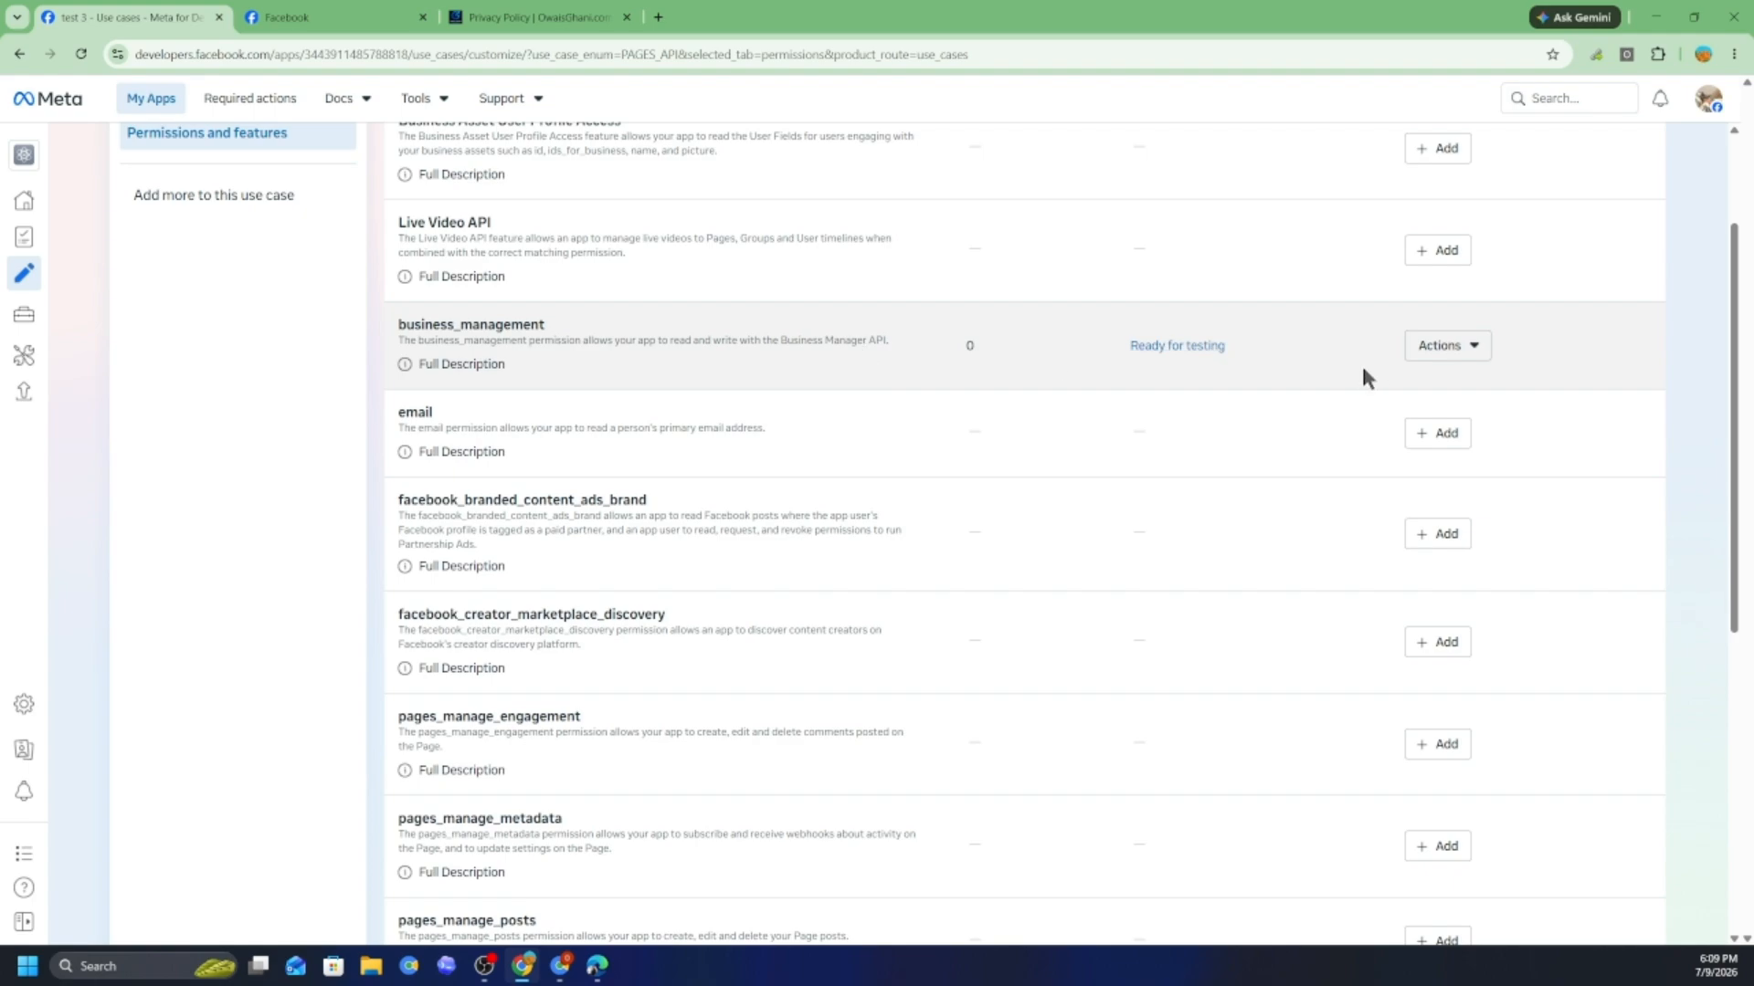
pyautogui.scroll(-6, 1147, 373)
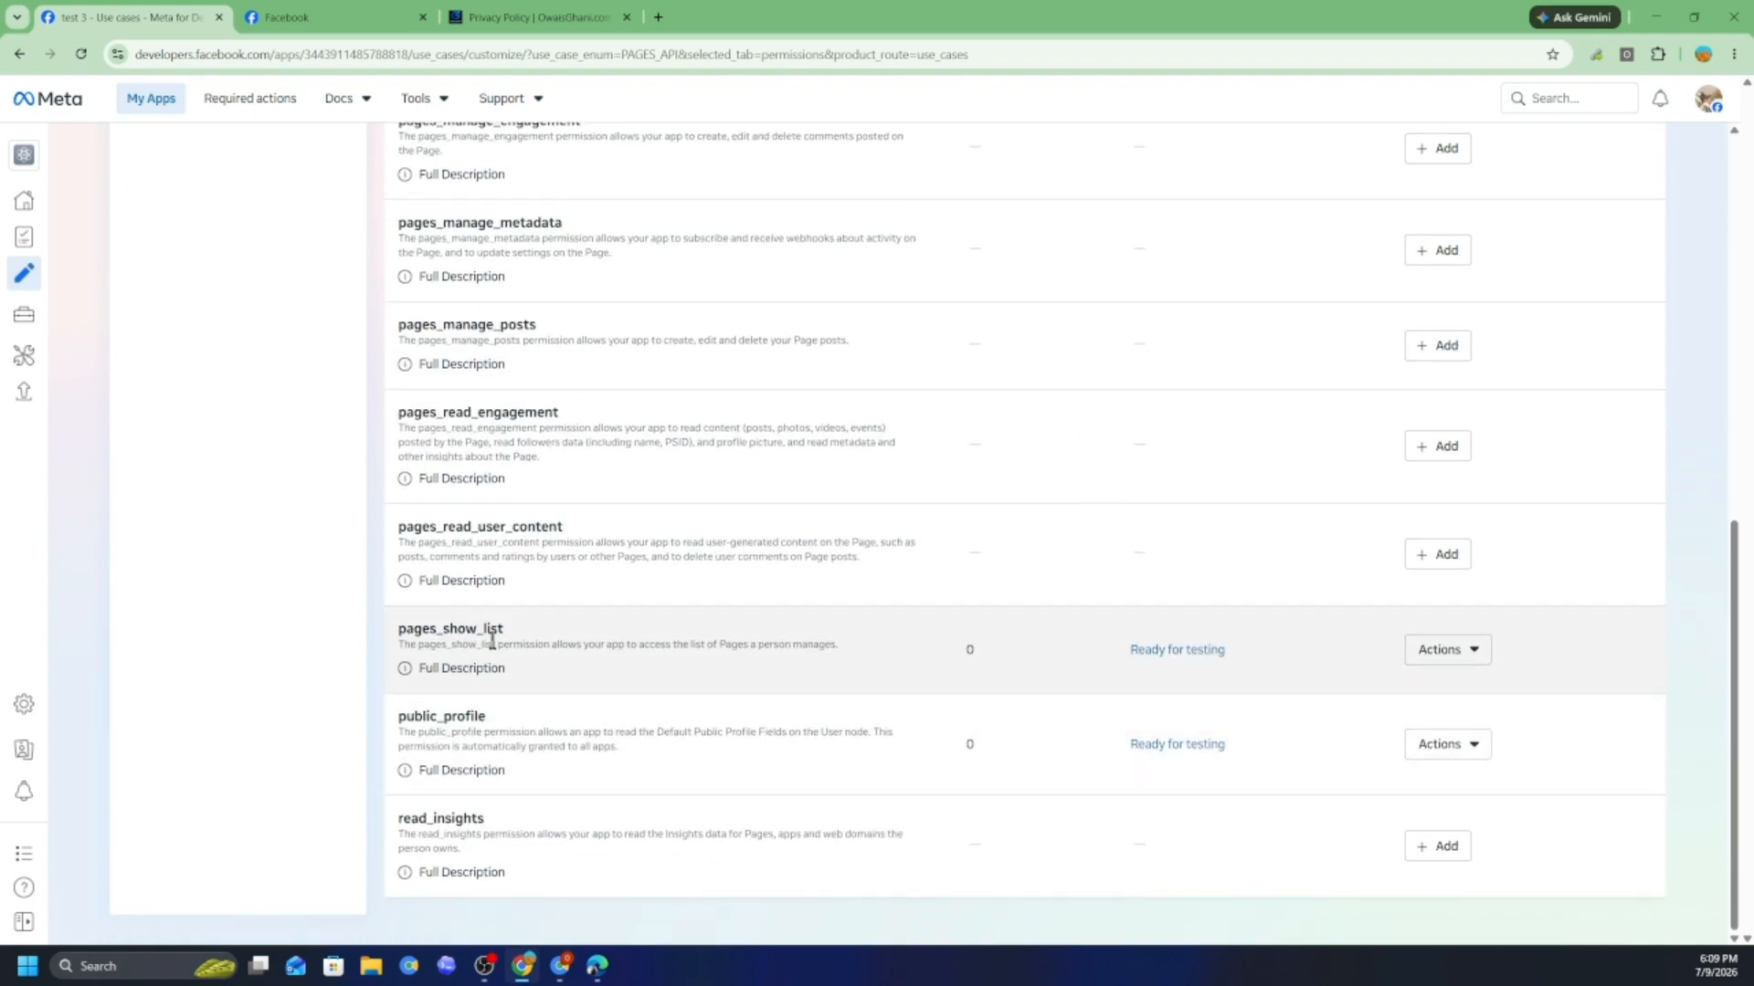
pyautogui.click(1441, 846)
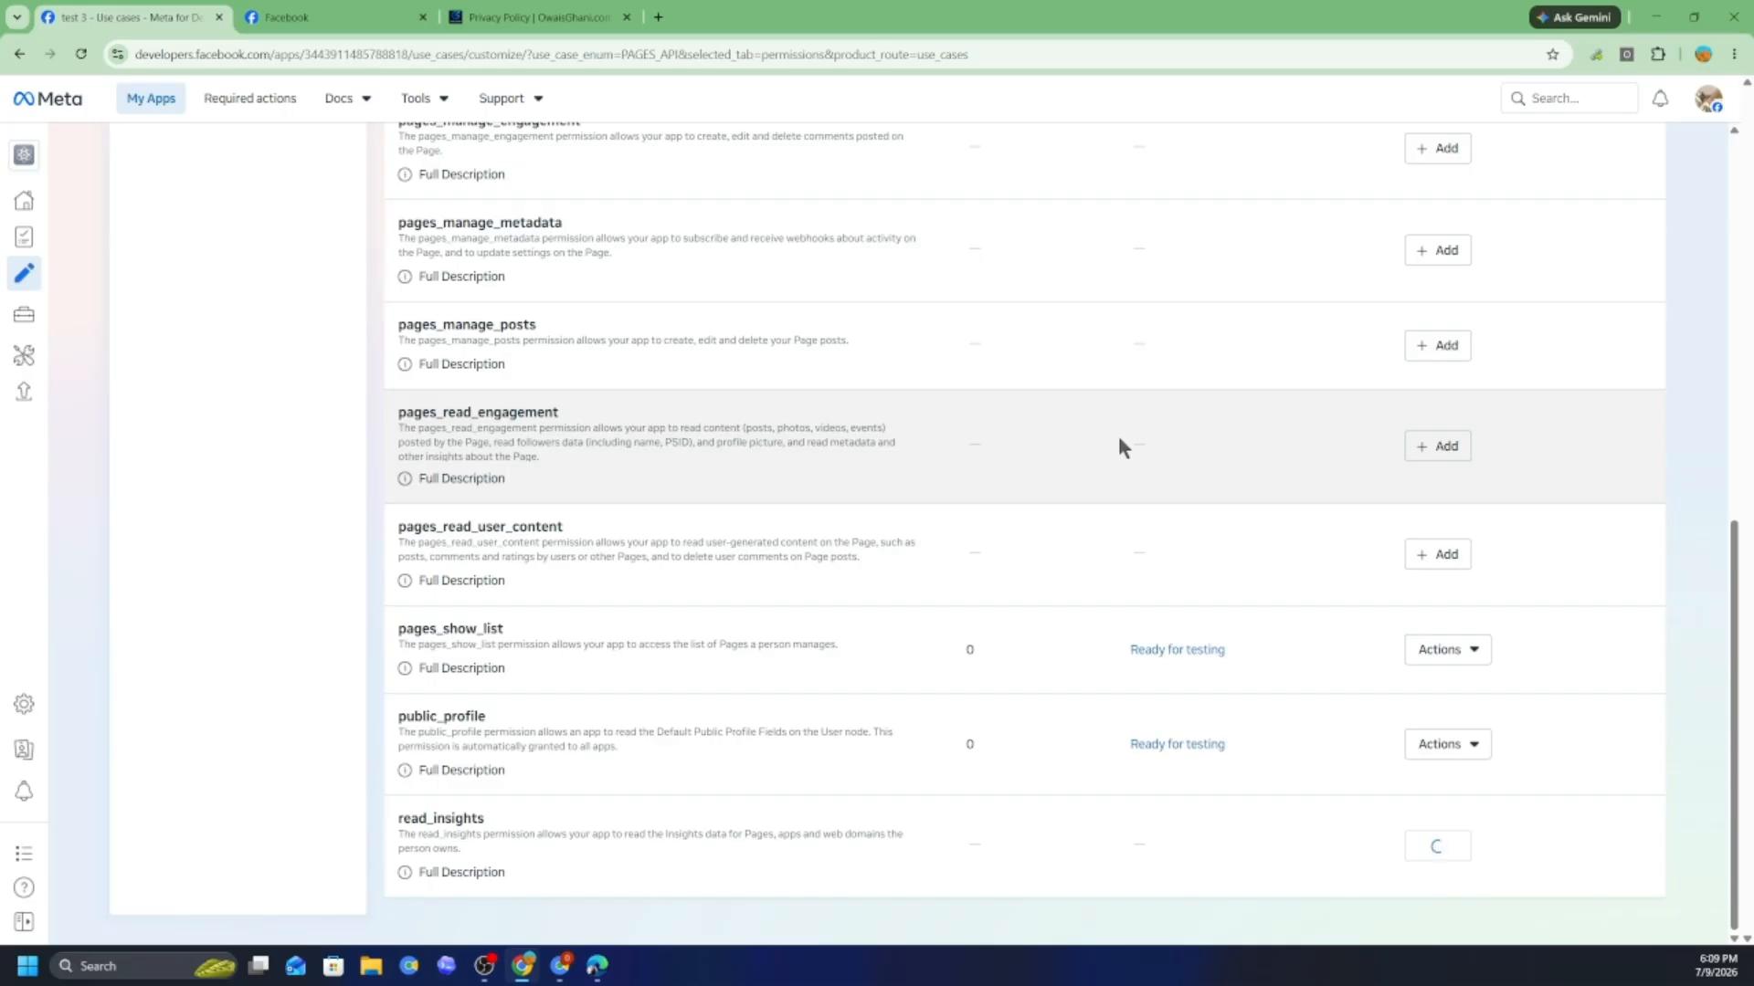
pyautogui.click(1438, 446)
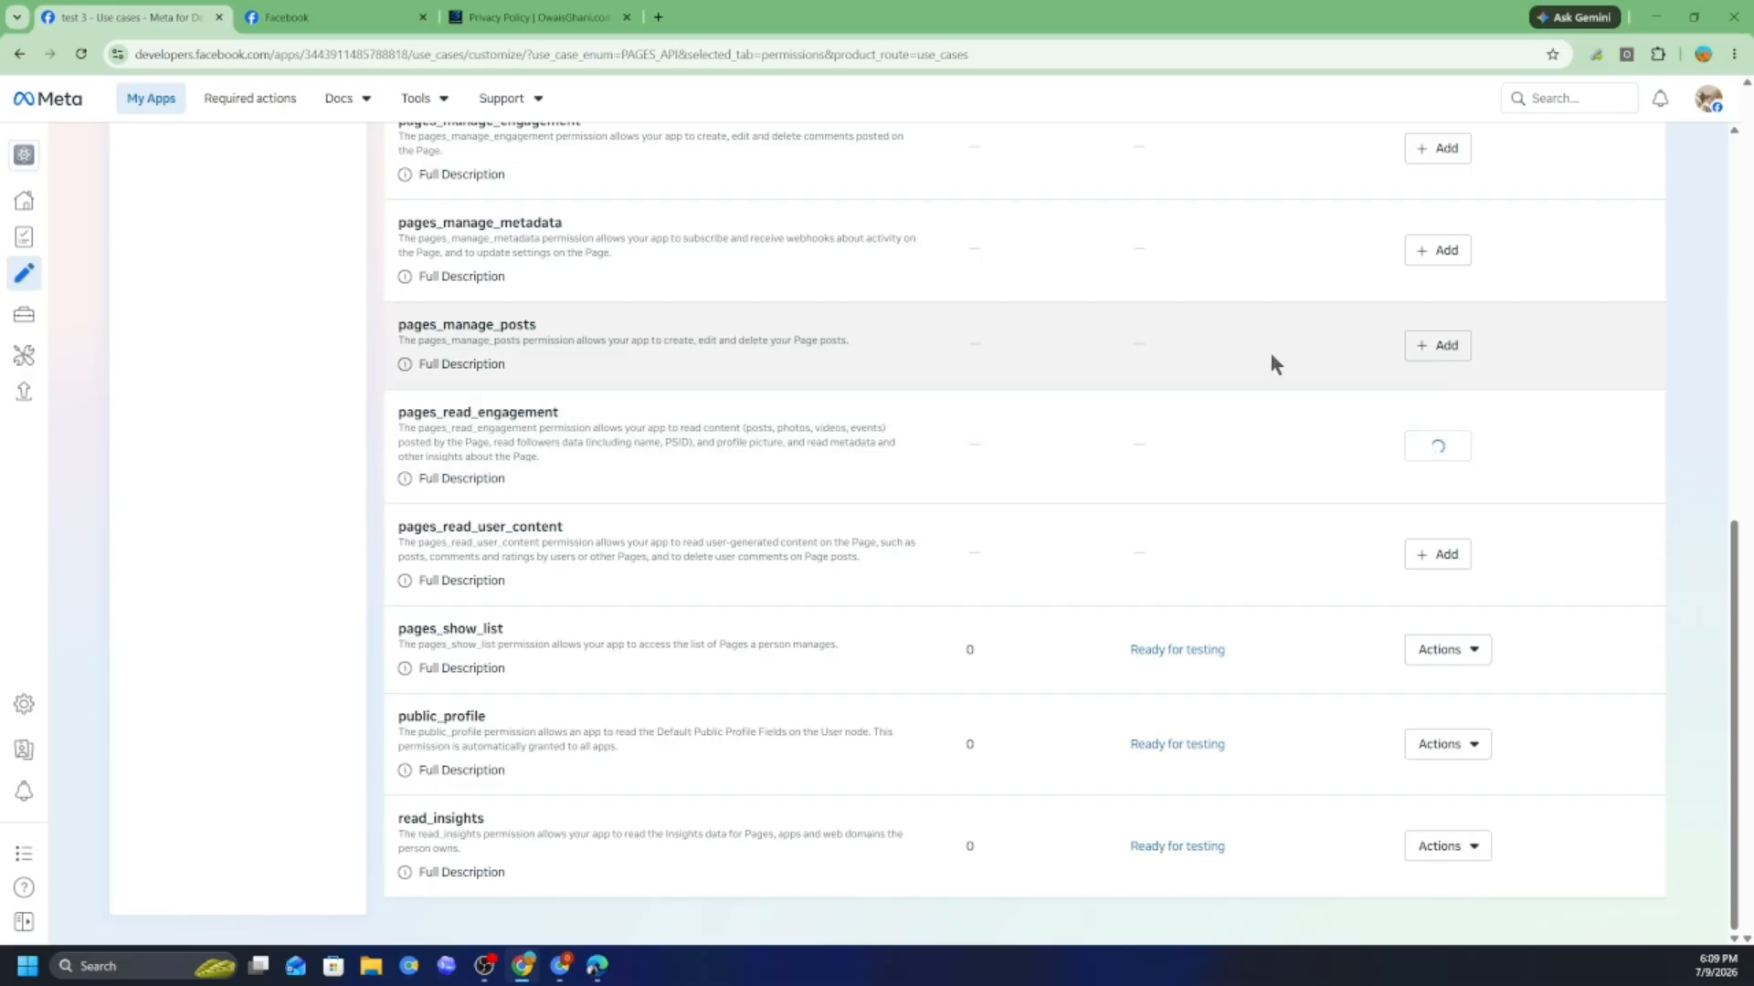
pyautogui.click(1436, 345)
pyautogui.click(1438, 251)
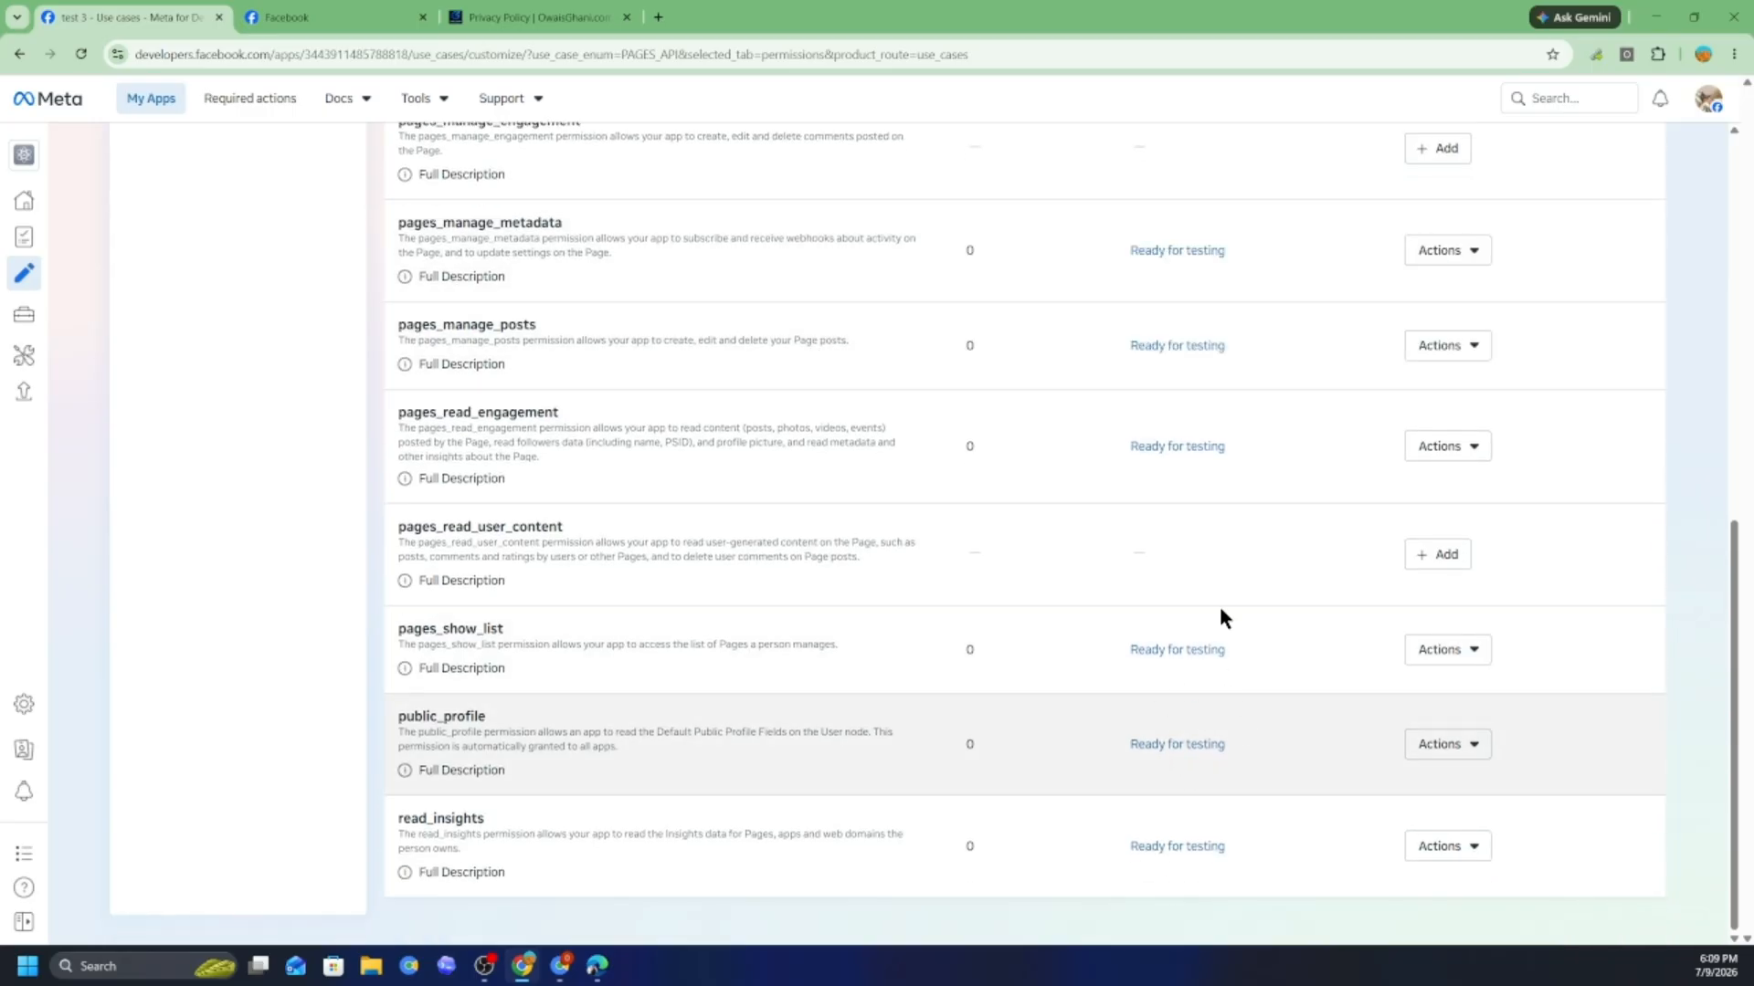
pyautogui.scroll(8, 1224, 548)
pyautogui.scroll(-5, 650, 579)
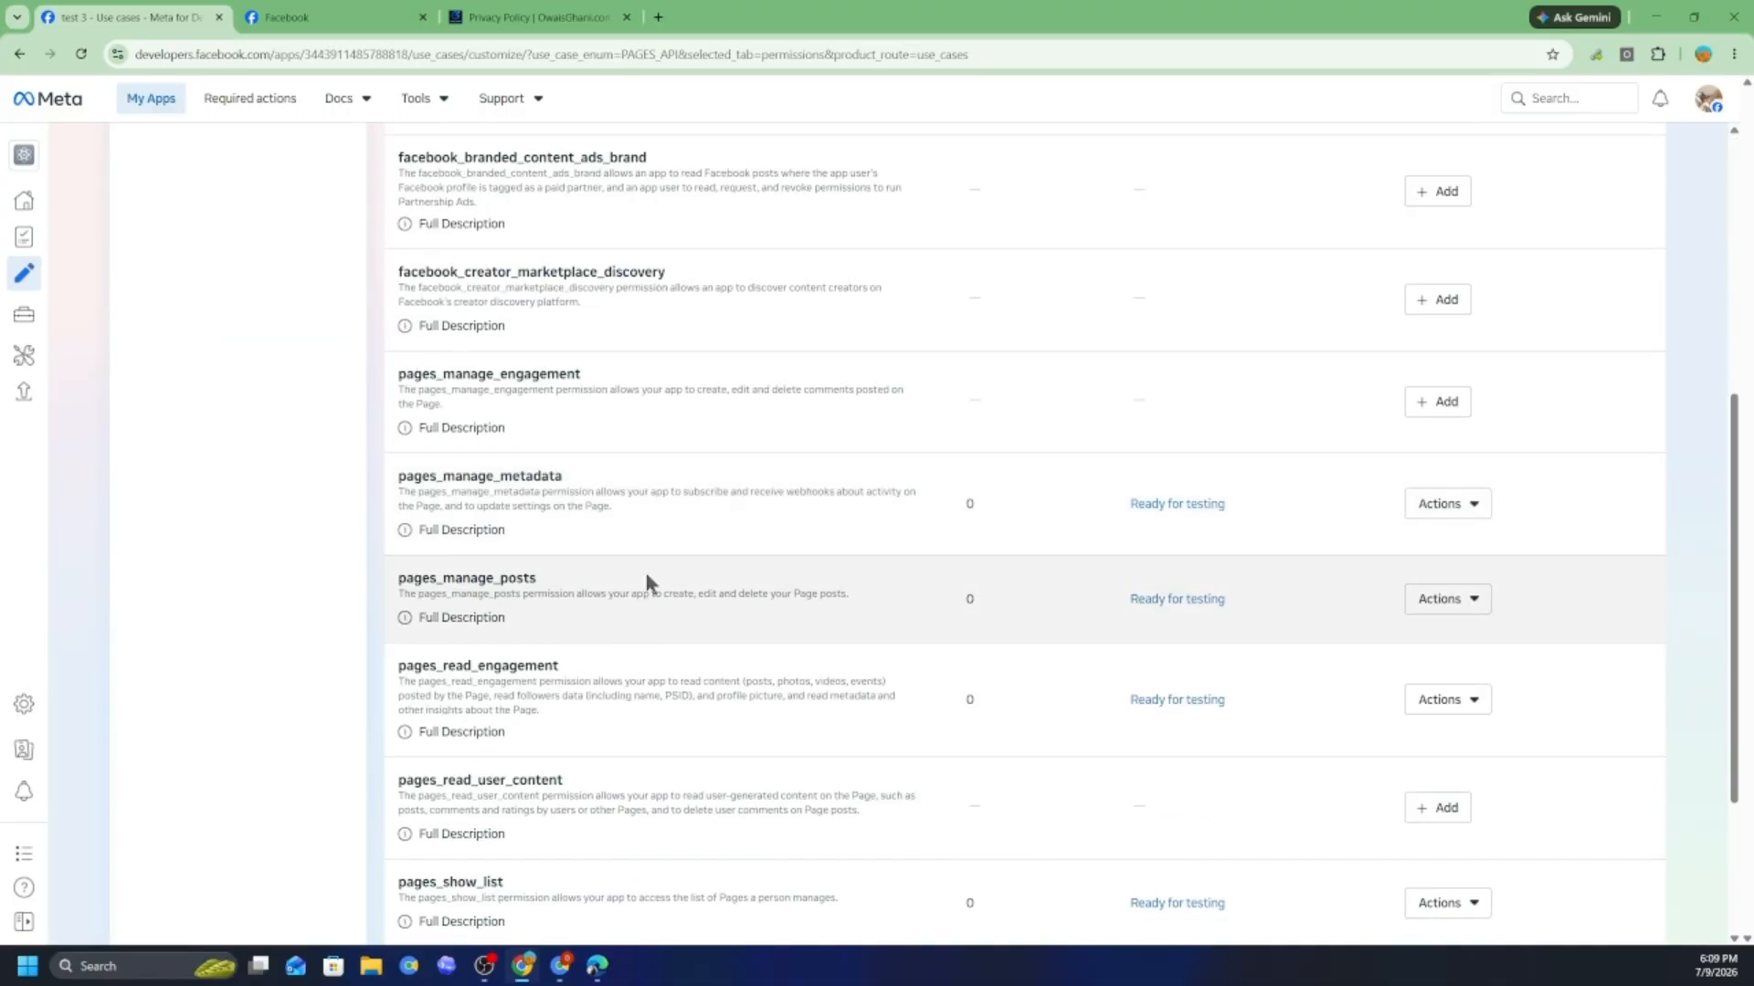
pyautogui.scroll(5, 654, 595)
# - Publish the test 3 app and dismiss the publishing confirmation
pyautogui.click(23, 206)
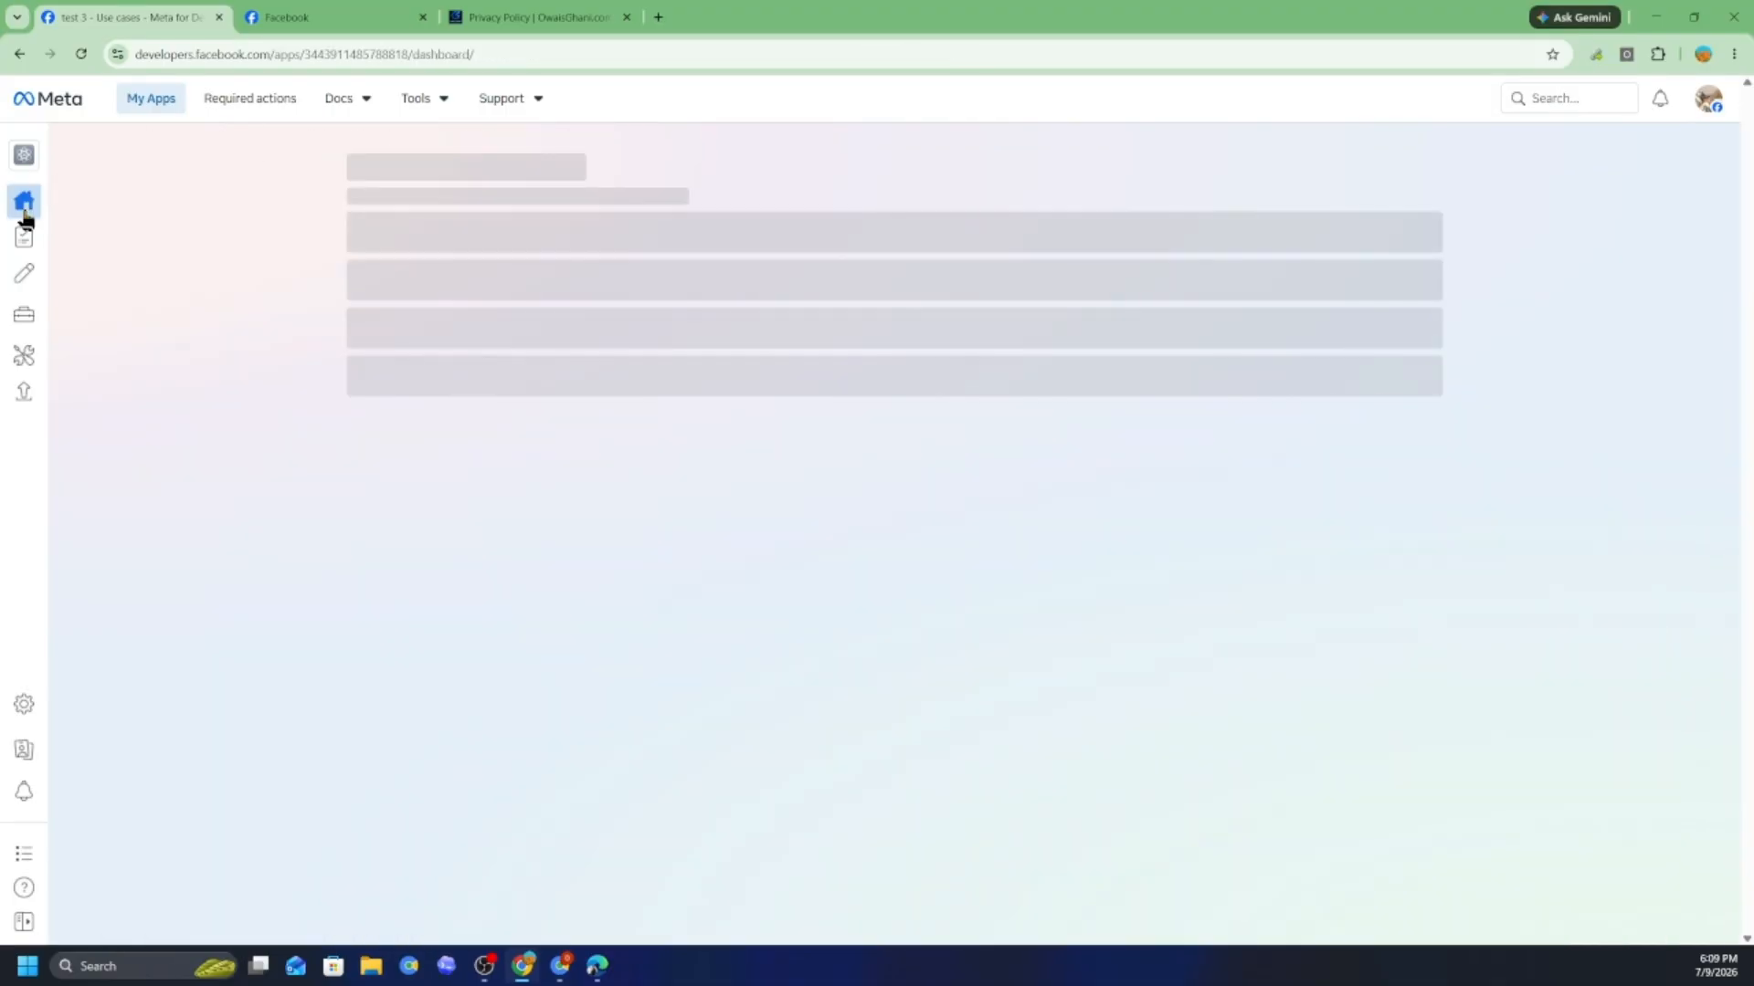
pyautogui.click(24, 395)
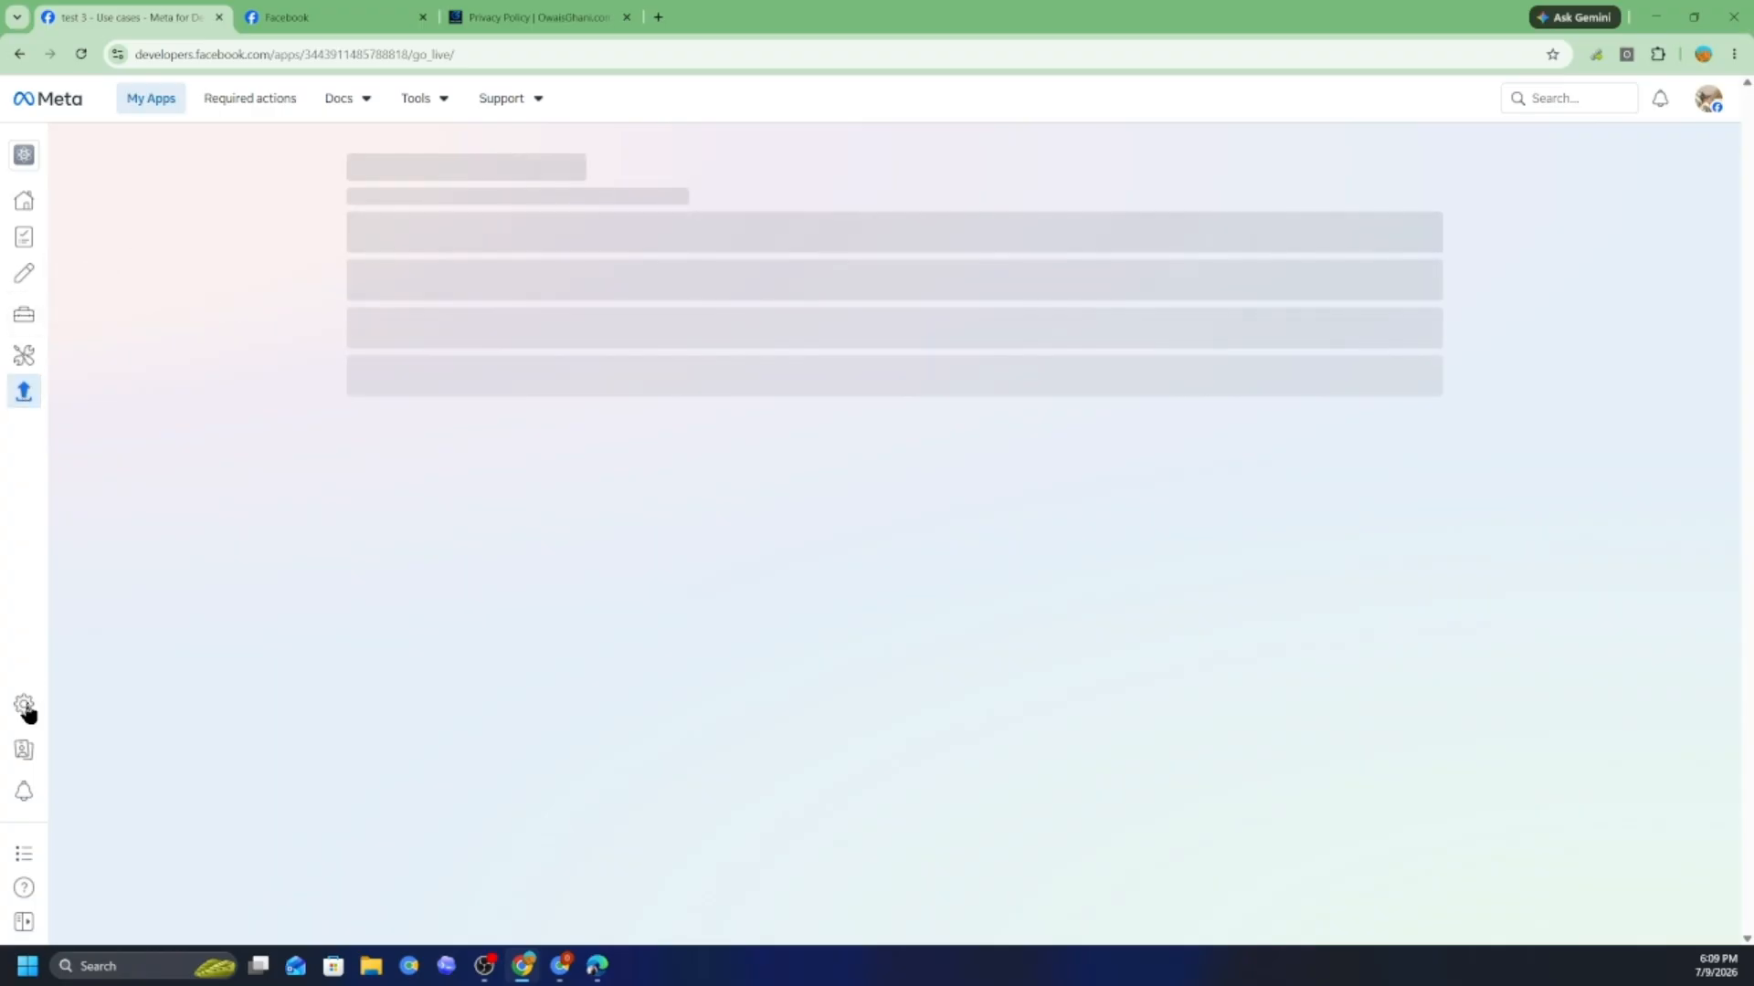
pyautogui.moveTo(27, 715)
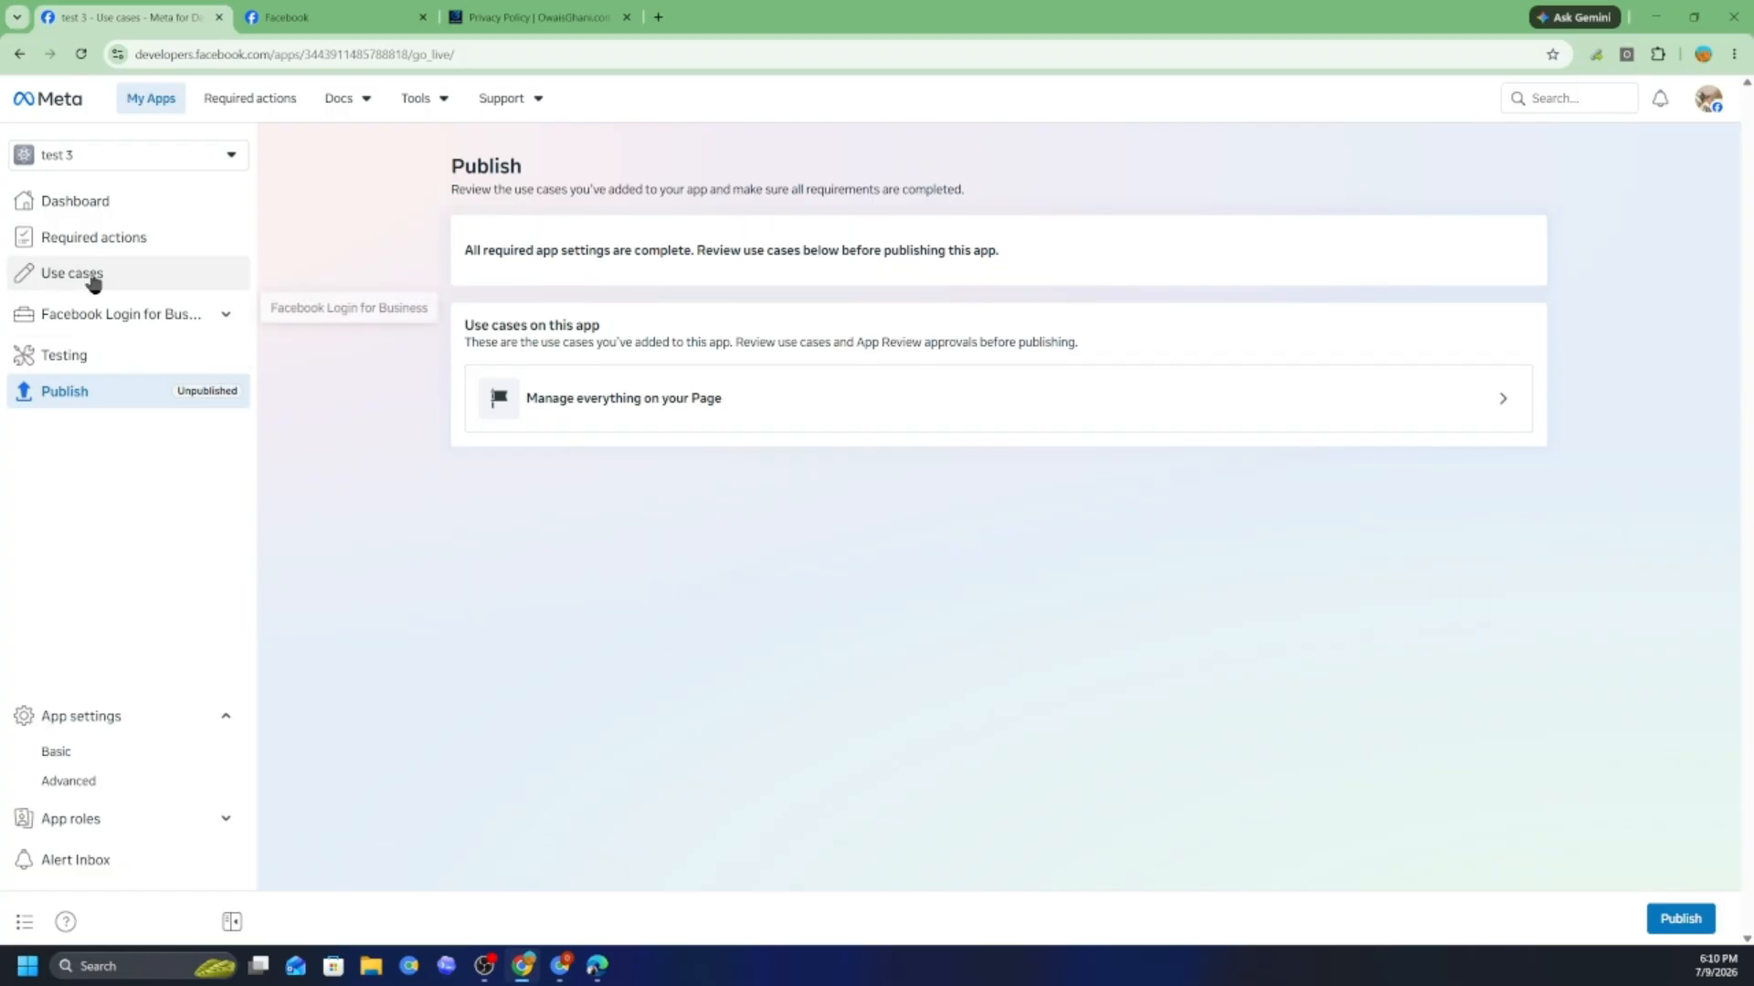
pyautogui.click(1674, 924)
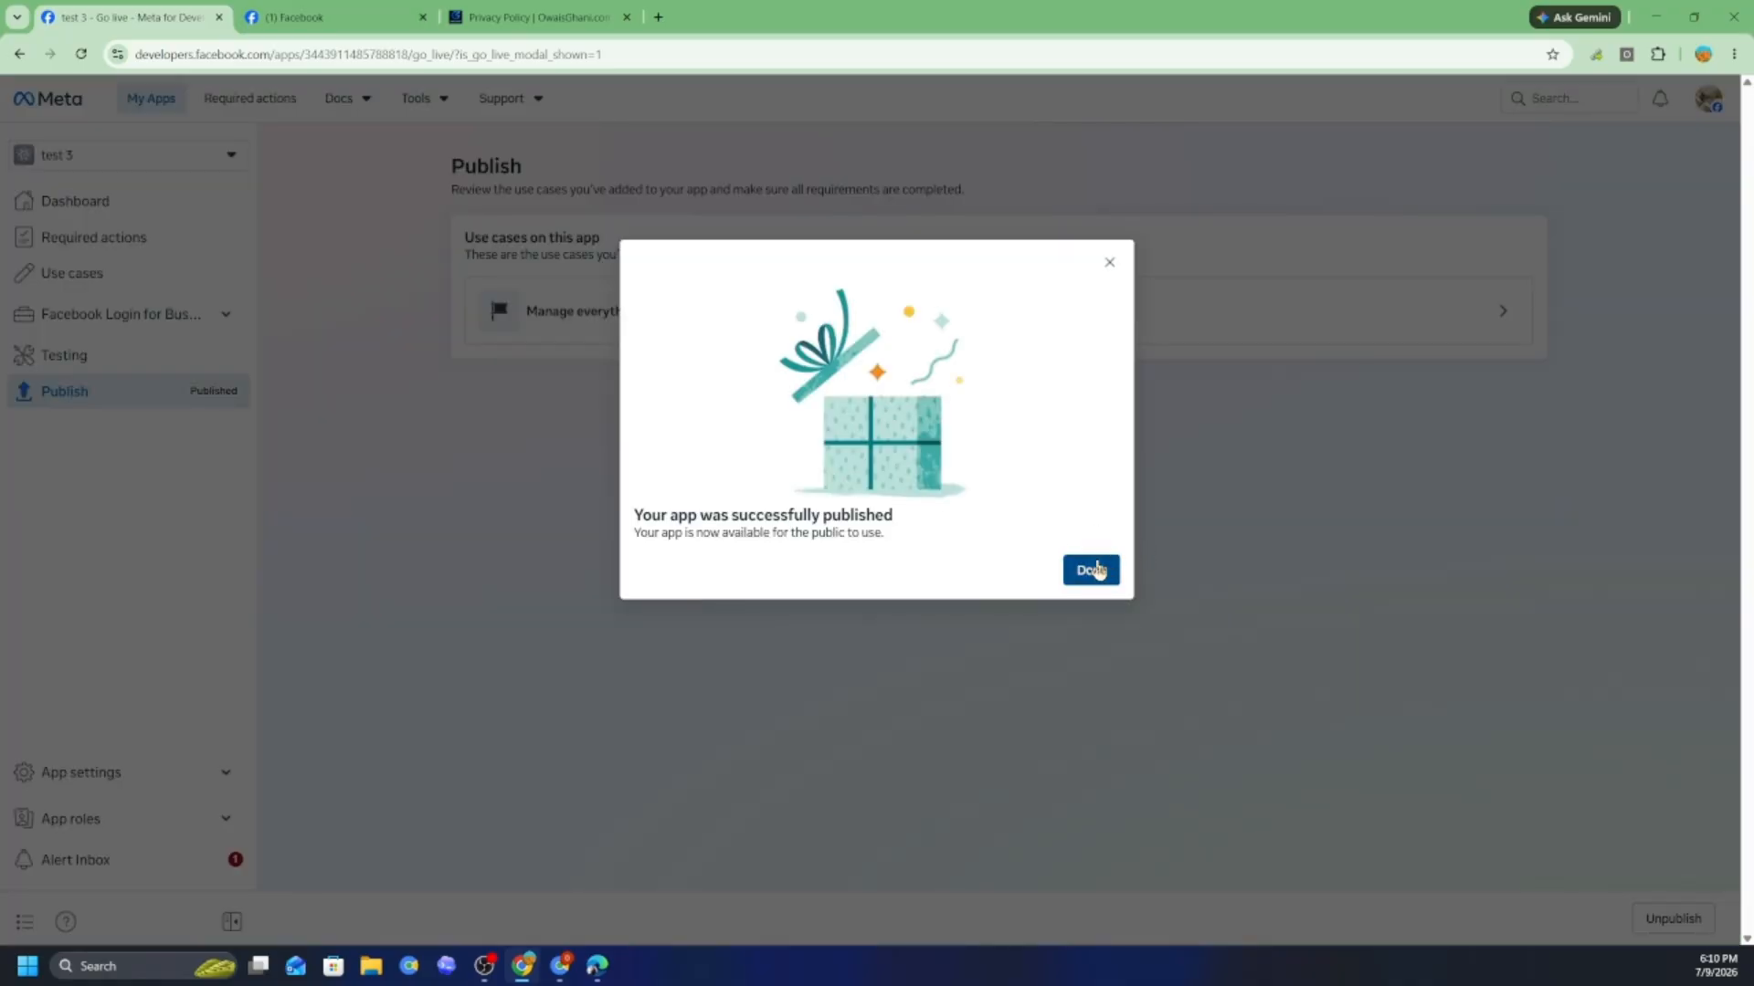
pyautogui.click(1091, 569)
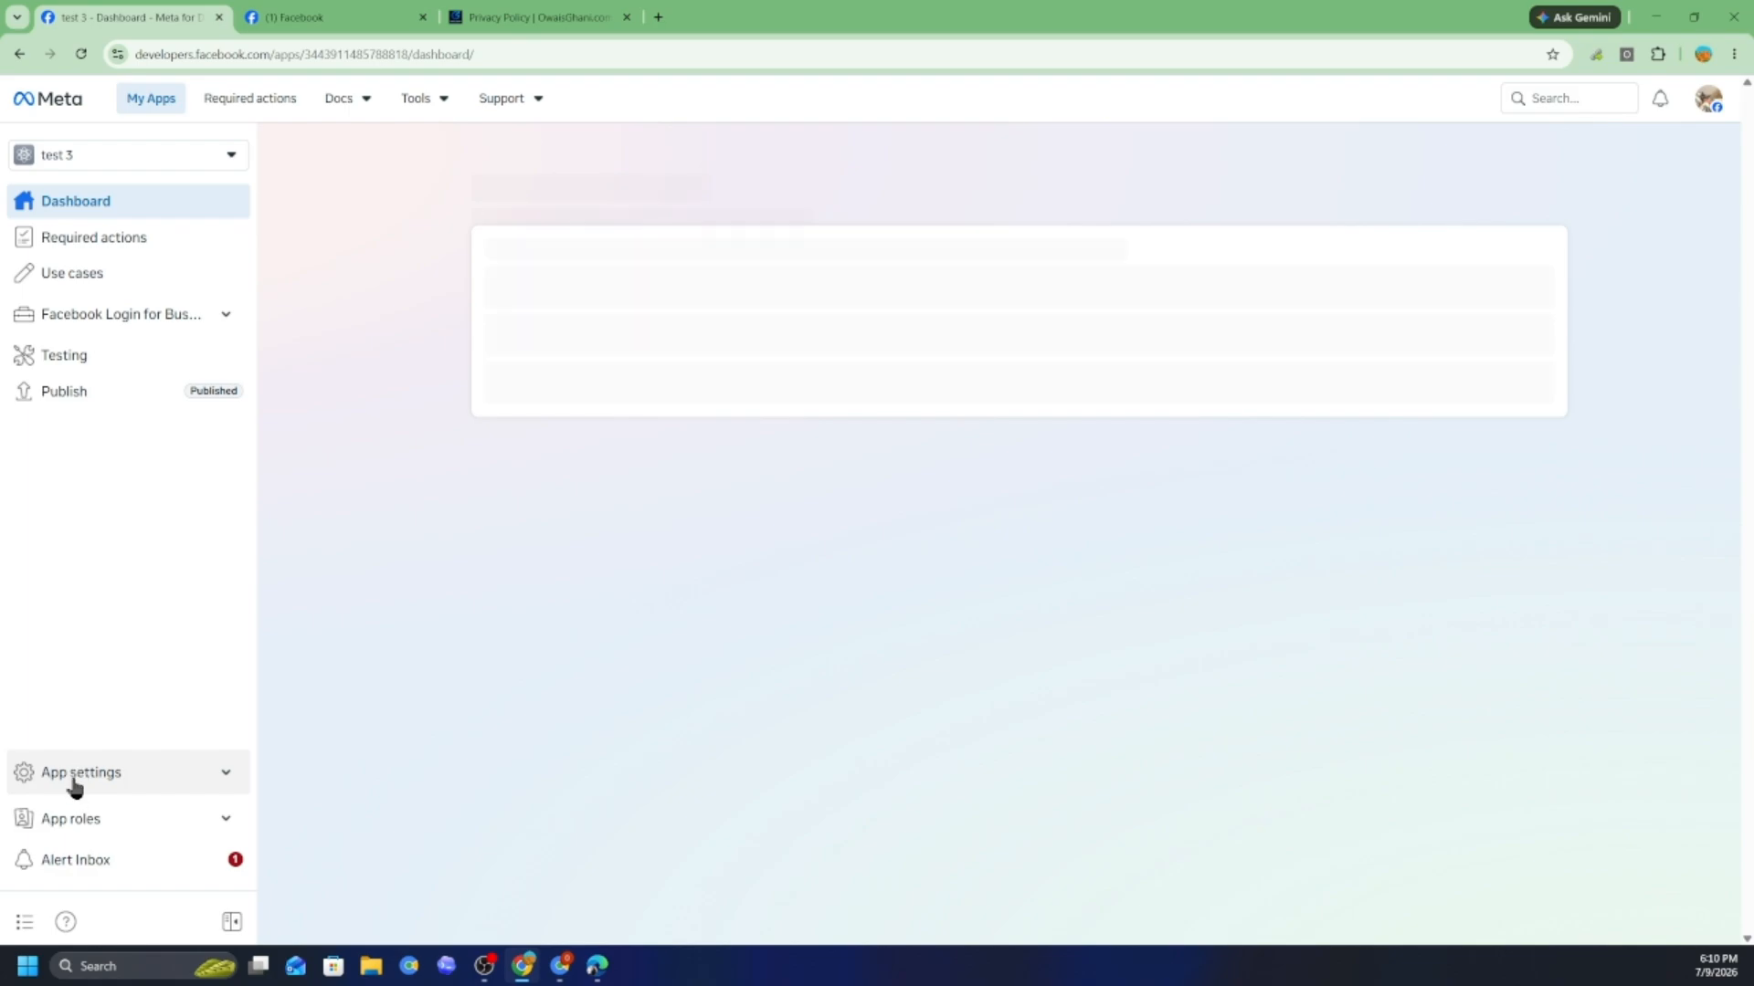
# - Reveal the app secret in the basic settings, confirming with the account password and dismissing the offer to update the saved password
pyautogui.click(74, 778)
pyautogui.click(71, 754)
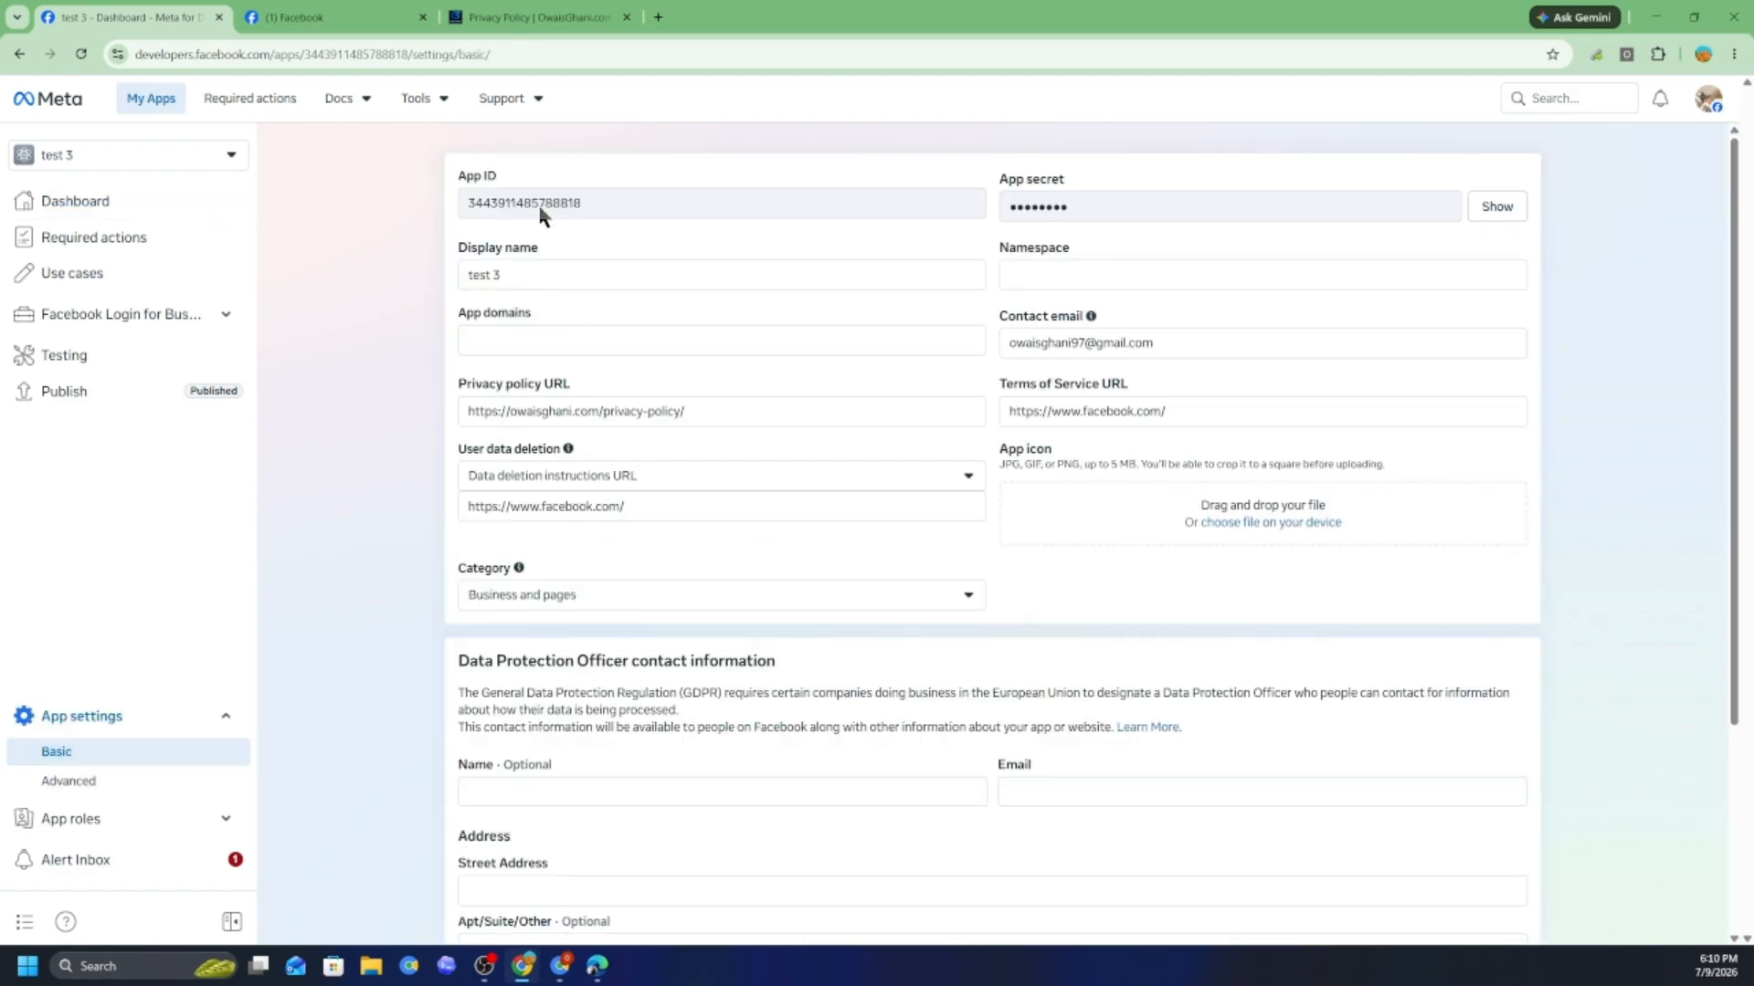
pyautogui.doubleClick(541, 207)
pyautogui.click(1496, 206)
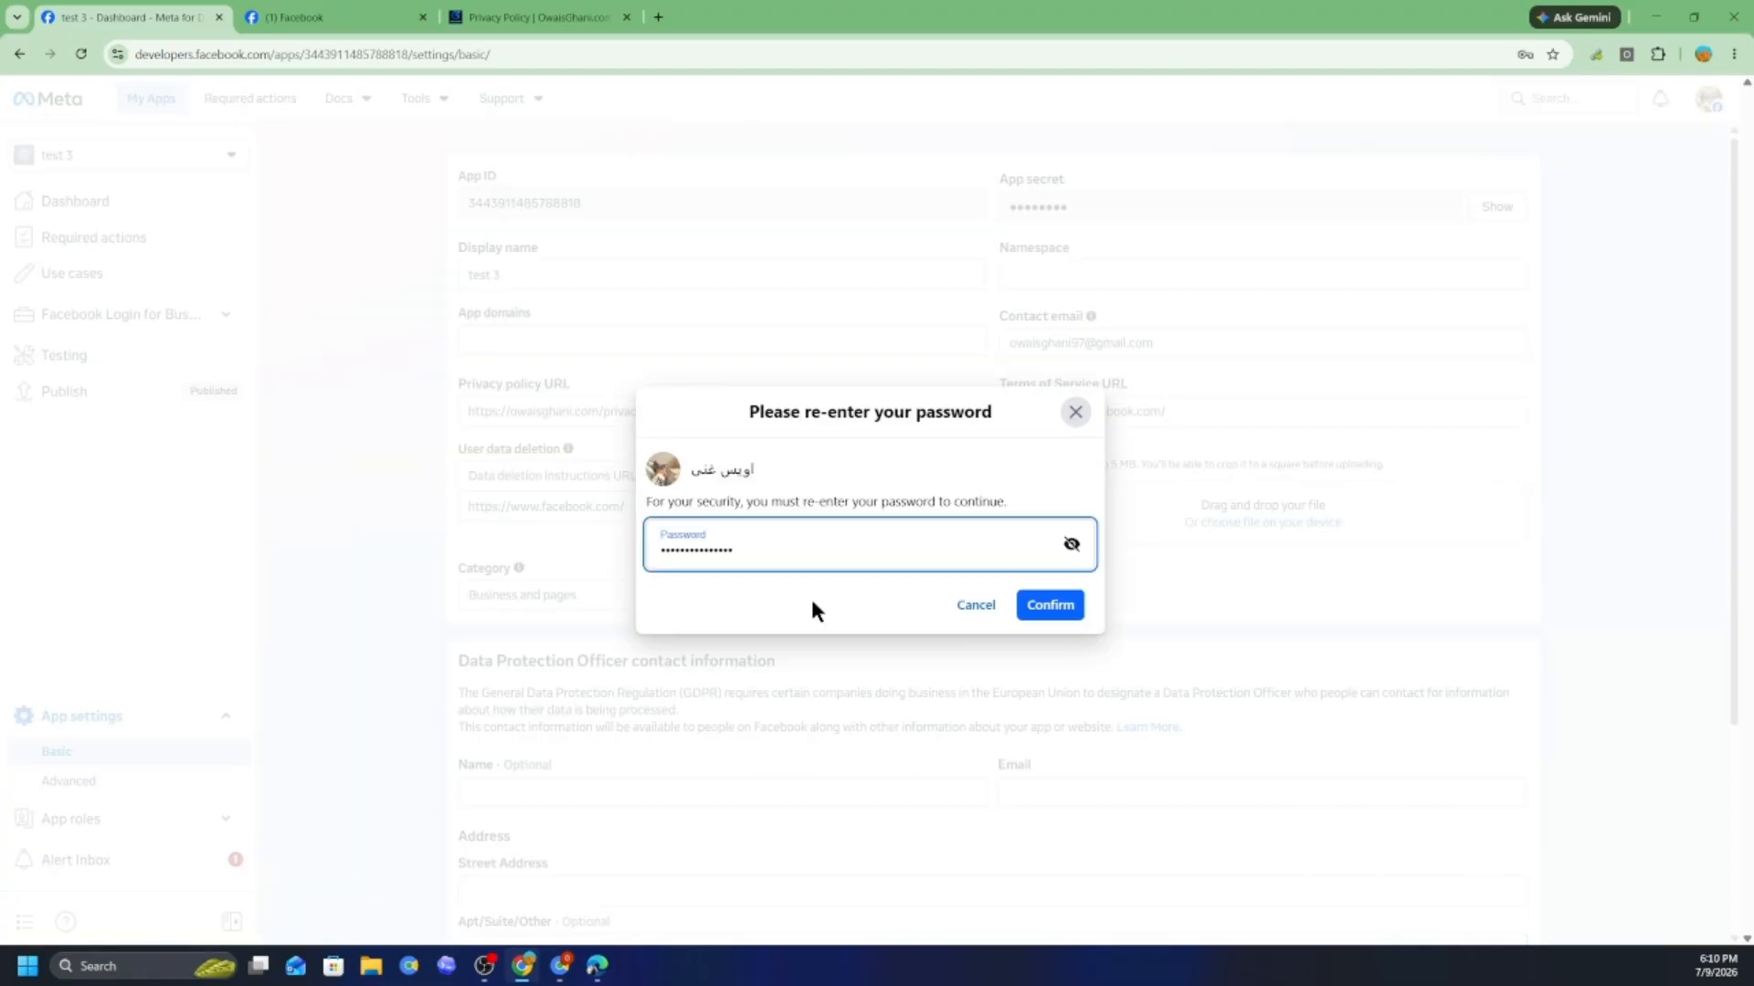
pyautogui.click(1037, 604)
pyautogui.click(998, 554)
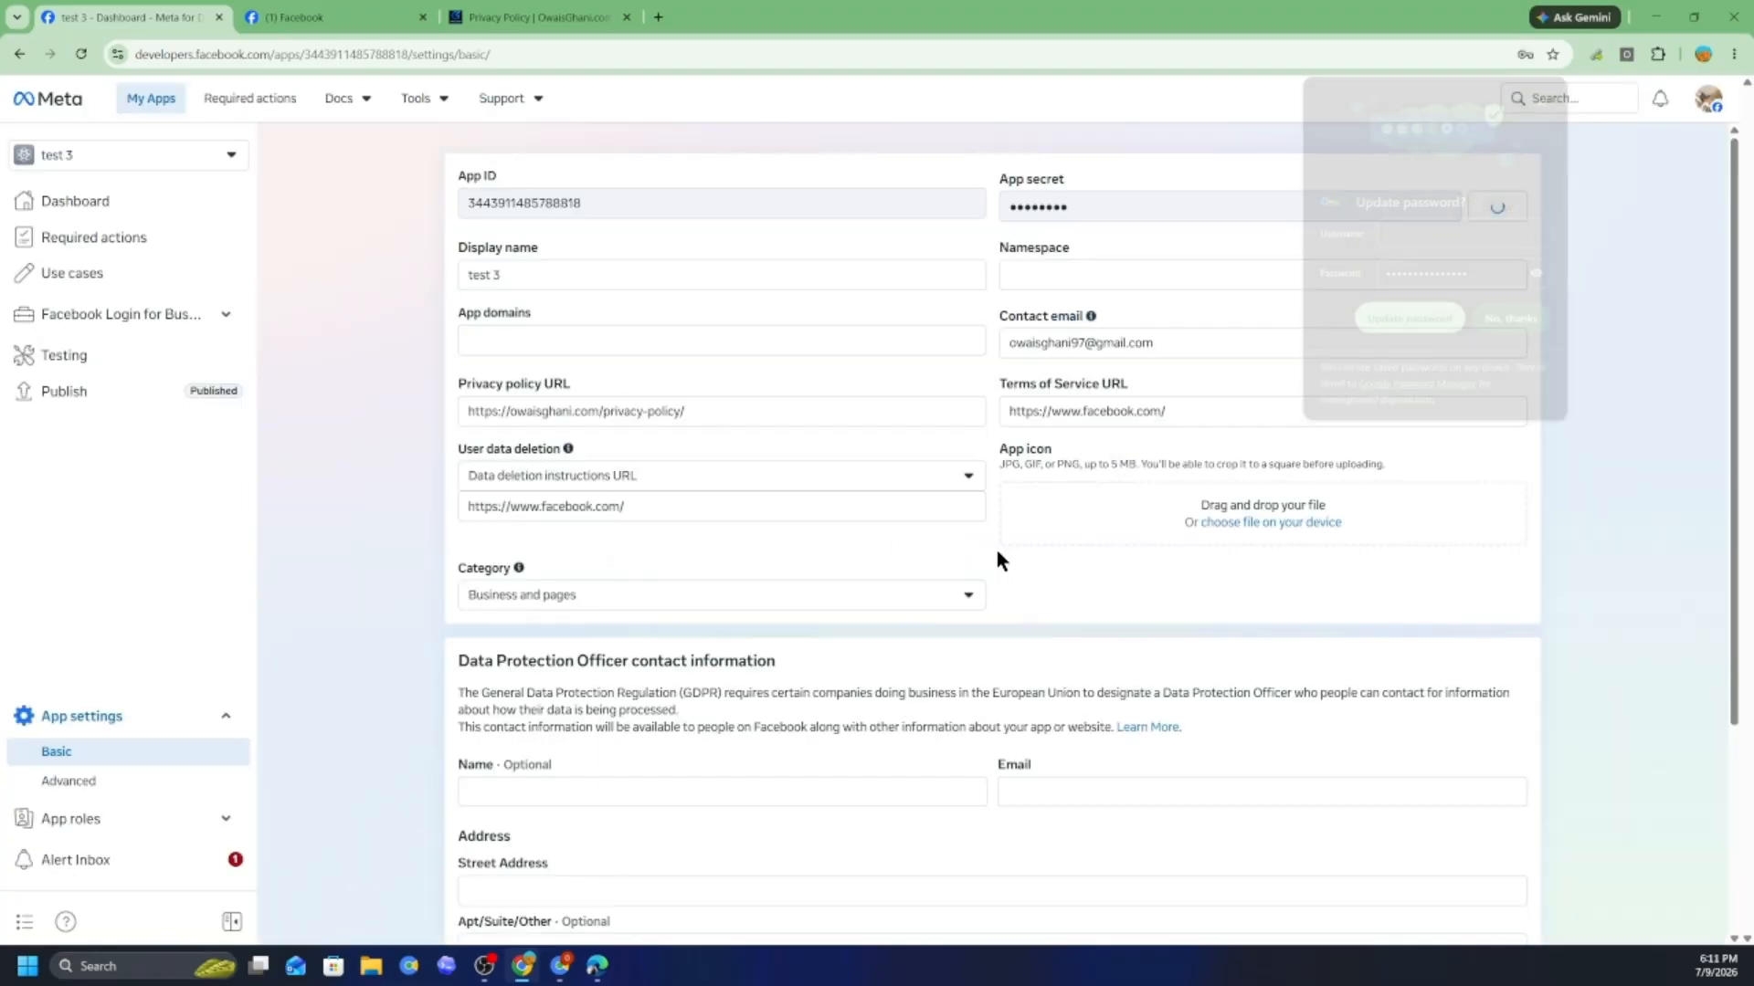
pyautogui.click(1545, 96)
# - Copy the App ID from the app's basic settings
pyautogui.doubleClick(1118, 209)
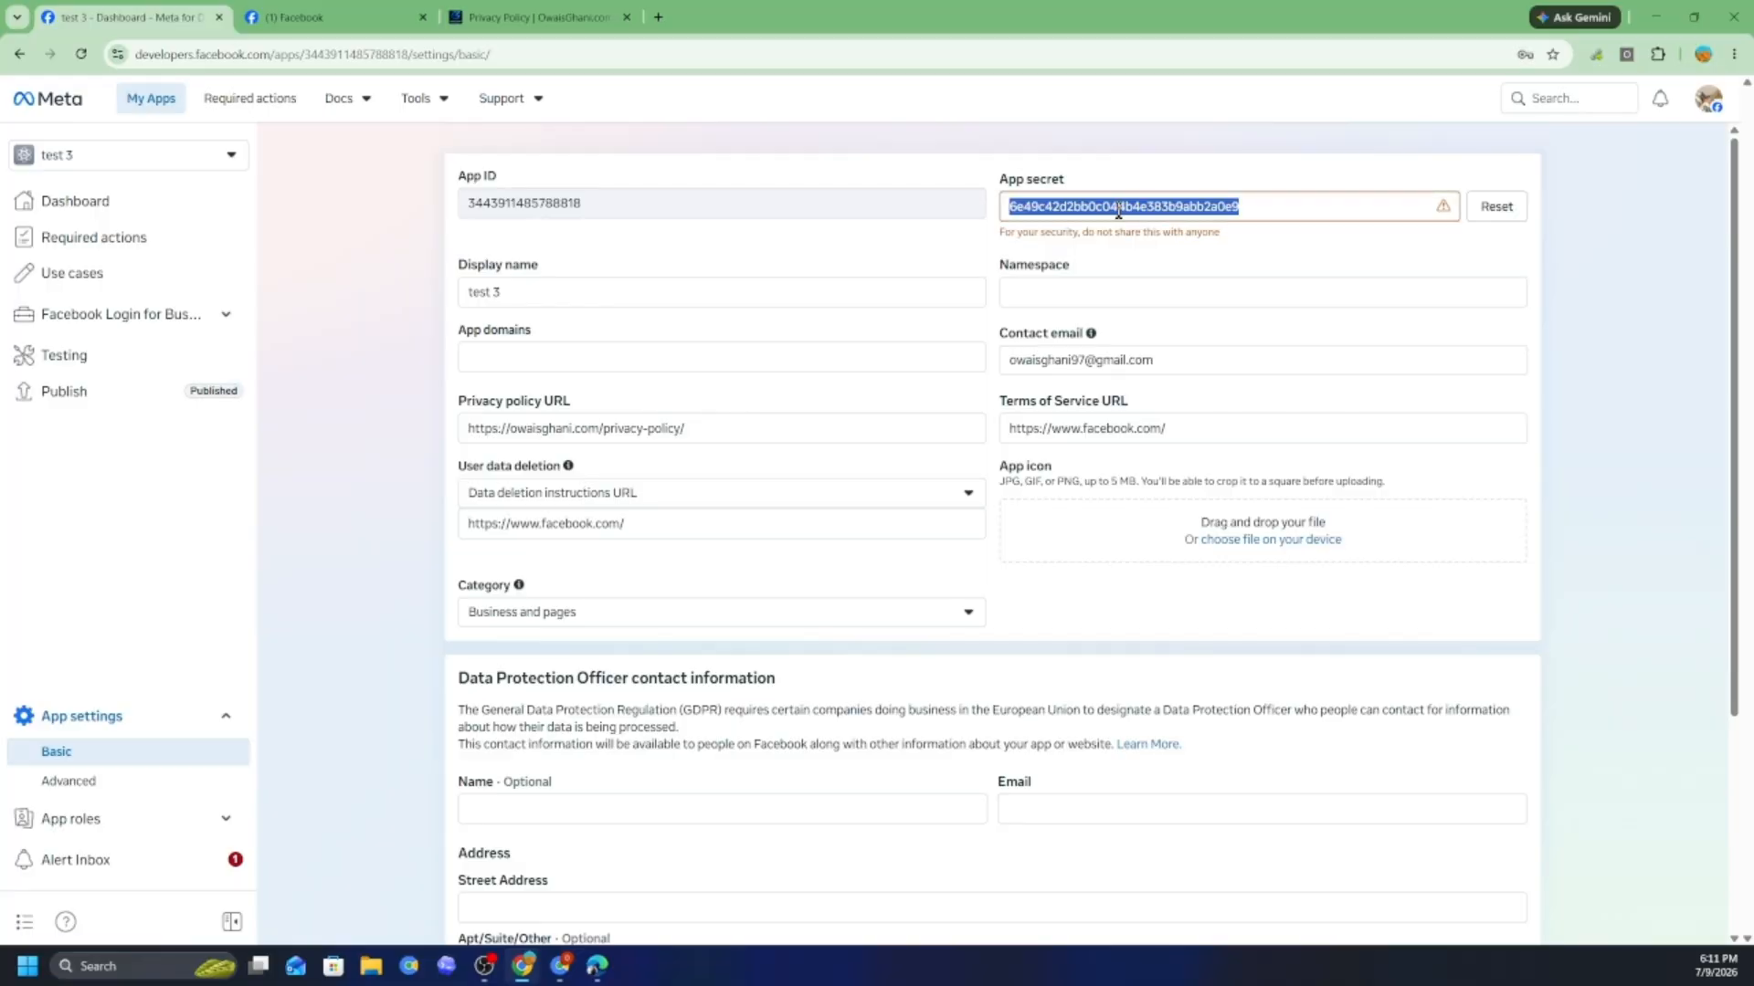
pyautogui.doubleClick(552, 205)
pyautogui.press('super+c')
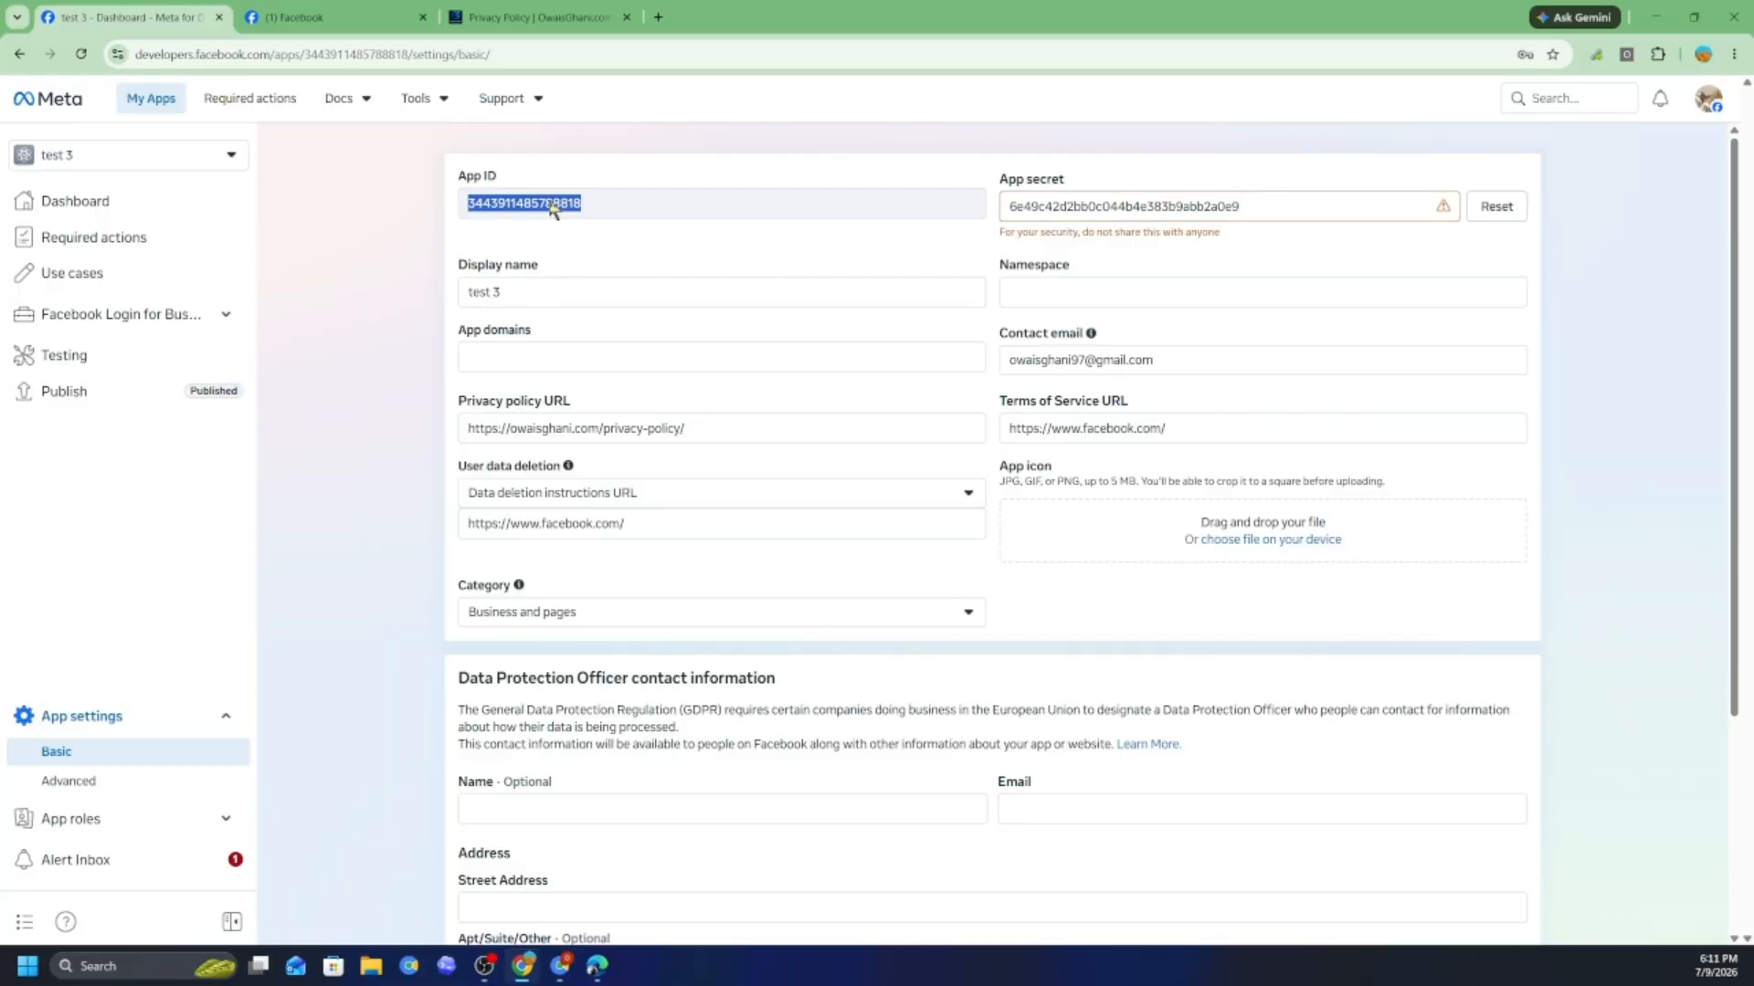
# - Switch to ContentPilot Publisher, enter the copied Meta App ID and the Meta App Secret, and save the Meta app
pyautogui.click(597, 966)
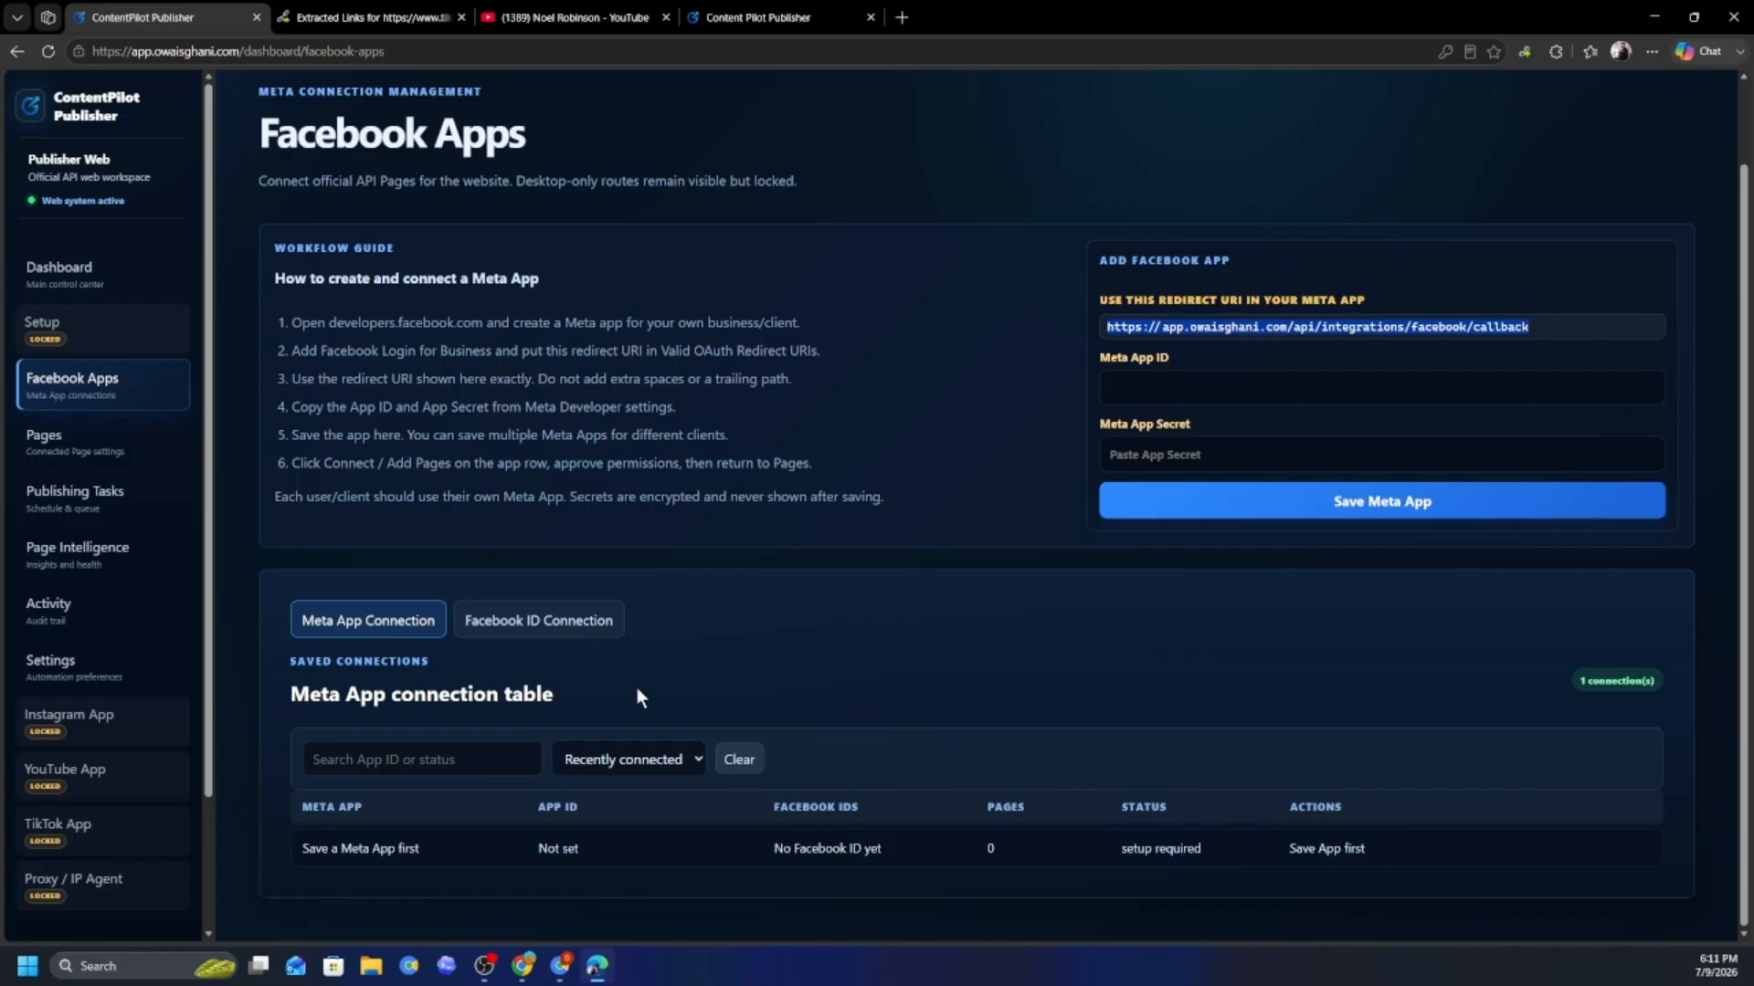
pyautogui.click(1247, 396)
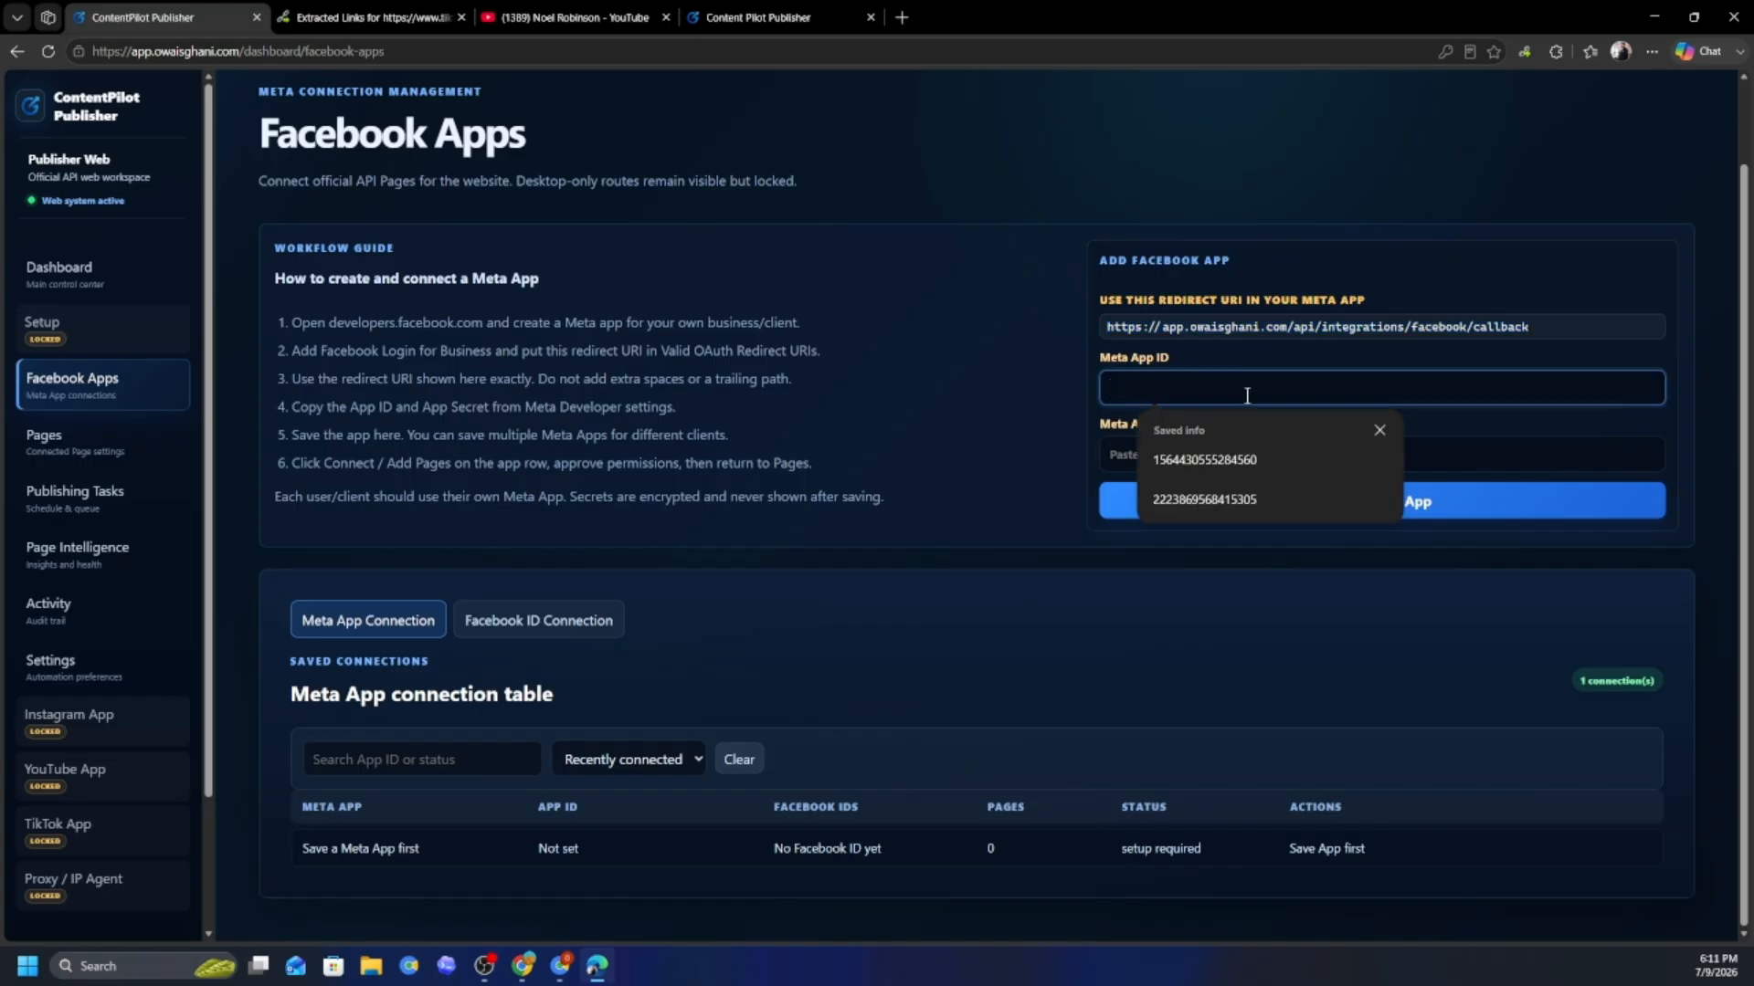
pyautogui.press('super+v')
pyautogui.click(1235, 557)
pyautogui.click(1166, 455)
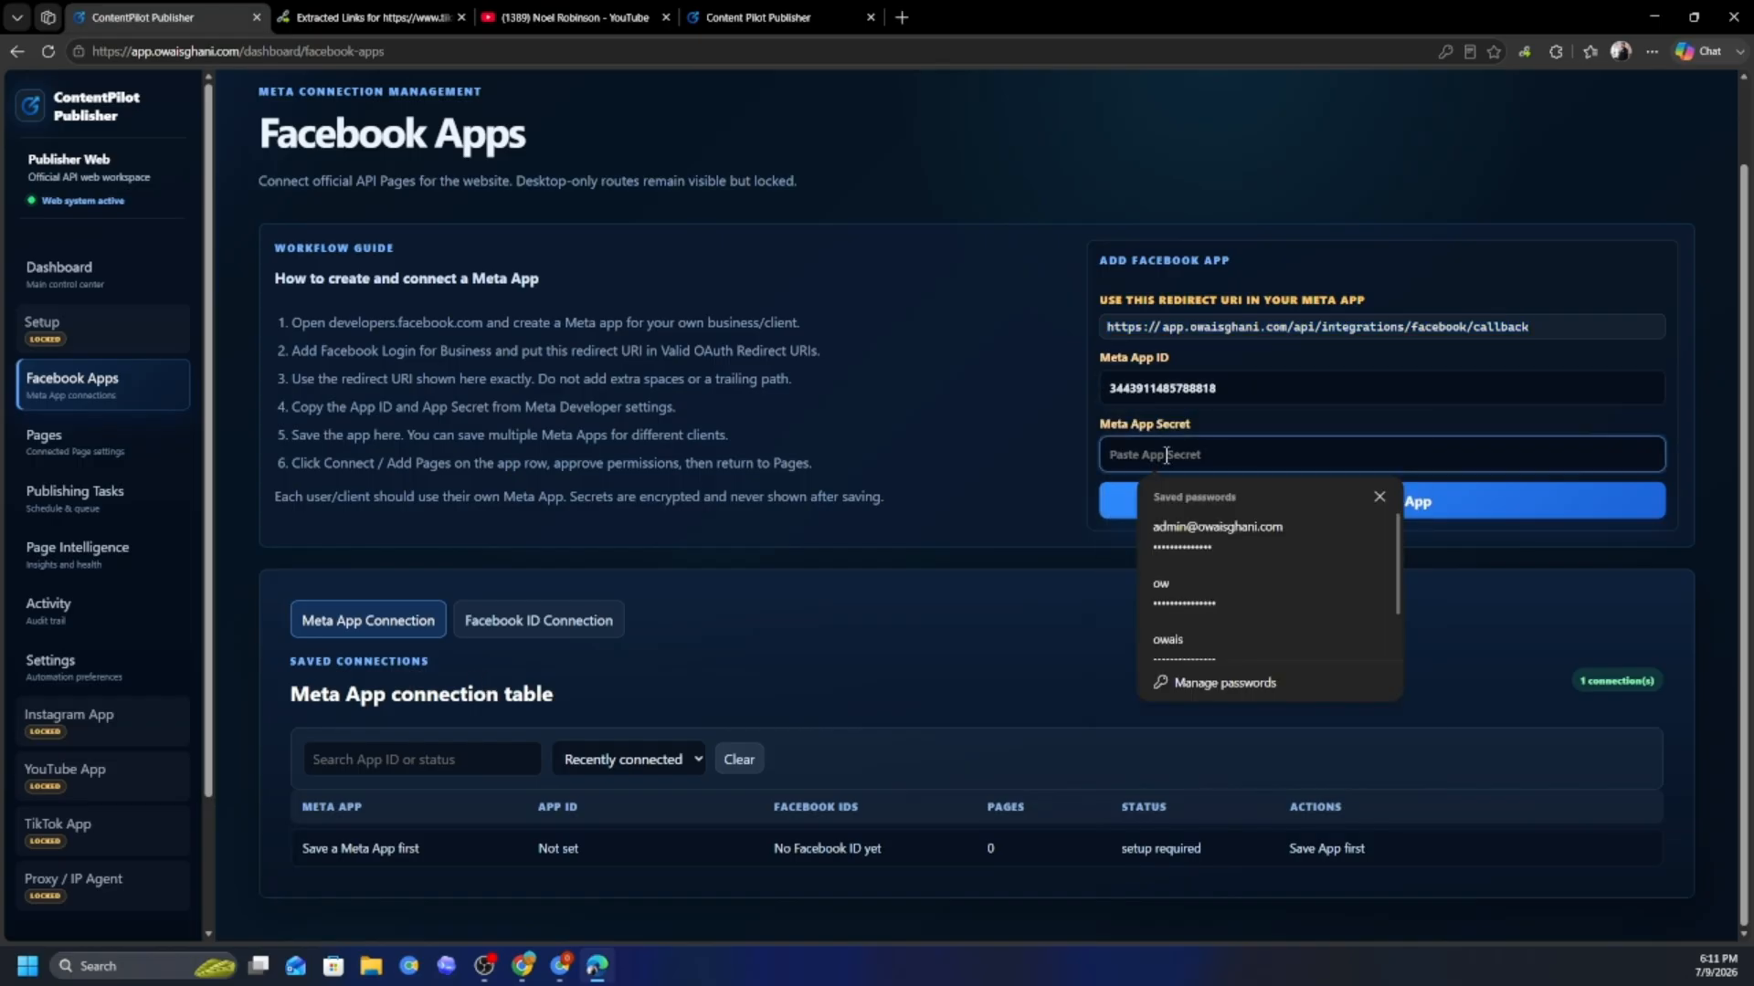
pyautogui.press('super+v')
pyautogui.click(1297, 608)
pyautogui.click(1441, 505)
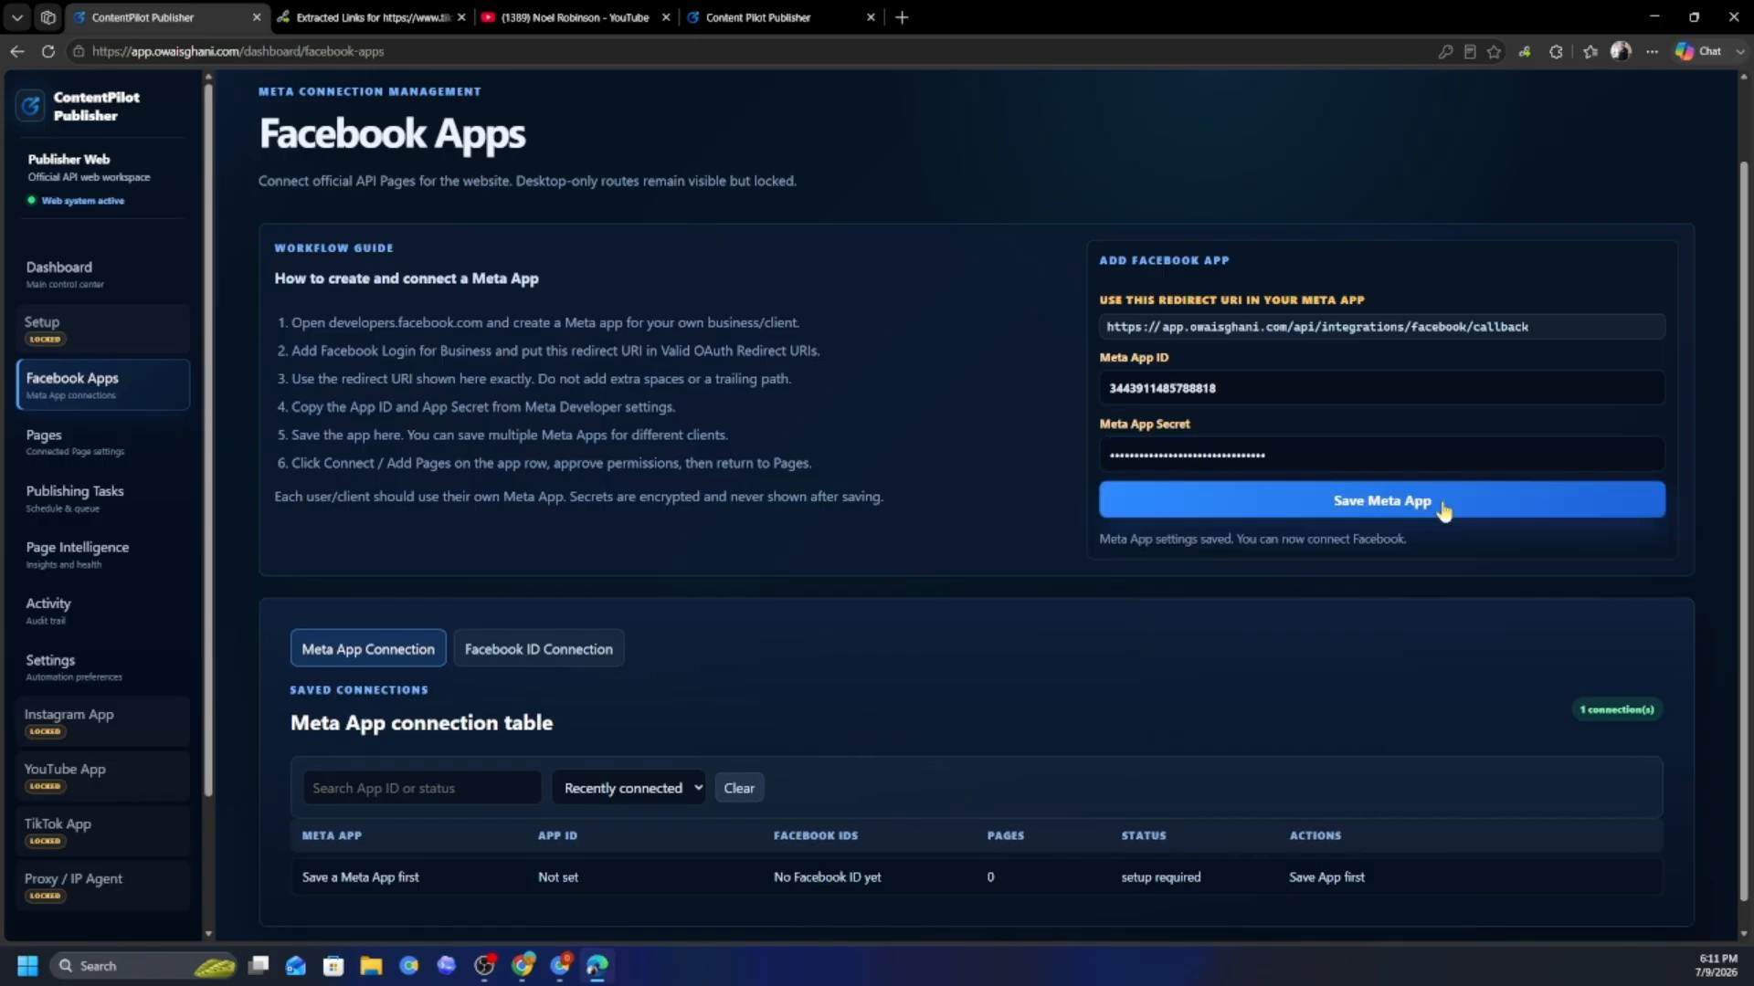
# - Copy the Facebook connect link of the saved ContentPilot Publisher app from the Meta App connection table
pyautogui.scroll(-1, 822, 730)
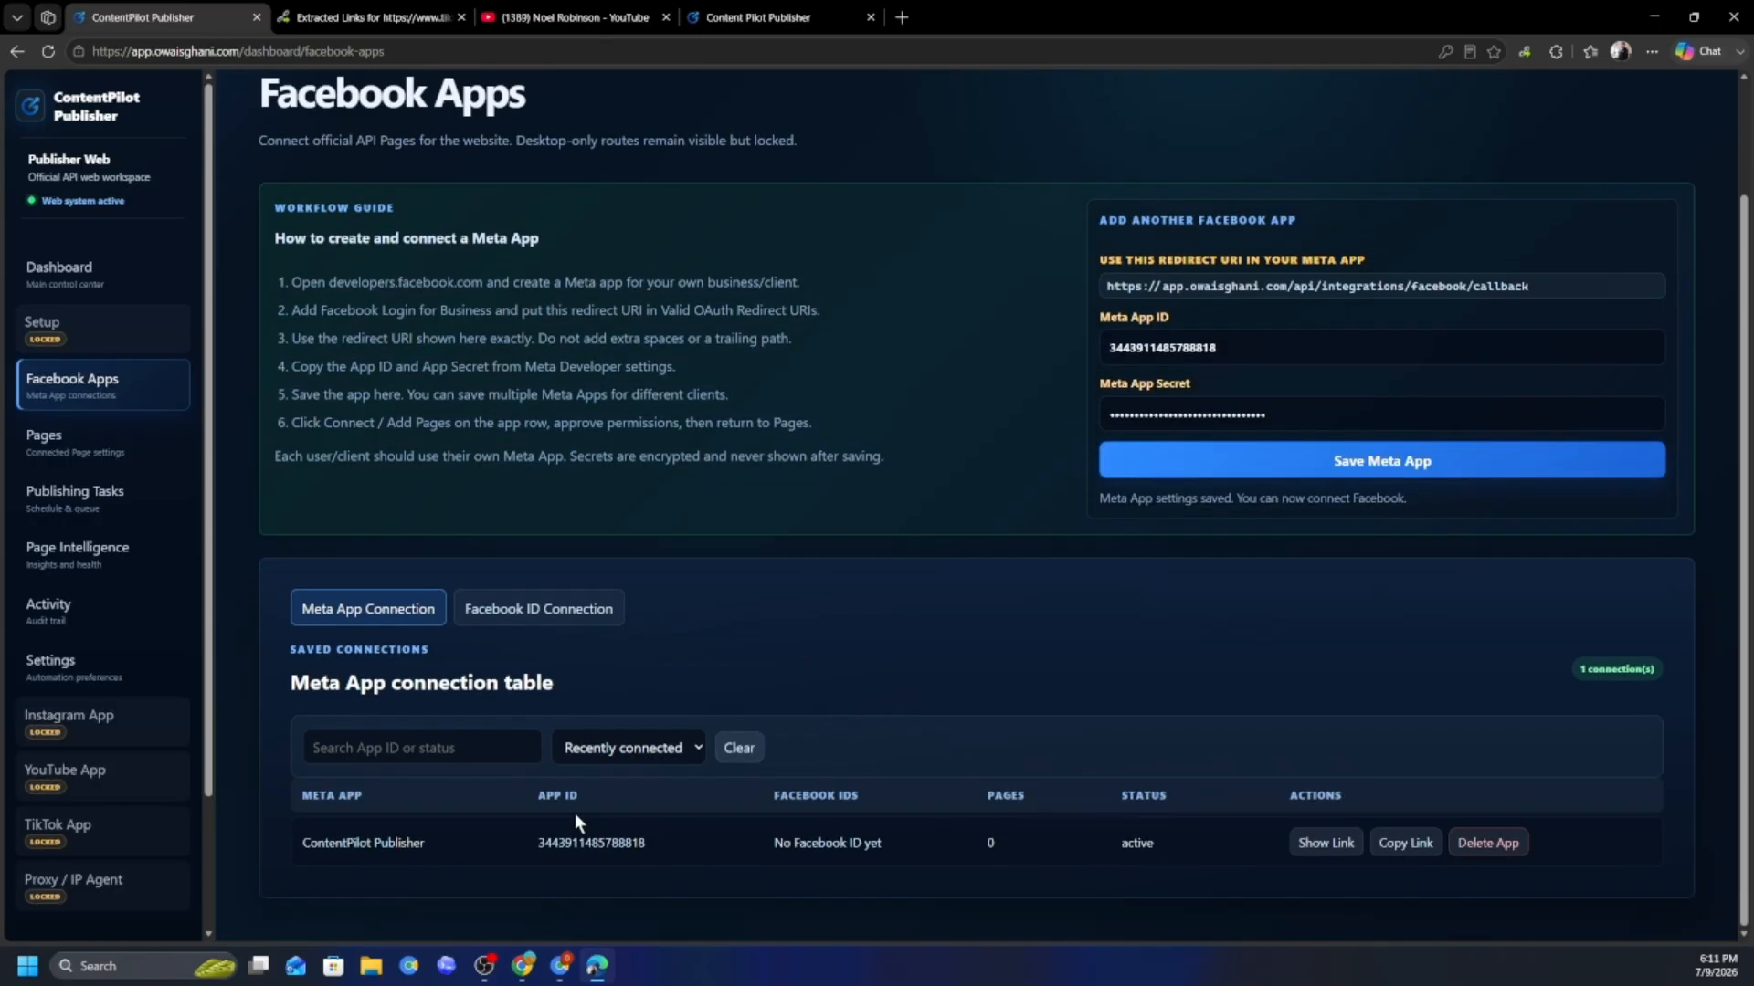
pyautogui.click(1405, 843)
pyautogui.scroll(-1, 913, 822)
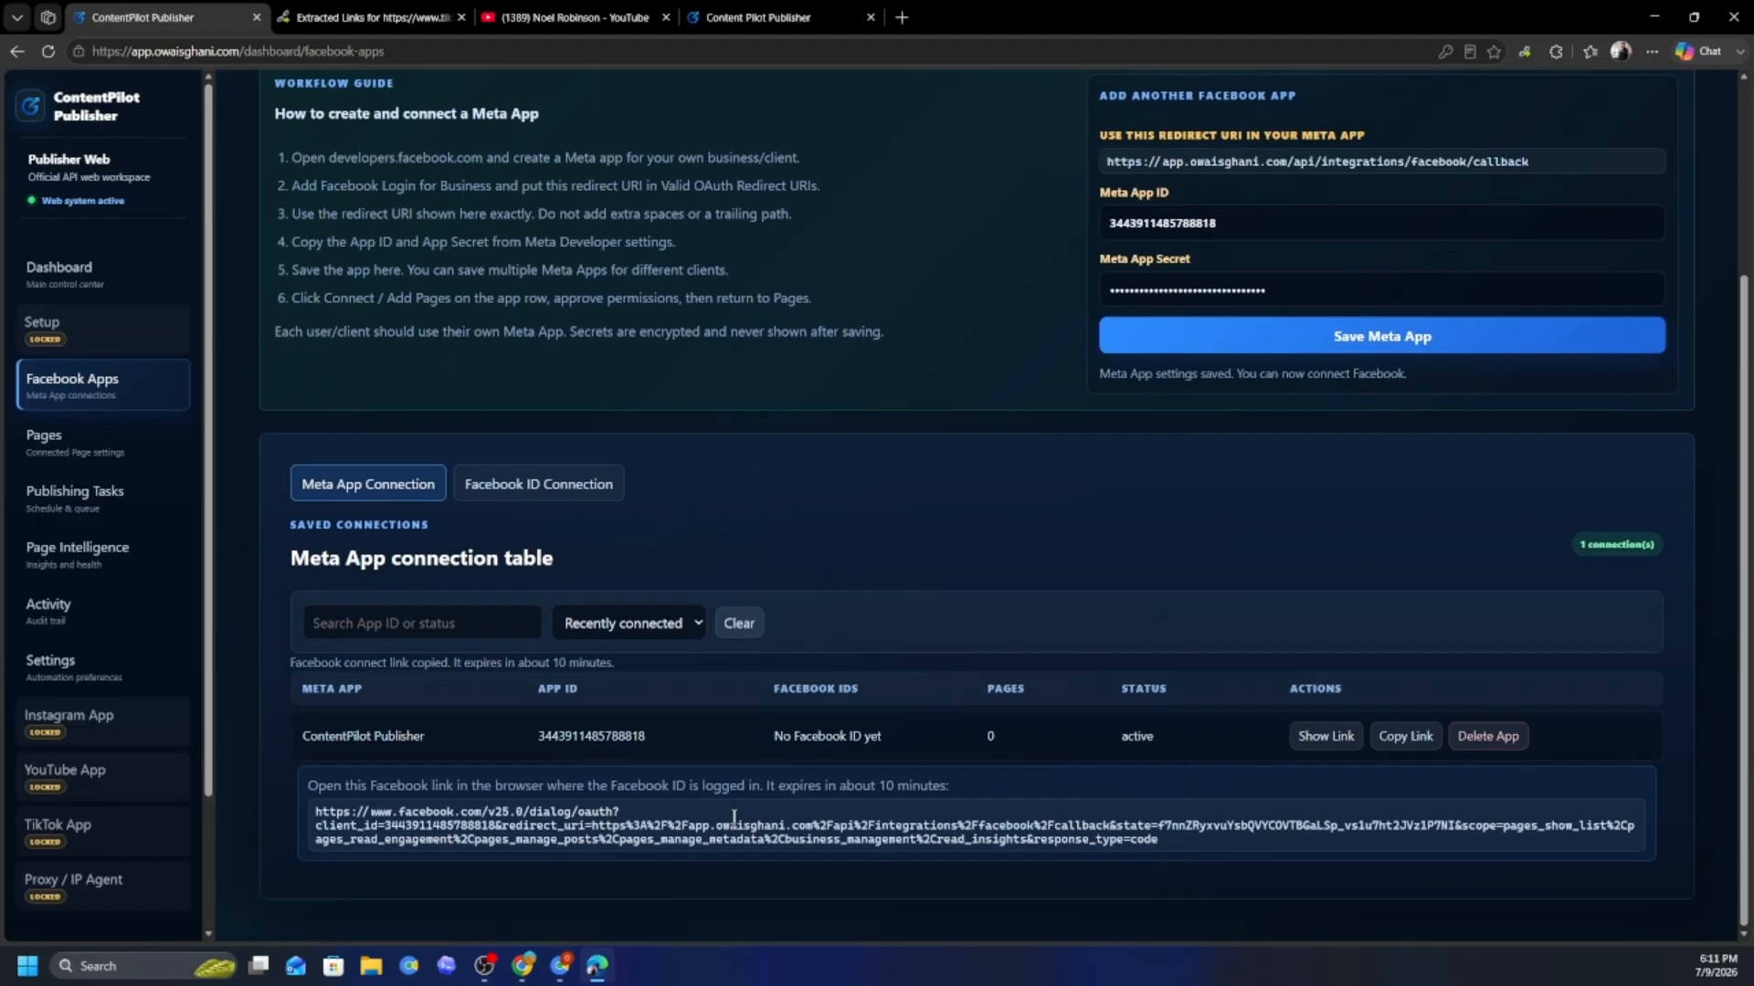
pyautogui.moveTo(327, 813); pyautogui.dragTo(1251, 844)
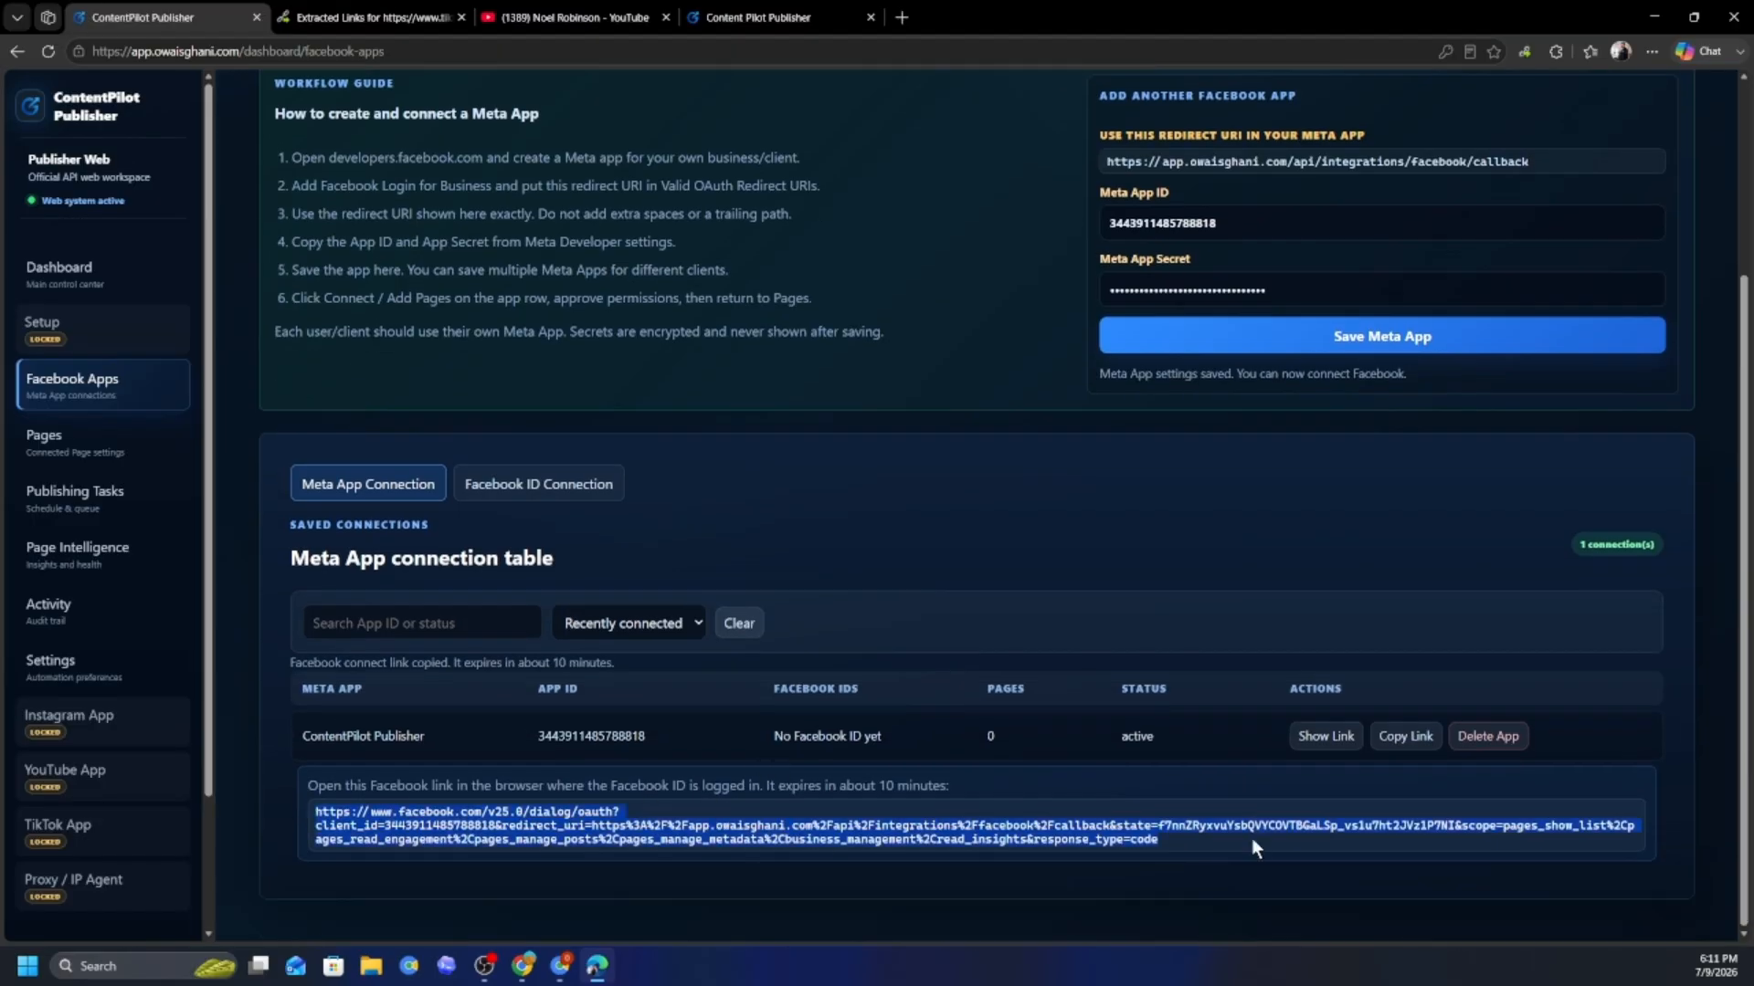
# - Switch to the browser logged in to Facebook and open the copied connect link in a new tab
pyautogui.click(523, 968)
pyautogui.click(301, 16)
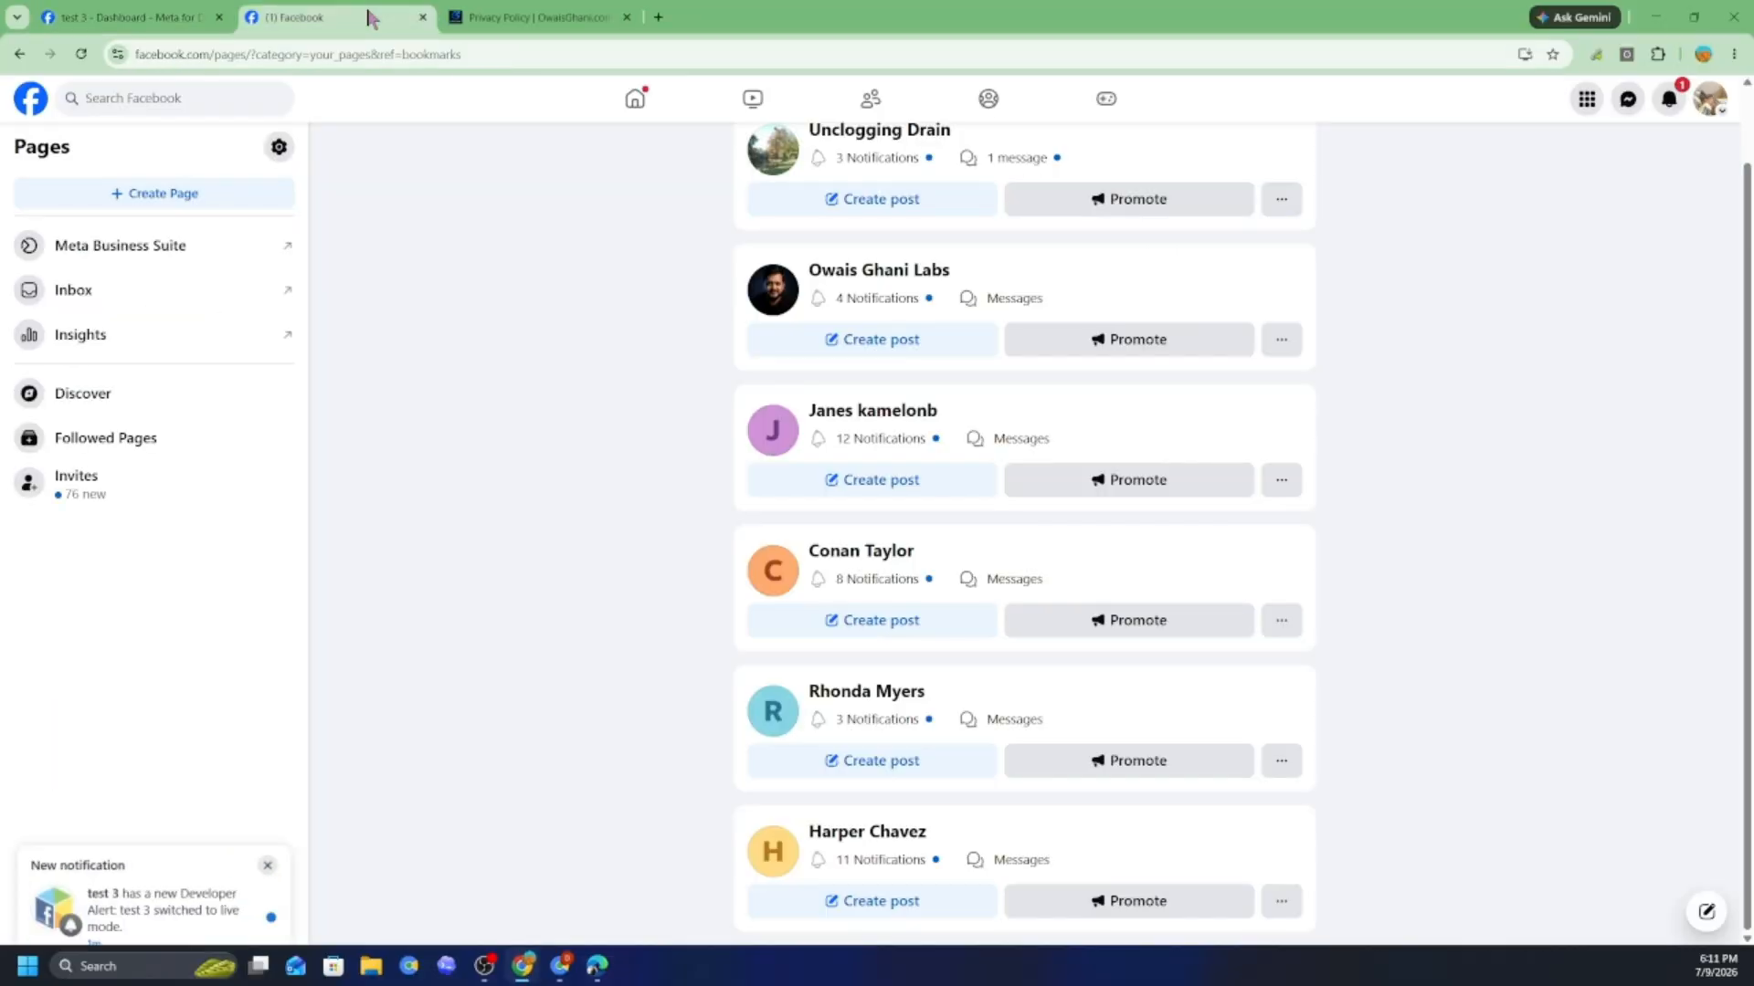
pyautogui.click(137, 27)
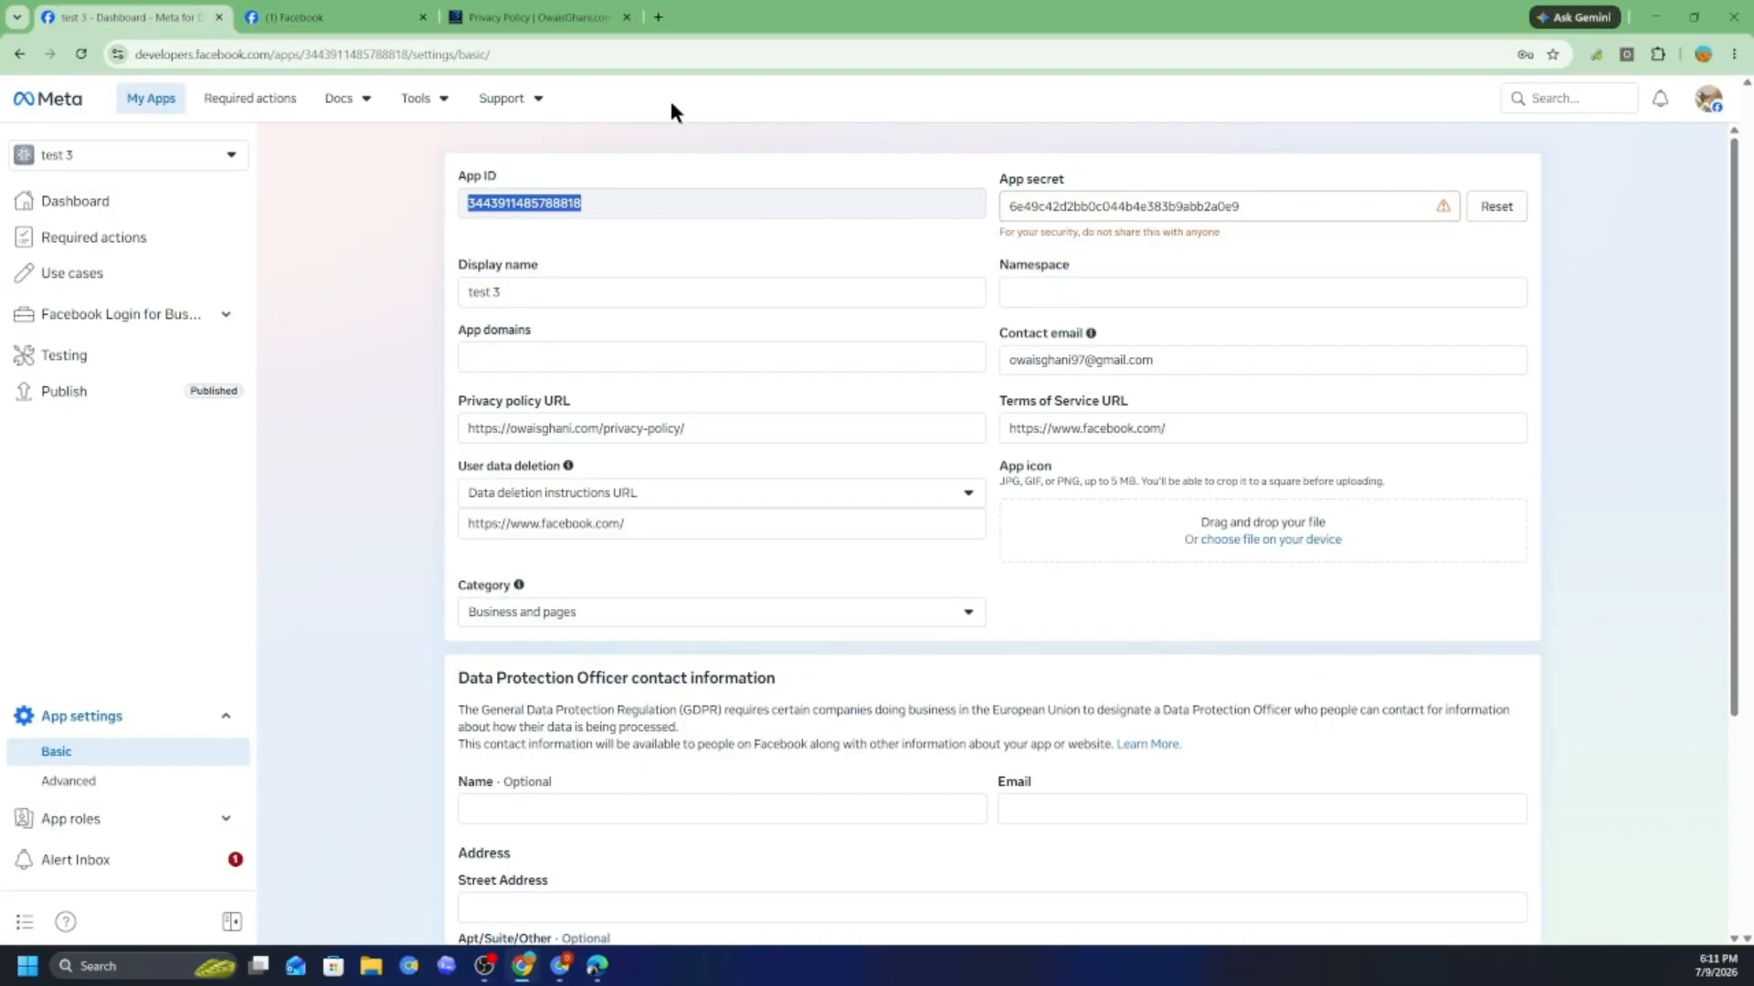
pyautogui.click(658, 16)
pyautogui.hotkey('ctrl', 'v')
pyautogui.press('Return')
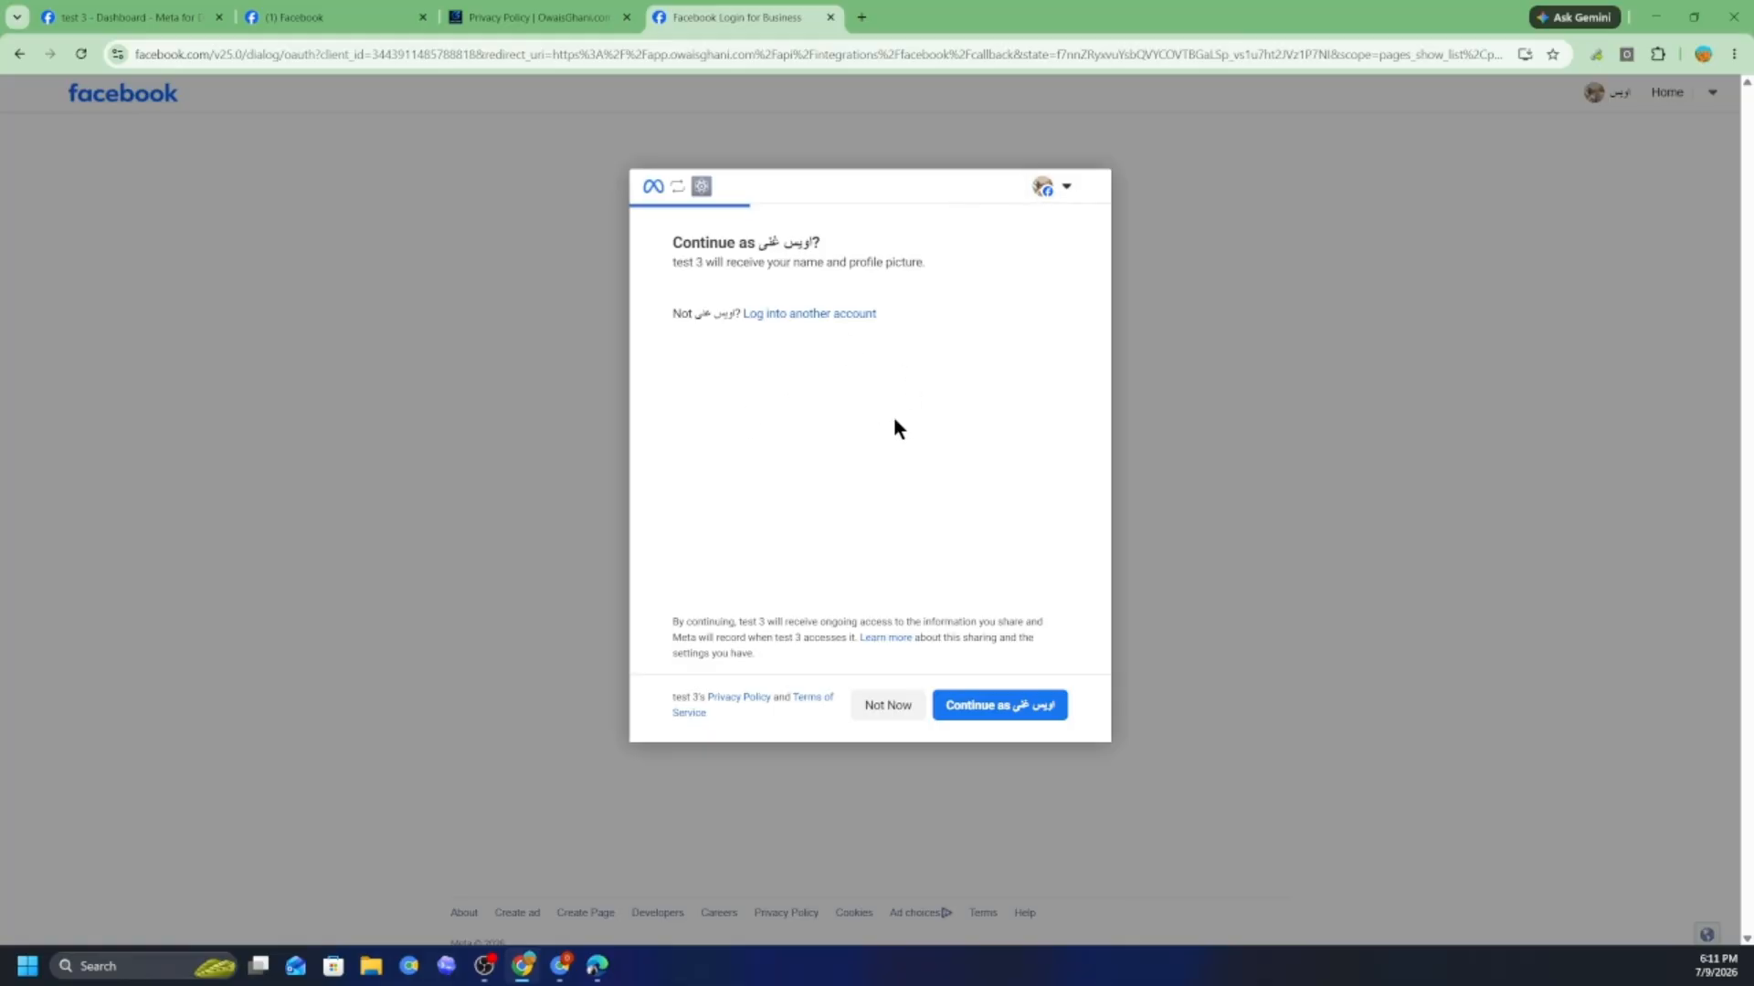
# - Continue with the logged-in Facebook account and grant test 3 access to the first four listed Pages only
pyautogui.click(1014, 711)
pyautogui.scroll(-1, 834, 457)
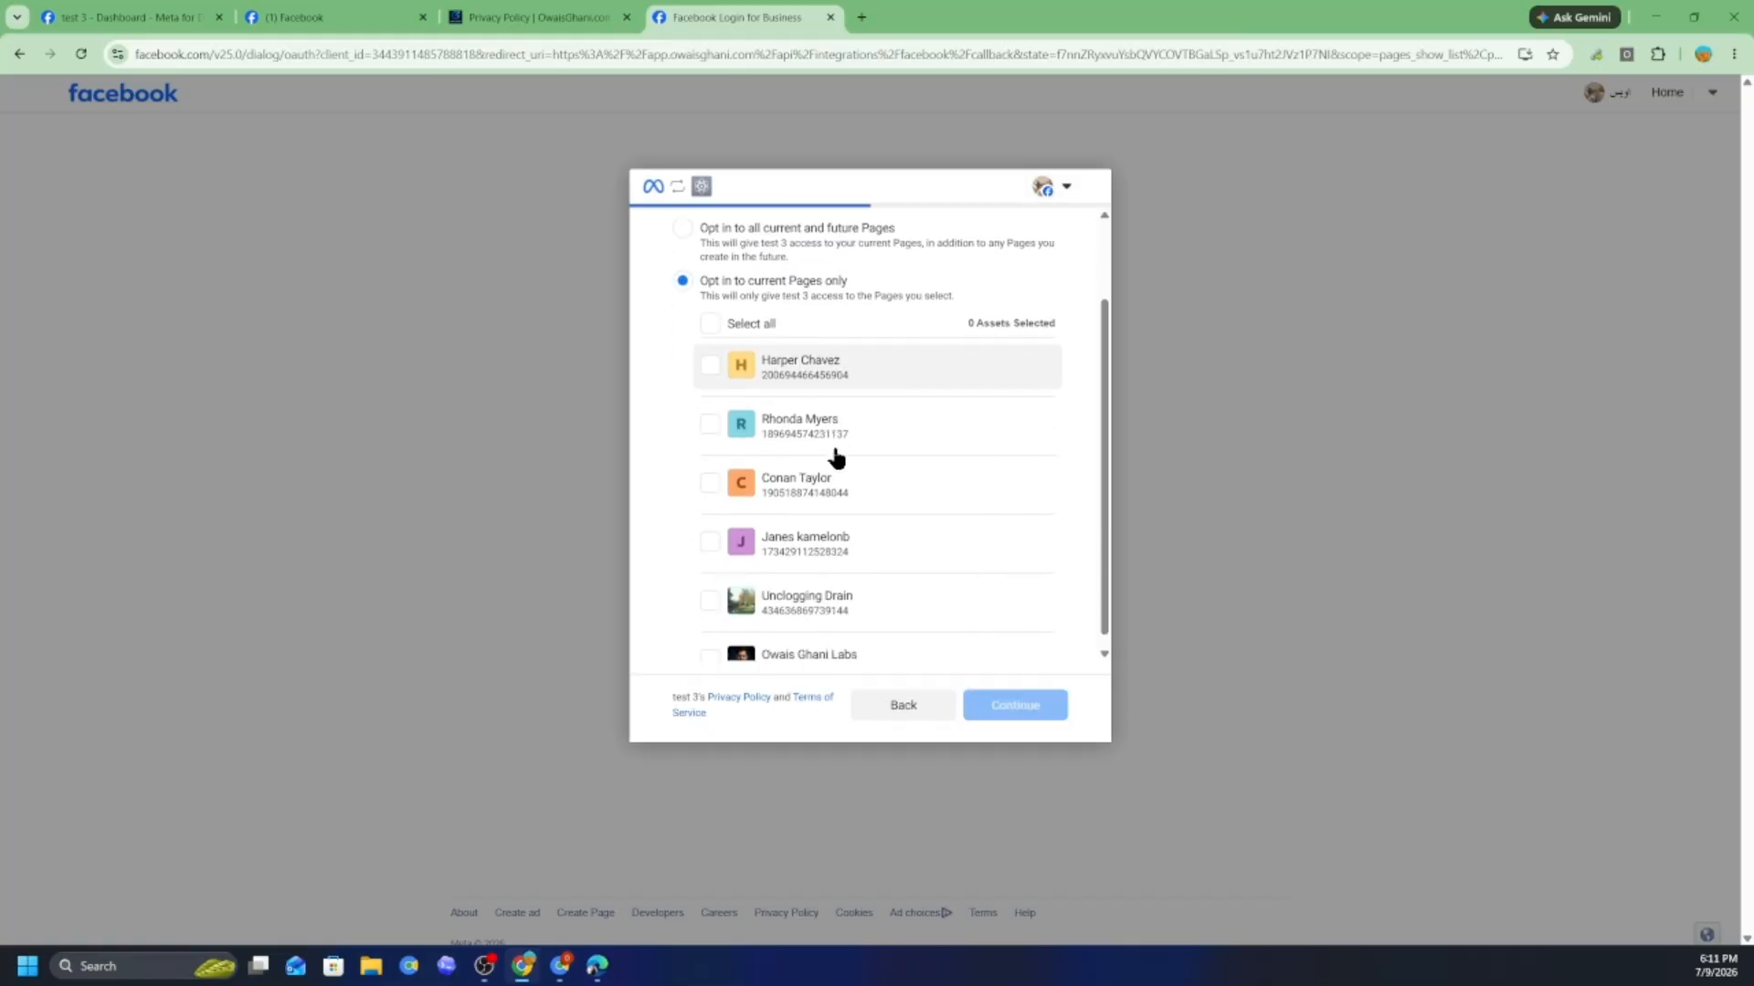
pyautogui.click(710, 342)
pyautogui.click(710, 401)
pyautogui.click(715, 460)
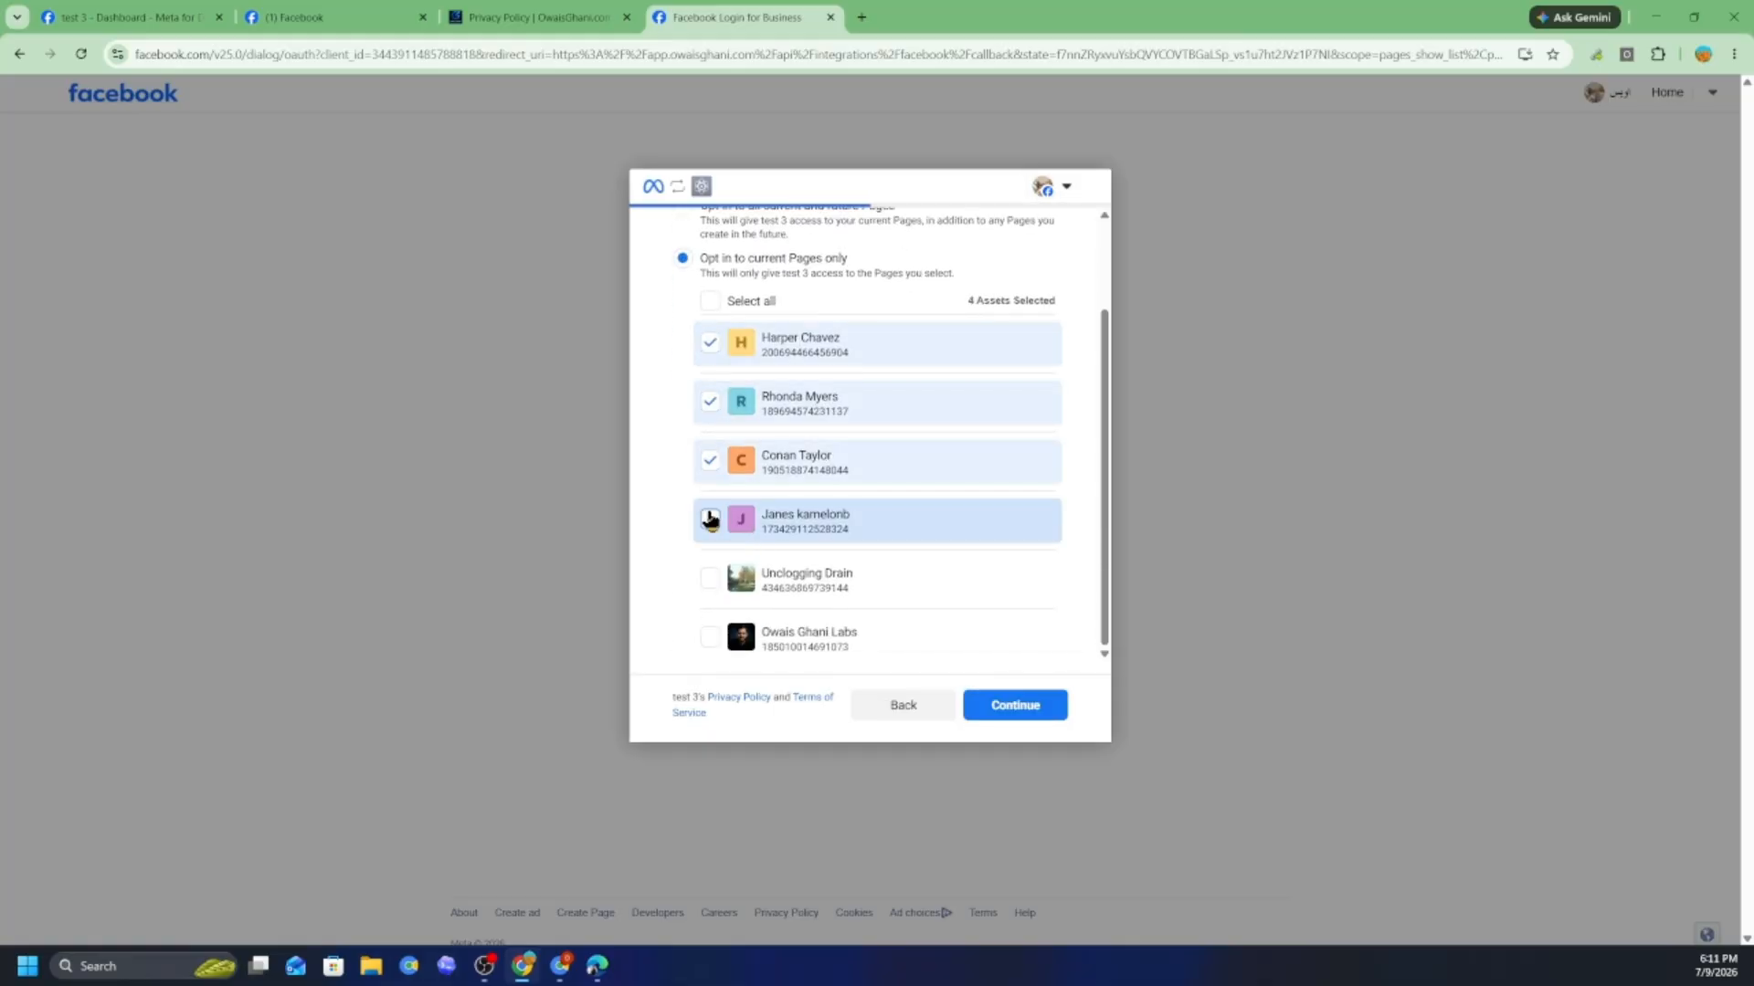
pyautogui.click(710, 517)
pyautogui.click(996, 705)
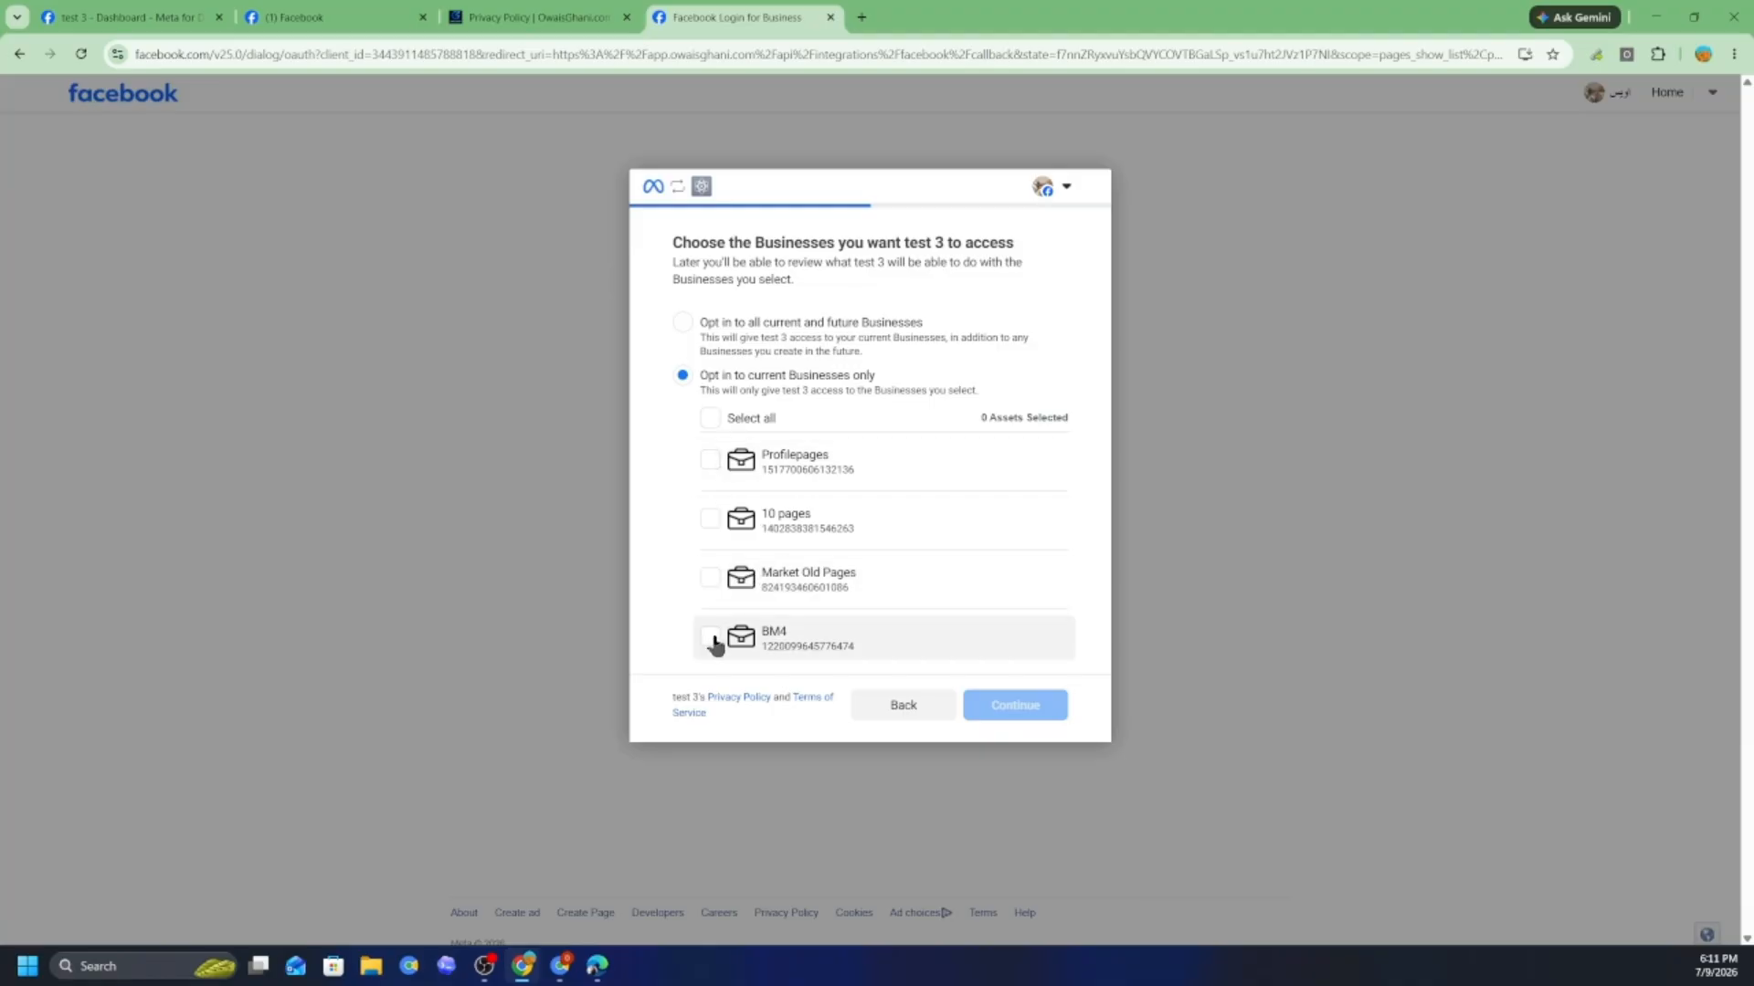
# - Opt in to all current and future Businesses for test 3 and finish the Facebook connection
pyautogui.click(683, 327)
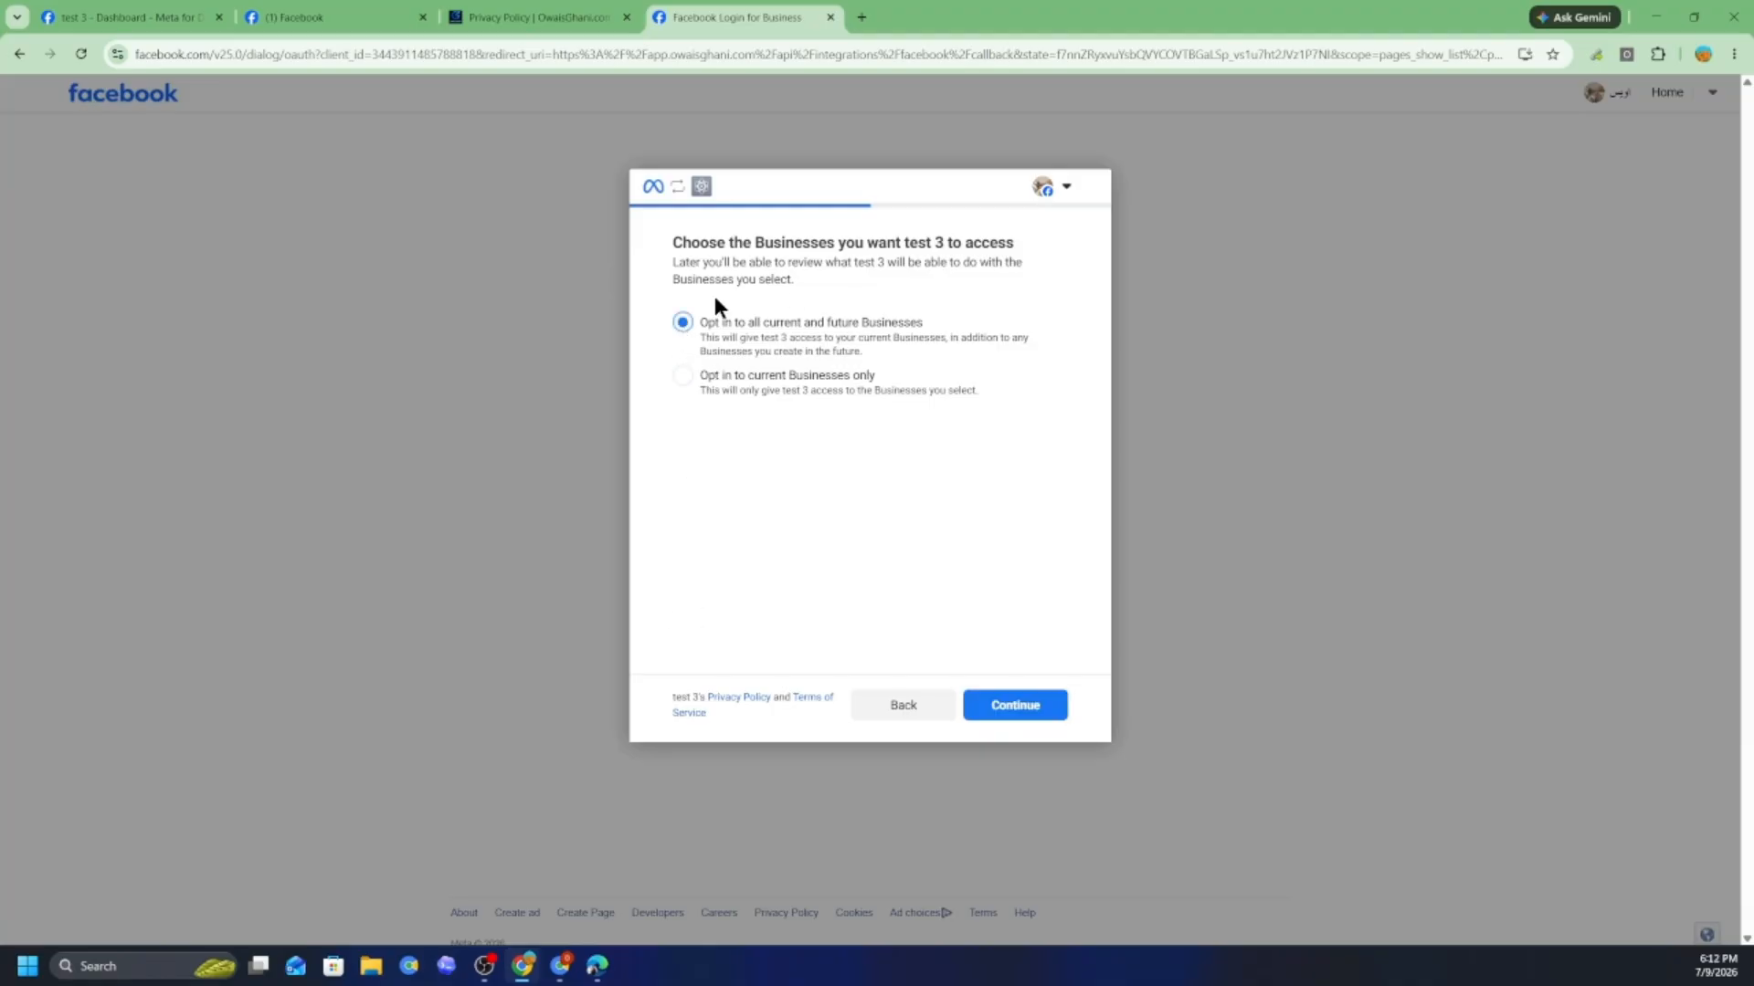
pyautogui.click(1009, 710)
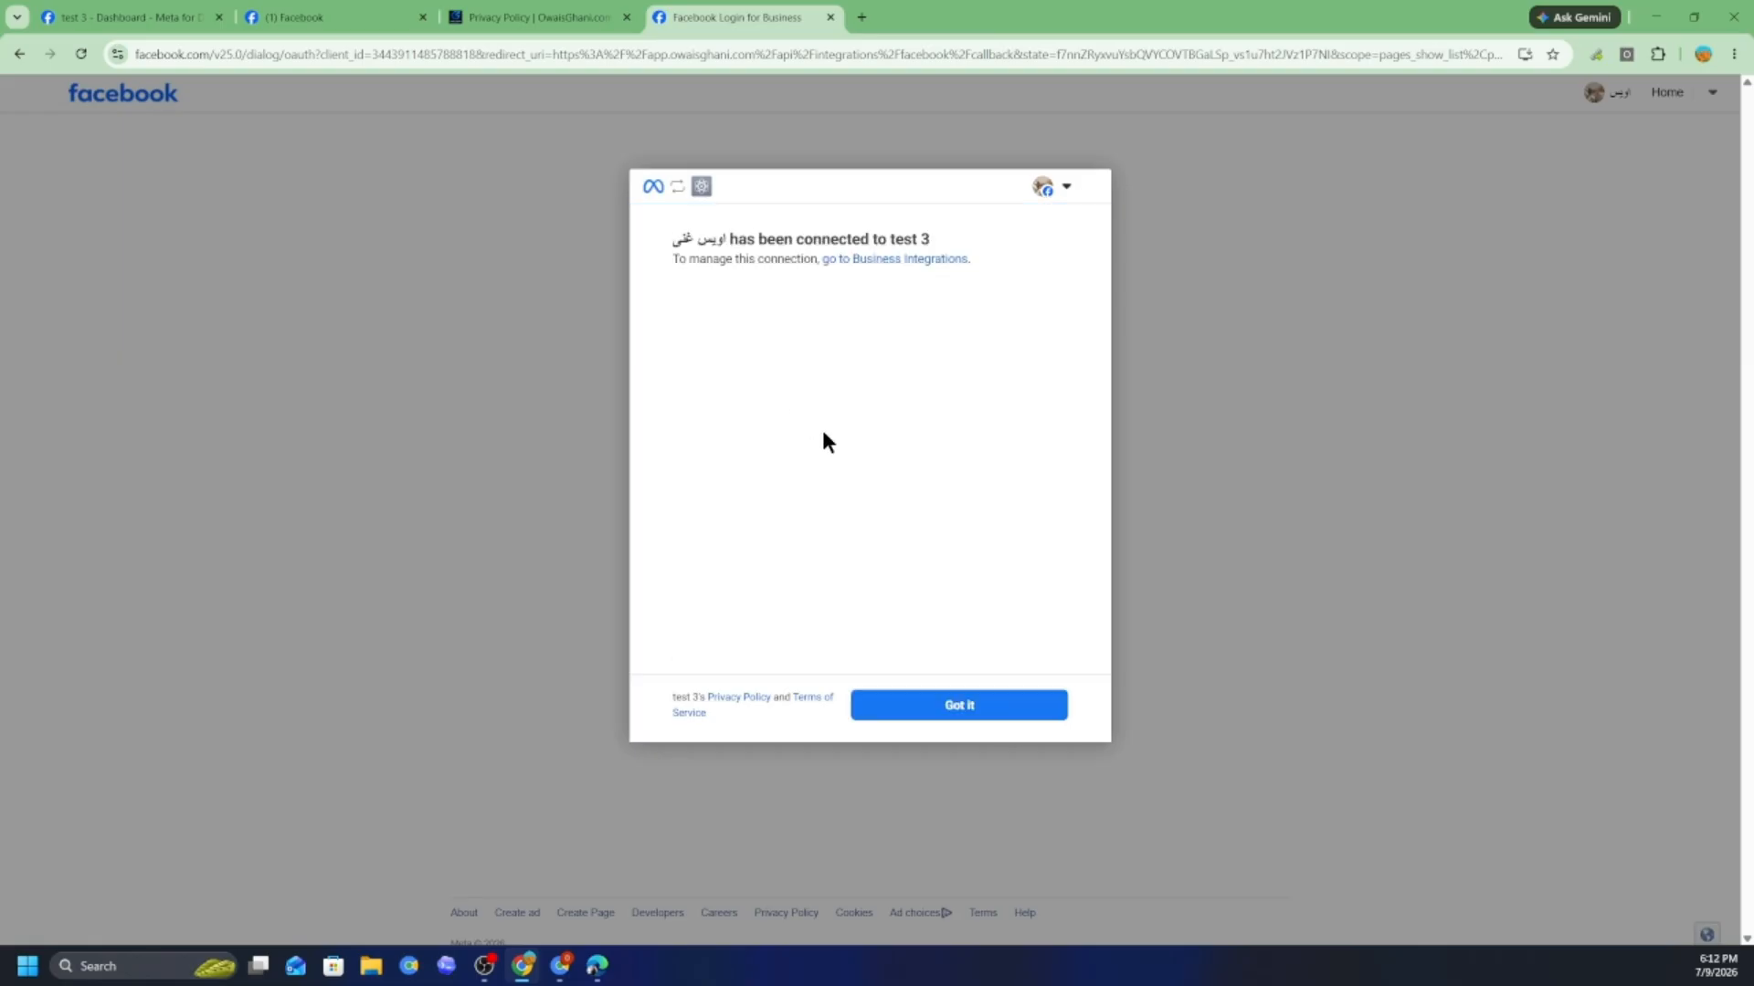
pyautogui.click(930, 705)
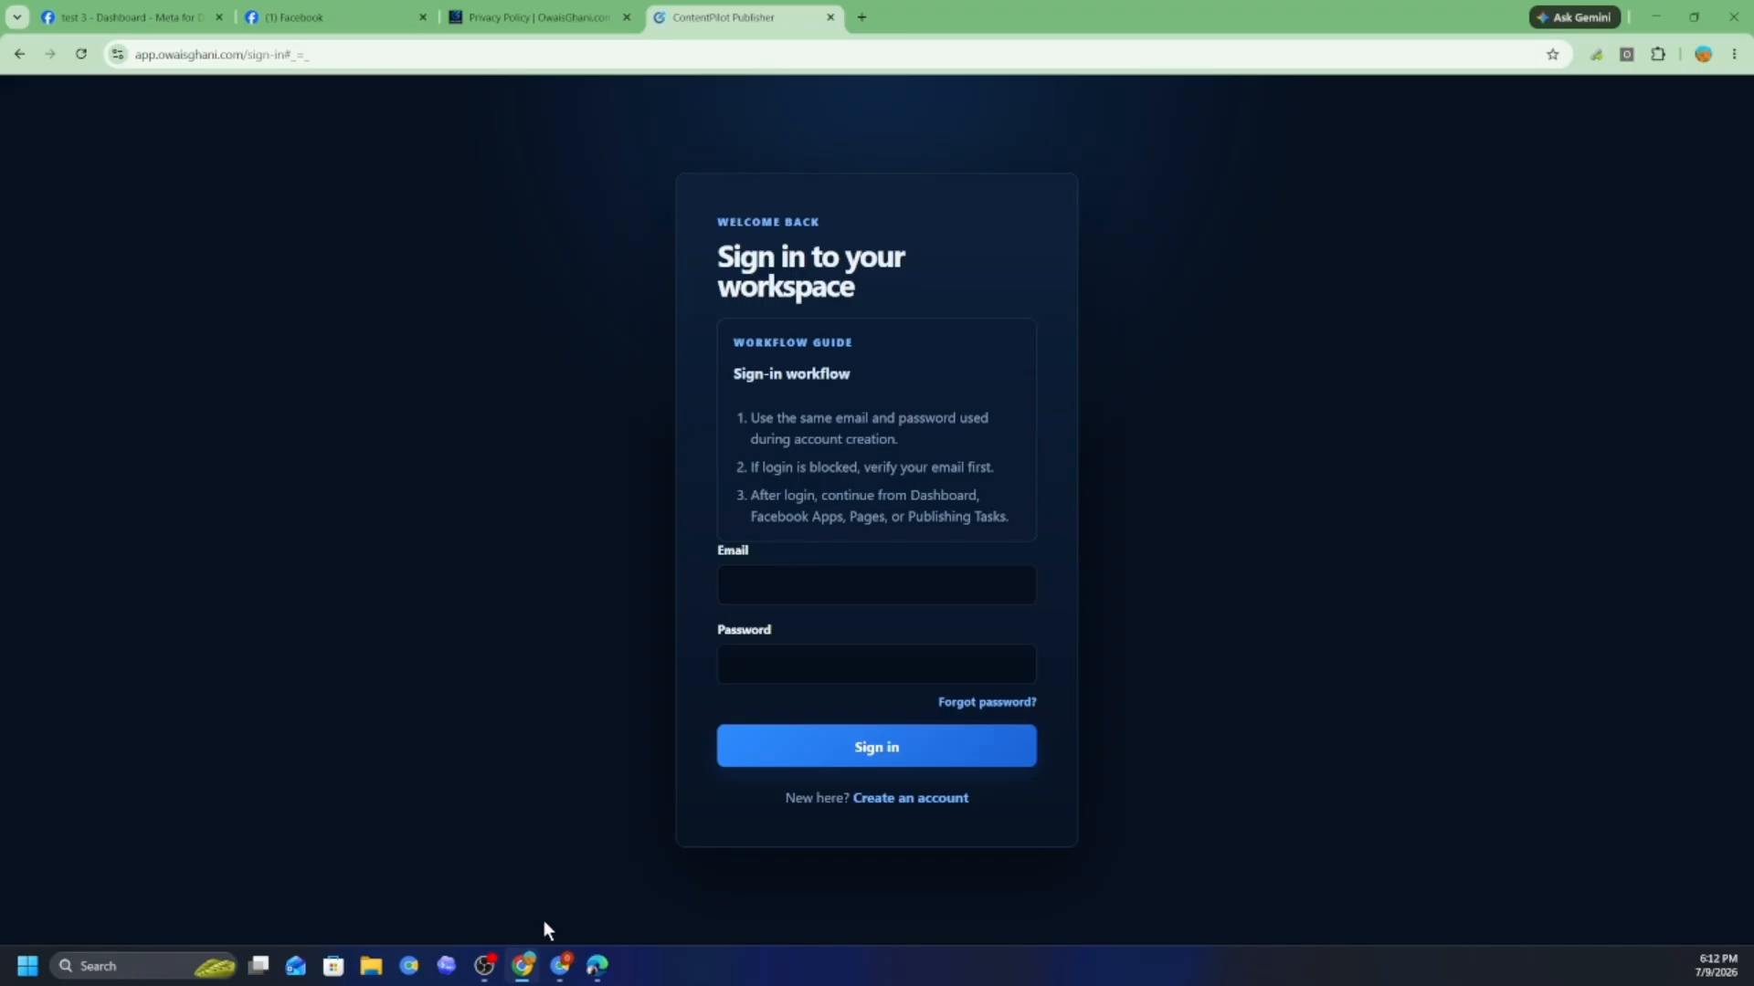
# - Switch to ContentPilot Publisher and check the connected Facebook ID and Pages in the Meta App connection table
pyautogui.click(596, 967)
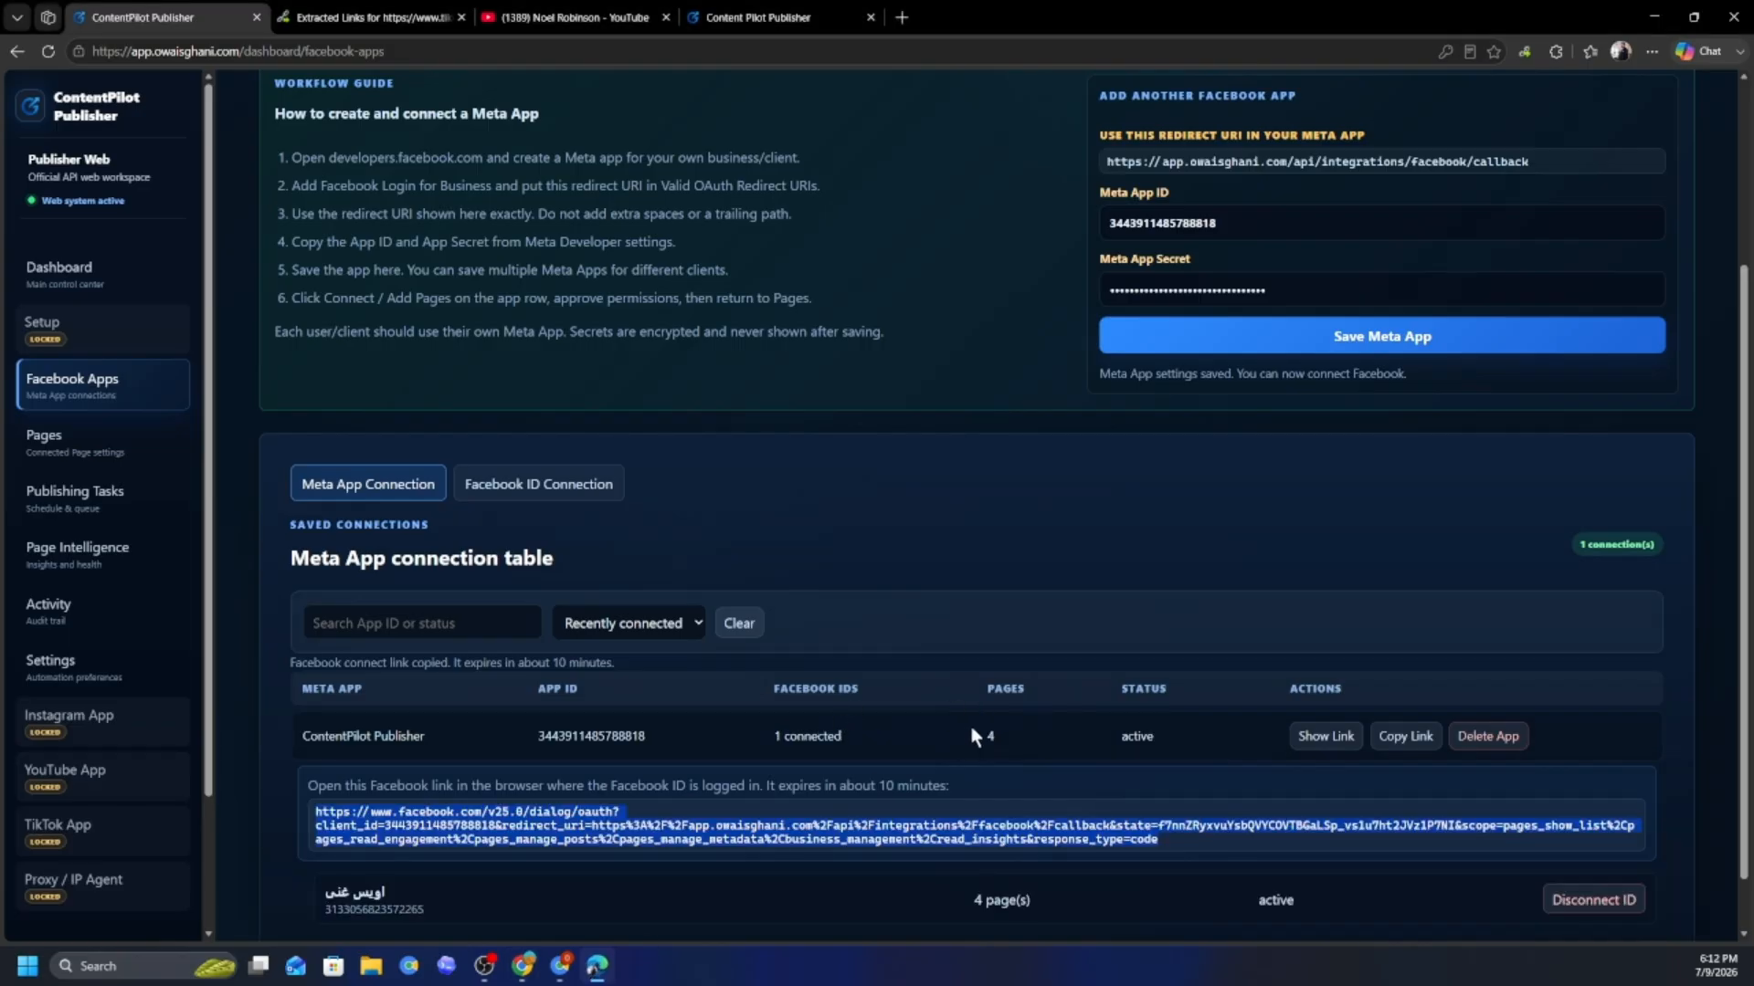
pyautogui.click(977, 729)
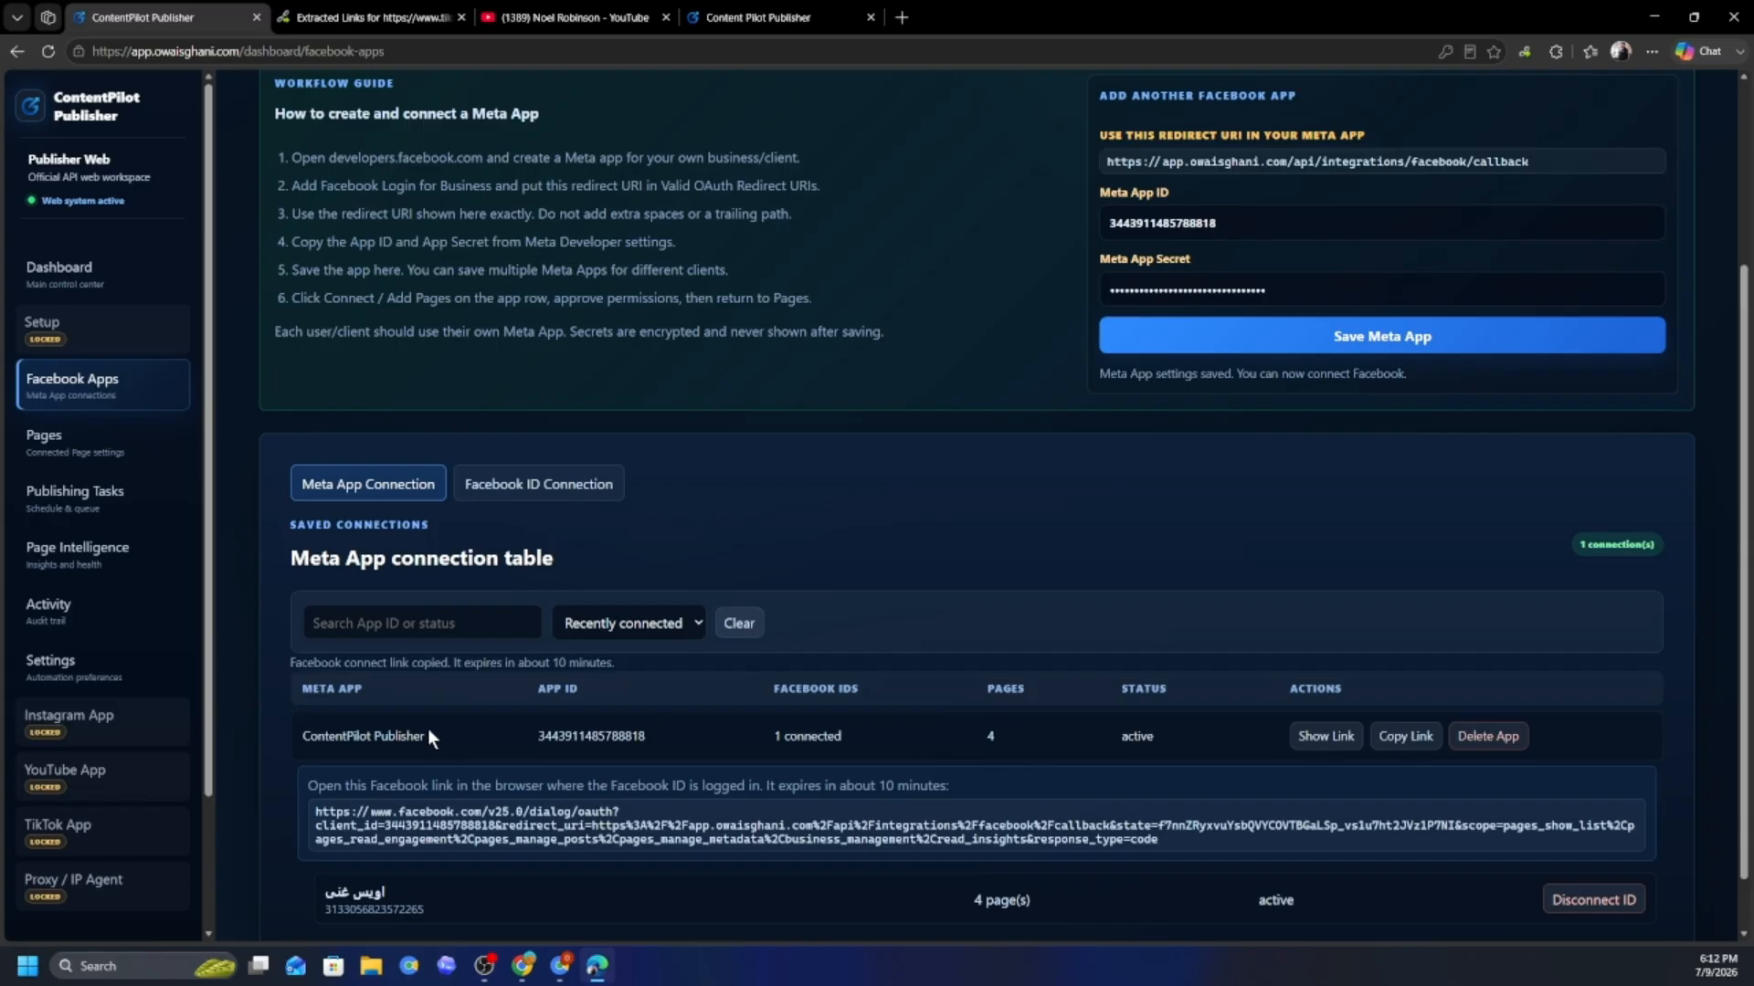
pyautogui.scroll(-1, 429, 786)
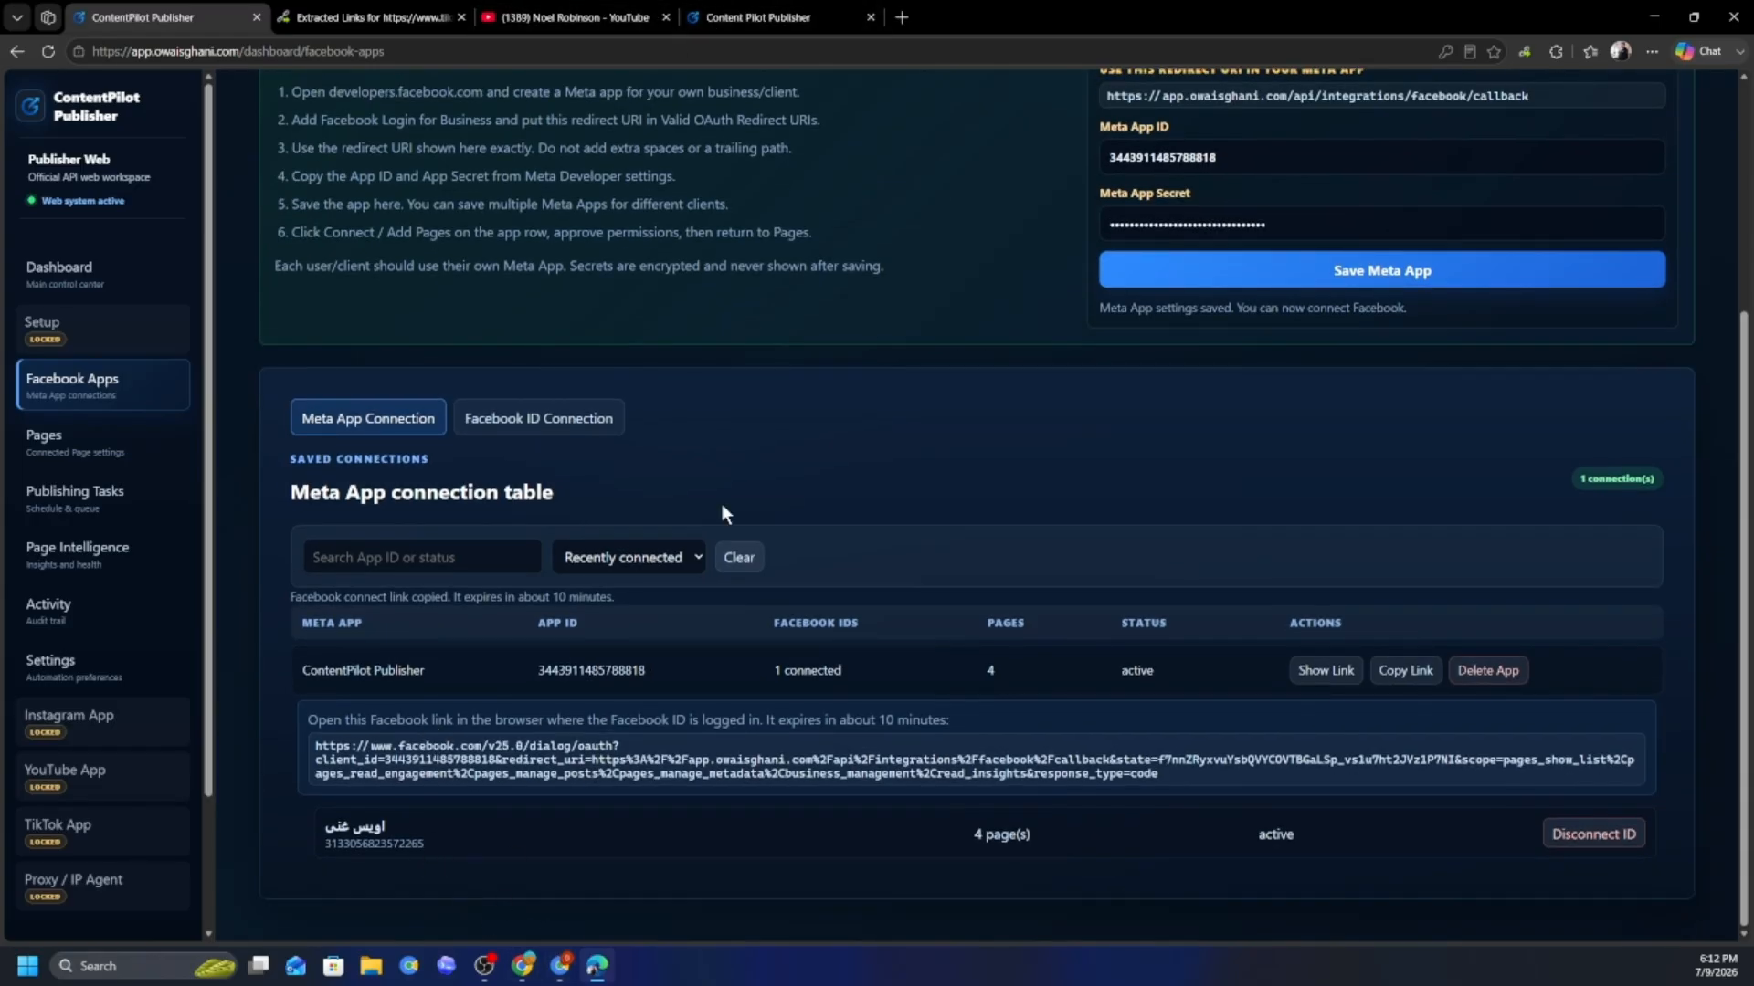
# - Return to the test 3 developer dashboard, start adding a person under App roles, and assign the Tester role
pyautogui.click(522, 966)
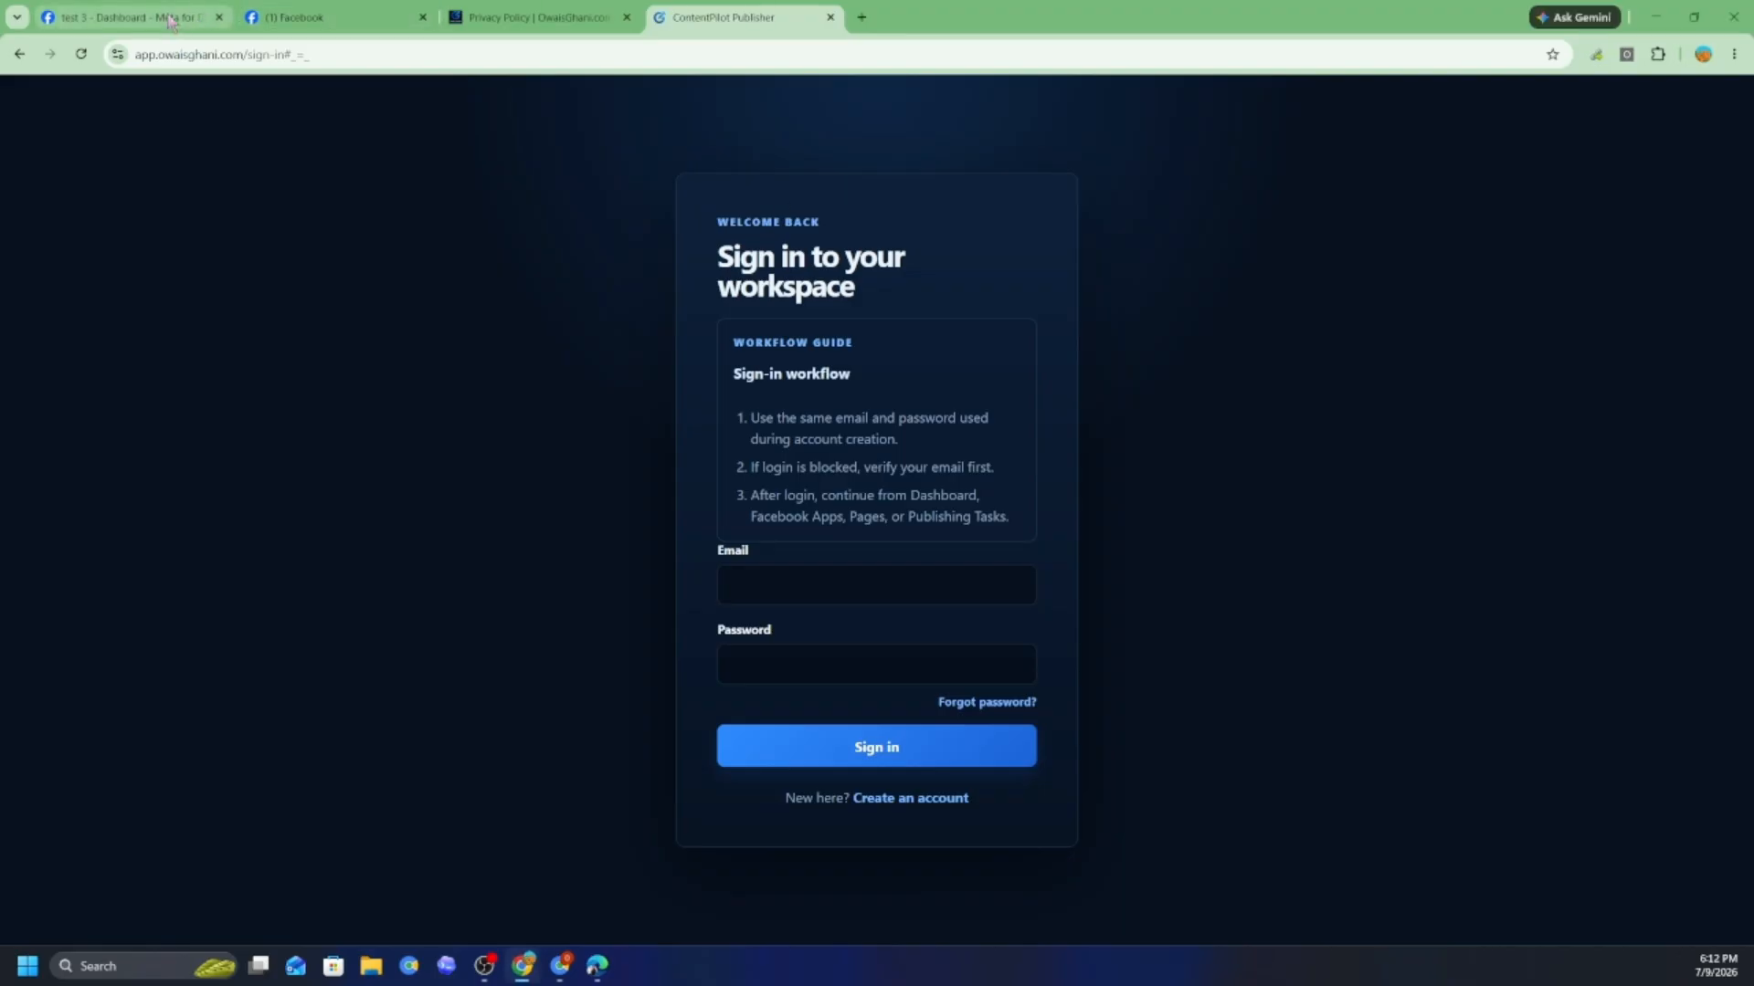
pyautogui.click(128, 16)
pyautogui.click(99, 797)
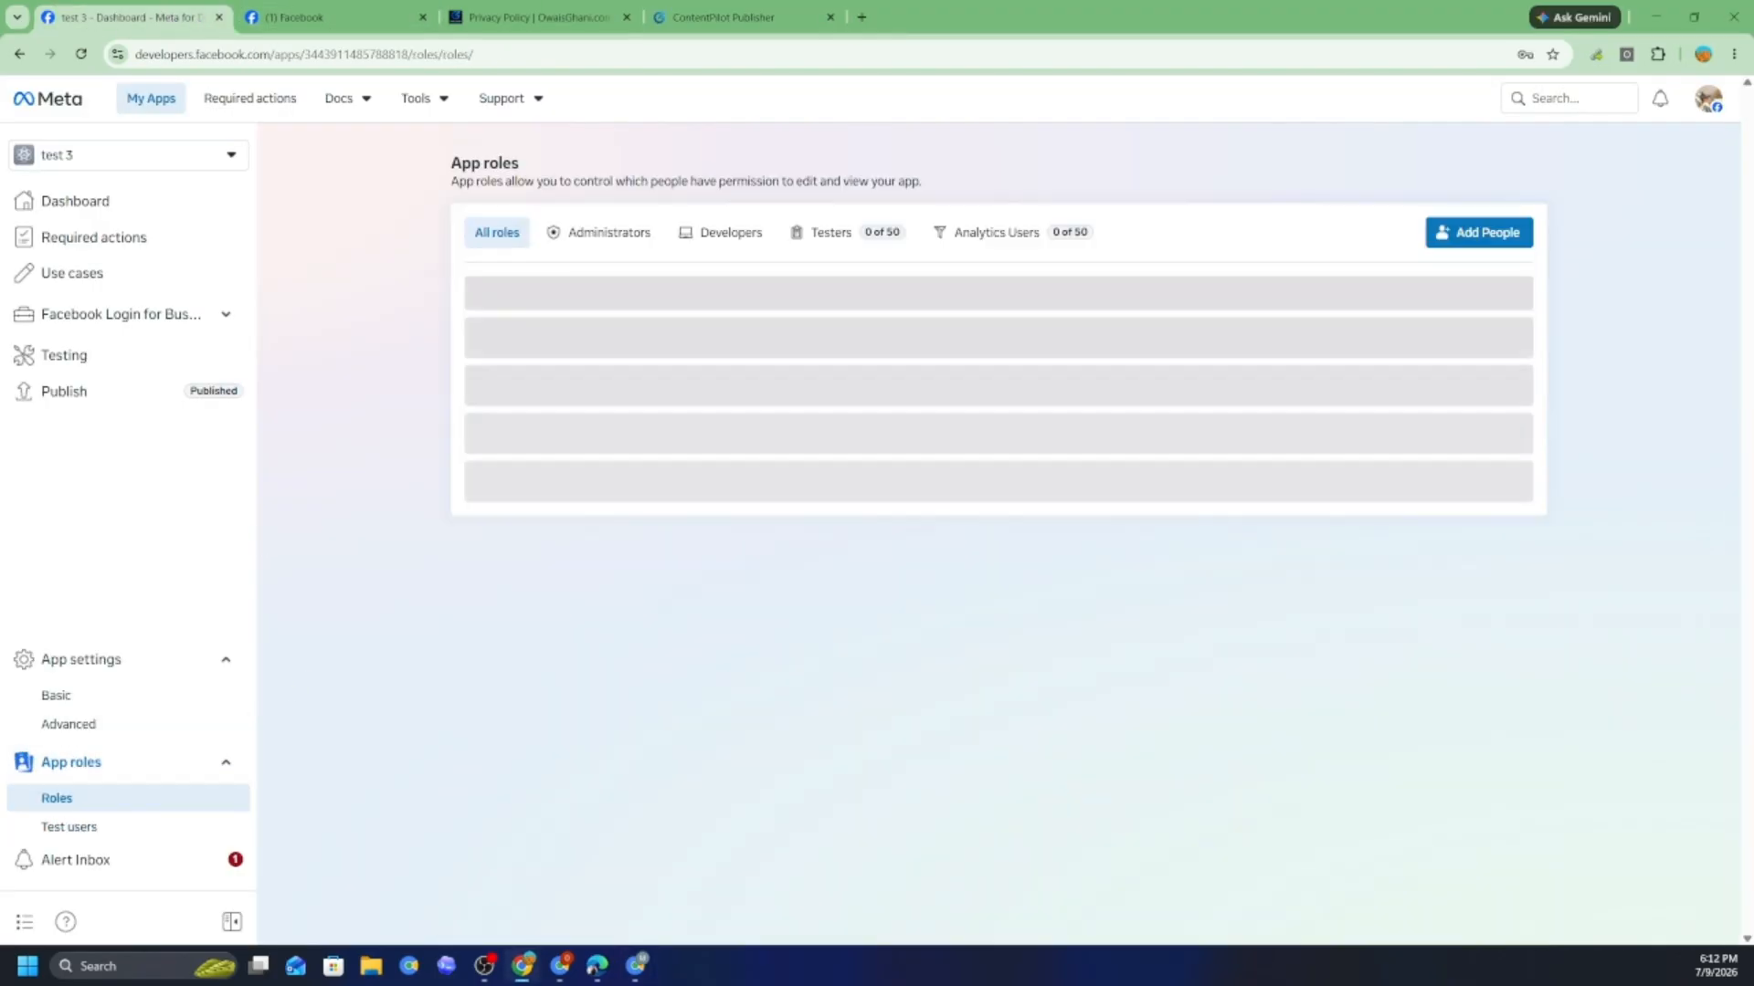
pyautogui.click(1481, 232)
pyautogui.click(698, 456)
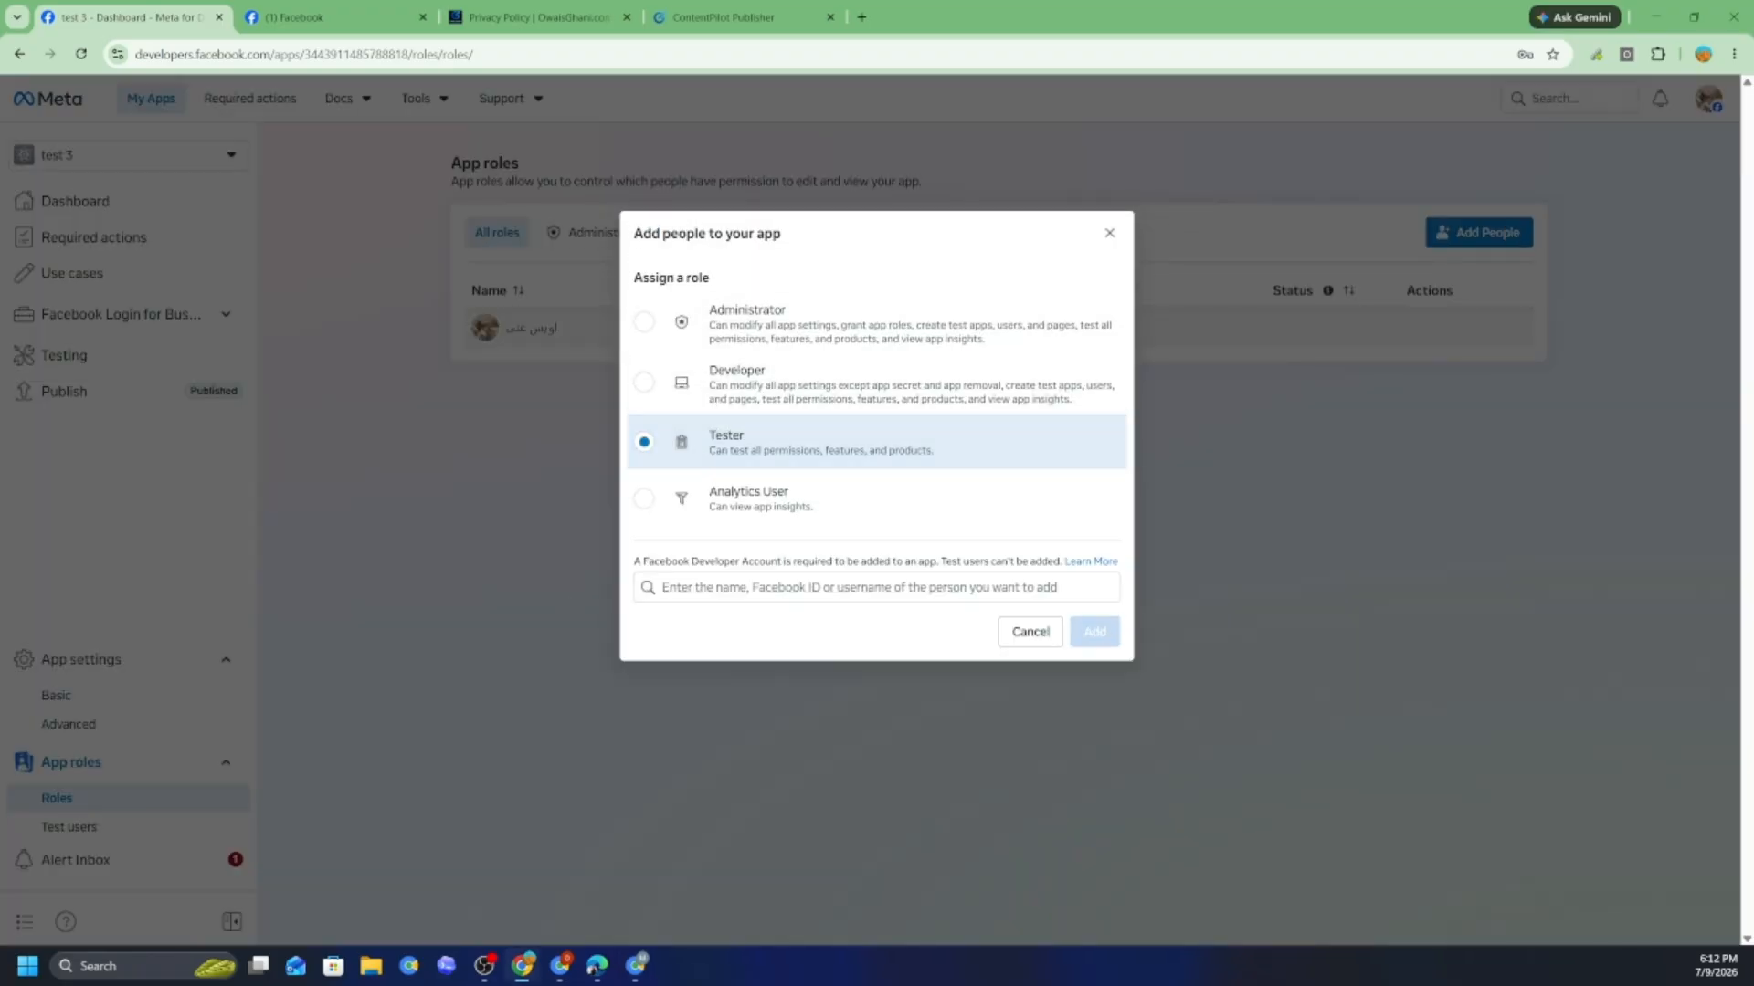
# - Paste the tester's Facebook profile link, strip it down to the numeric Facebook ID, and add the person
pyautogui.hotkey('alt', 'Tab')
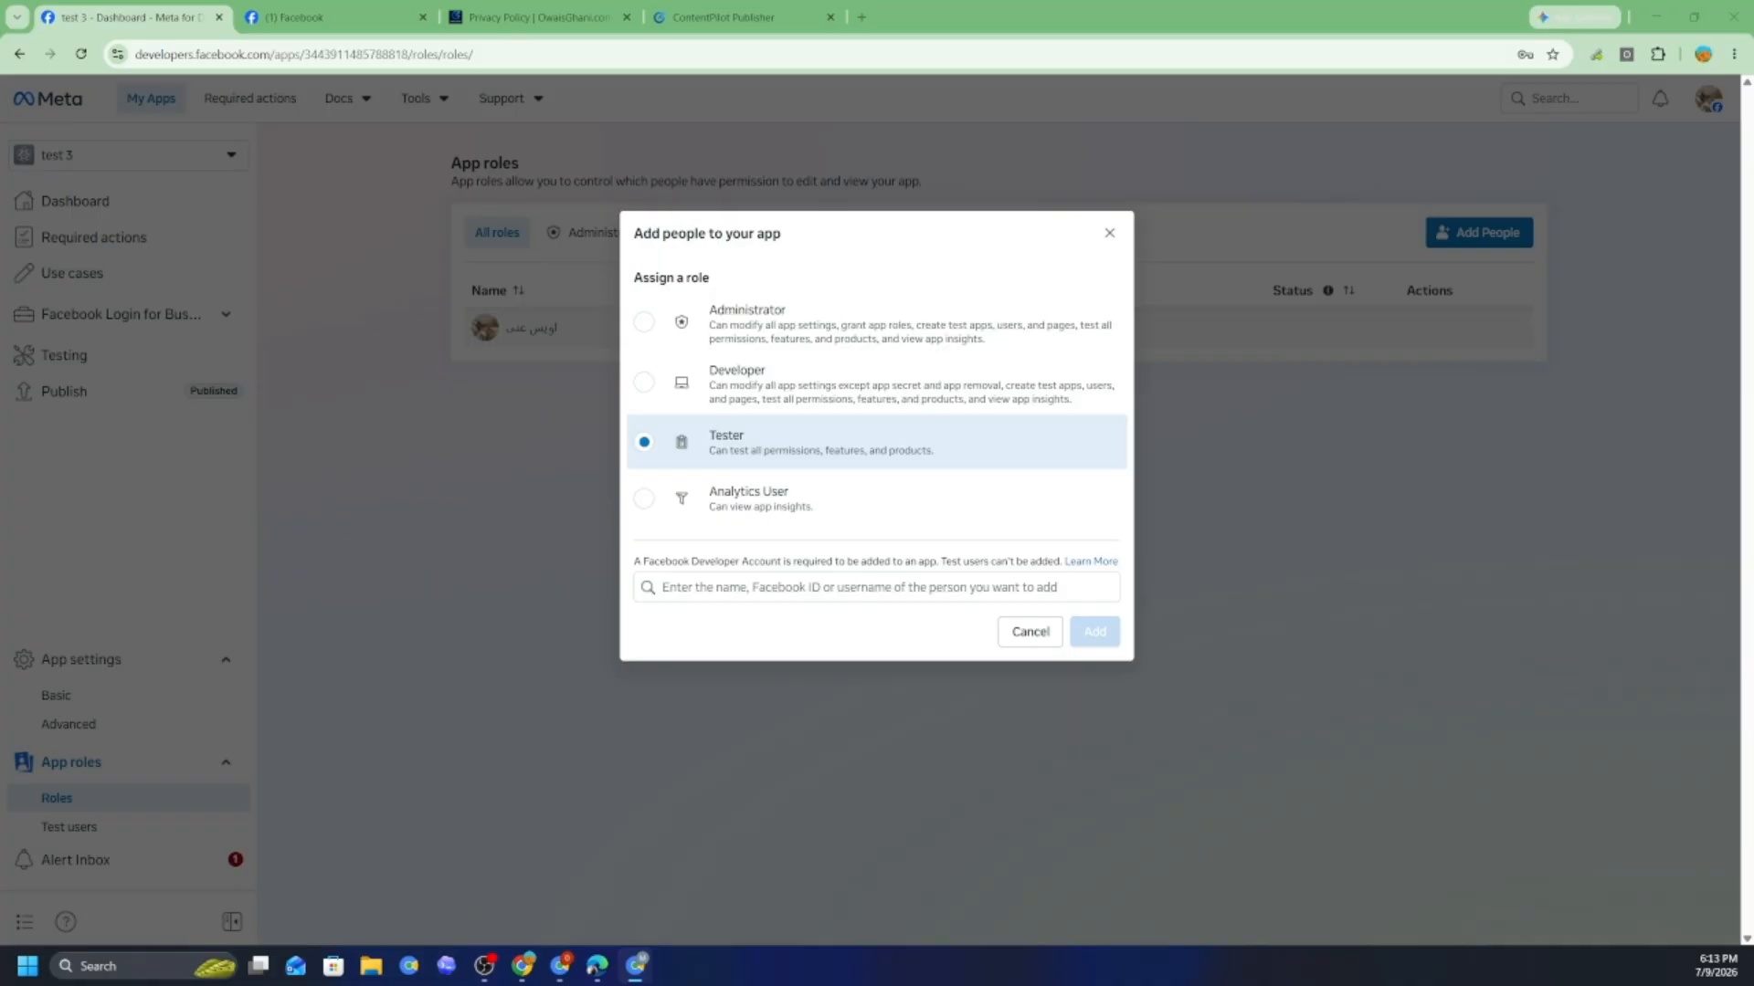
pyautogui.click(691, 586)
pyautogui.hotkey('ctrl', 'v')
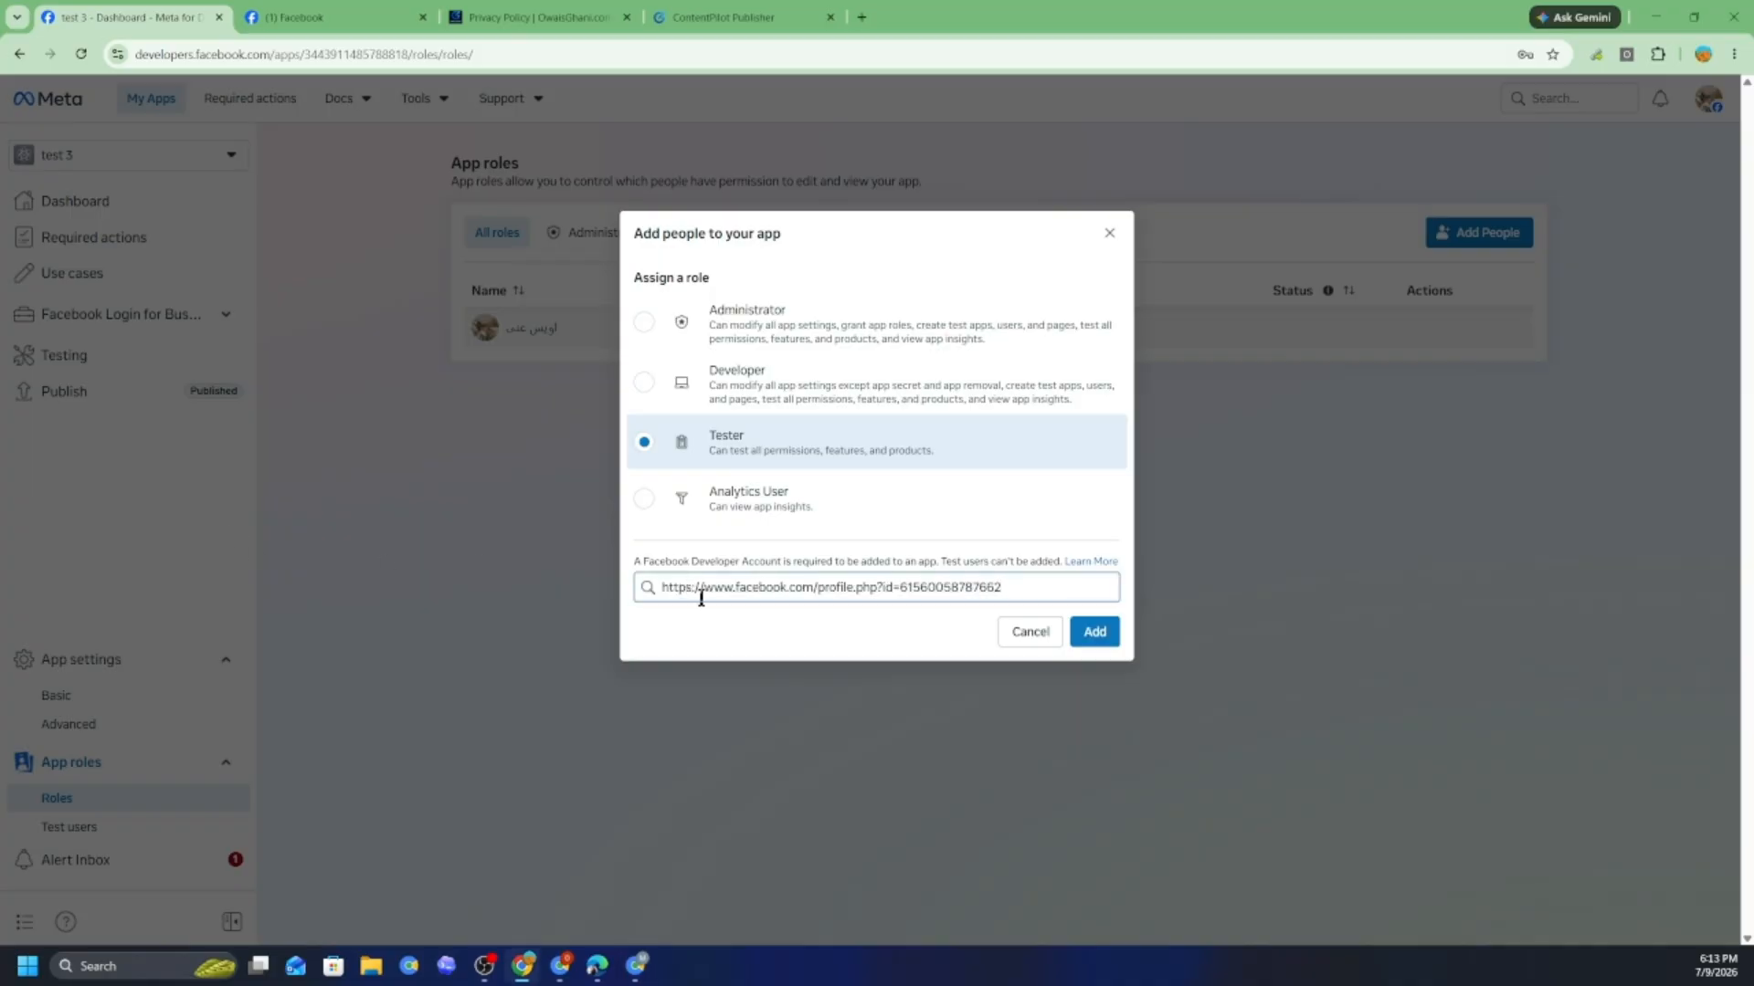
pyautogui.moveTo(900, 591); pyautogui.dragTo(627, 613)
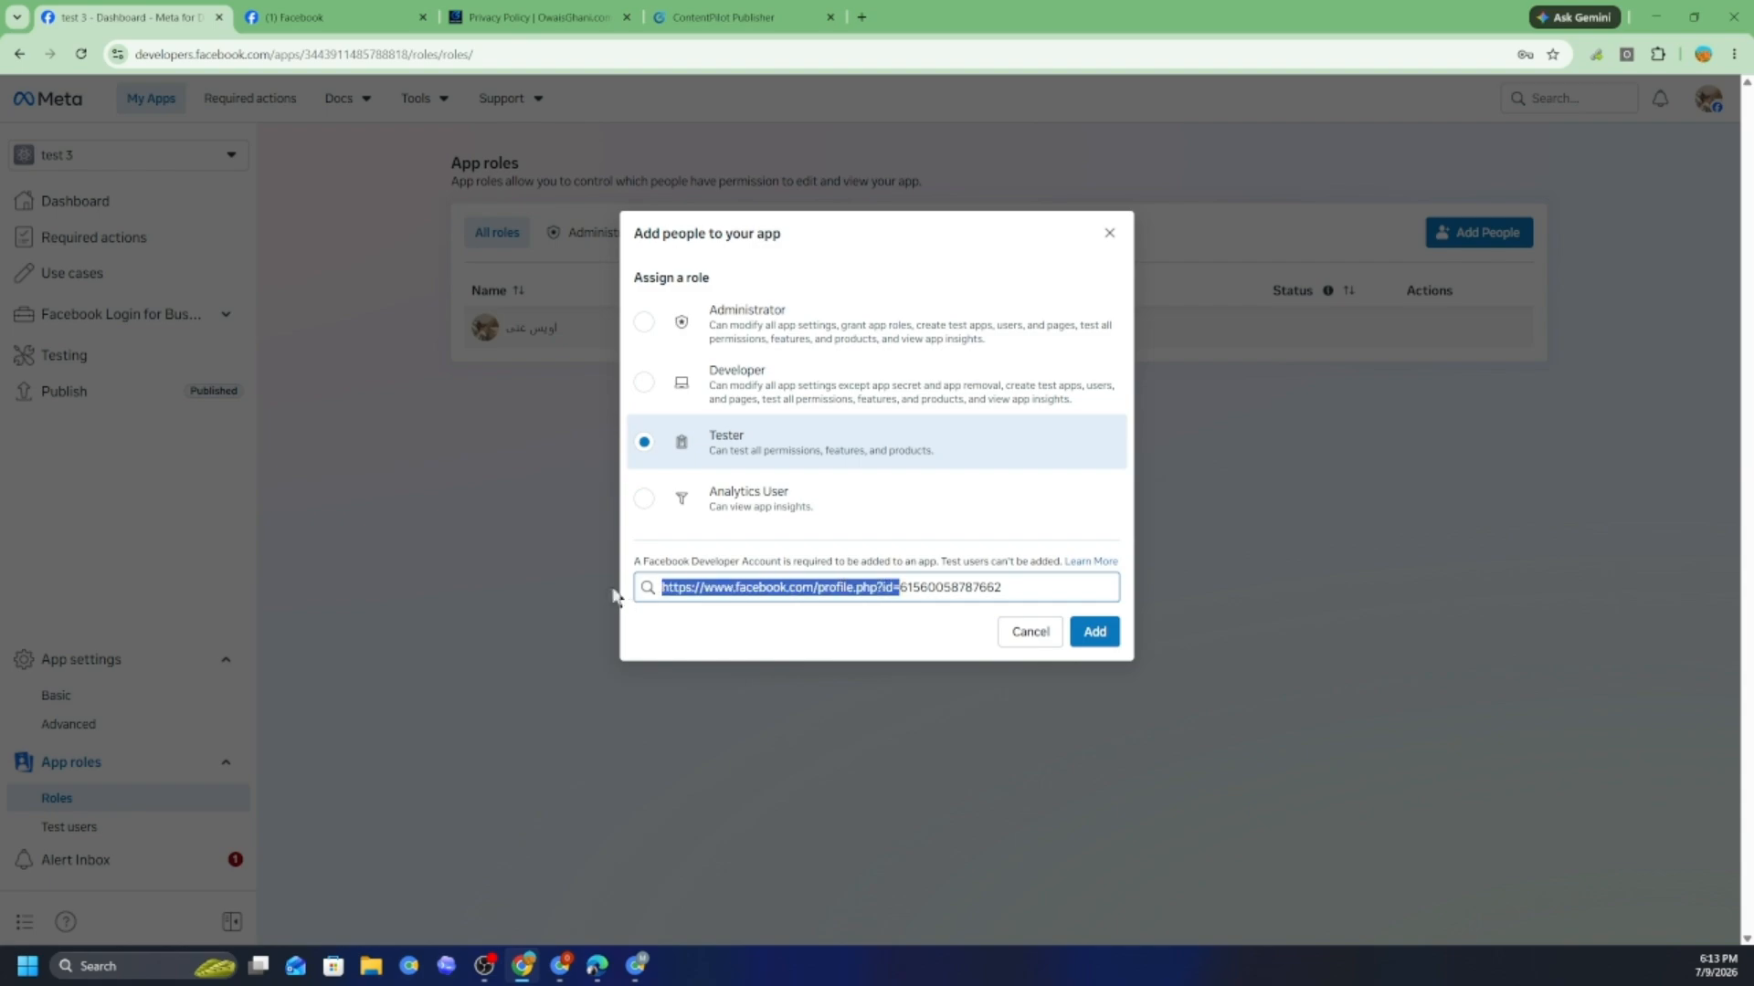
pyautogui.press('BackSpace')
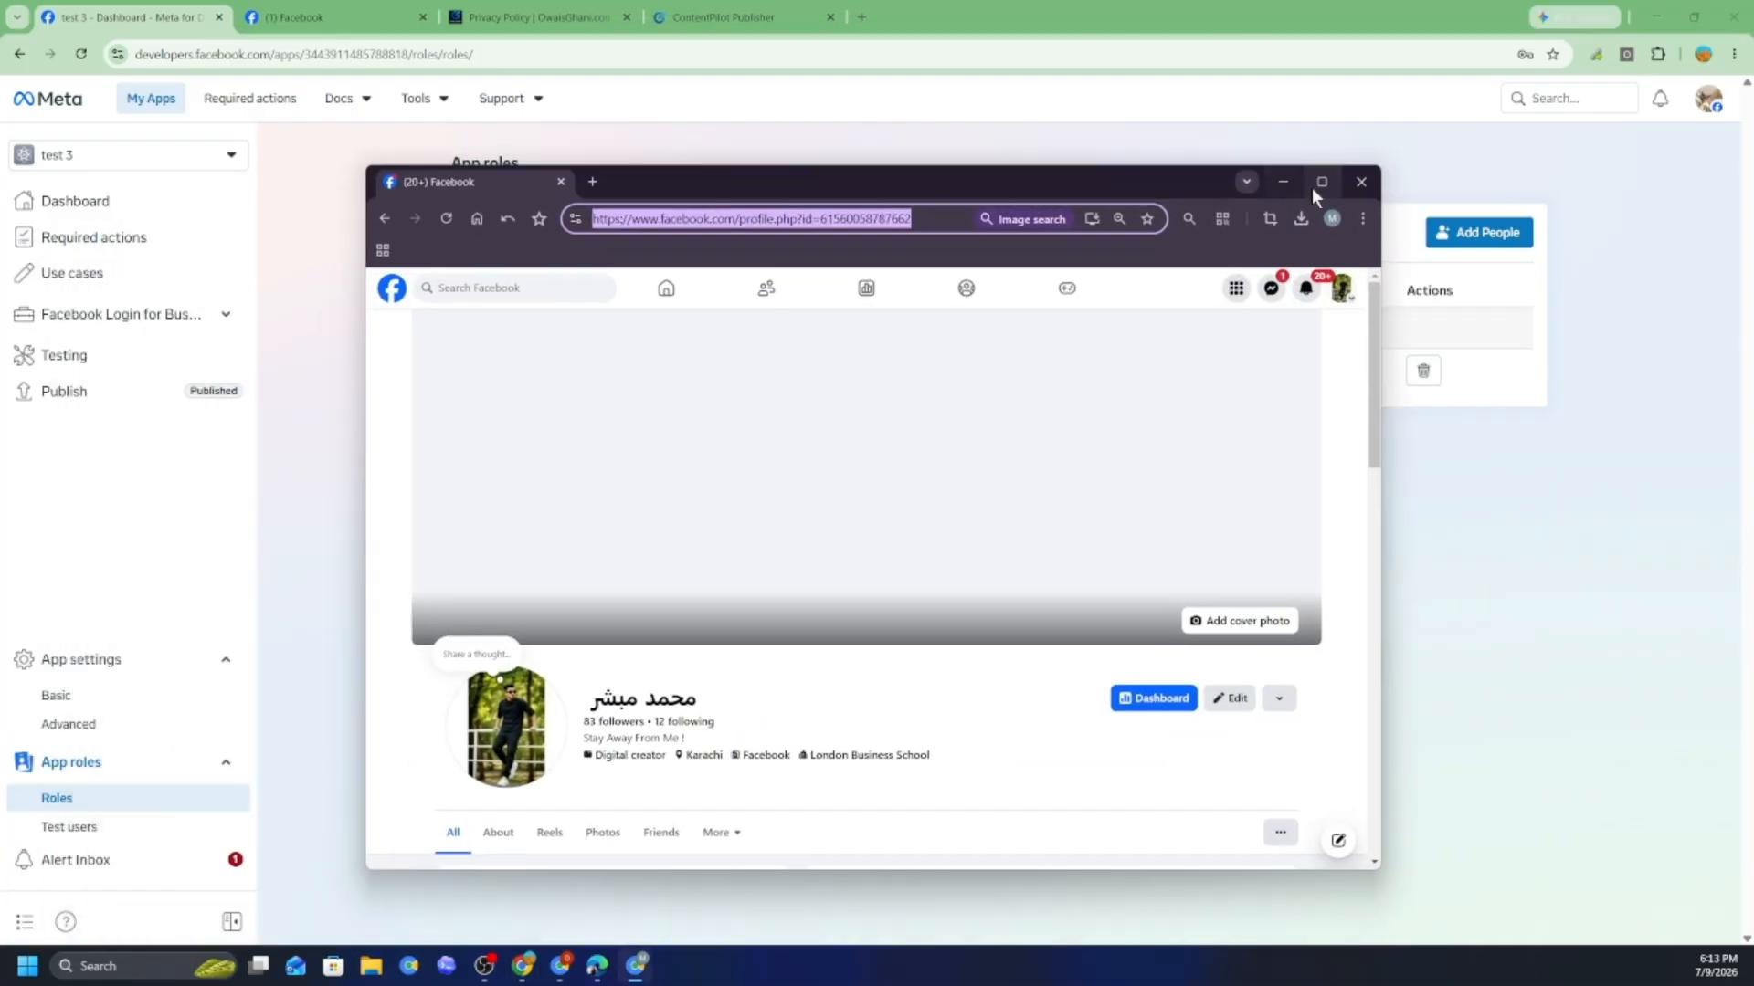
# - In the tester's Facebook account, accept the test 3 tester invitation in the Apps and websites settings
pyautogui.click(1312, 188)
pyautogui.click(1714, 124)
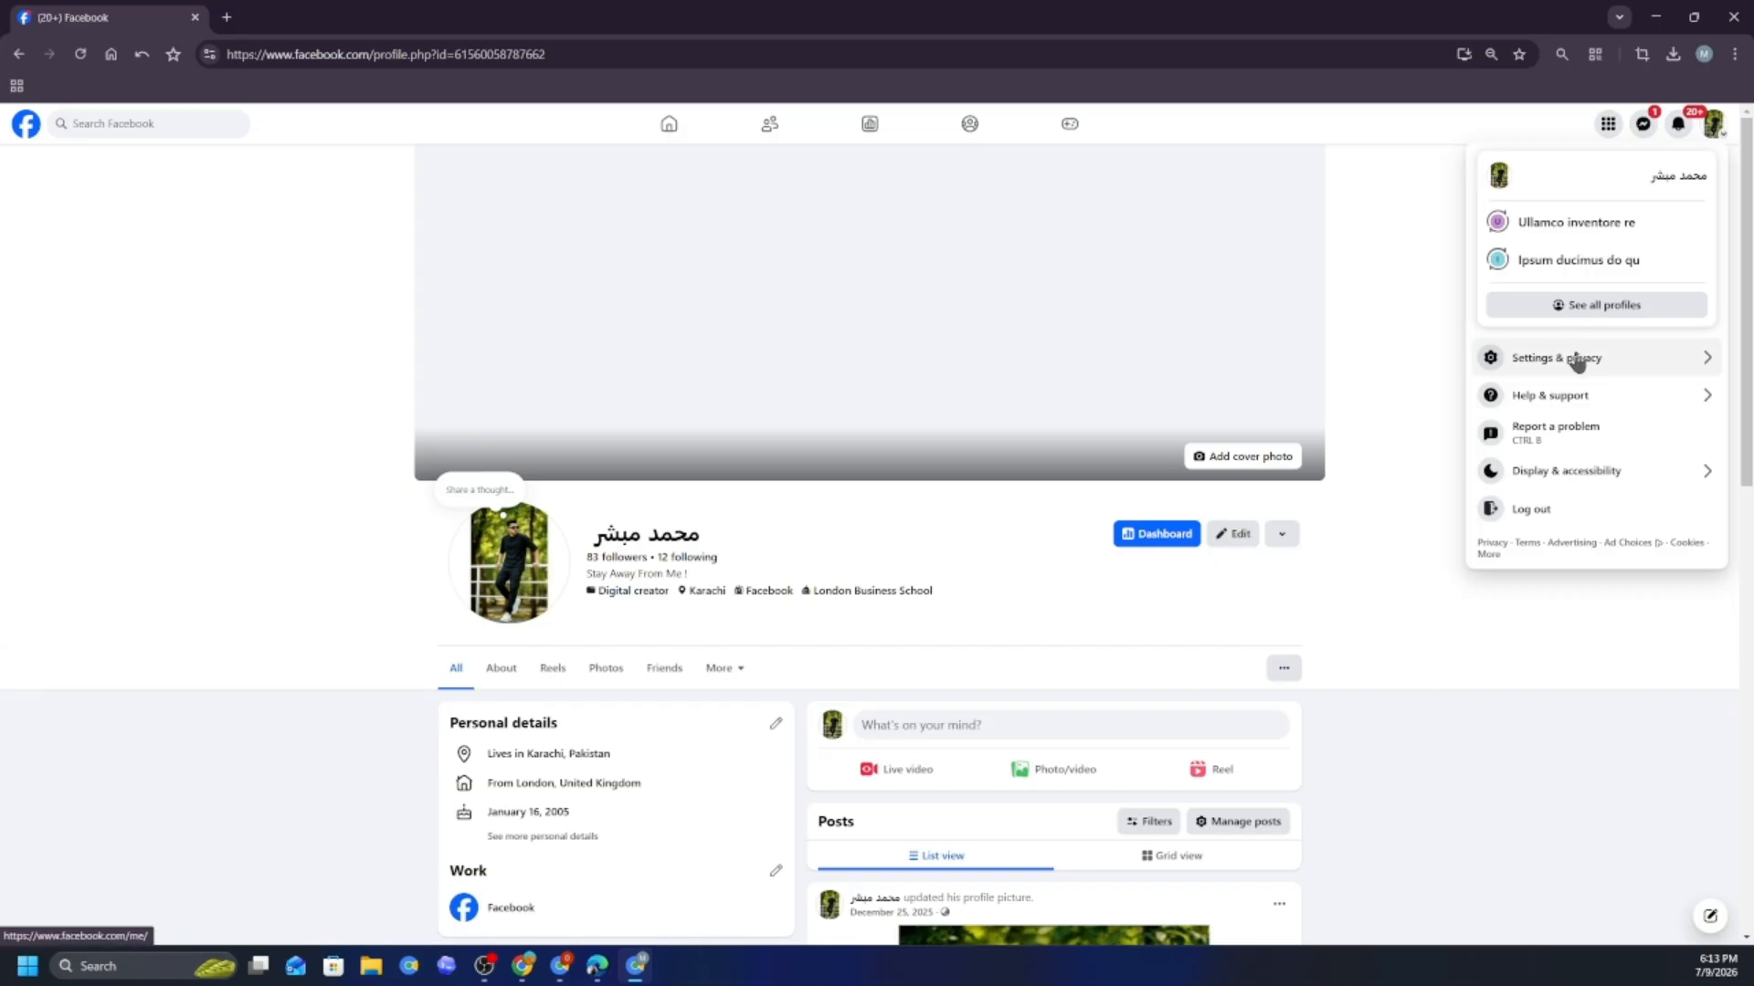
pyautogui.click(1473, 358)
pyautogui.click(1535, 215)
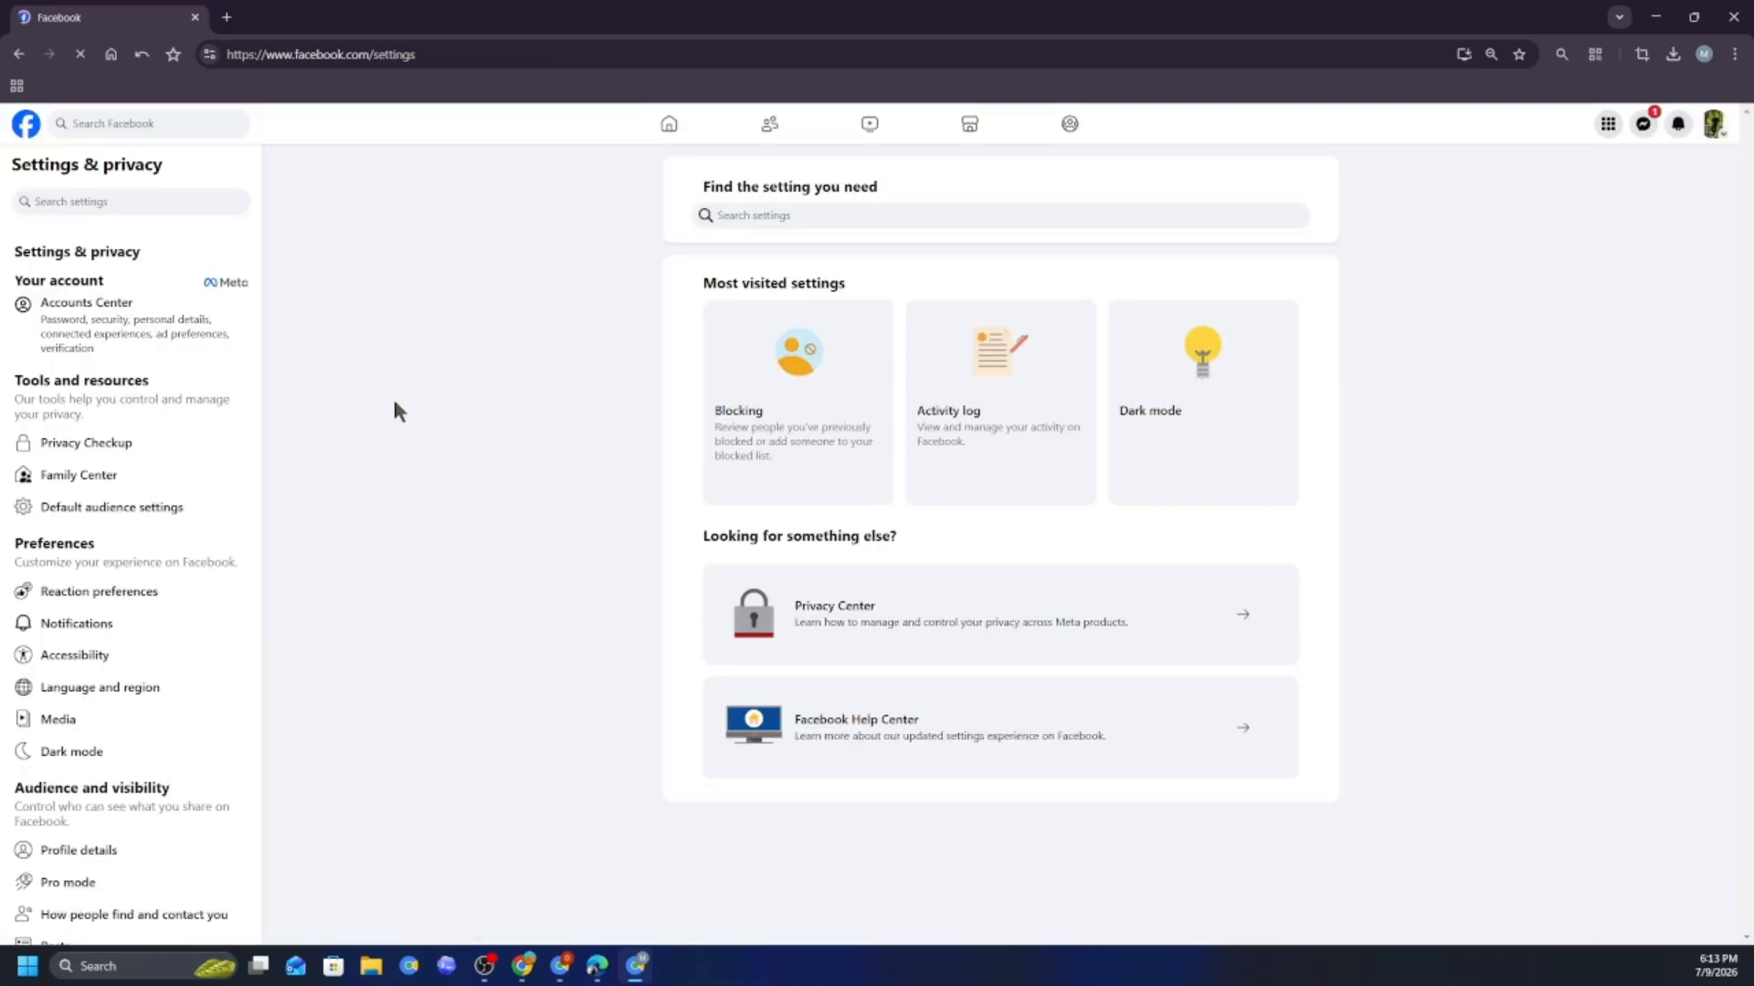
pyautogui.scroll(-10, 137, 457)
pyautogui.click(116, 627)
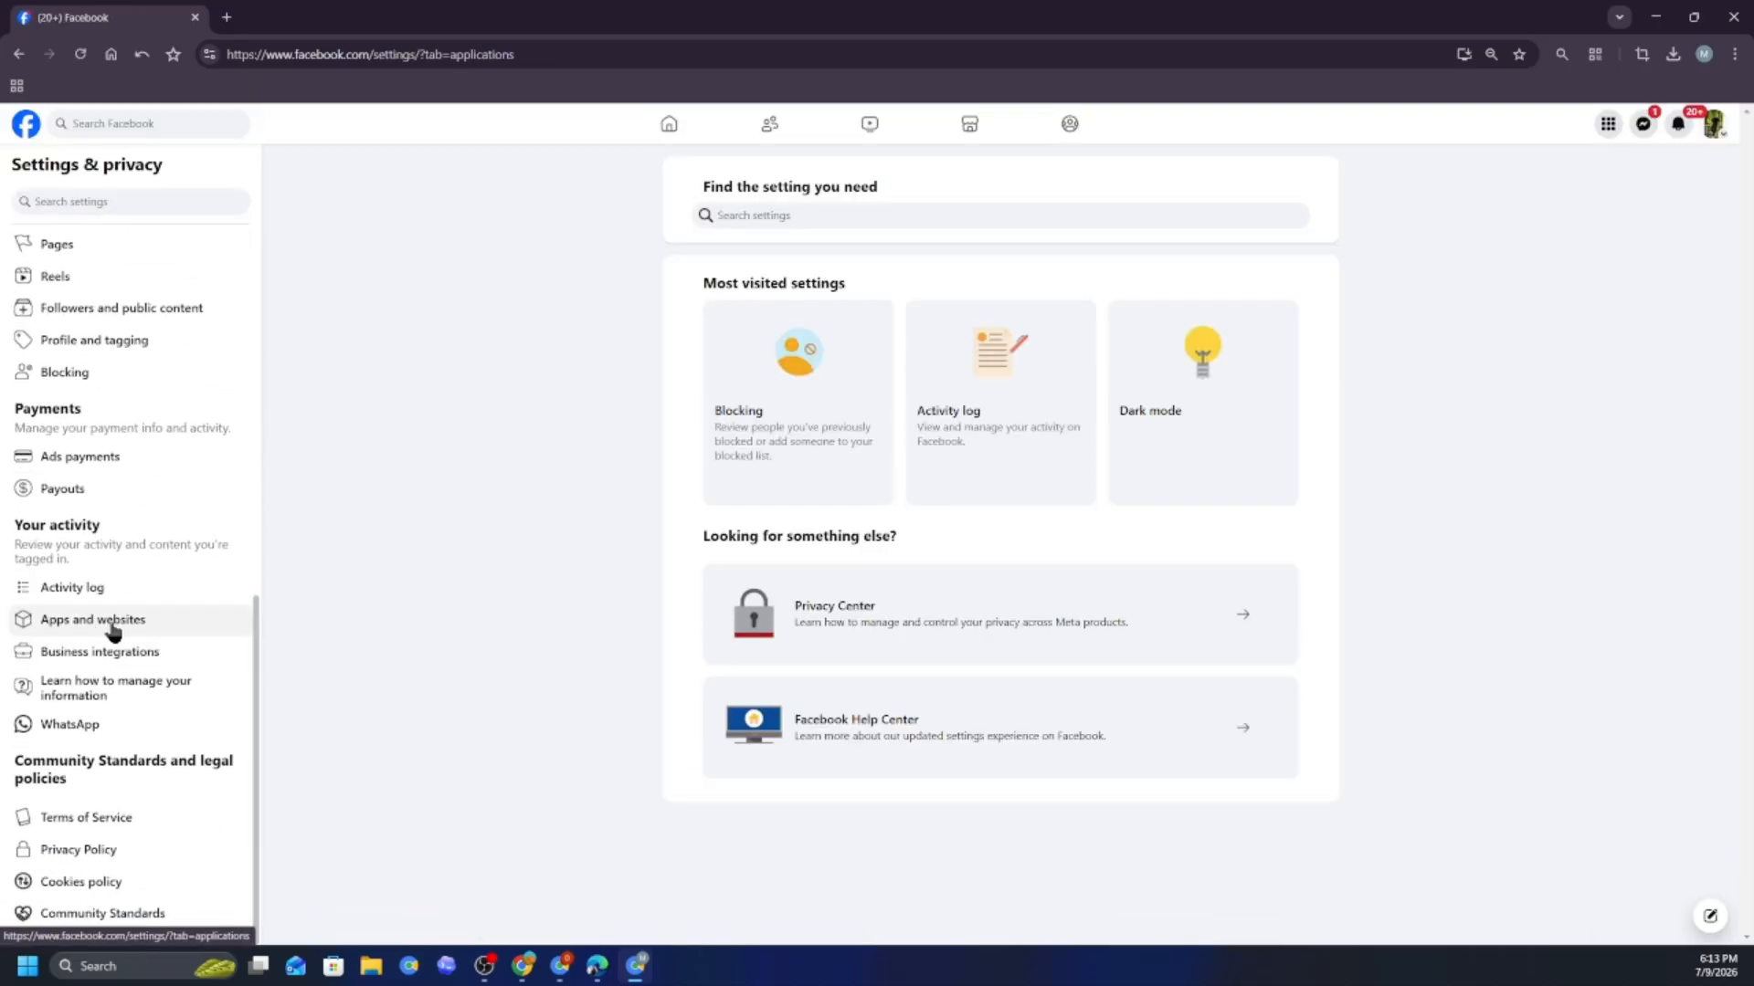
pyautogui.scroll(-2, 470, 694)
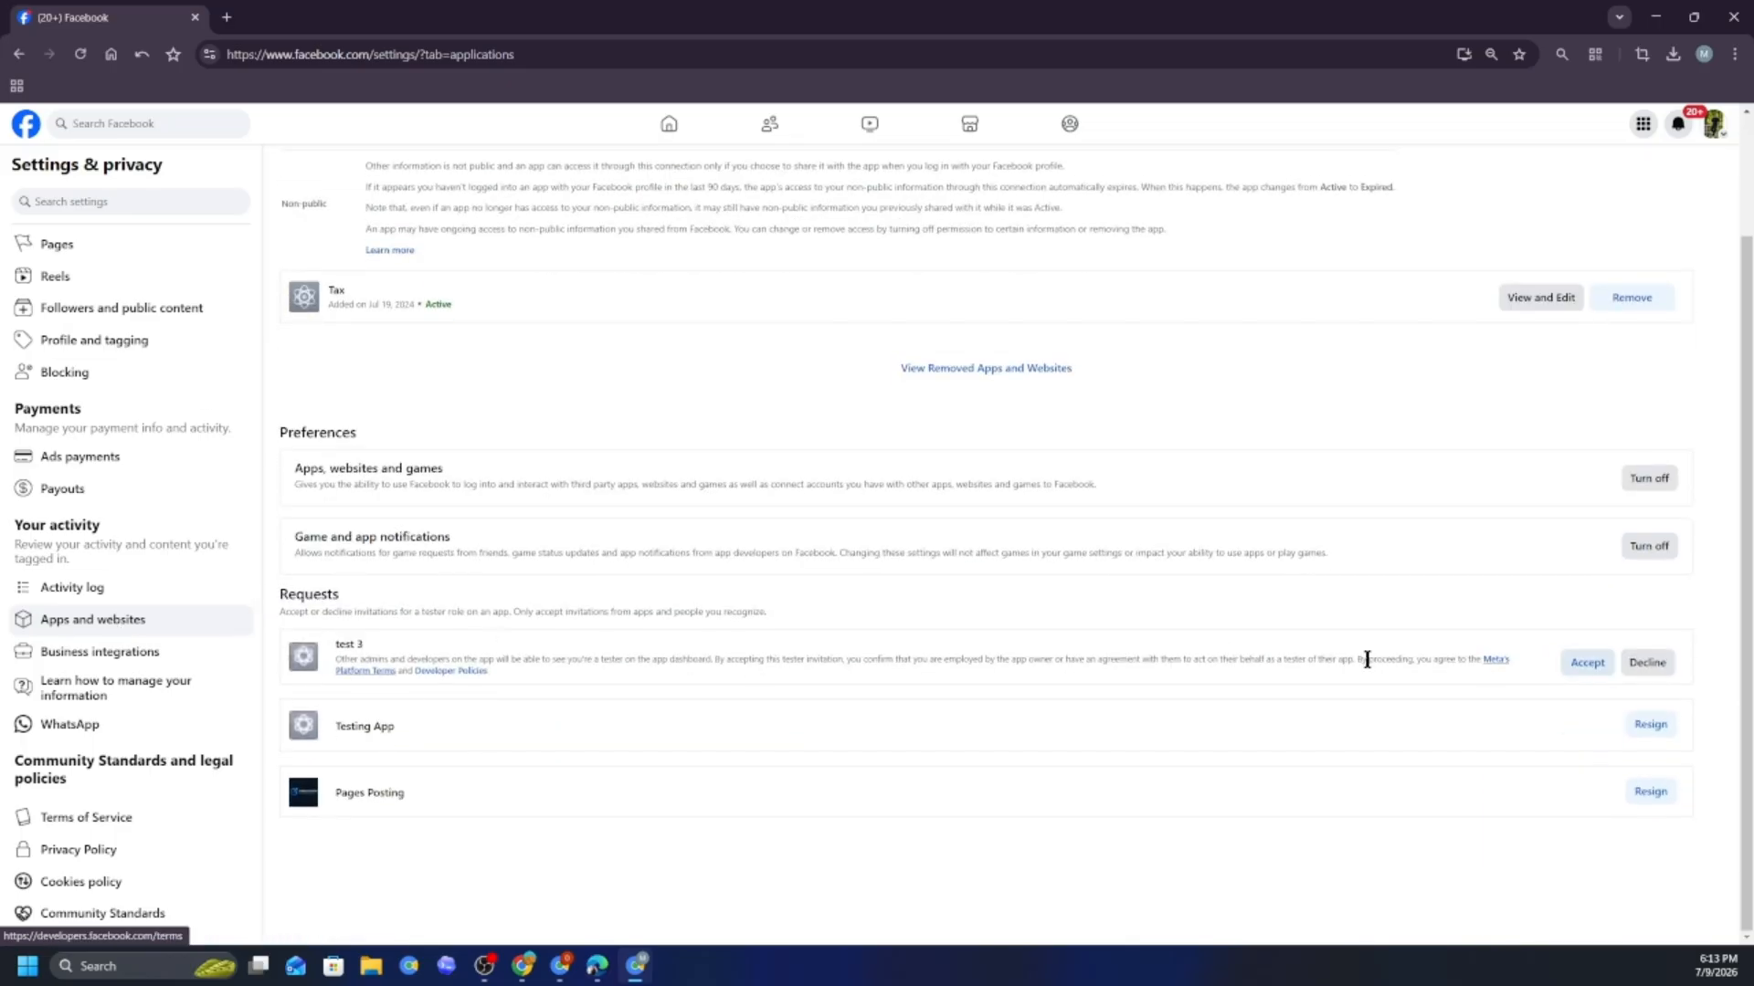
pyautogui.click(1576, 664)
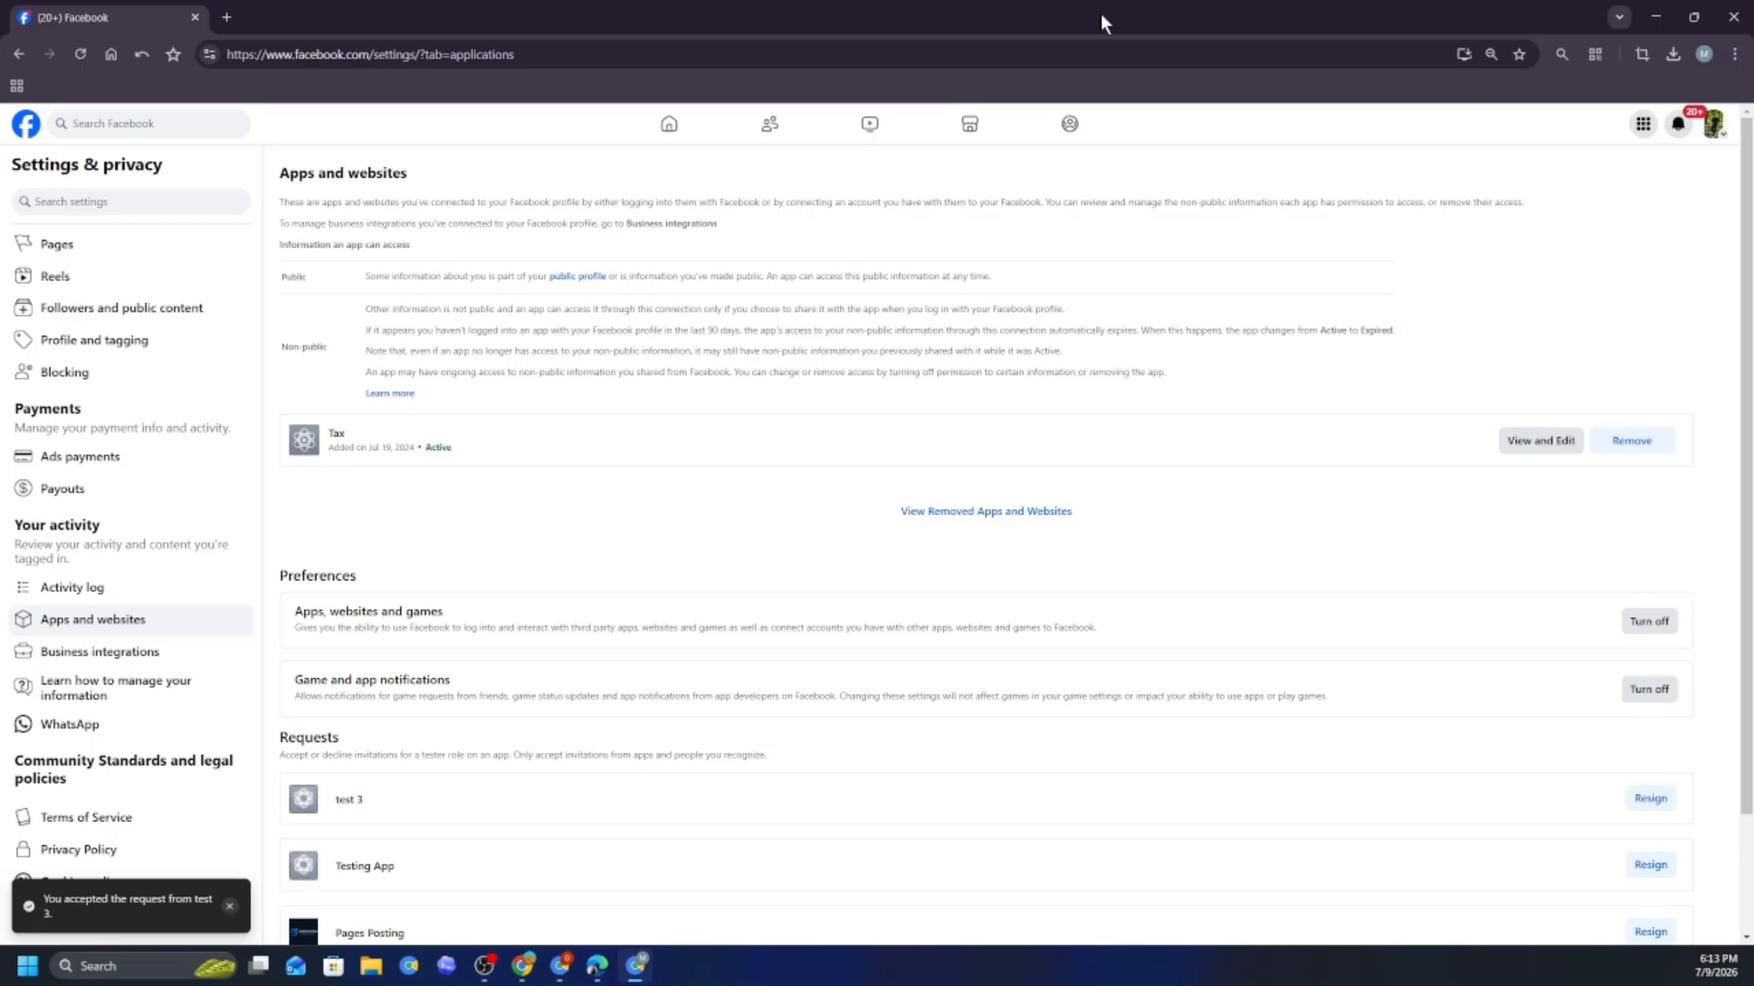
# - Move the tester's browser window aside and reload the test 3 App roles page to check the tester's status
pyautogui.moveTo(1102, 14); pyautogui.dragTo(0, 342)
pyautogui.click(81, 54)
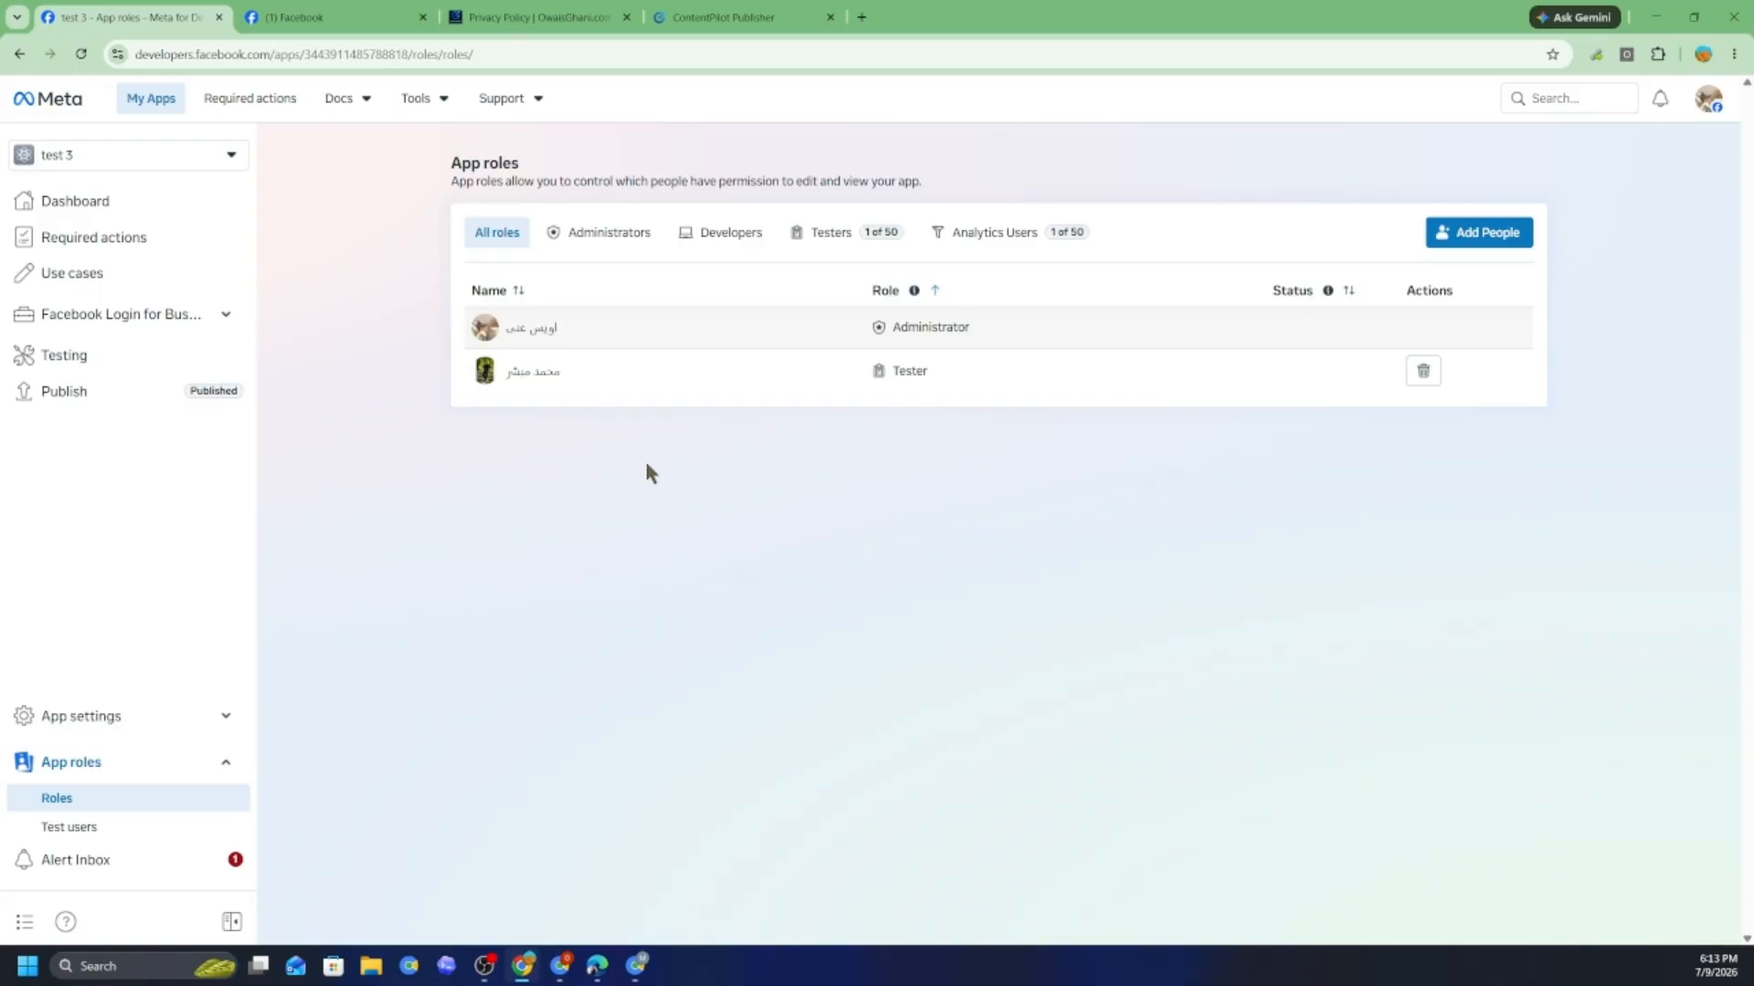
# - Bring back the tester's browser window, view the profiles in that Facebook account, and switch to ContentPilot Publisher
pyautogui.moveTo(0, 343); pyautogui.dragTo(922, 294)
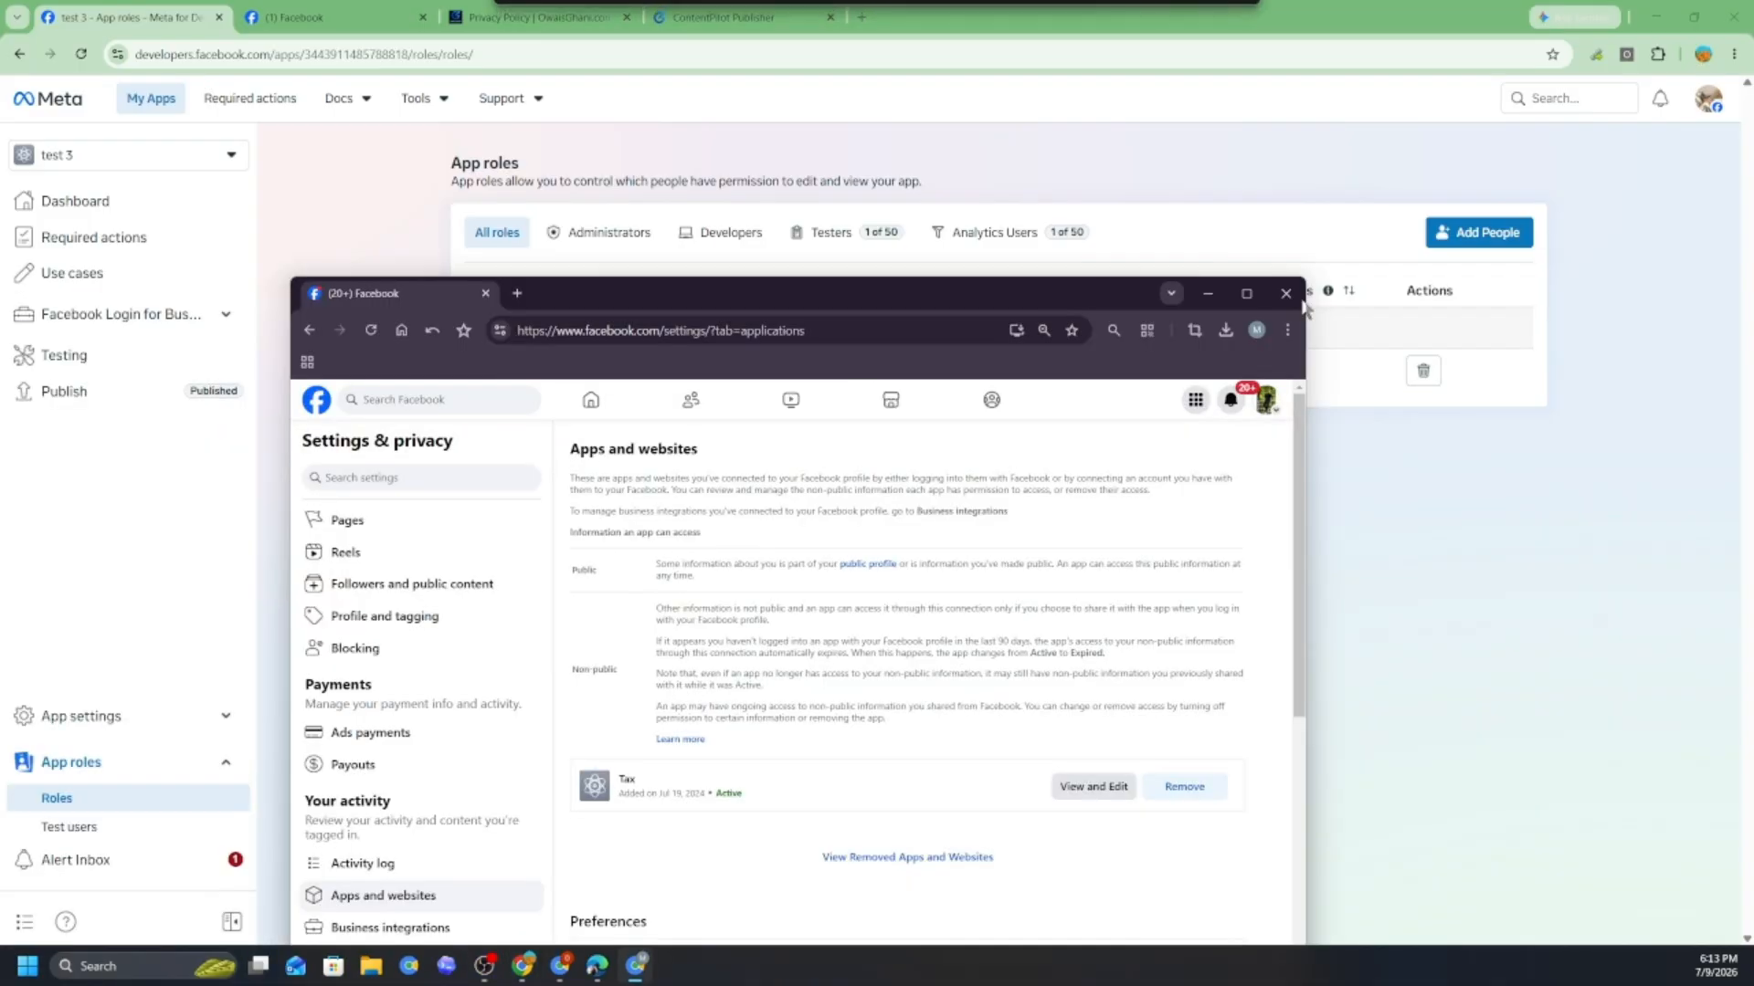
pyautogui.click(1268, 402)
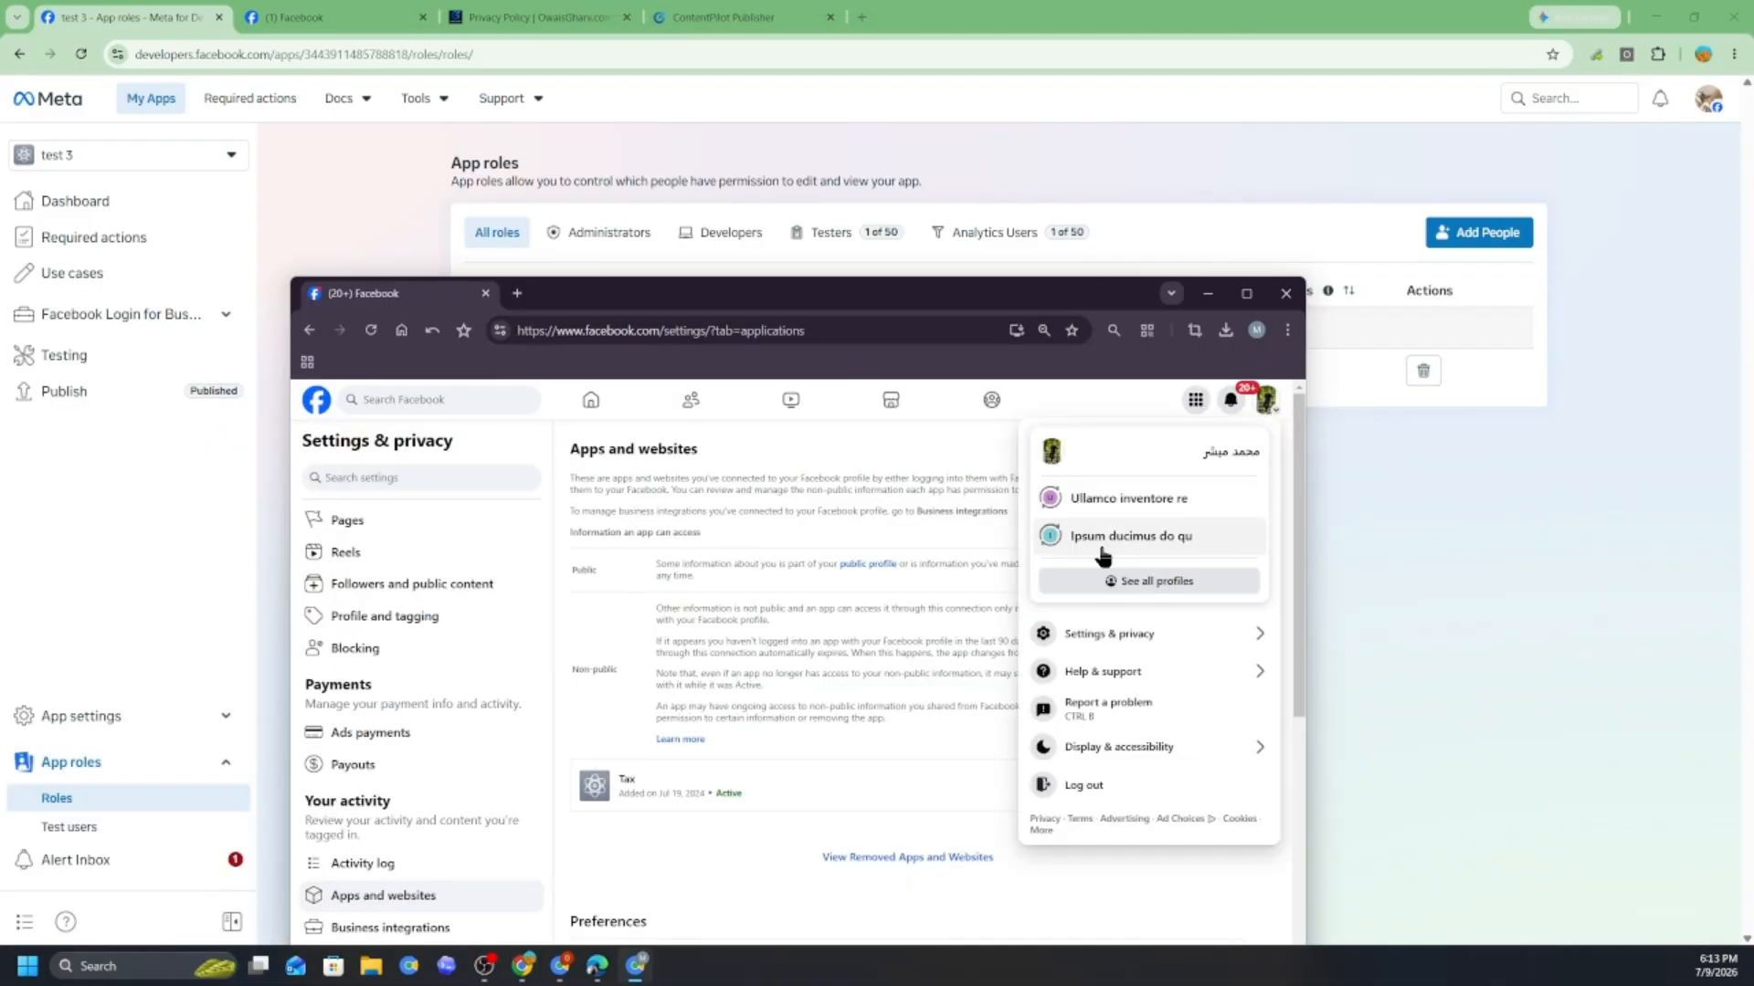
pyautogui.click(596, 966)
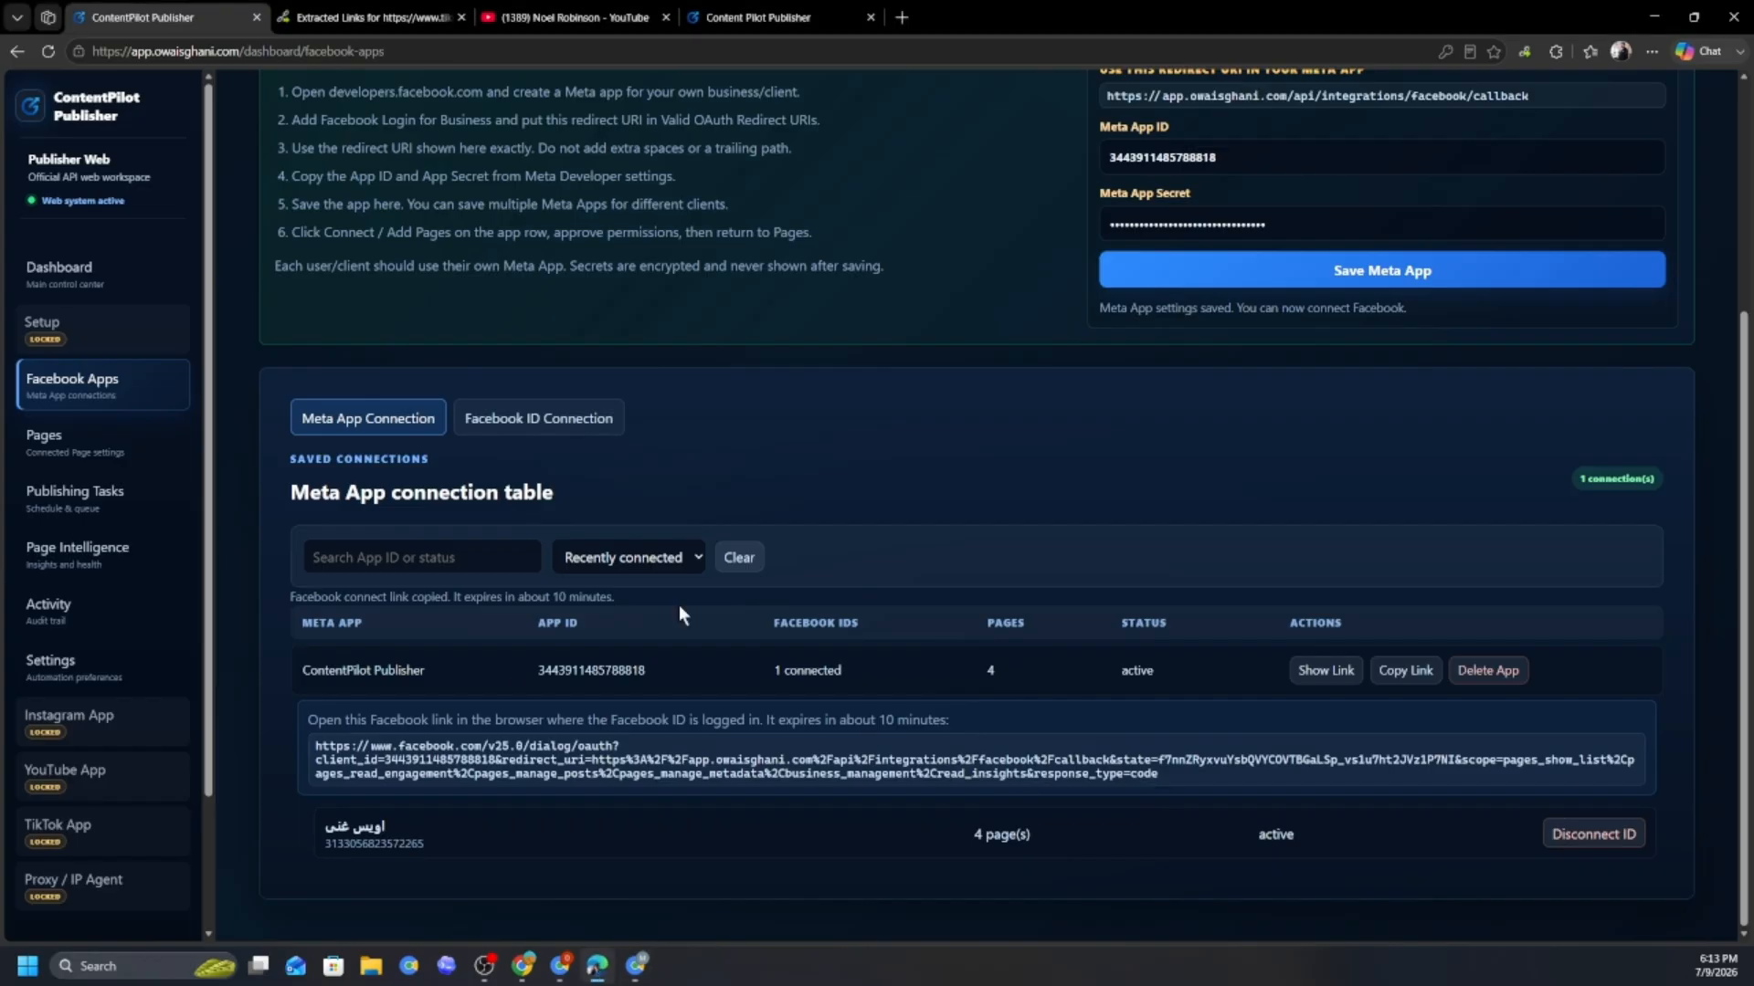
# - Generate a fresh Facebook connect link for the ContentPilot Publisher app, copy it, and open it in the tester's browser window
pyautogui.click(1399, 680)
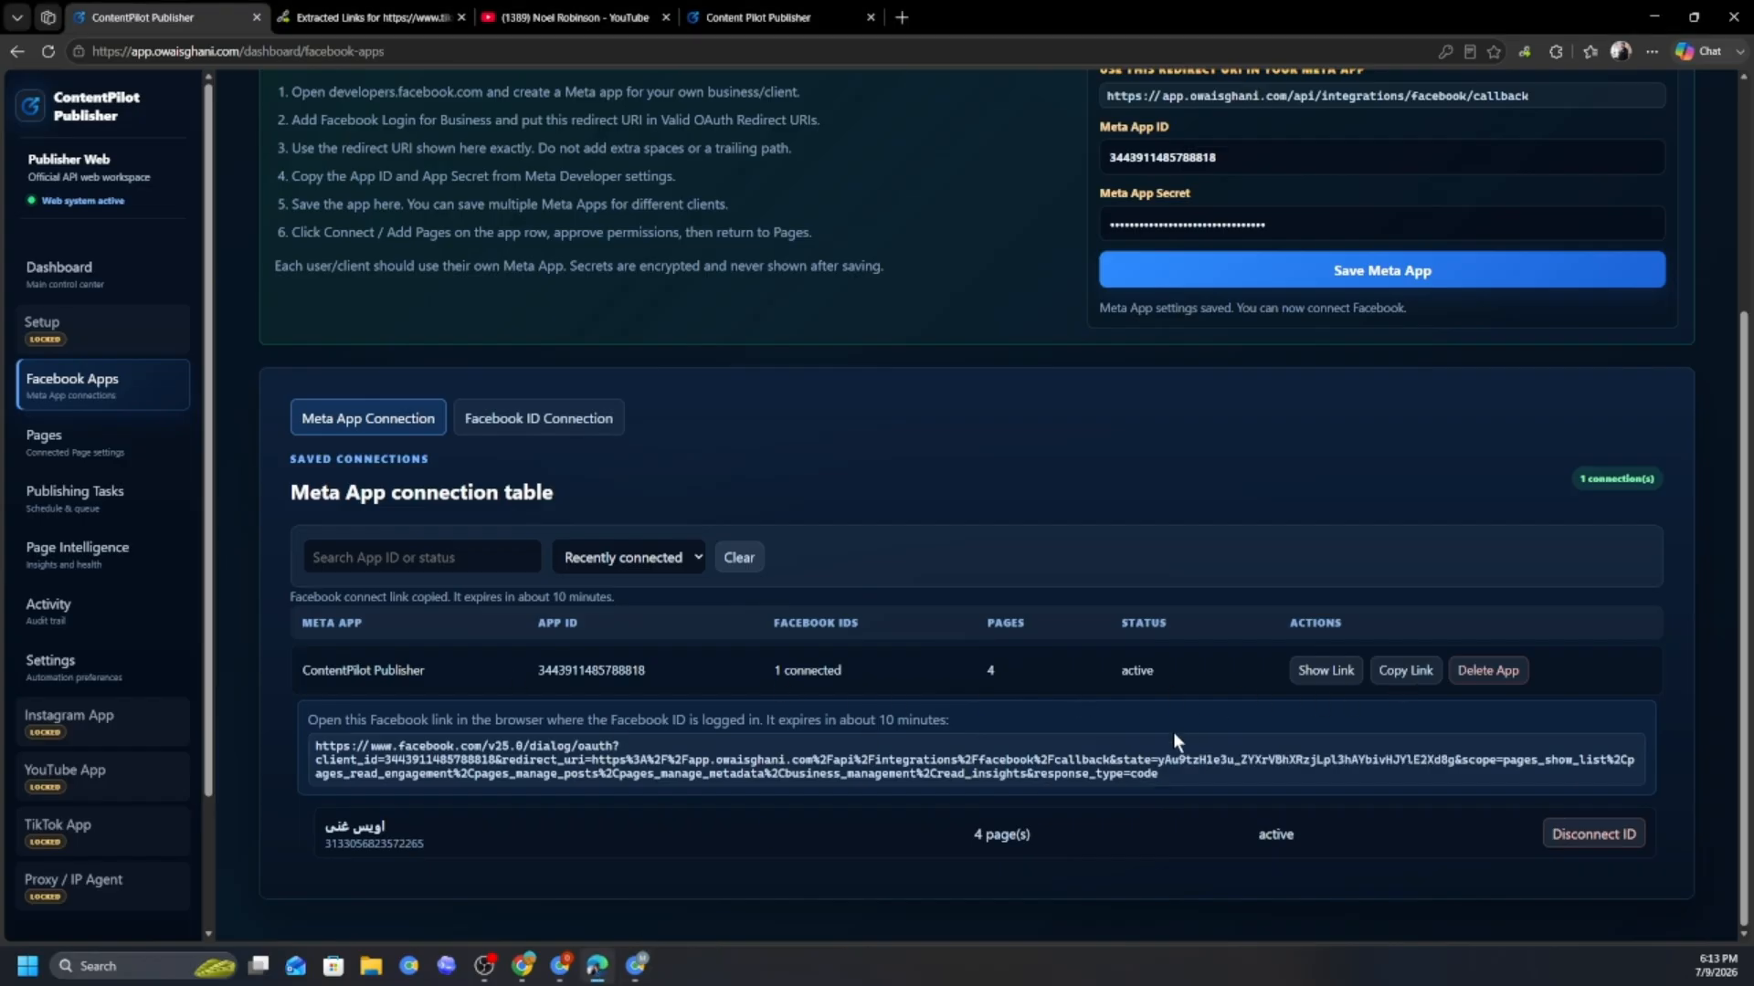
pyautogui.tripleClick(1153, 775)
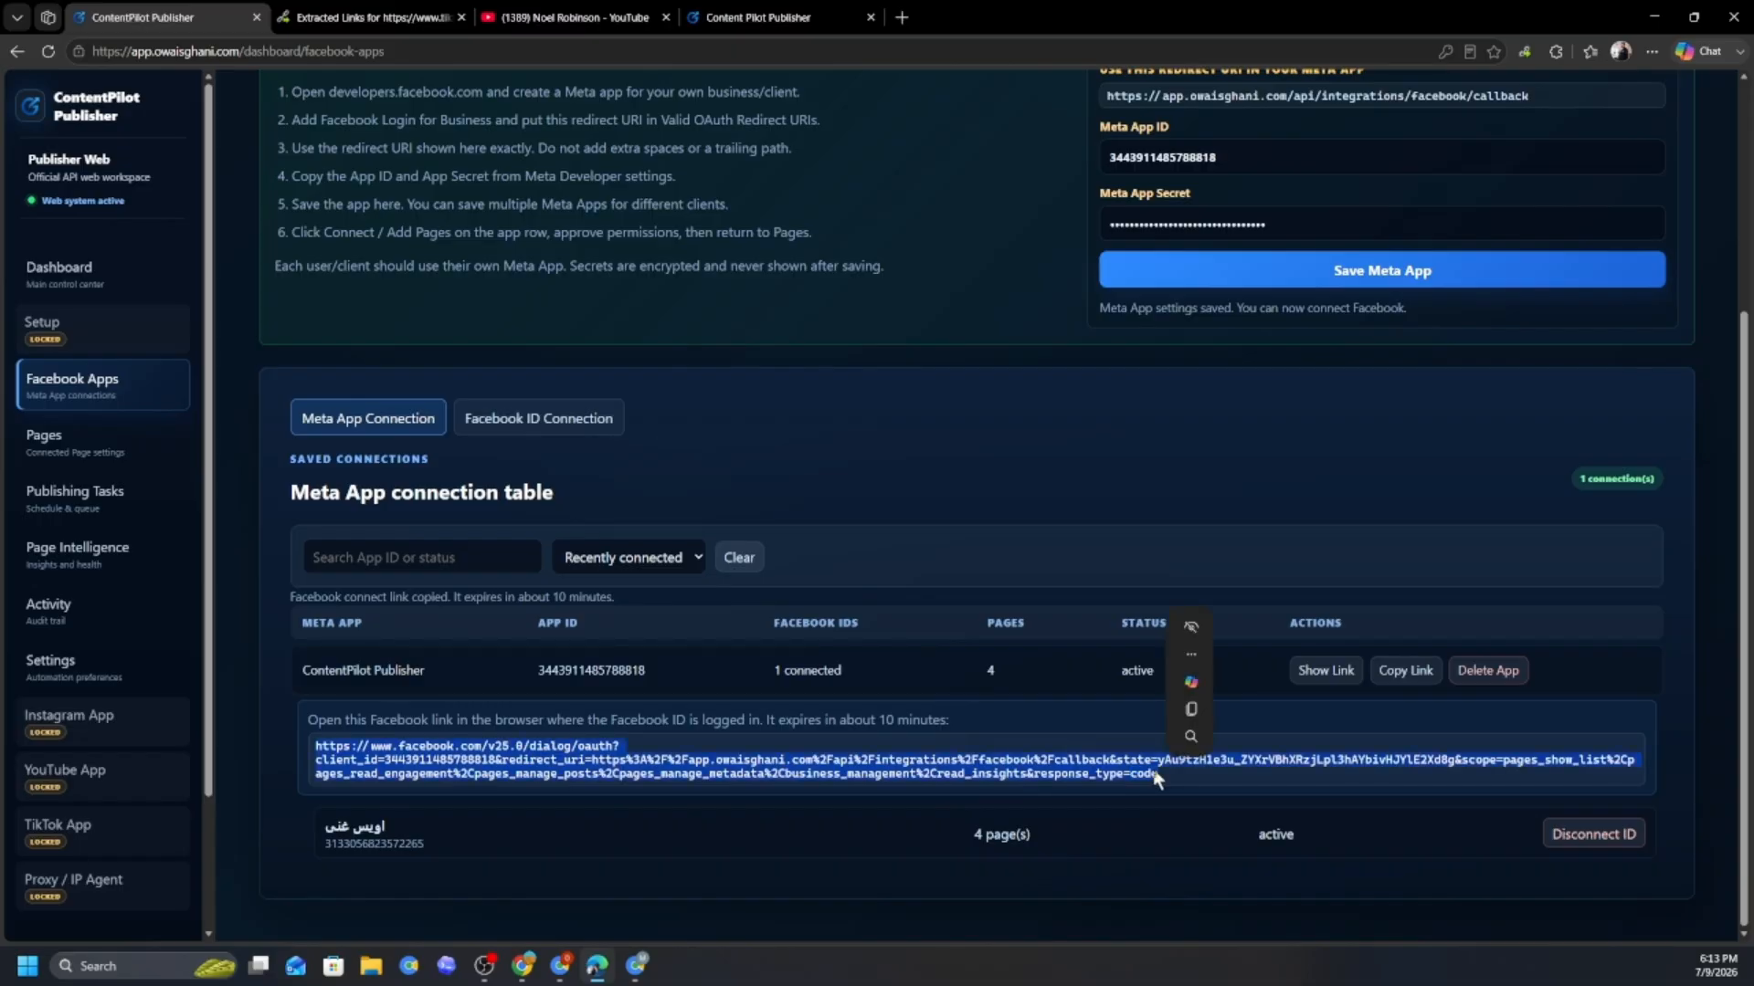
pyautogui.click(636, 966)
pyautogui.hotkey('ctrl', 't')
pyautogui.click(552, 327)
pyautogui.hotkey('ctrl', 'v')
pyautogui.press('Return')
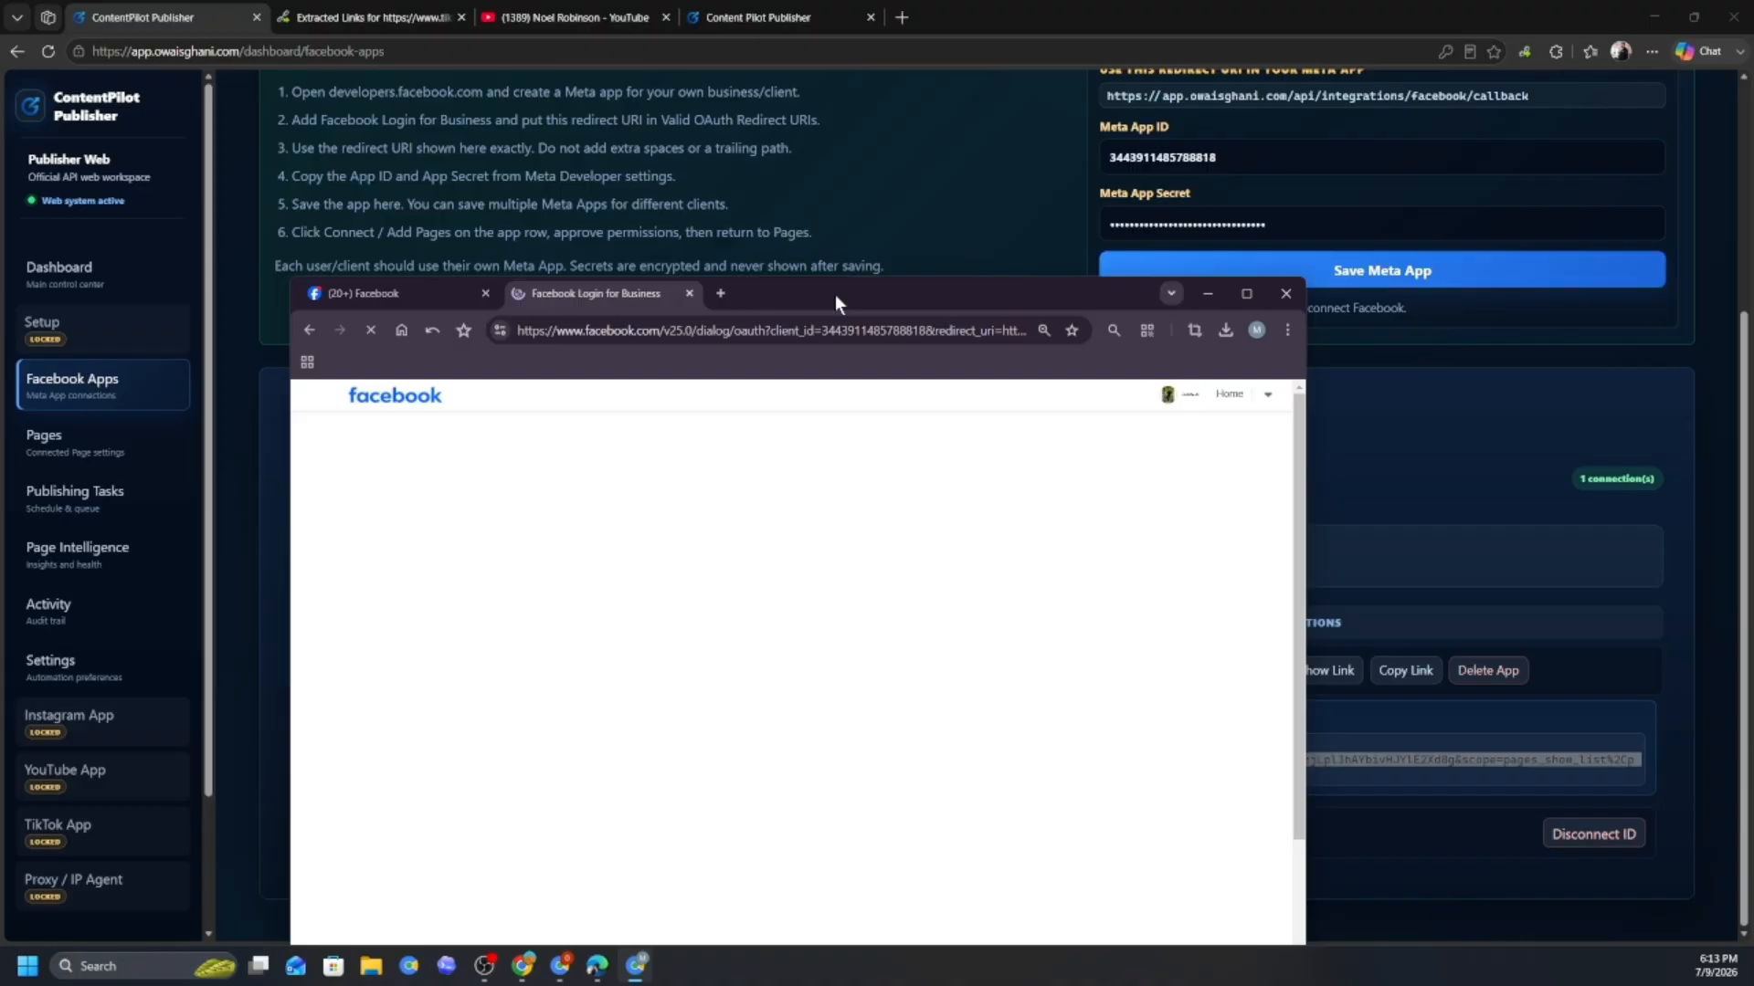
pyautogui.moveTo(834, 294); pyautogui.dragTo(869, 120)
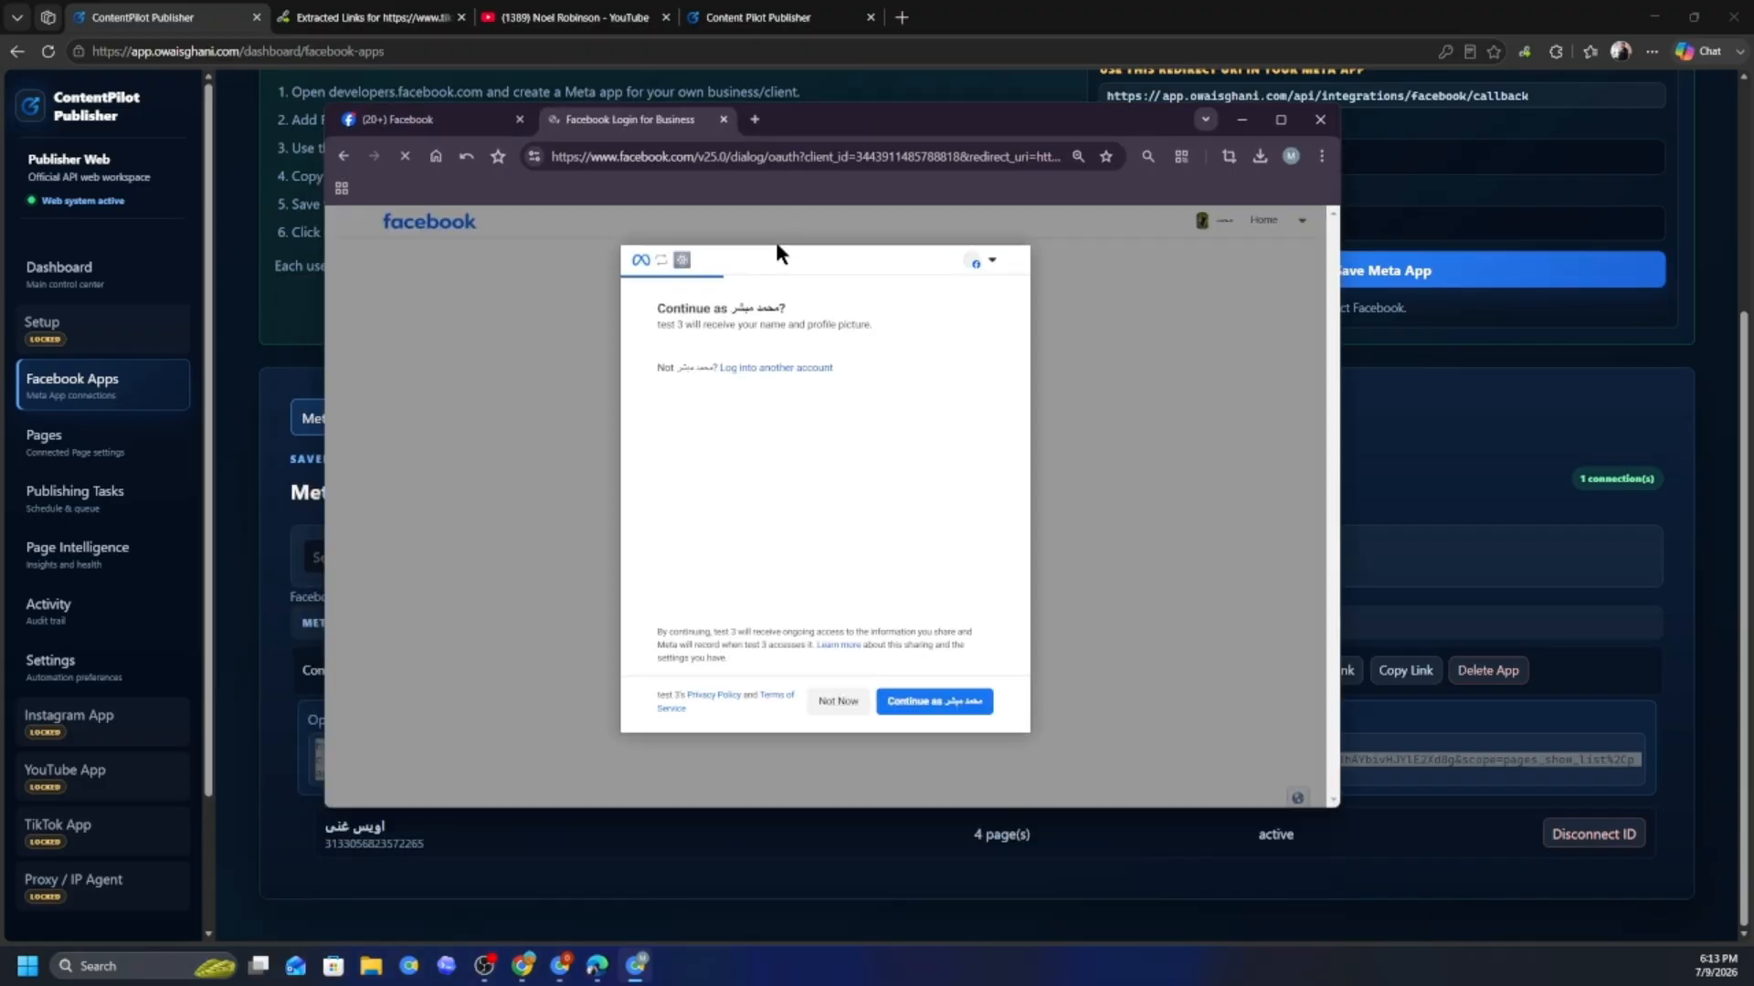
# - Authorise test 3 from the tester's account for Sample Page and all current and future Businesses, and close that browser window
pyautogui.click(965, 705)
pyautogui.scroll(-3, 804, 539)
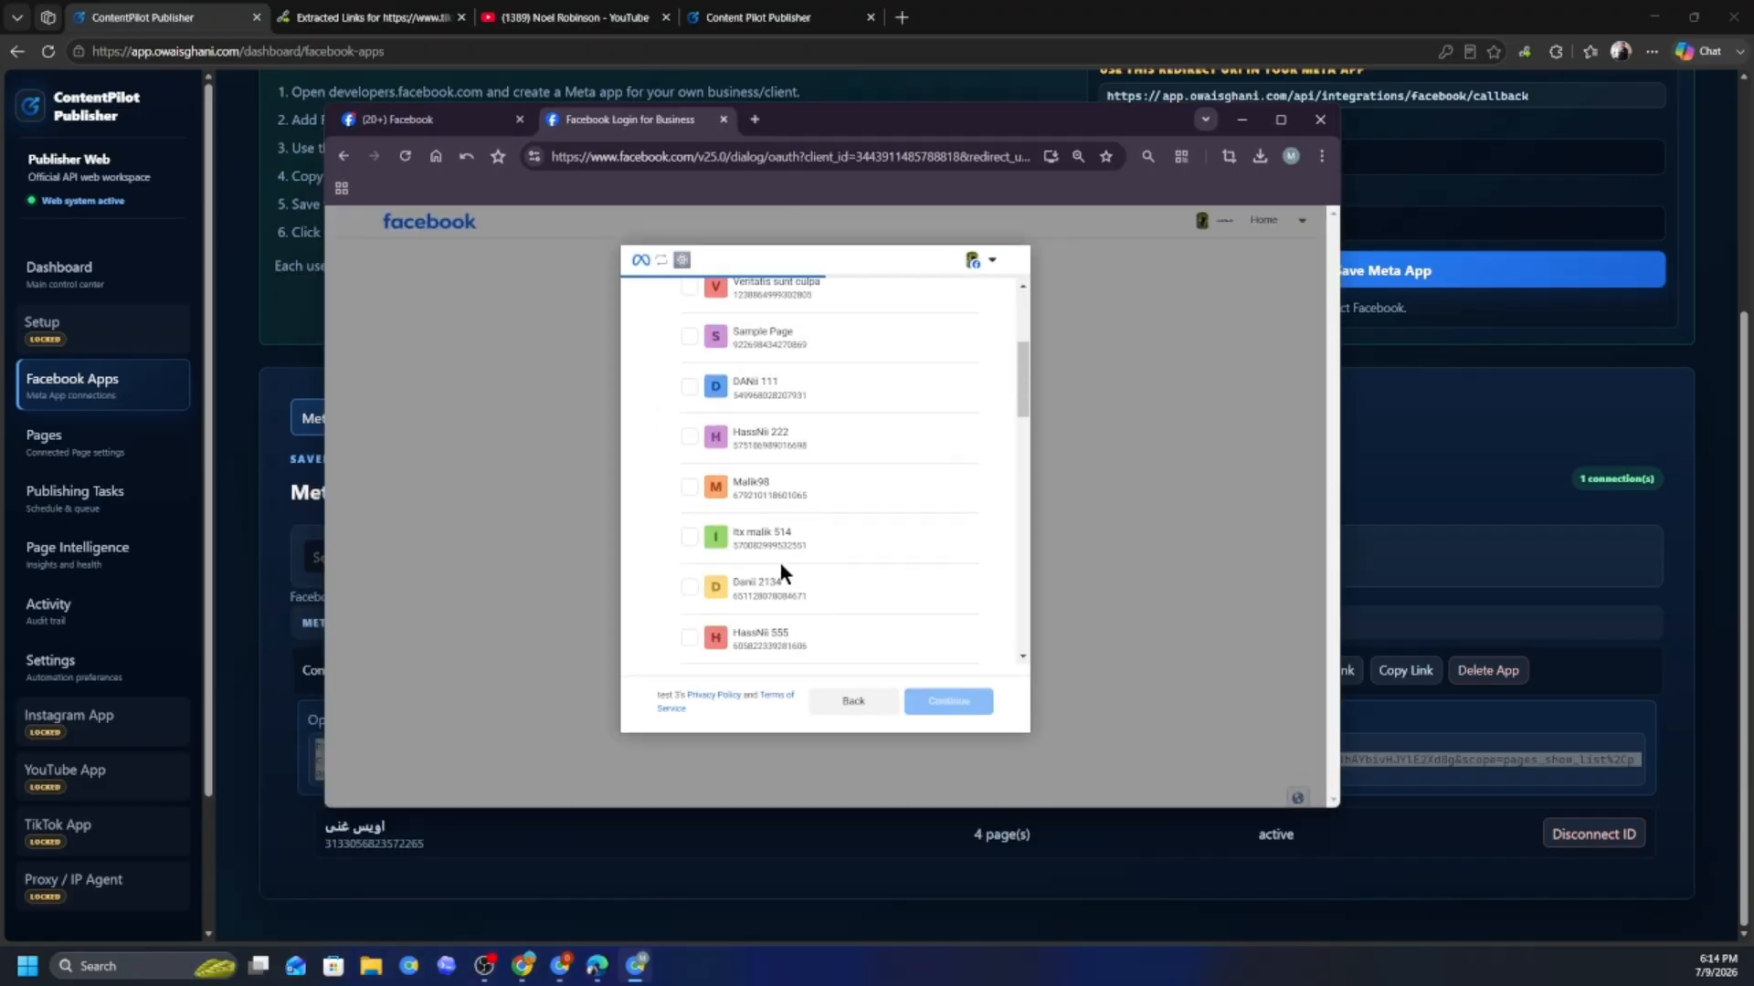
pyautogui.click(689, 337)
pyautogui.click(948, 700)
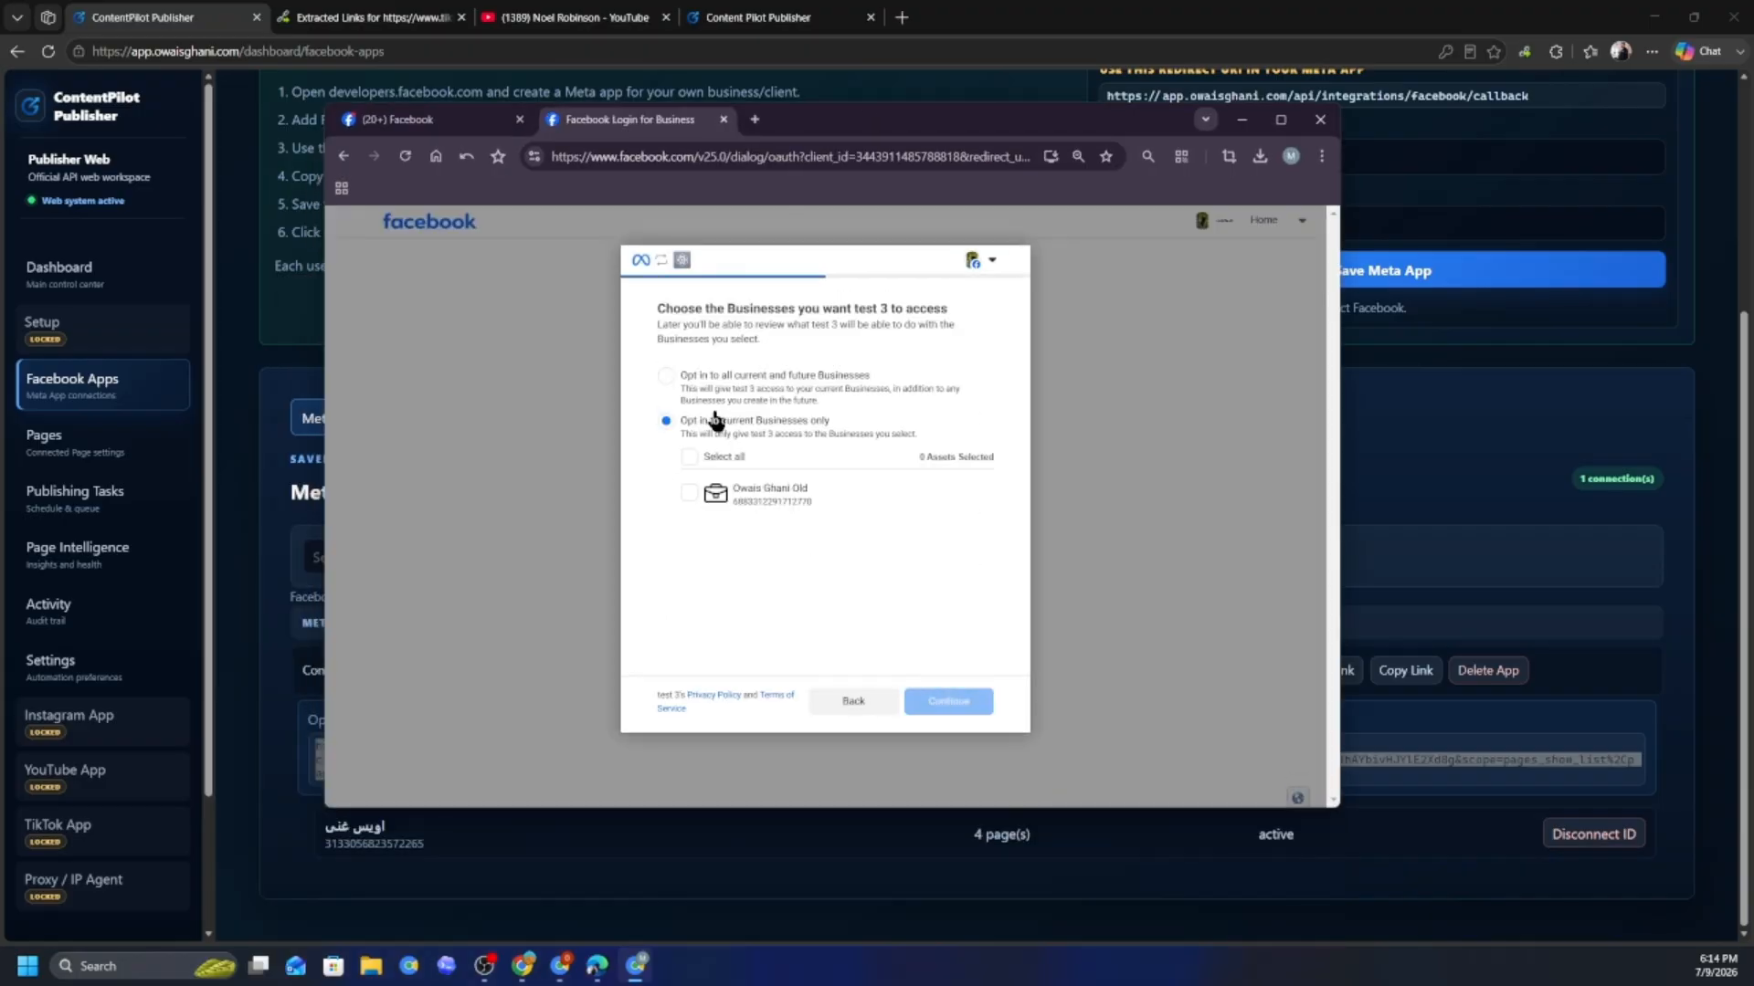
pyautogui.click(715, 393)
pyautogui.click(950, 701)
pyautogui.click(953, 703)
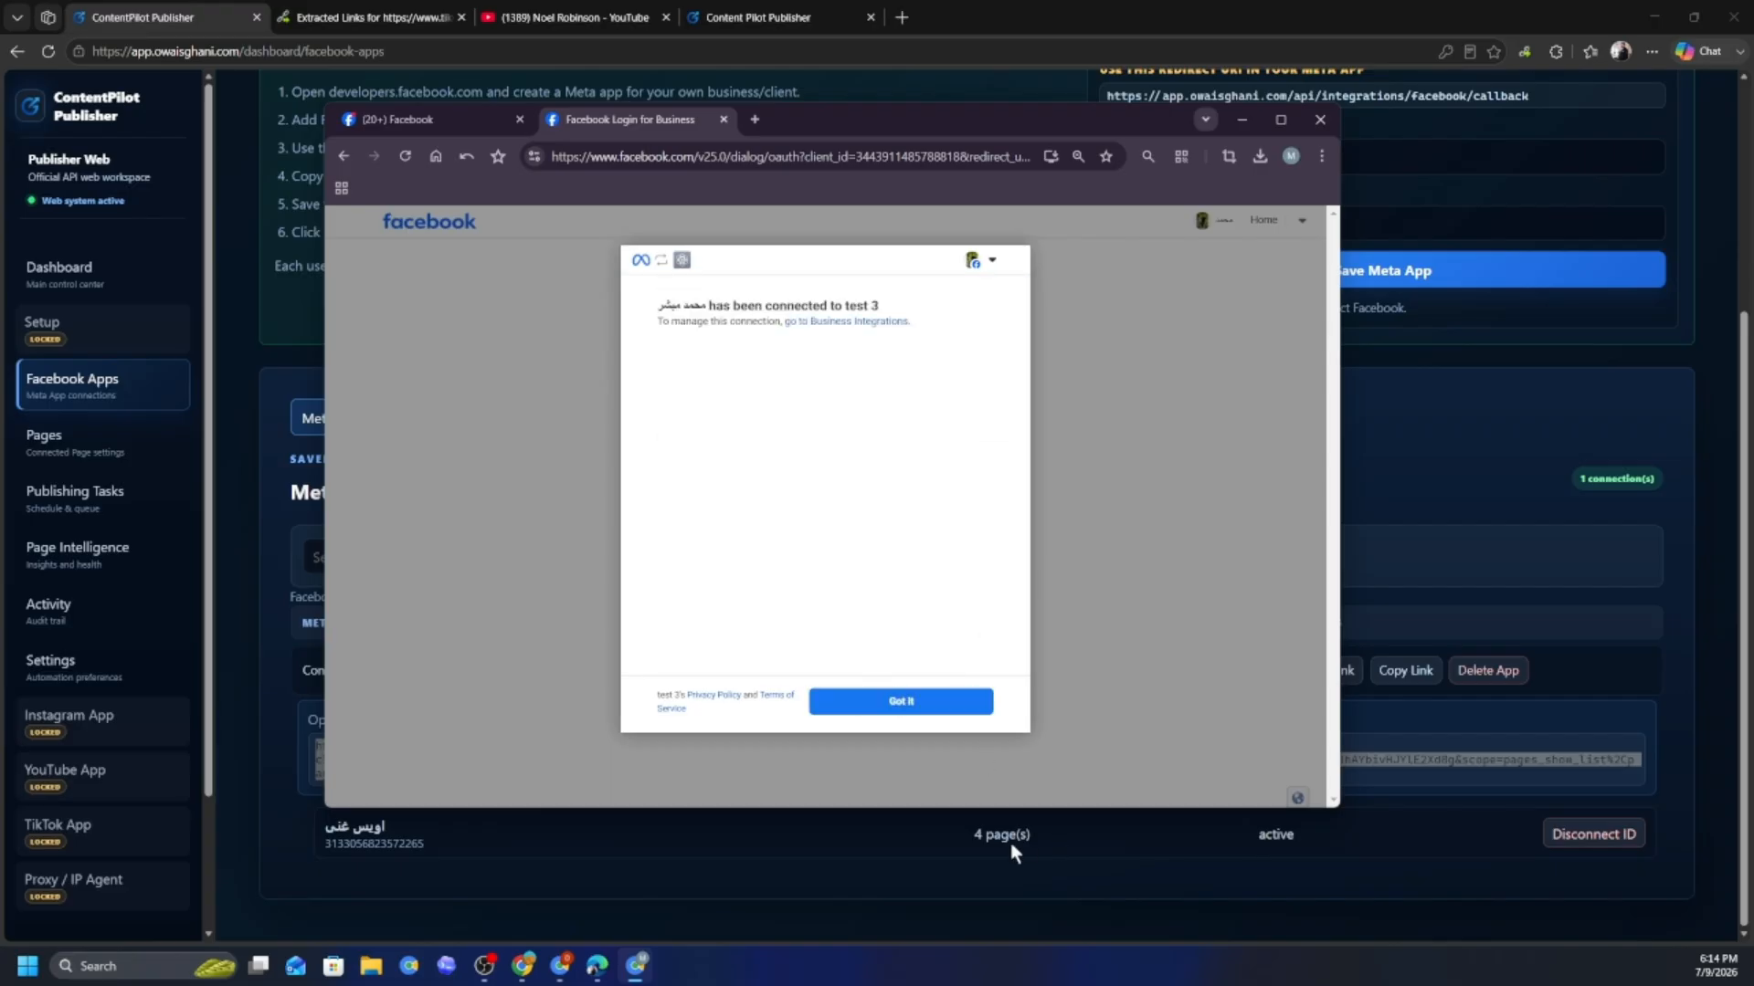
pyautogui.click(902, 701)
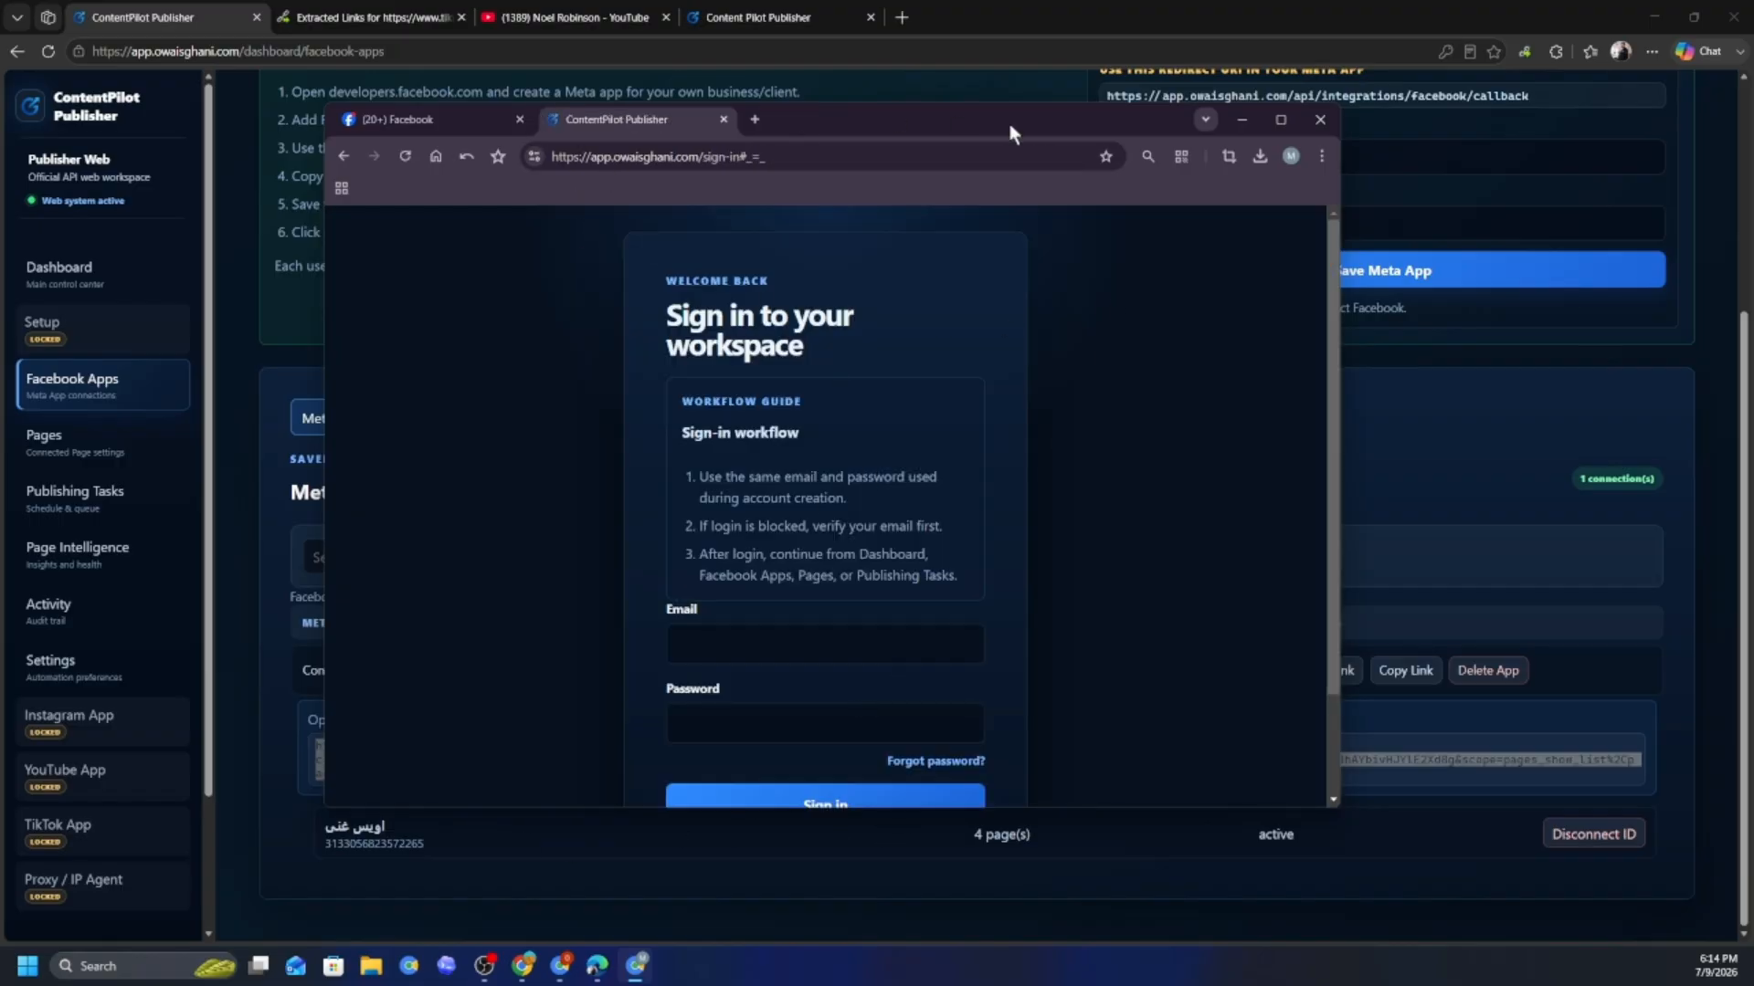
pyautogui.click(1316, 121)
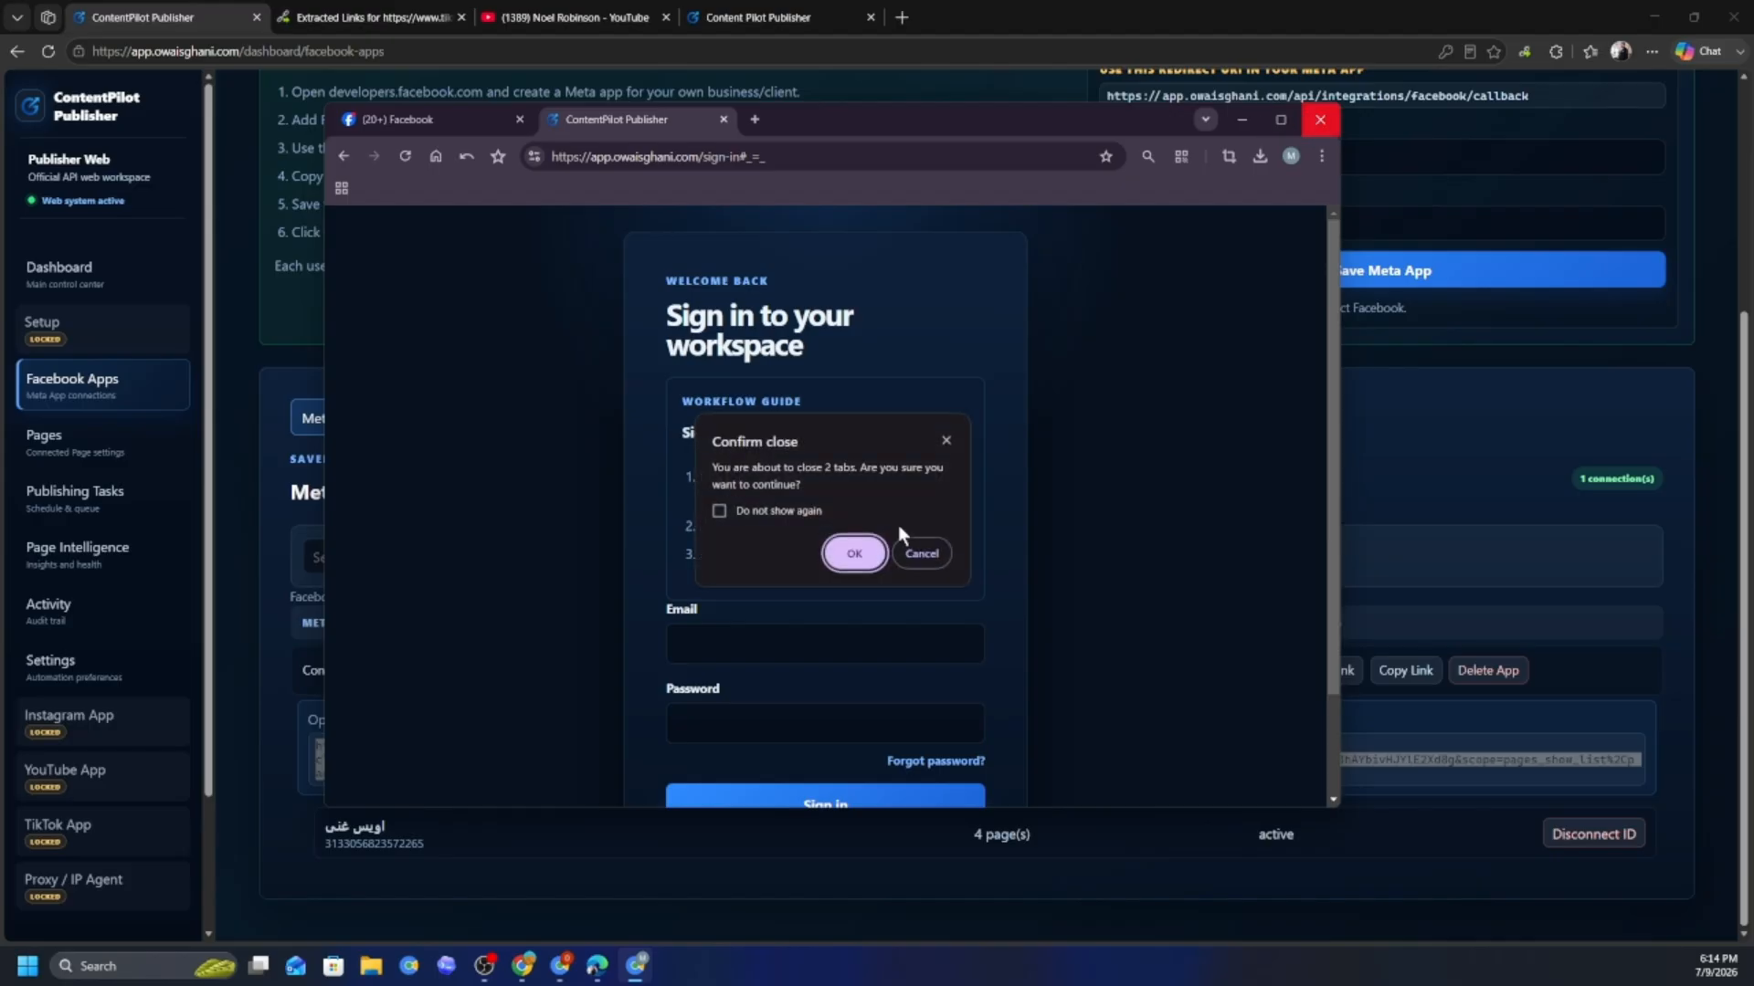
pyautogui.click(863, 552)
# - Check the Meta App connection table for the connected Facebook IDs and their page counts, and the saved Meta App ID
pyautogui.scroll(-1, 868, 548)
pyautogui.doubleClick(992, 613)
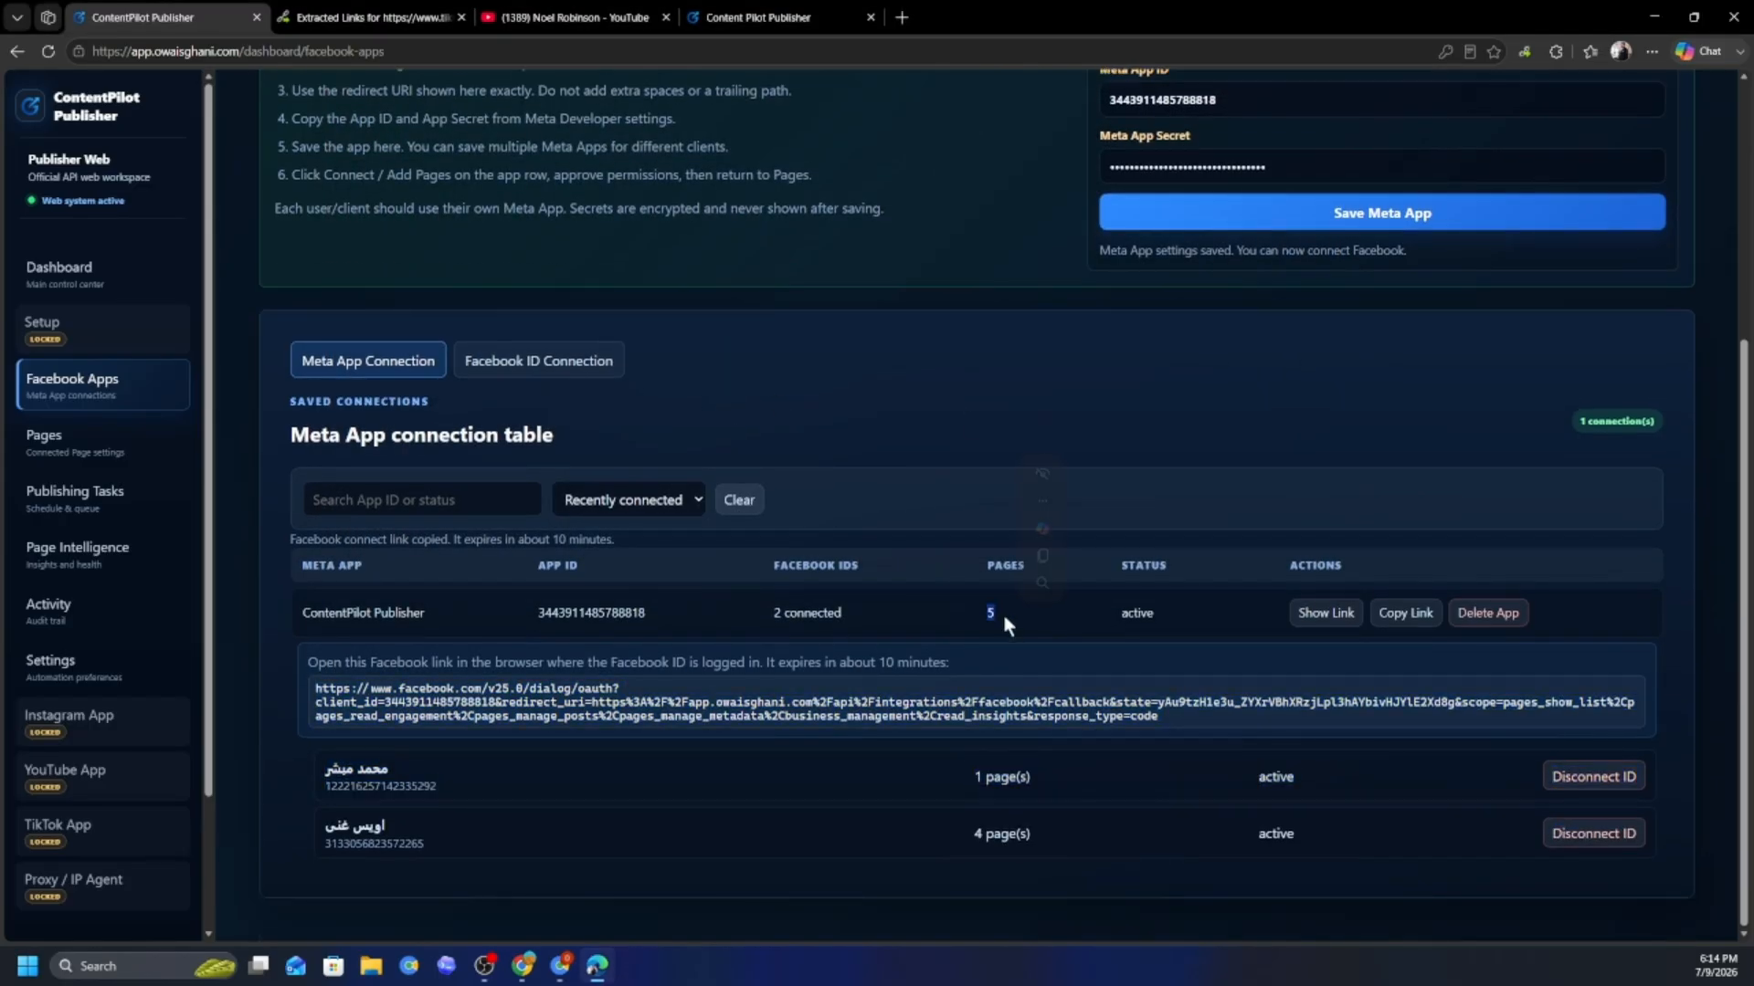
pyautogui.moveTo(326, 786); pyautogui.dragTo(1041, 772)
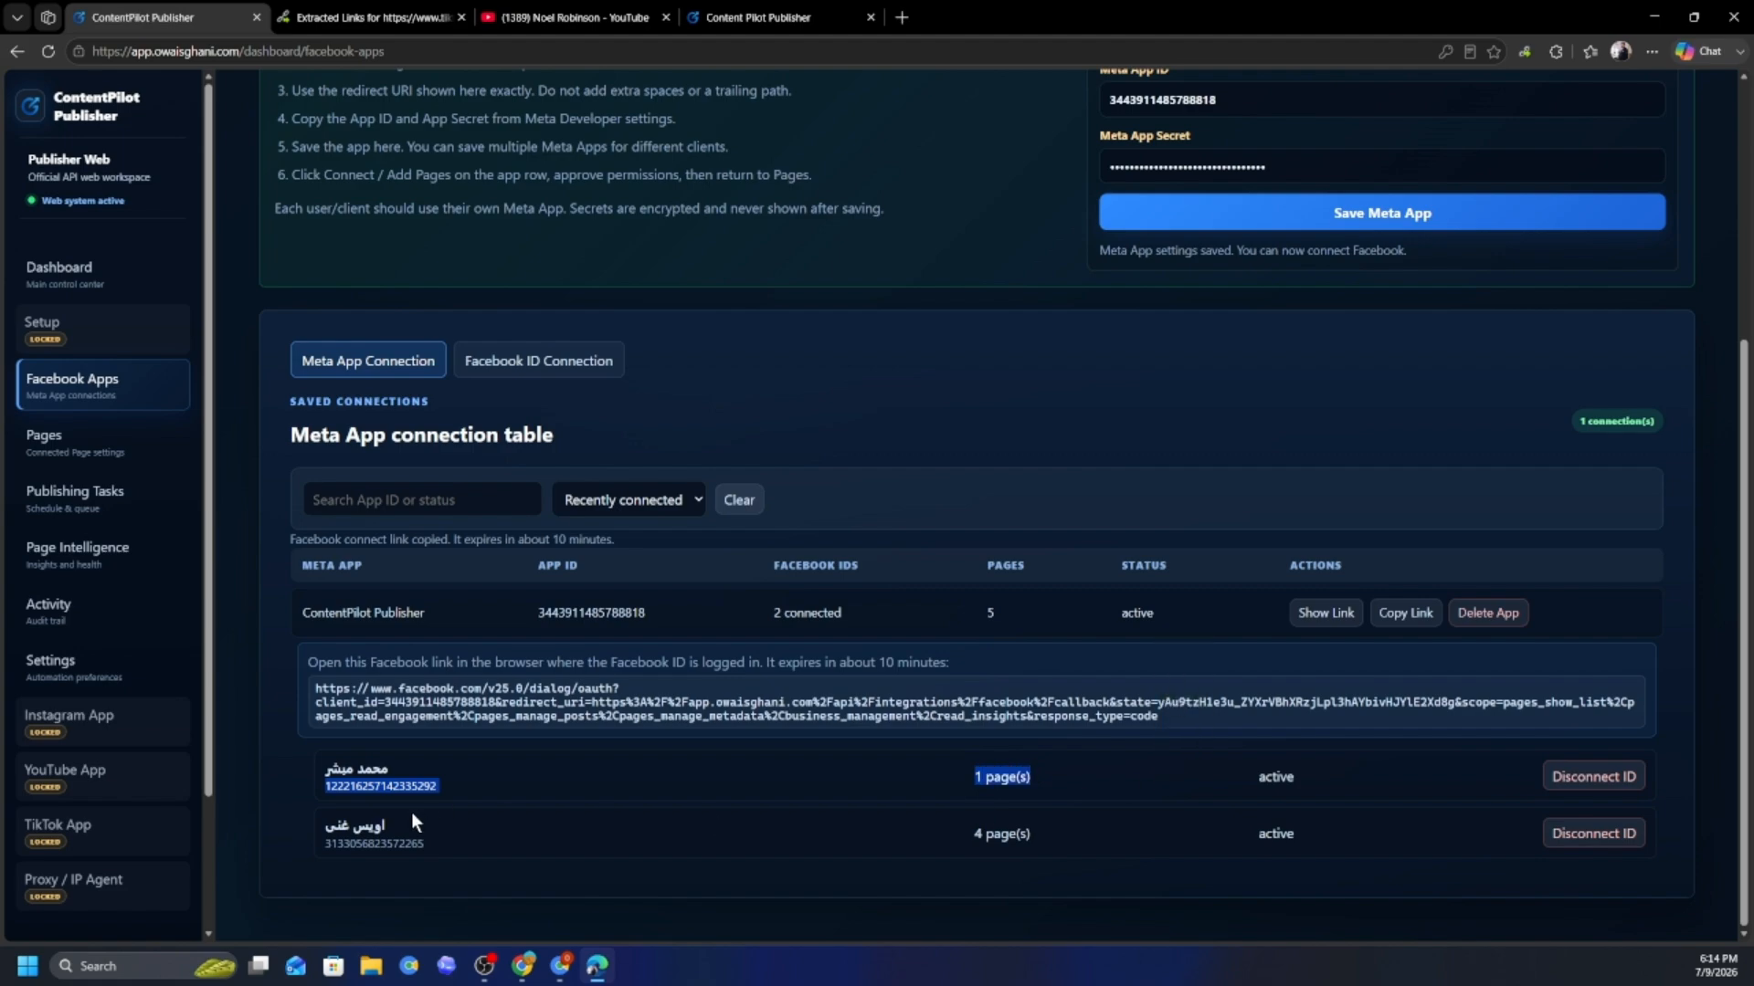
pyautogui.moveTo(326, 843); pyautogui.dragTo(1032, 835)
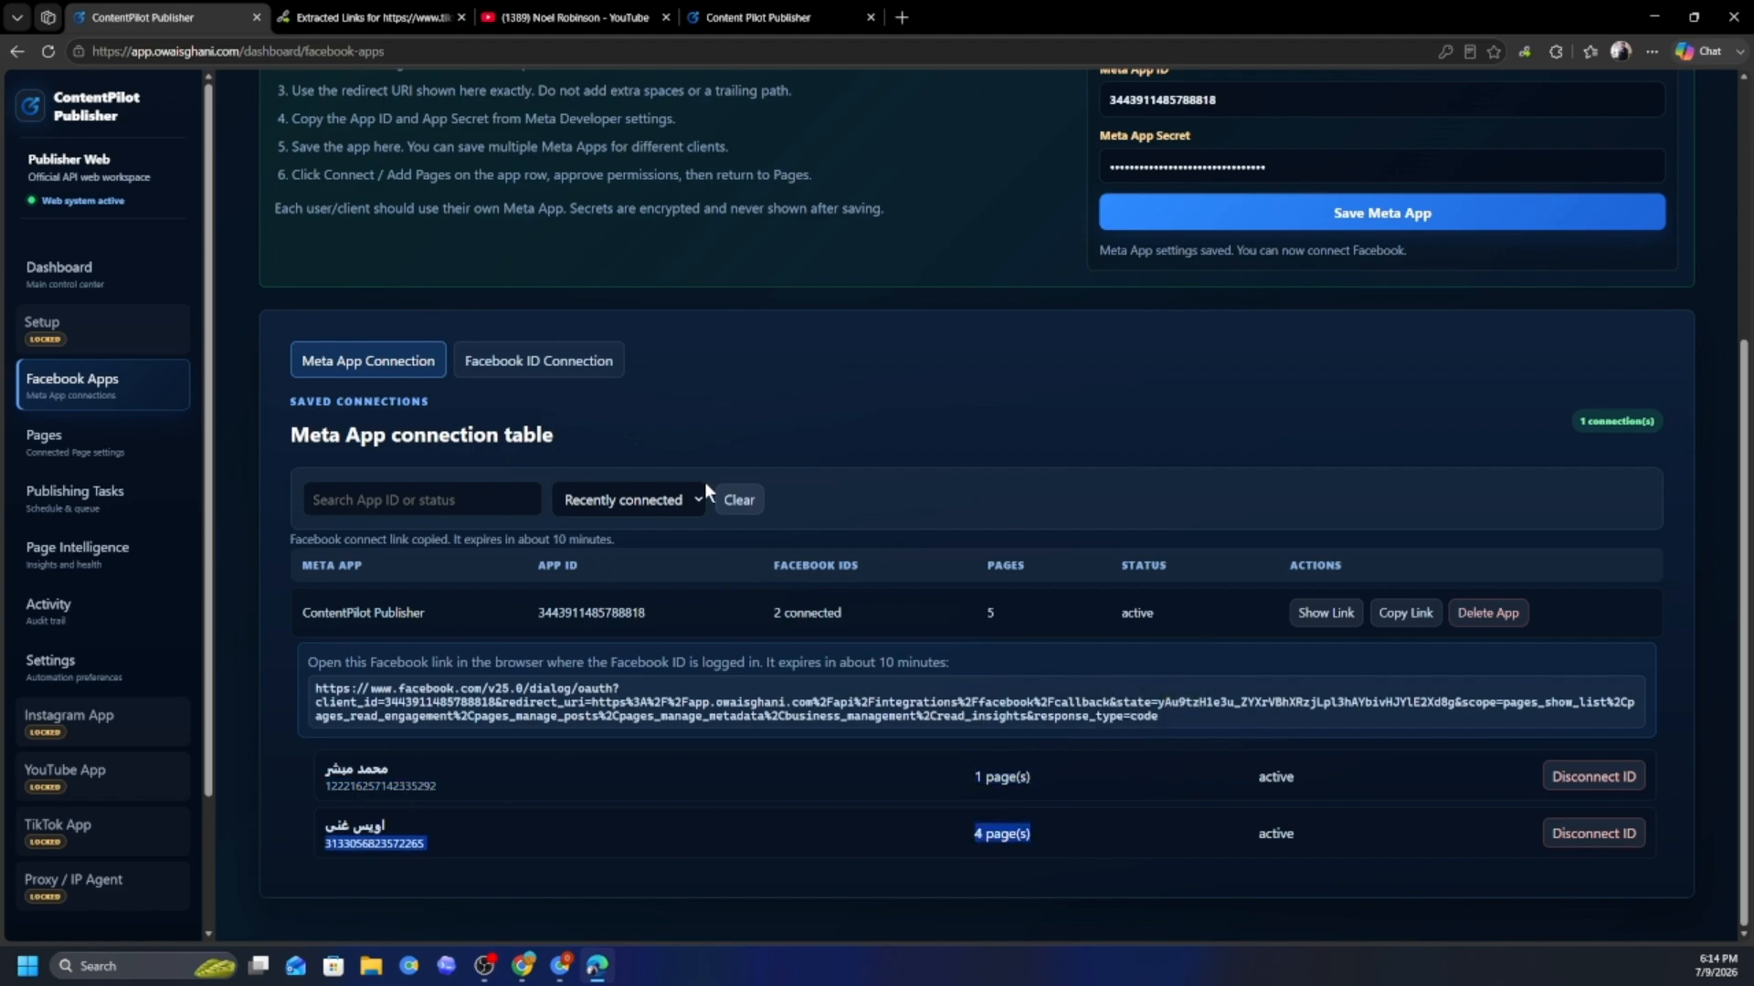
pyautogui.scroll(3, 1157, 422)
pyautogui.scroll(-3, 1157, 422)
pyautogui.scroll(3, 514, 760)
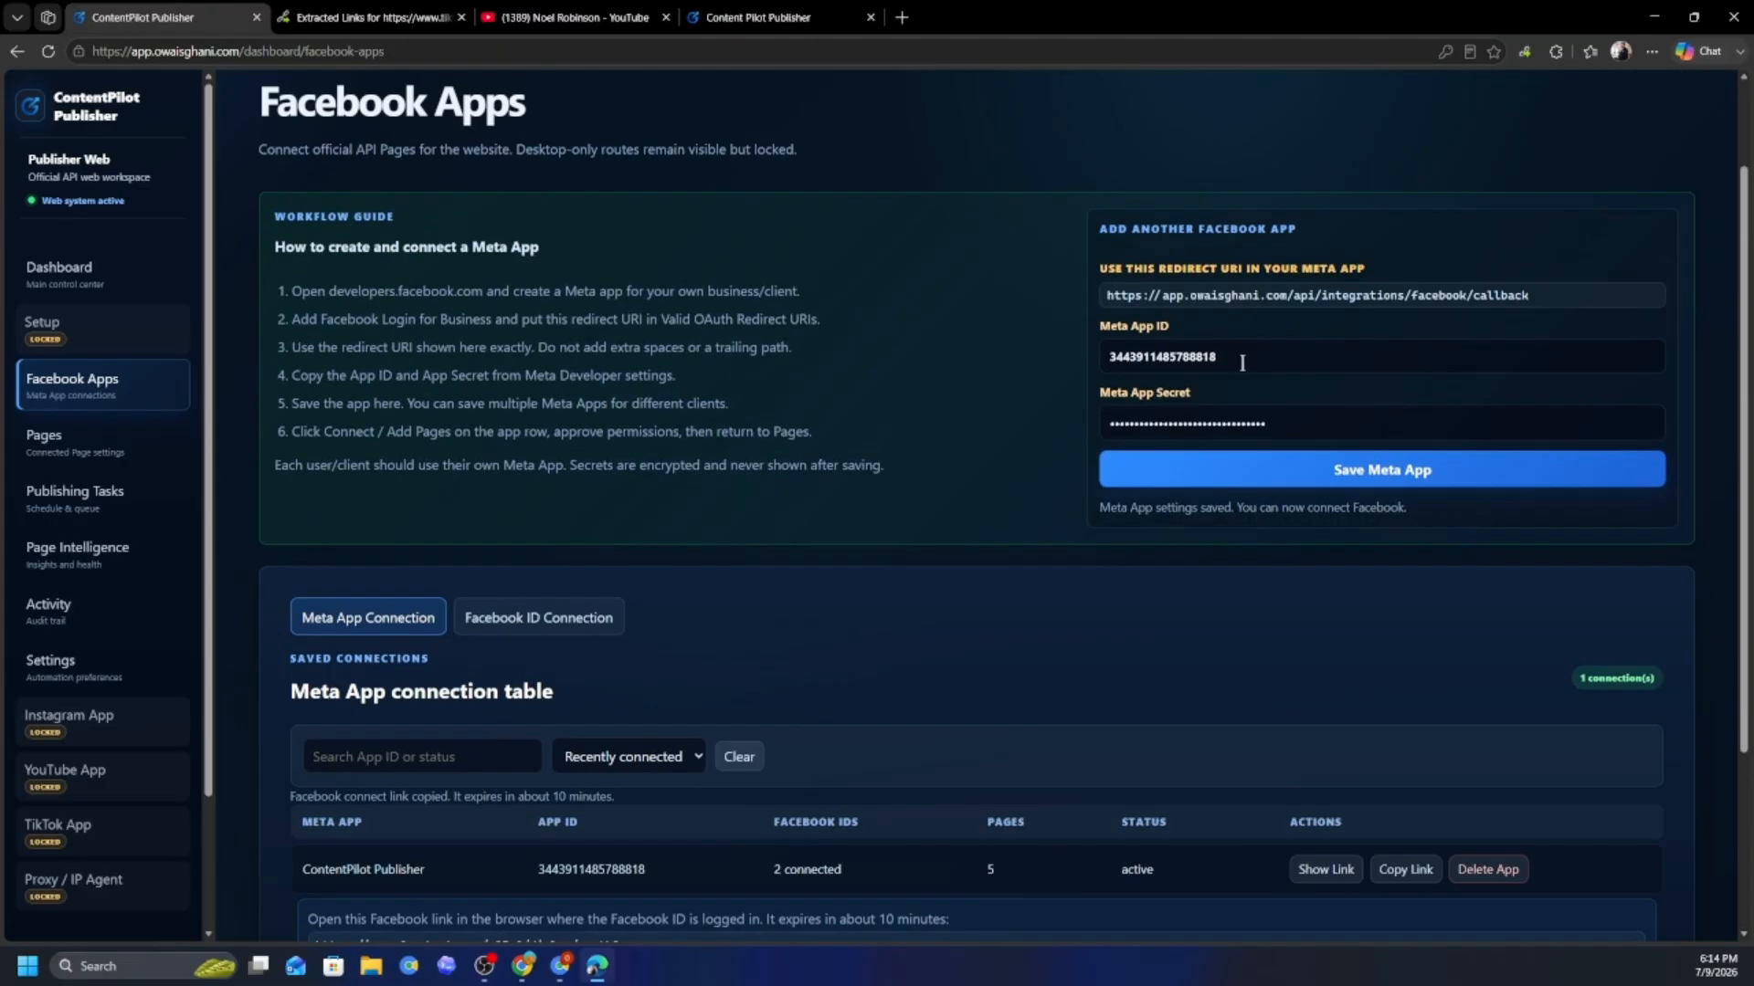
pyautogui.doubleClick(1191, 355)
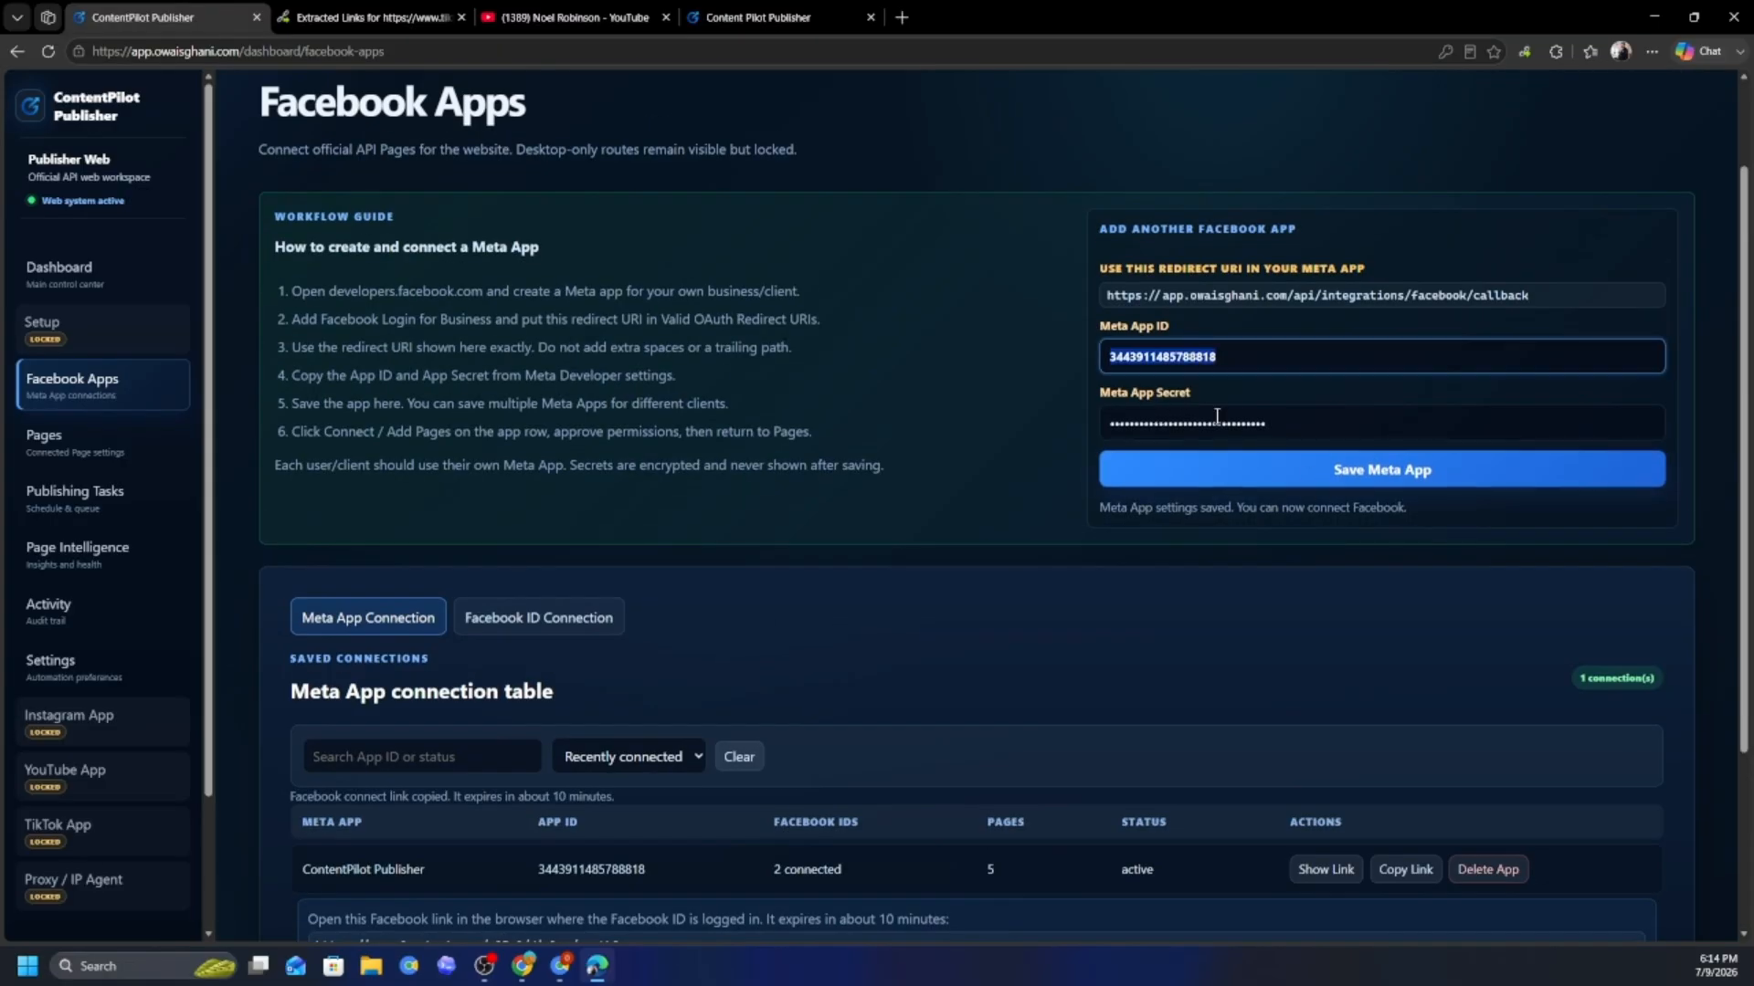
pyautogui.scroll(-3, 523, 802)
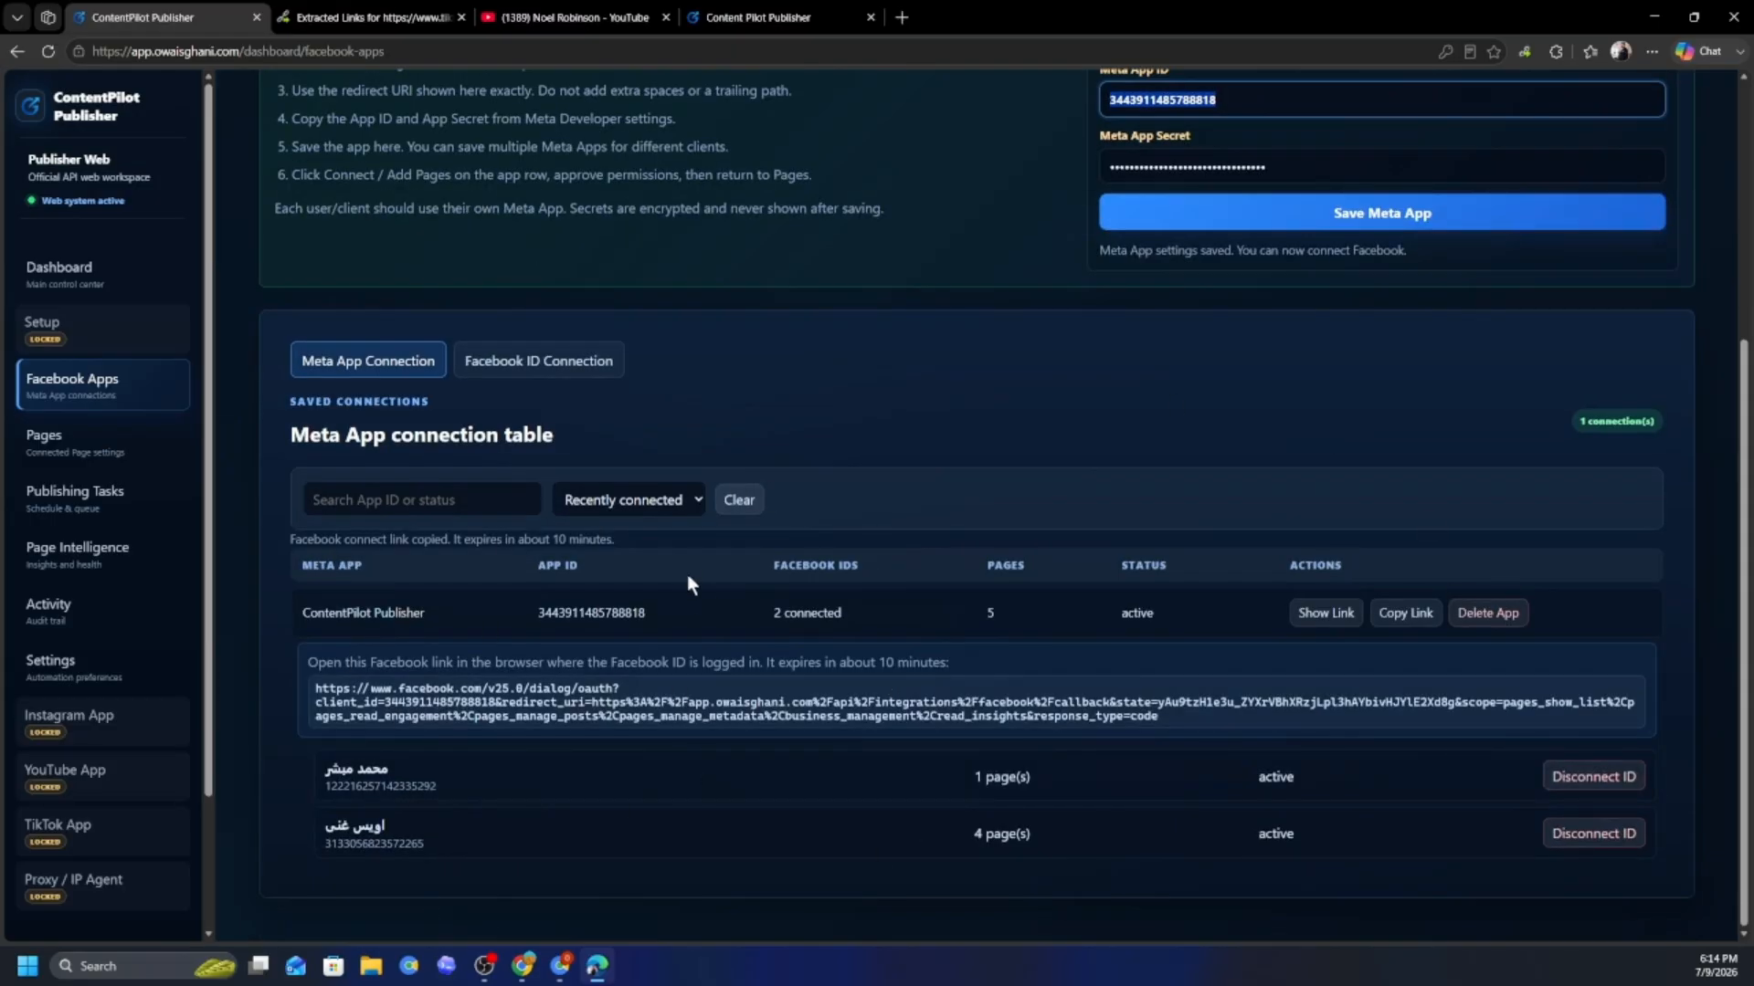
# - Open the Pages section, dismiss the browser's offer to save the password, and look over the connected Pages and the video source tabs
pyautogui.click(137, 440)
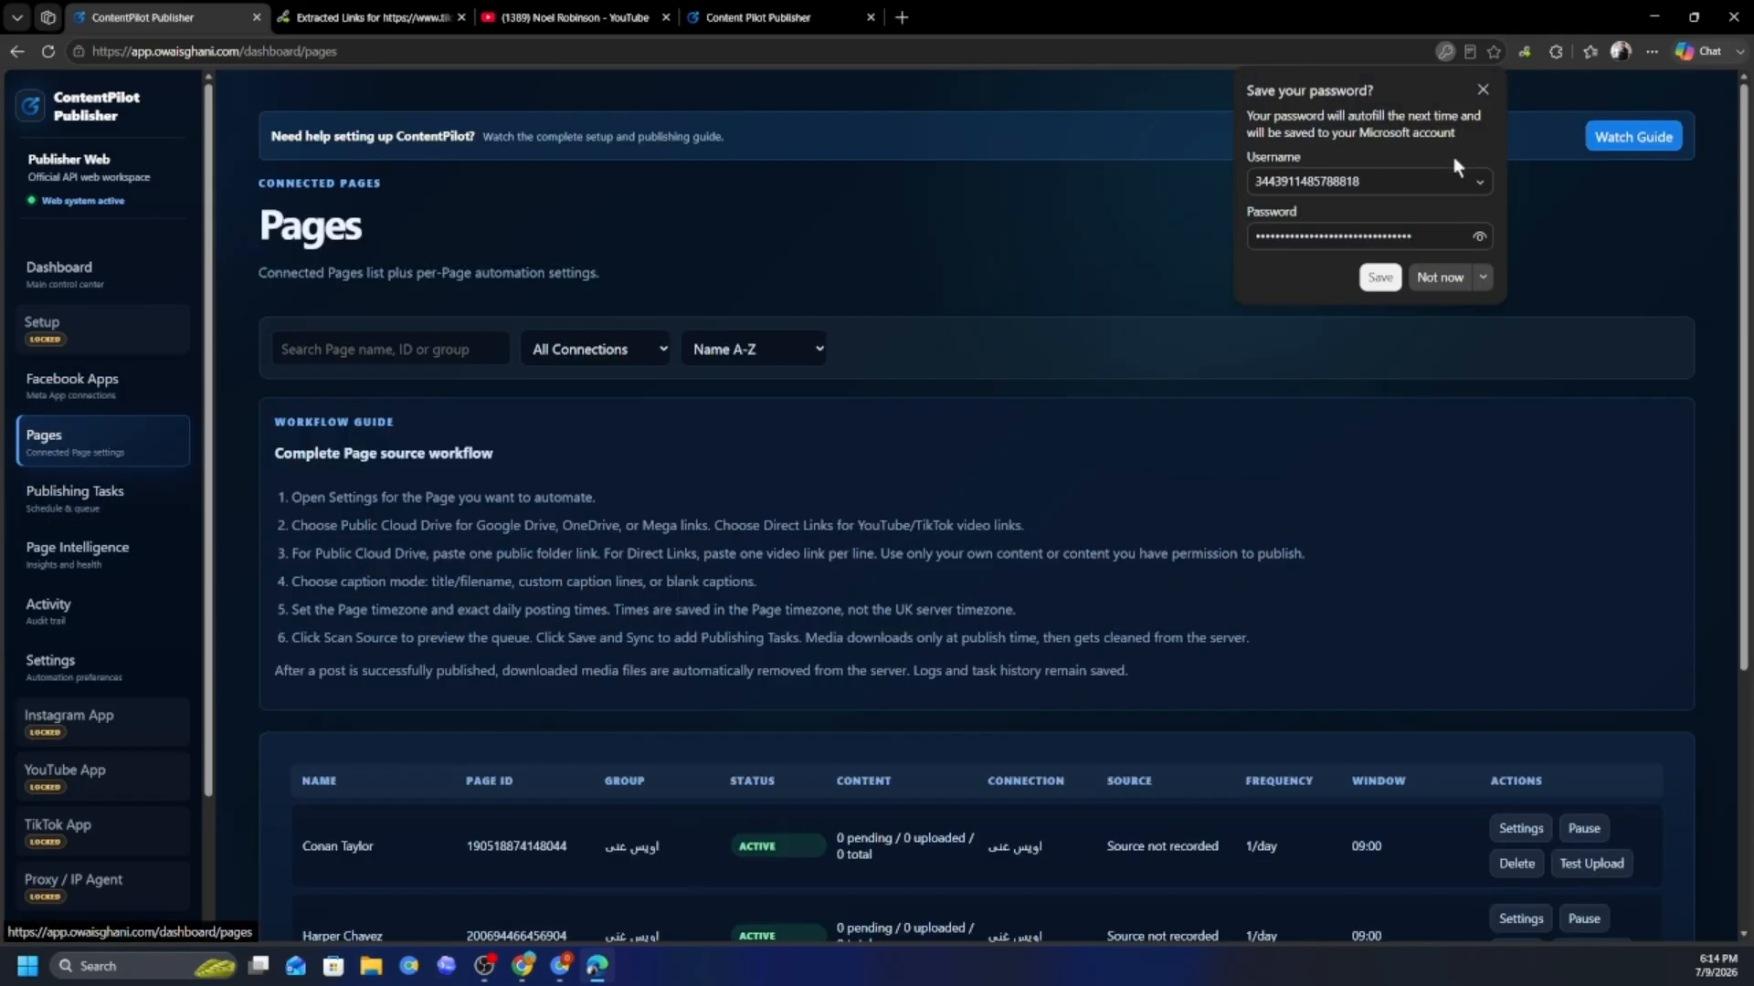
pyautogui.click(1482, 91)
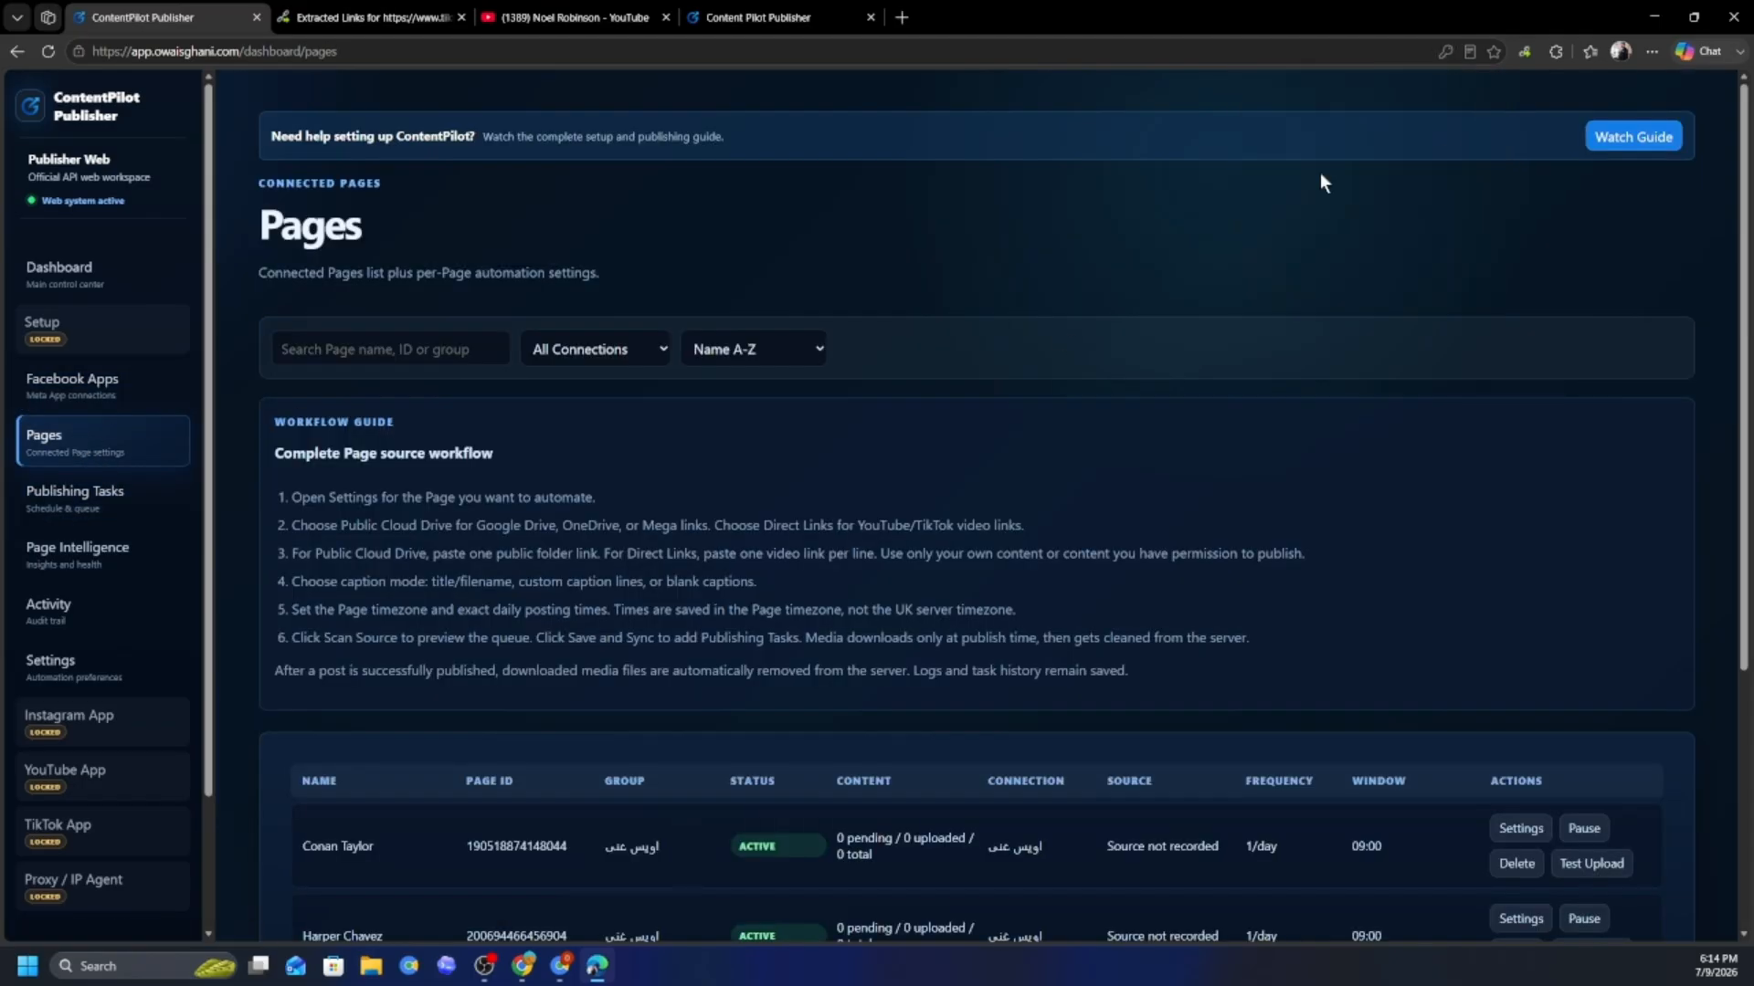
pyautogui.scroll(-4, 902, 385)
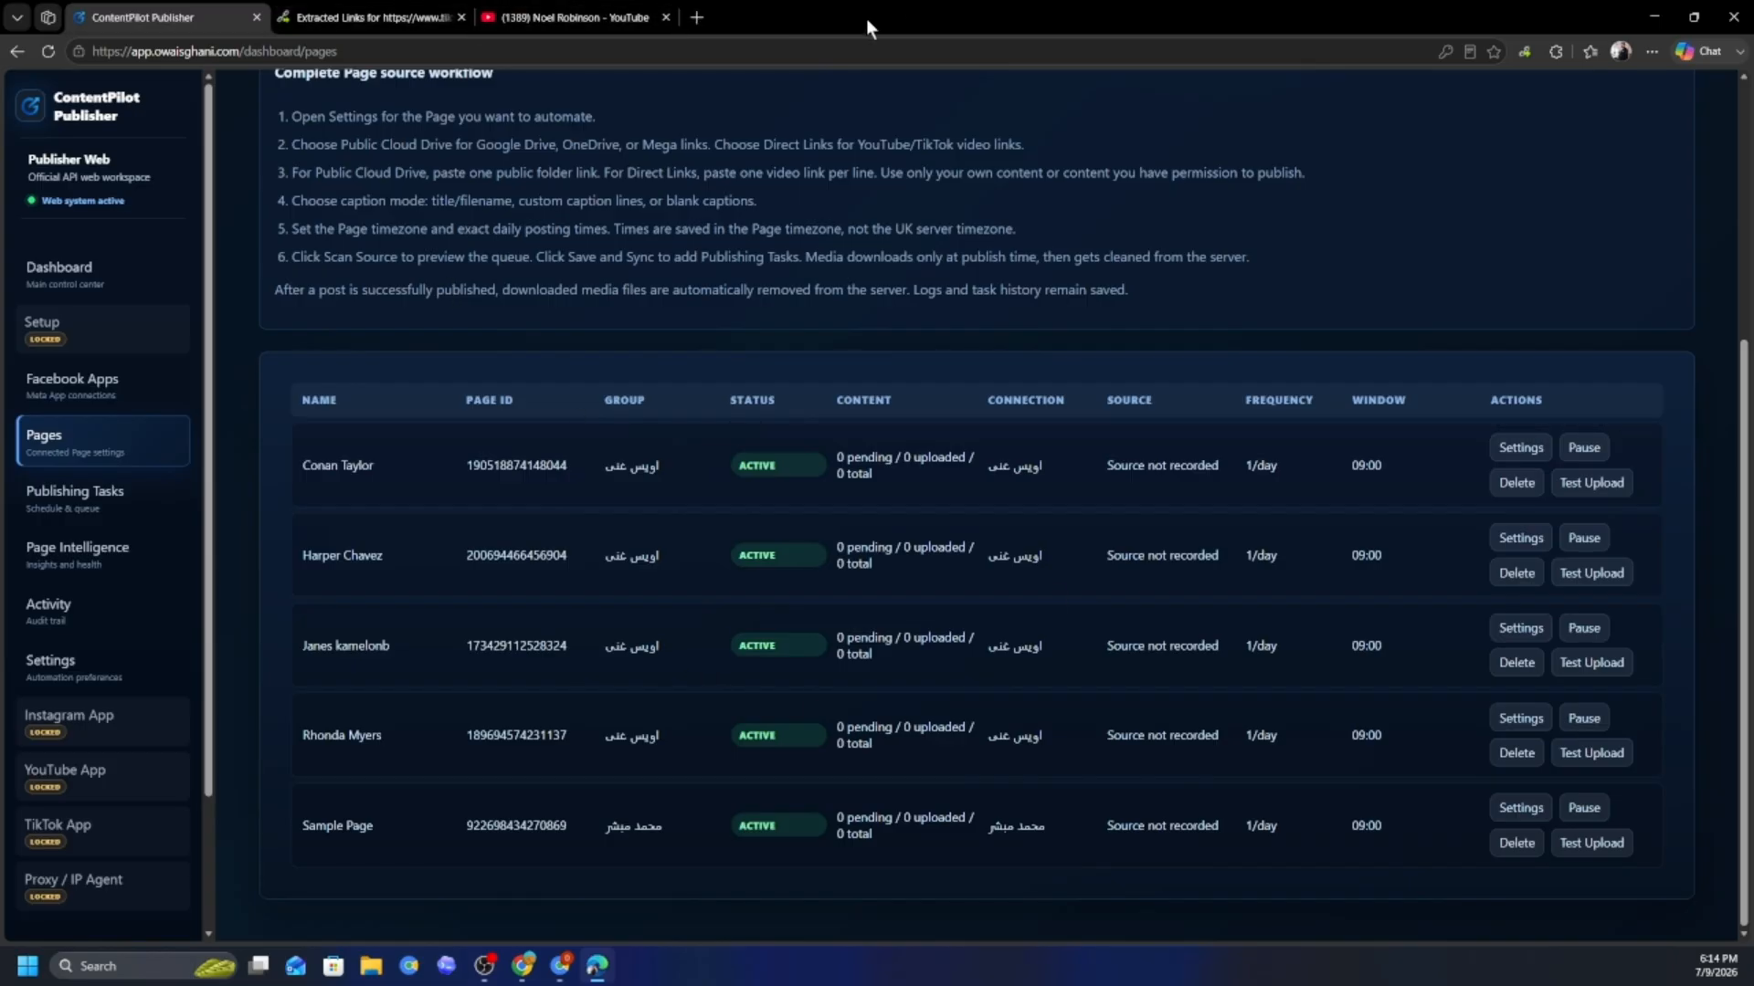
pyautogui.click(567, 16)
pyautogui.click(377, 9)
pyautogui.click(146, 18)
# - Open the settings of the first listed Page and choose Direct Links as its source
pyautogui.click(1529, 449)
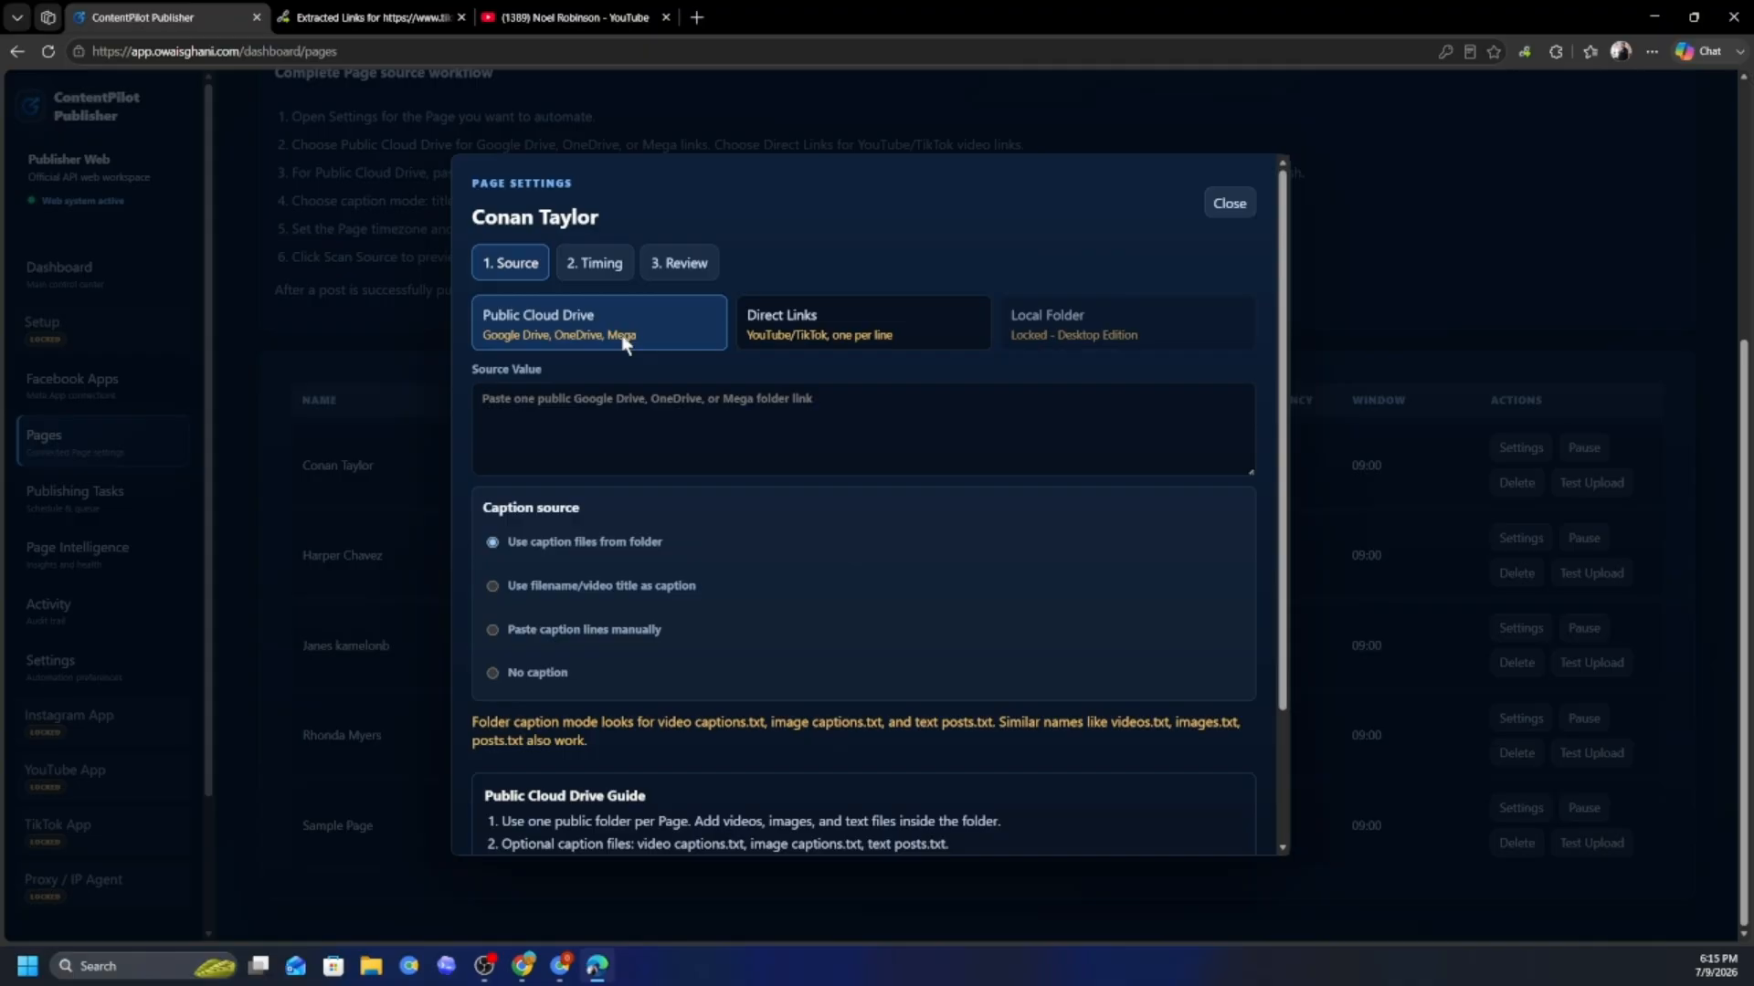
pyautogui.click(840, 325)
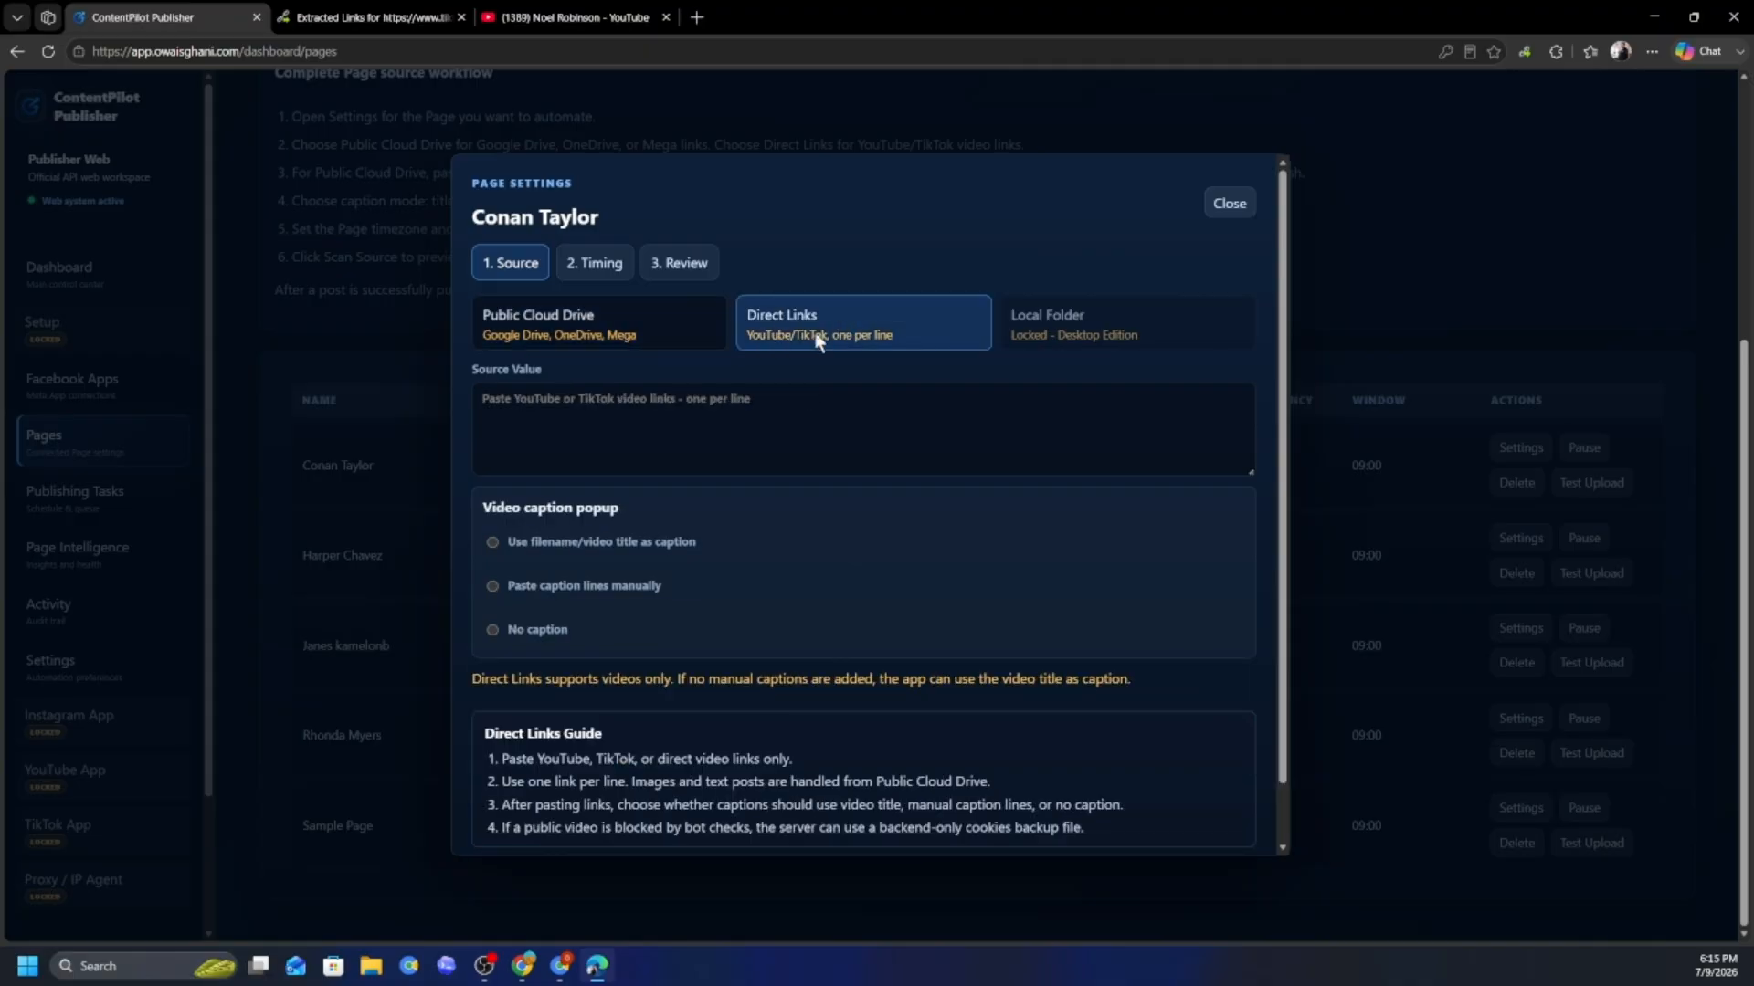
pyautogui.click(486, 400)
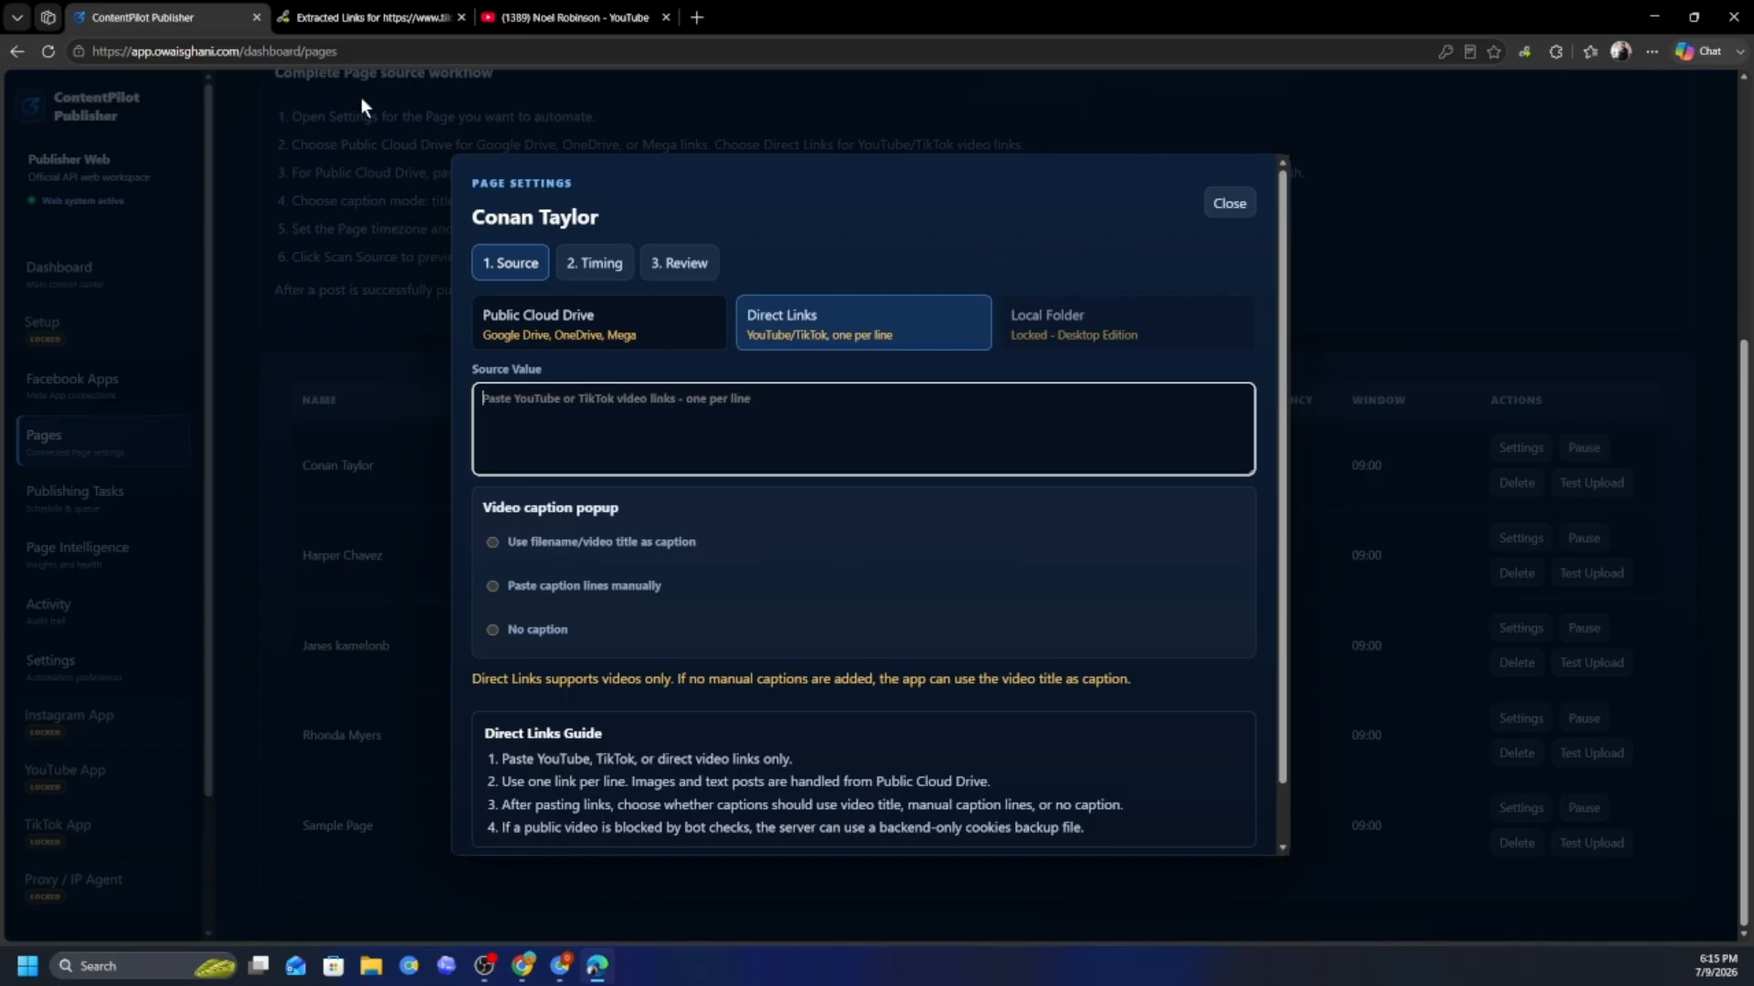
pyautogui.click(335, 19)
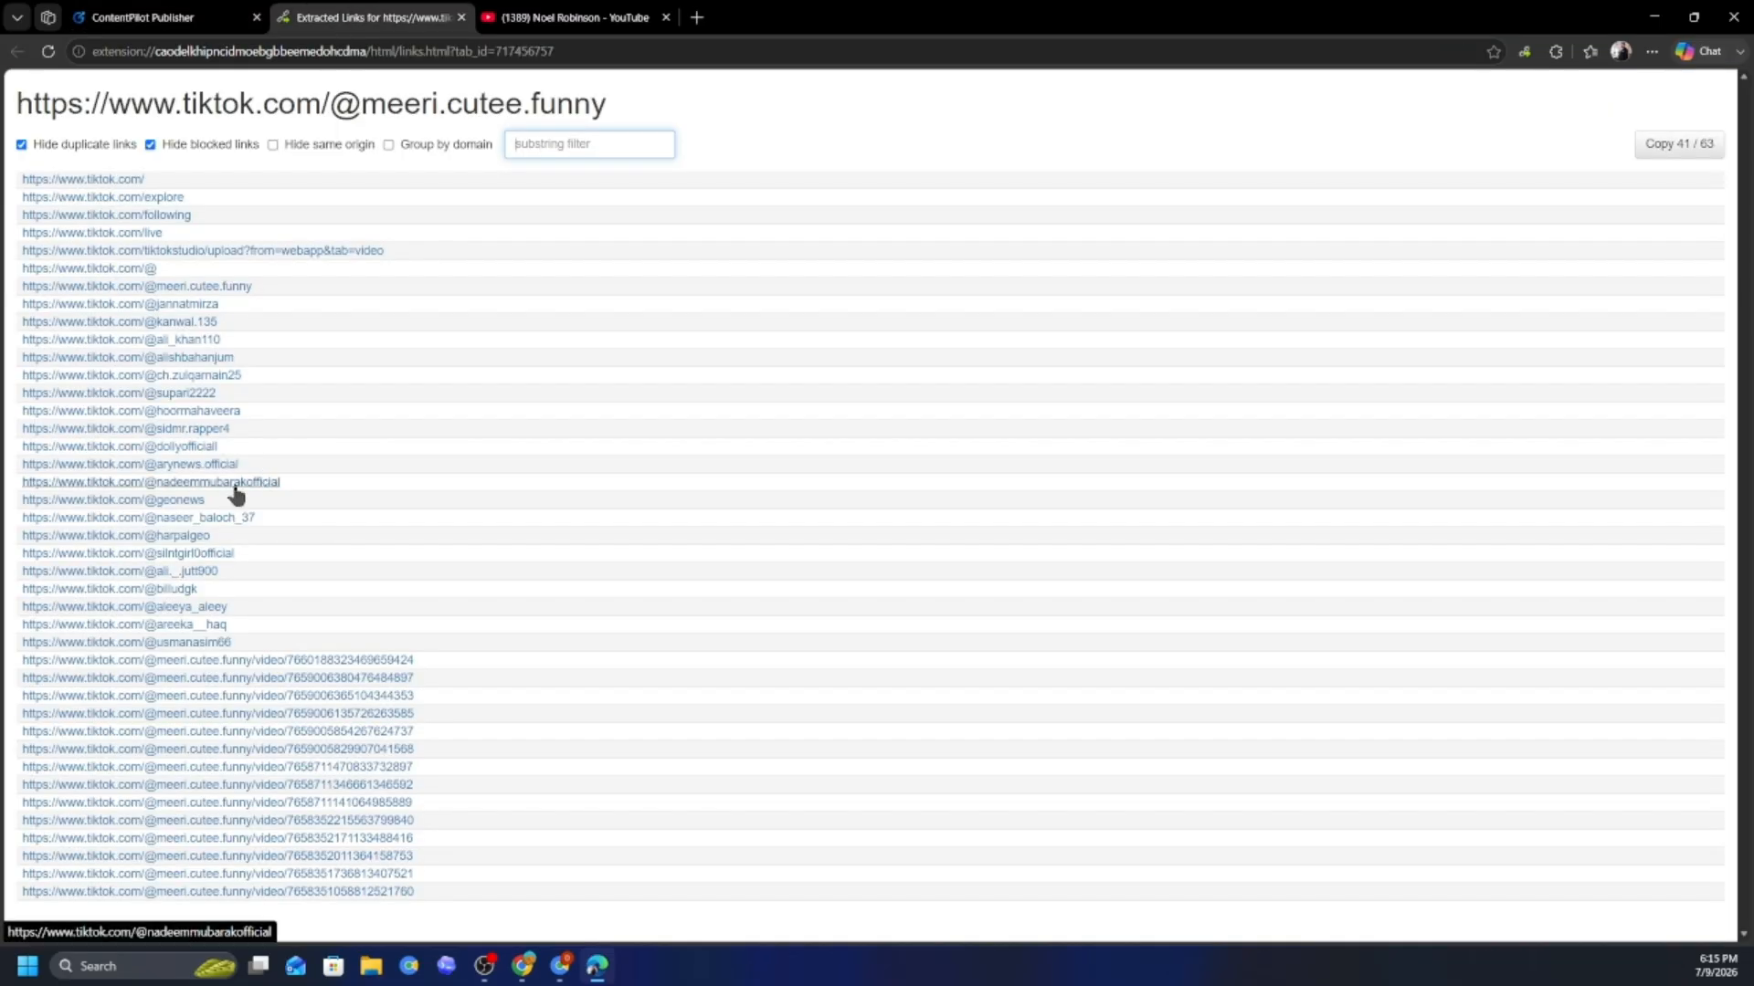
pyautogui.click(614, 19)
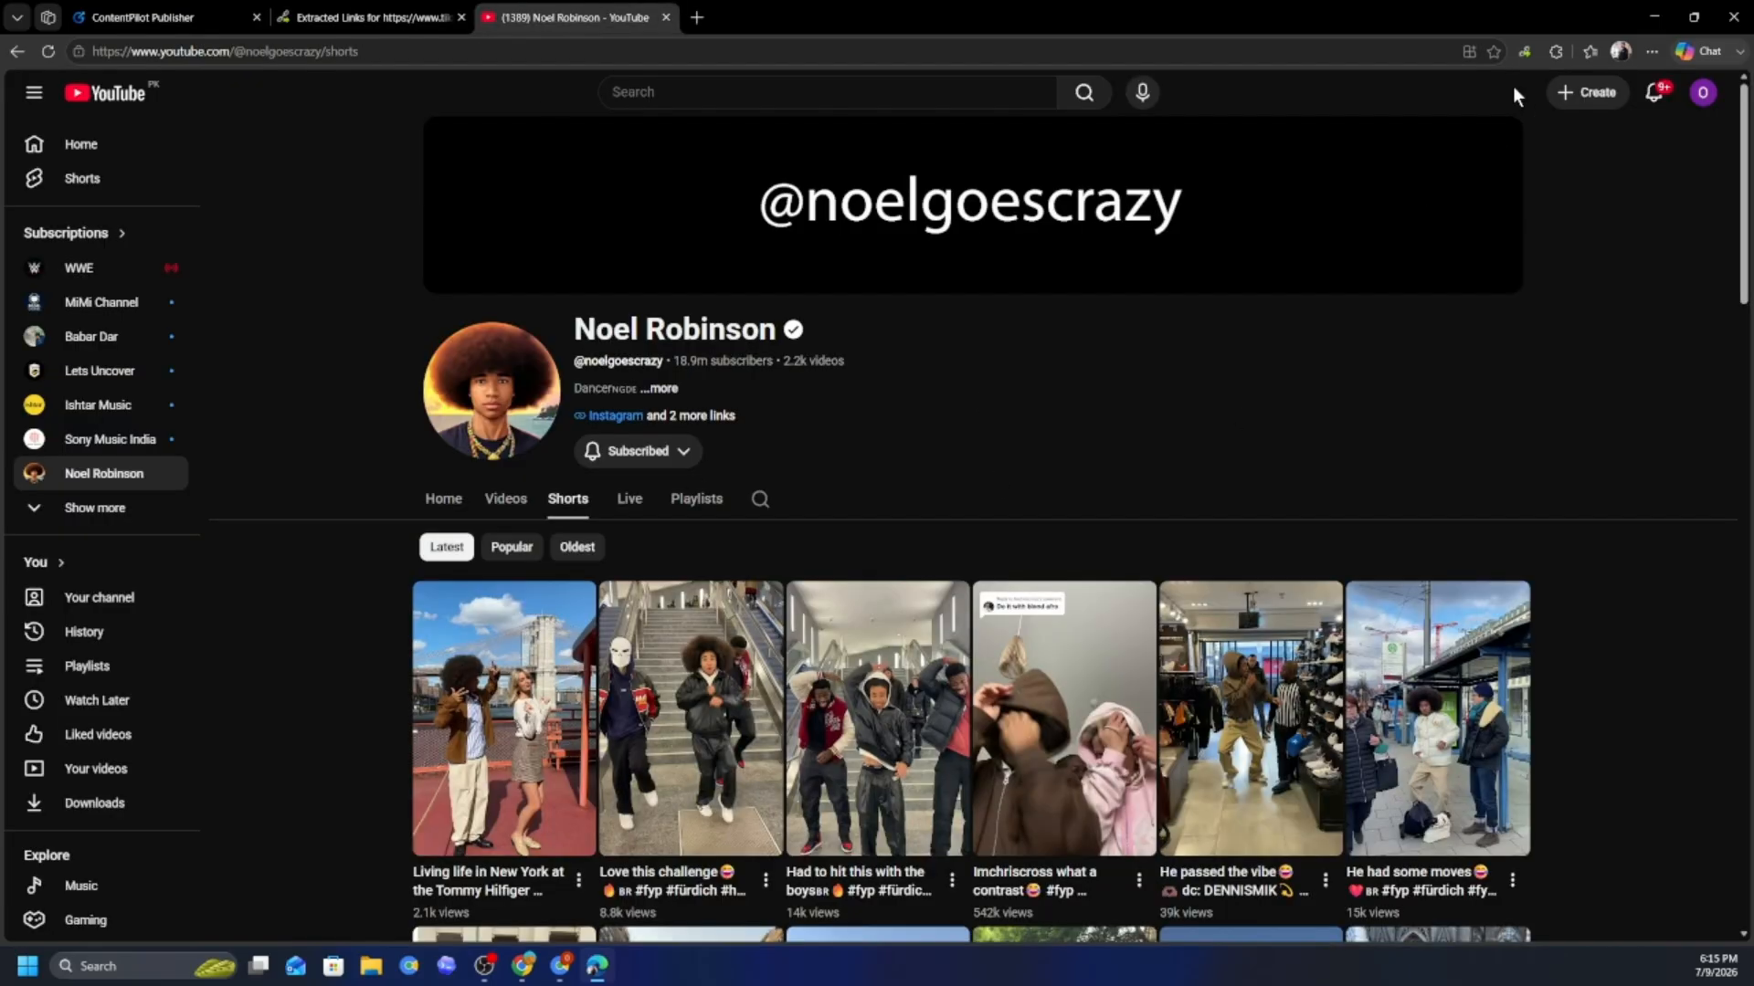
pyautogui.click(1555, 52)
pyautogui.click(1556, 53)
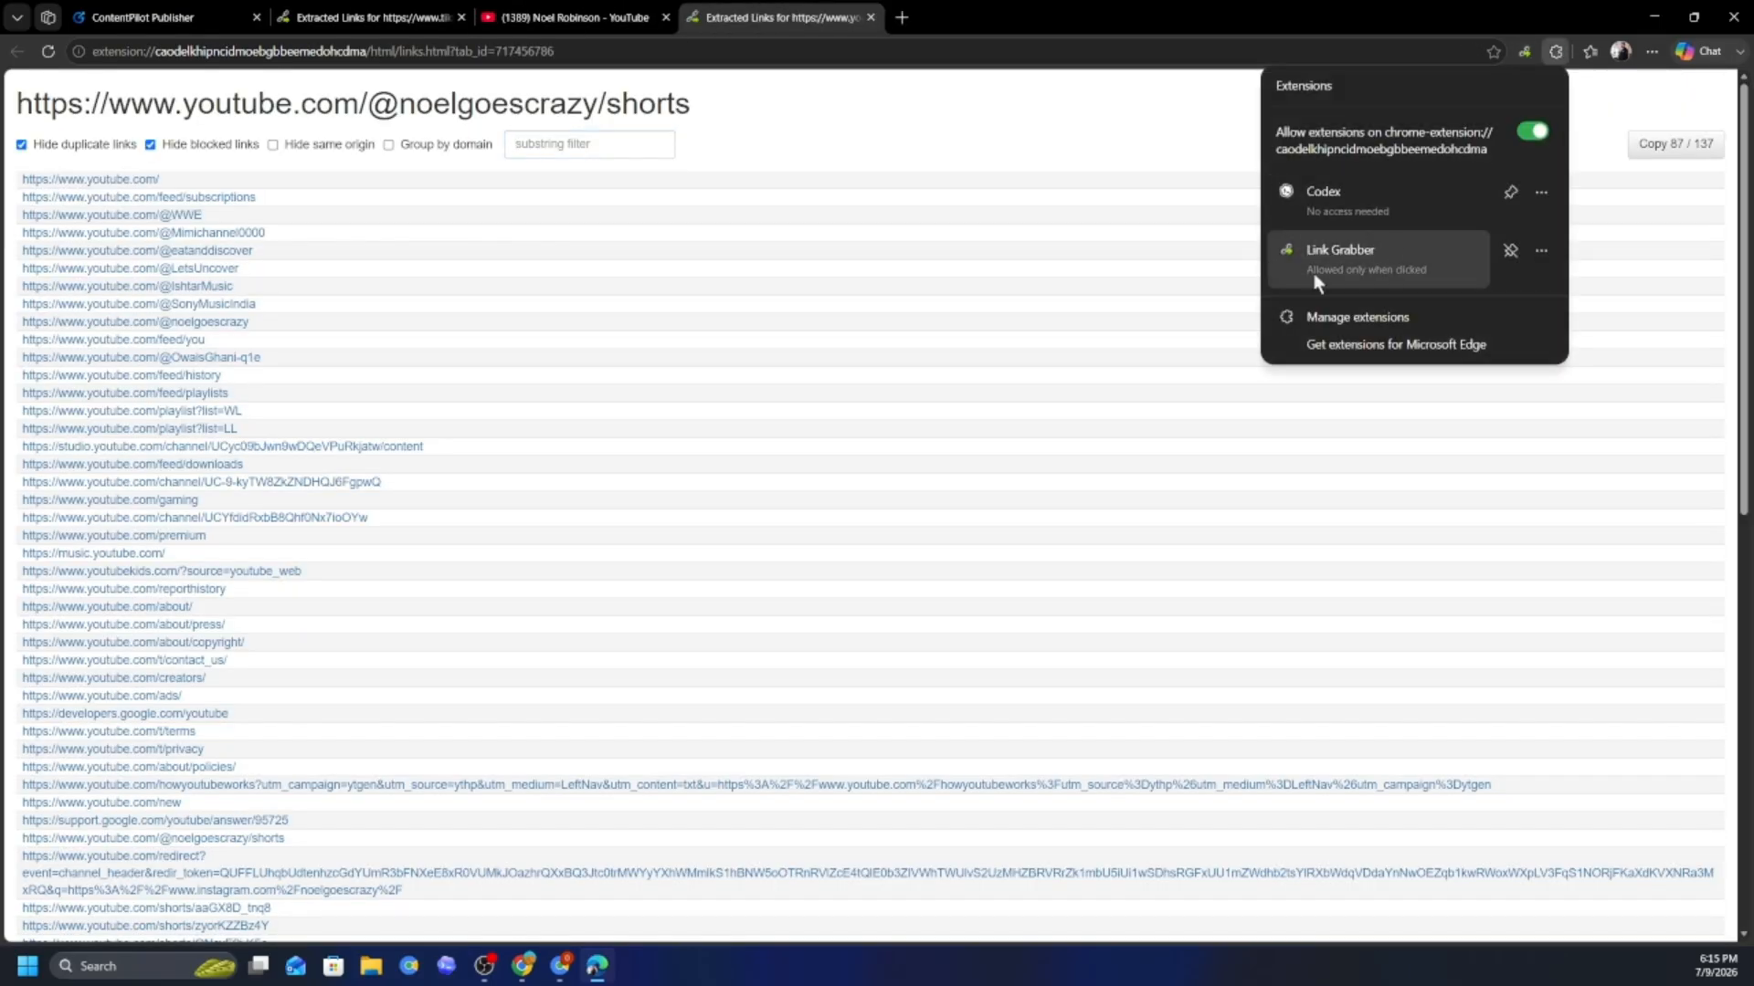
pyautogui.click(1131, 9)
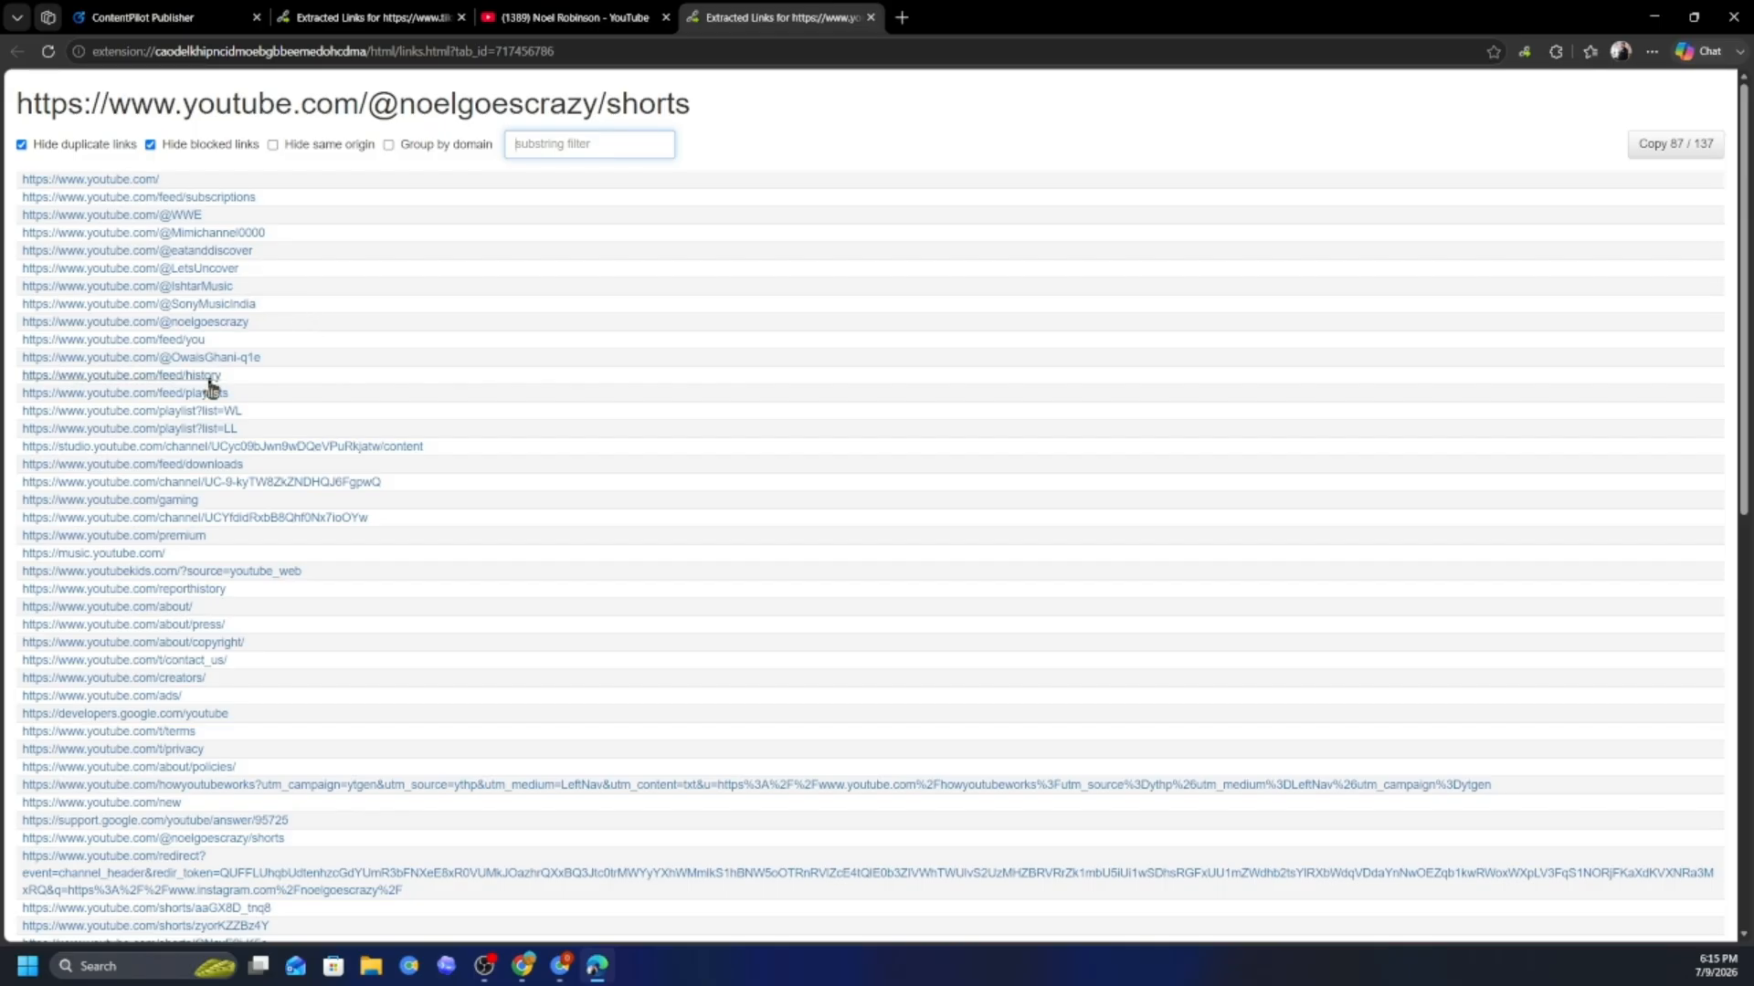
# - Copy the extracted Shorts links from 4dEVsXtDjFU through GCeQAhBSc0g into the Page's Source Value
pyautogui.scroll(-10, 199, 385)
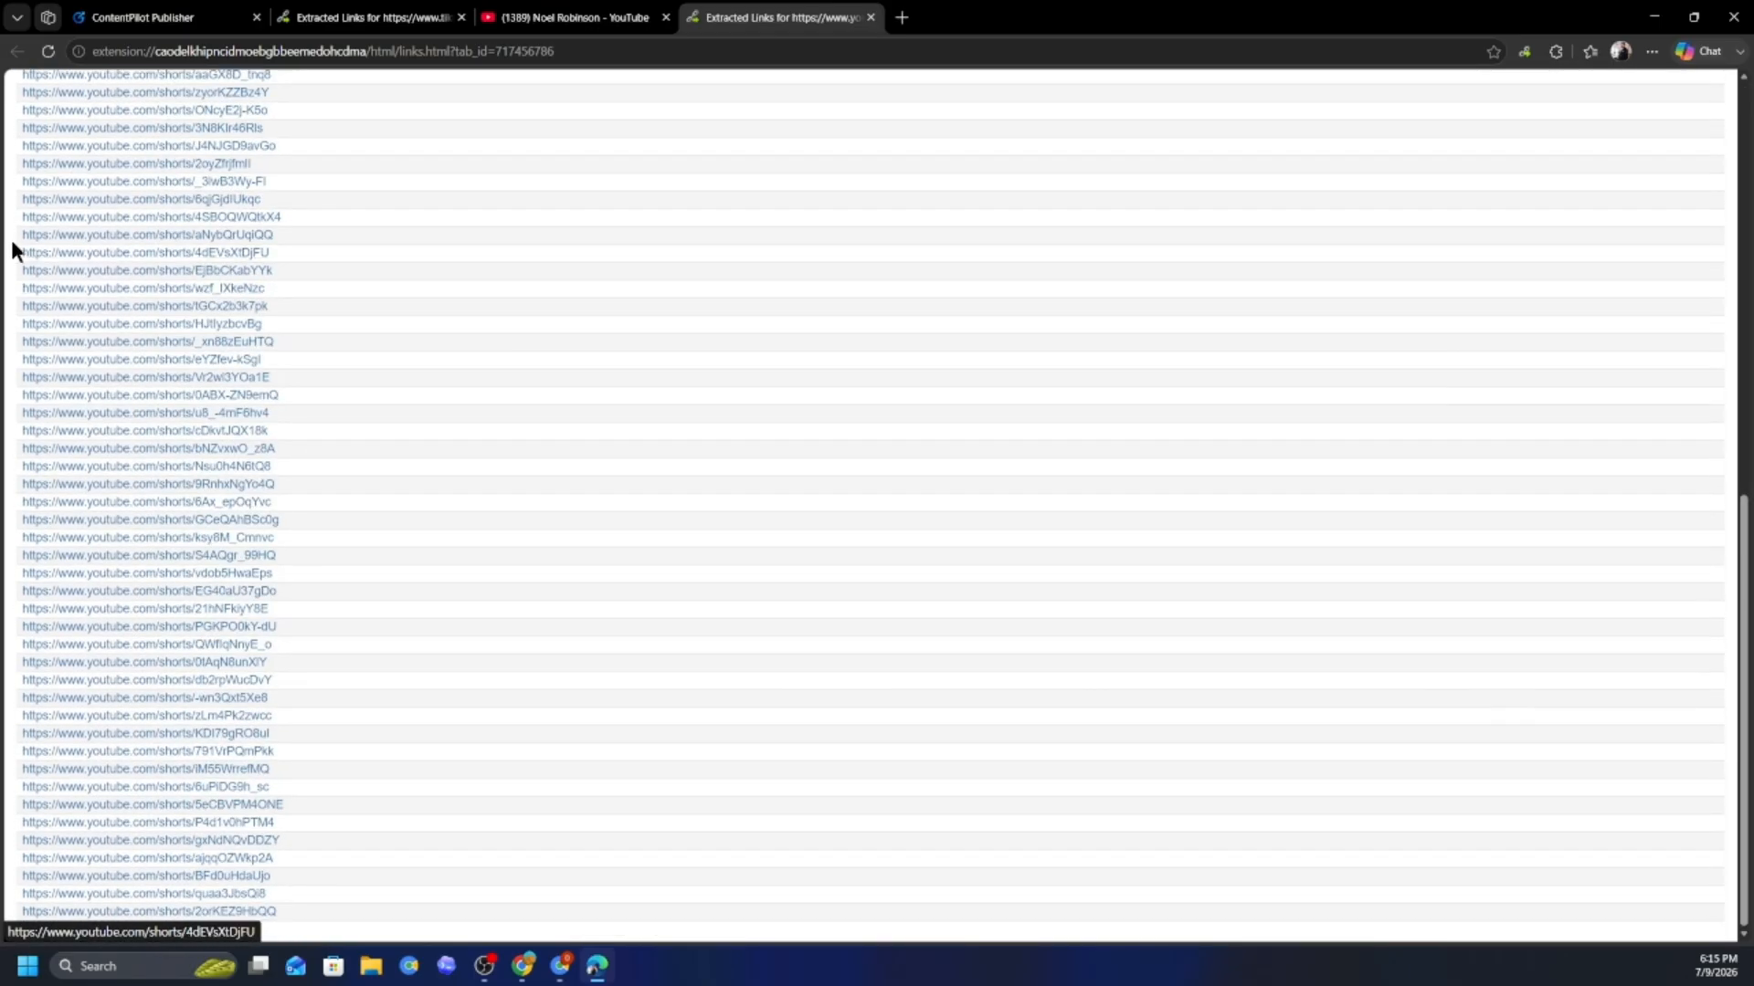
pyautogui.moveTo(13, 247); pyautogui.dragTo(331, 517)
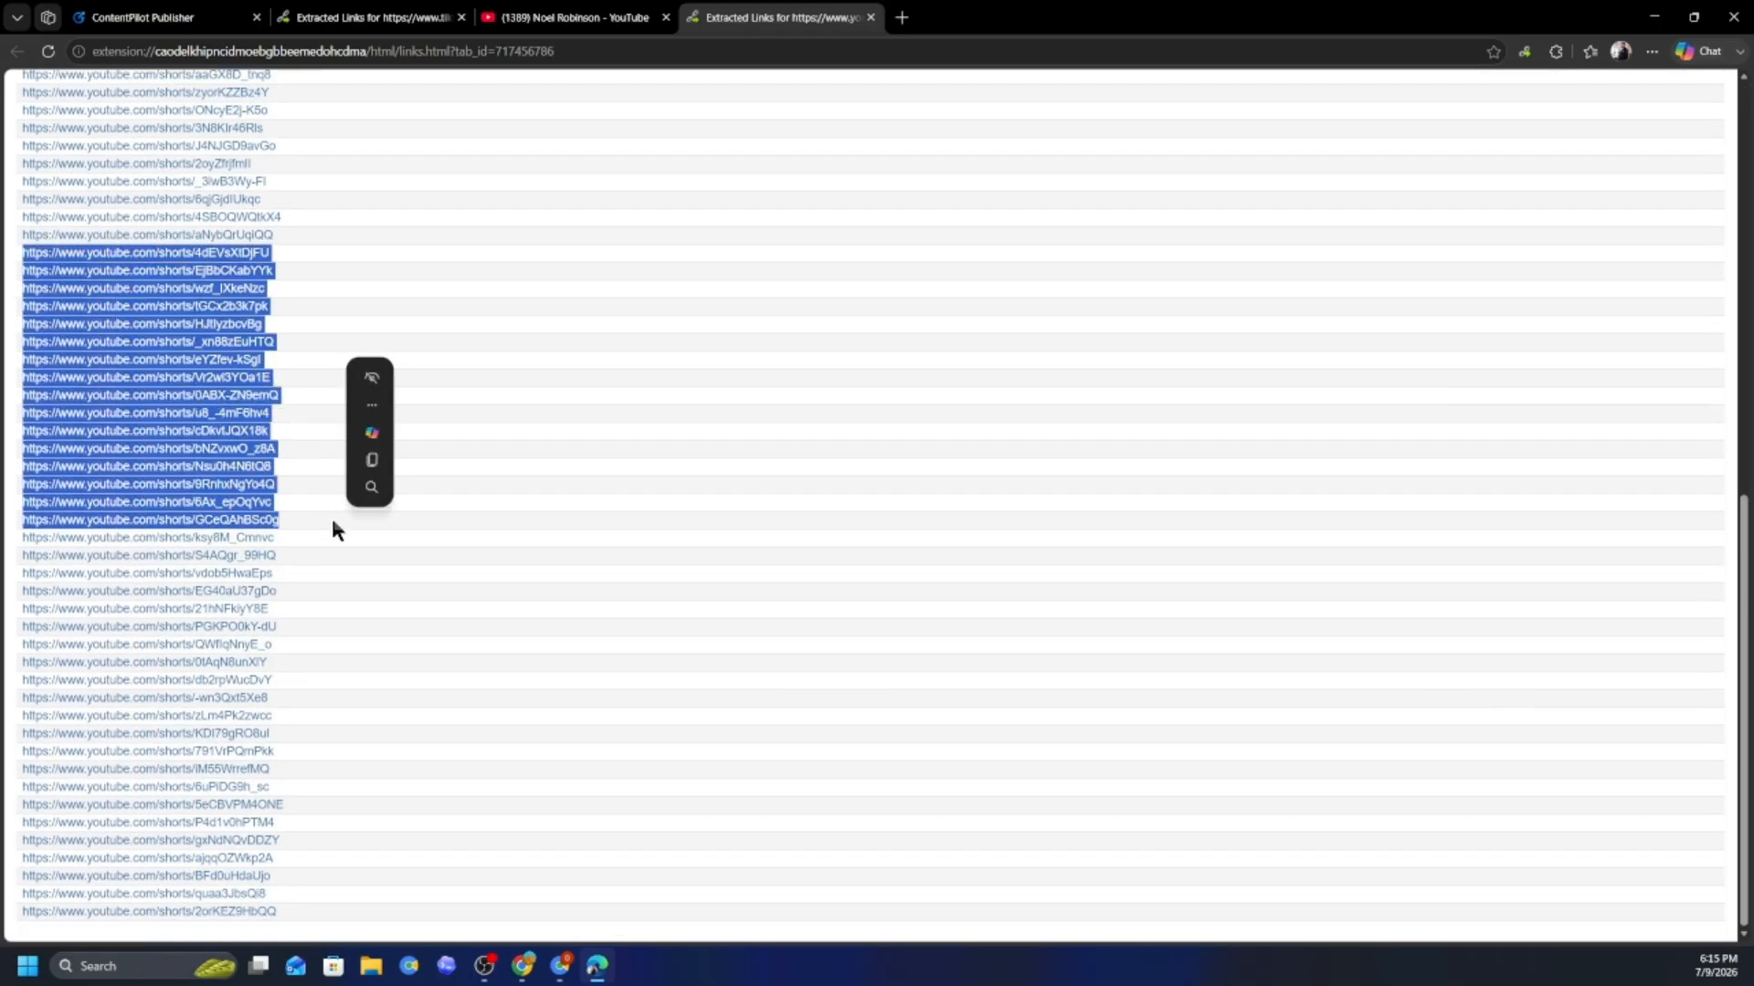
pyautogui.click(168, 17)
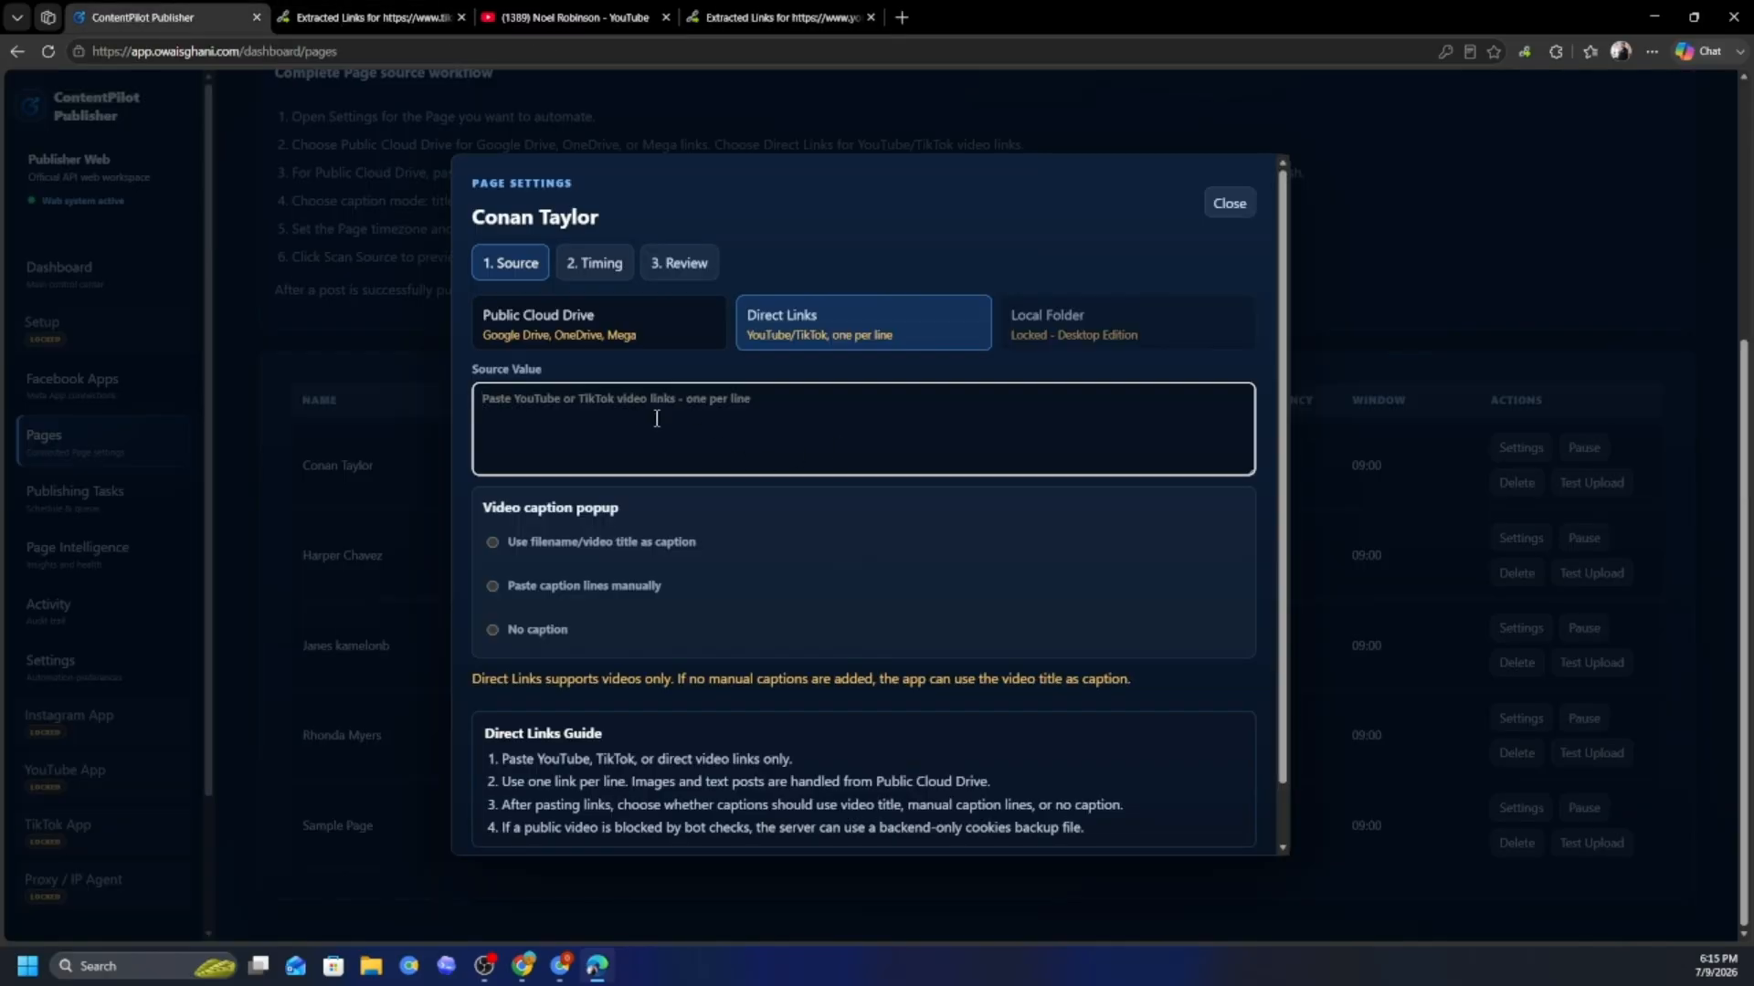
pyautogui.write('https://www.youtube.com/shorts/4dEVsXtDjFU https://www.youtube.com/shorts/EjBbCKabYYk https://www.youtube.com/shorts/wzf_IXkeNzc https://www.youtube.com/shorts/tGCx2b3k7pk https://www.youtube.com/shorts/HJtlyzbcvBg https://www.youtube.com/shorts/_xn88zEuHTQ https://www.youtube.com/shorts/eYZfev-kSgI https://www.youtube.com/shorts/Vr2wl3YOa1E https://www.youtube.com/shorts/0ABX-ZN9emQ https://www.youtube.com/shorts/u8_-4mF6hv4 https://www.youtube.com/shorts/cDkvtJQX18k https://www.youtube.com/shorts/bNZvxwO_z8A https://www.youtube.com/shorts/Nsu0h4N6tQ8 https://www.youtube.com/shorts/9RnhxNgYo4Q https://www.youtube.com/shorts/6Ax_epOqYvc https://www.youtube.com/shorts/GCeQAhBSc0g')
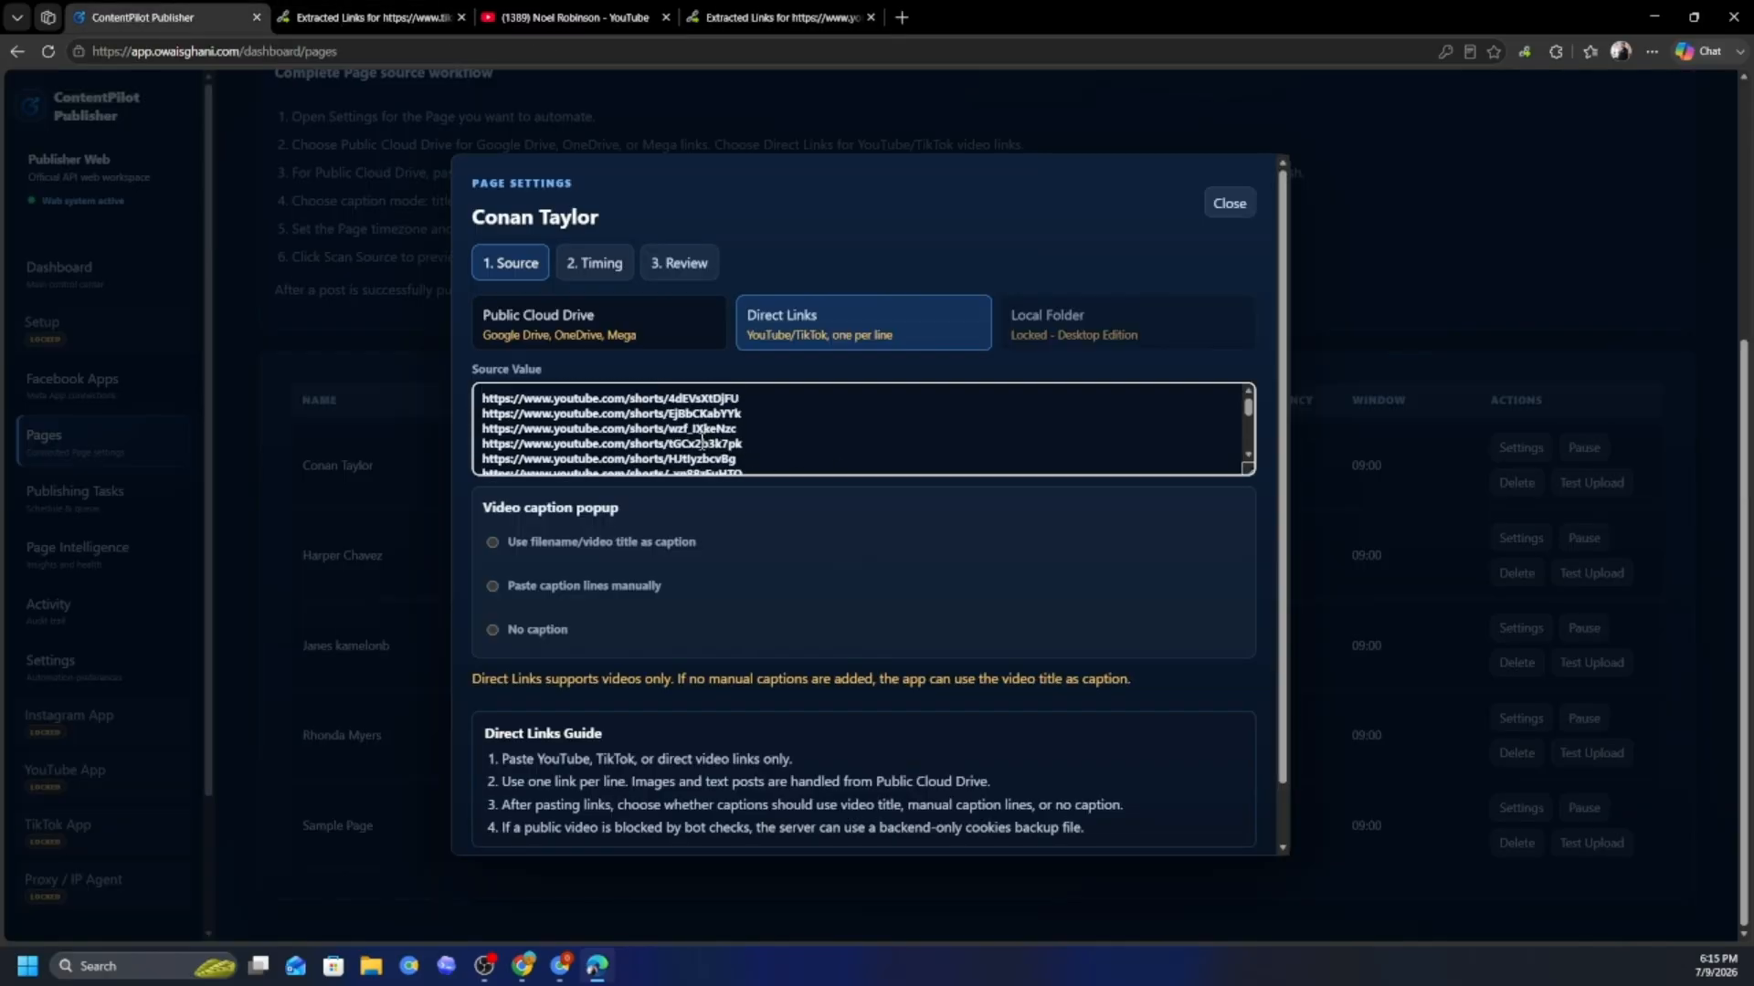
# - Compare the video caption options, choose to use the filename/video title as caption, and continue to the Page's timing settings
pyautogui.scroll(-1, 597, 534)
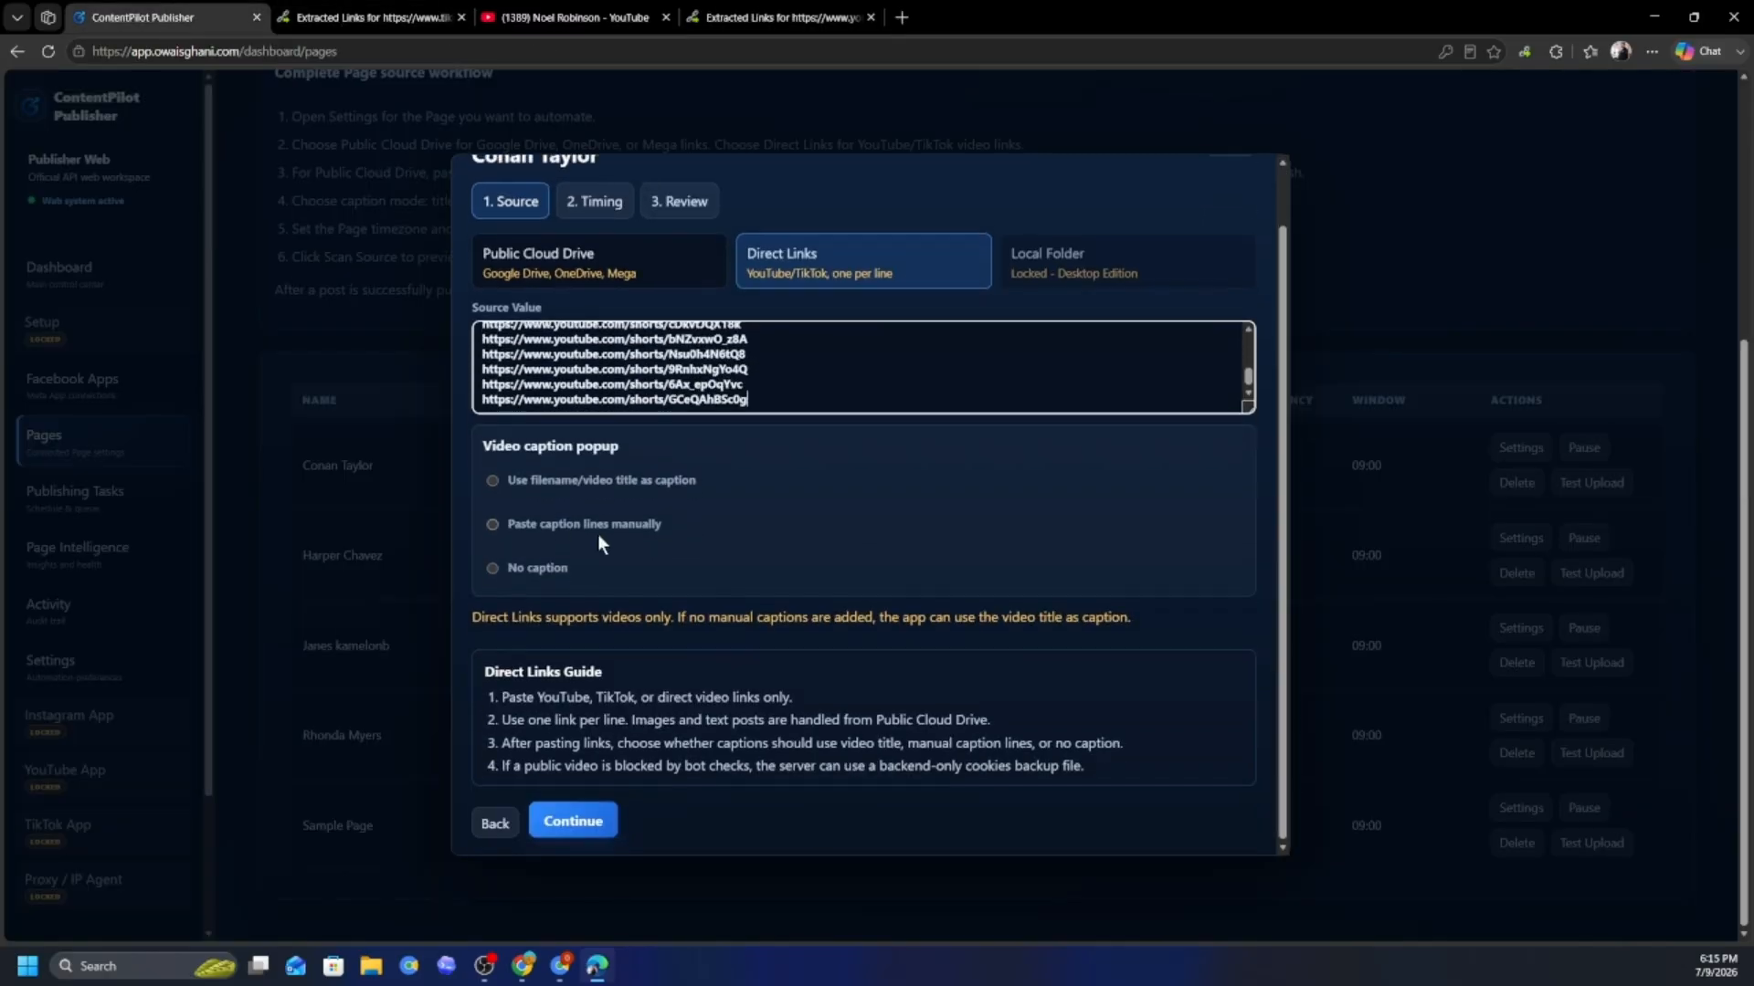
pyautogui.click(528, 486)
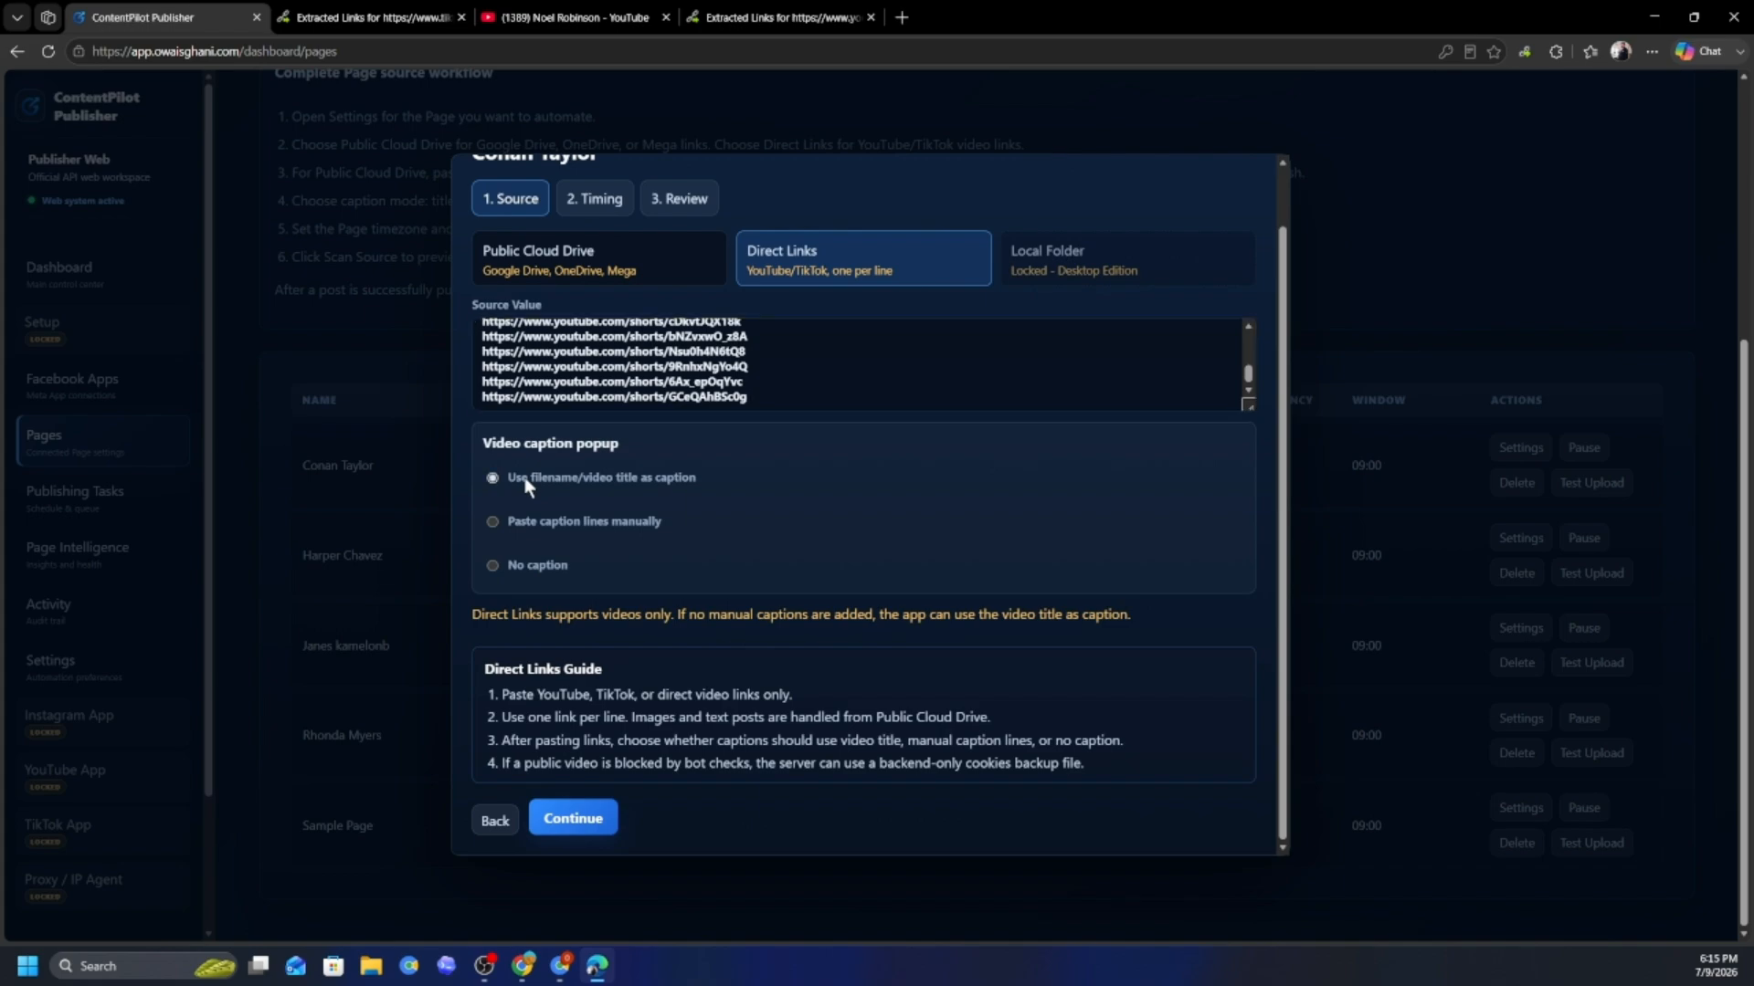
pyautogui.click(528, 523)
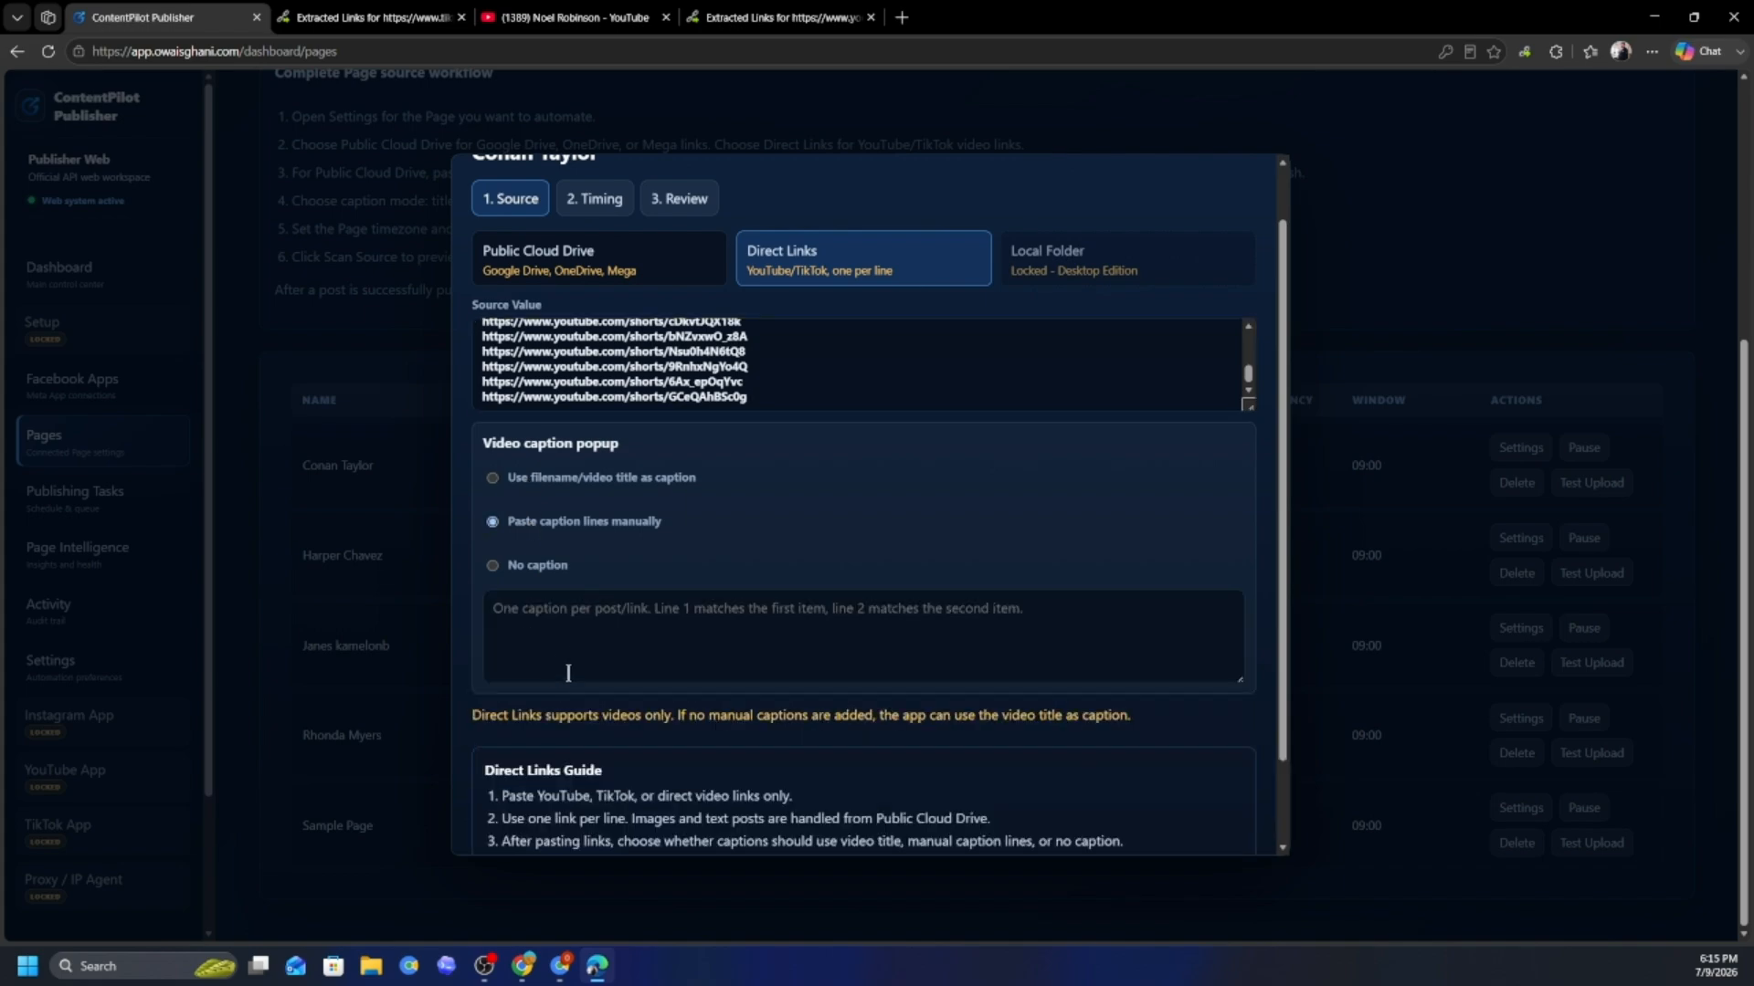
pyautogui.click(526, 565)
pyautogui.click(544, 523)
pyautogui.click(523, 596)
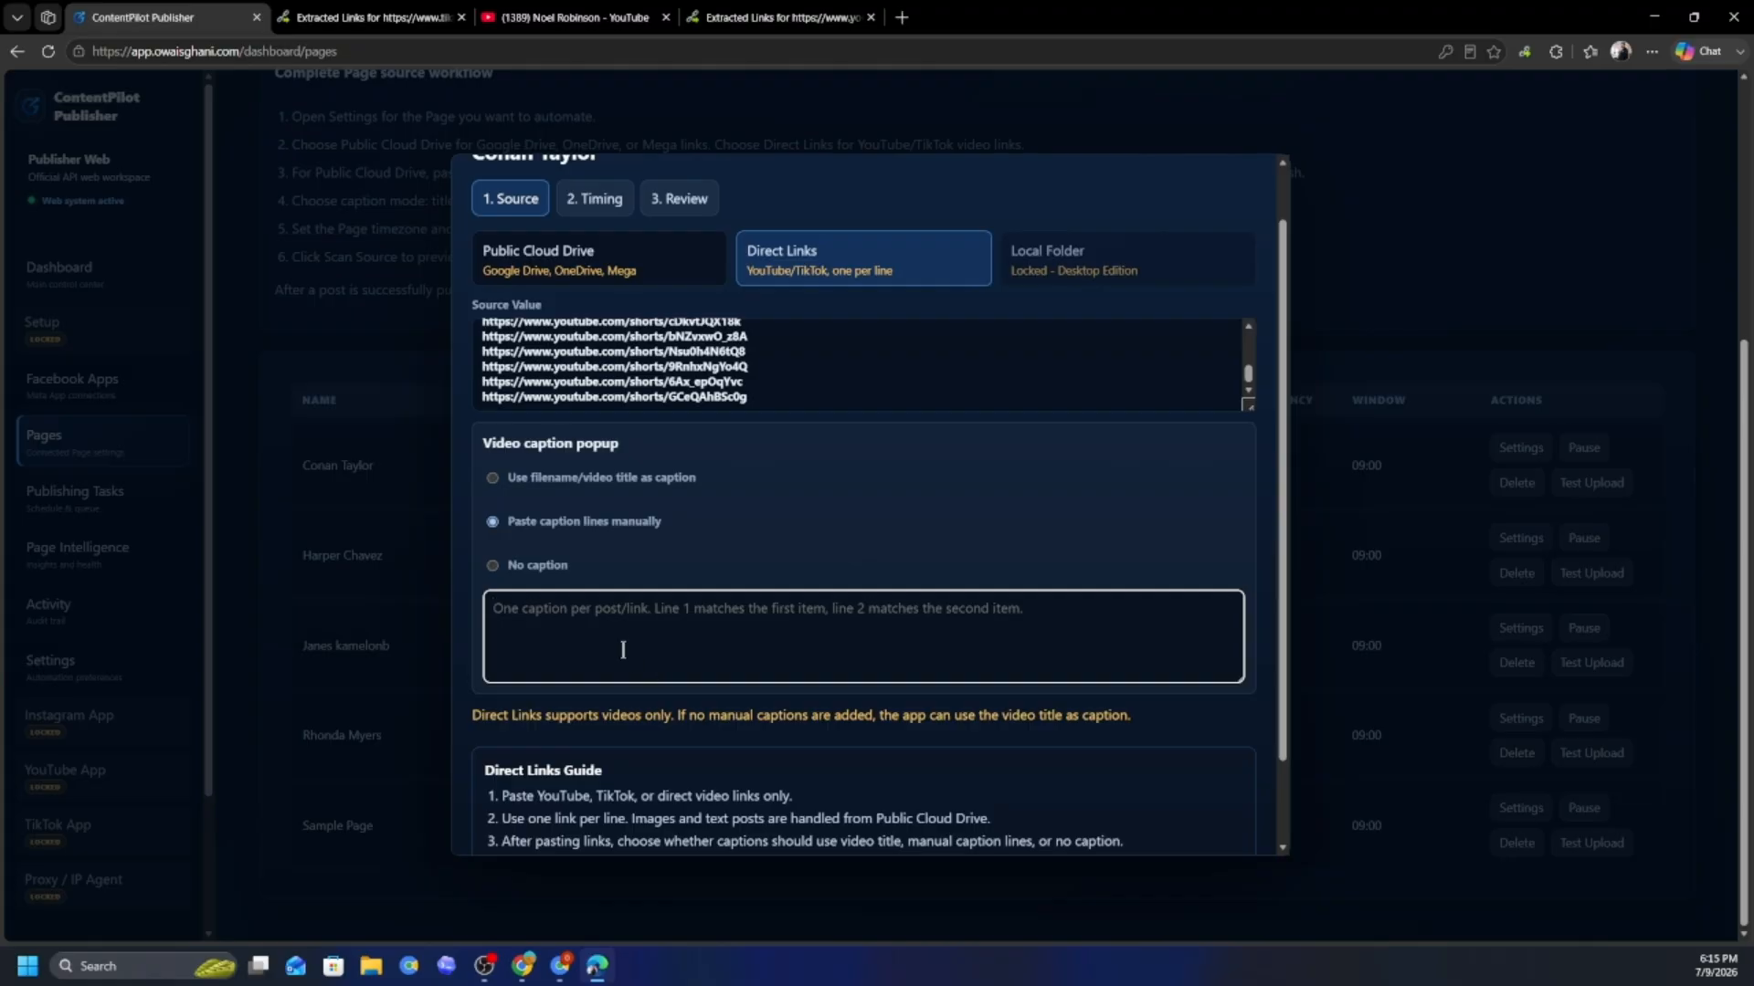
pyautogui.scroll(4, 639, 352)
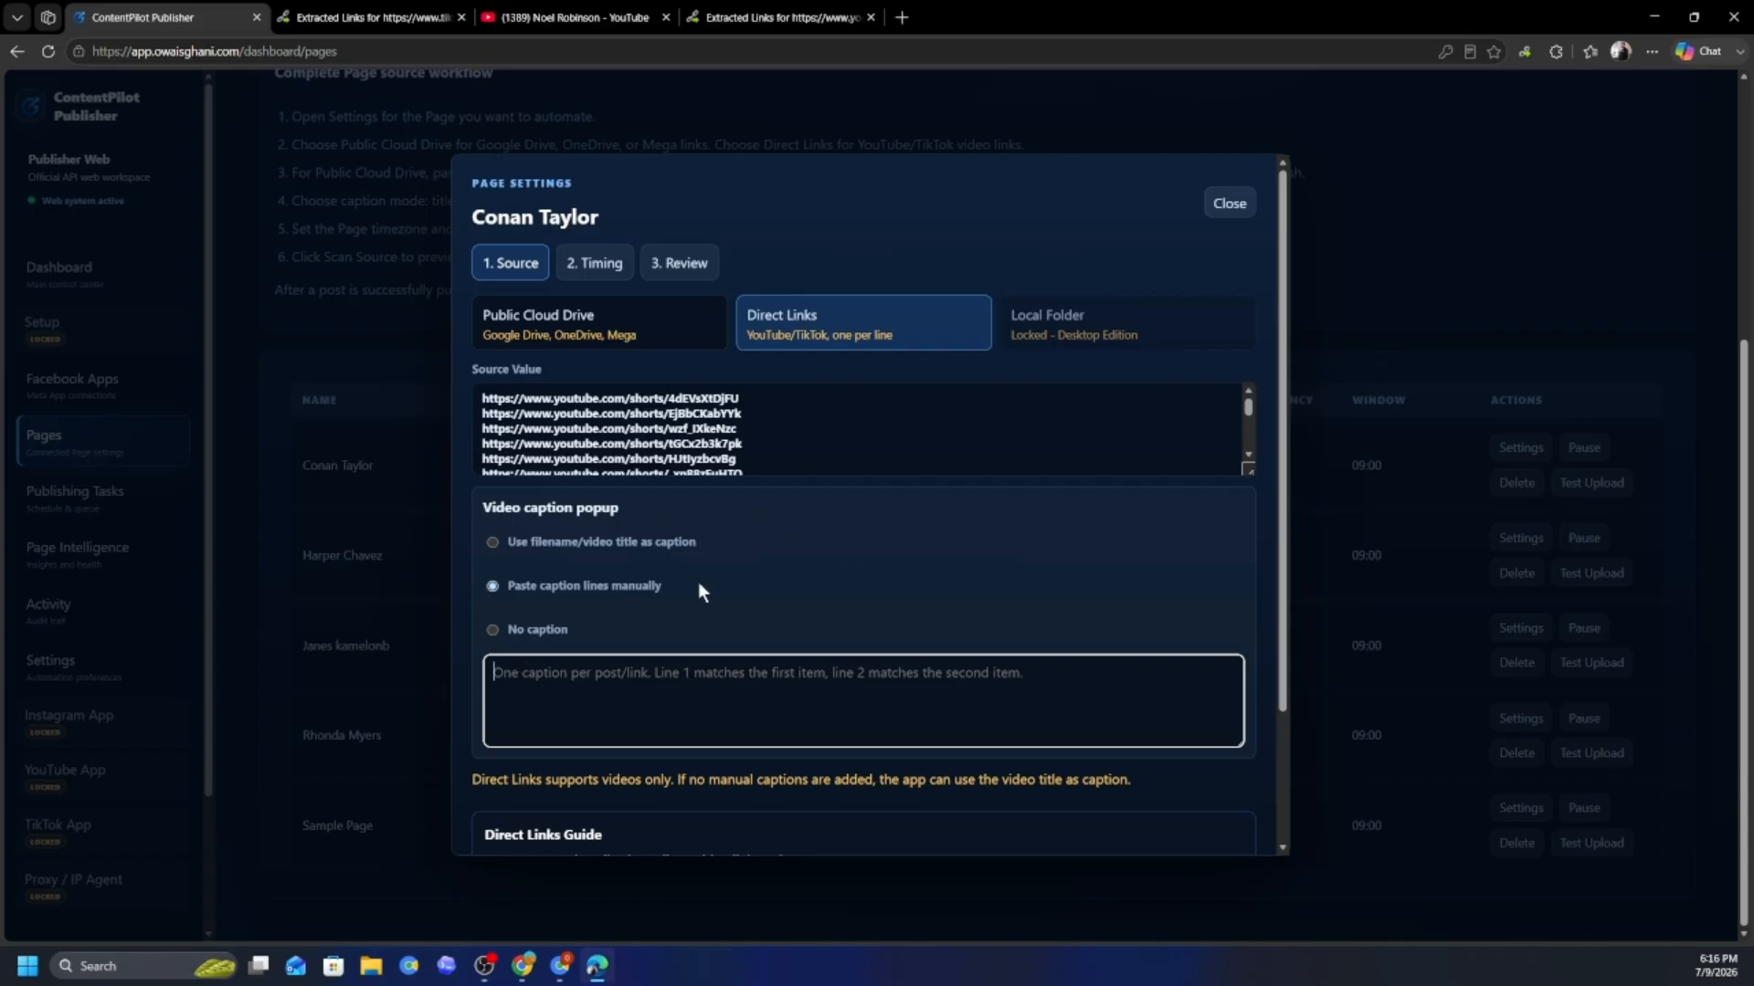
pyautogui.scroll(-1, 603, 539)
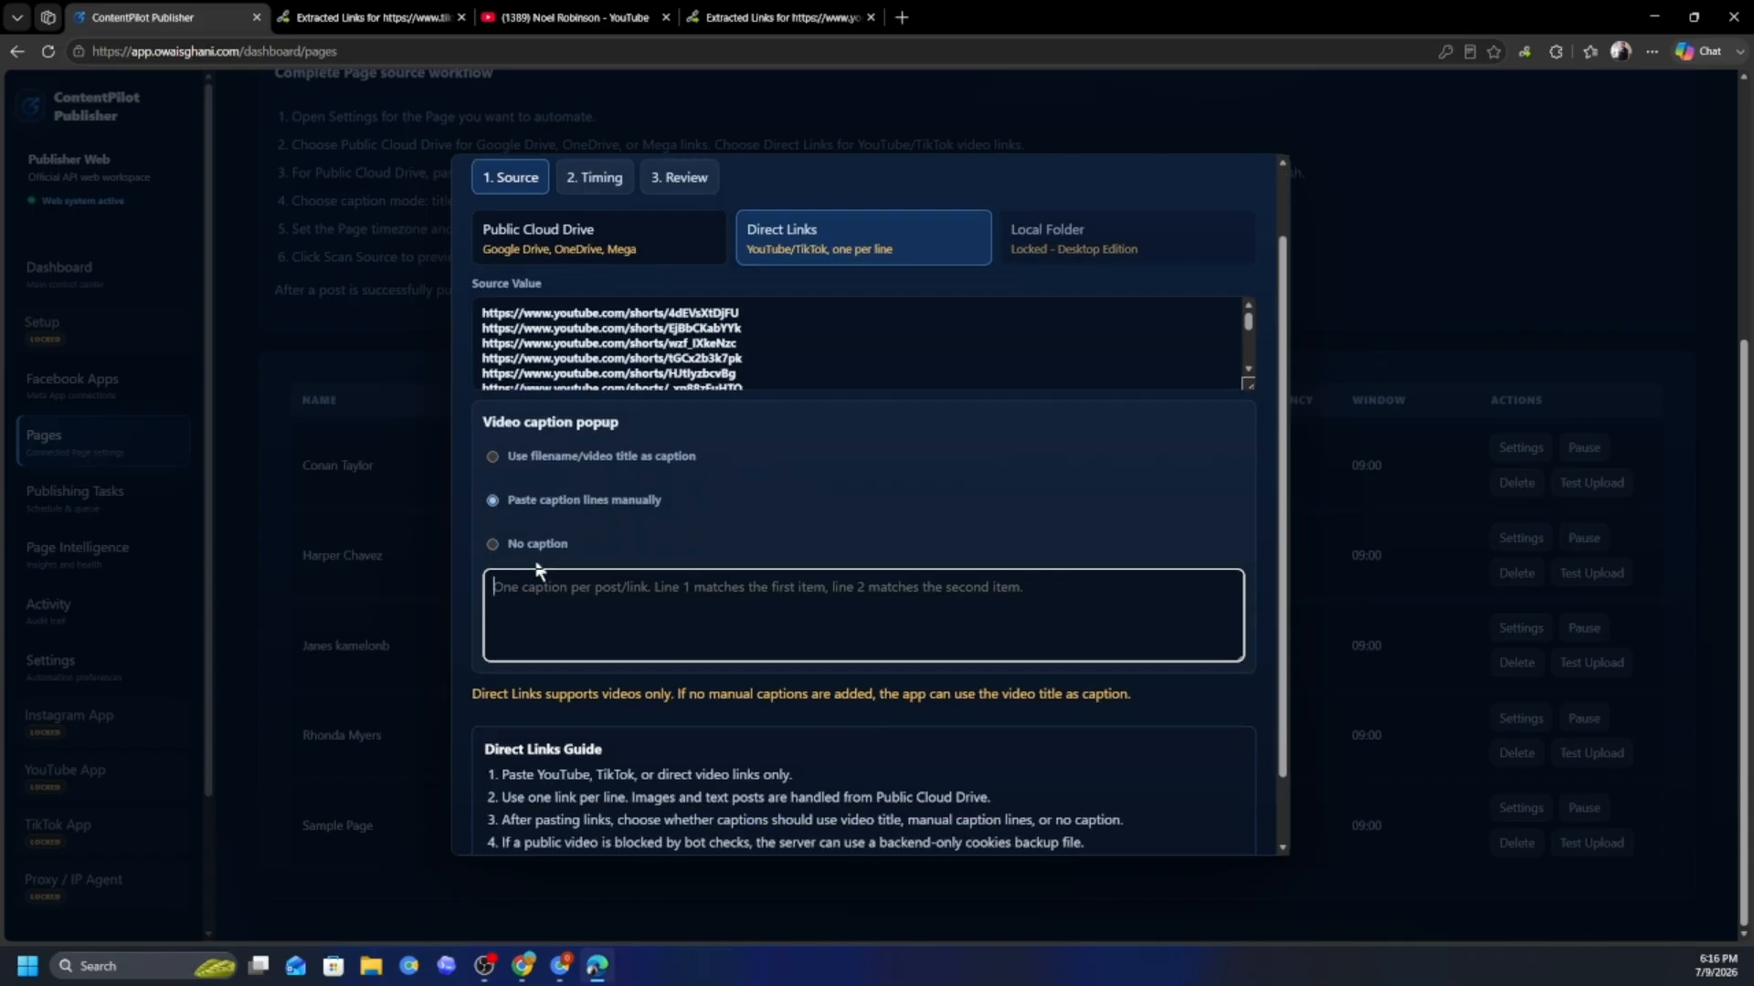
pyautogui.click(553, 456)
pyautogui.click(594, 822)
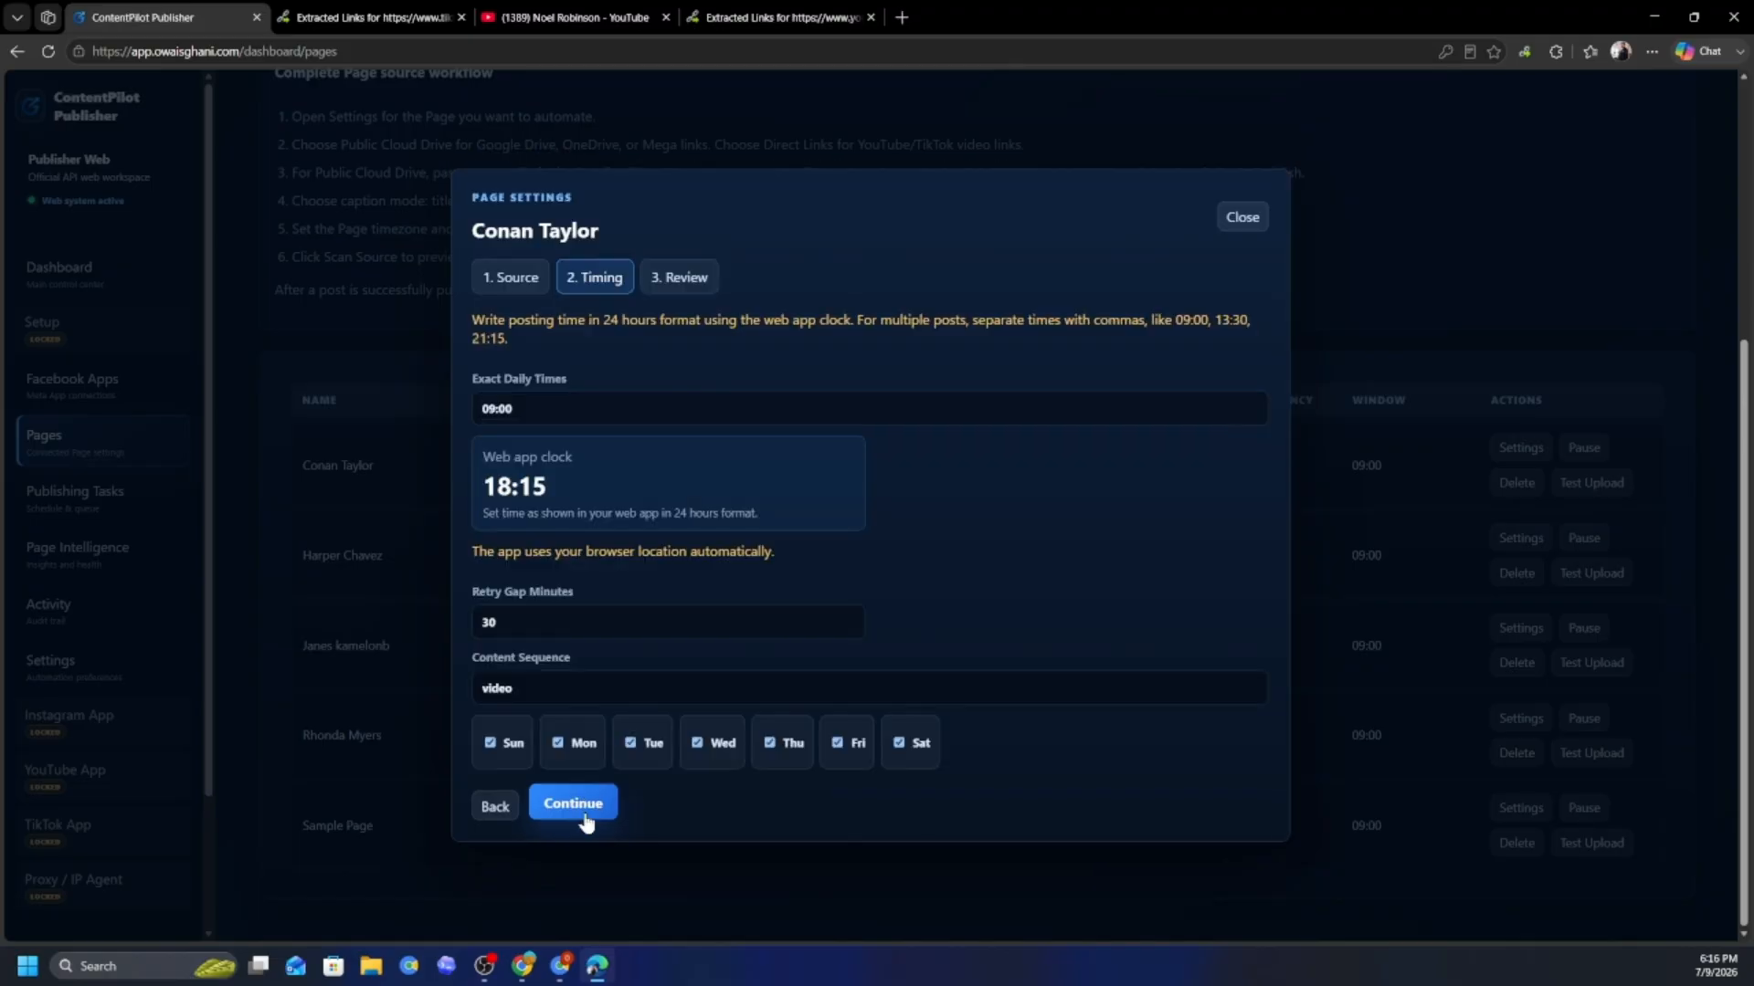
# - Set the Page's exact daily times to 18:25,18.30 and the retry gap to 5 minutes, and continue to the review
pyautogui.moveTo(481, 491); pyautogui.dragTo(579, 490)
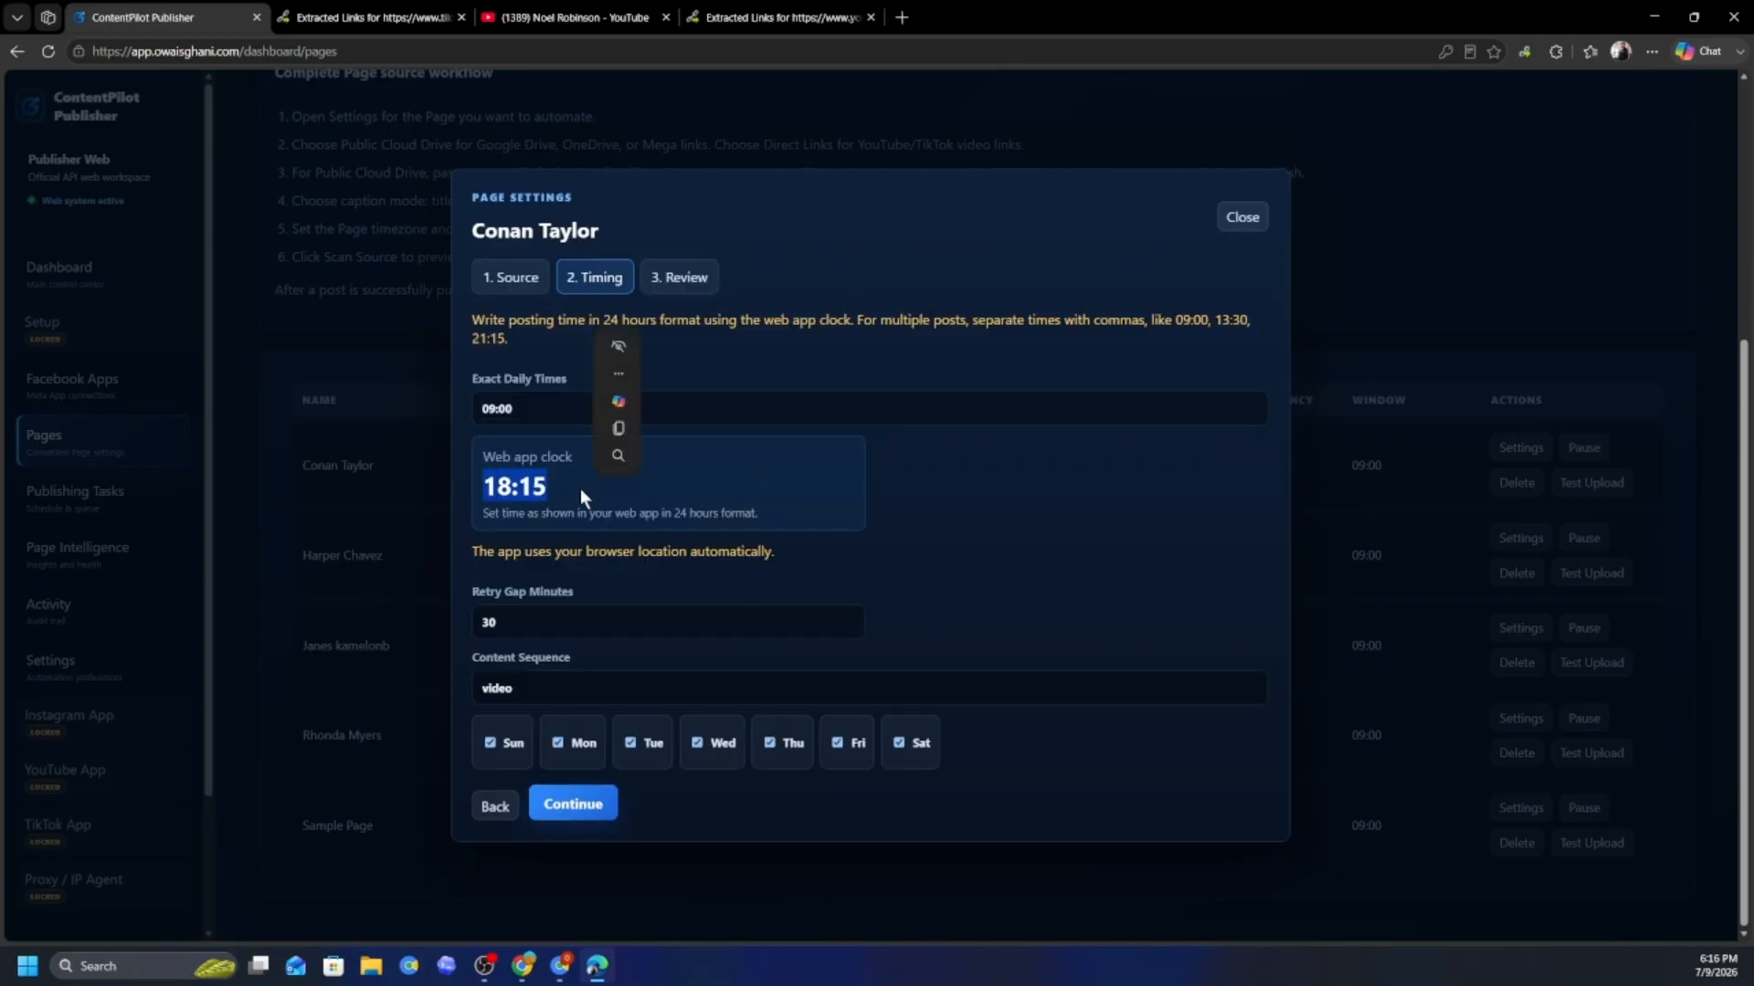
pyautogui.doubleClick(521, 413)
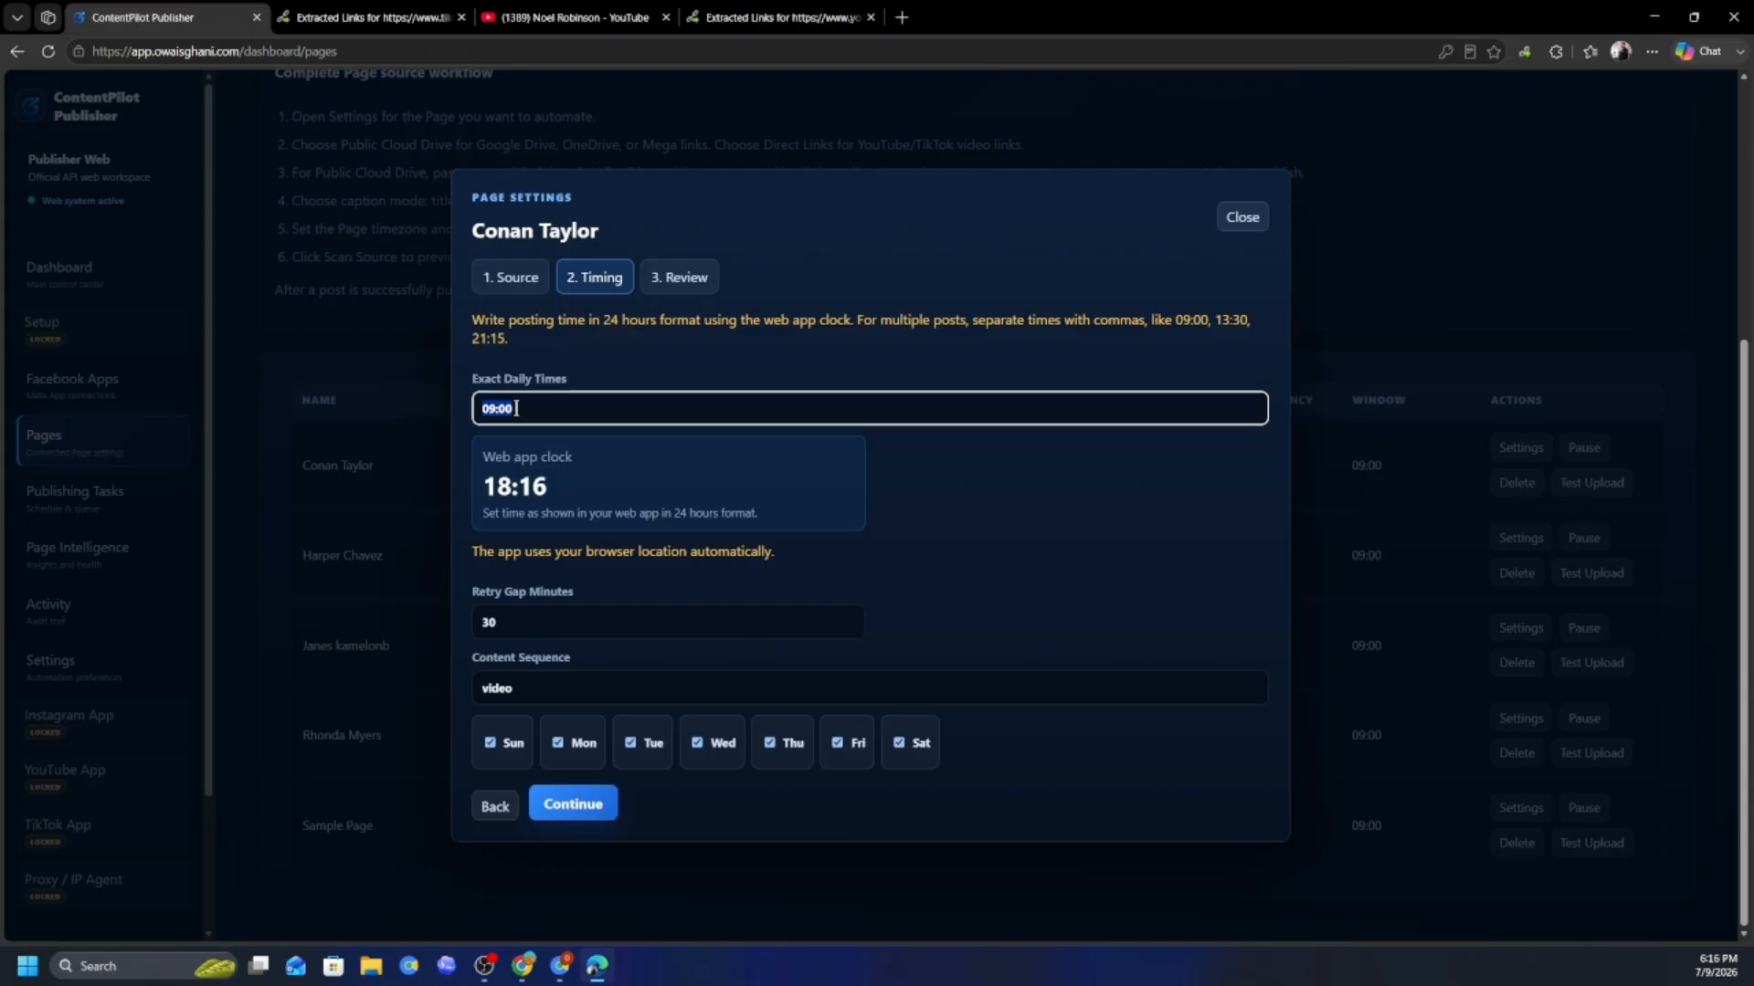
pyautogui.write('18:25,18.30')
pyautogui.click(487, 622)
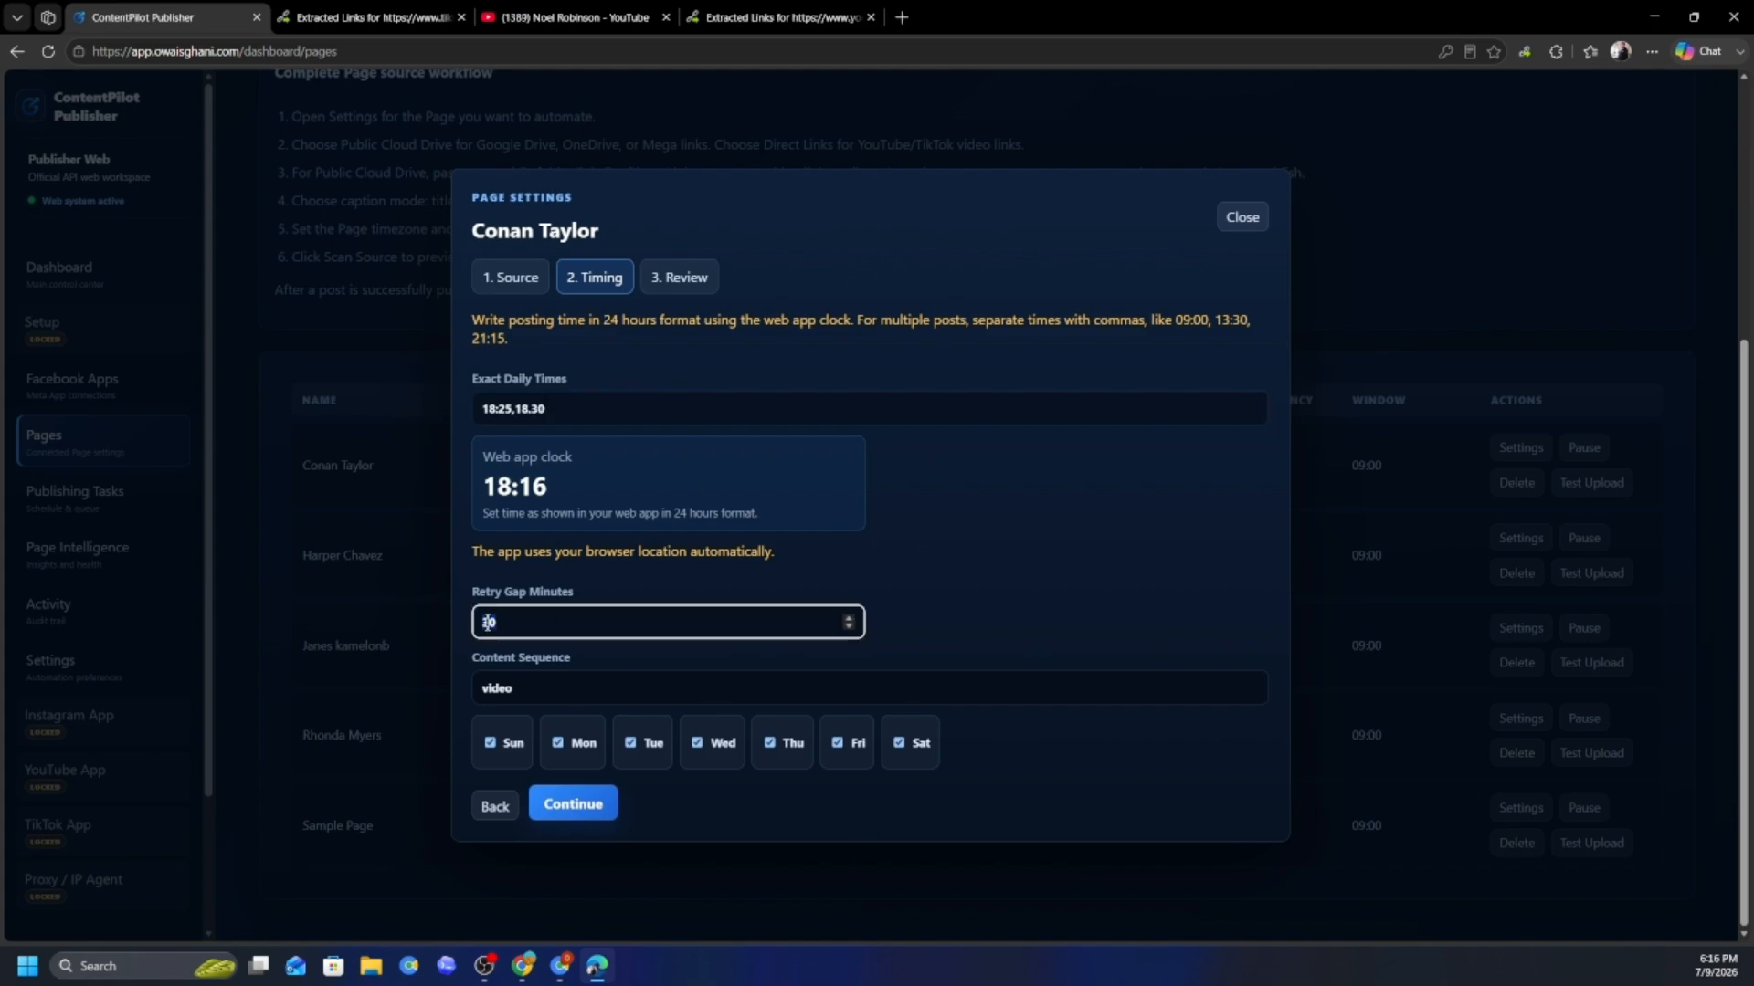
pyautogui.write('5')
pyautogui.click(977, 590)
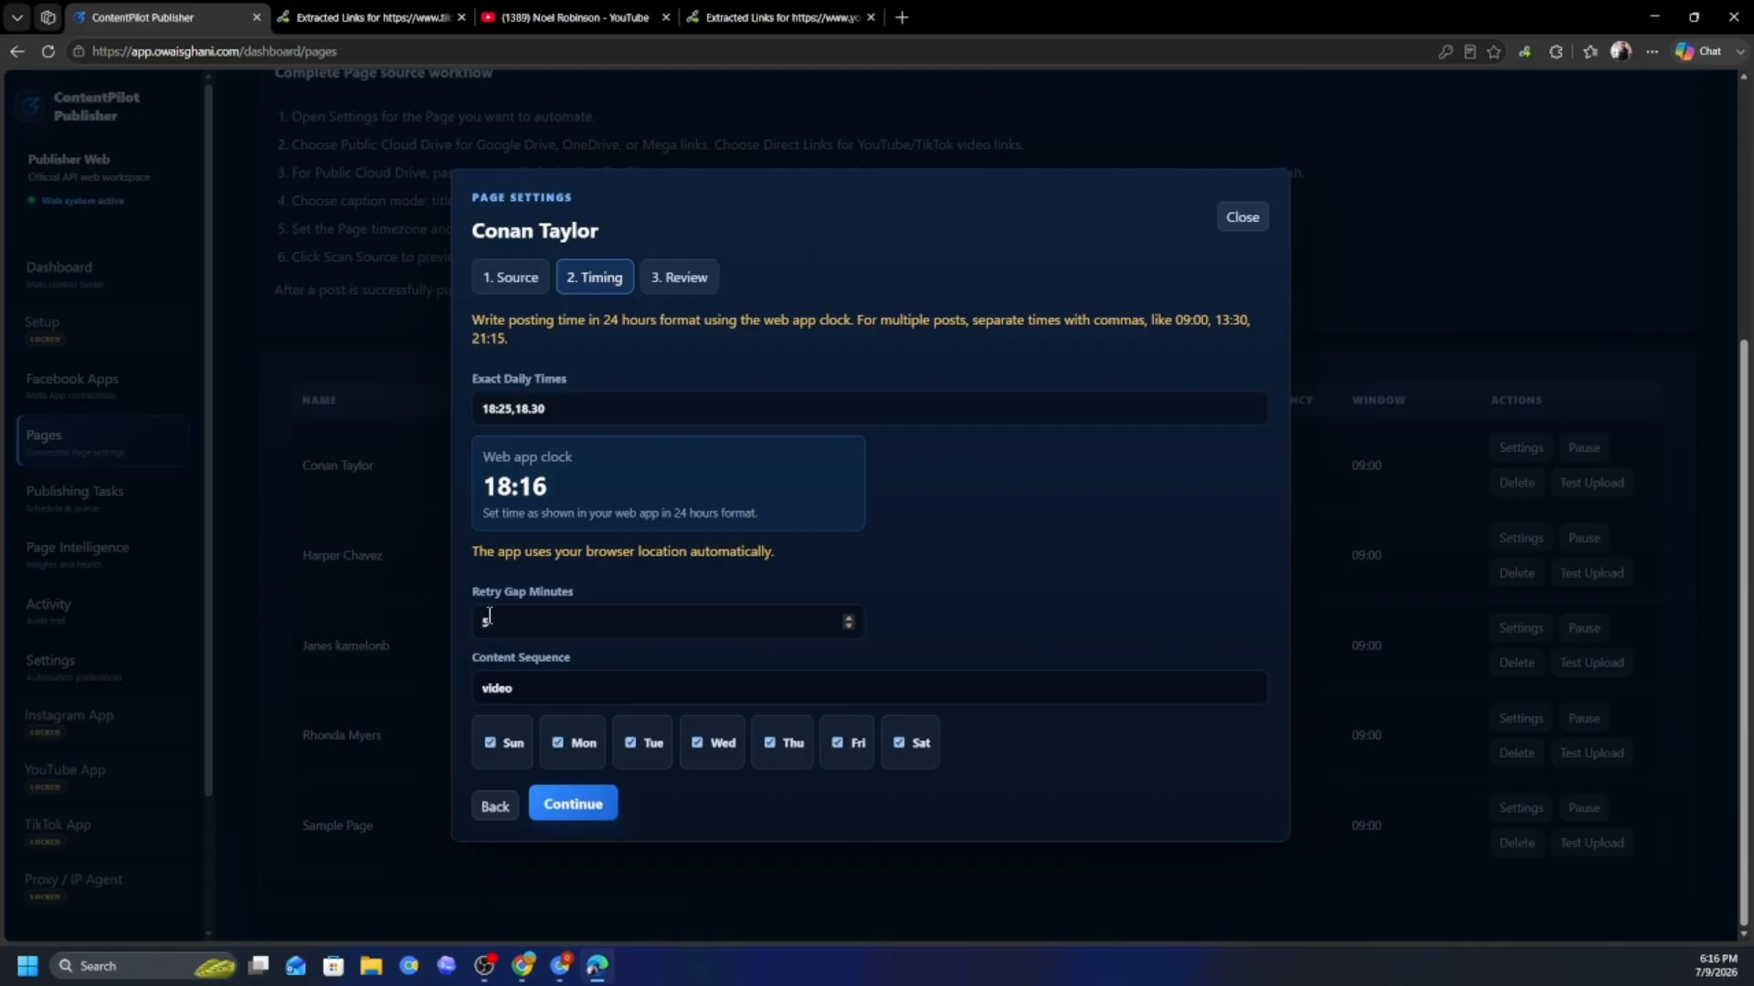
pyautogui.click(527, 692)
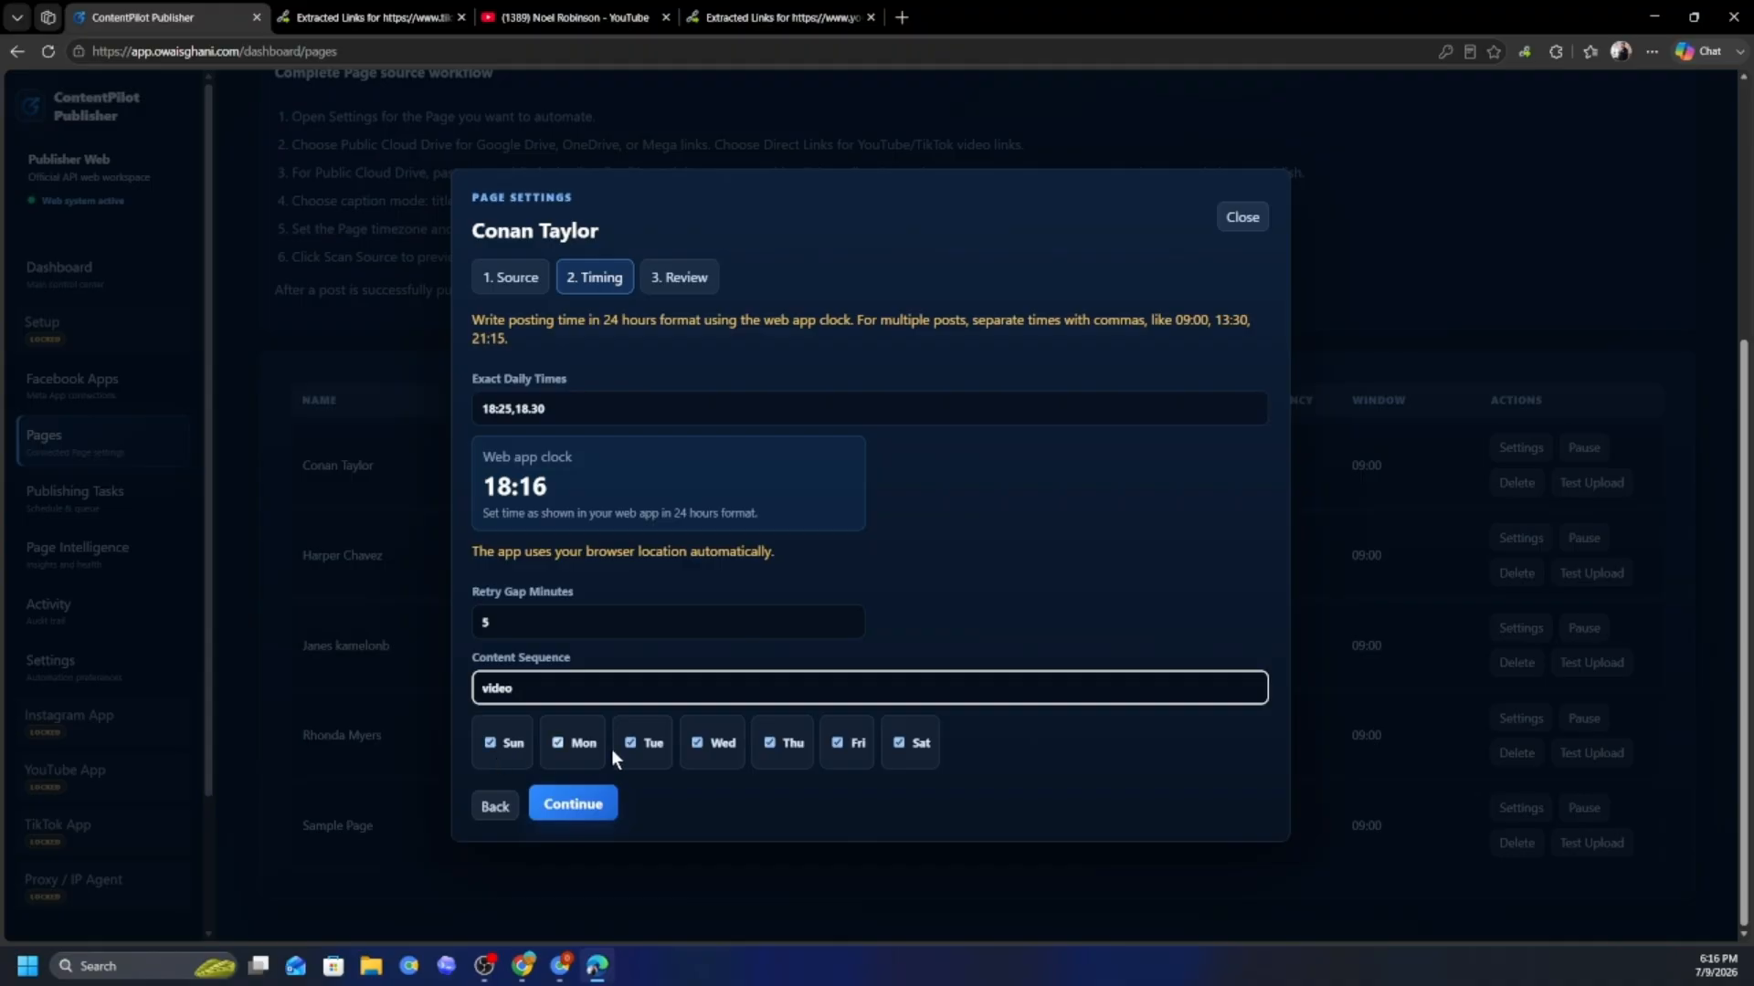
pyautogui.click(581, 807)
# - Review the Page's settings, scan the source, and save and sync them to create the publishing tasks
pyautogui.scroll(-2, 747, 444)
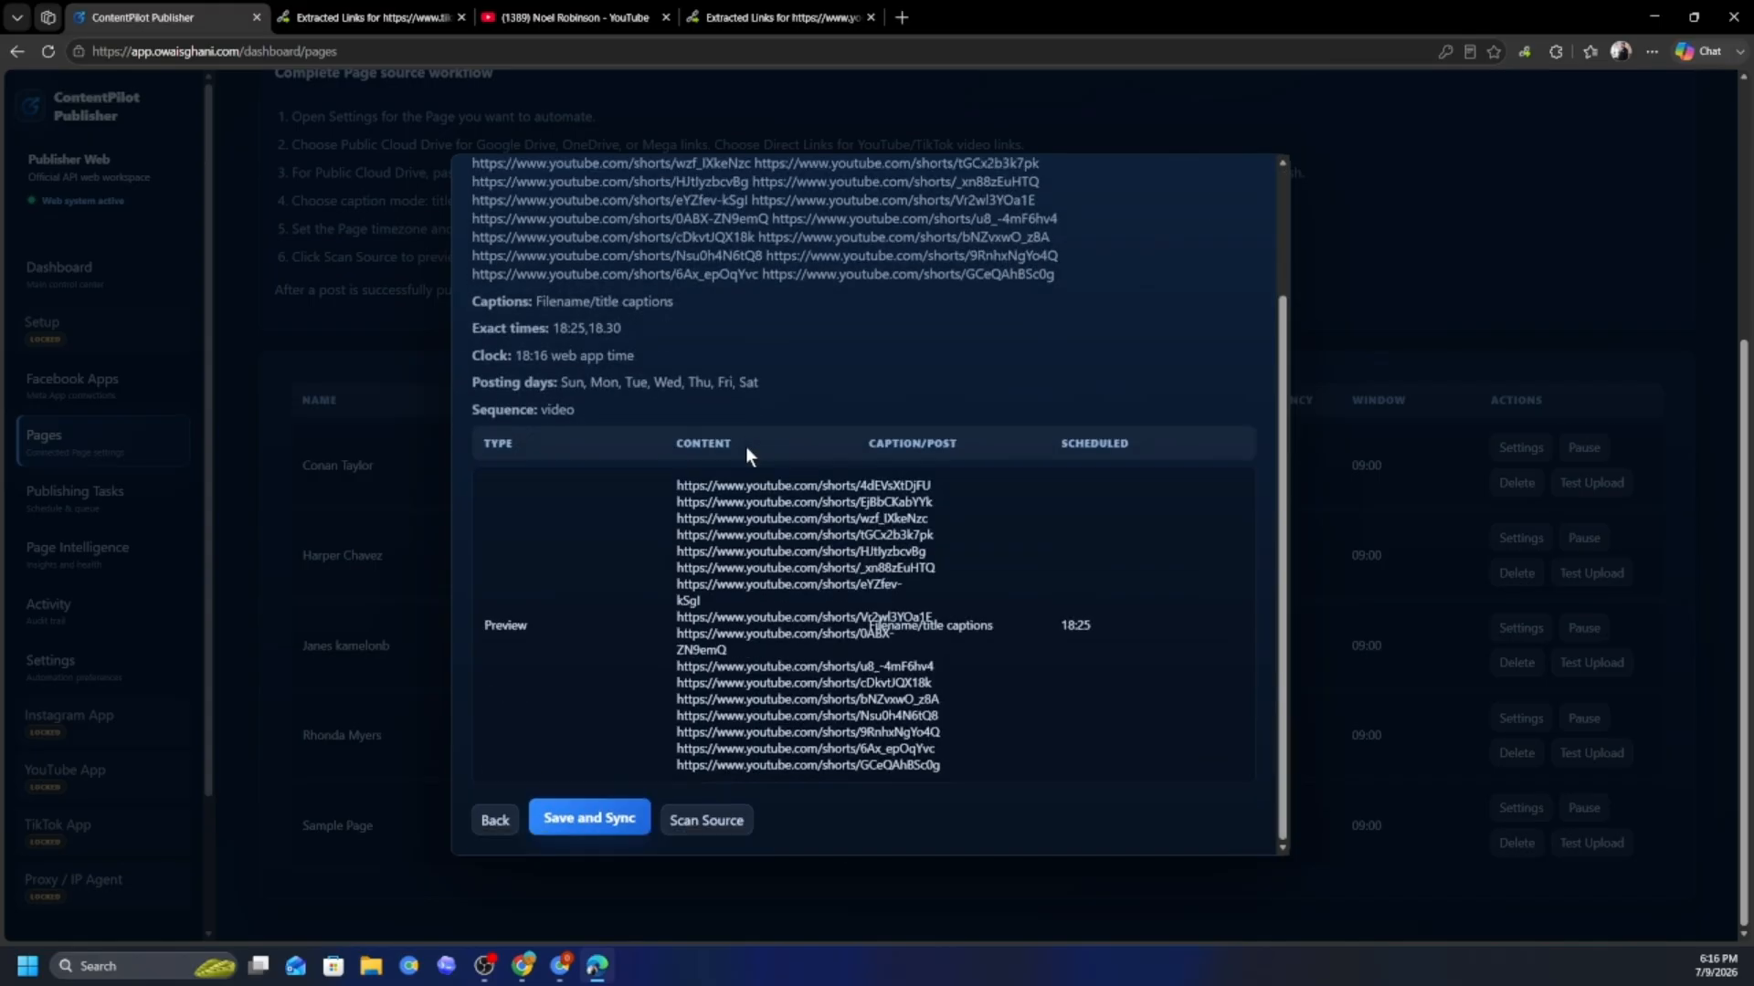
pyautogui.click(717, 822)
pyautogui.click(582, 820)
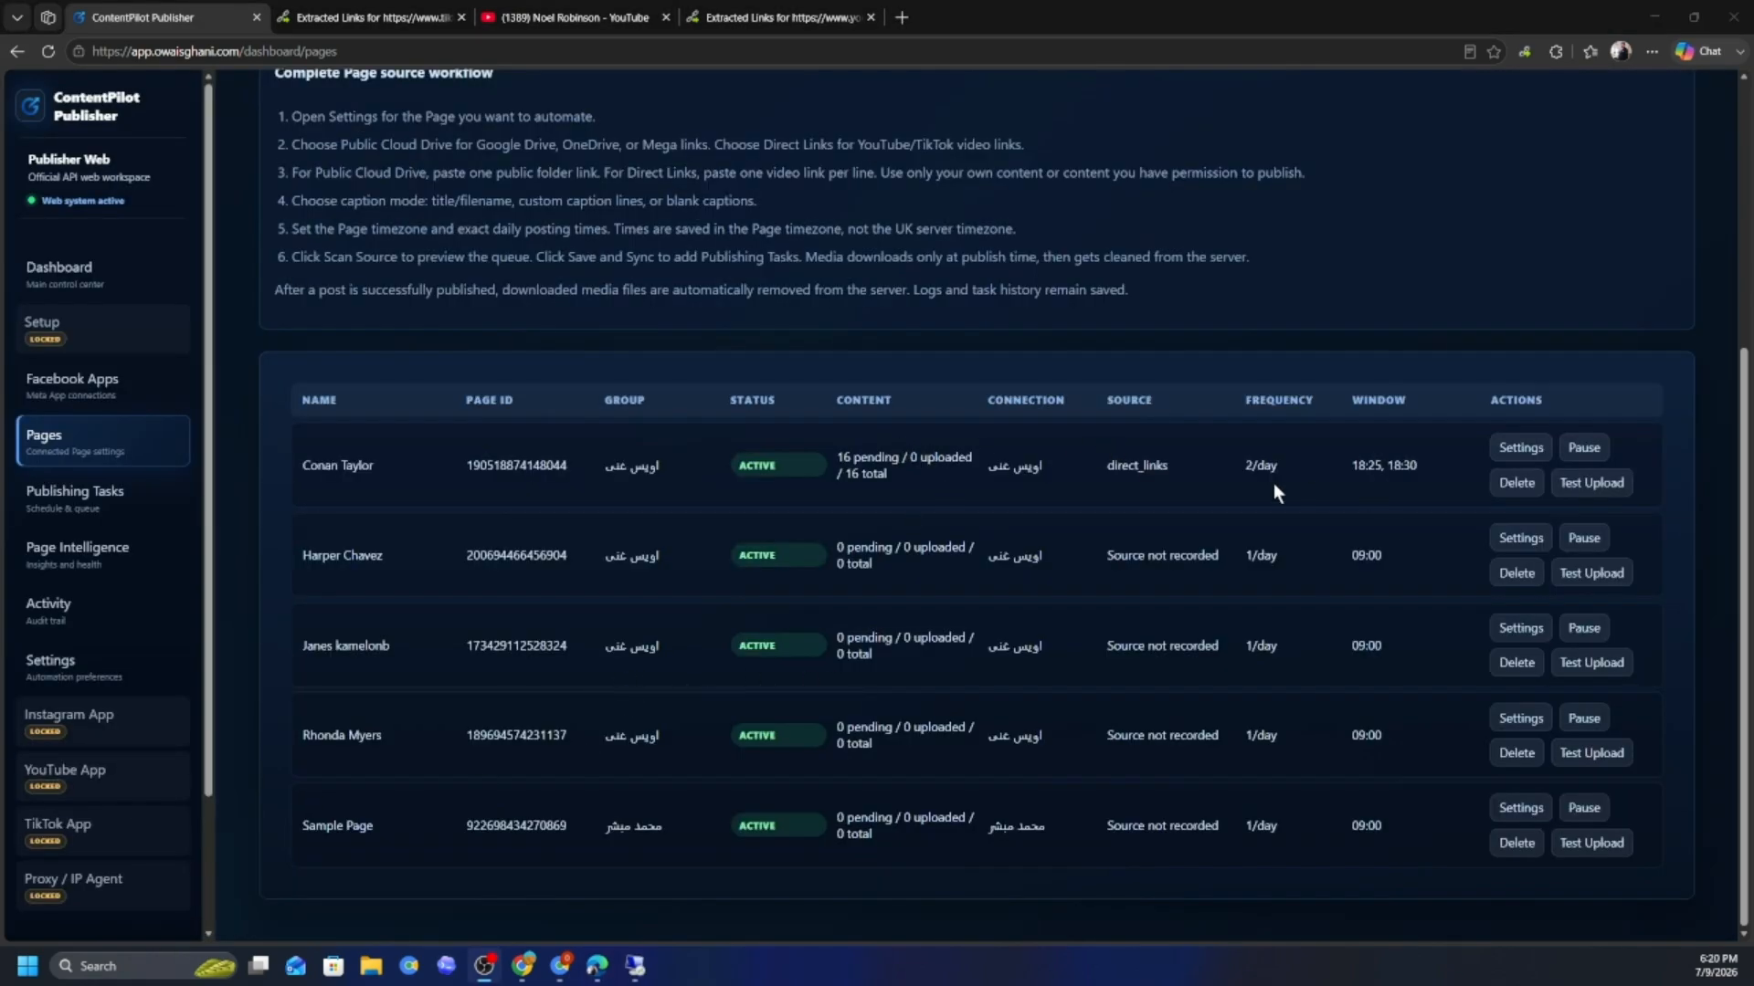
# - Check the first listed Page's posting frequency and time window
pyautogui.tripleClick(1360, 469)
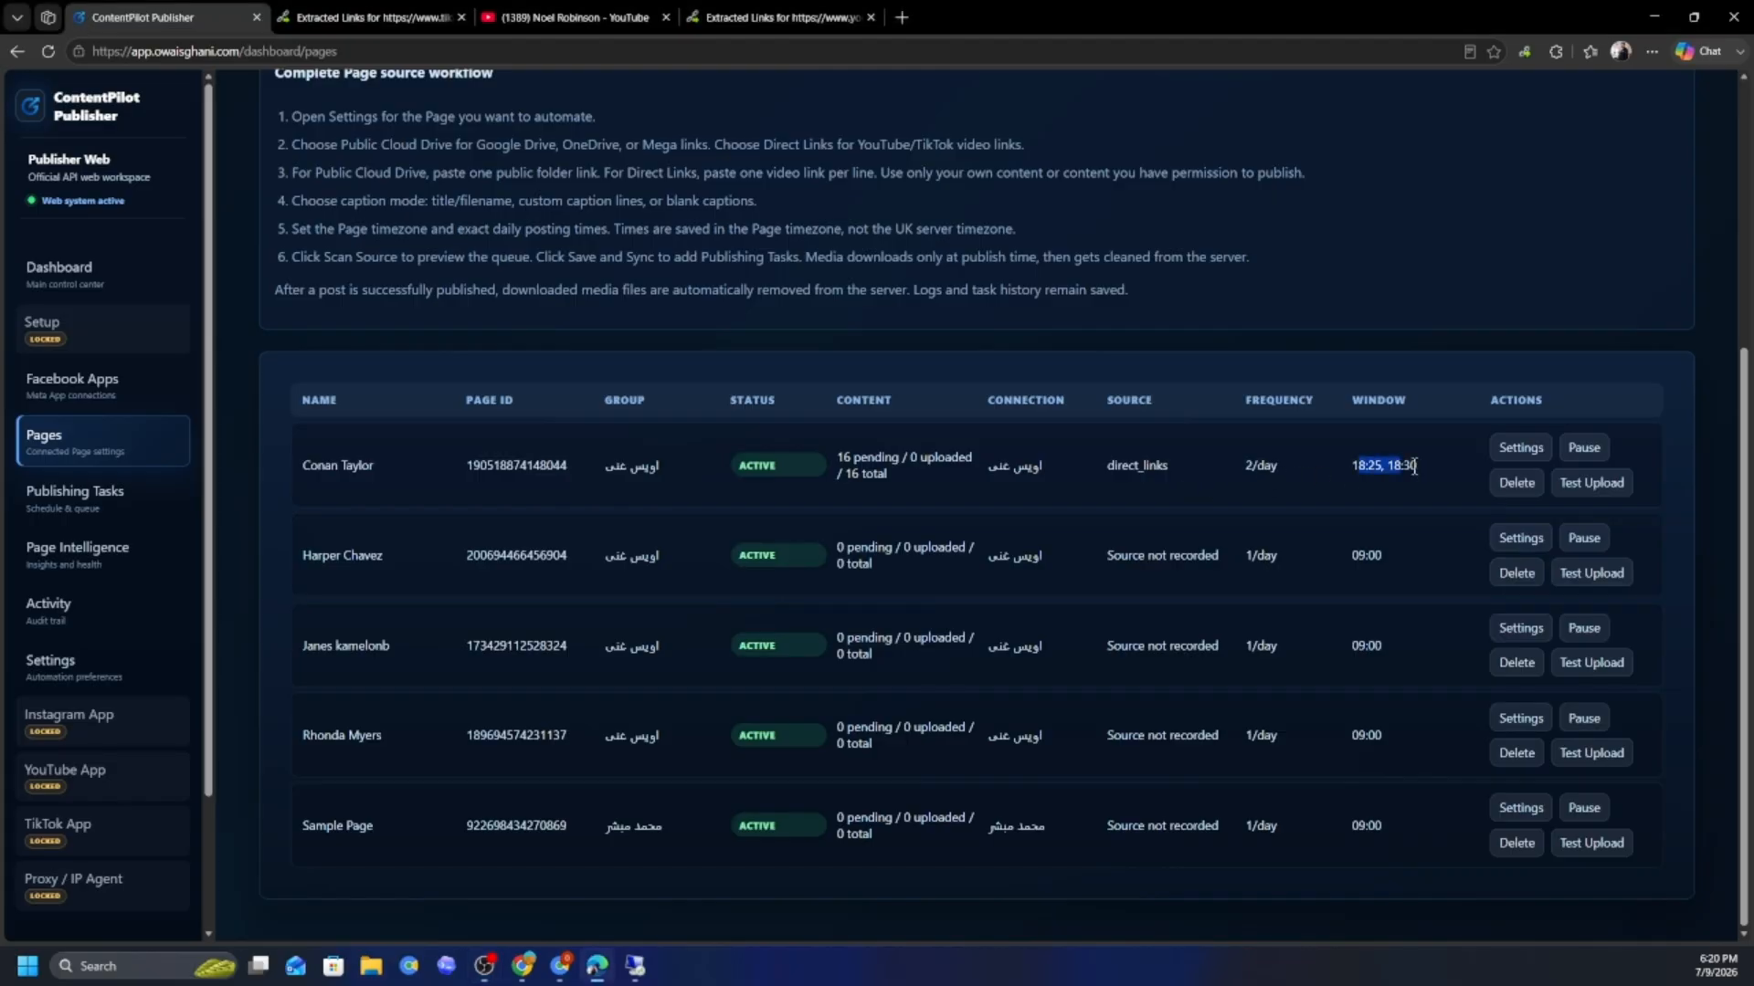
pyautogui.tripleClick(1257, 474)
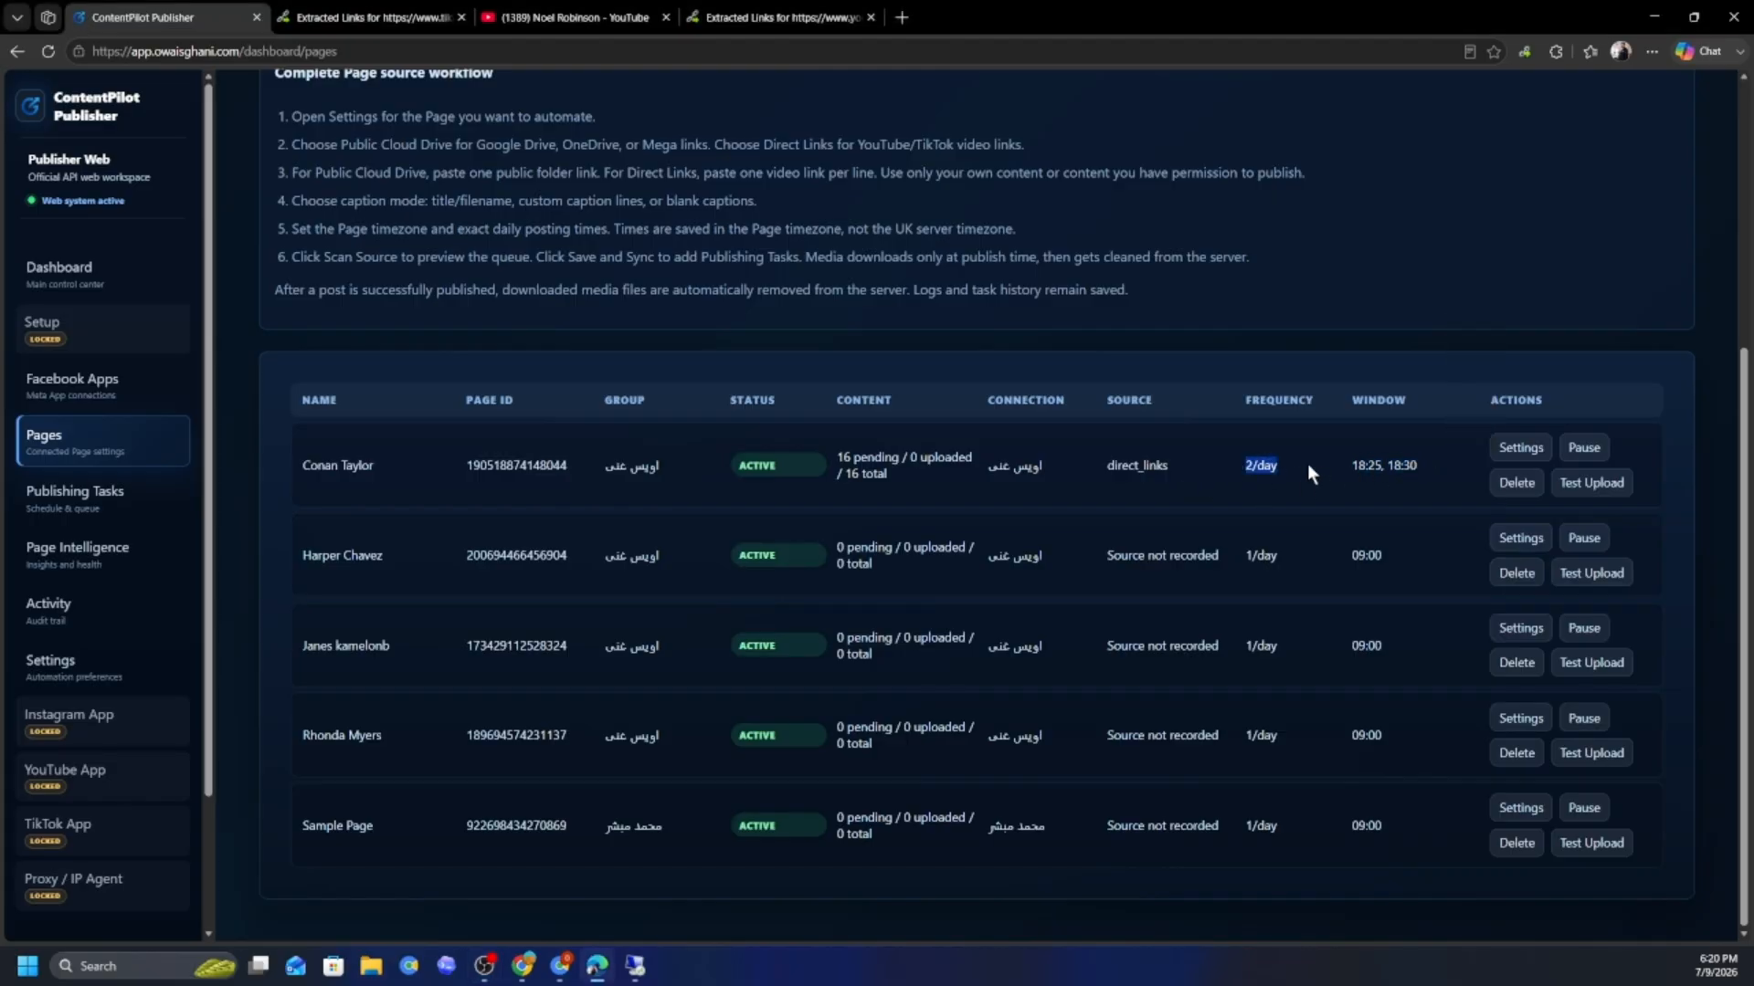
pyautogui.tripleClick(1382, 470)
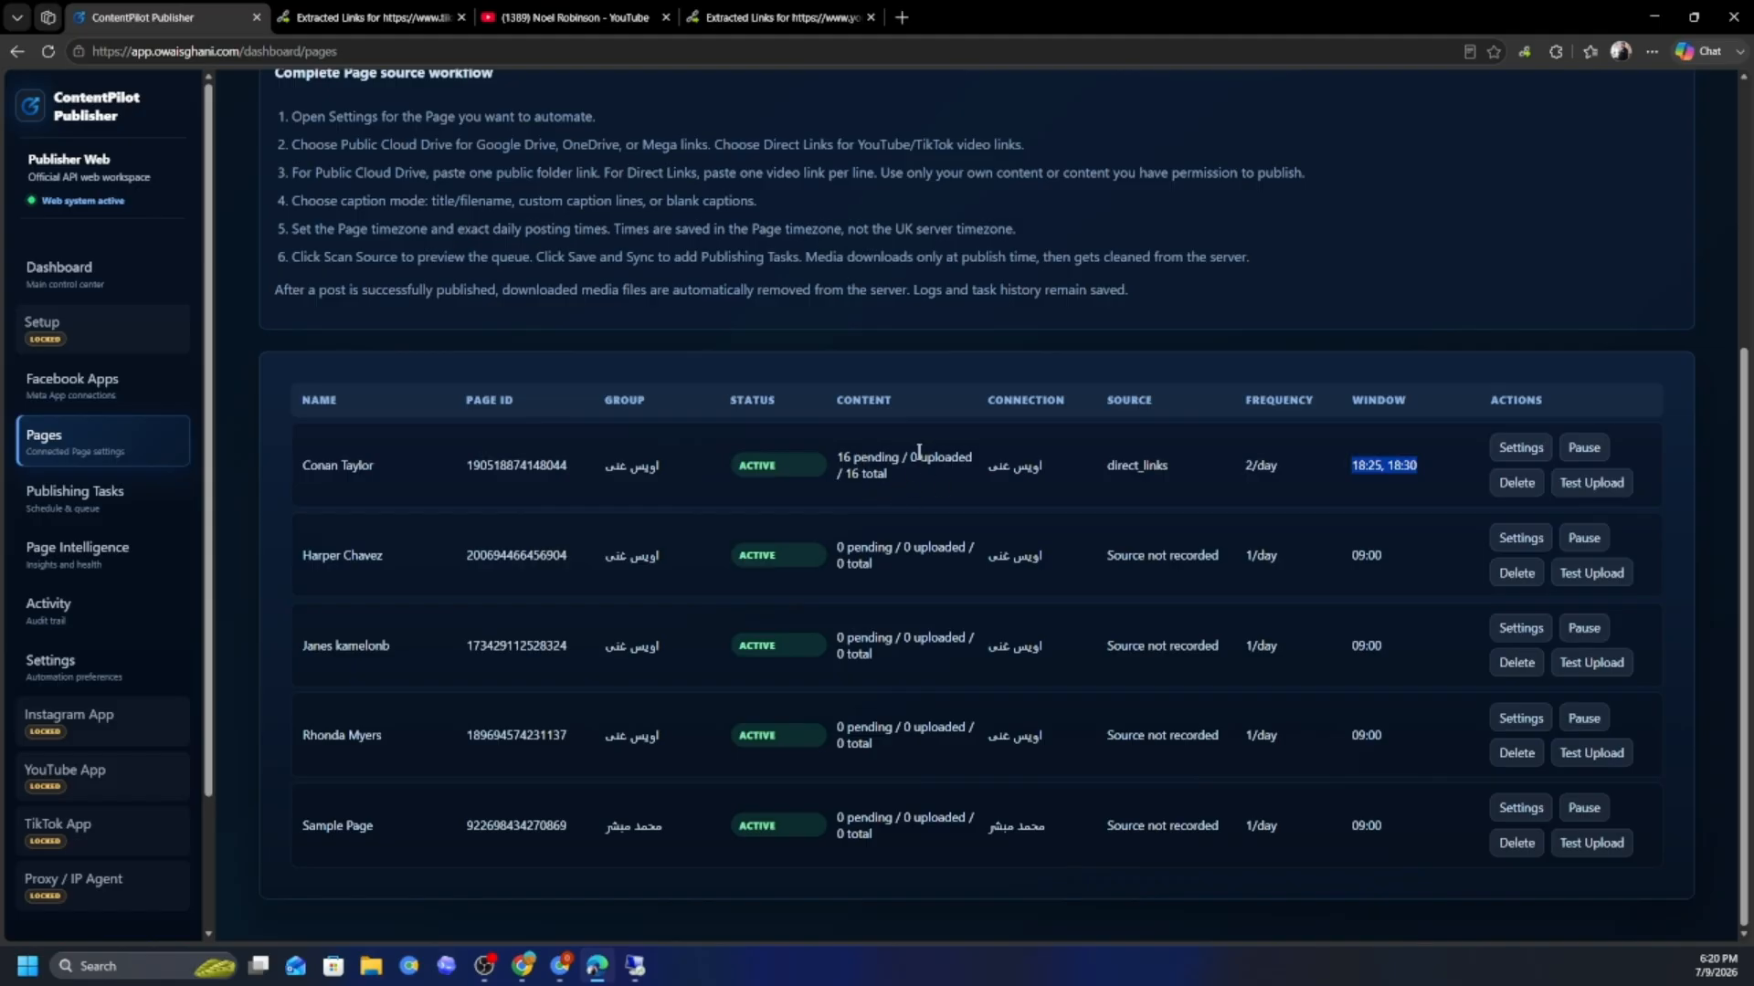
# - Open Publishing Tasks and examine the scheduled videos' content names, captions, planned times and stages
pyautogui.click(81, 505)
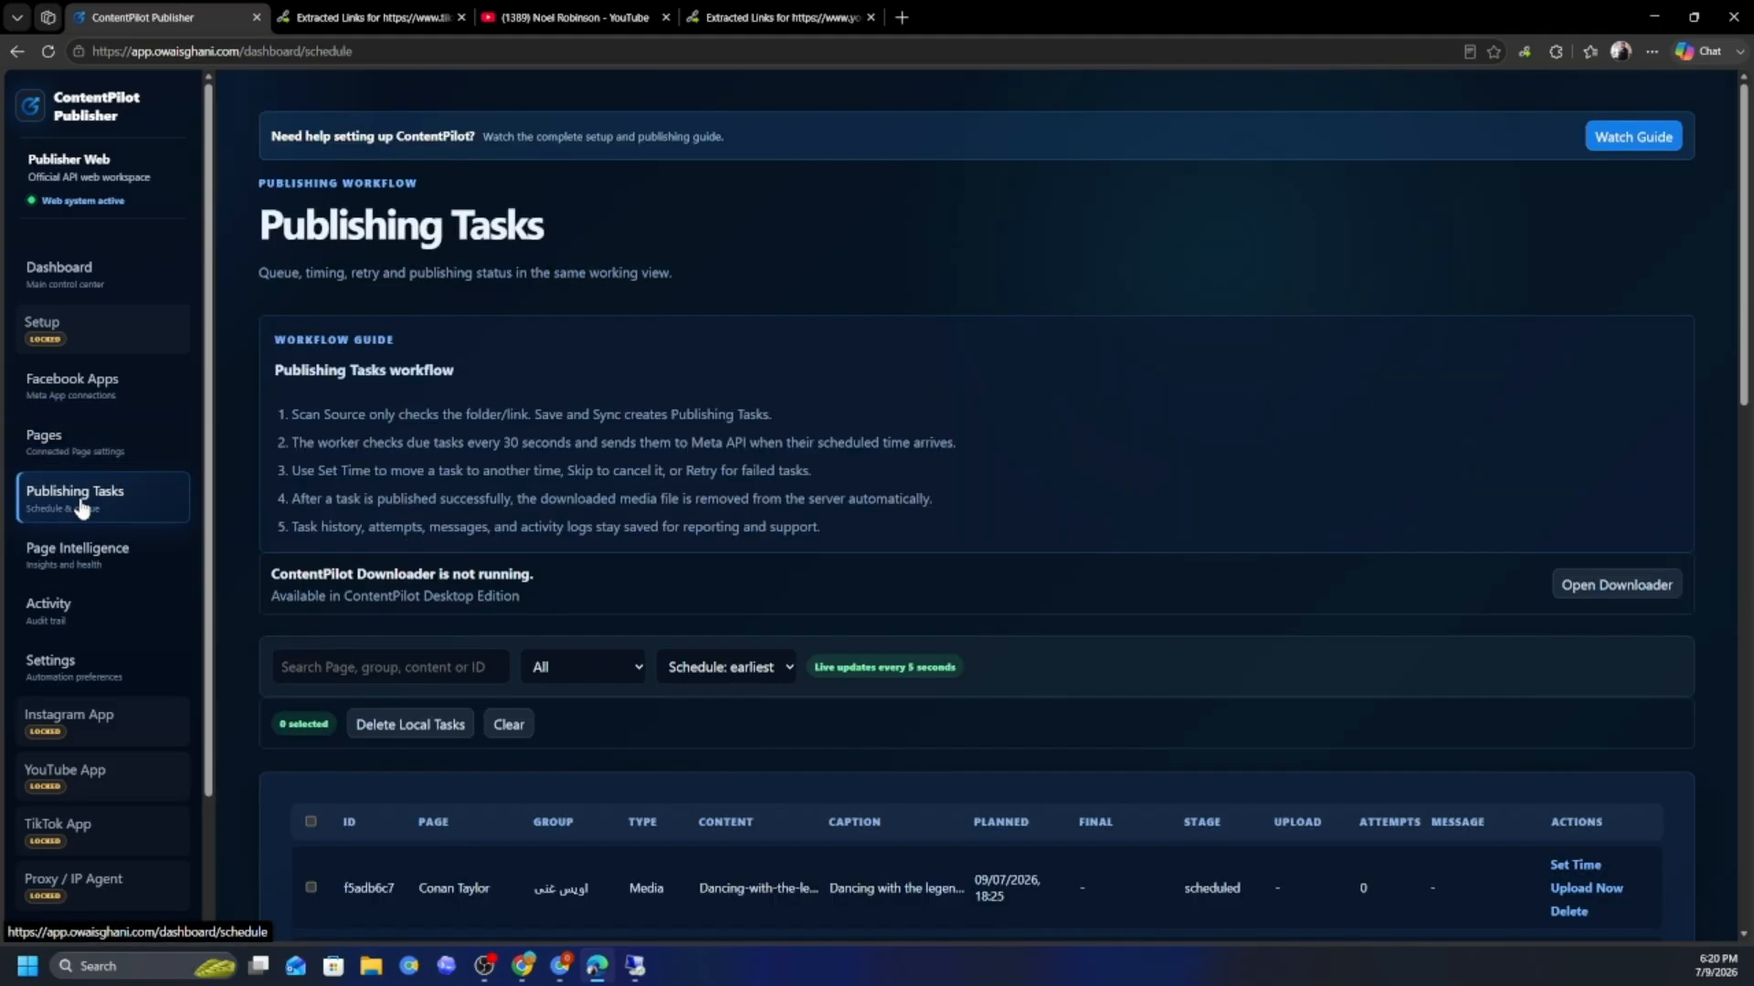
pyautogui.scroll(-5, 645, 574)
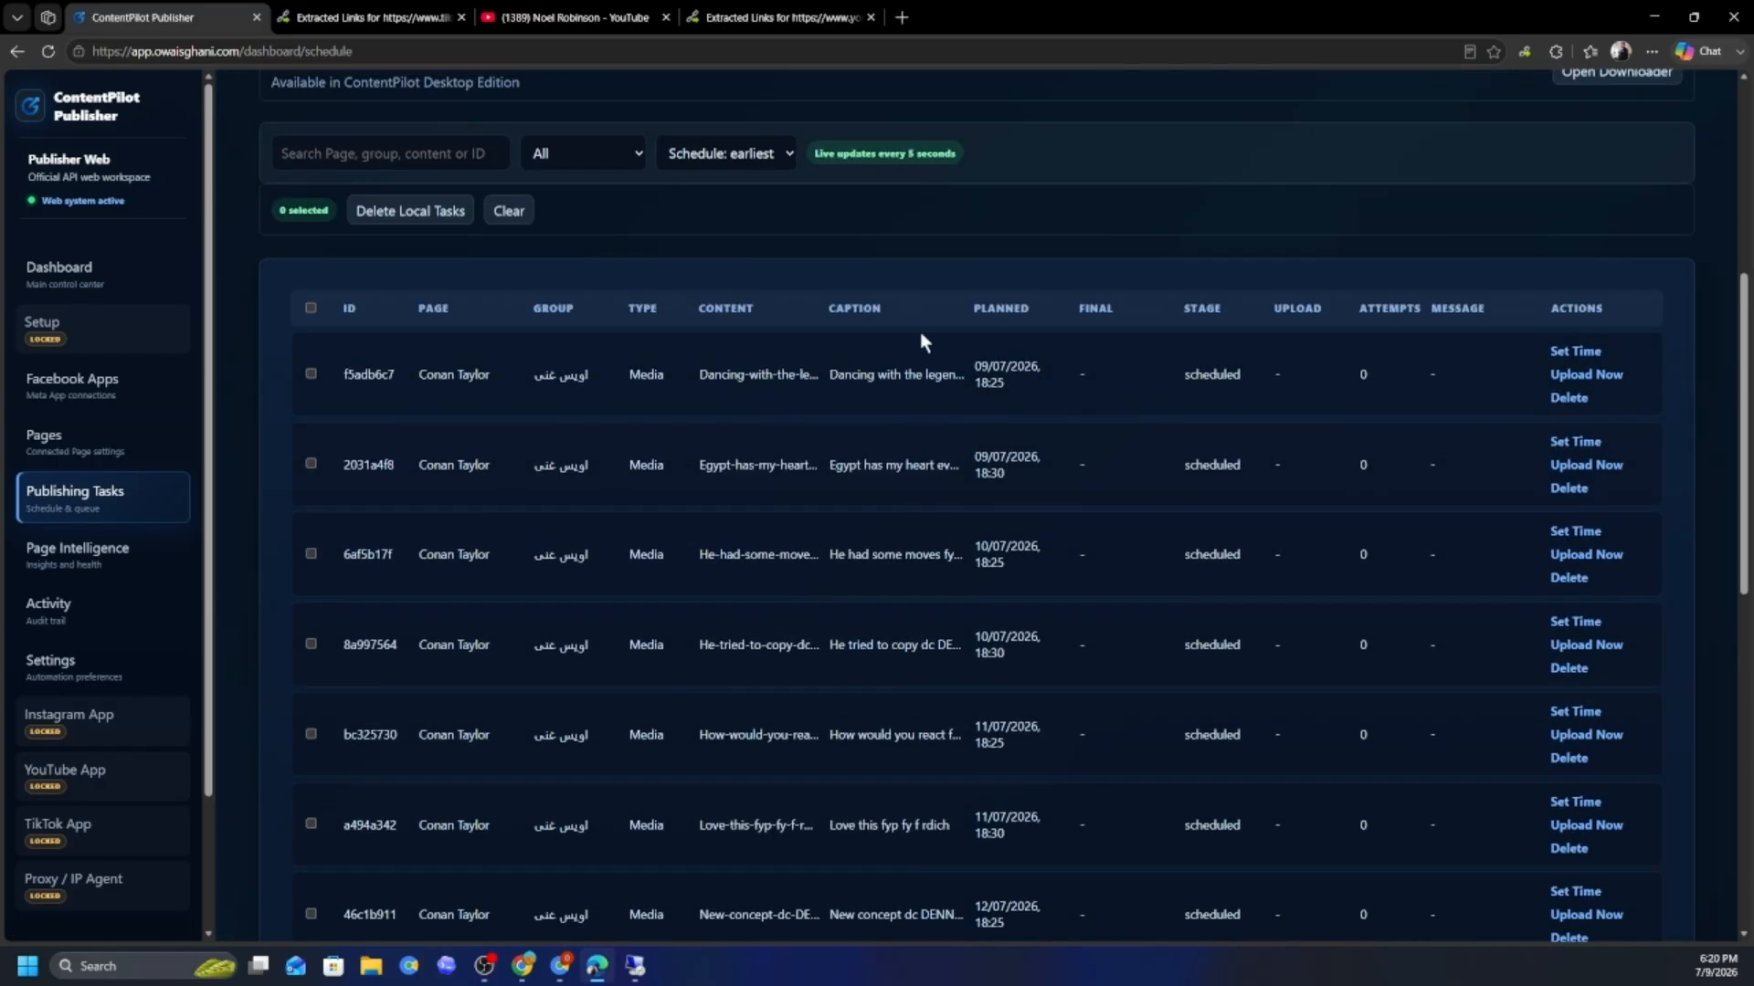
pyautogui.tripleClick(707, 382)
pyautogui.click(895, 395)
pyautogui.moveTo(830, 376); pyautogui.dragTo(924, 377)
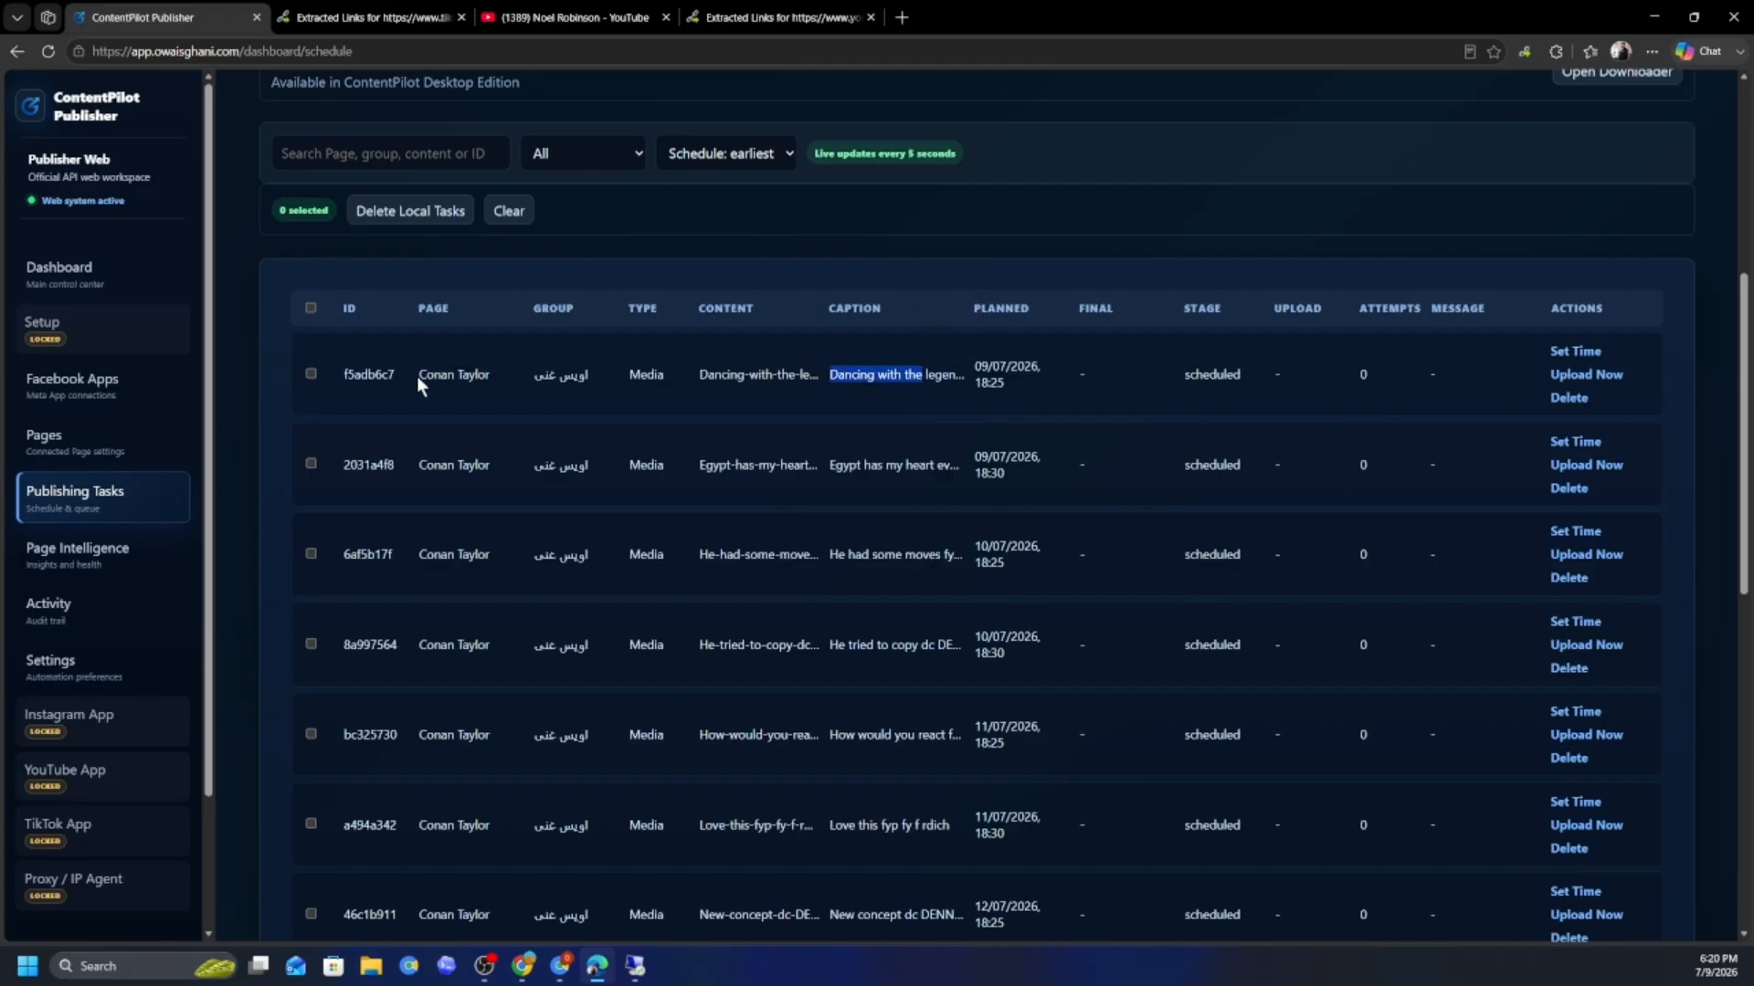
pyautogui.moveTo(974, 383); pyautogui.dragTo(1010, 378)
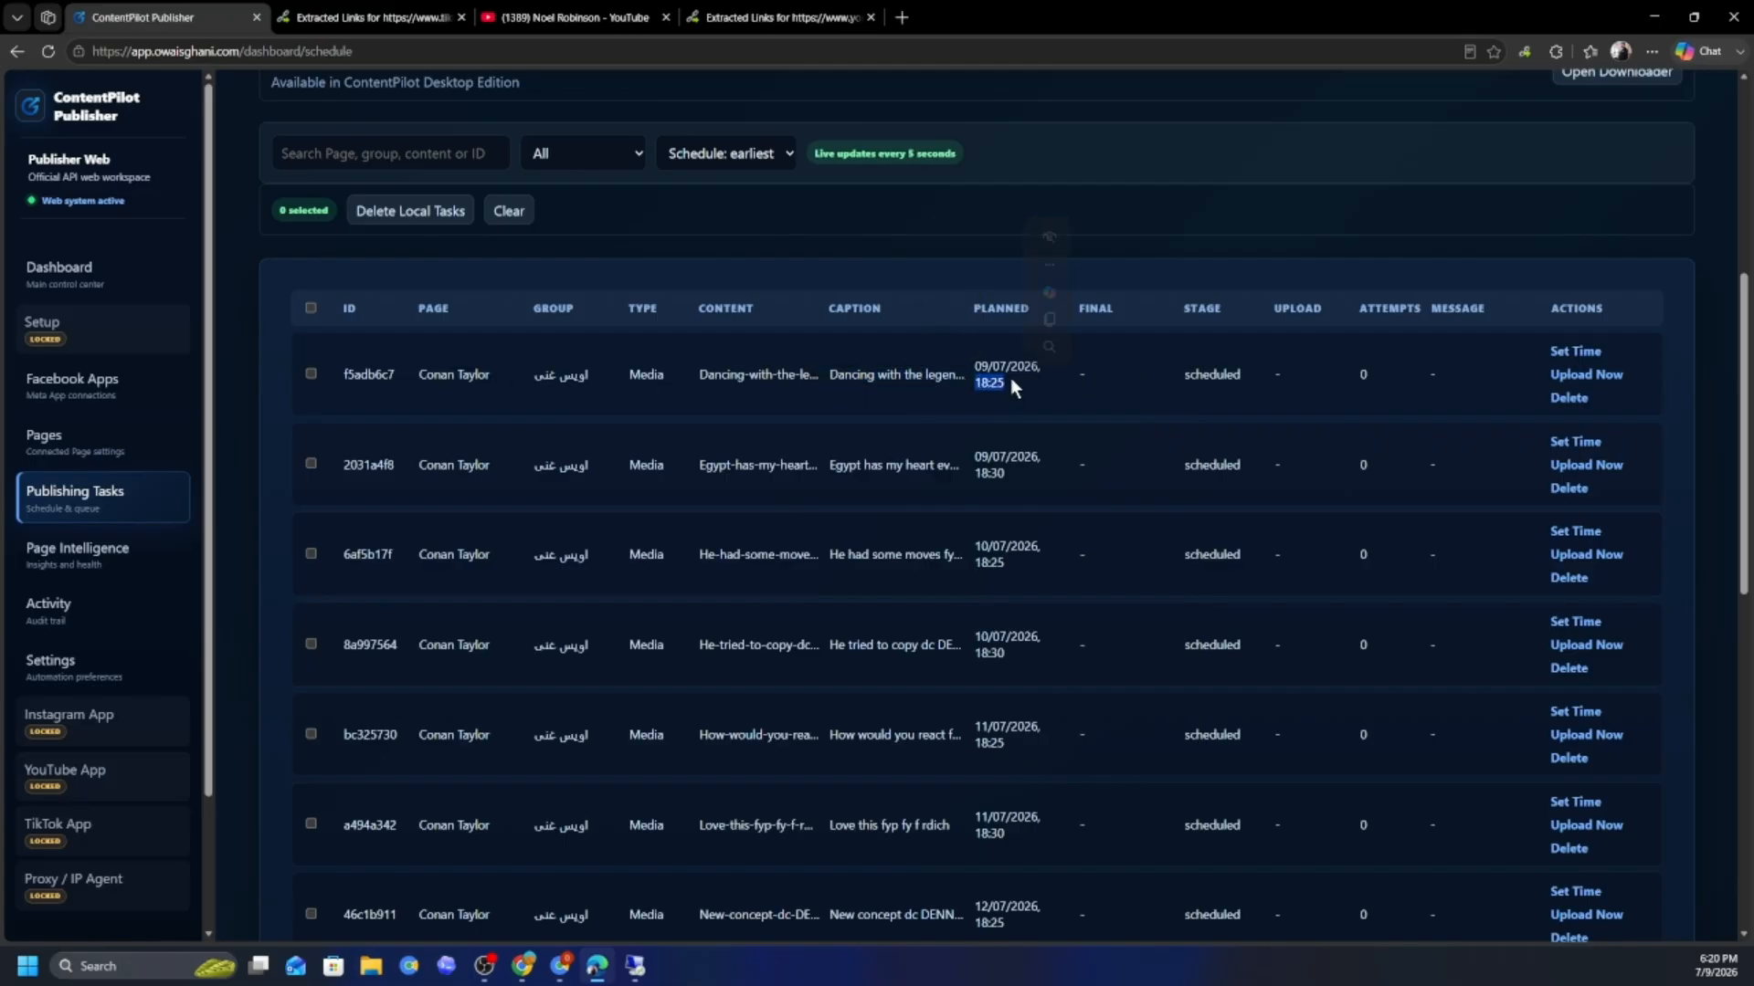
pyautogui.moveTo(974, 473); pyautogui.dragTo(1010, 469)
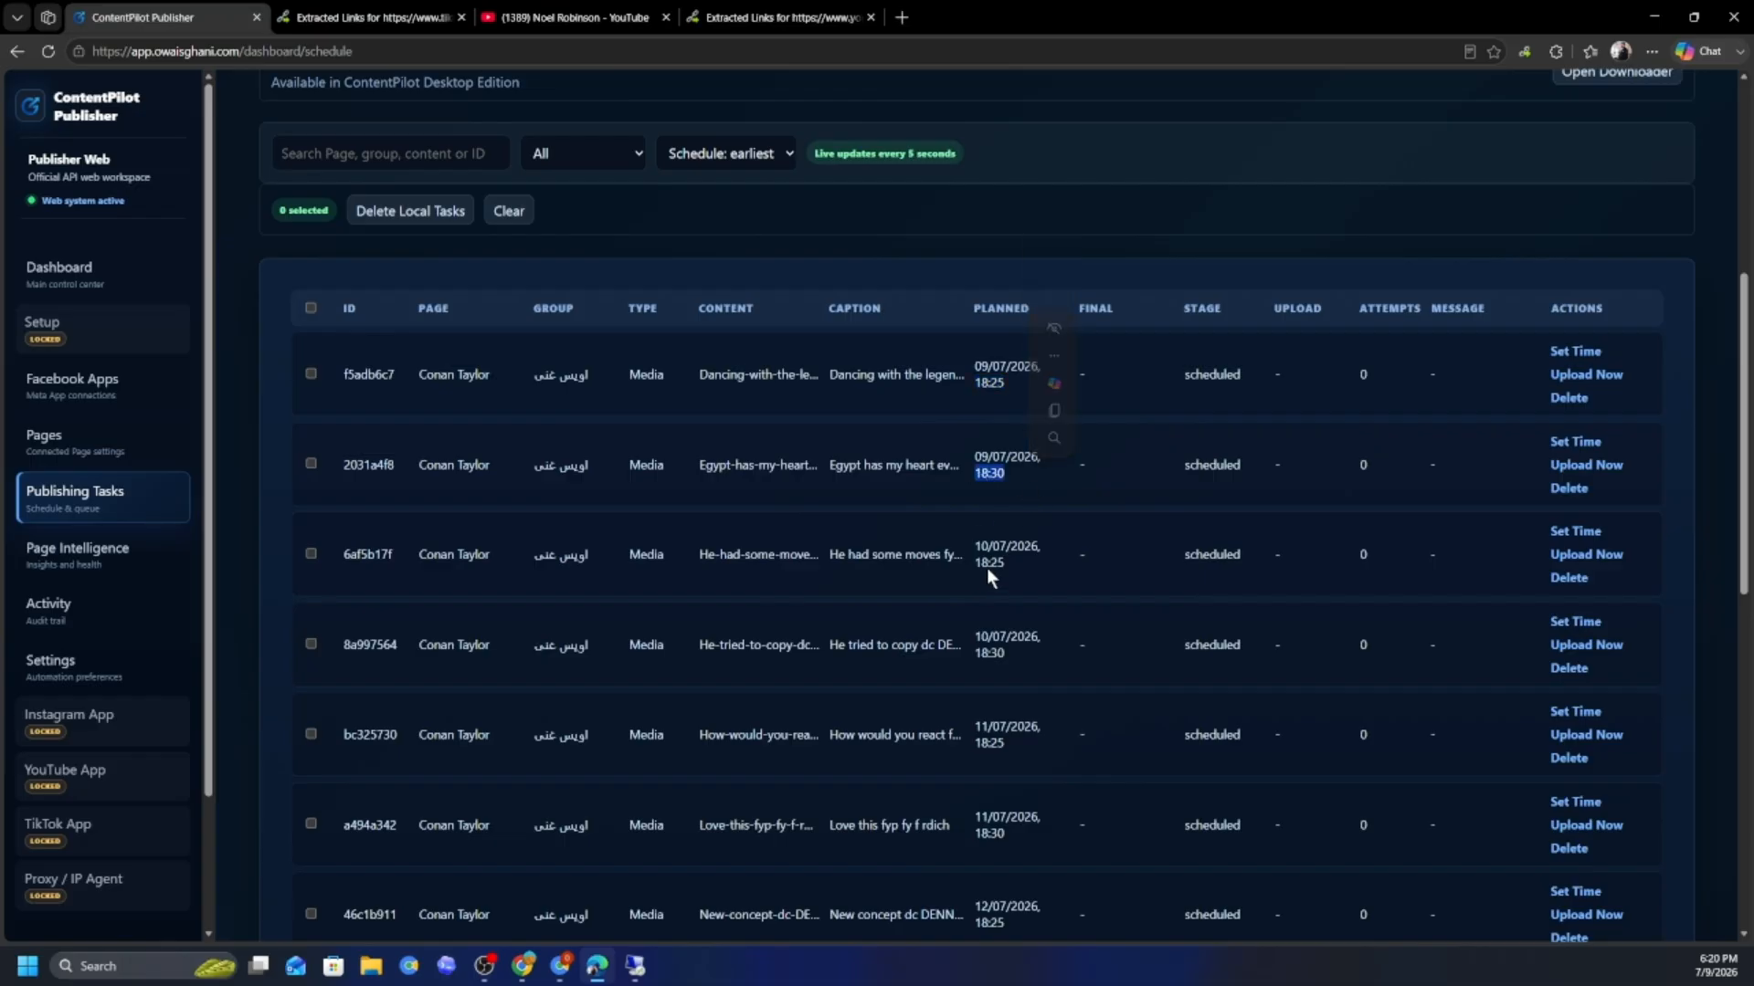
pyautogui.scroll(-7, 1067, 578)
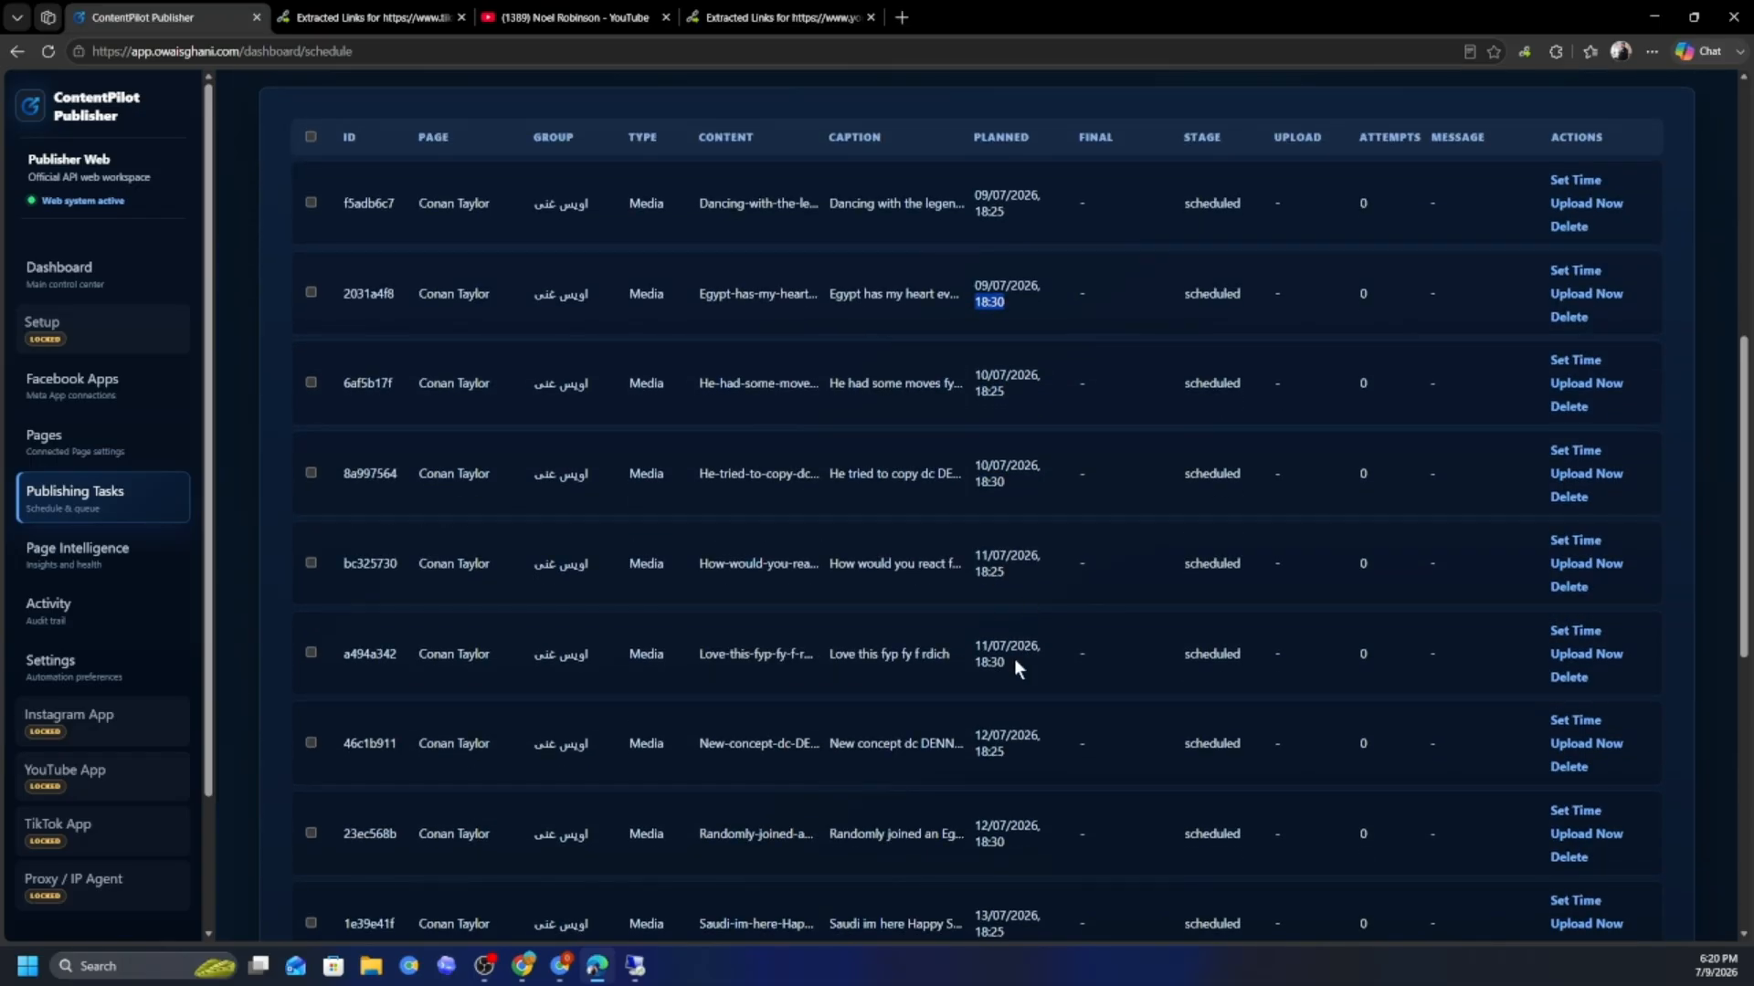
pyautogui.scroll(-4, 1018, 620)
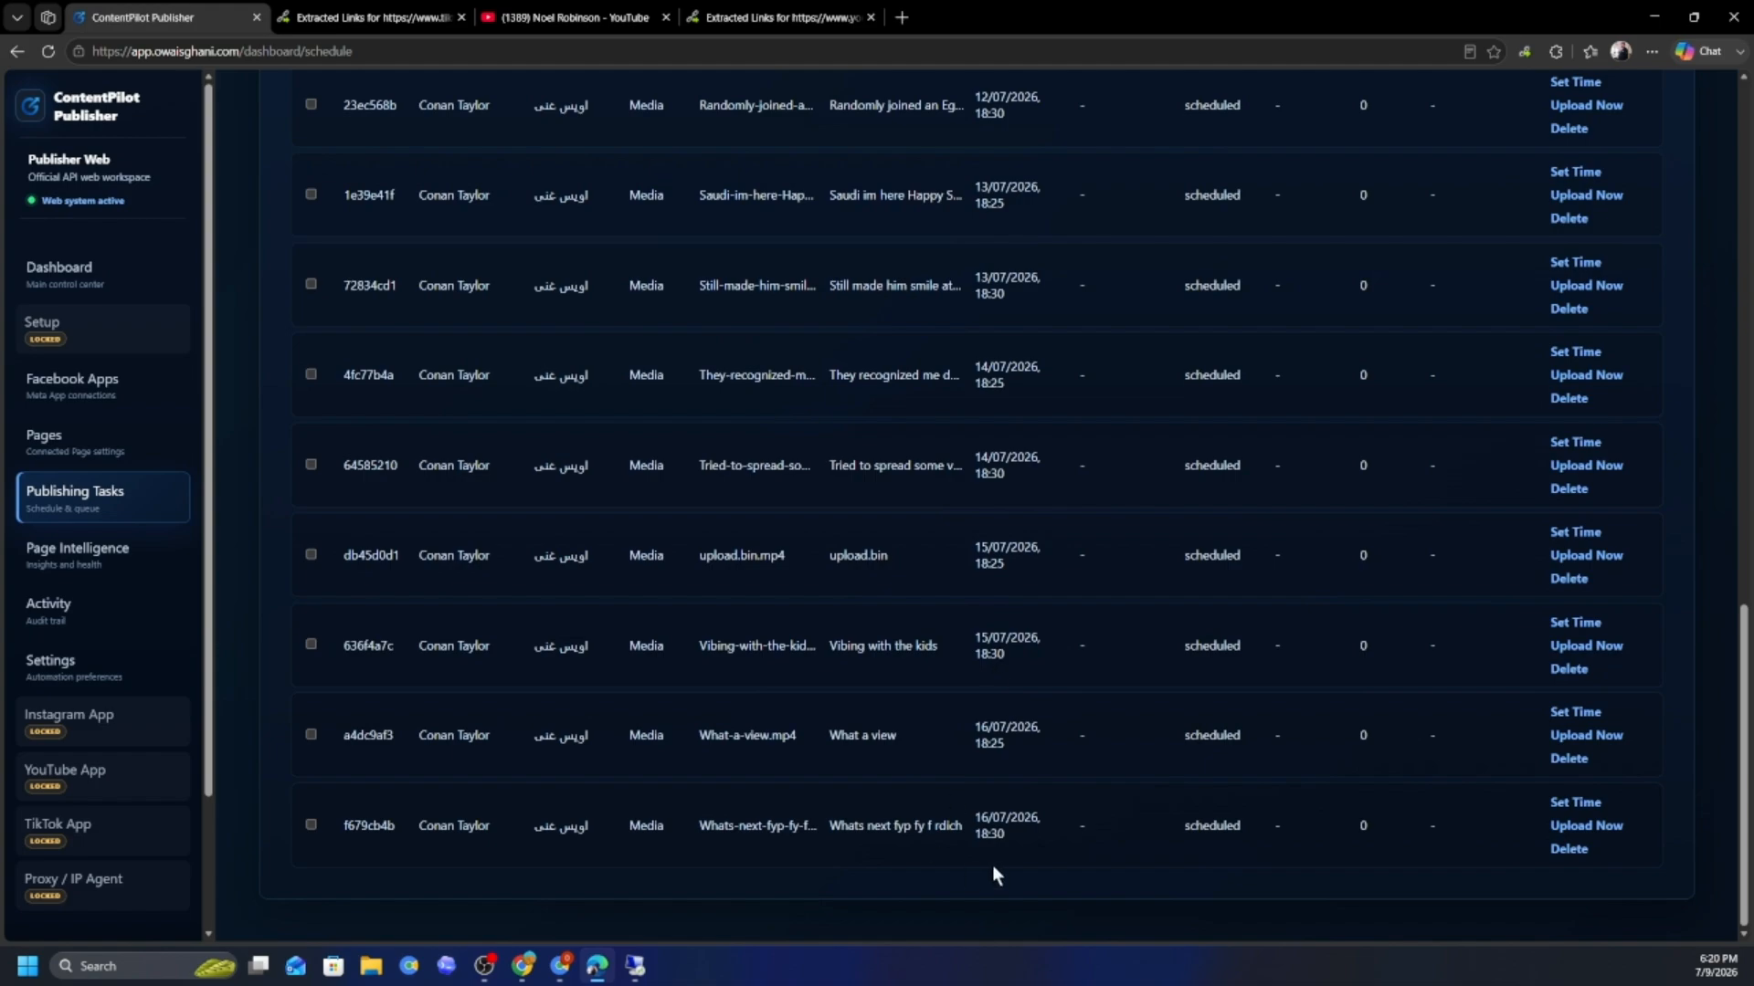
pyautogui.scroll(10, 813, 719)
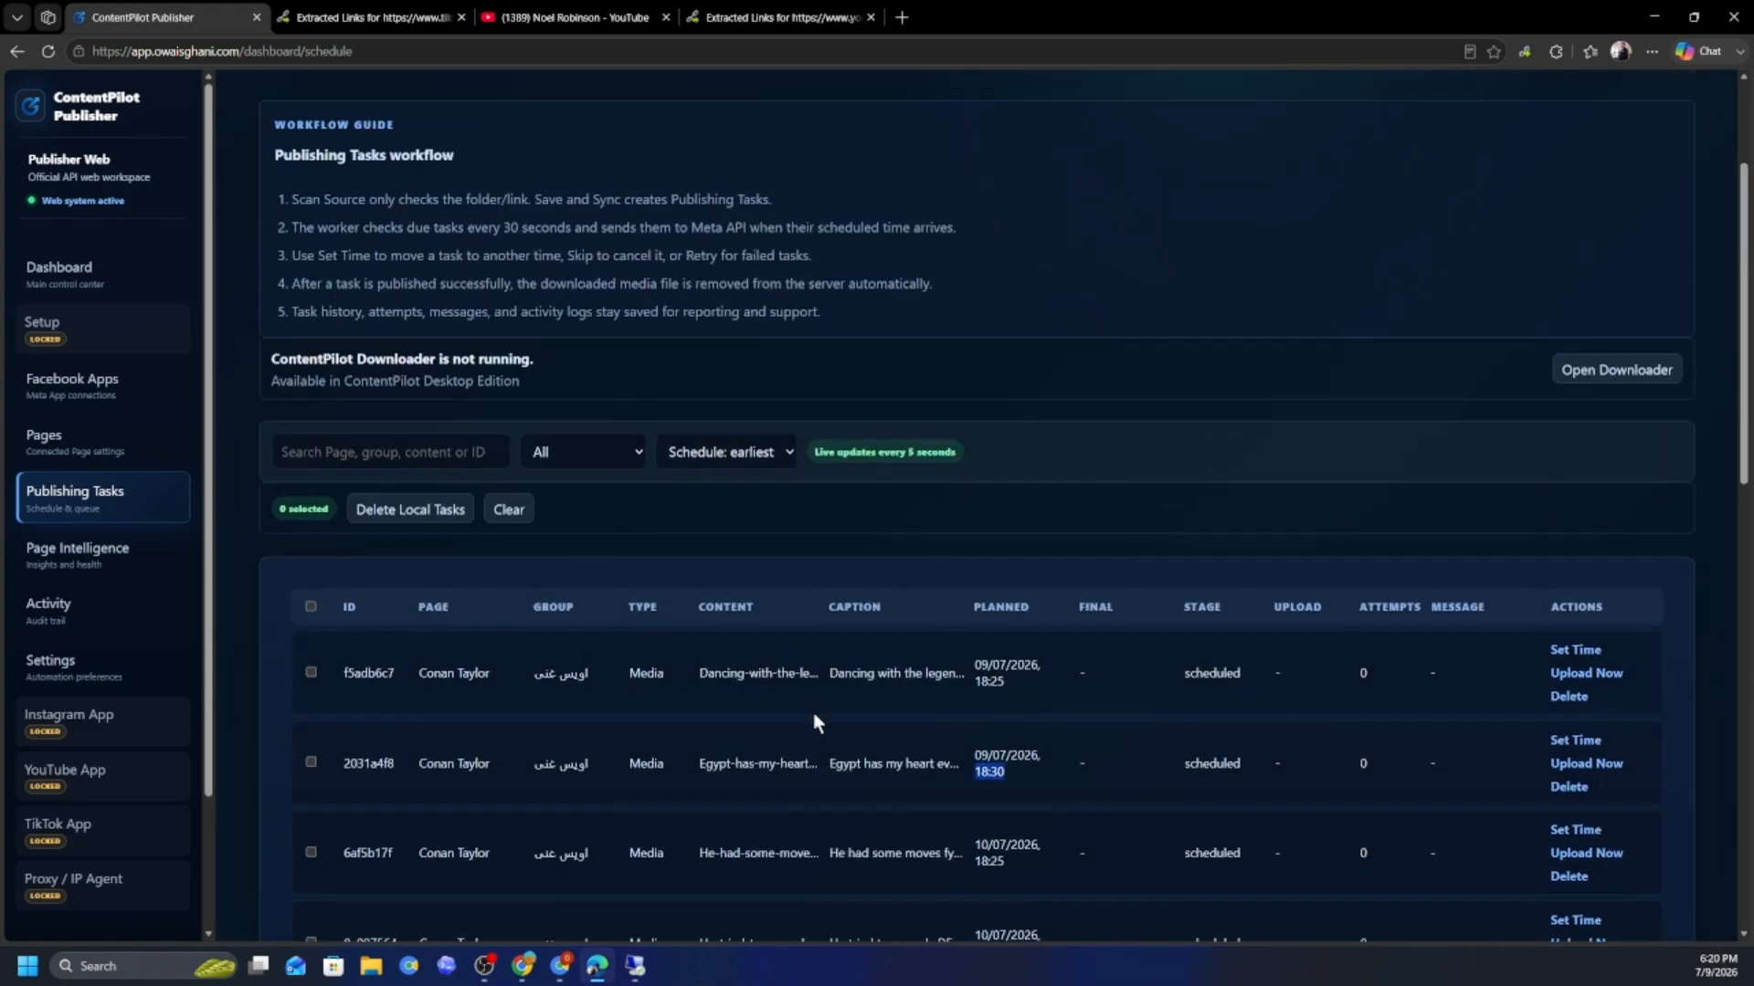
pyautogui.scroll(-10, 837, 677)
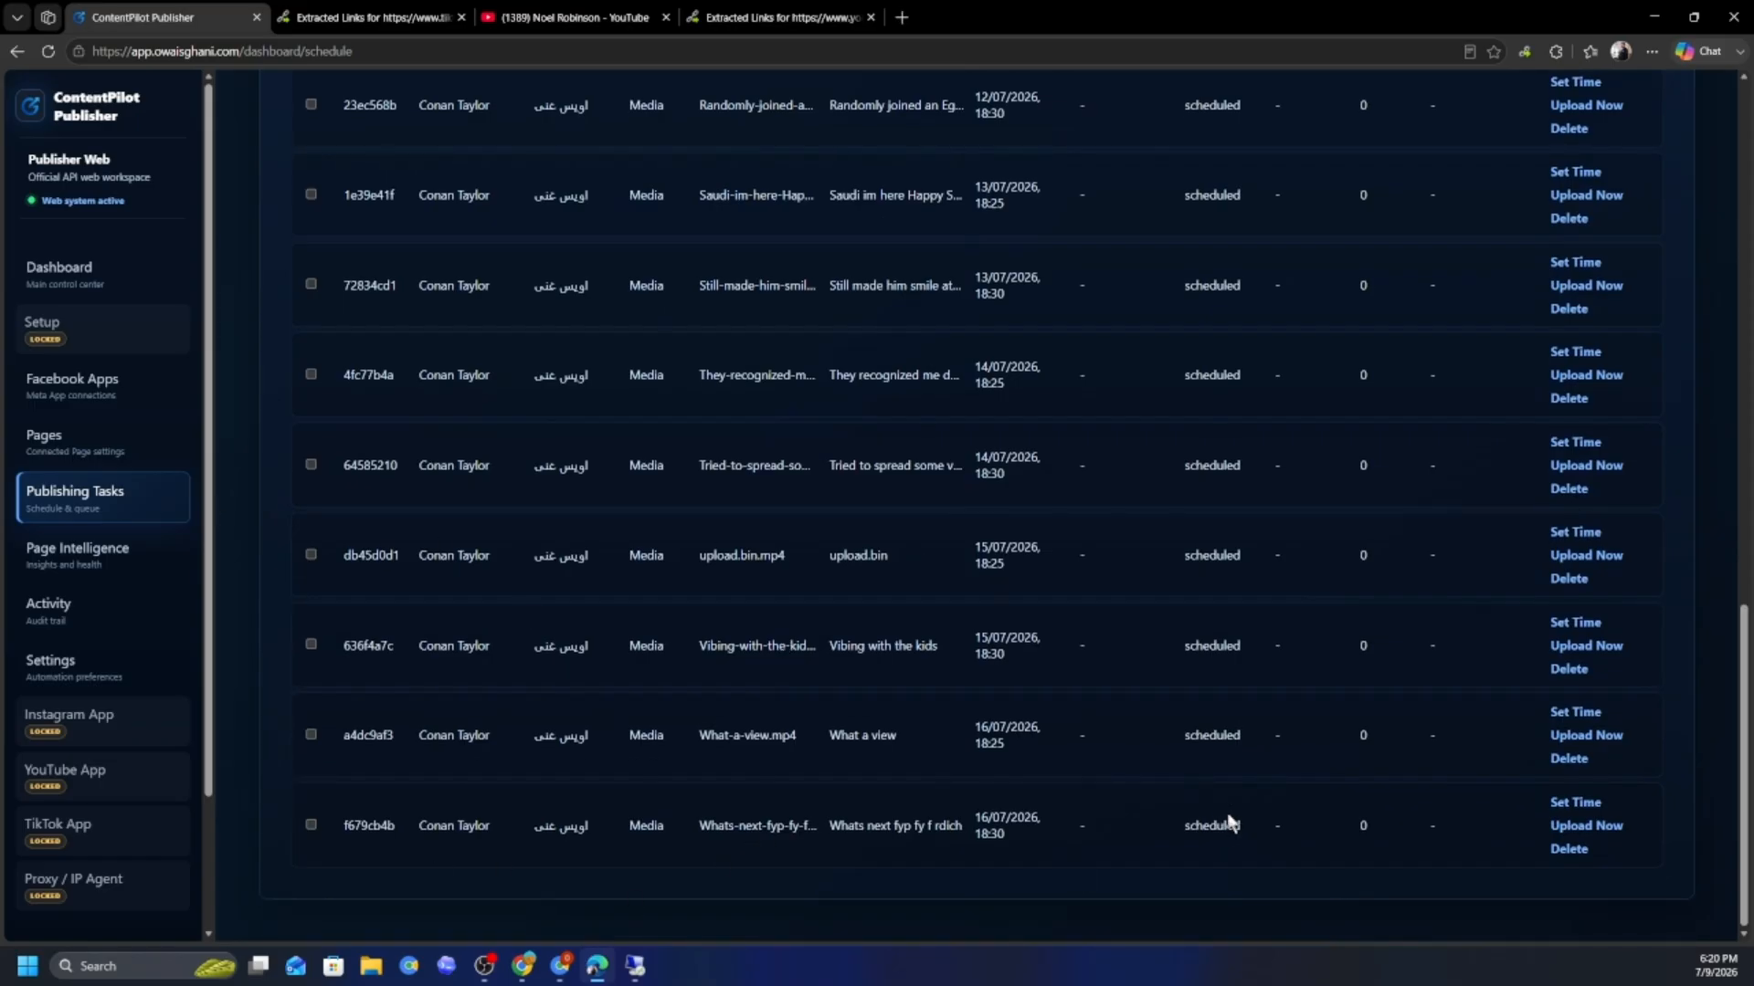
pyautogui.scroll(10, 1085, 693)
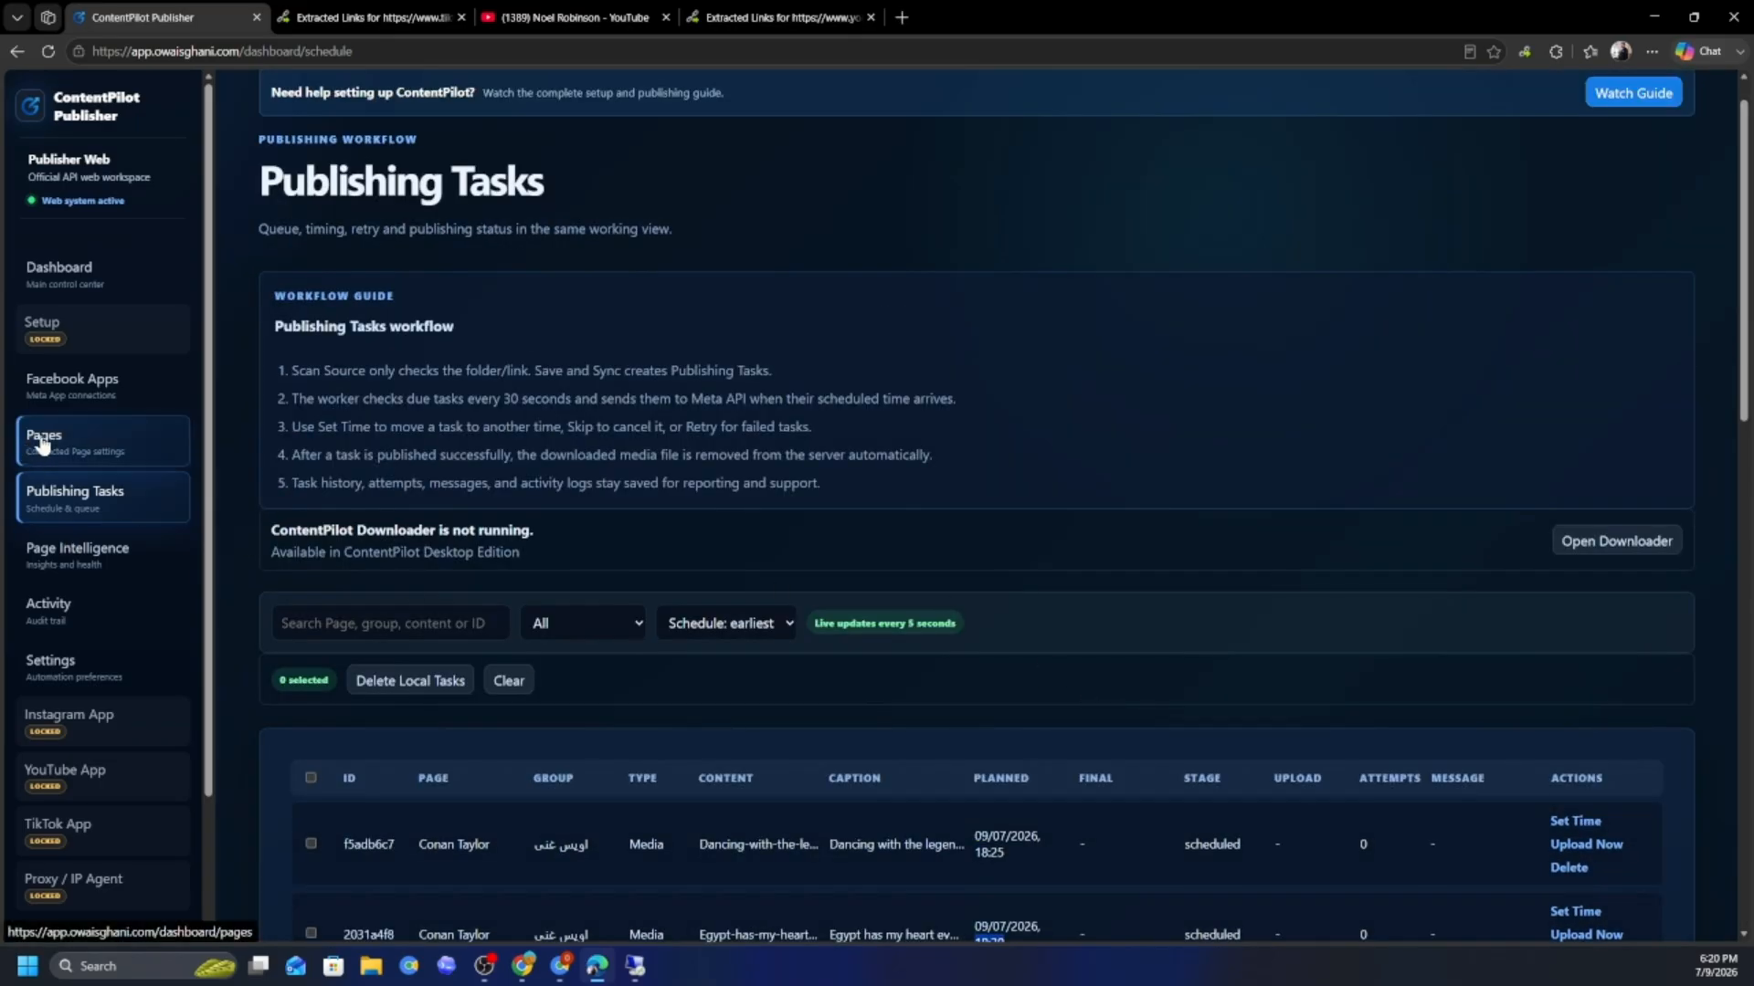
pyautogui.click(30, 448)
pyautogui.scroll(-3, 844, 676)
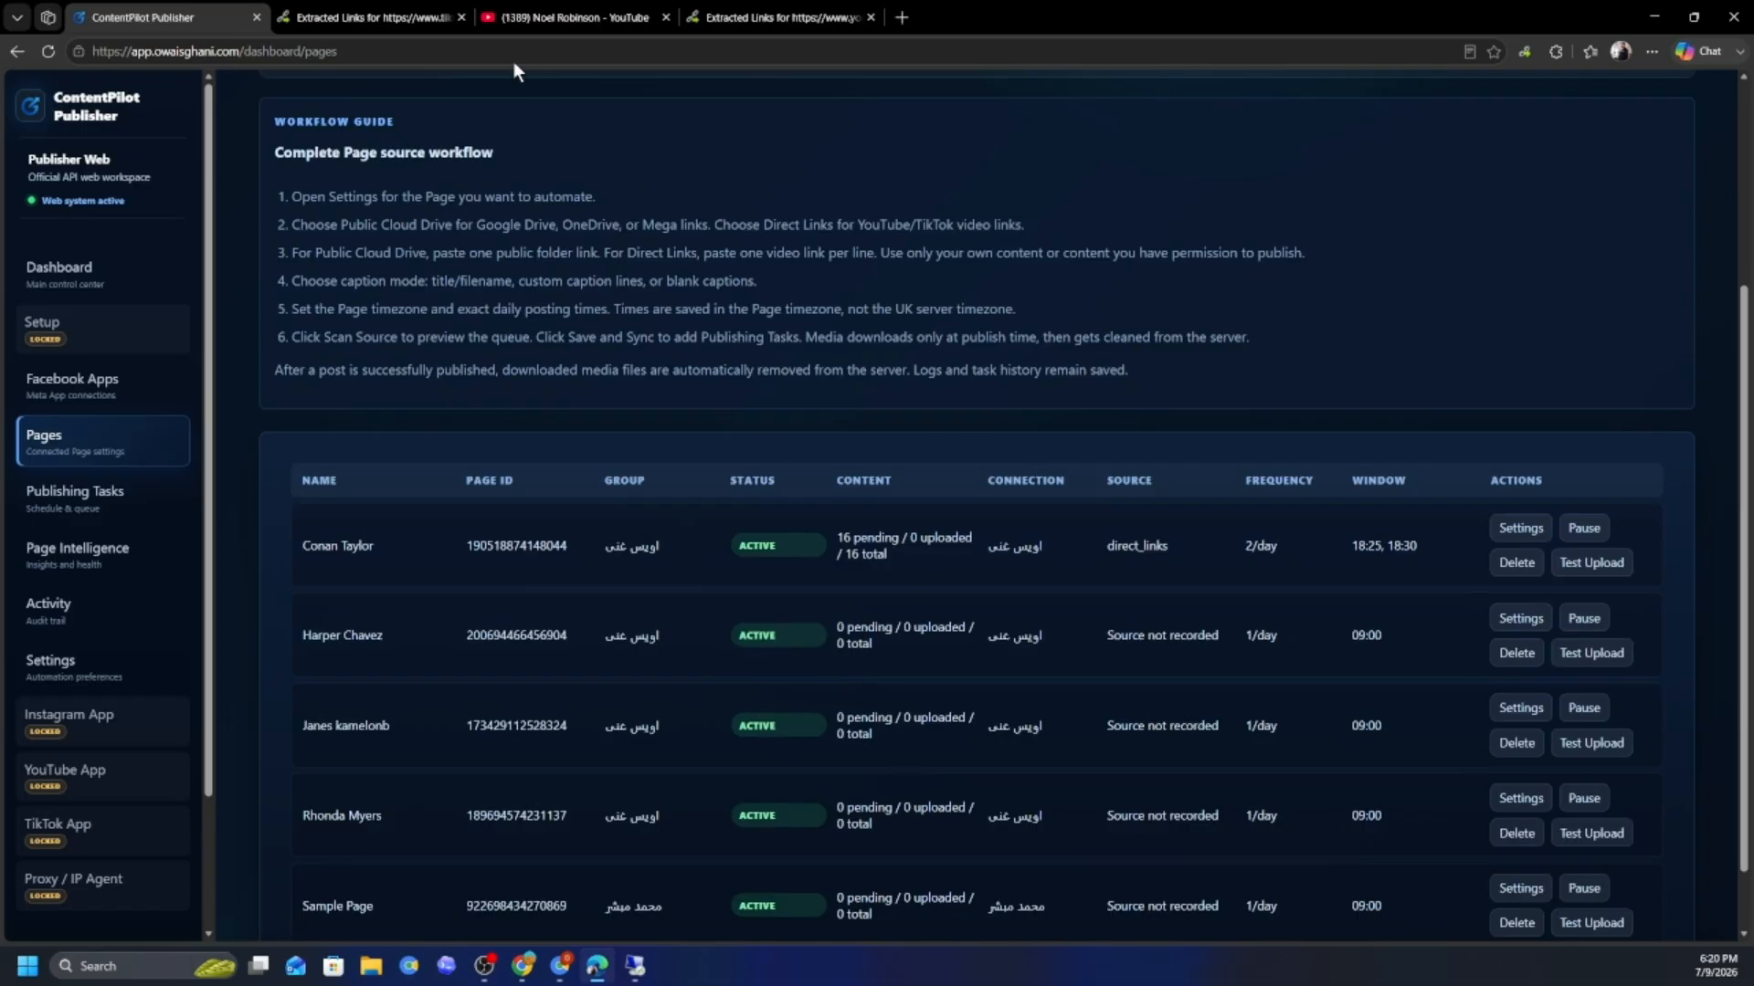
pyautogui.click(380, 17)
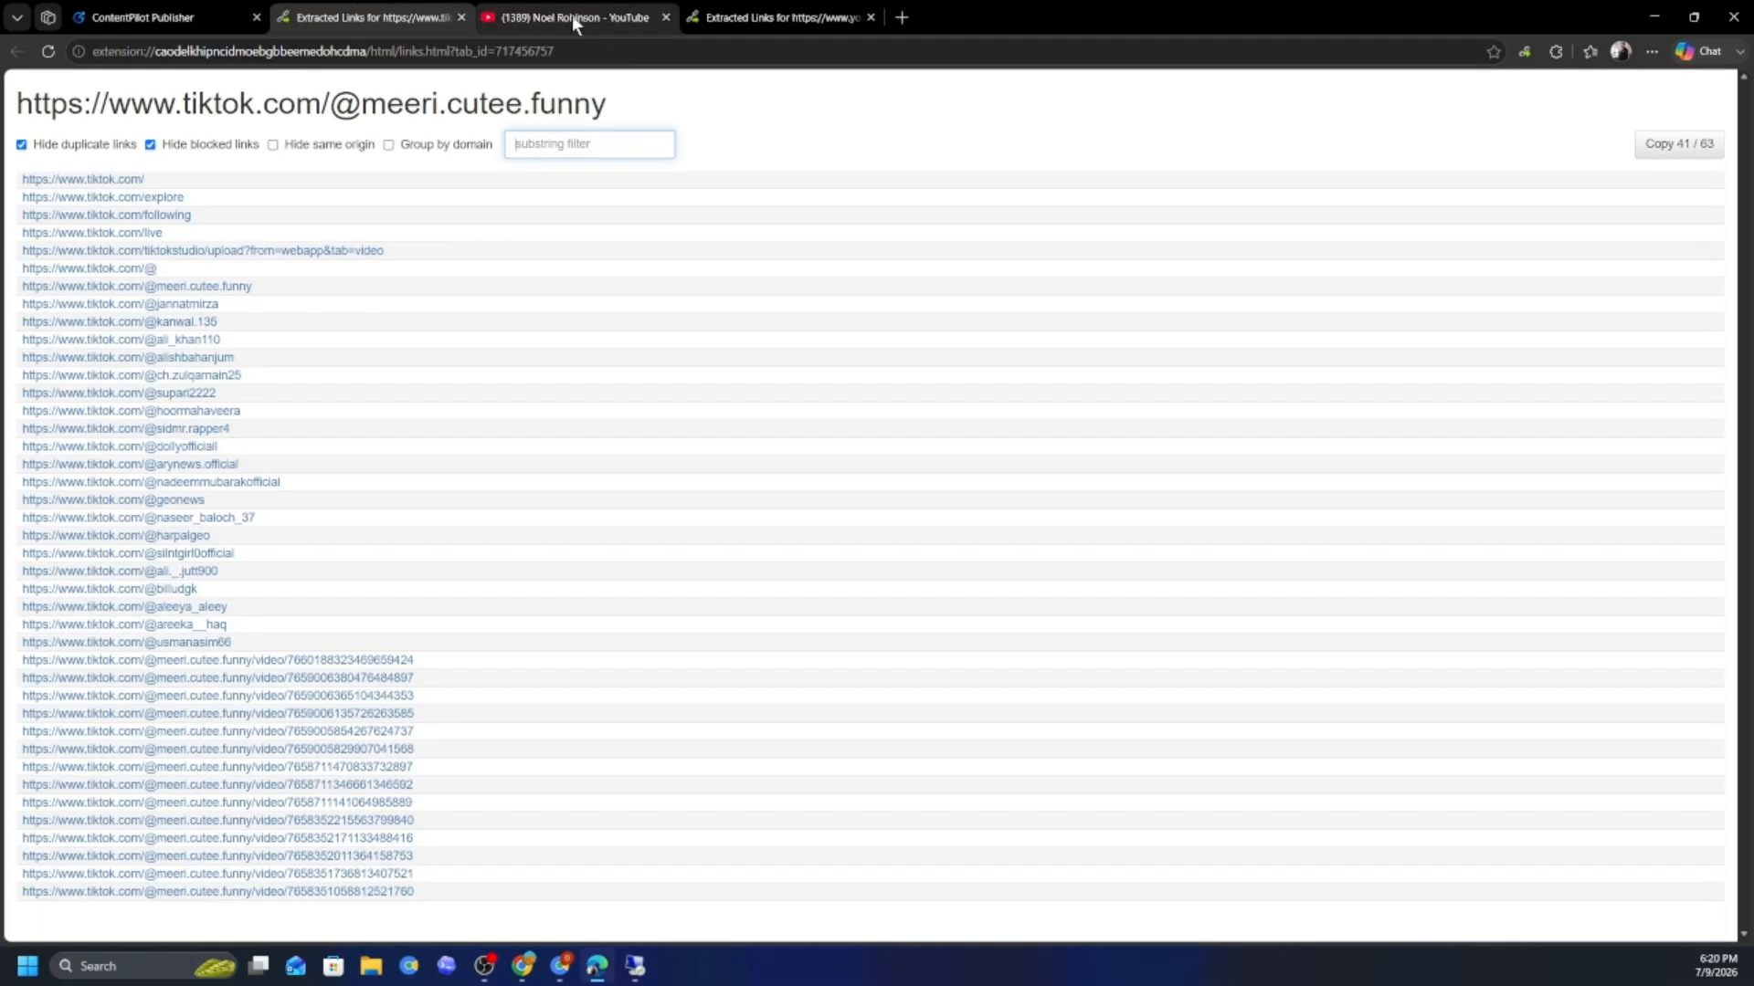
pyautogui.click(666, 17)
pyautogui.click(666, 17)
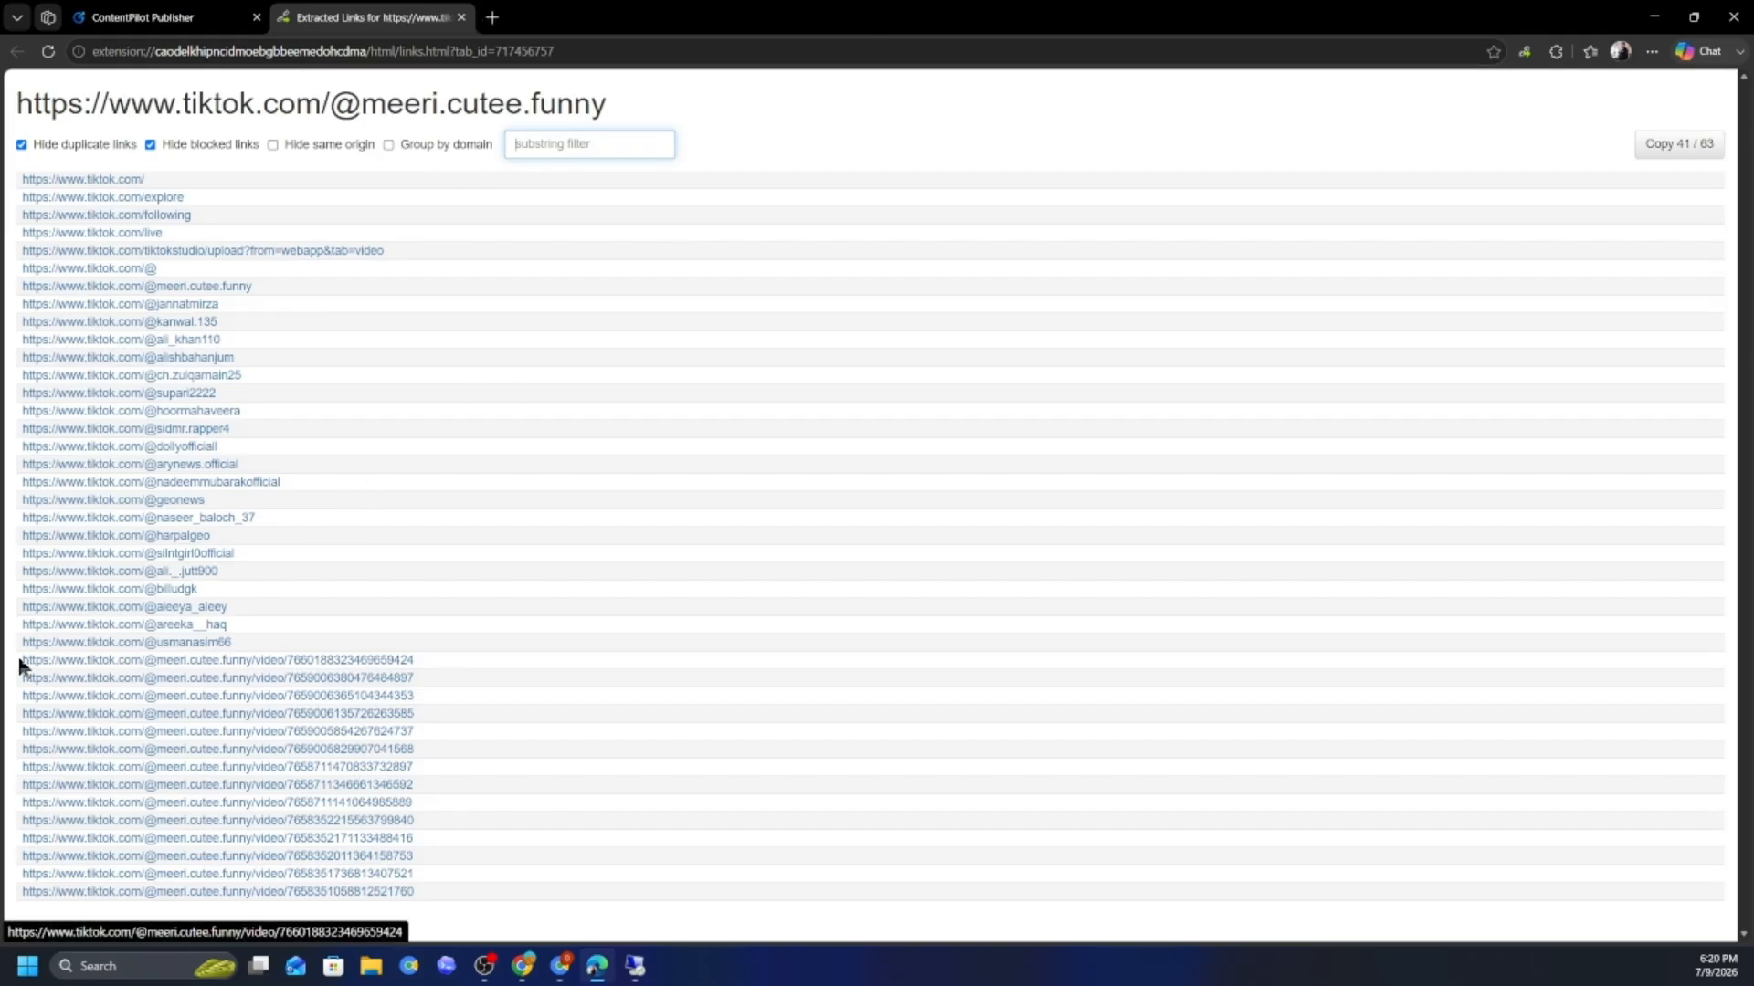
pyautogui.moveTo(20, 663); pyautogui.dragTo(475, 838)
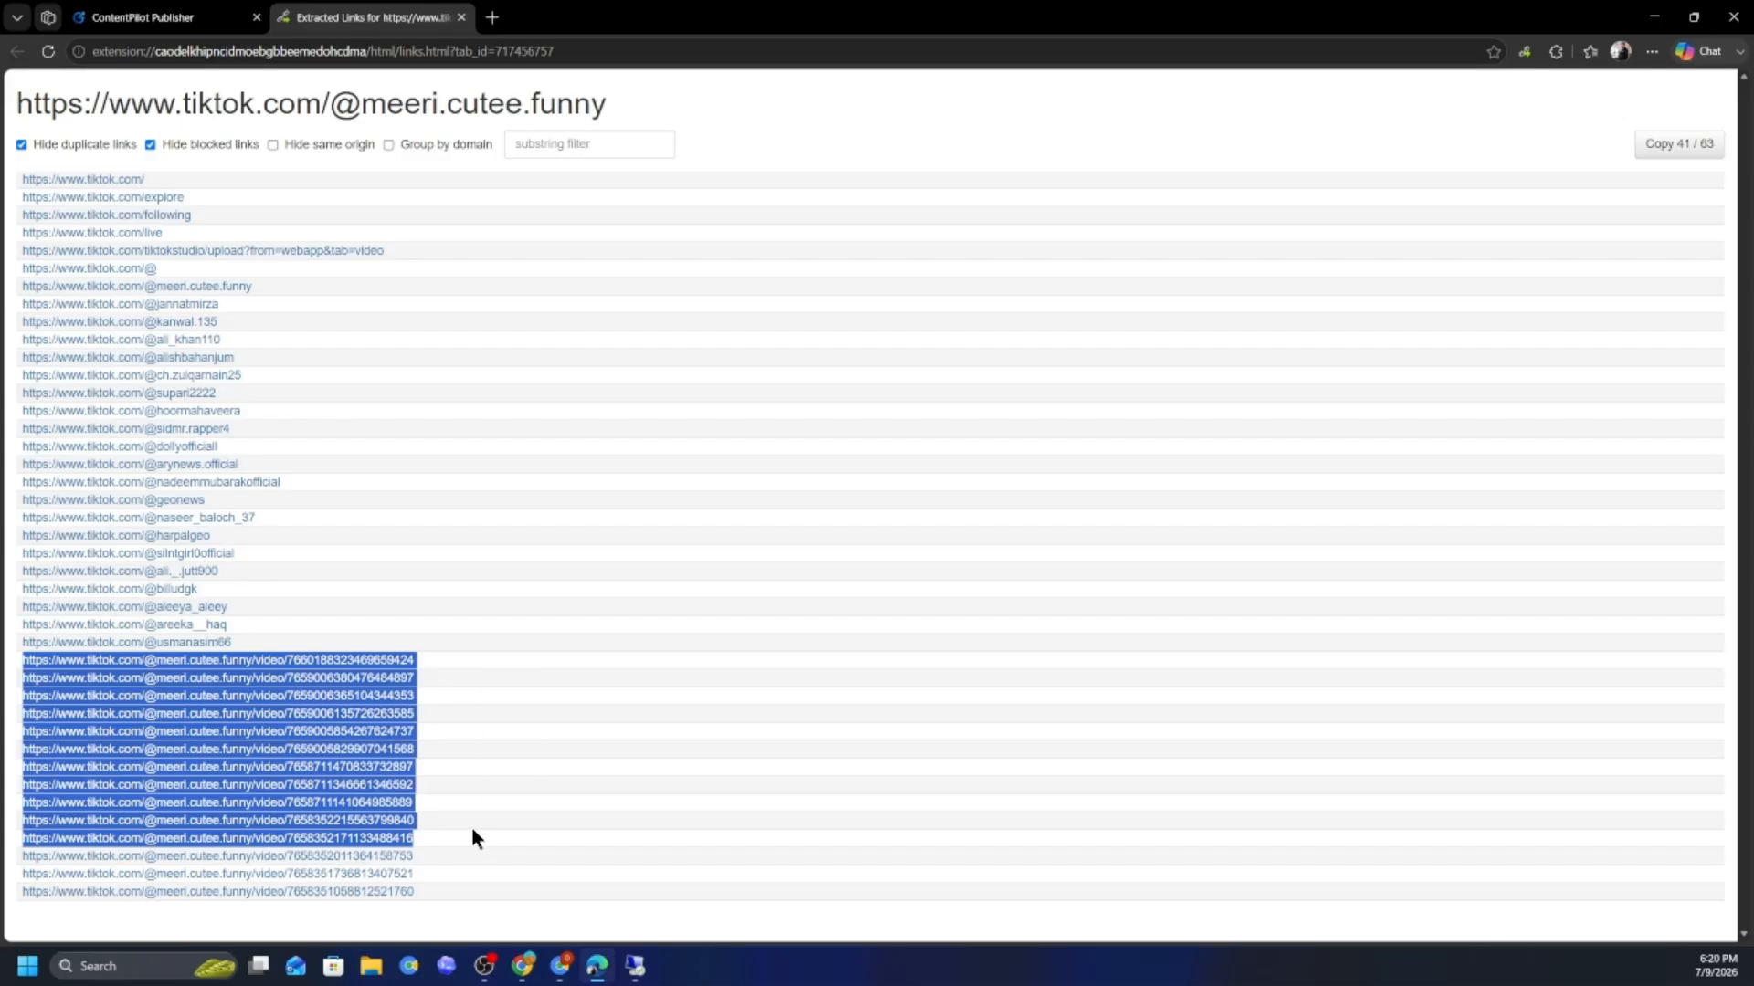
# - Give the second listed Page the copied TikTok links as its Direct Links source, with the filename/video title as caption
pyautogui.click(142, 18)
pyautogui.scroll(-1, 822, 457)
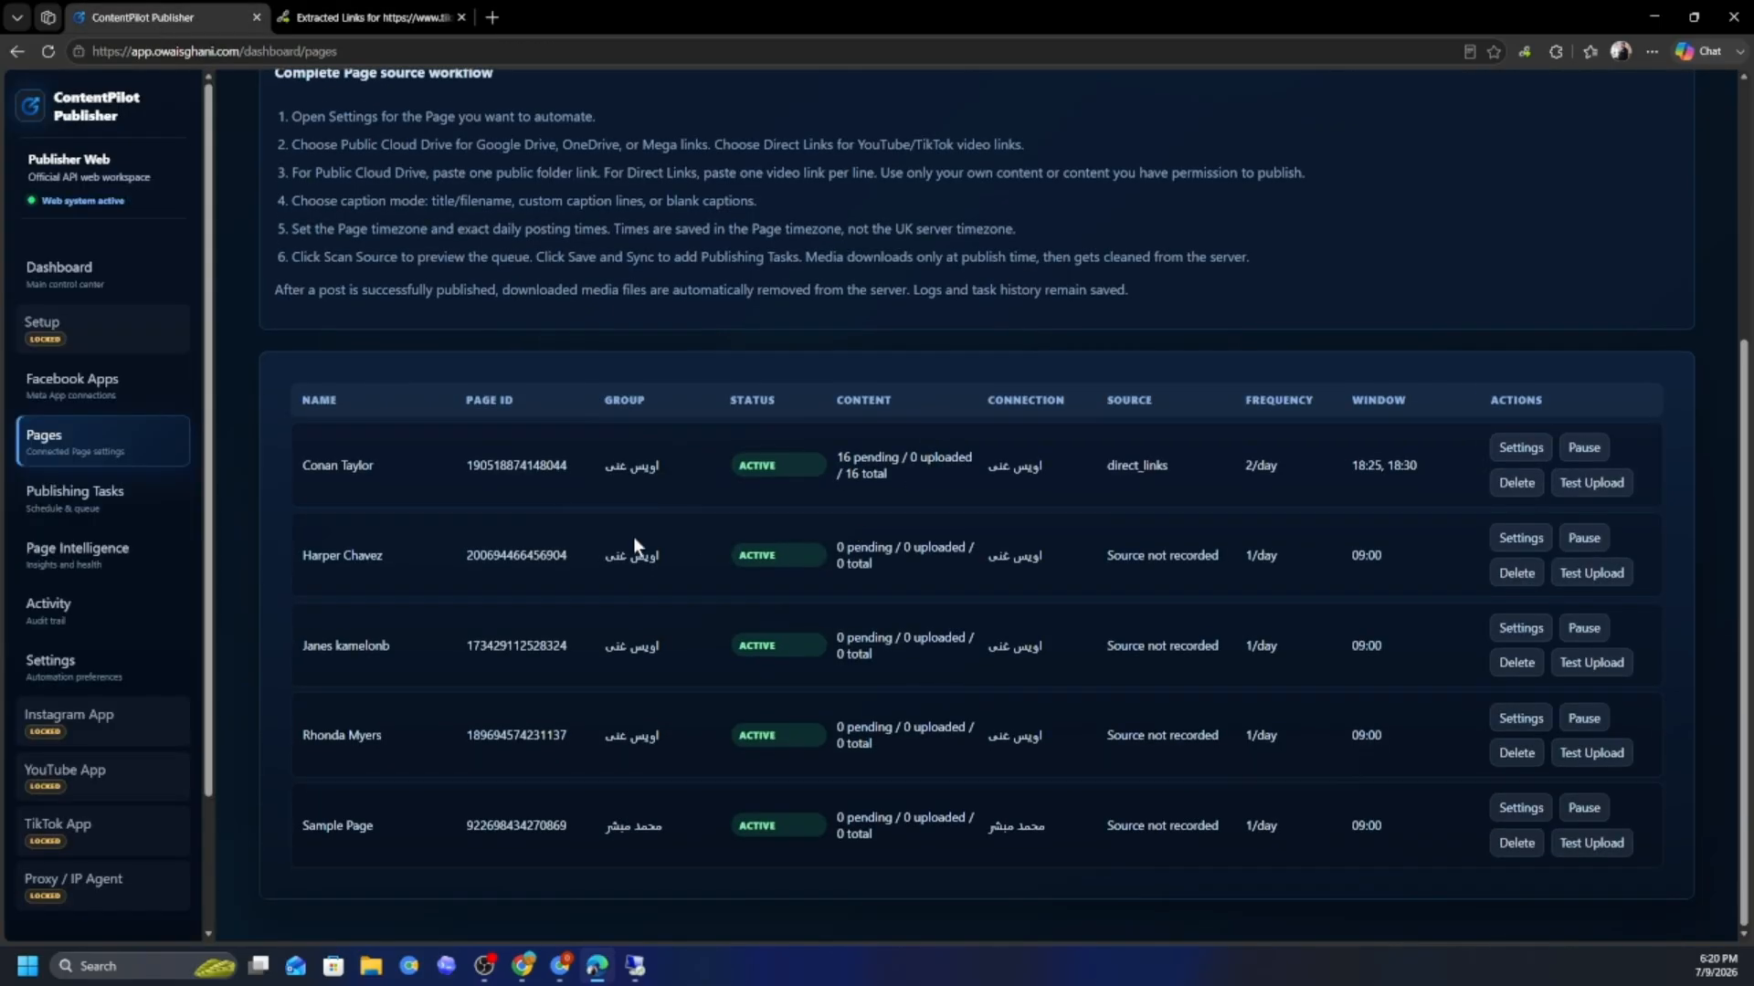
pyautogui.click(1521, 538)
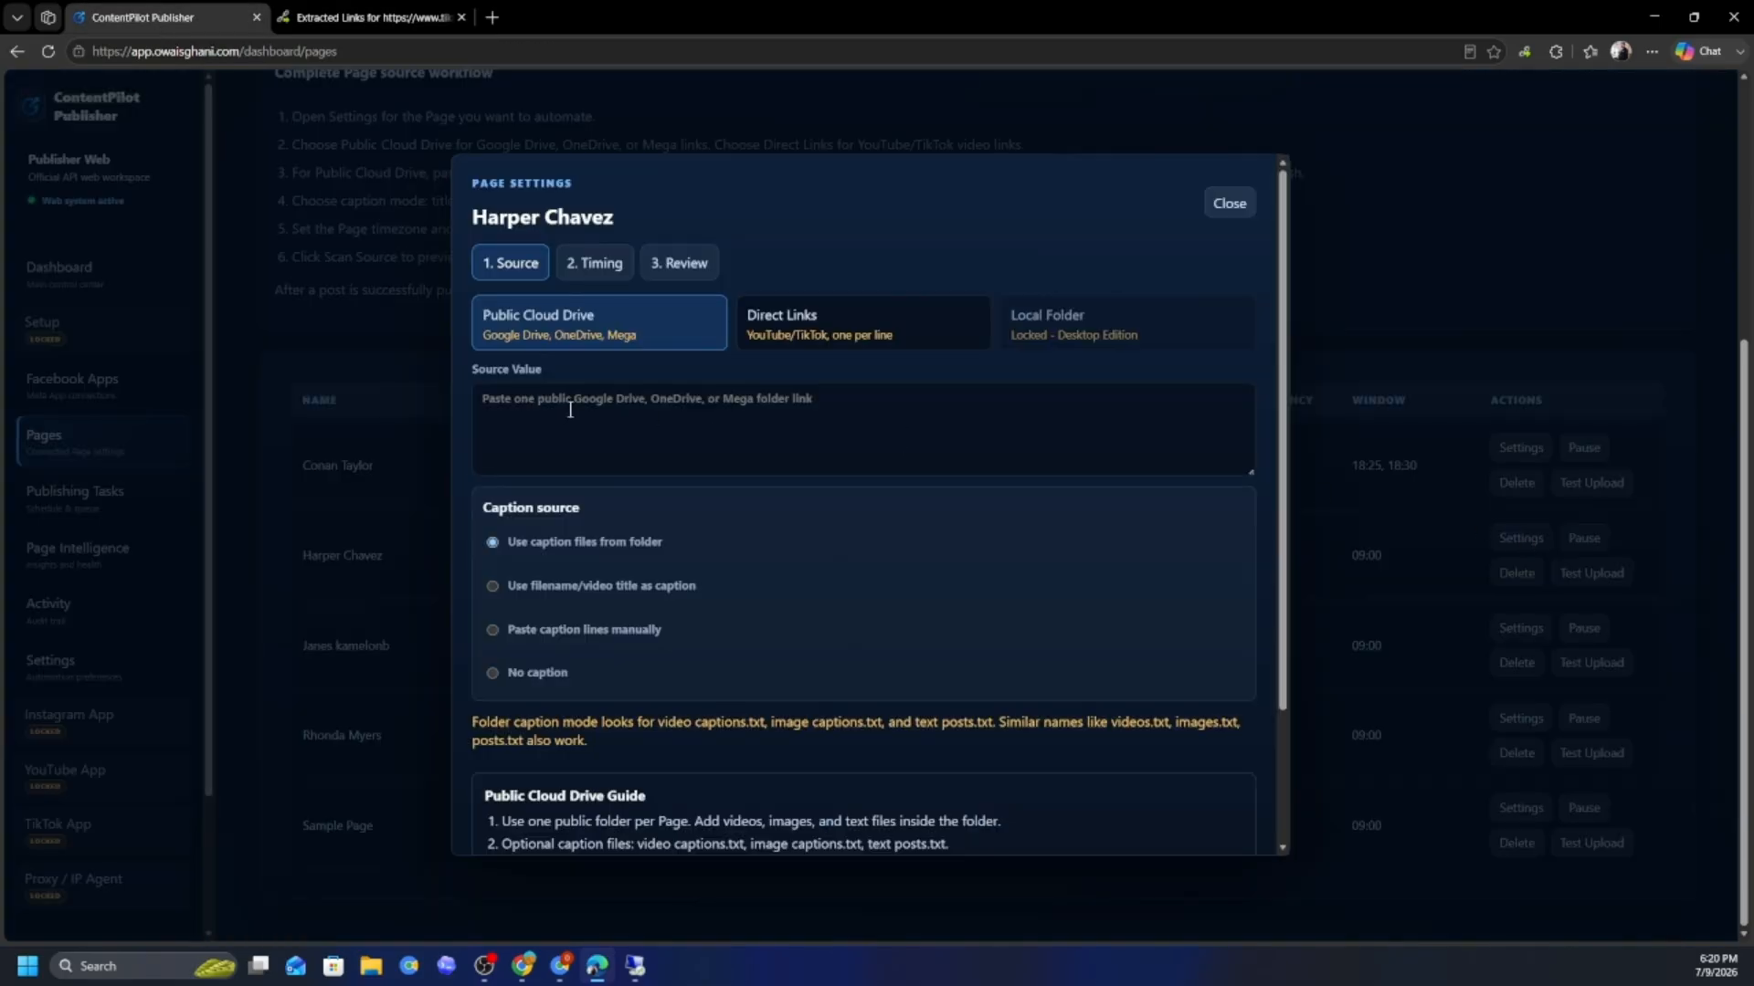
pyautogui.click(797, 329)
pyautogui.click(629, 399)
pyautogui.hotkey('ctrl', 'v')
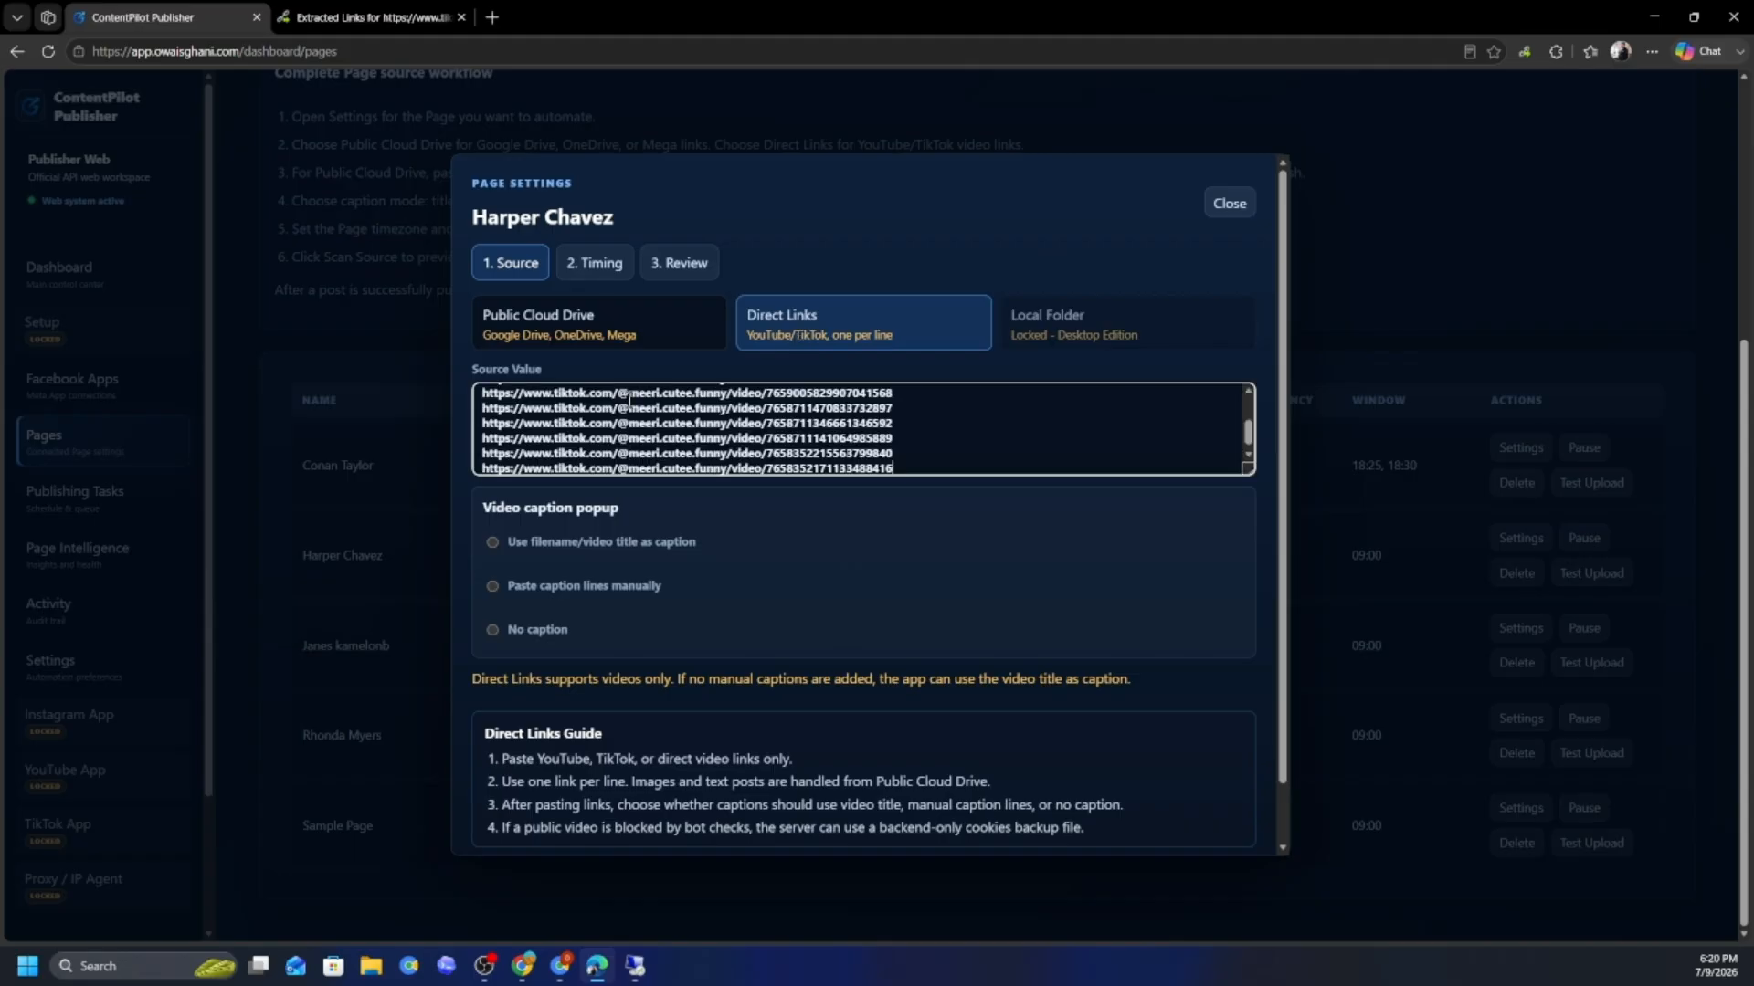
pyautogui.click(592, 543)
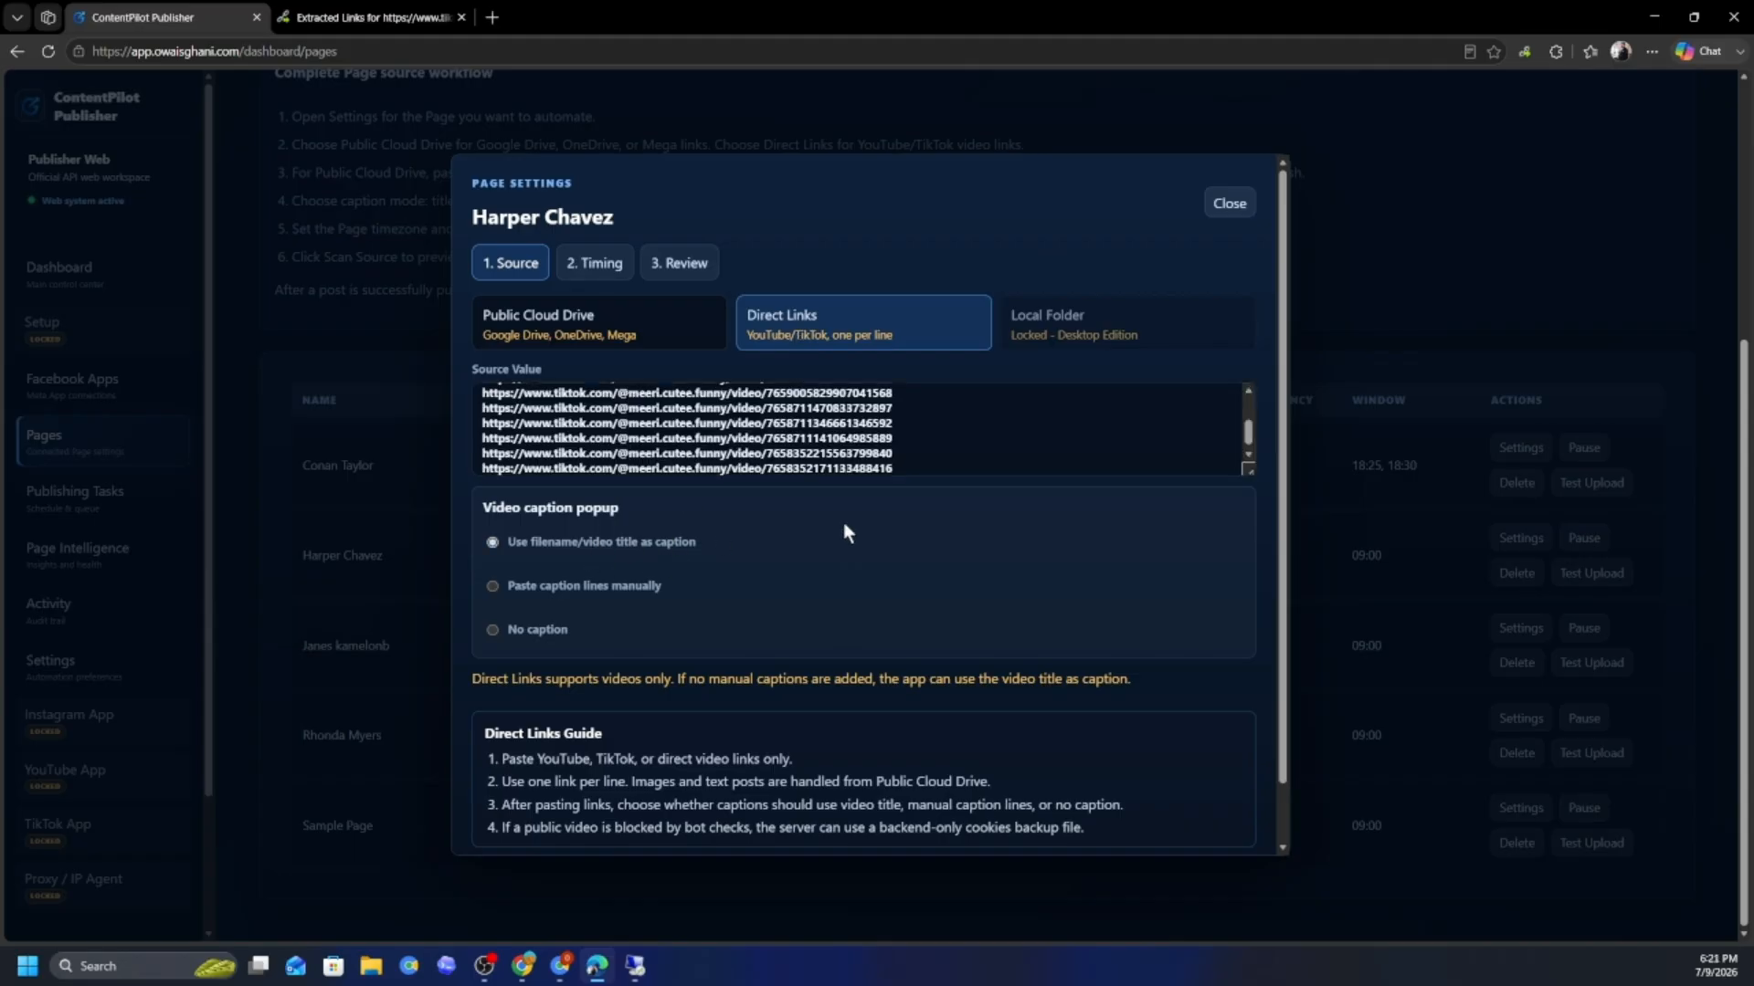
# - Switch the second listed Page to manually pasted caption lines and enter Test Caption 1 through Test Caption 7, one per line
pyautogui.click(493, 585)
pyautogui.scroll(-2, 493, 585)
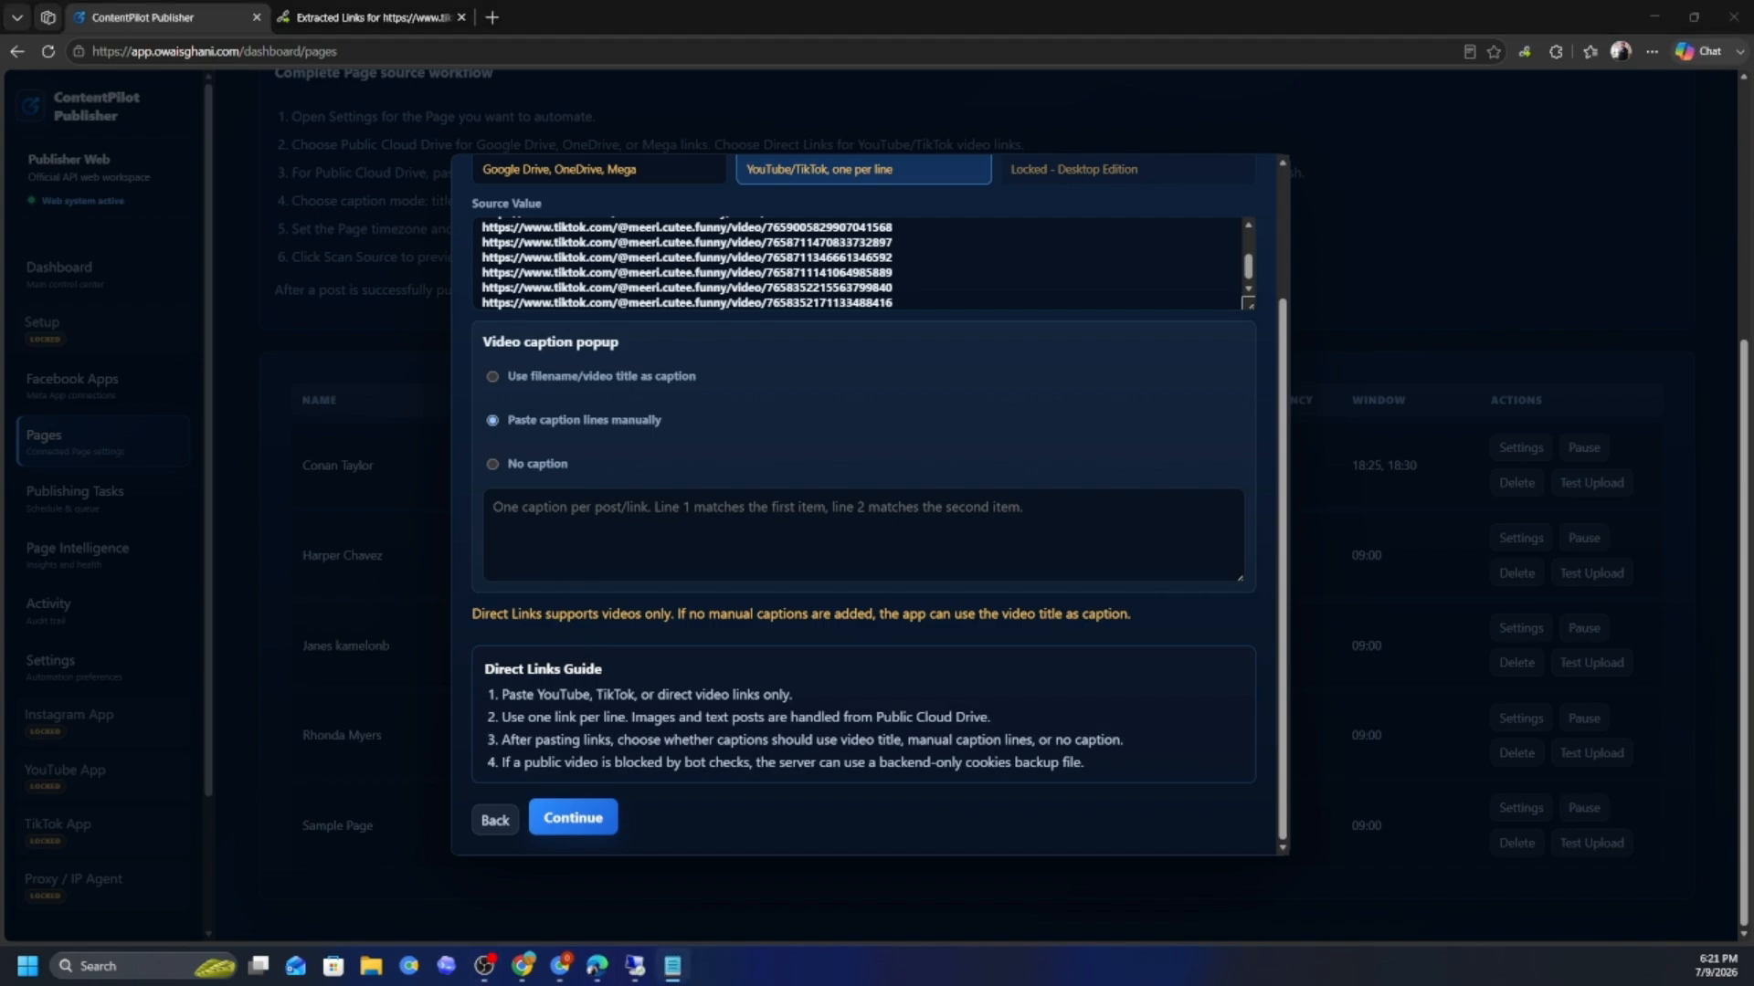
pyautogui.click(491, 515)
pyautogui.write('Test Caption 1 Test Caption 2 Test Caption 3 Test Caption 4 Test Caption 5 Test Caption 6 Test Caption 7')
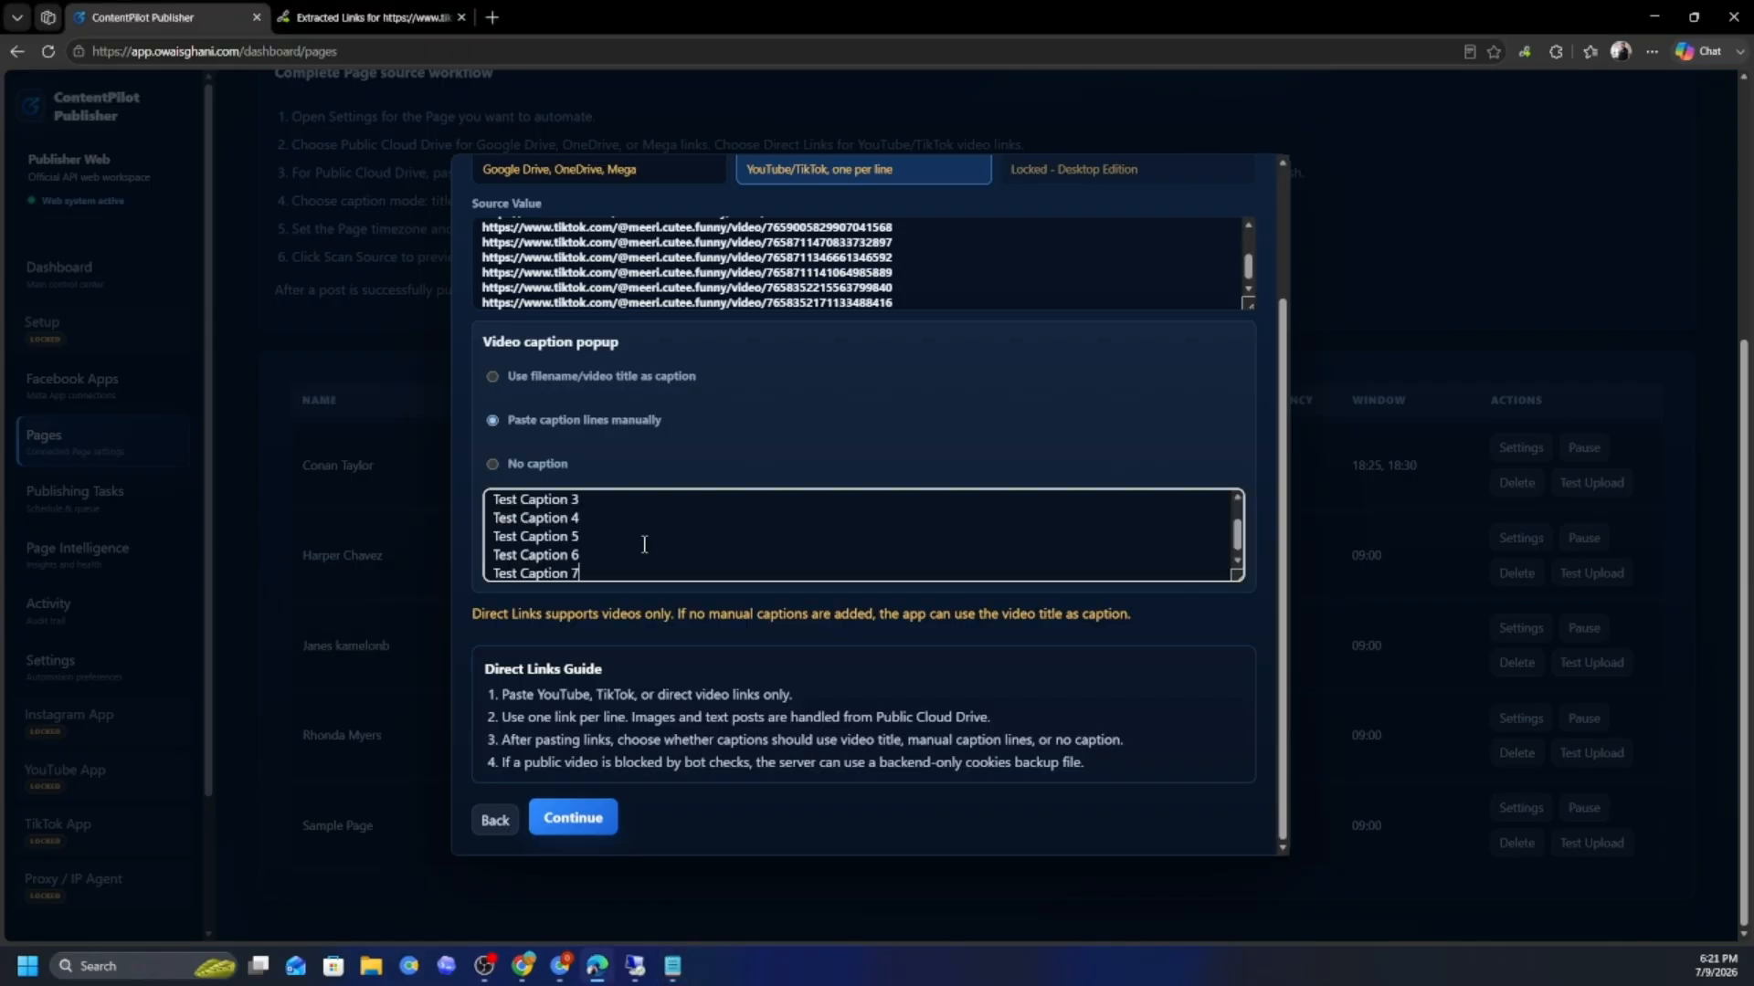
pyautogui.scroll(2, 649, 564)
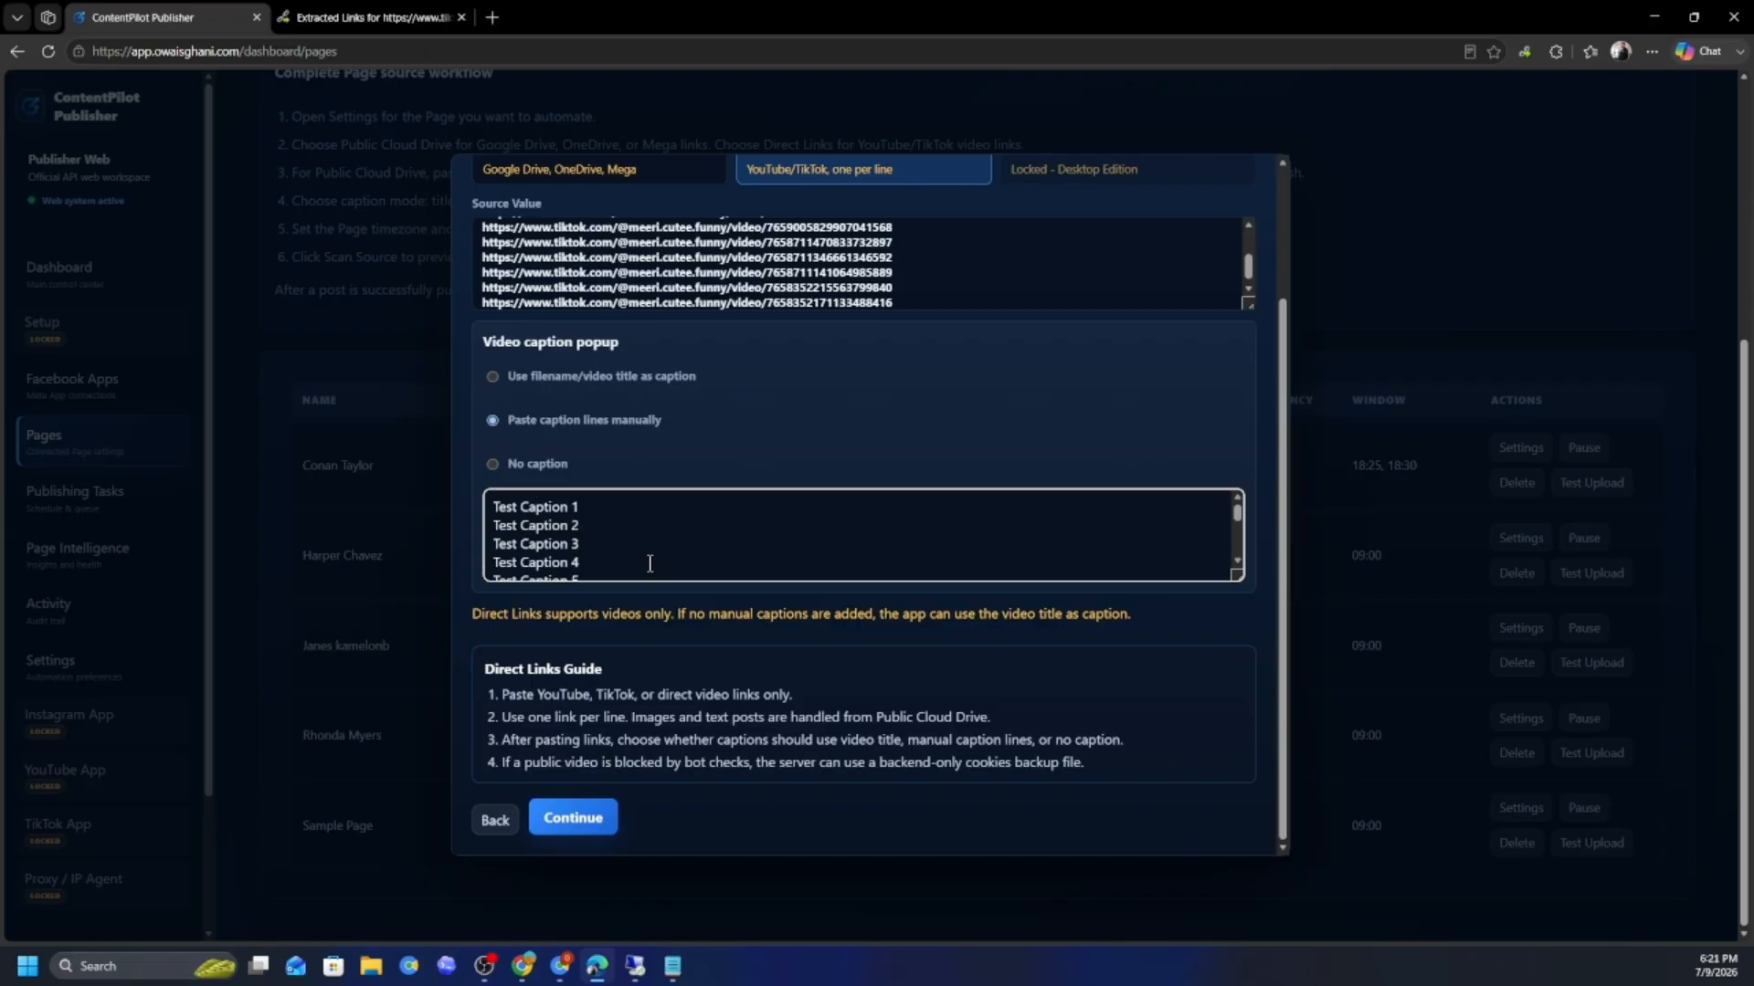
pyautogui.scroll(-2, 649, 564)
pyautogui.click(575, 820)
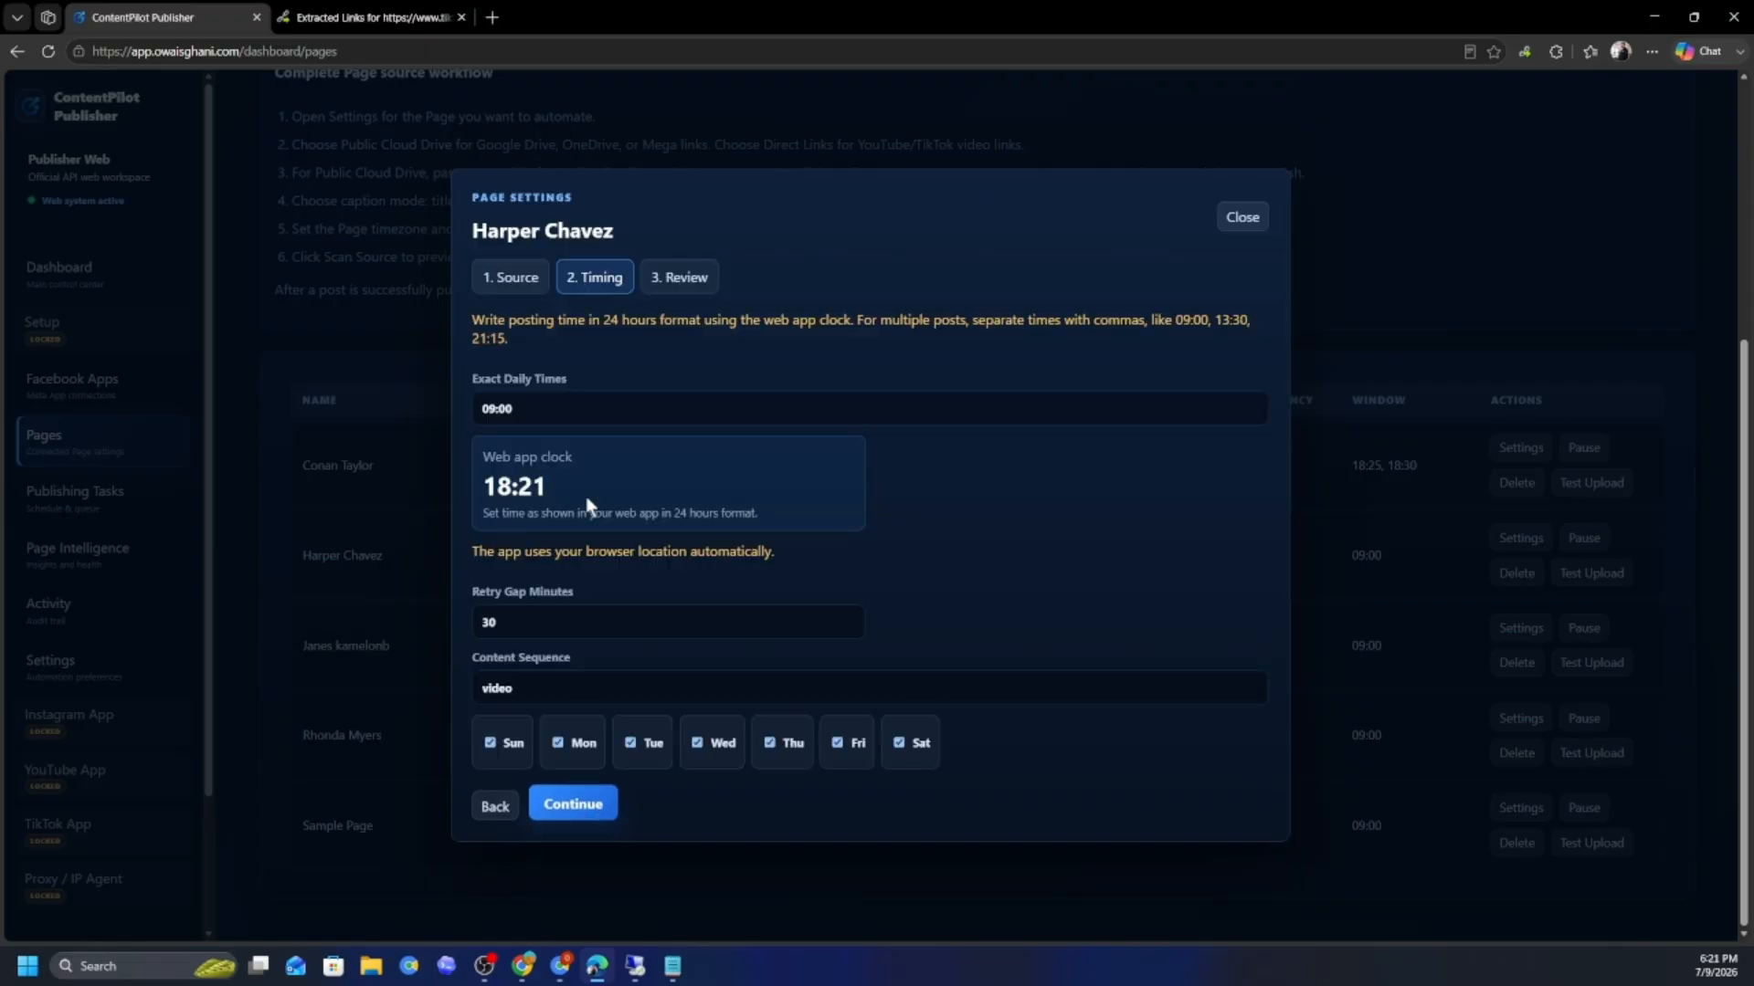
# - Set the second listed Page's exact daily time to 18.30, then save and sync its settings
pyautogui.click(523, 409)
pyautogui.hotkey('ctrl', 'a')
pyautogui.write('18:')
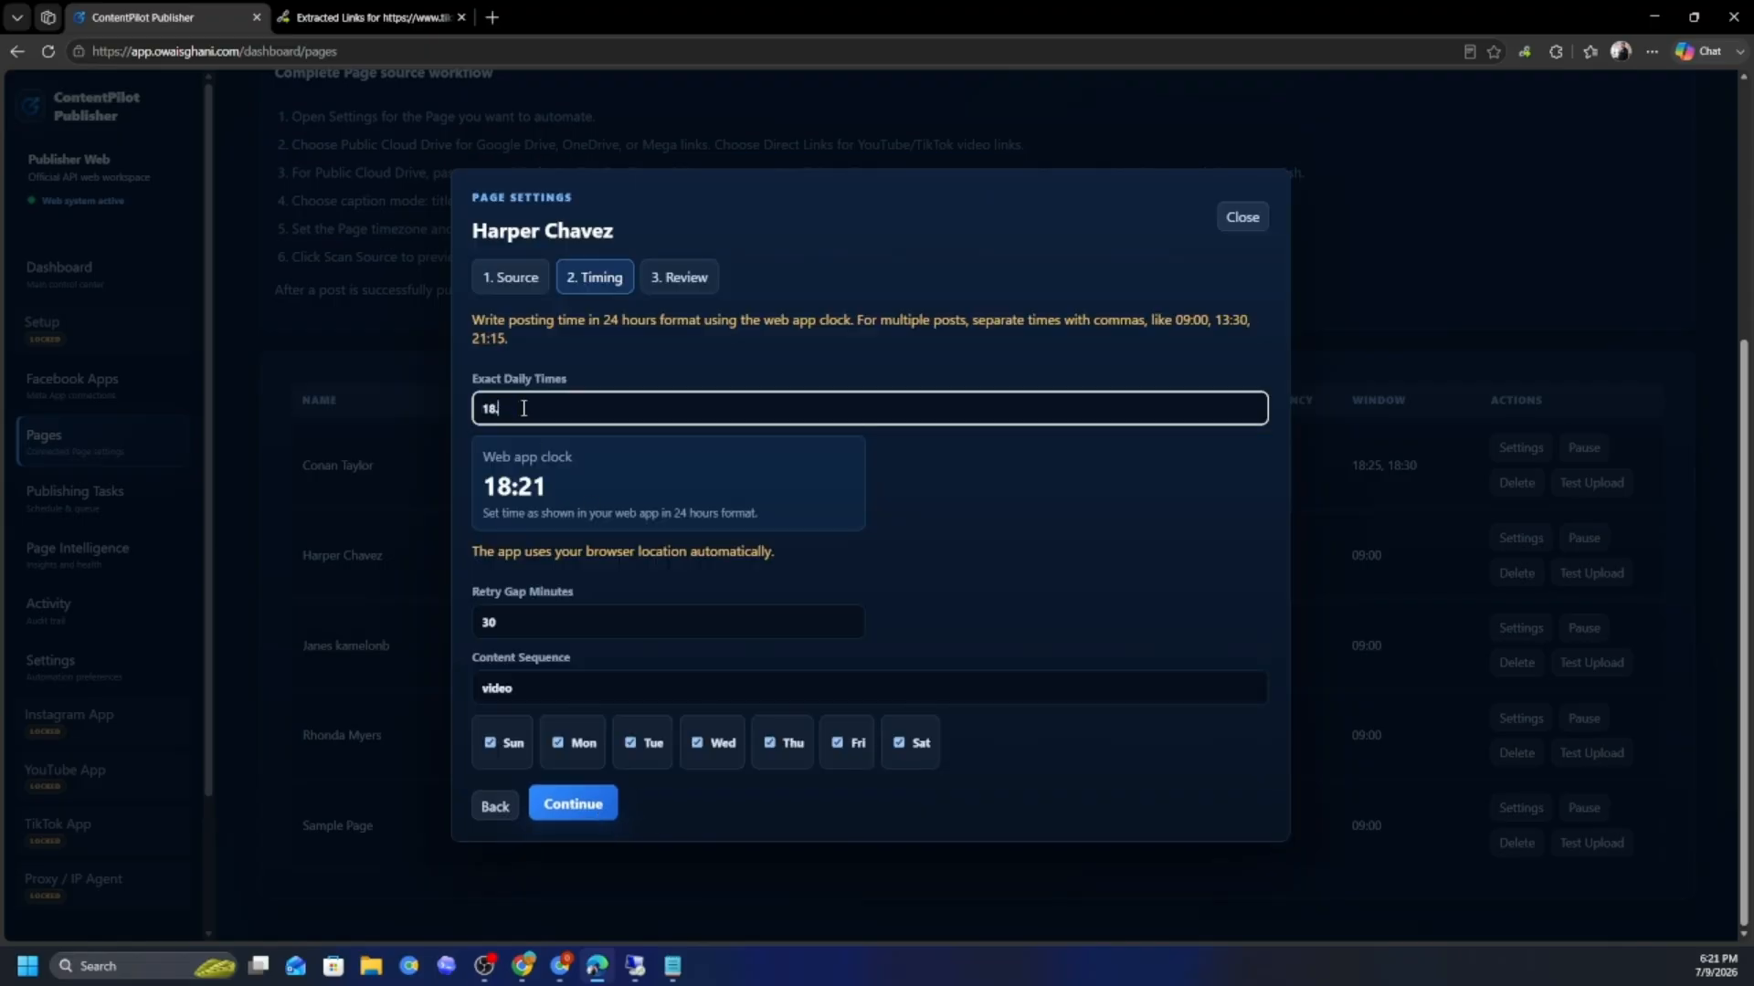
pyautogui.write('30')
pyautogui.click(578, 815)
pyautogui.scroll(-2, 721, 559)
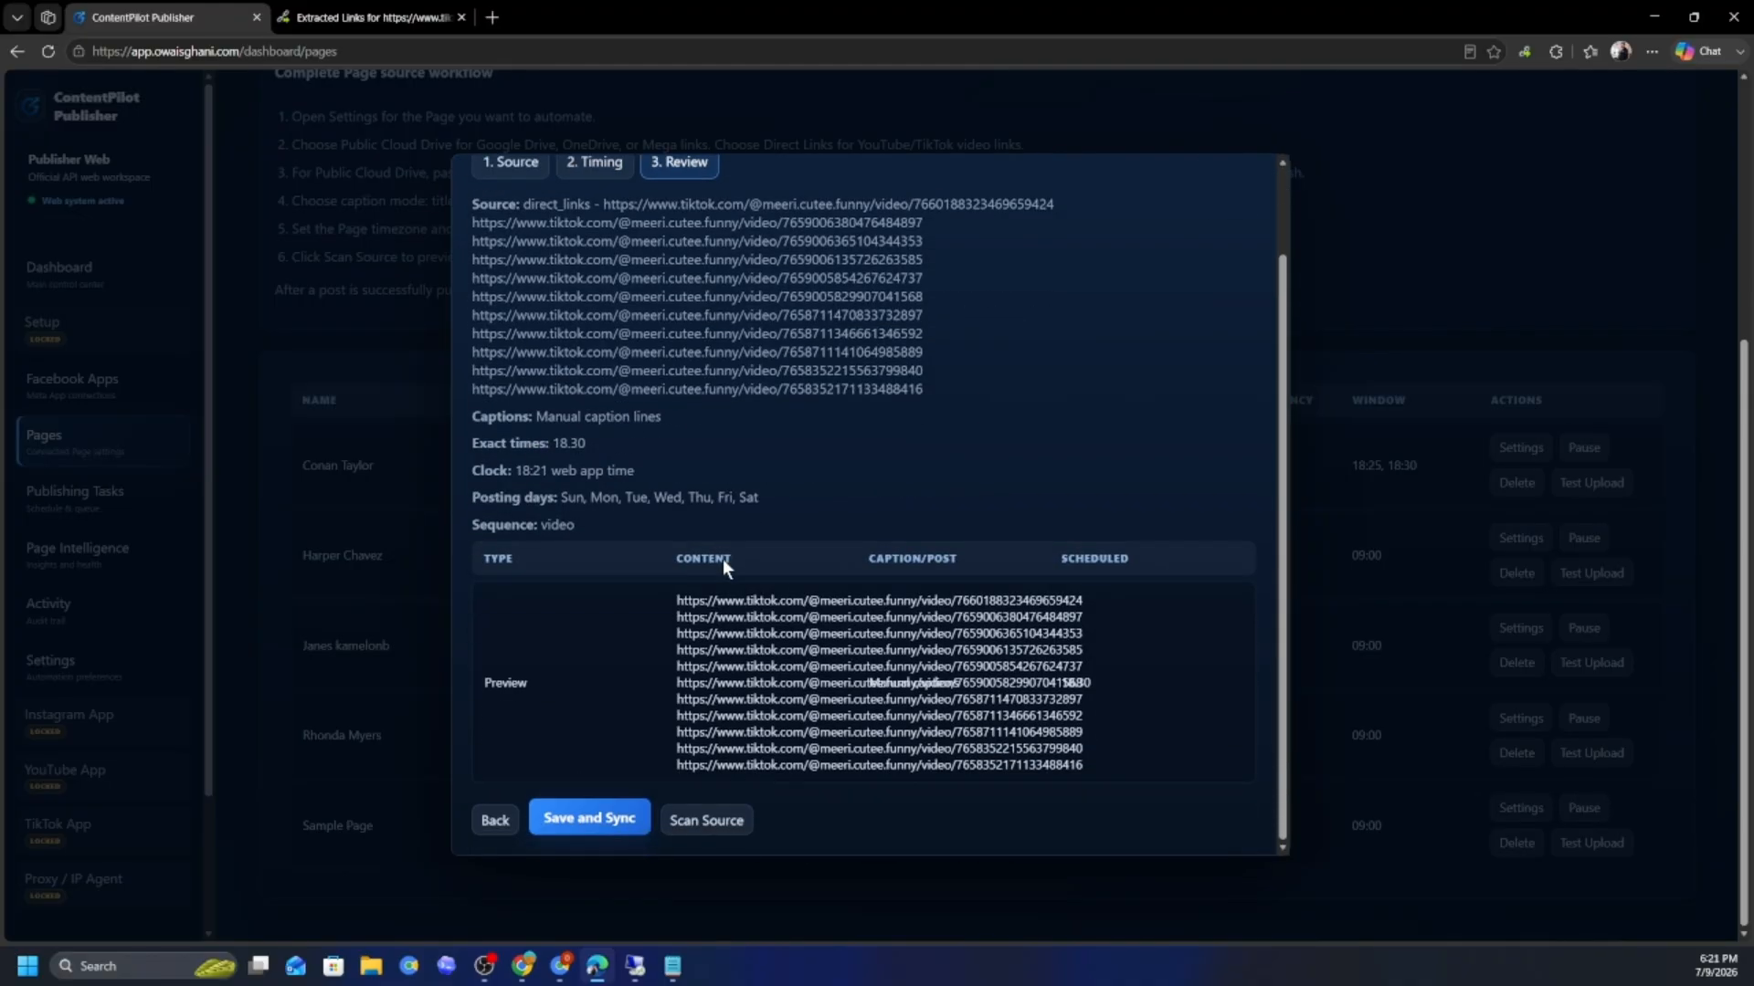
pyautogui.click(608, 808)
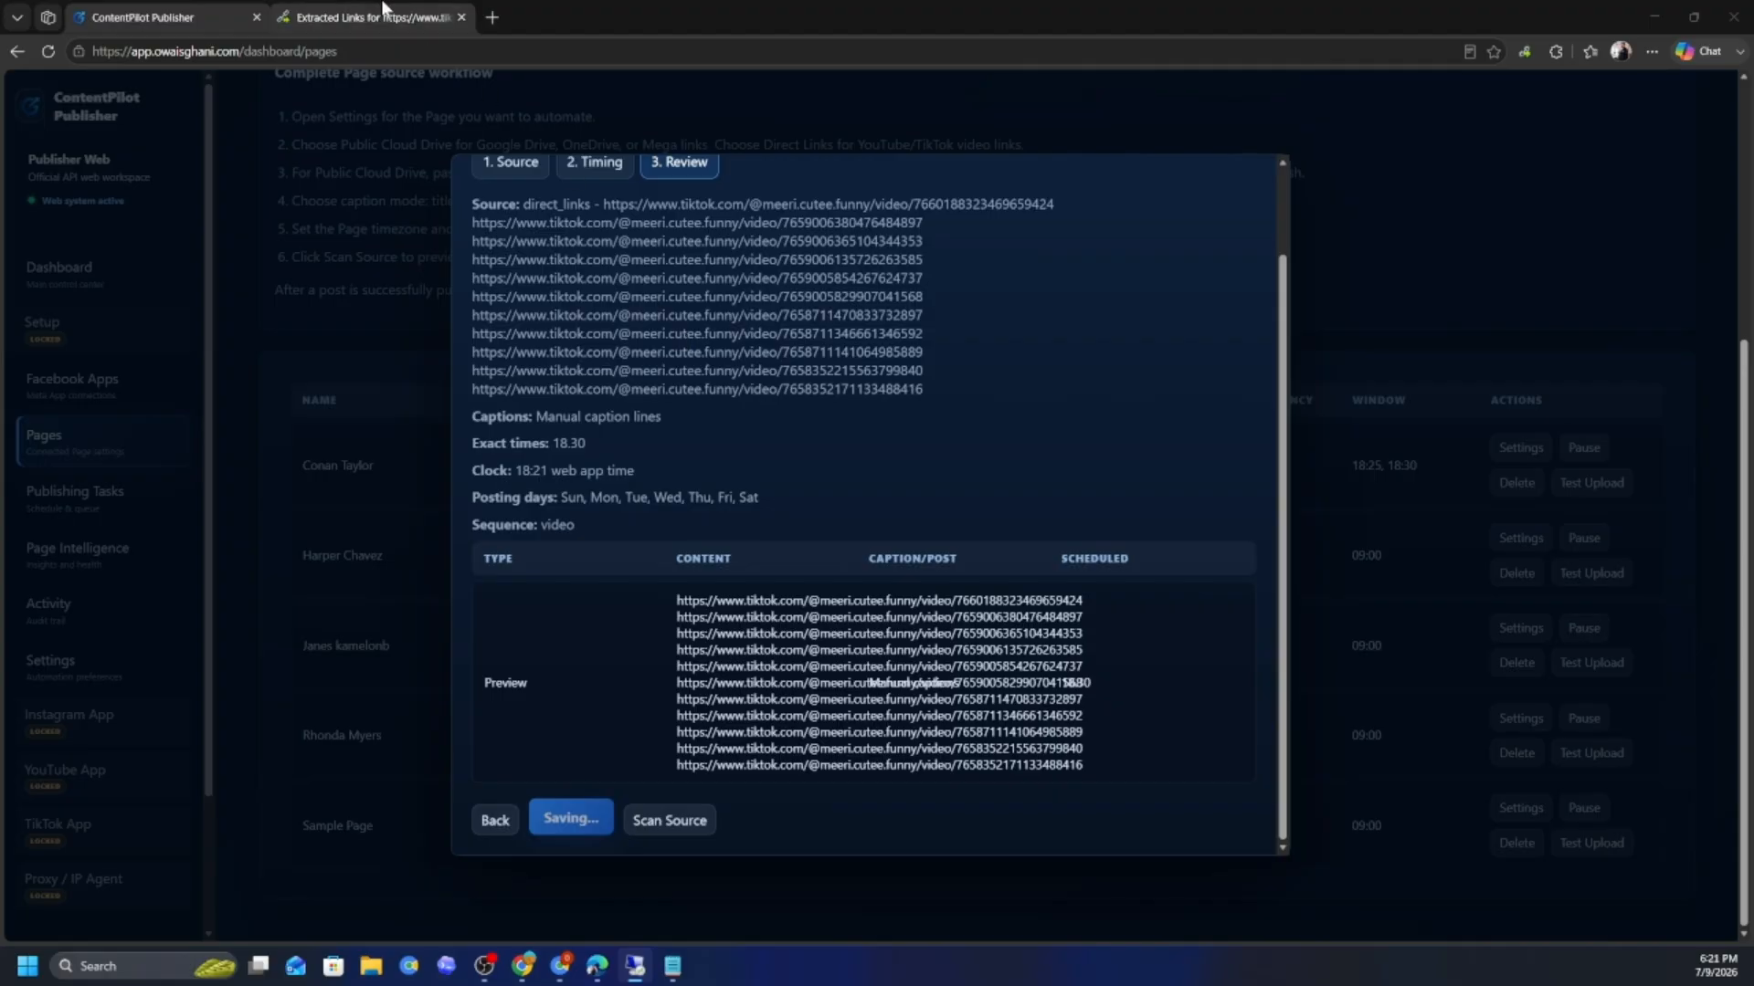
# - Switch to Google Drive, open the Reels With Caption folder and examine its video file names and caption text file
pyautogui.click(522, 966)
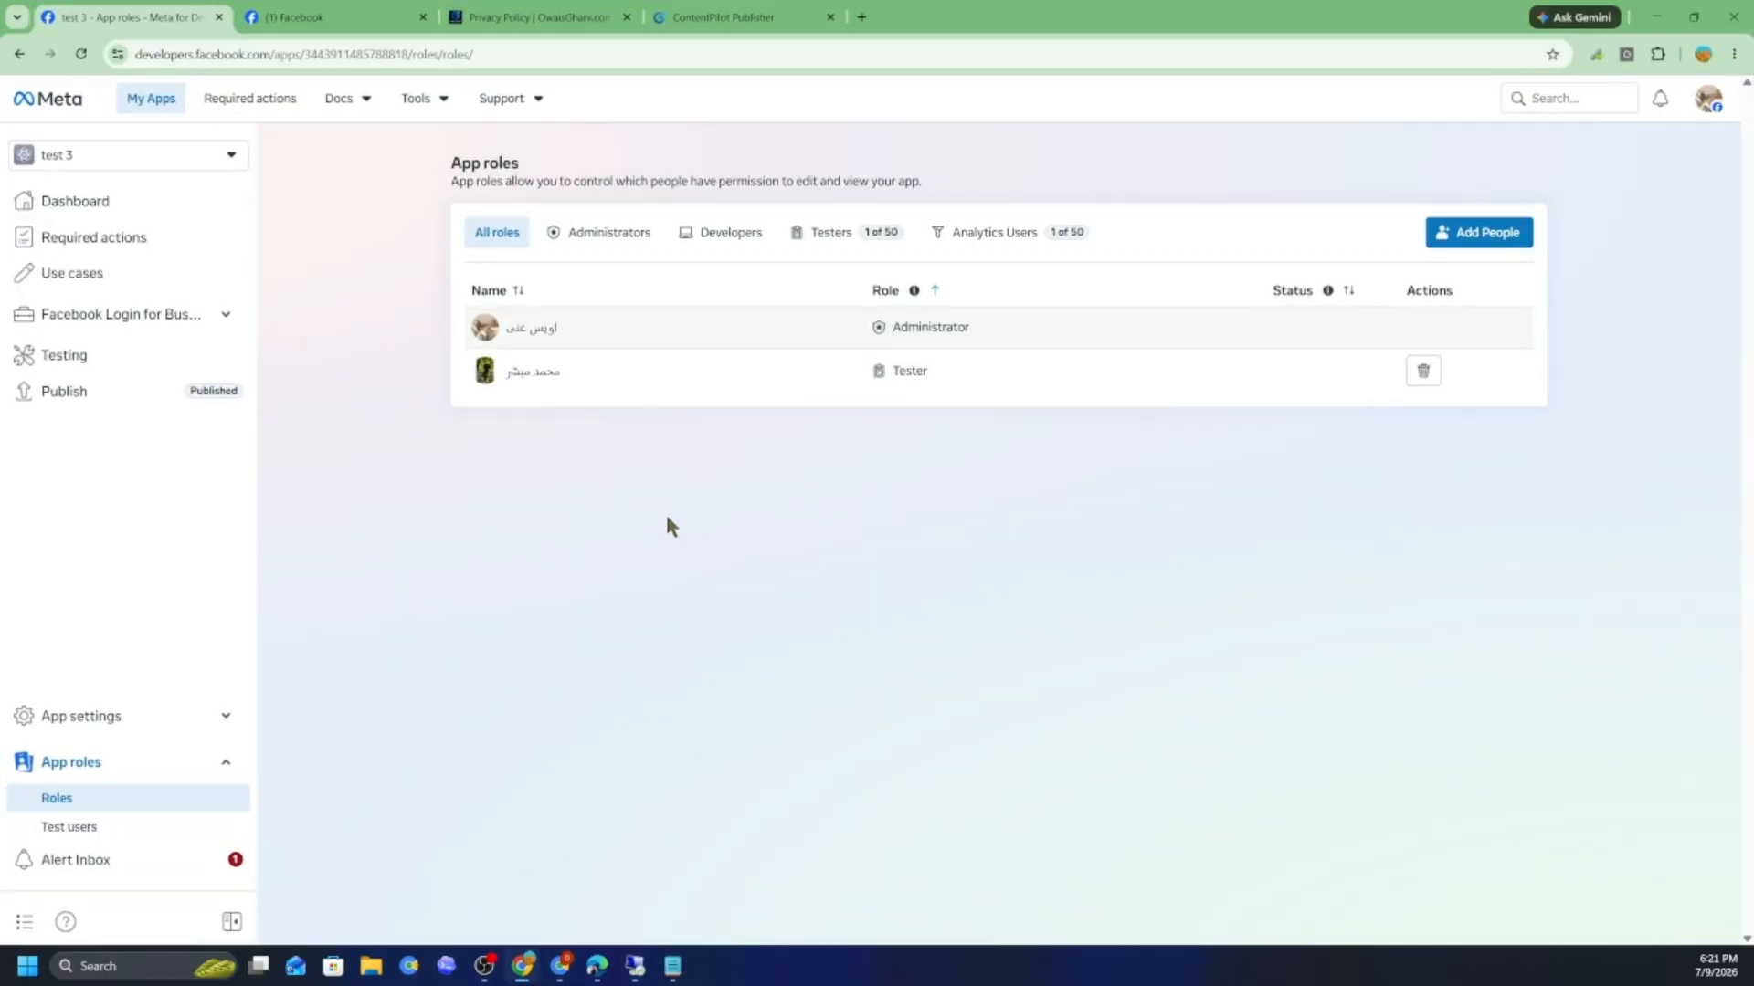
pyautogui.click(560, 977)
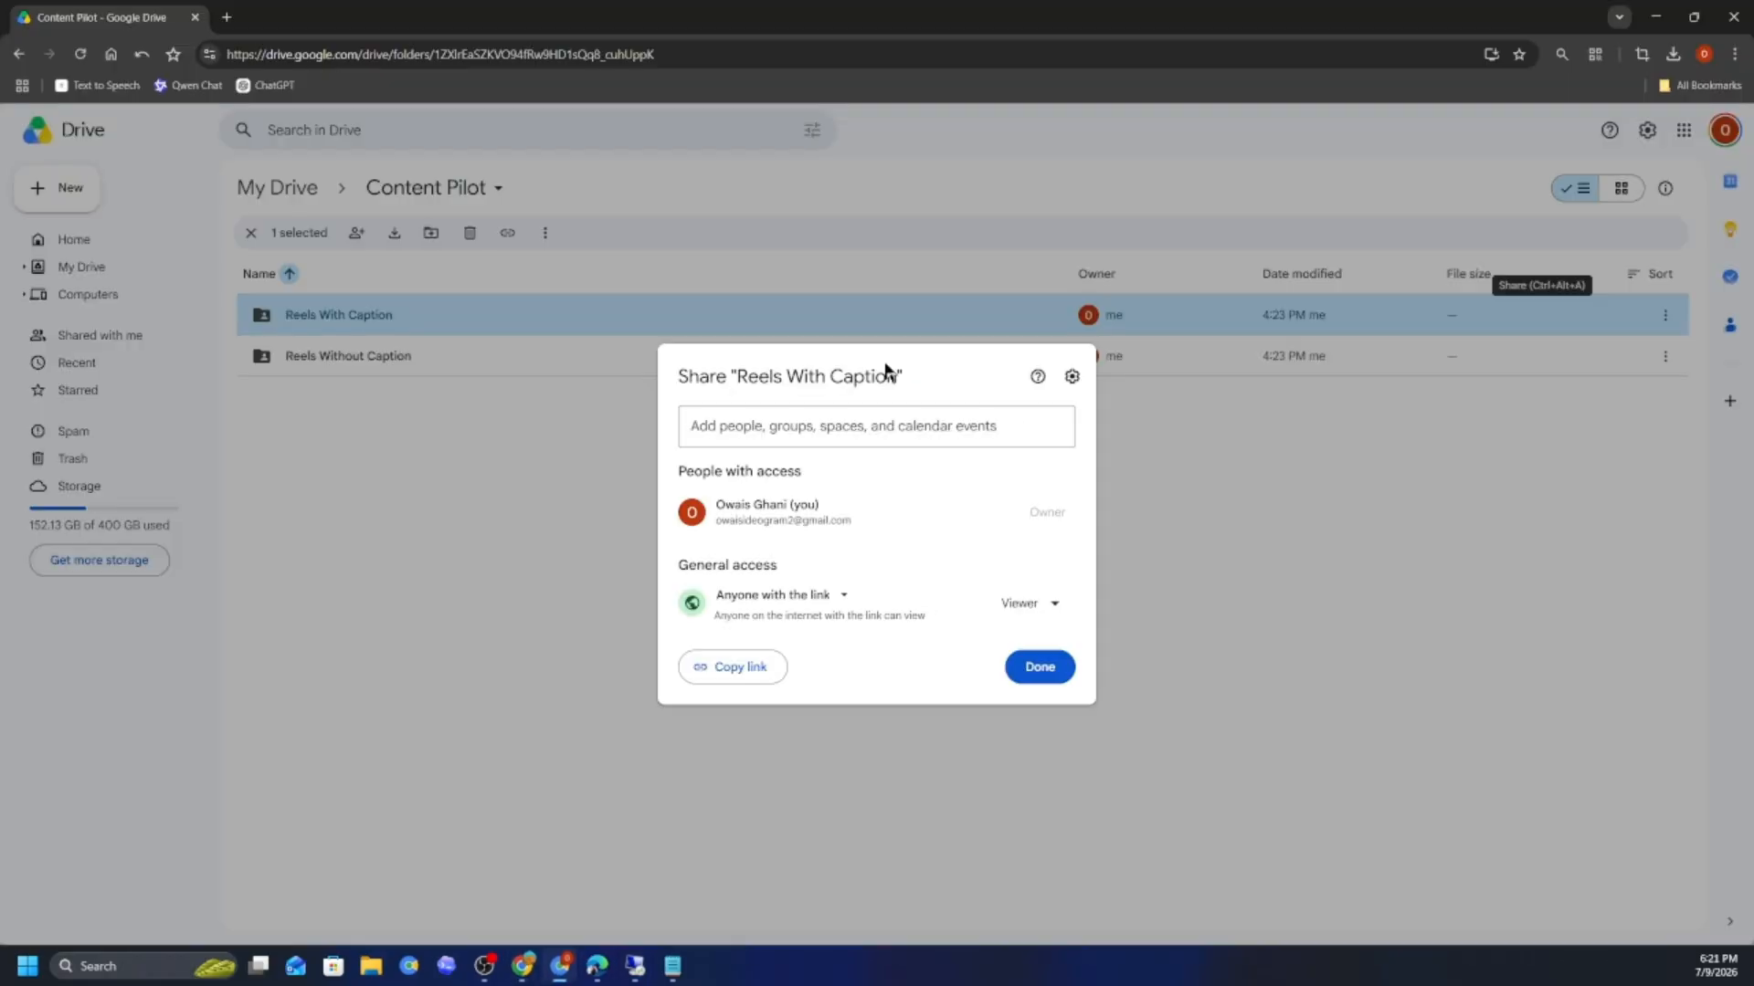
pyautogui.click(793, 756)
pyautogui.doubleClick(375, 320)
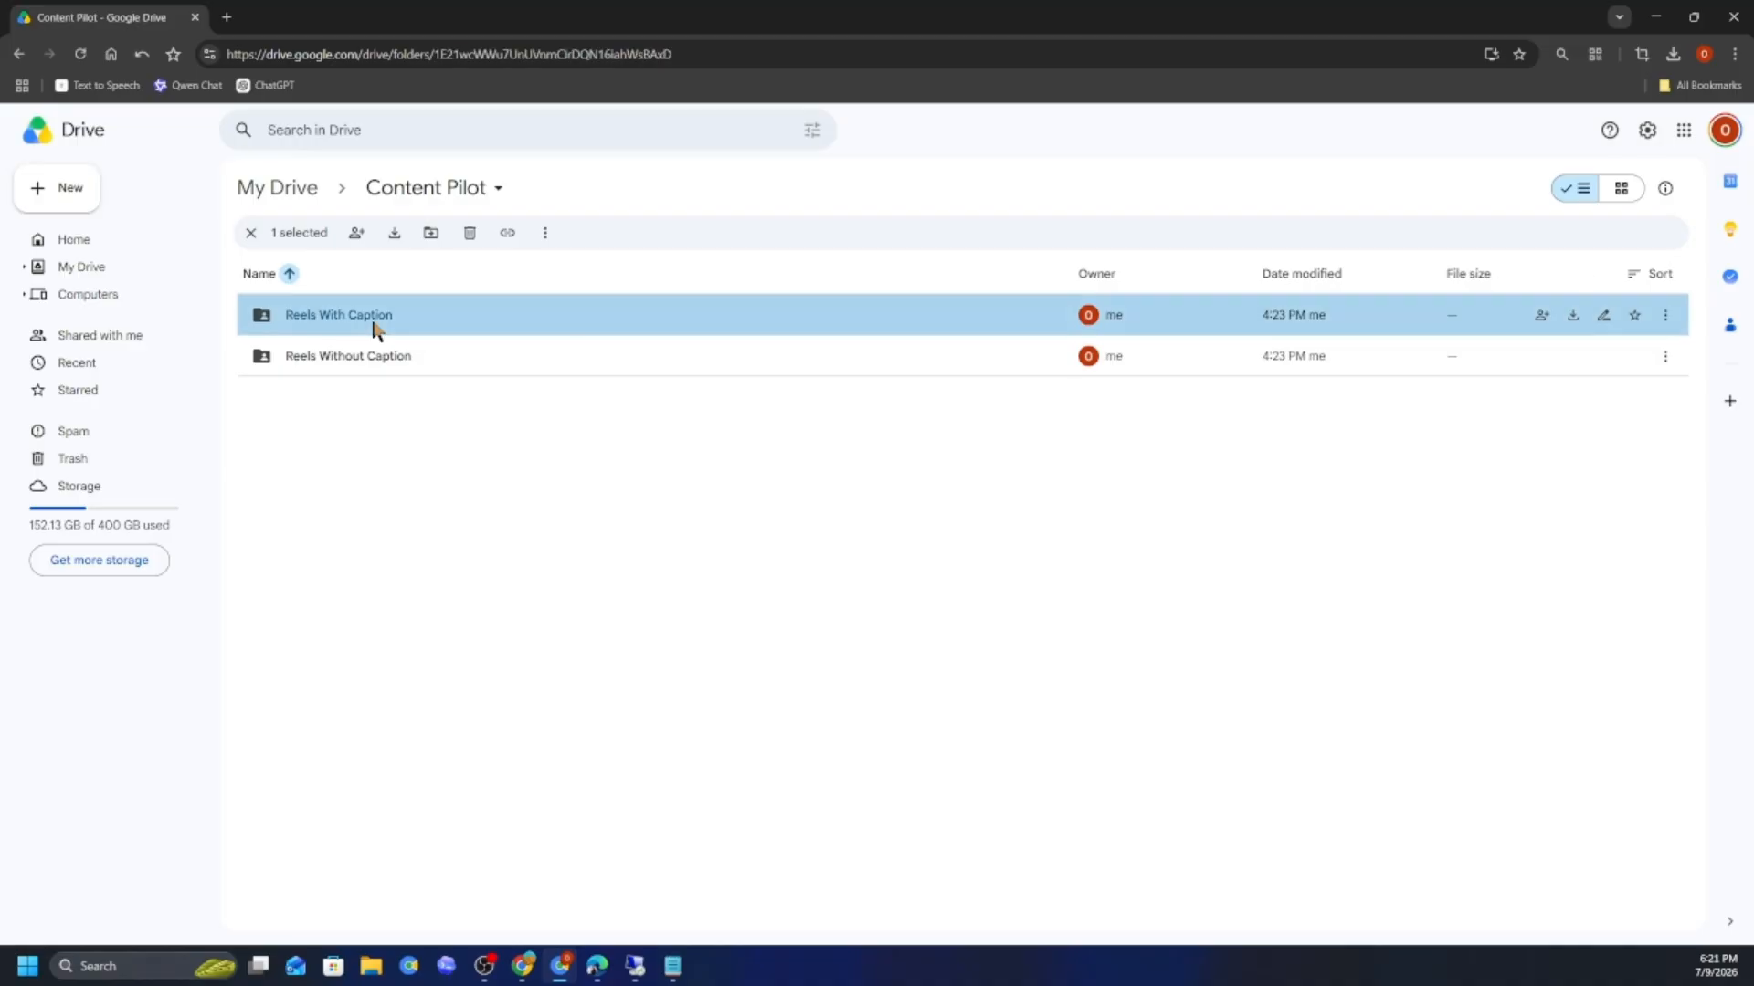
pyautogui.scroll(-12, 494, 399)
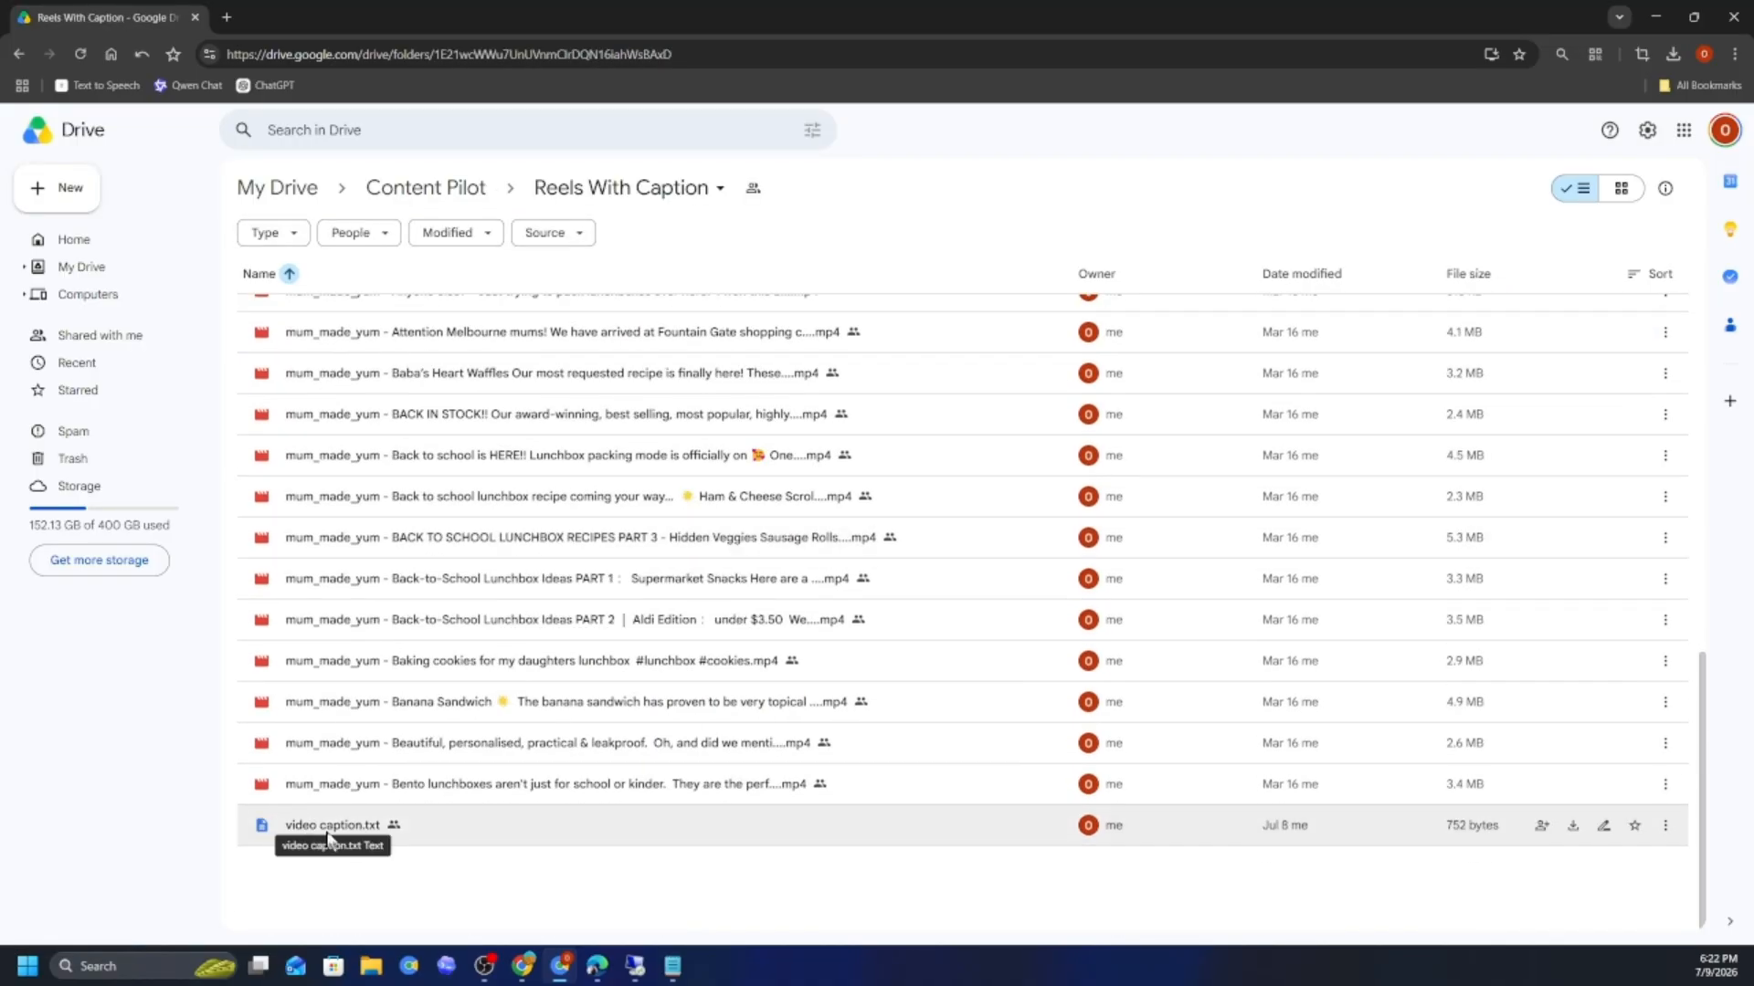
pyautogui.scroll(10, 559, 516)
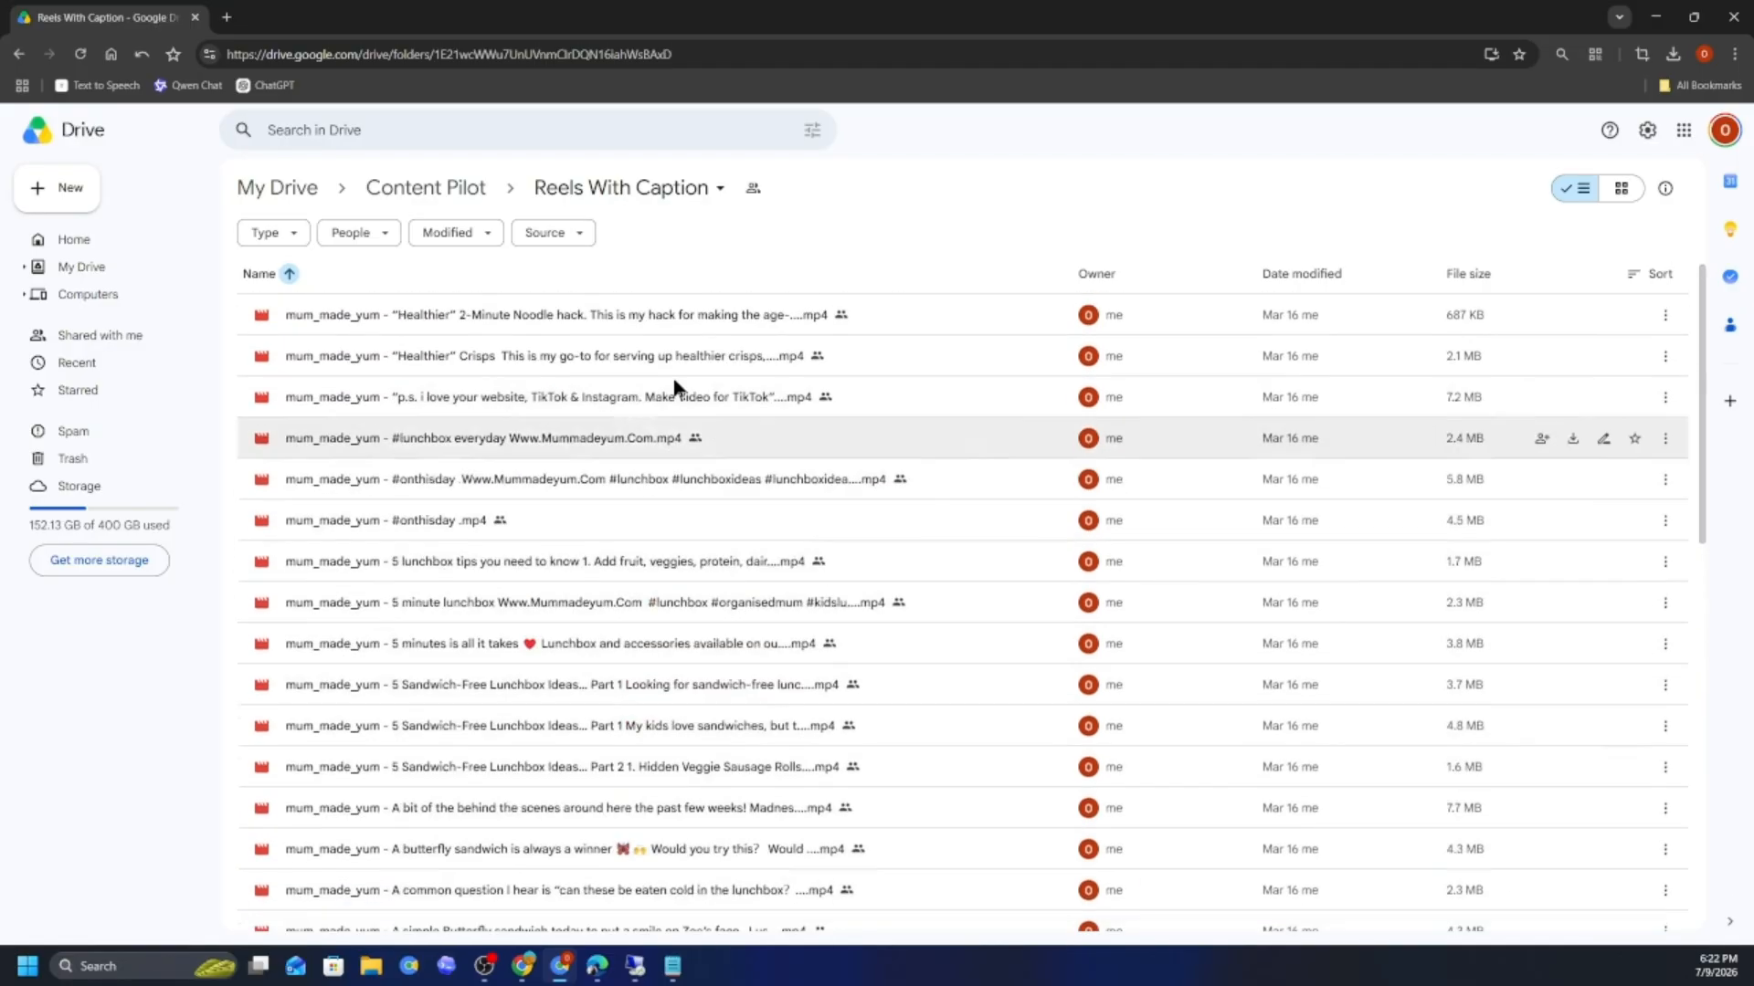
pyautogui.scroll(-10, 450, 695)
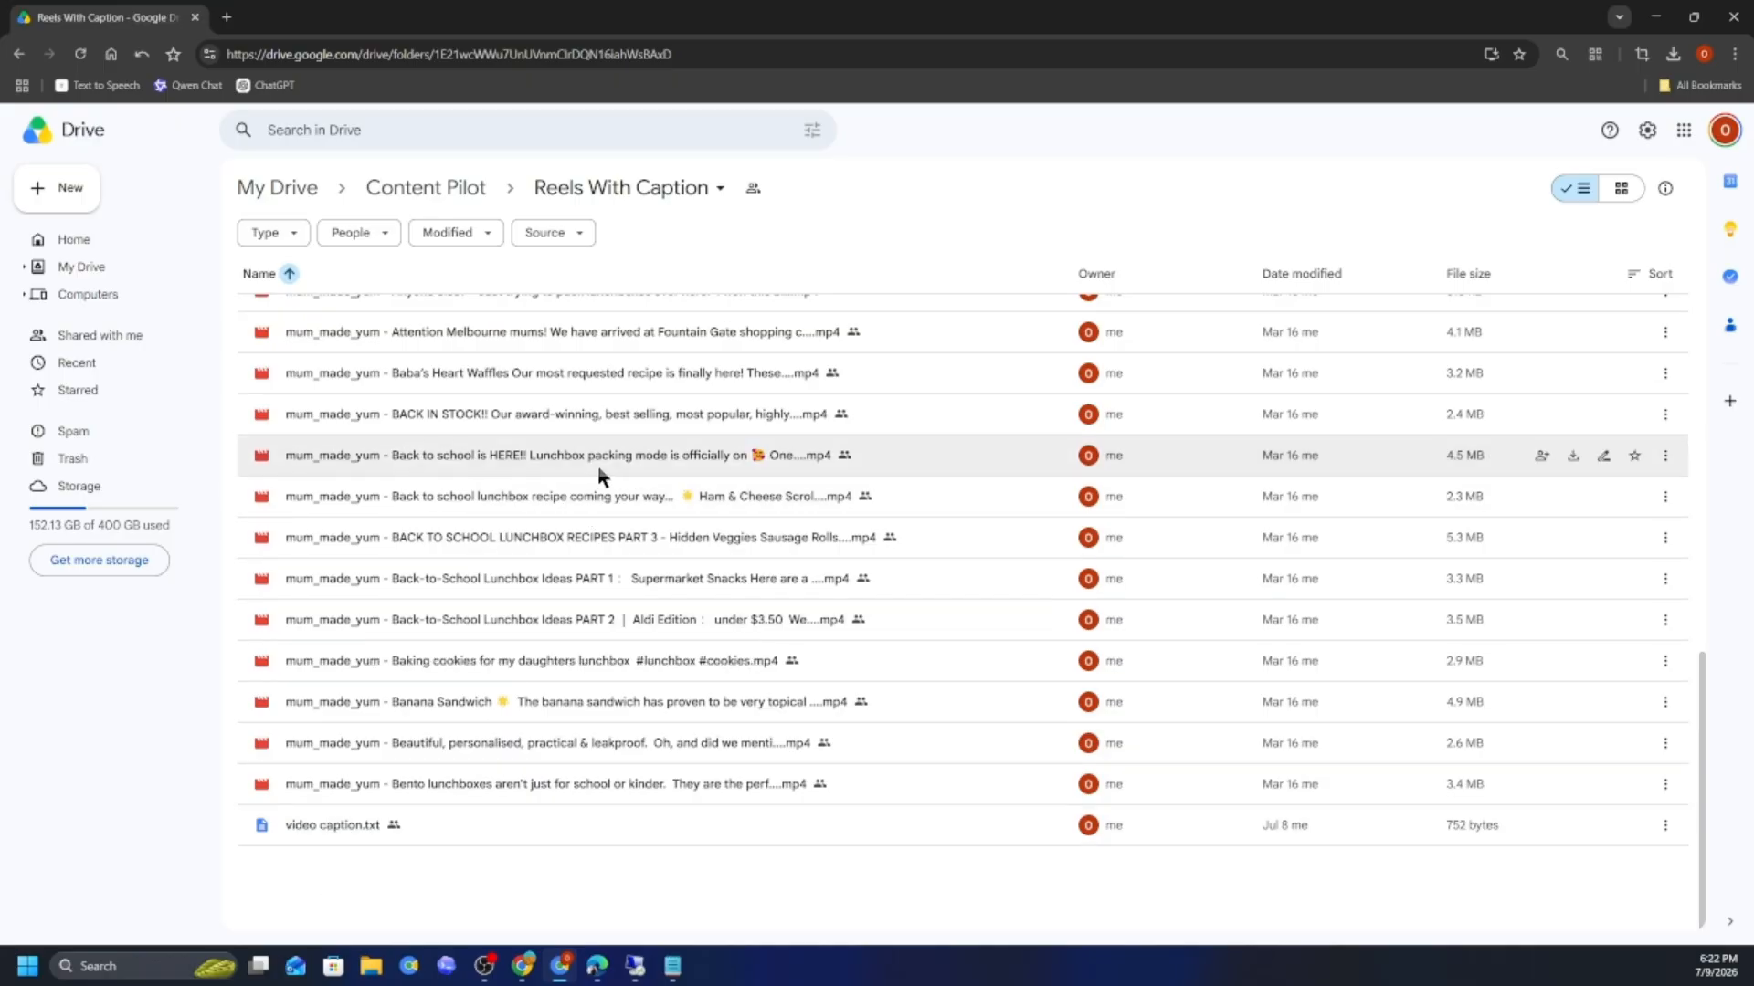
pyautogui.scroll(8, 621, 484)
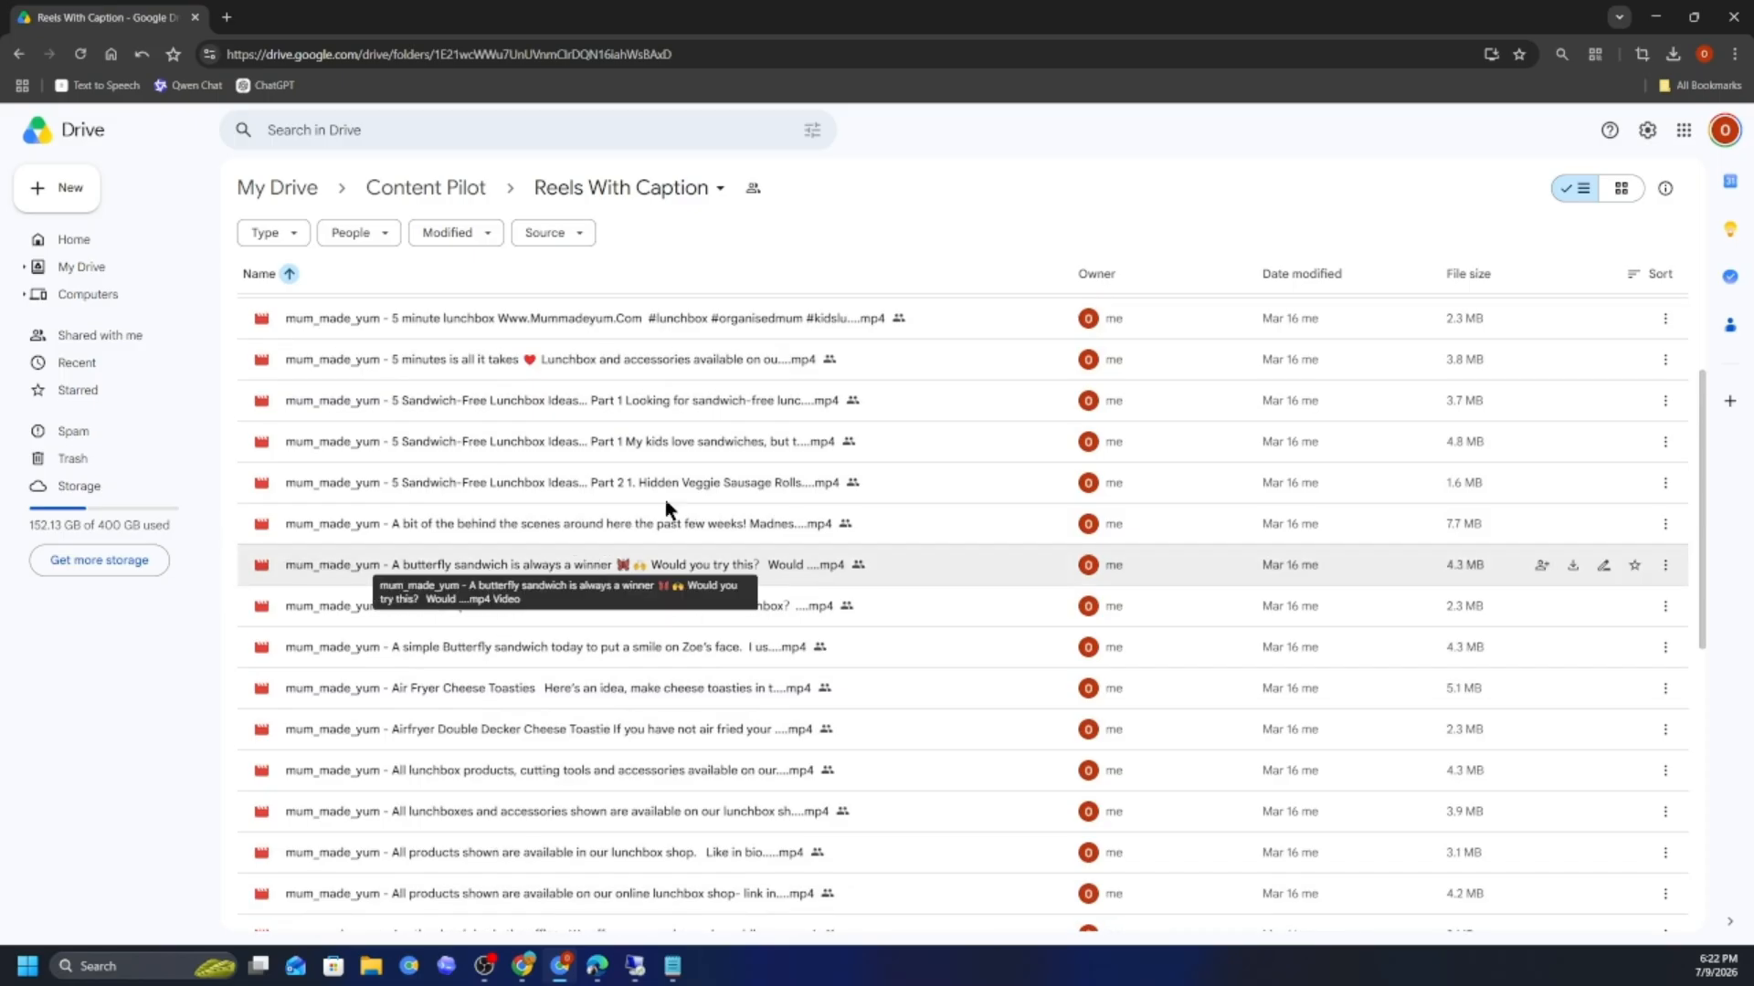
pyautogui.scroll(-7, 731, 511)
pyautogui.scroll(-1, 765, 514)
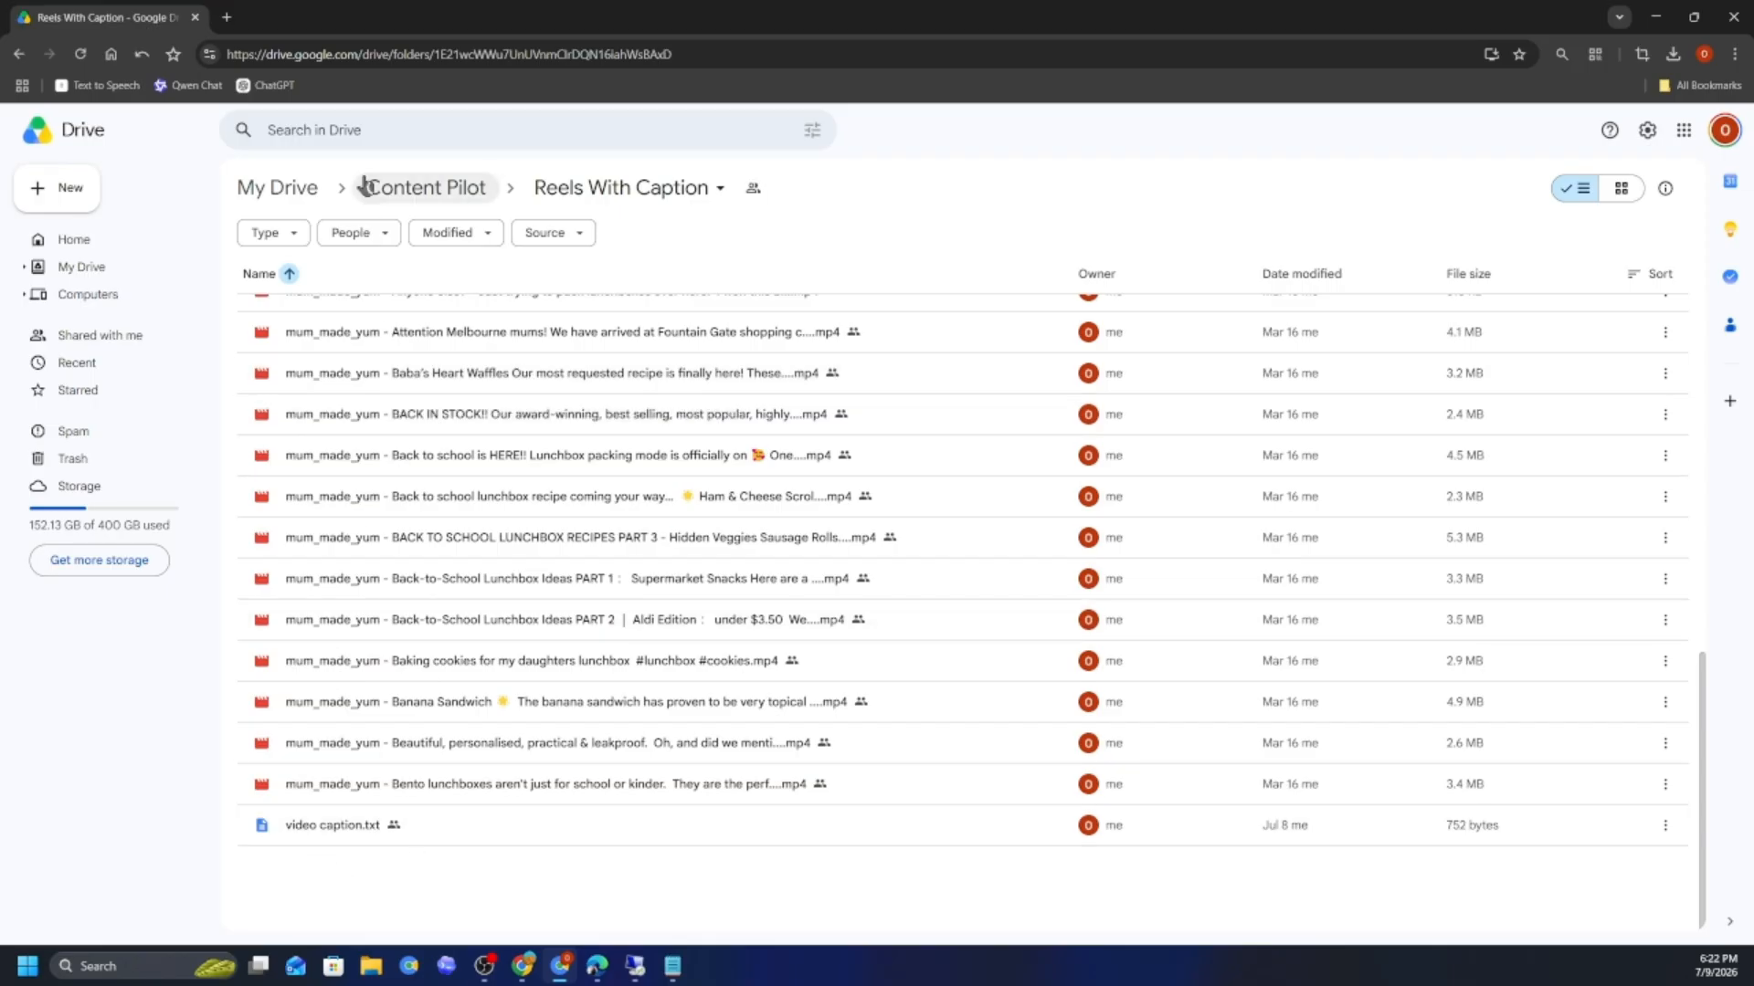
# - Open the Reels Without Caption folder inside Content Pilot and examine its video file names and caption text file
pyautogui.click(426, 189)
pyautogui.doubleClick(370, 356)
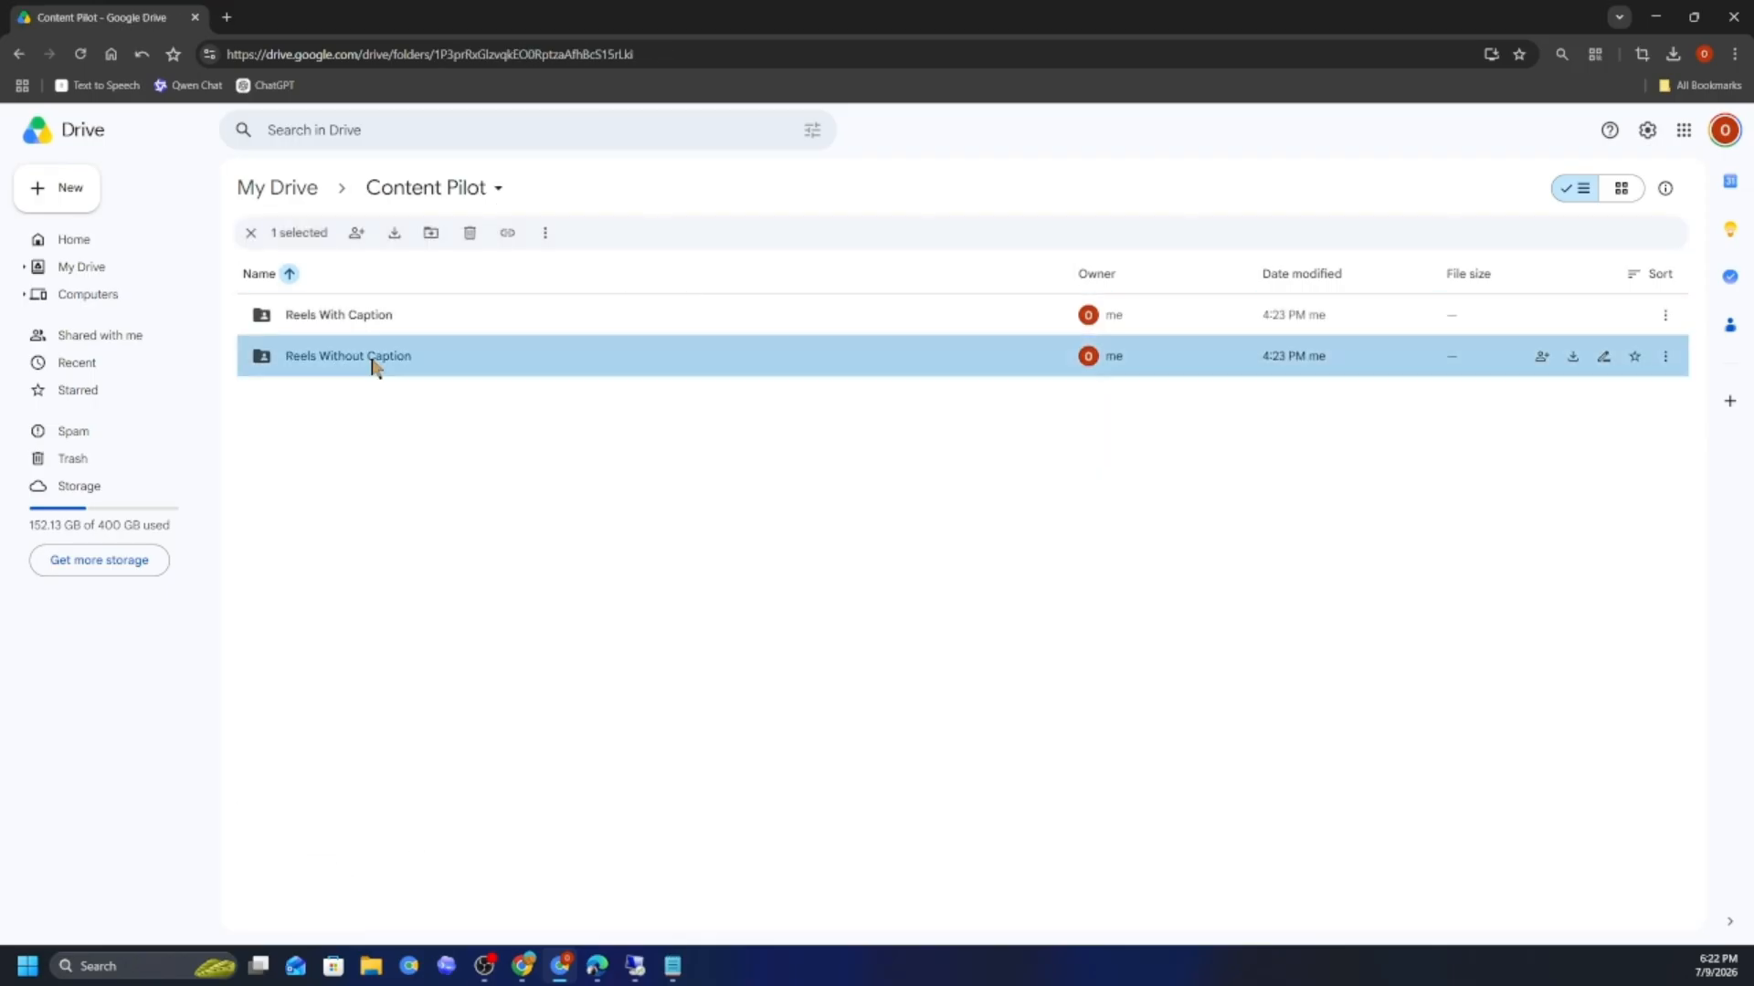
pyautogui.scroll(-5, 444, 456)
pyautogui.scroll(4, 444, 469)
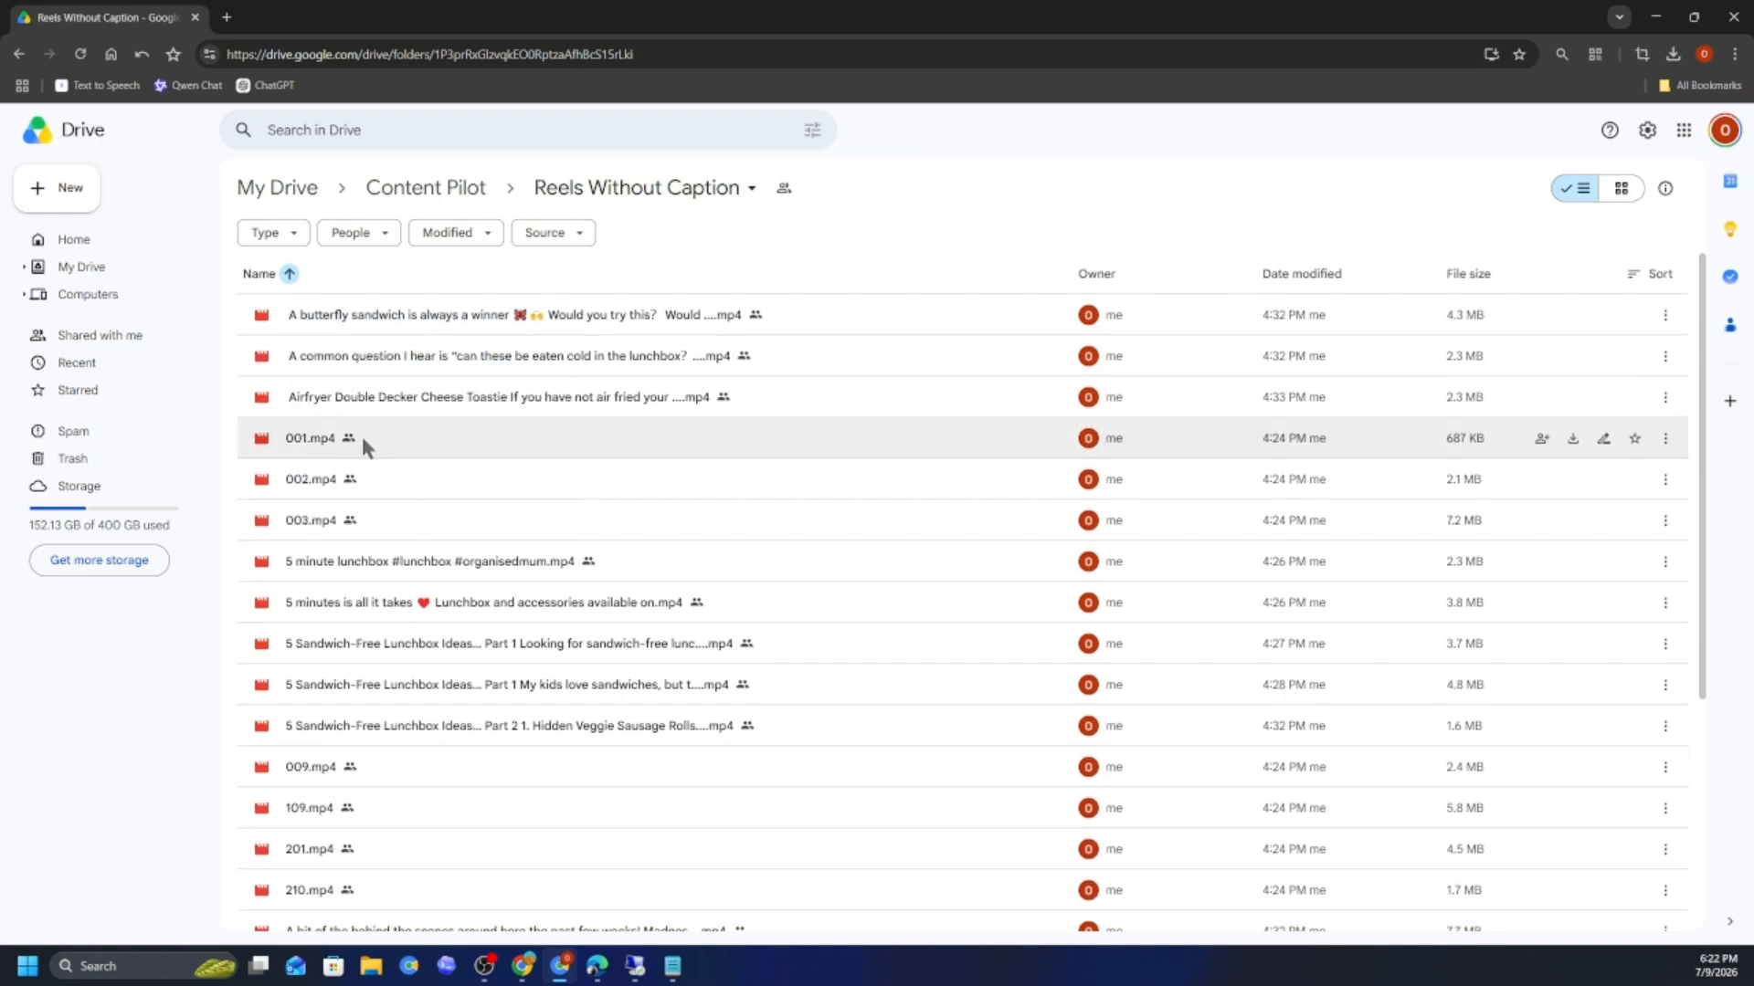
pyautogui.scroll(-4, 315, 890)
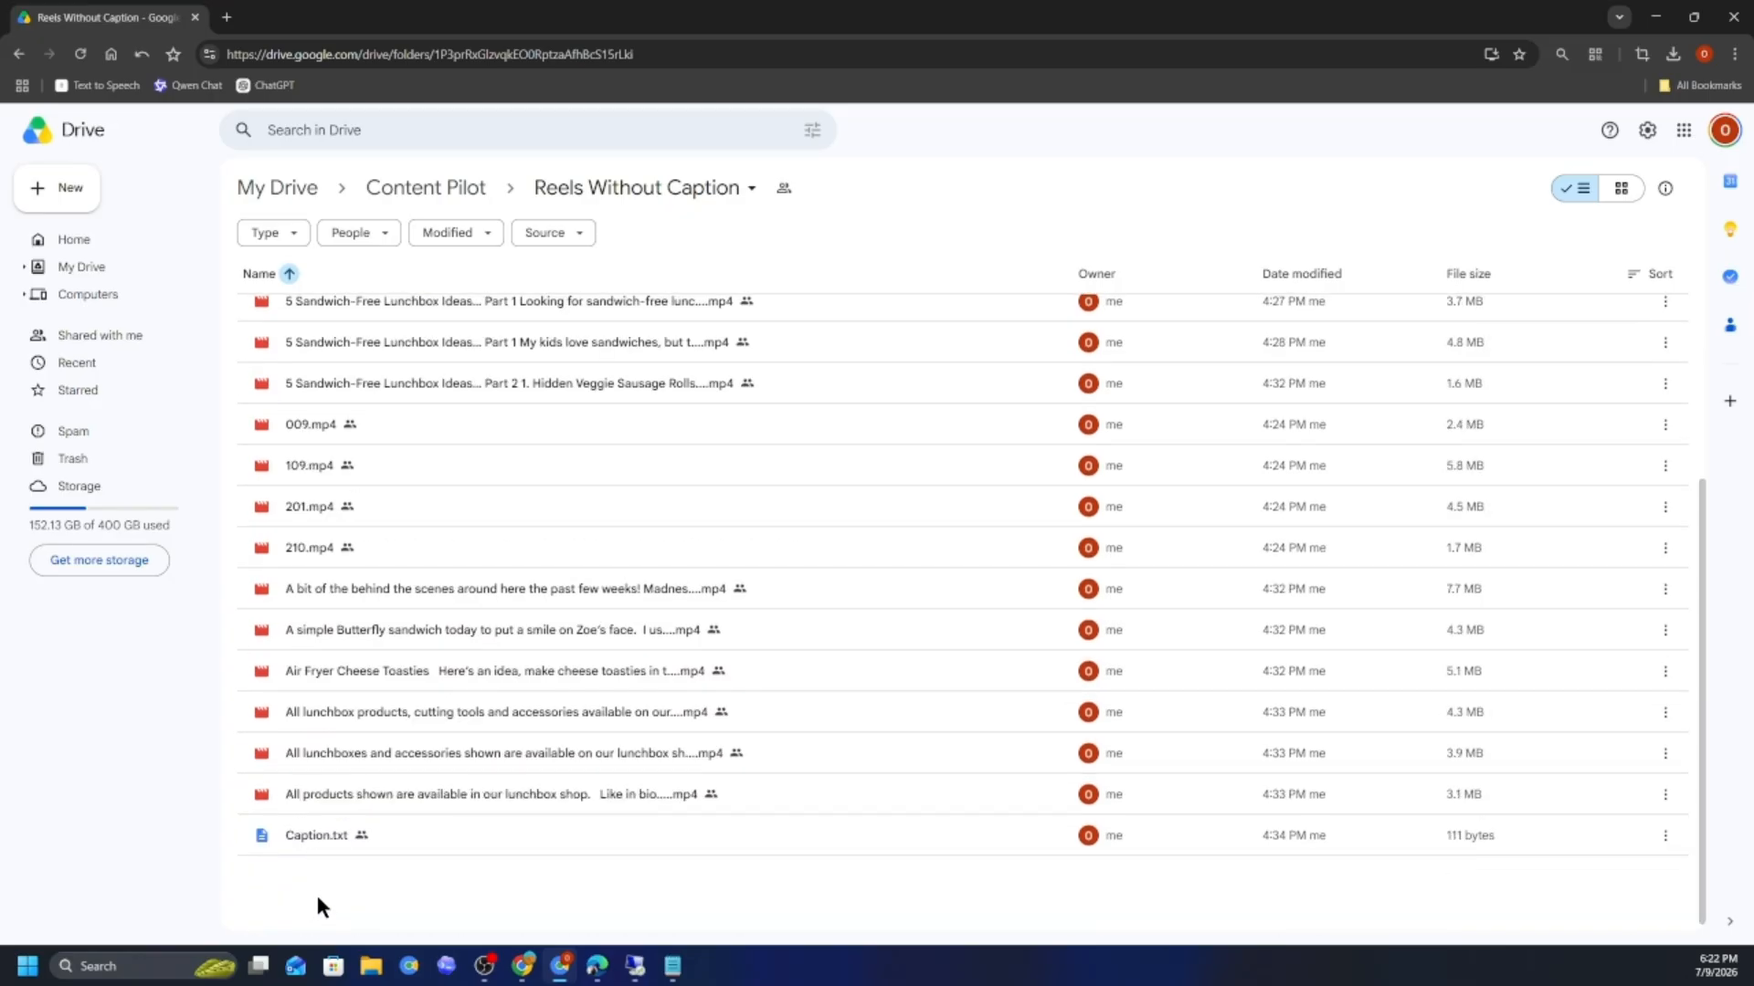
pyautogui.scroll(1, 411, 592)
pyautogui.scroll(3, 410, 589)
pyautogui.scroll(-4, 408, 588)
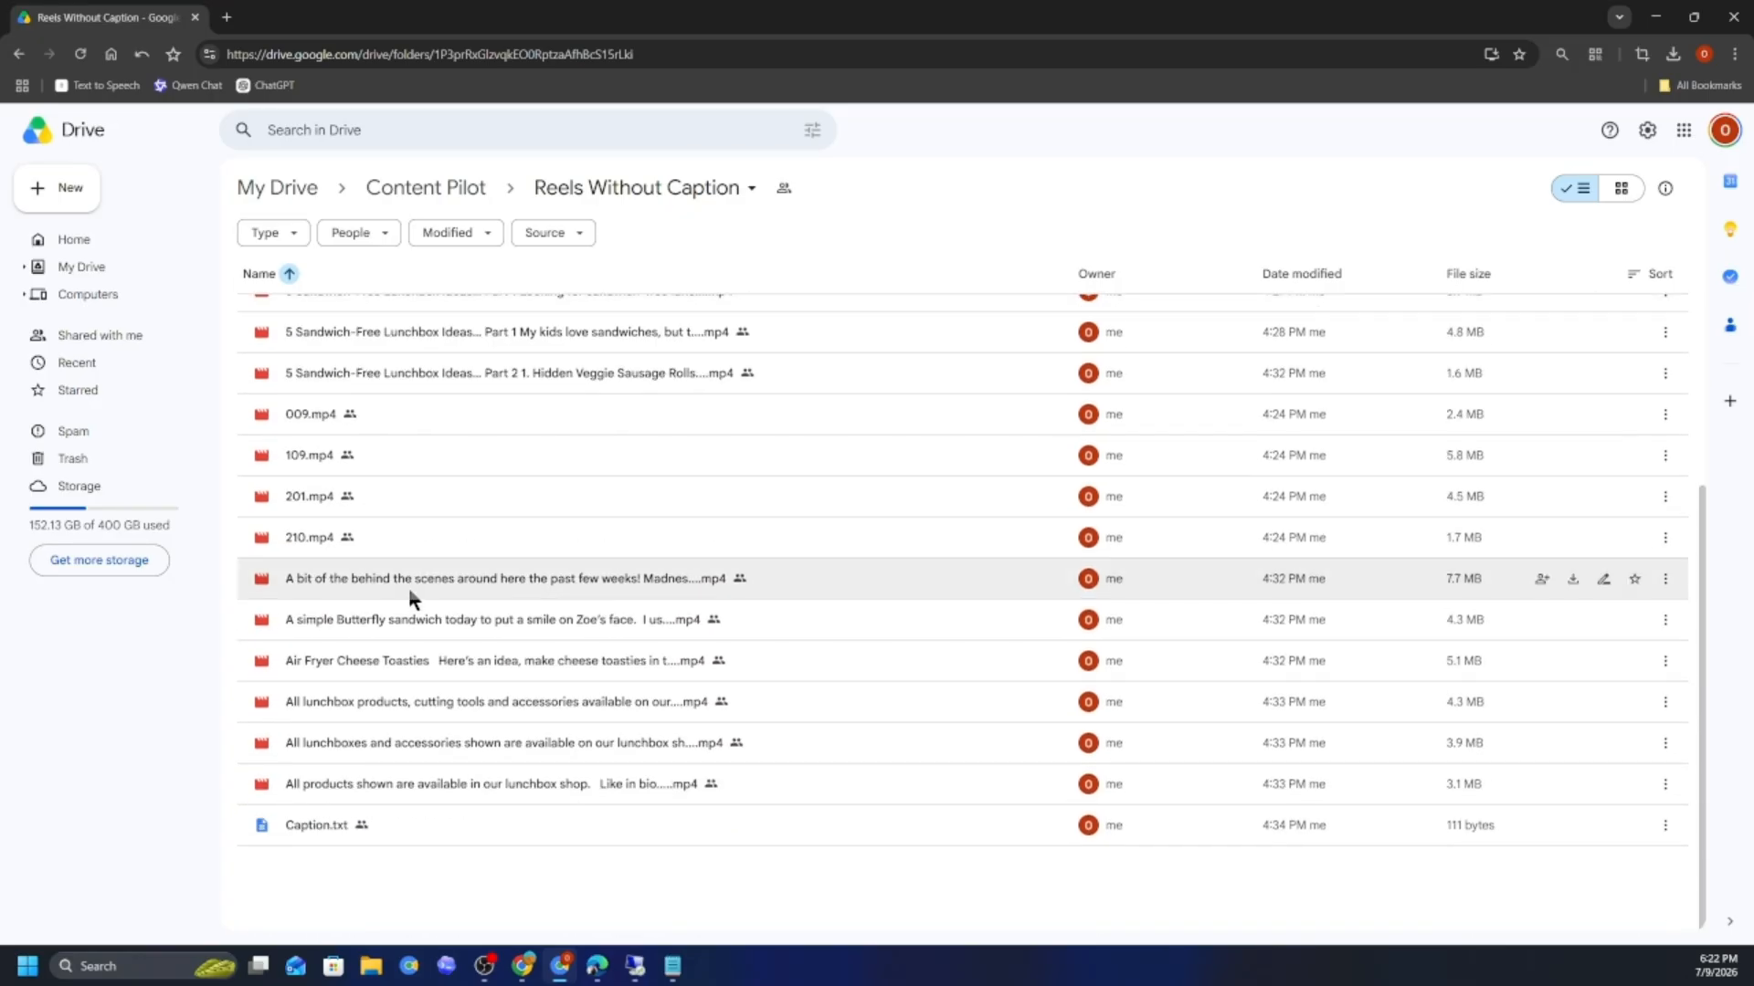
pyautogui.scroll(4, 369, 442)
pyautogui.scroll(-4, 392, 758)
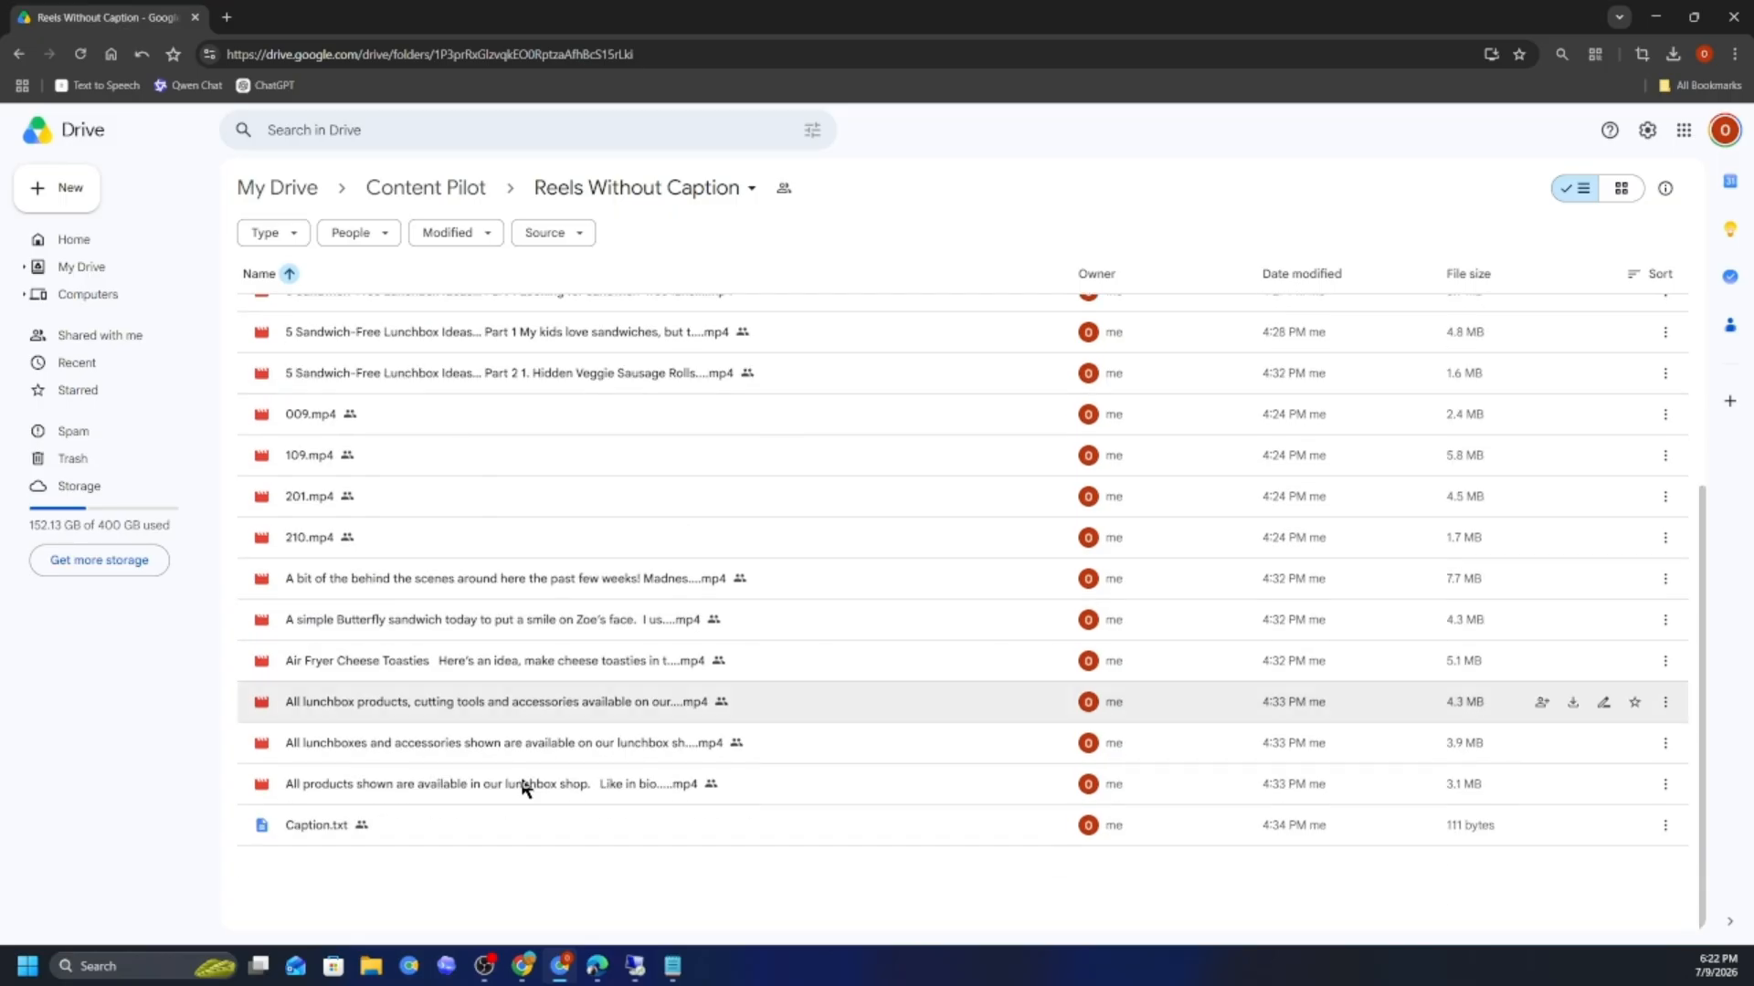
pyautogui.scroll(4, 446, 654)
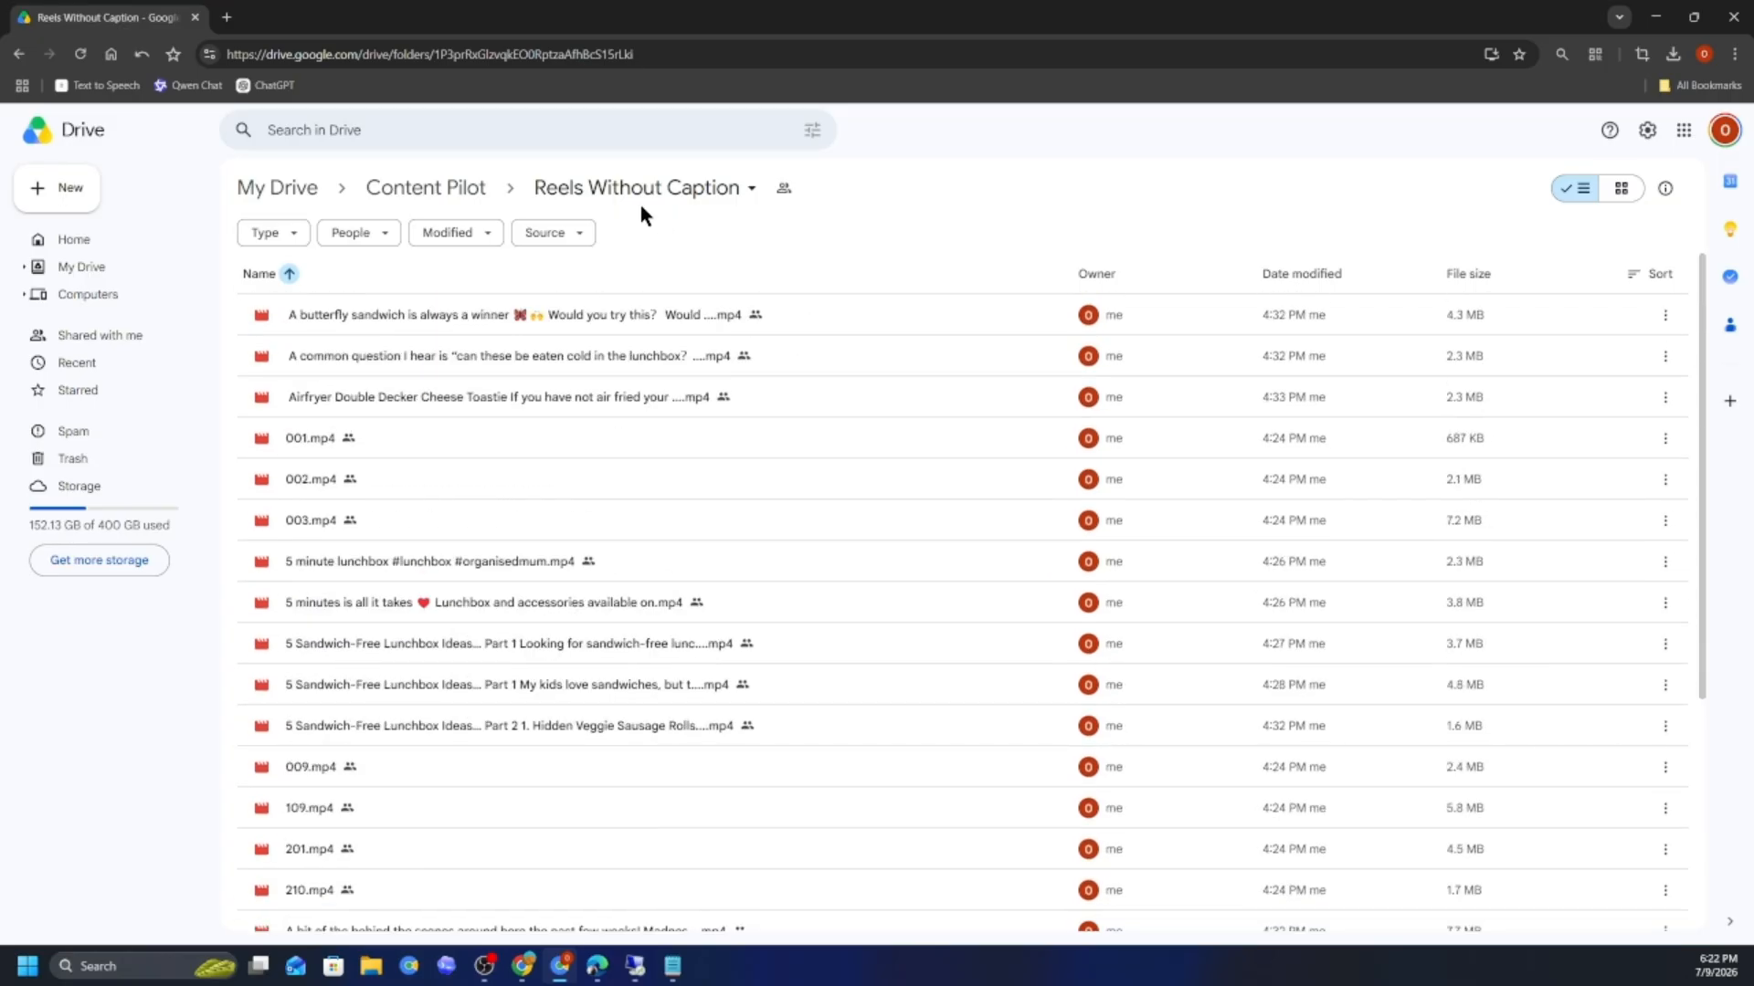
# - Copy the sharing link of the Reels Without Caption folder and return to ContentPilot Publisher
pyautogui.click(447, 195)
pyautogui.moveTo(331, 359)
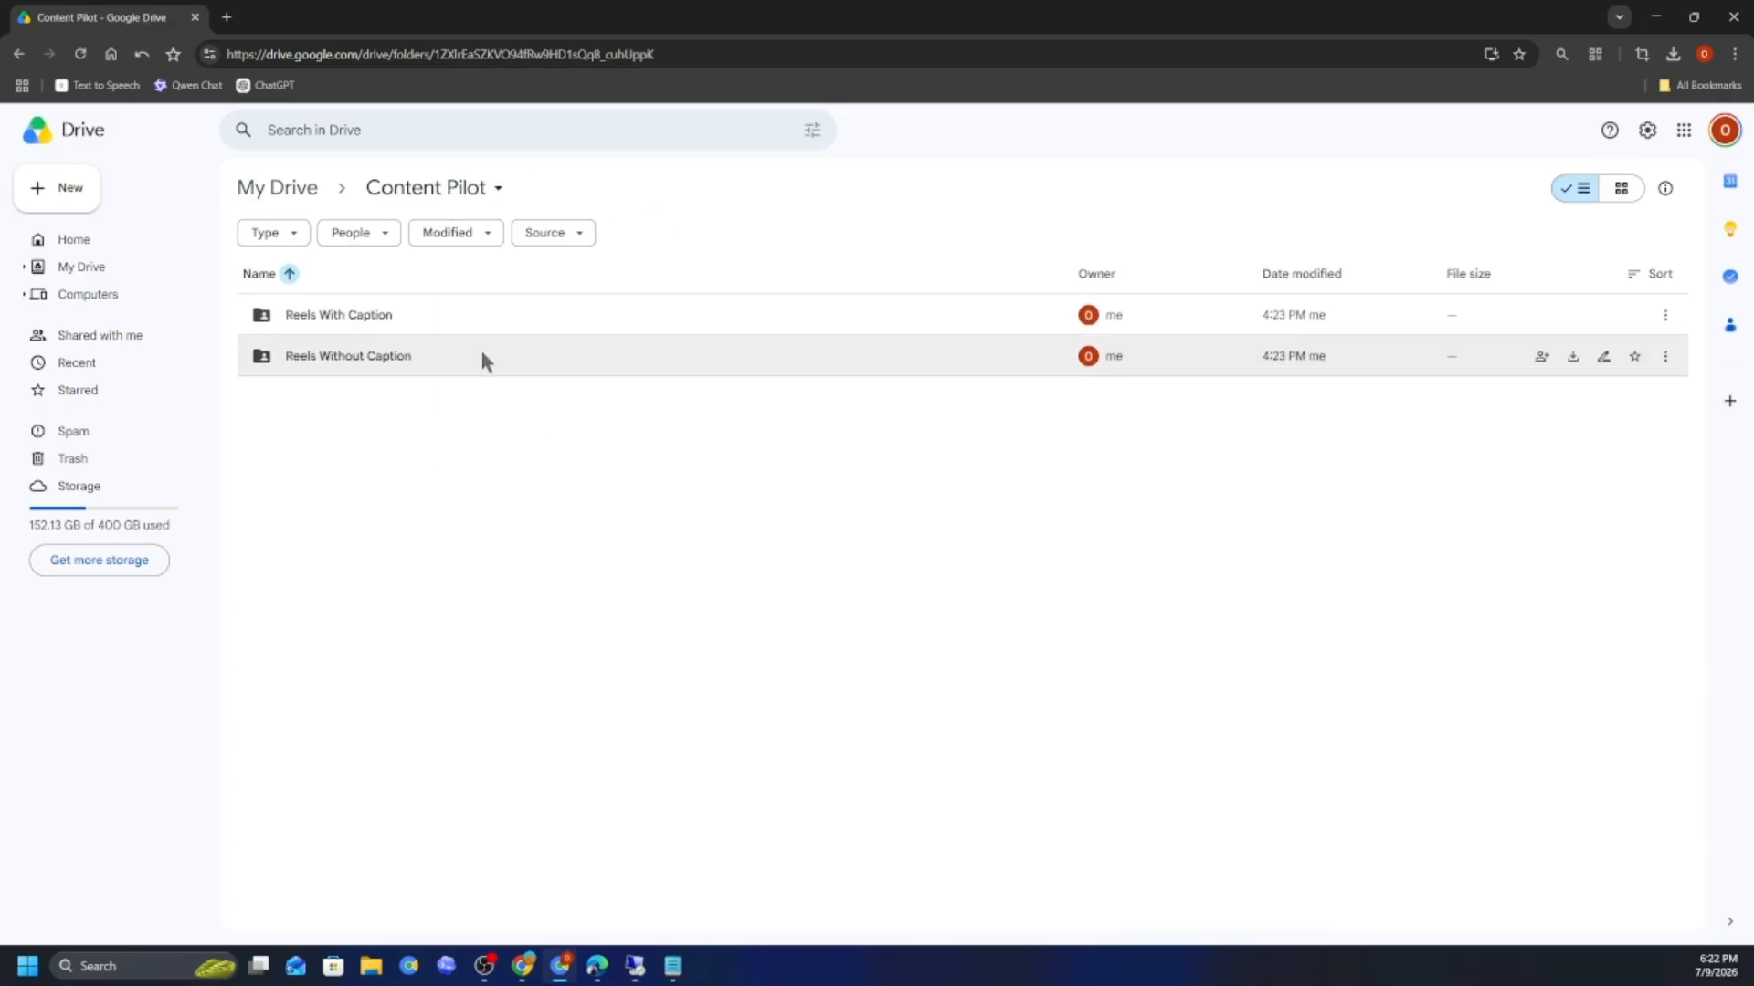
pyautogui.click(1544, 359)
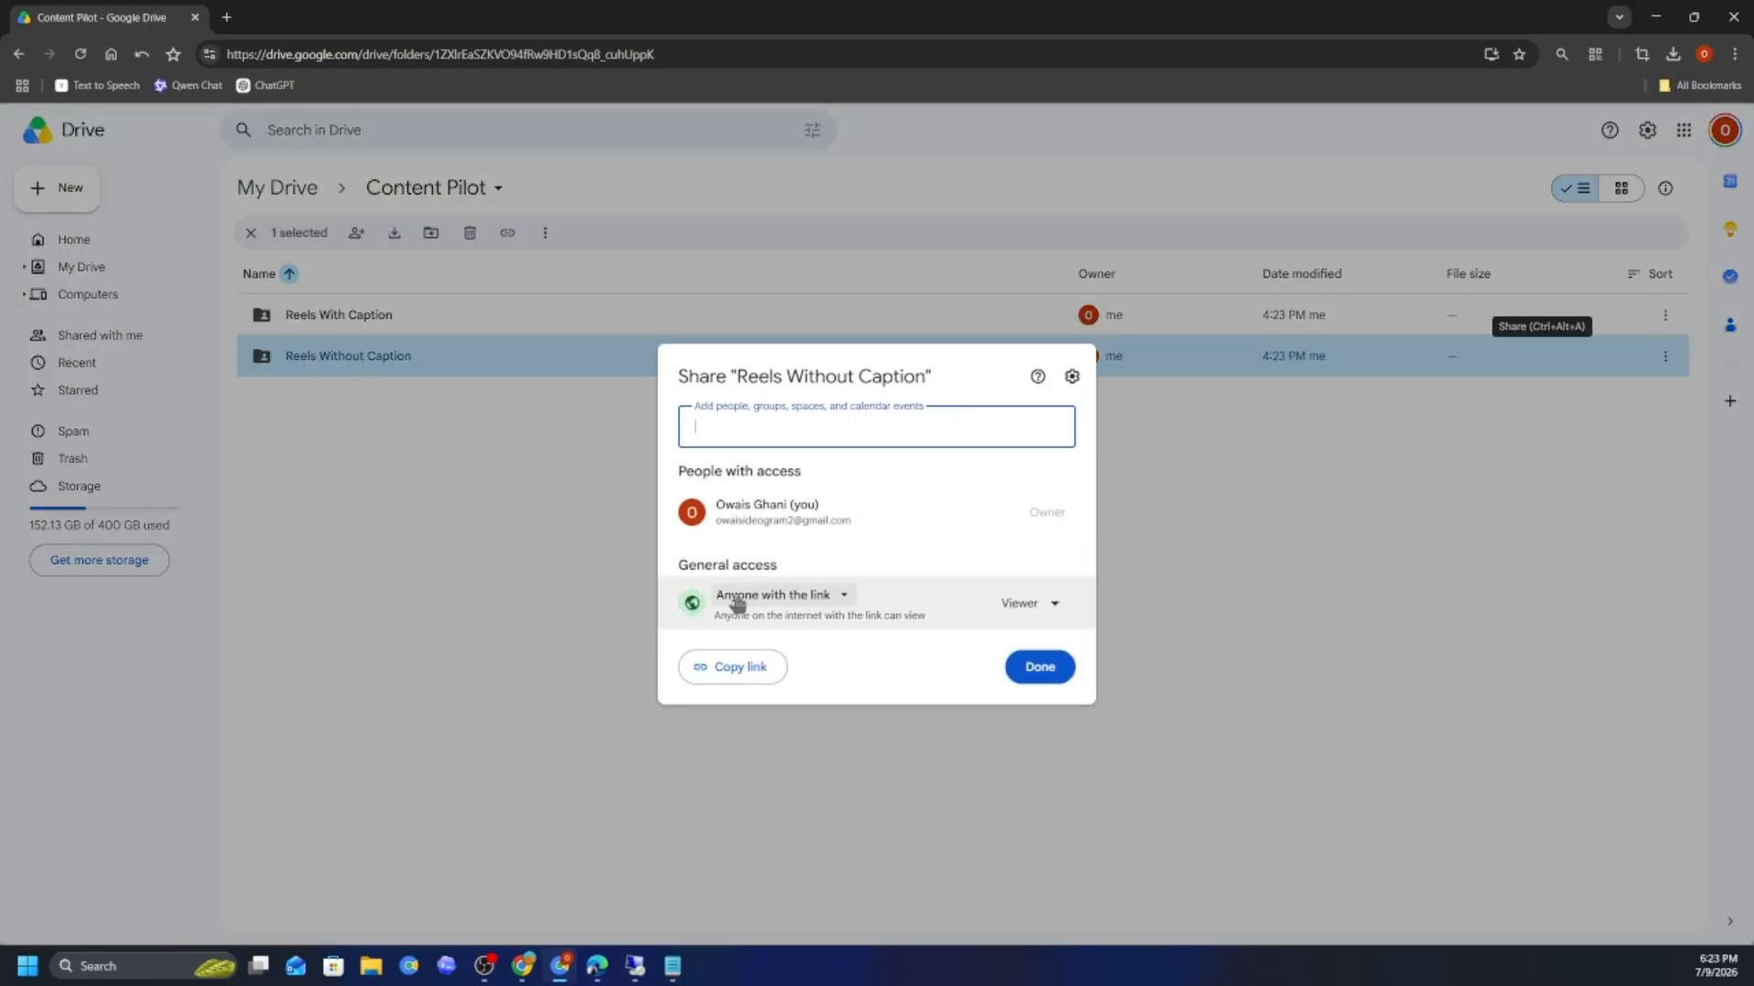
pyautogui.click(743, 680)
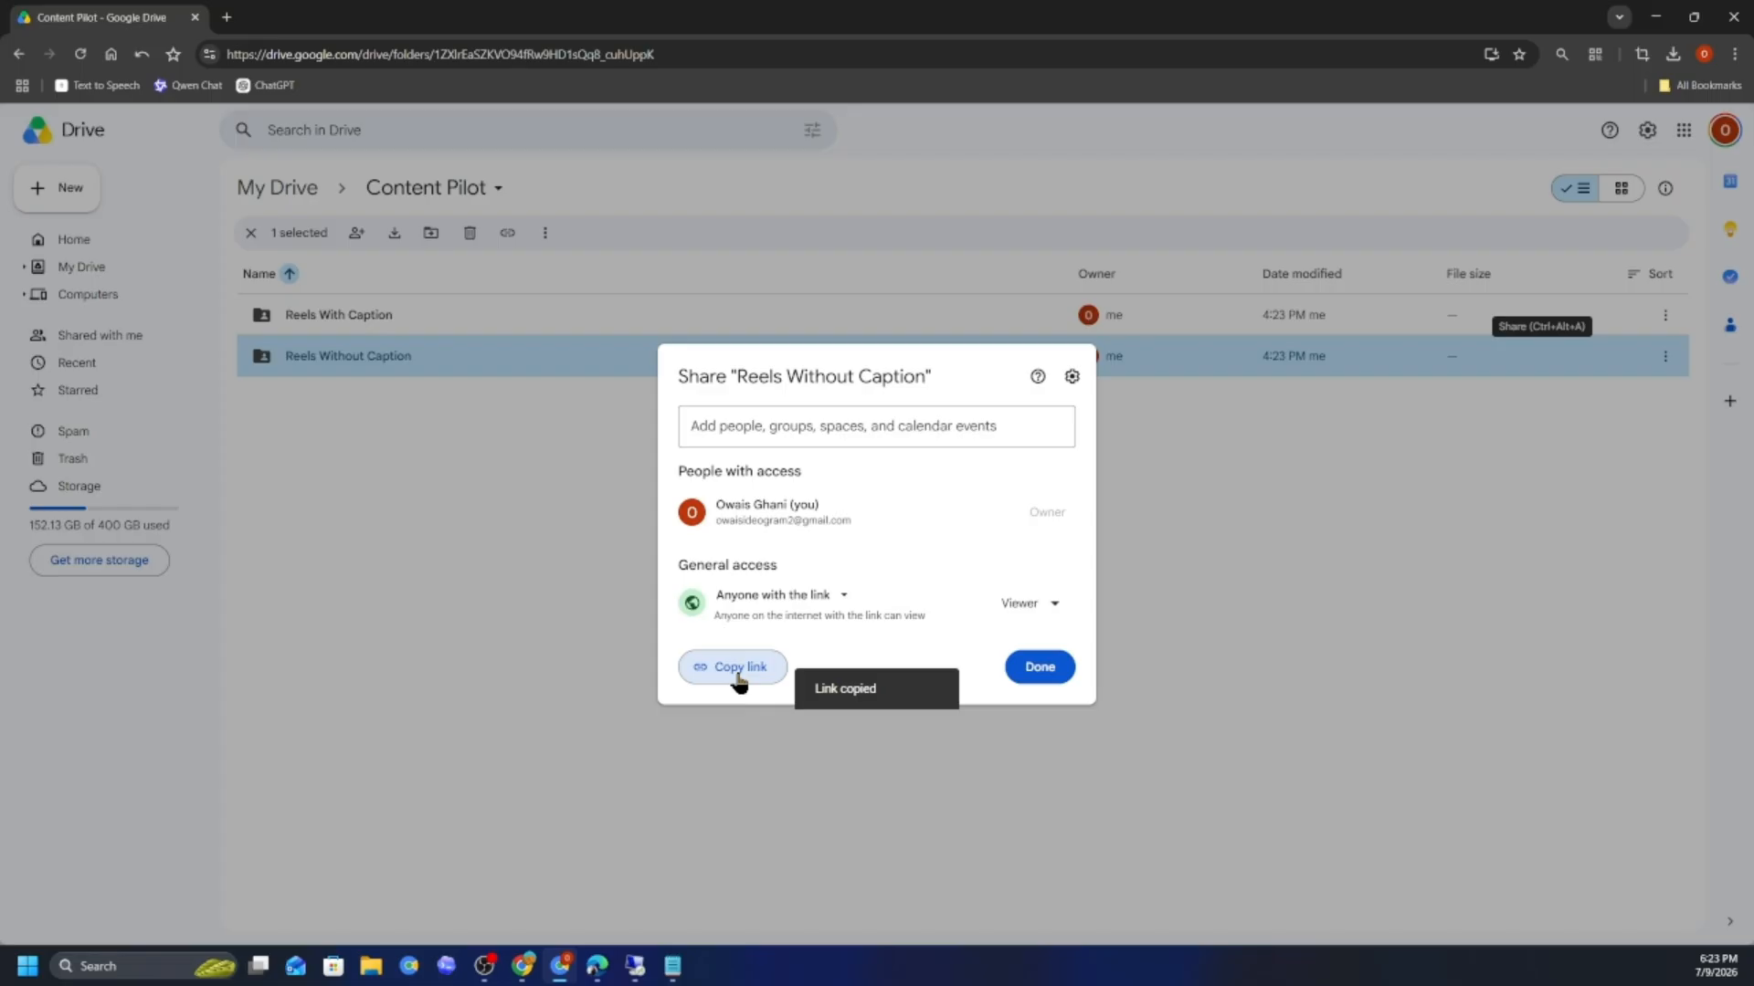
pyautogui.click(1656, 18)
pyautogui.click(1656, 17)
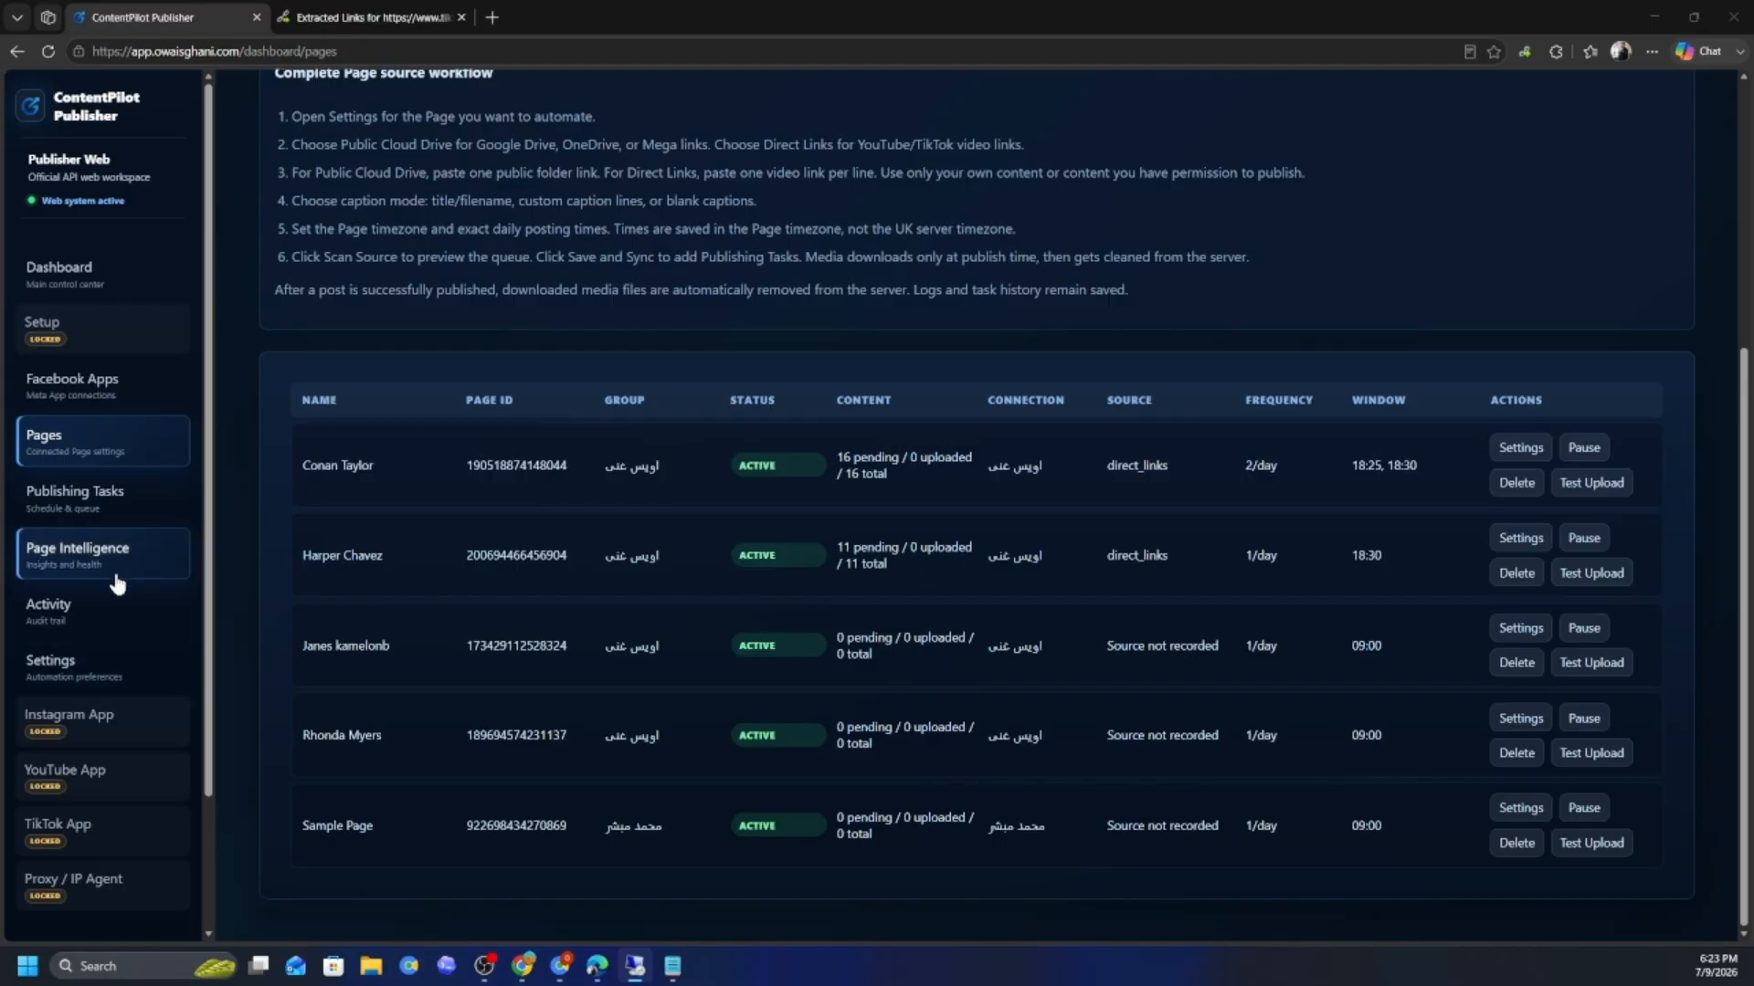
# - Open Publishing Tasks and check the manual captions and planned times of the second listed Page's videos
pyautogui.click(102, 499)
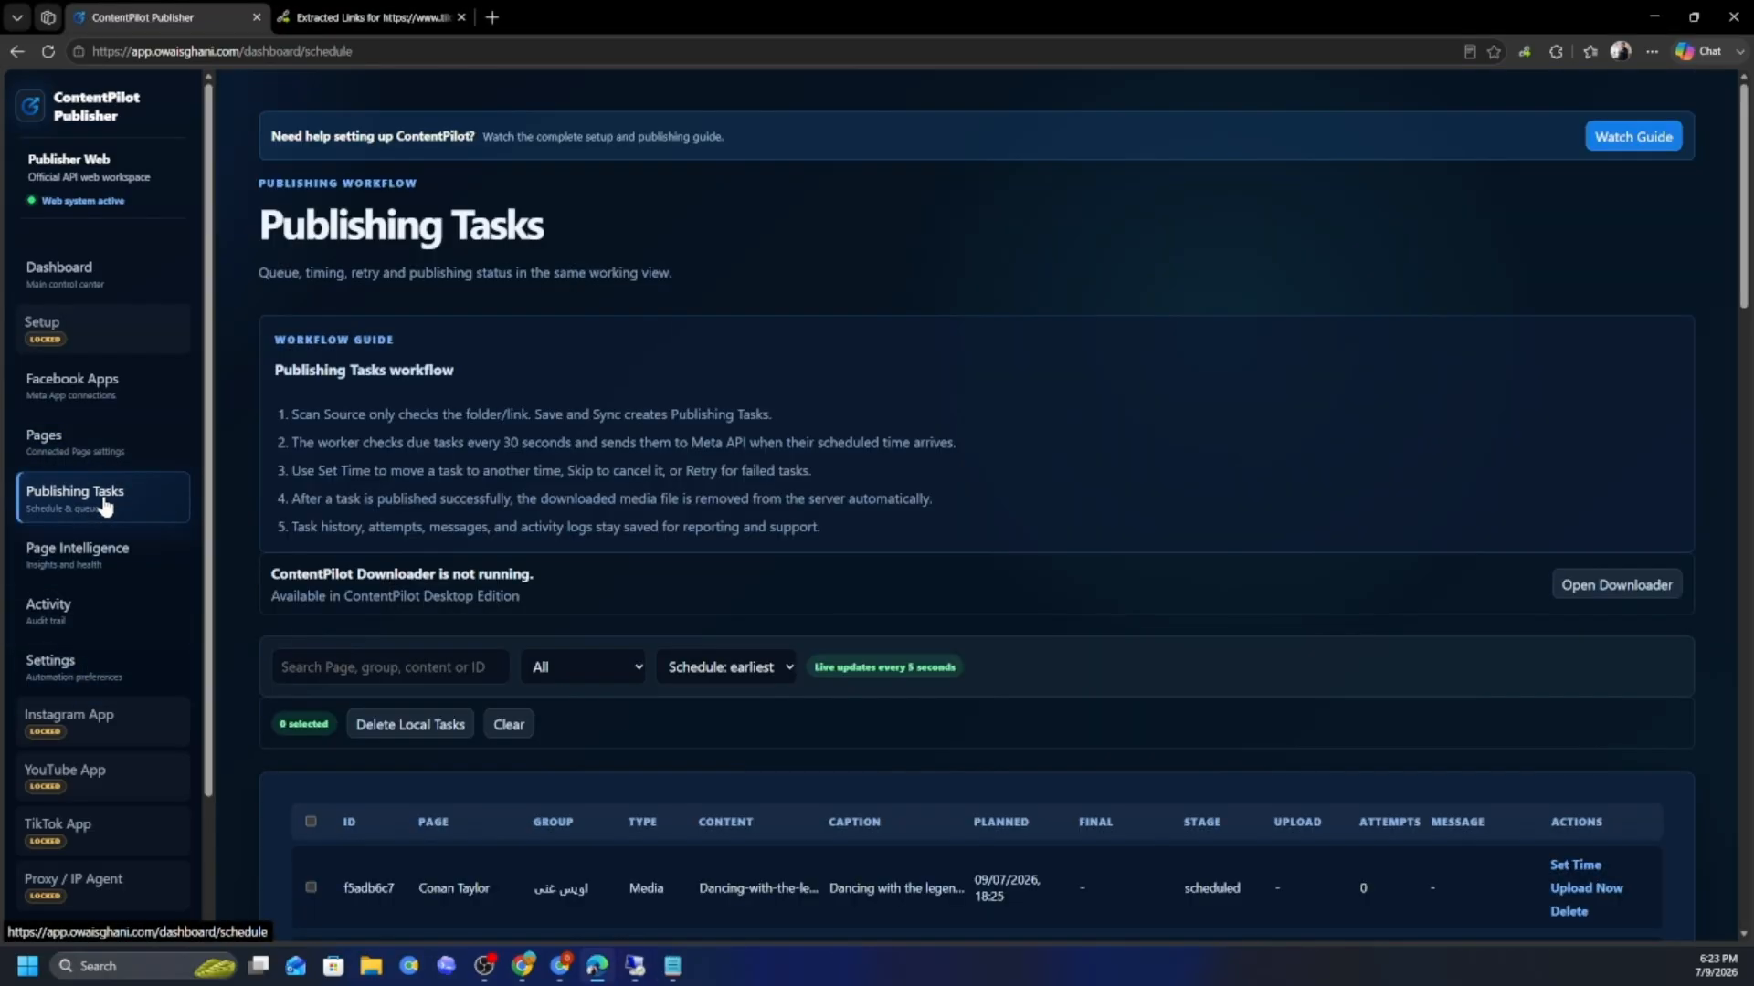
pyautogui.scroll(-3, 296, 514)
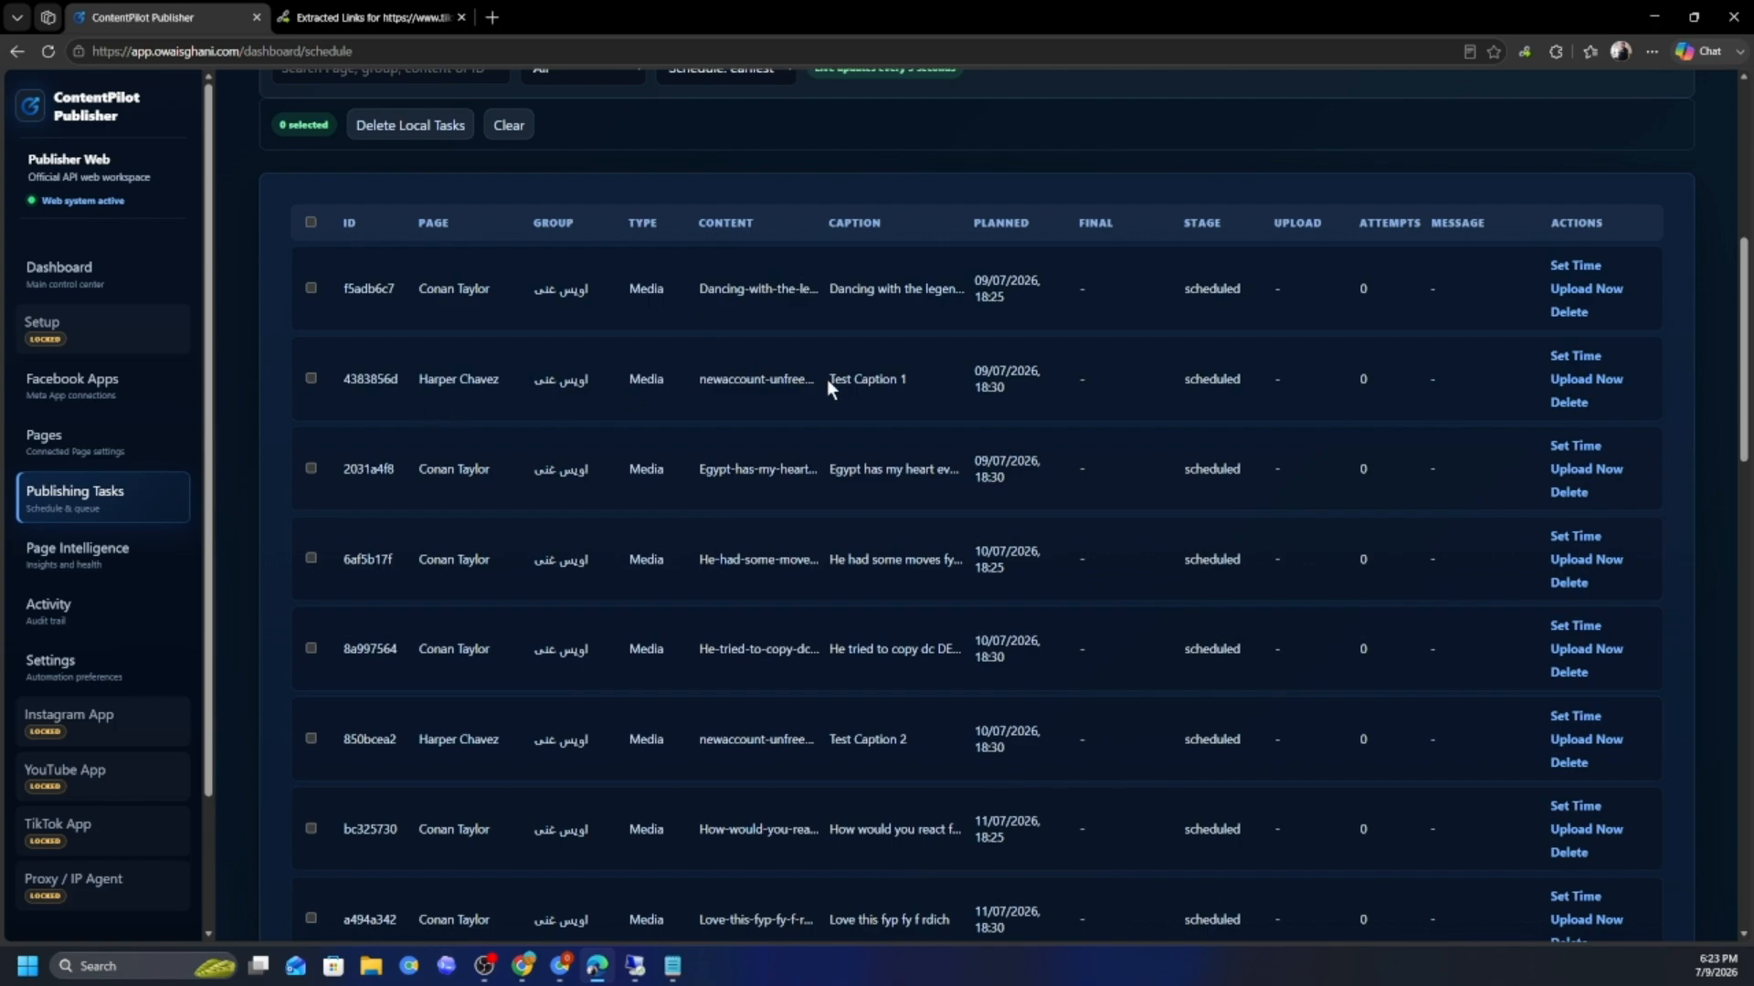
pyautogui.moveTo(827, 378); pyautogui.dragTo(925, 381)
pyautogui.moveTo(830, 740); pyautogui.dragTo(908, 742)
# - Give the third listed Page the copied Drive folder link as its Public Cloud Drive source, using caption files from the folder
pyautogui.click(105, 457)
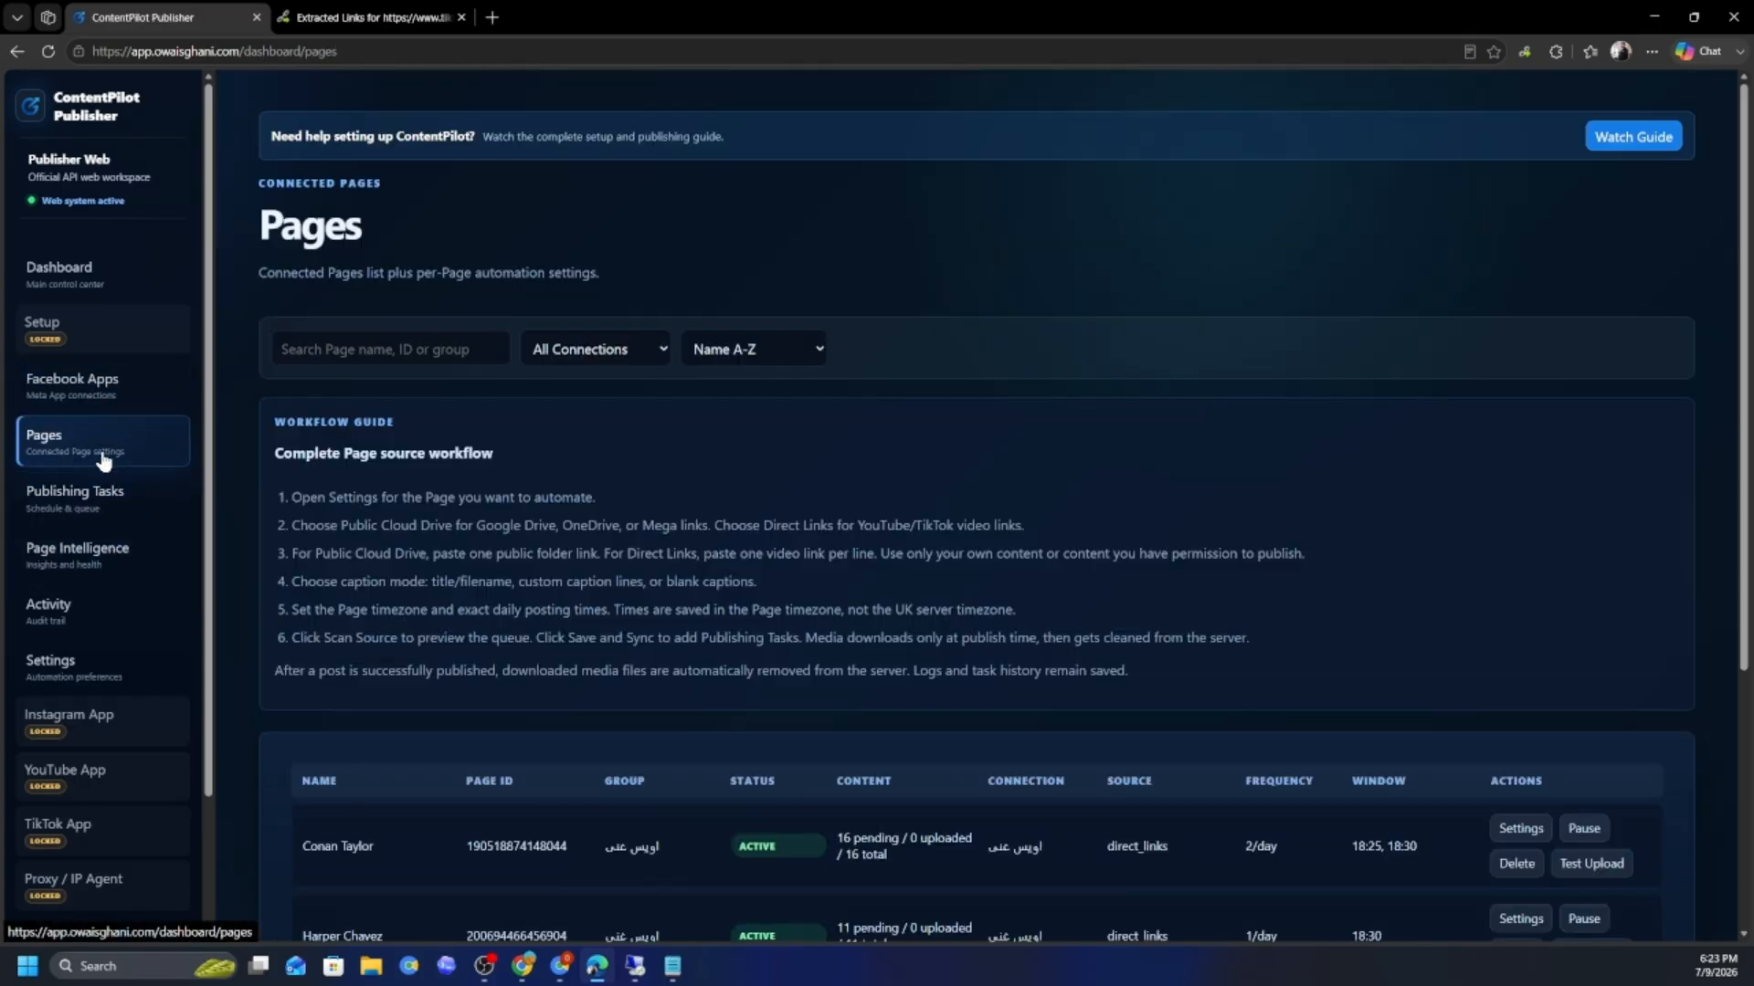
pyautogui.scroll(-4, 768, 511)
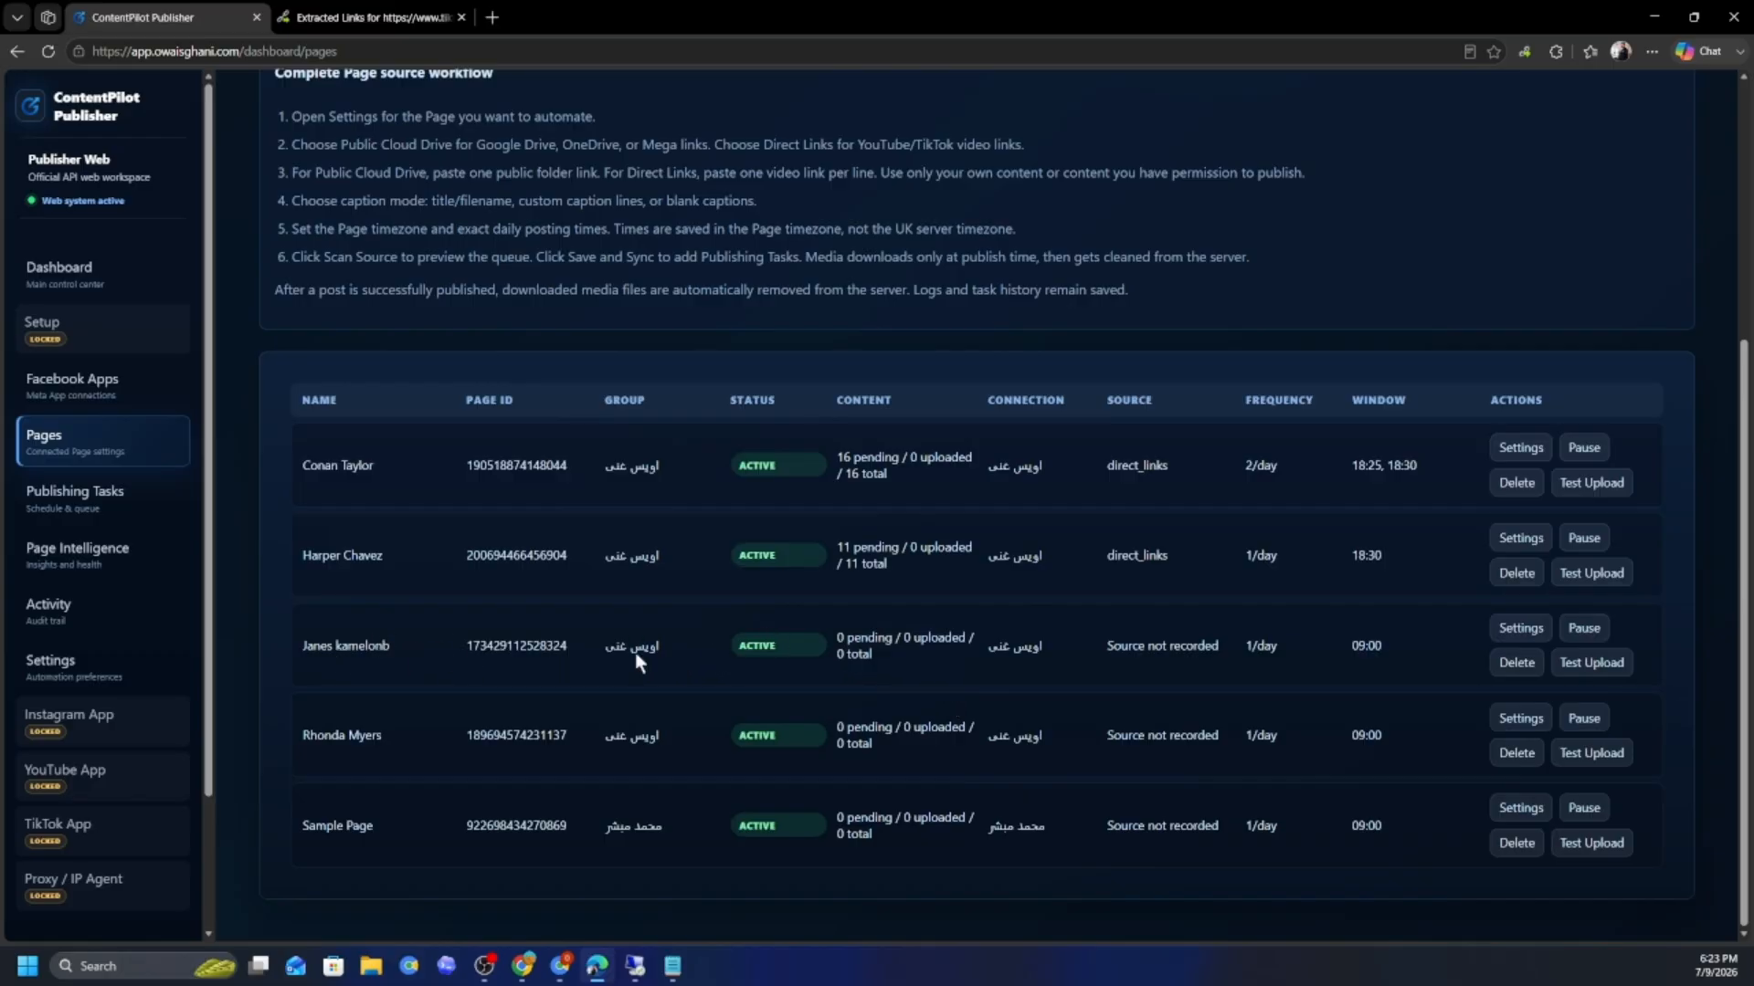
pyautogui.click(1520, 629)
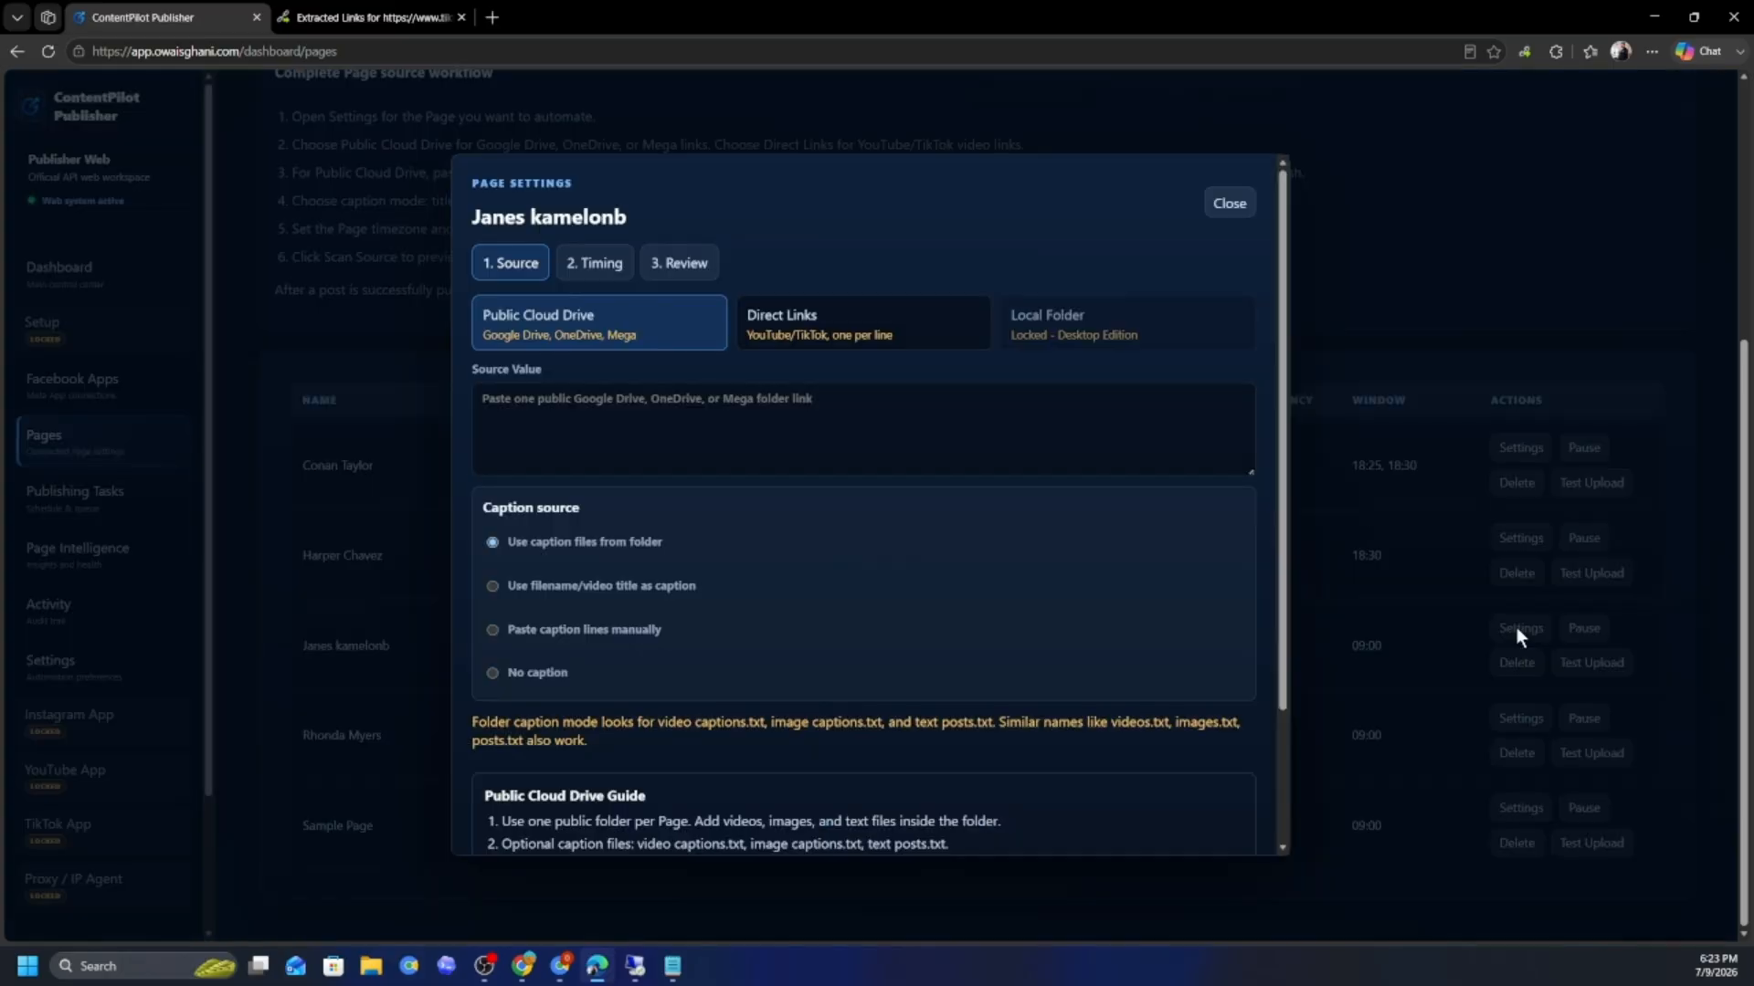
pyautogui.click(552, 409)
pyautogui.hotkey('ctrl', 'v')
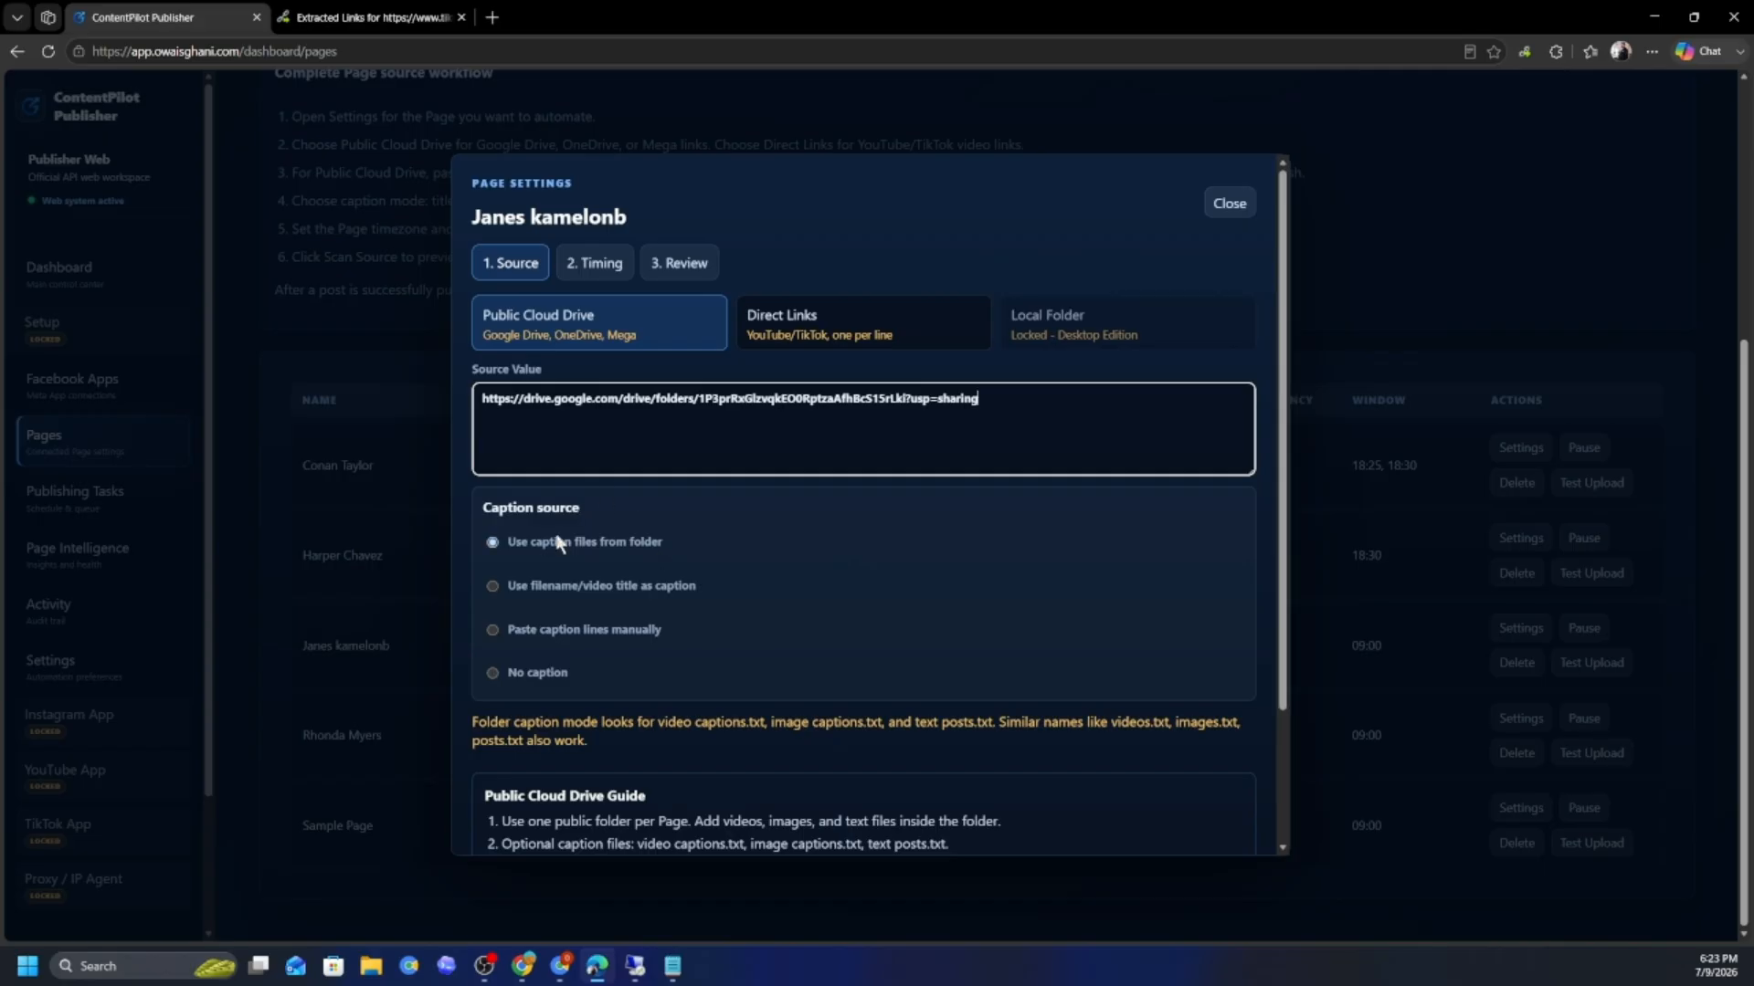
pyautogui.scroll(-2, 715, 542)
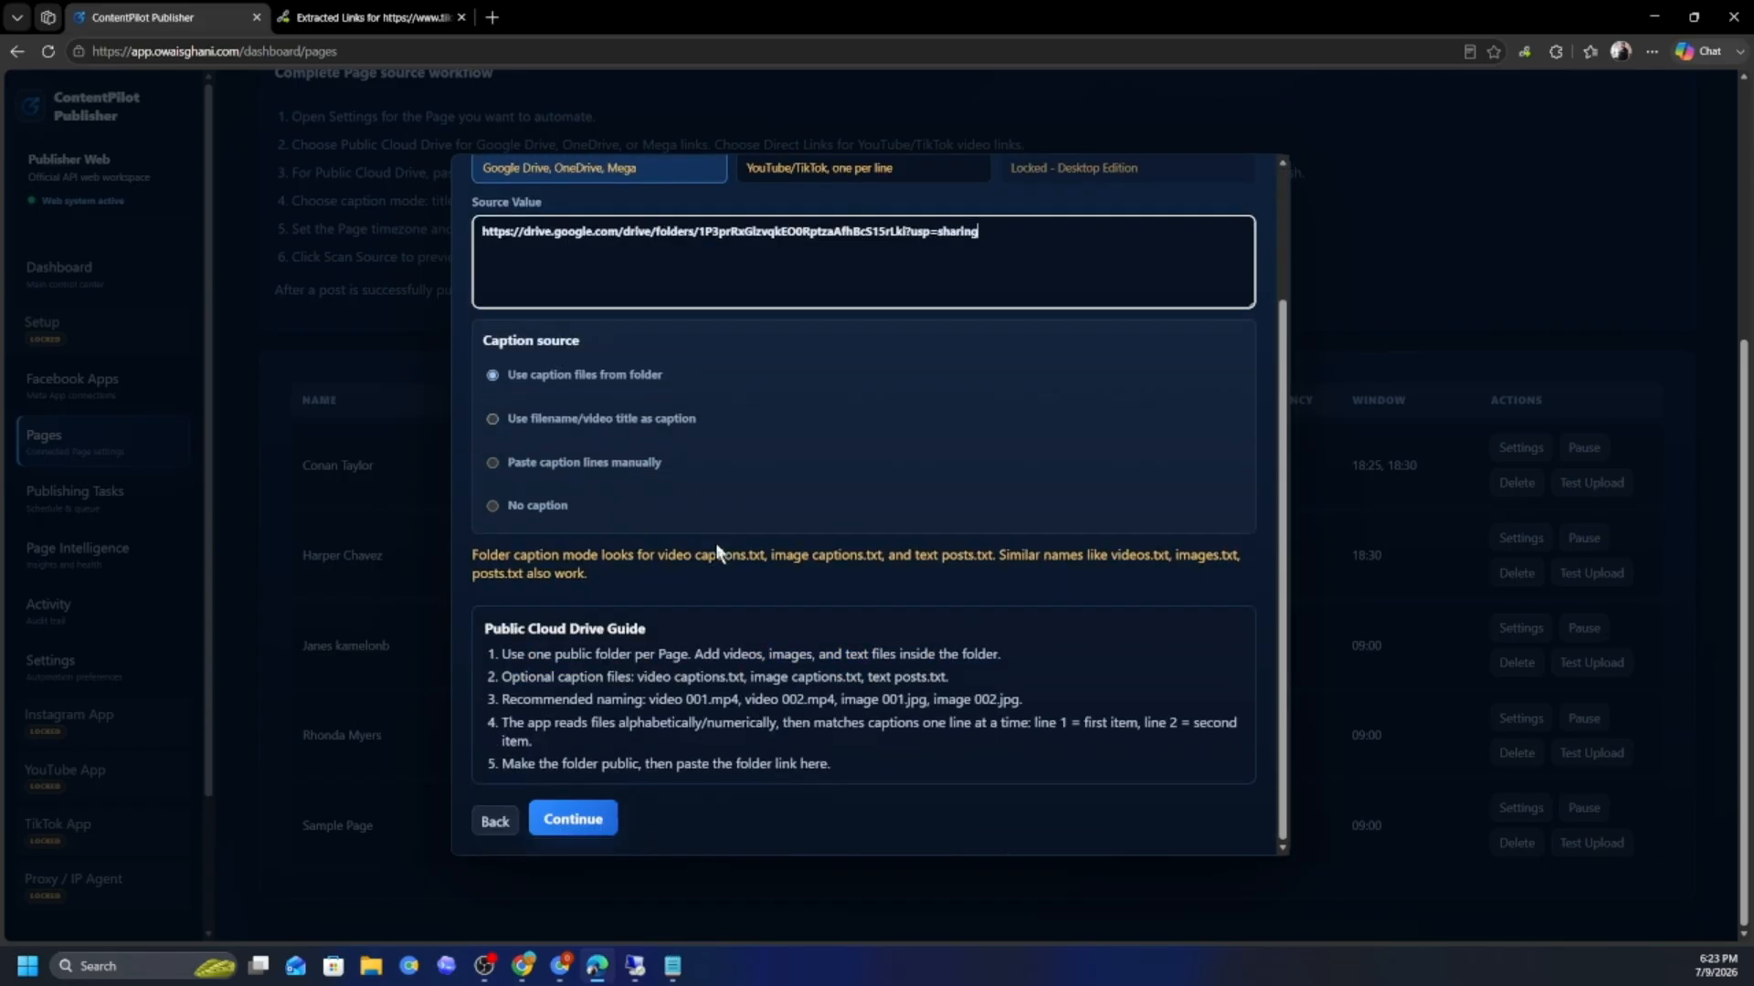
pyautogui.click(584, 808)
# - Set the third listed Page's exact daily time to 18:35 and its retry gap to 5 minutes
pyautogui.tripleClick(549, 410)
pyautogui.write('18:35')
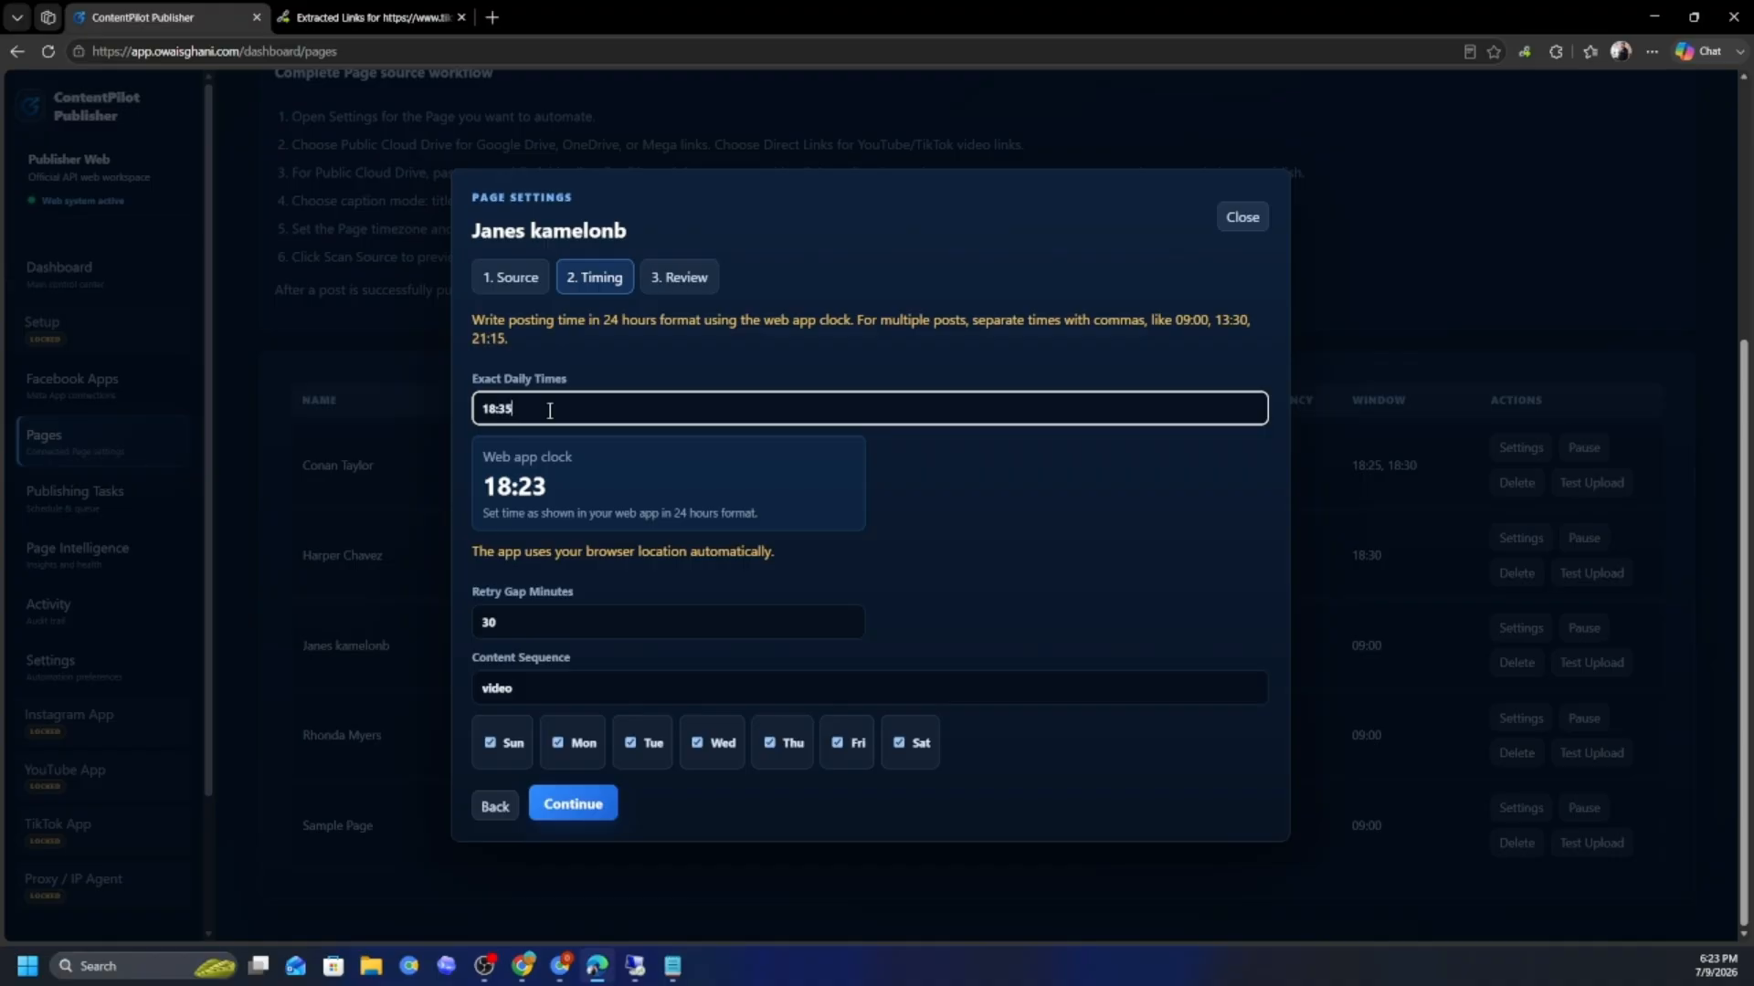
pyautogui.tripleClick(545, 625)
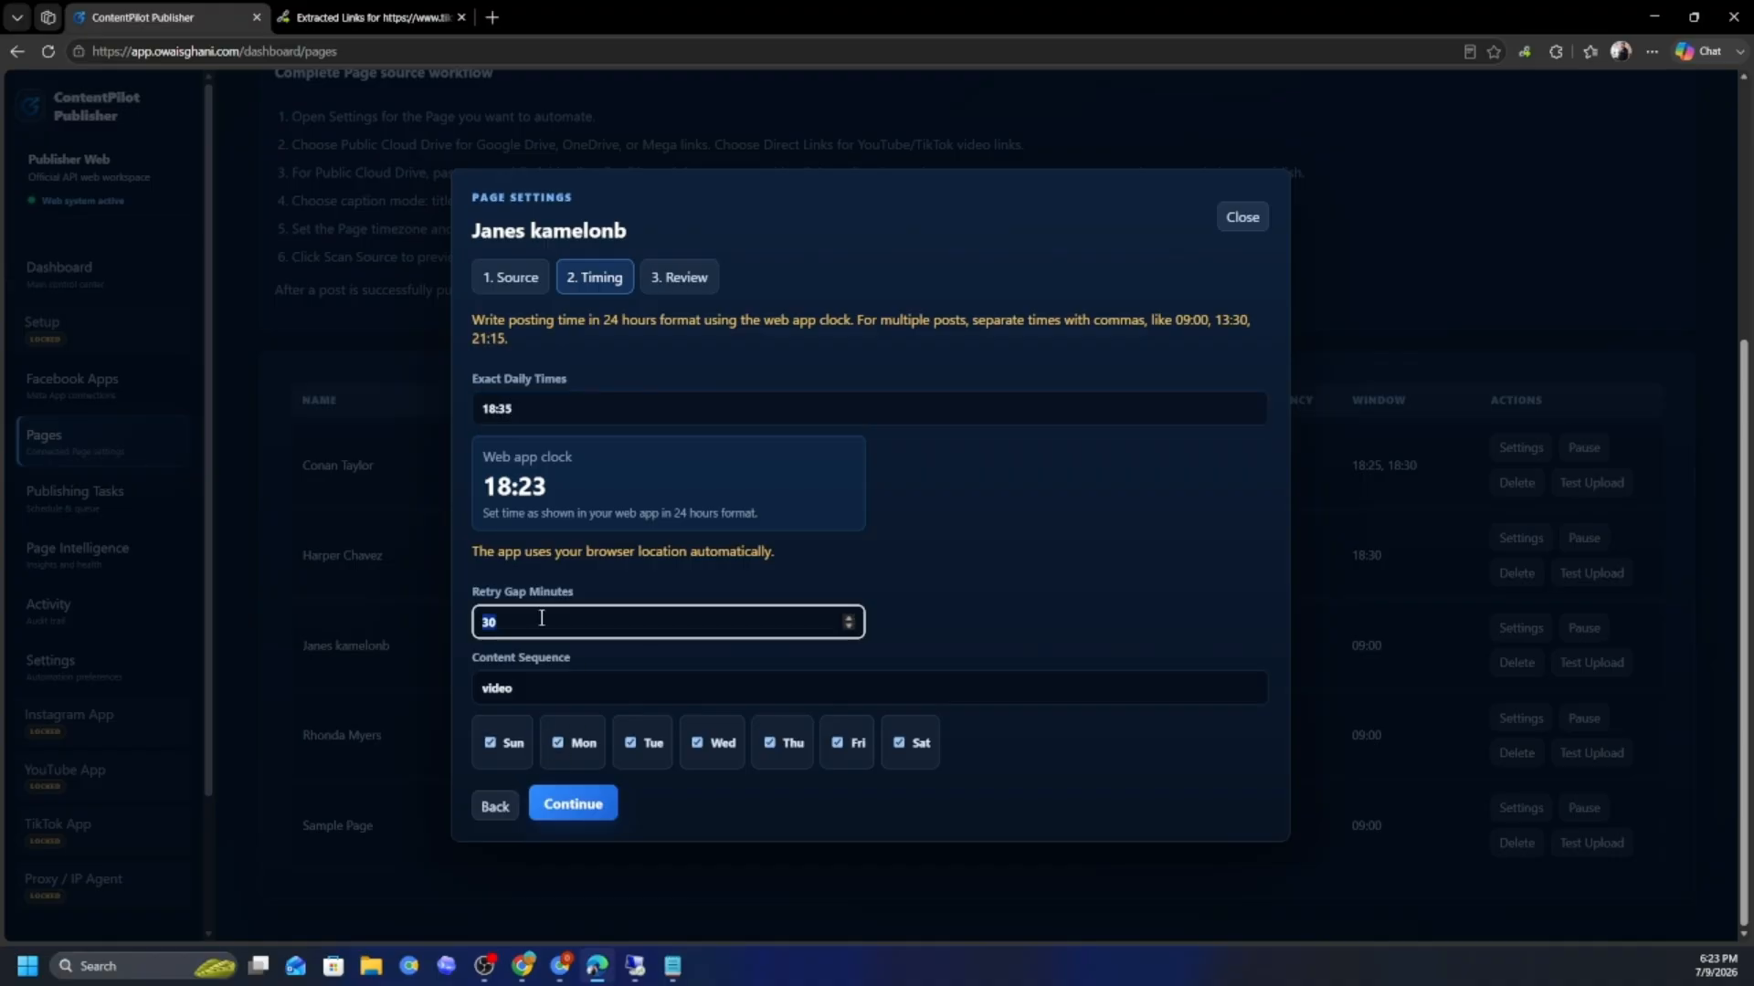
pyautogui.write('5')
# - Try adding 18.40 to the daily times and combining video and image in the content sequence, and clear the sequence
pyautogui.click(586, 407)
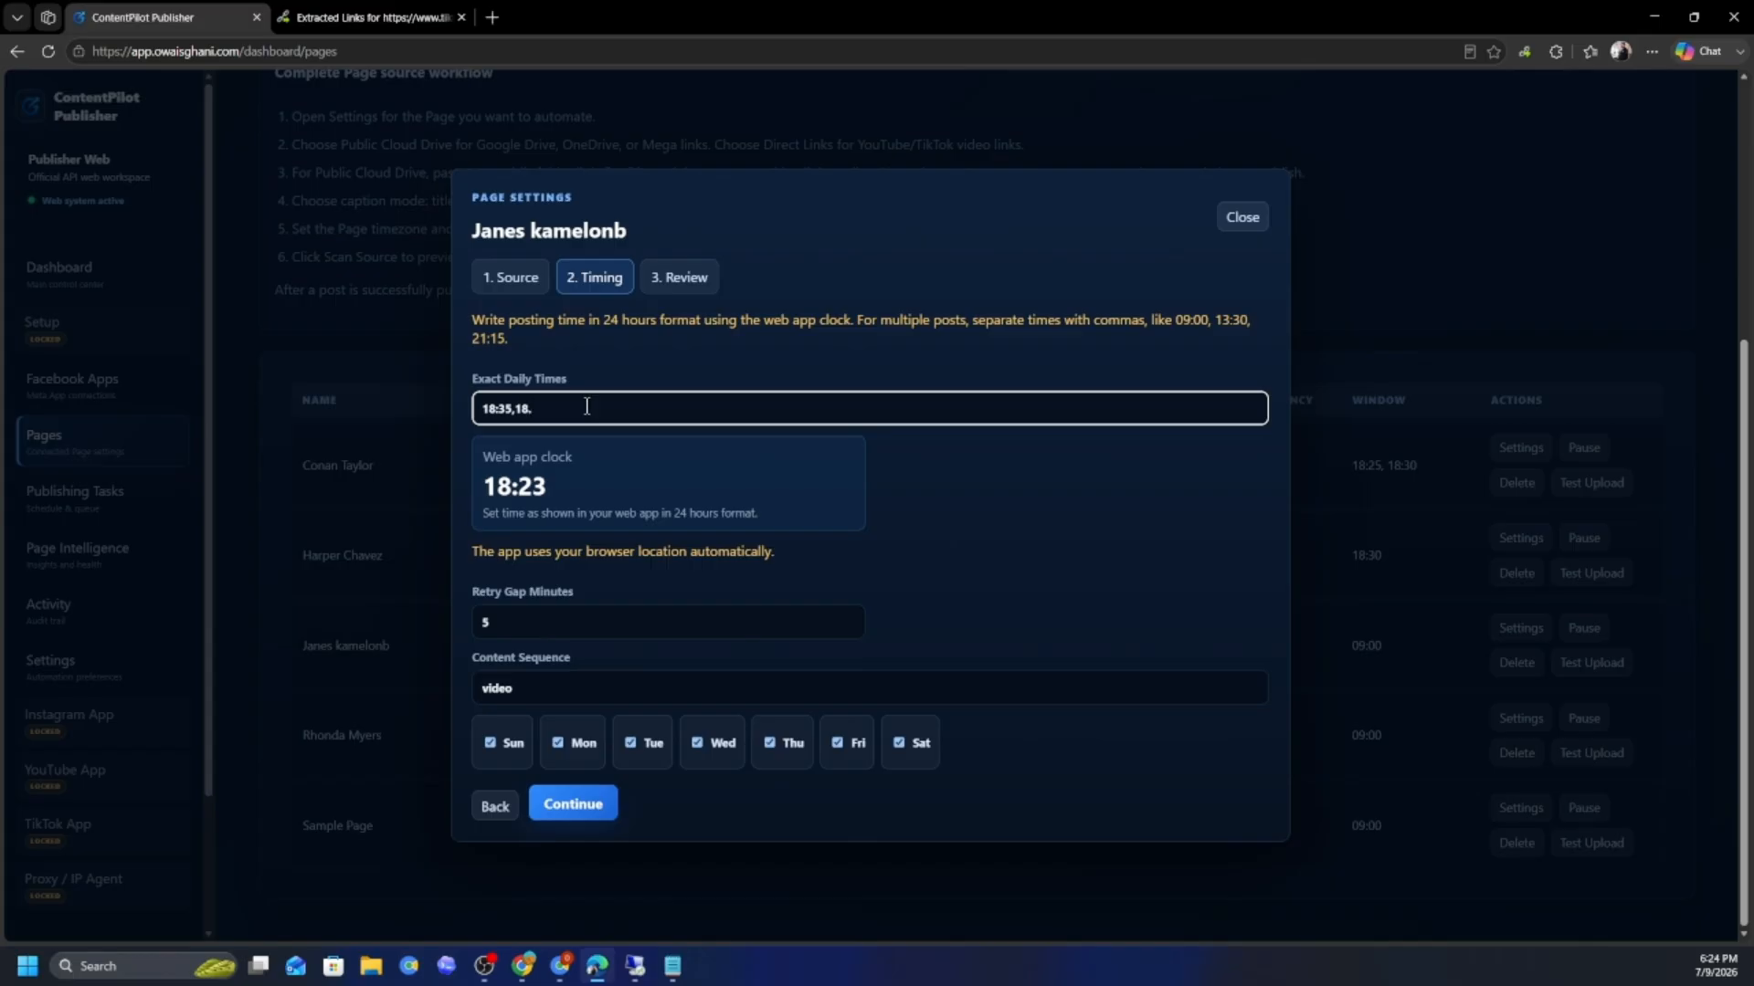
pyautogui.click(537, 694)
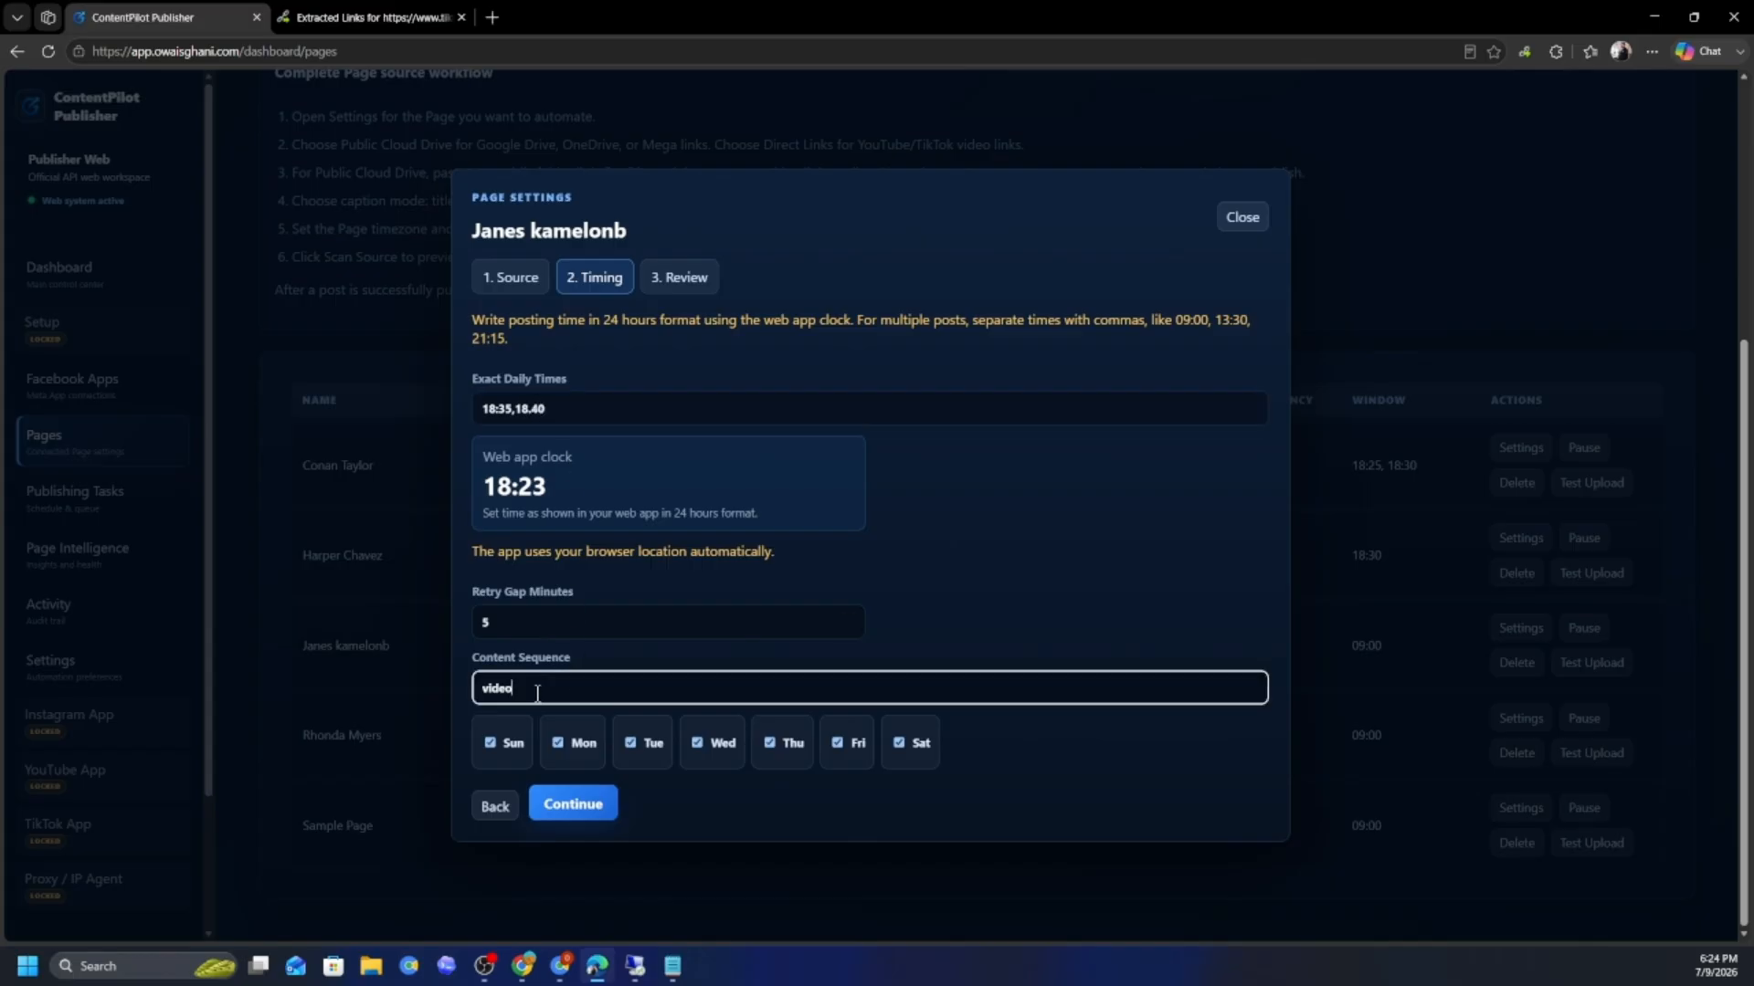
pyautogui.write(',imag')
pyautogui.press('BackSpace')
pyautogui.press('BackSpace')
pyautogui.press('BackSpace')
pyautogui.press('BackSpace')
pyautogui.press('BackSpace')
pyautogui.press('BackSpace')
pyautogui.press('BackSpace')
pyautogui.press('BackSpace')
pyautogui.press('BackSpace')
pyautogui.press('BackSpace')
pyautogui.write('image,vid')
pyautogui.press('BackSpace')
pyautogui.press('BackSpace')
pyautogui.press('BackSpace')
pyautogui.press('BackSpace')
pyautogui.press('BackSpace')
pyautogui.press('BackSpace')
pyautogui.press('BackSpace')
pyautogui.press('BackSpace')
pyautogui.press('BackSpace')
# - Try a third daily time of 18,45 and the content sequence video,image,text, and cut the sequence back to video
pyautogui.click(583, 413)
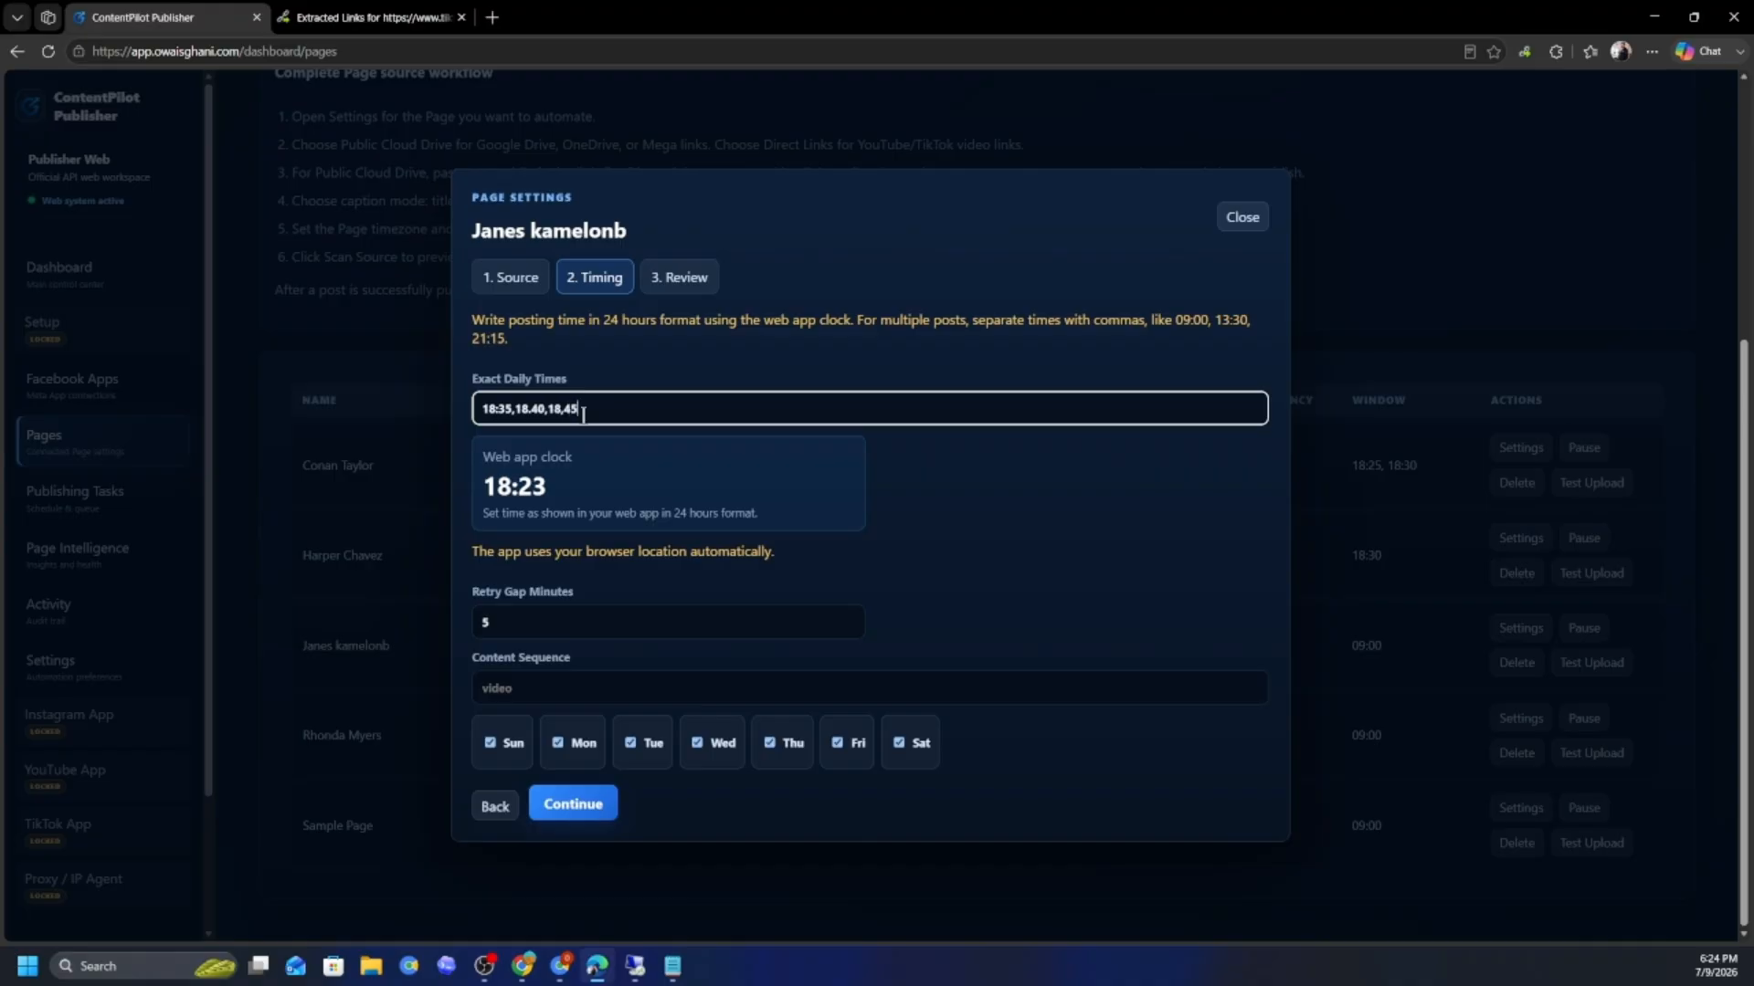
pyautogui.click(513, 691)
pyautogui.write('vi')
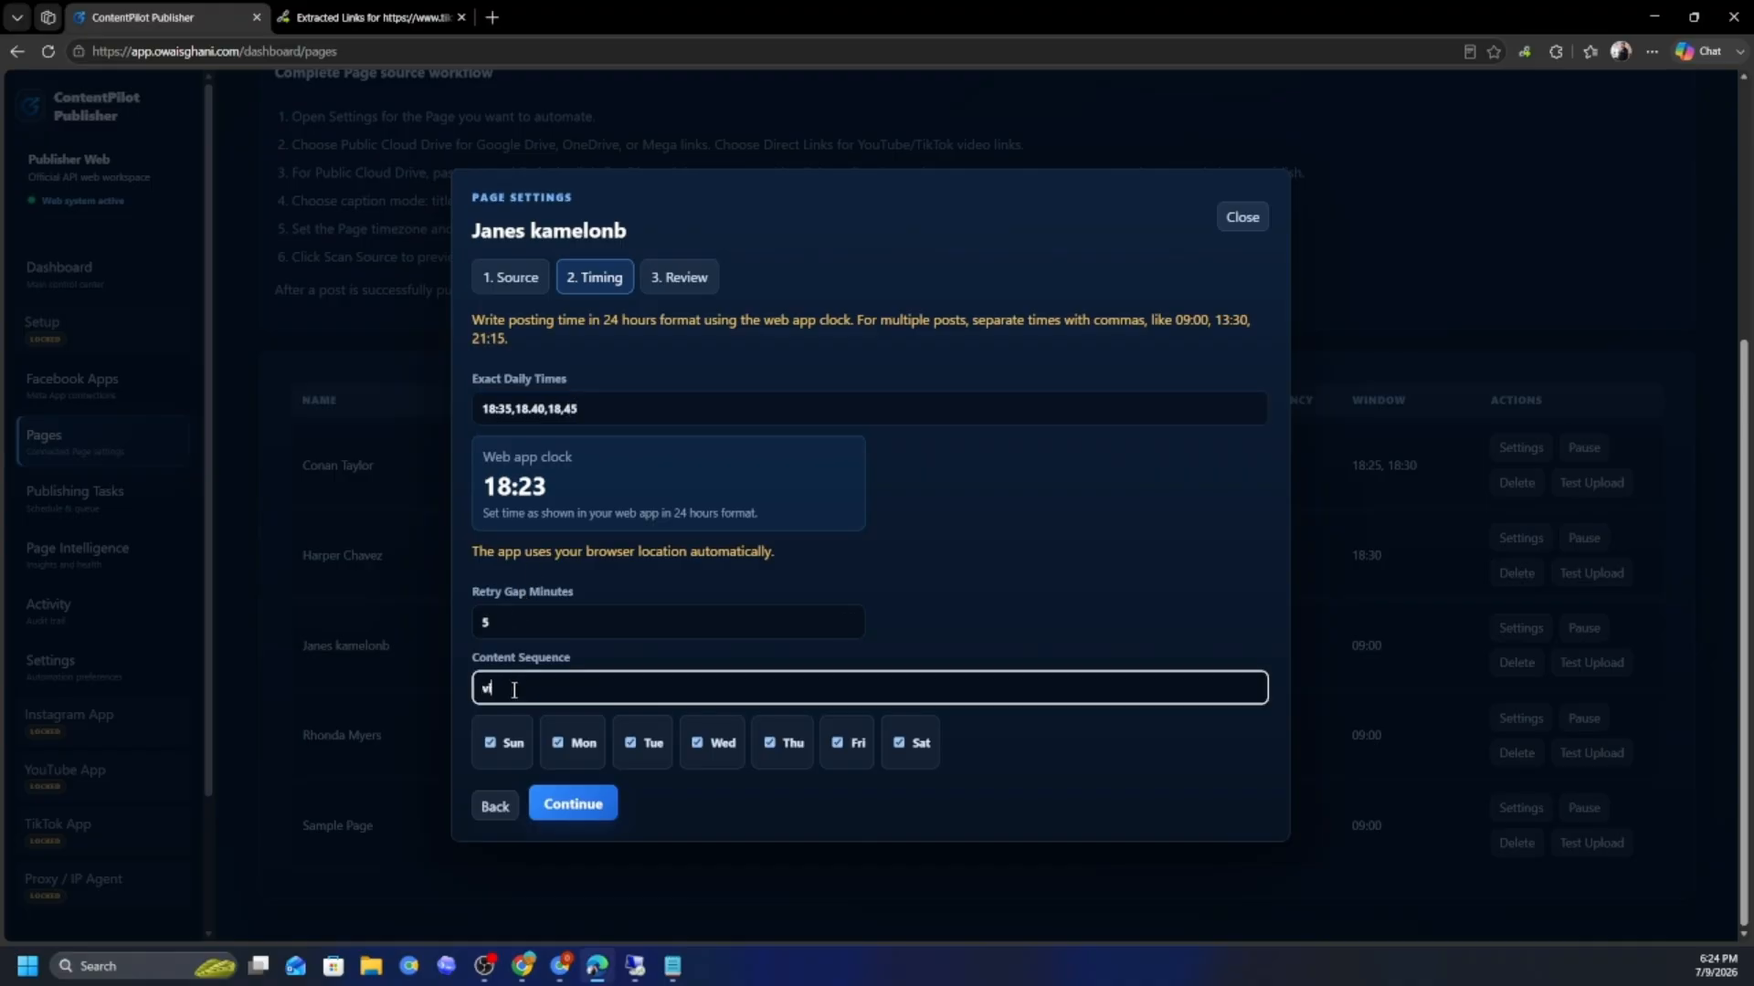
pyautogui.write('deo,image,text')
pyautogui.moveTo(512, 690); pyautogui.dragTo(605, 692)
pyautogui.press('BackSpace')
# - Remove the two extra daily times, keeping only 18:35
pyautogui.click(610, 409)
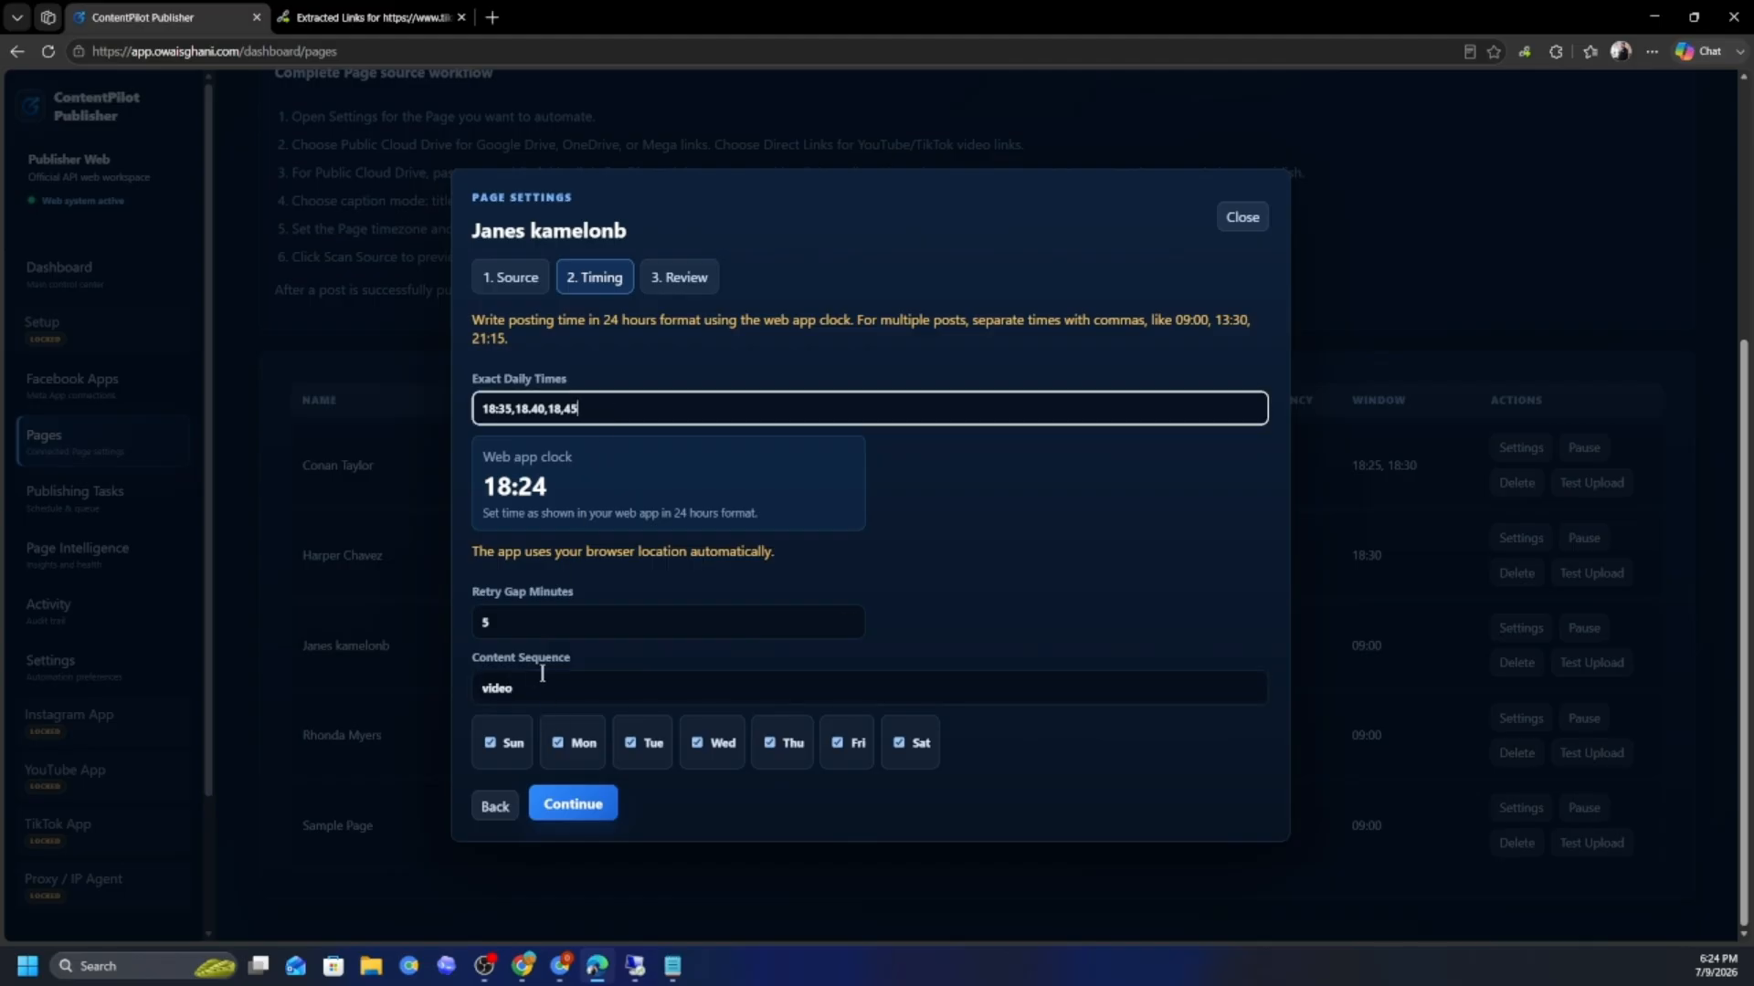
pyautogui.hotkey('shift', 'Left')
pyautogui.hotkey('shift', 'Left')
pyautogui.hotkey('shift', 'Left')
pyautogui.hotkey('shift', 'Left')
pyautogui.hotkey('shift', 'Left')
pyautogui.hotkey('shift', 'Left')
pyautogui.hotkey('shift', 'Left')
pyautogui.hotkey('shift', 'Left')
pyautogui.hotkey('shift', 'Left')
pyautogui.hotkey('shift', 'Left')
pyautogui.hotkey('shift', 'Left')
pyautogui.hotkey('shift', 'Left')
pyautogui.press('BackSpace')
# - Continue to the Page's review, scan the Drive folder source, and examine the listed videos and their matched captions
pyautogui.click(566, 806)
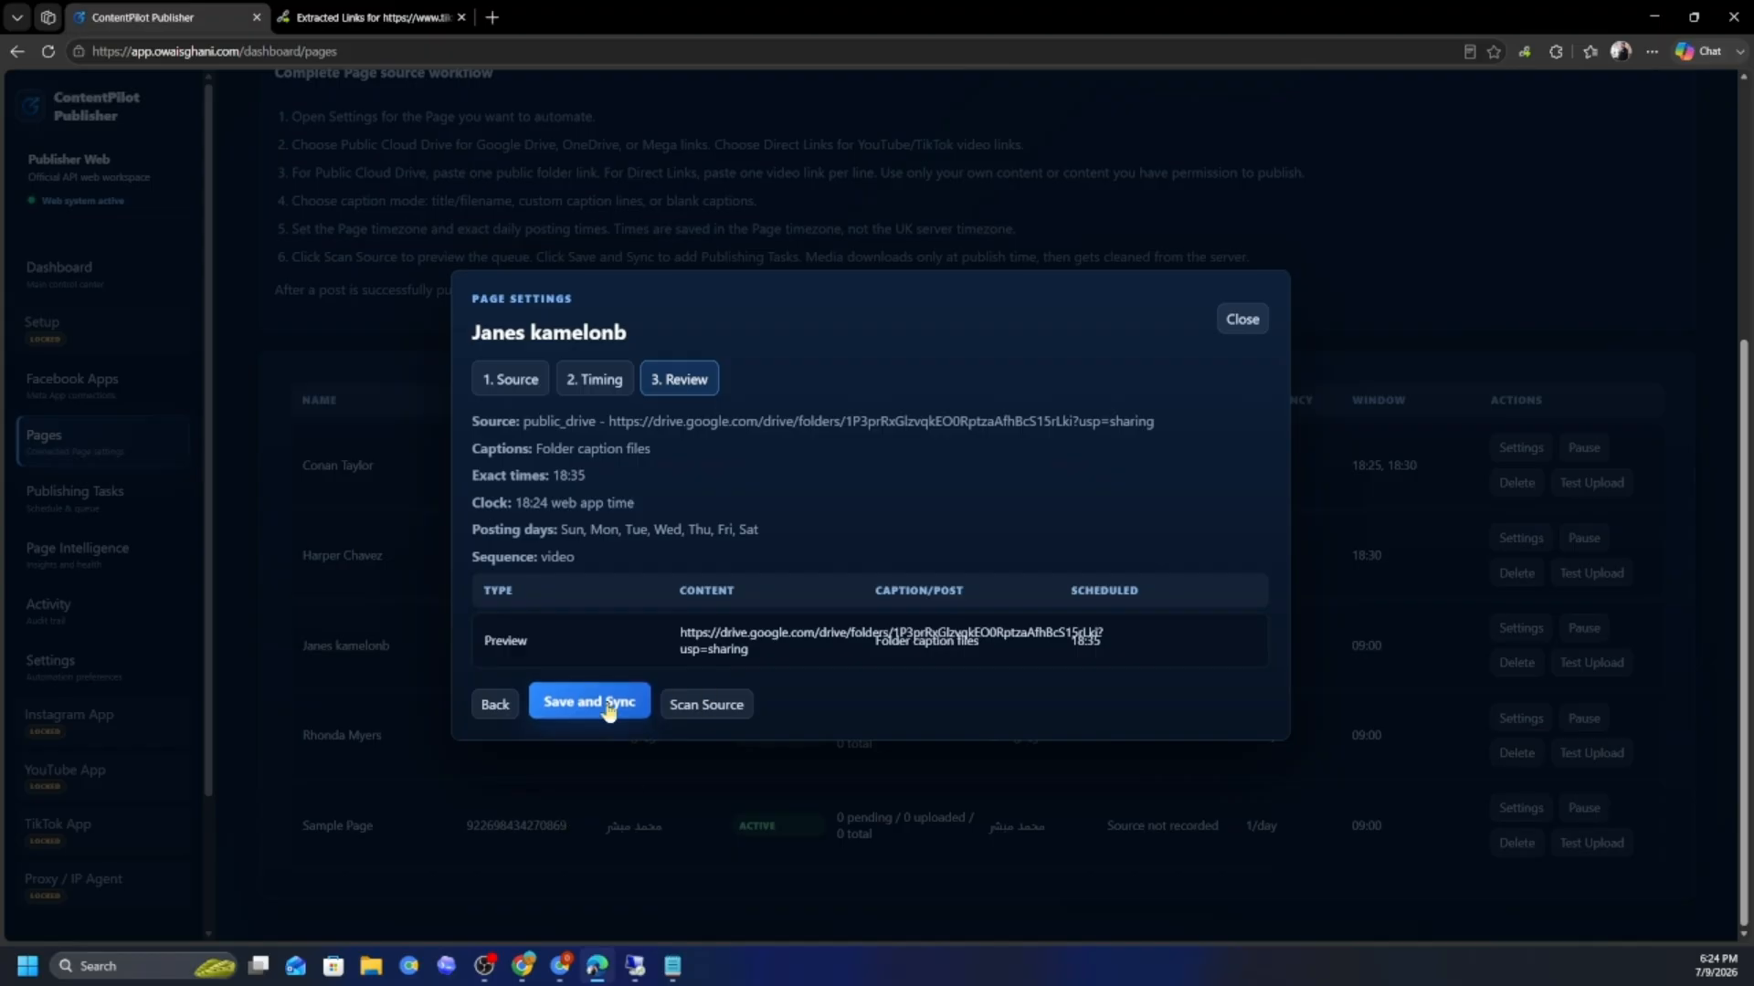
pyautogui.click(705, 711)
pyautogui.scroll(-3, 553, 578)
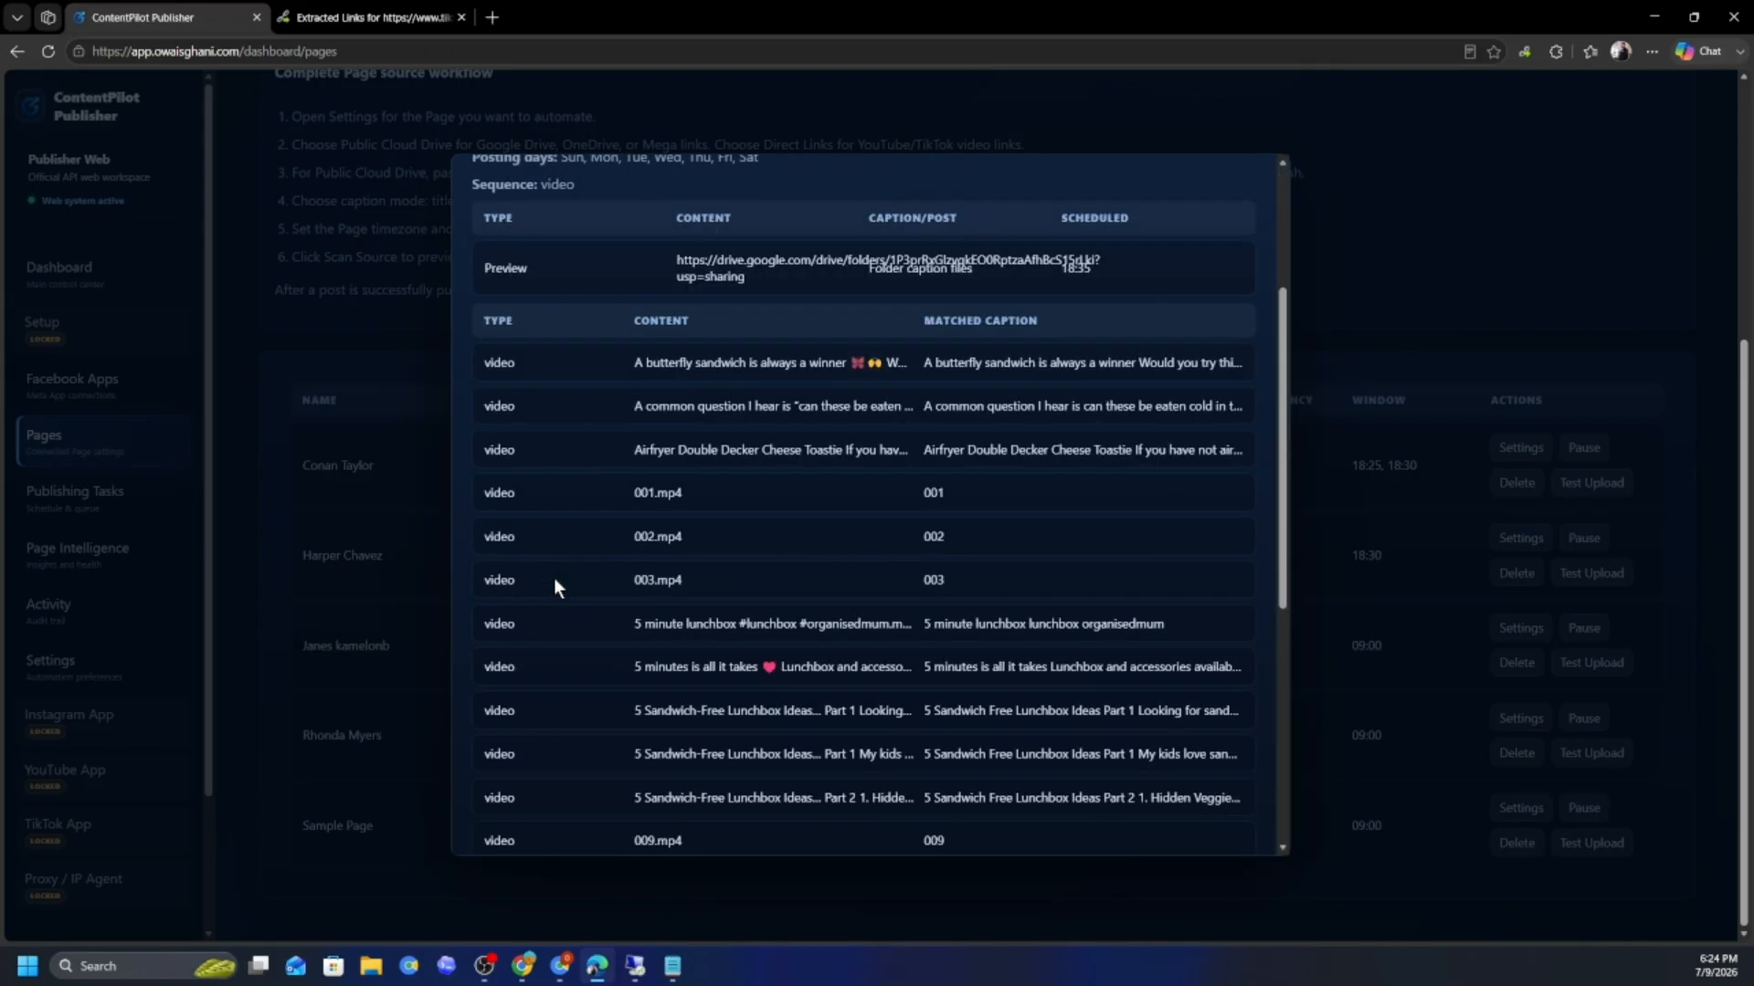
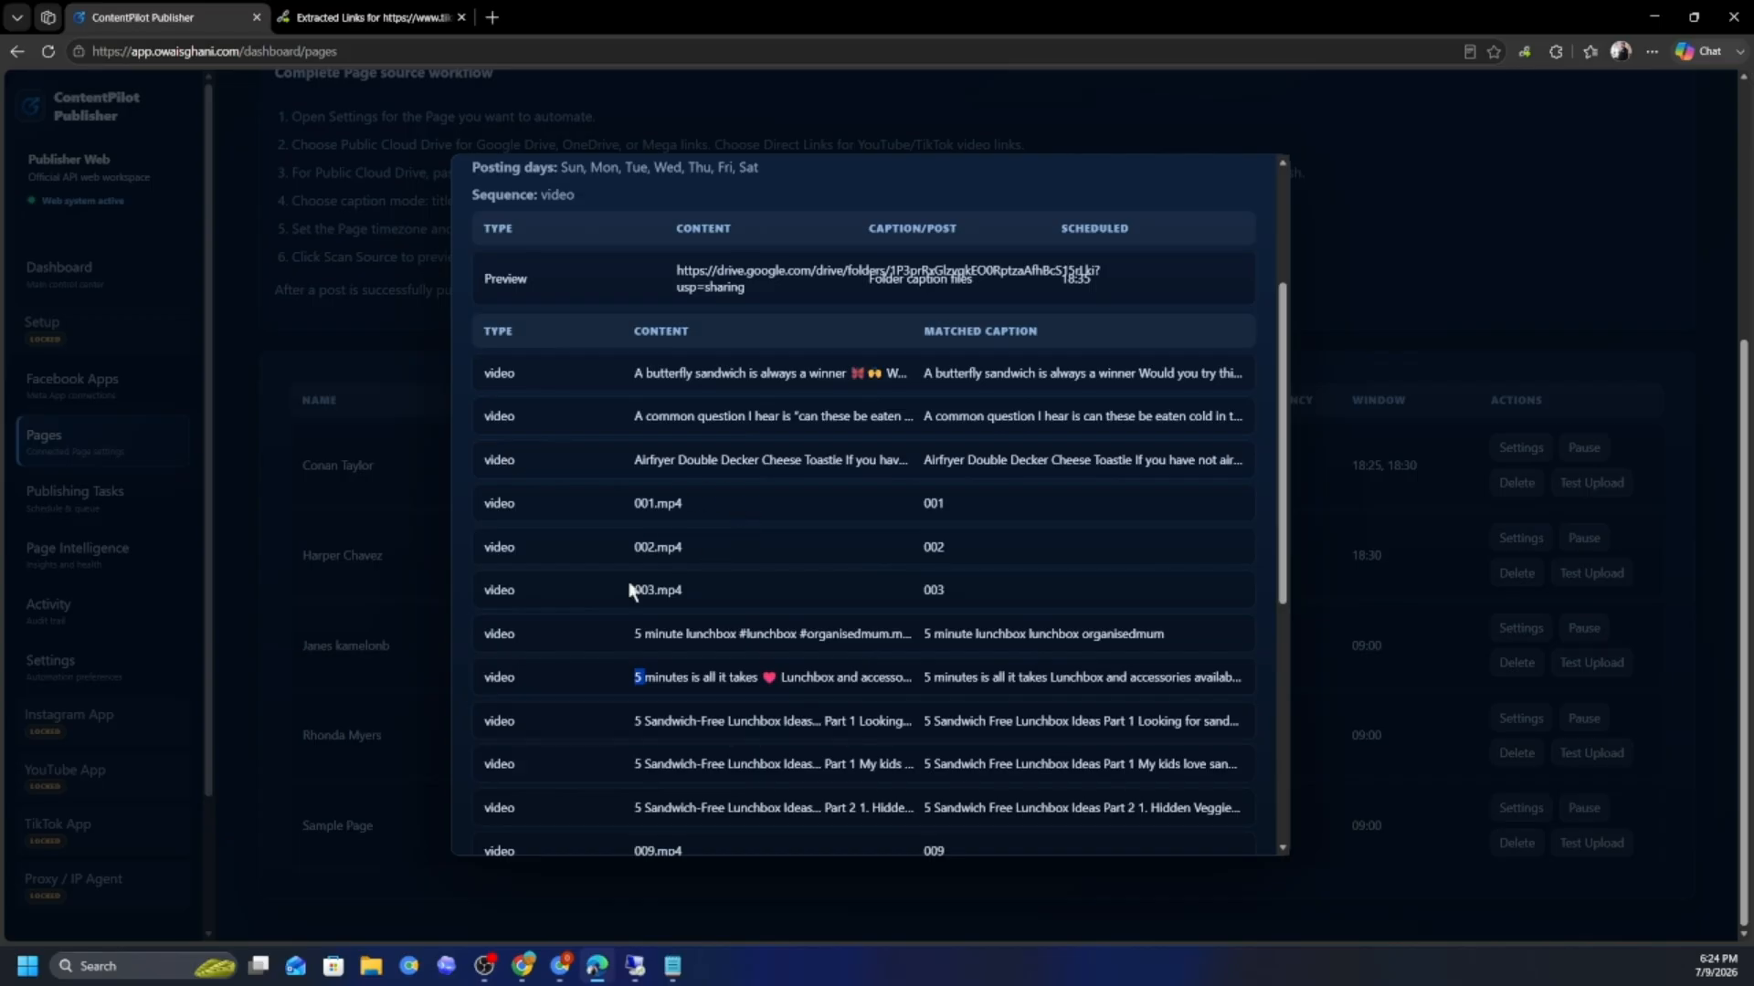
pyautogui.scroll(-3, 667, 576)
pyautogui.scroll(-2, 694, 548)
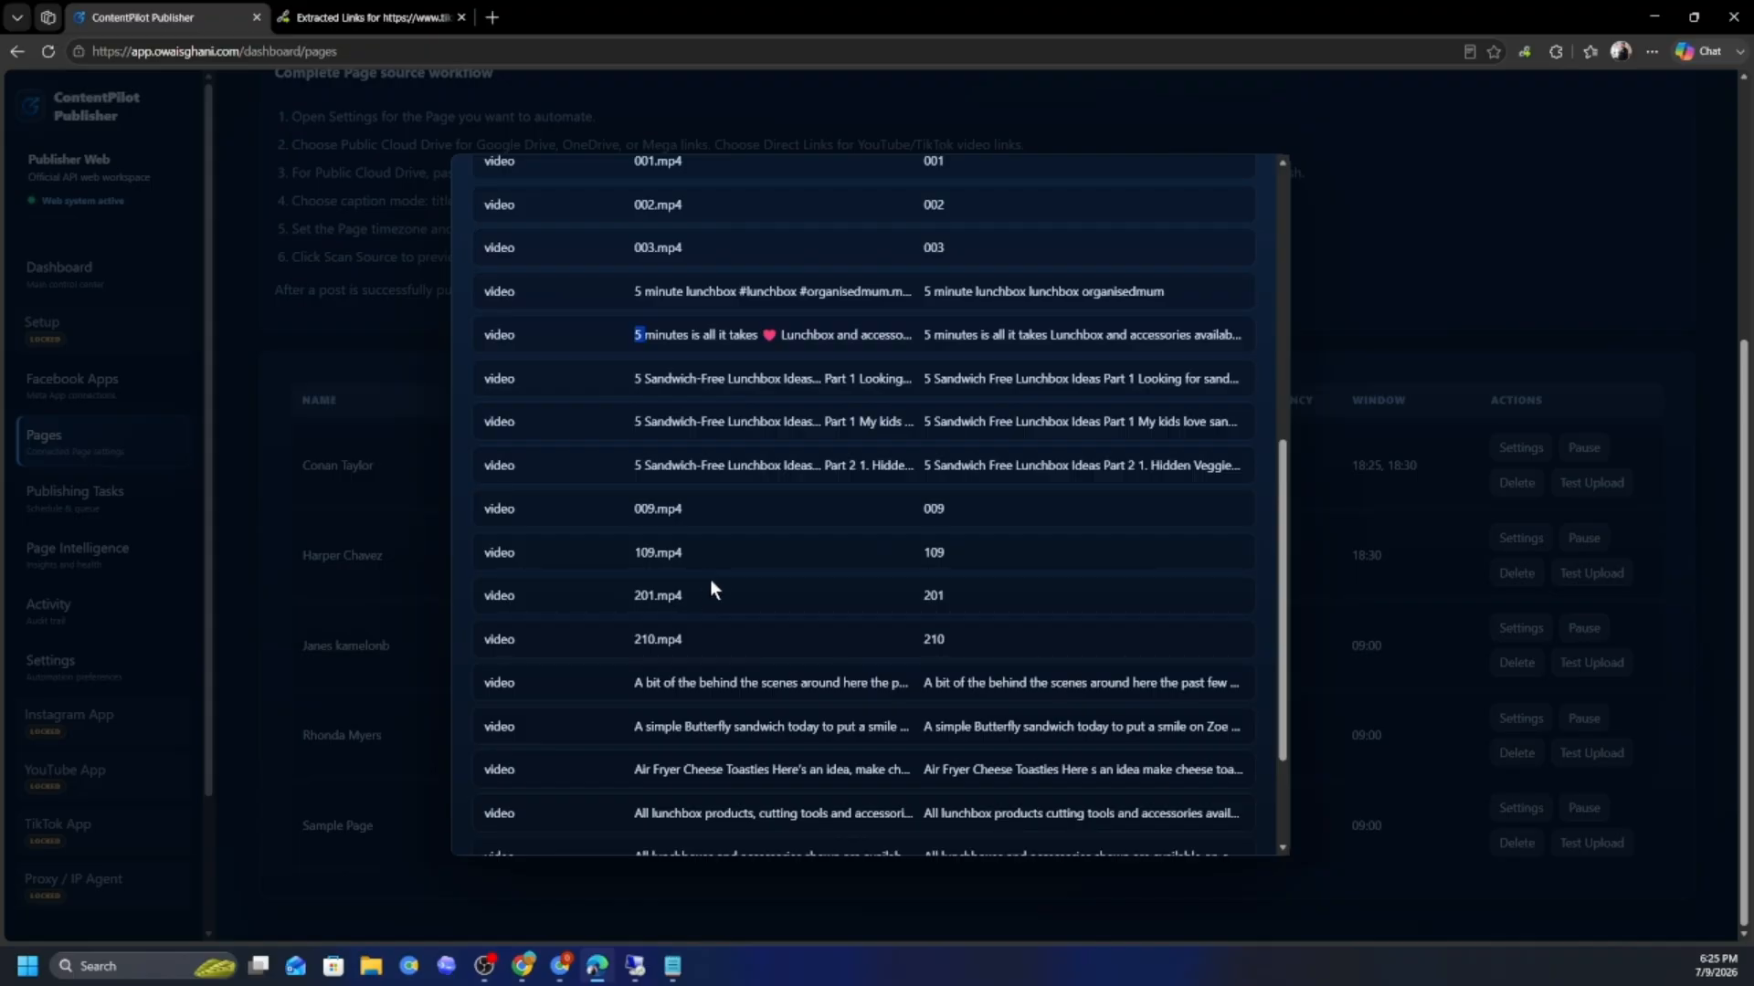
pyautogui.scroll(-2, 709, 579)
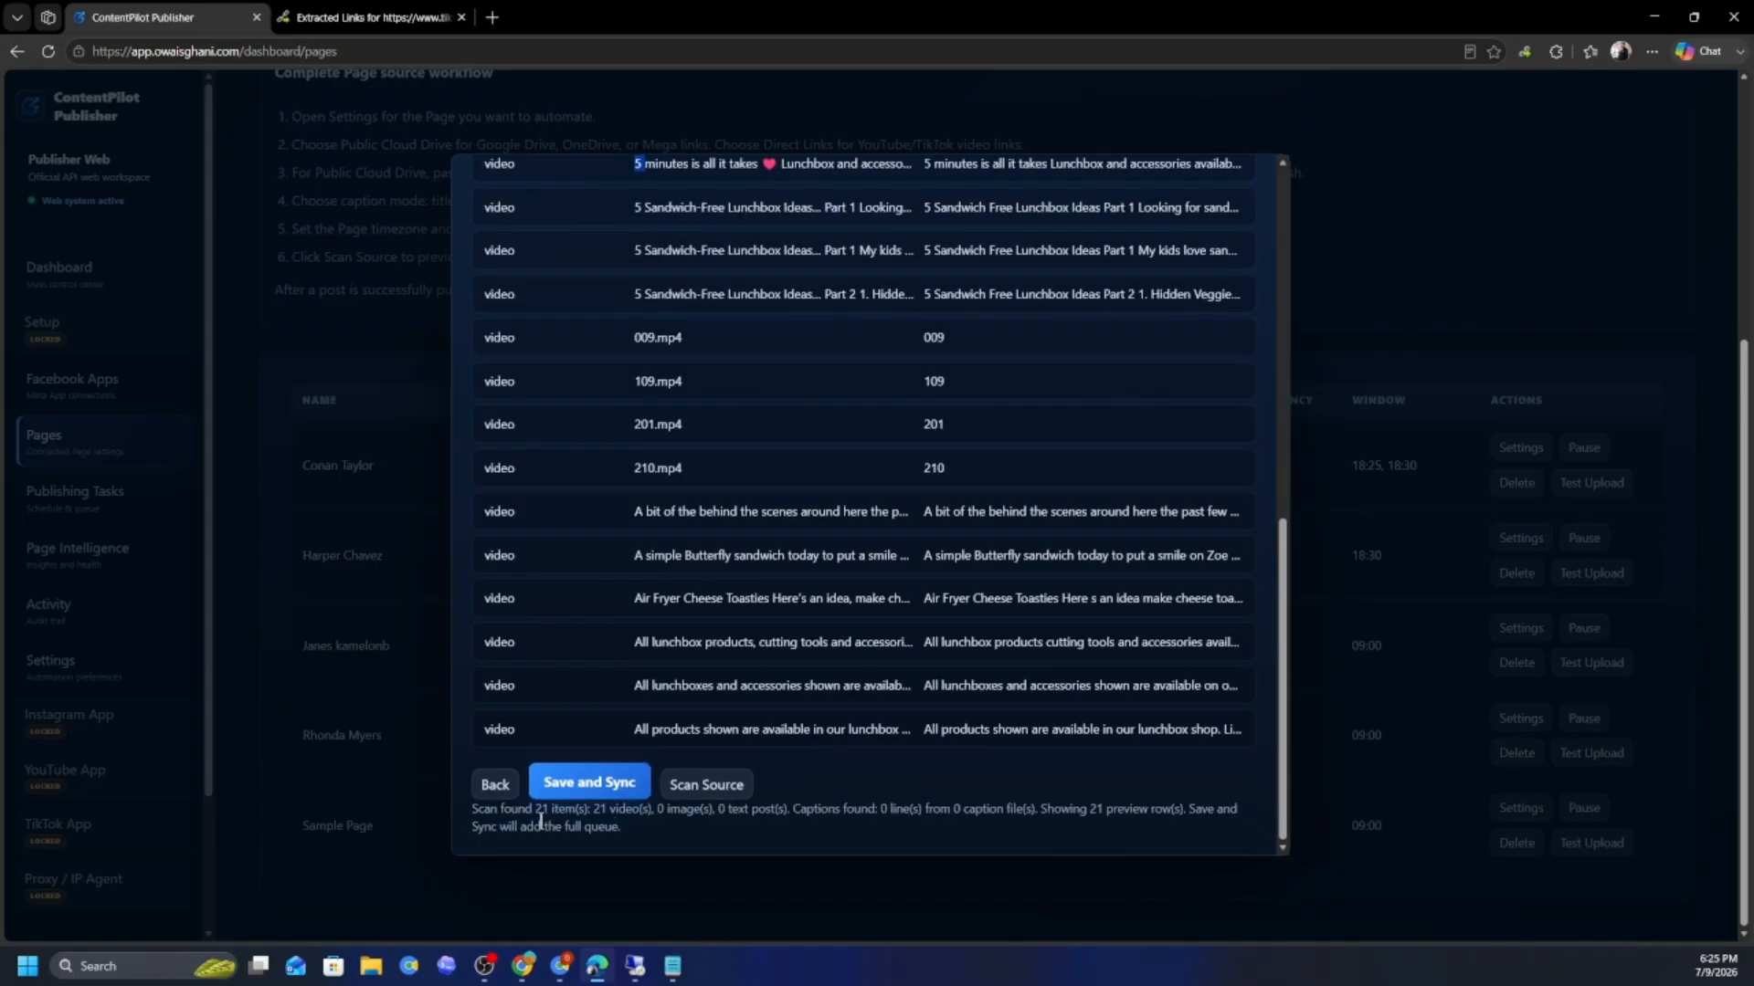
pyautogui.moveTo(535, 811); pyautogui.dragTo(572, 812)
pyautogui.scroll(10, 1047, 405)
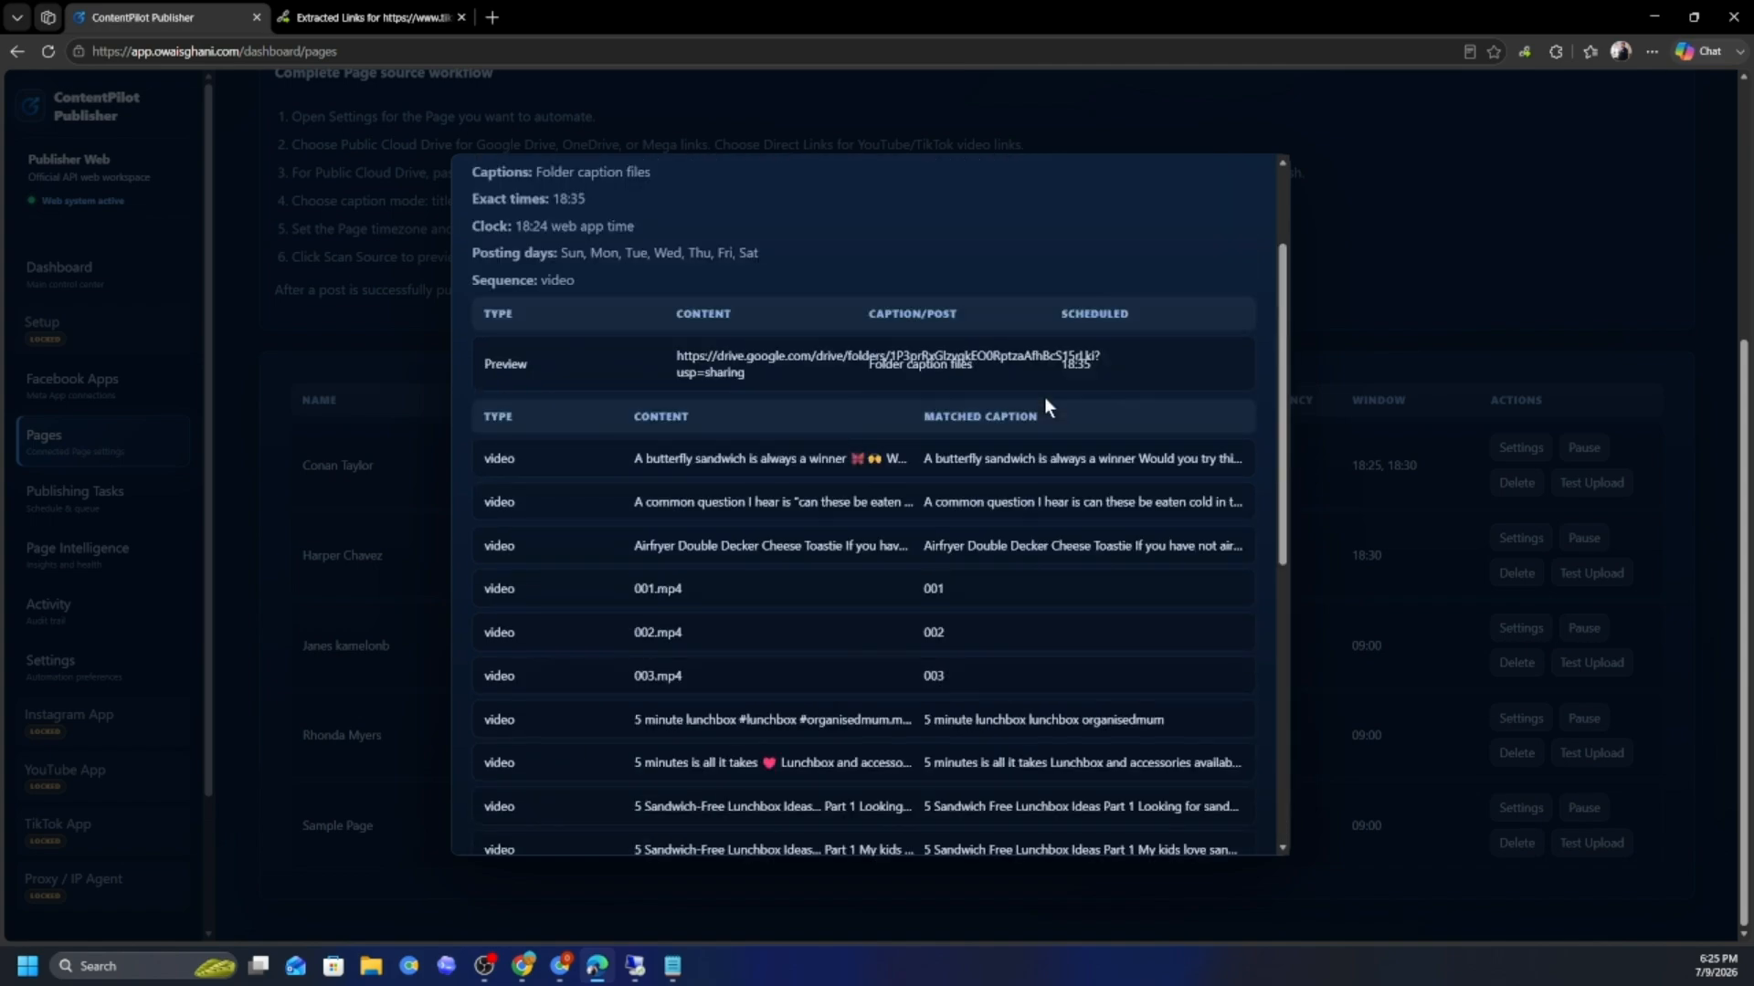
pyautogui.scroll(-8, 1044, 398)
pyautogui.scroll(2, 1005, 545)
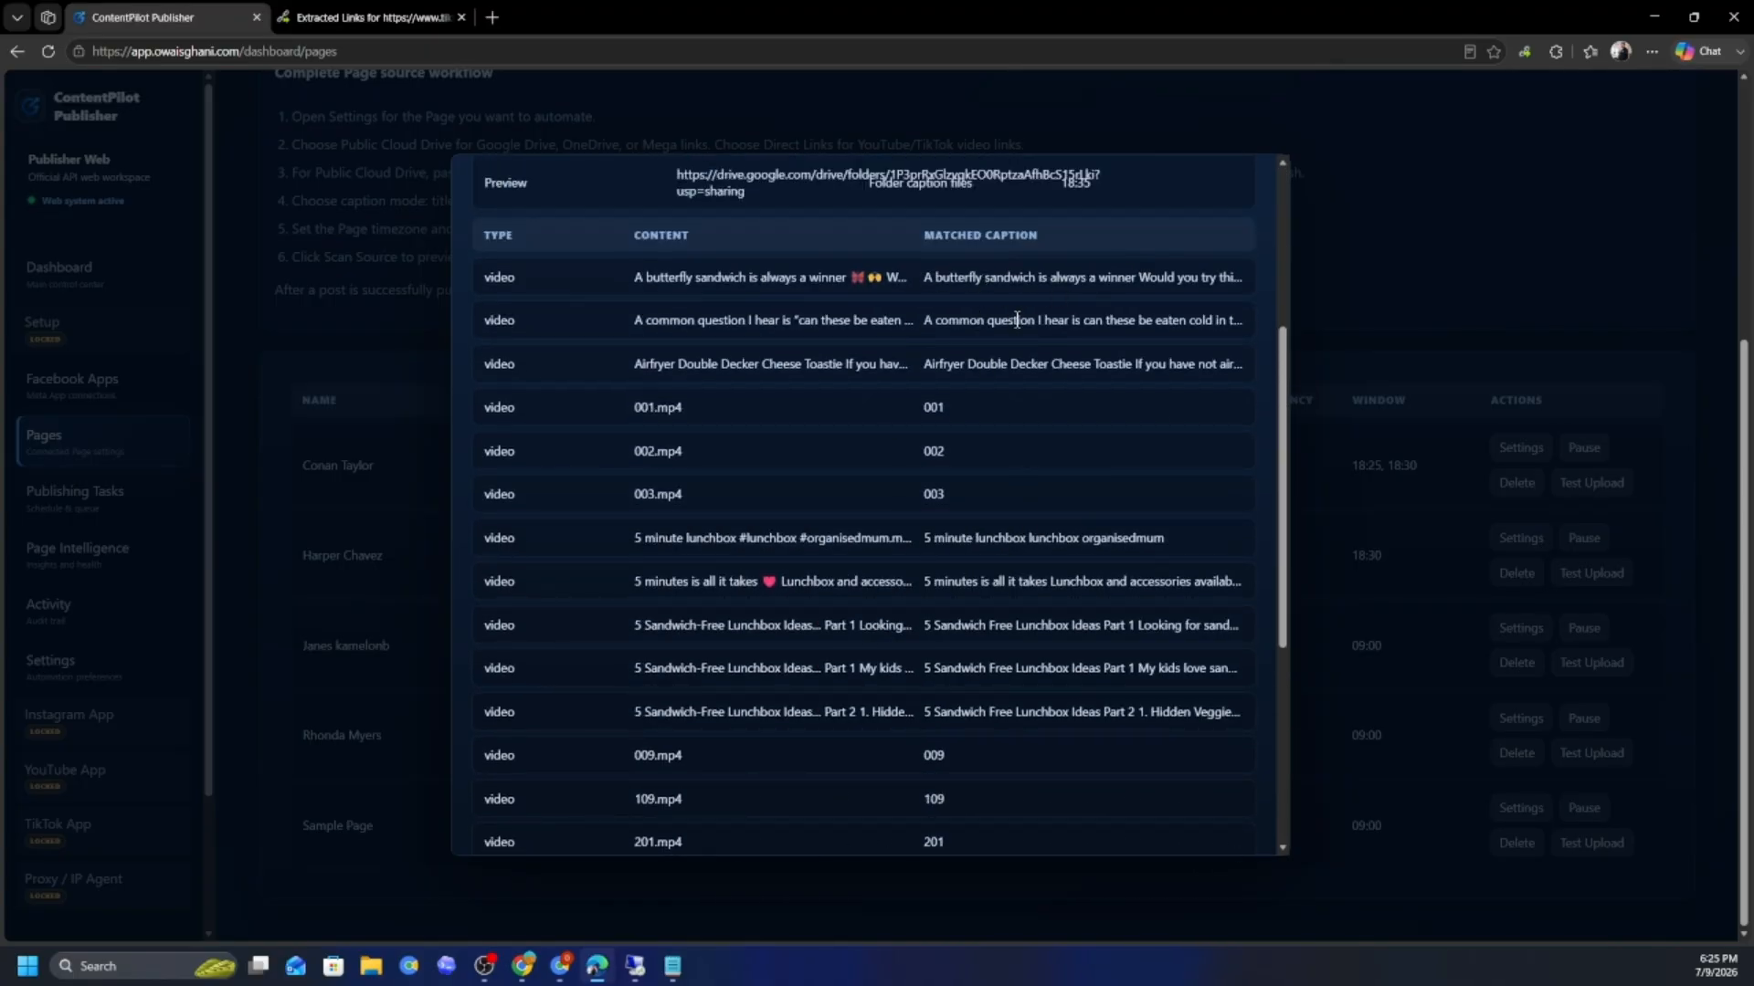
pyautogui.scroll(-3, 768, 429)
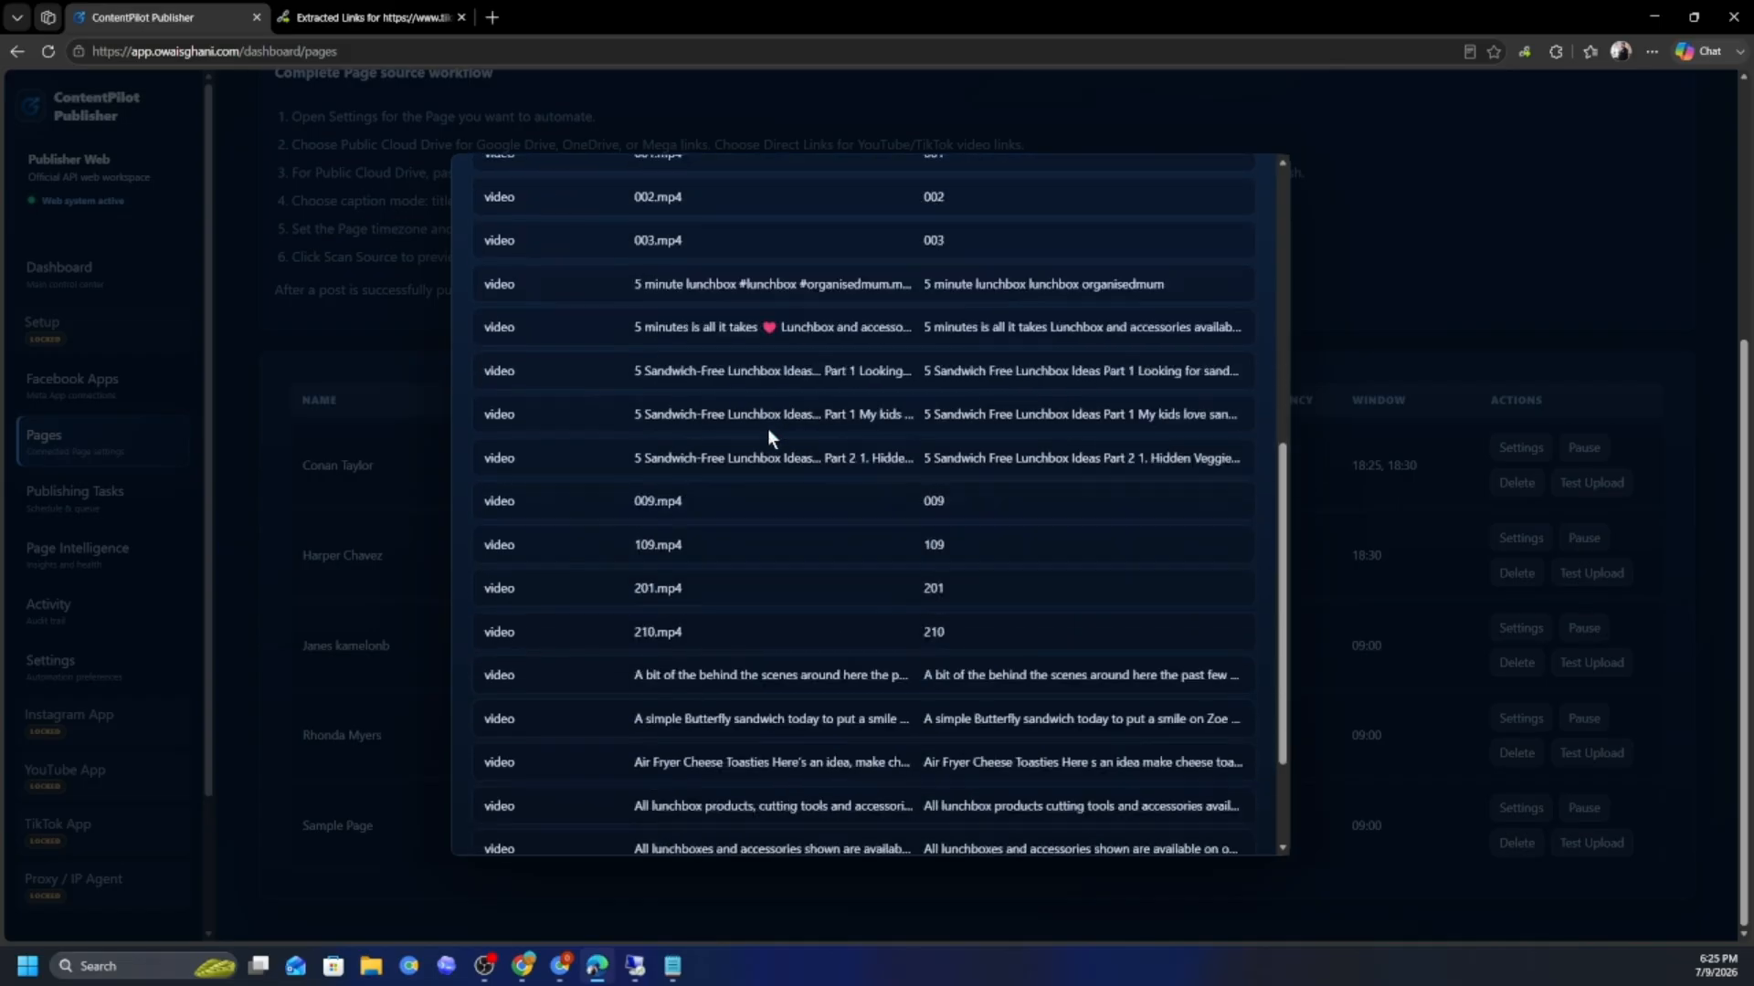
pyautogui.scroll(-2, 767, 429)
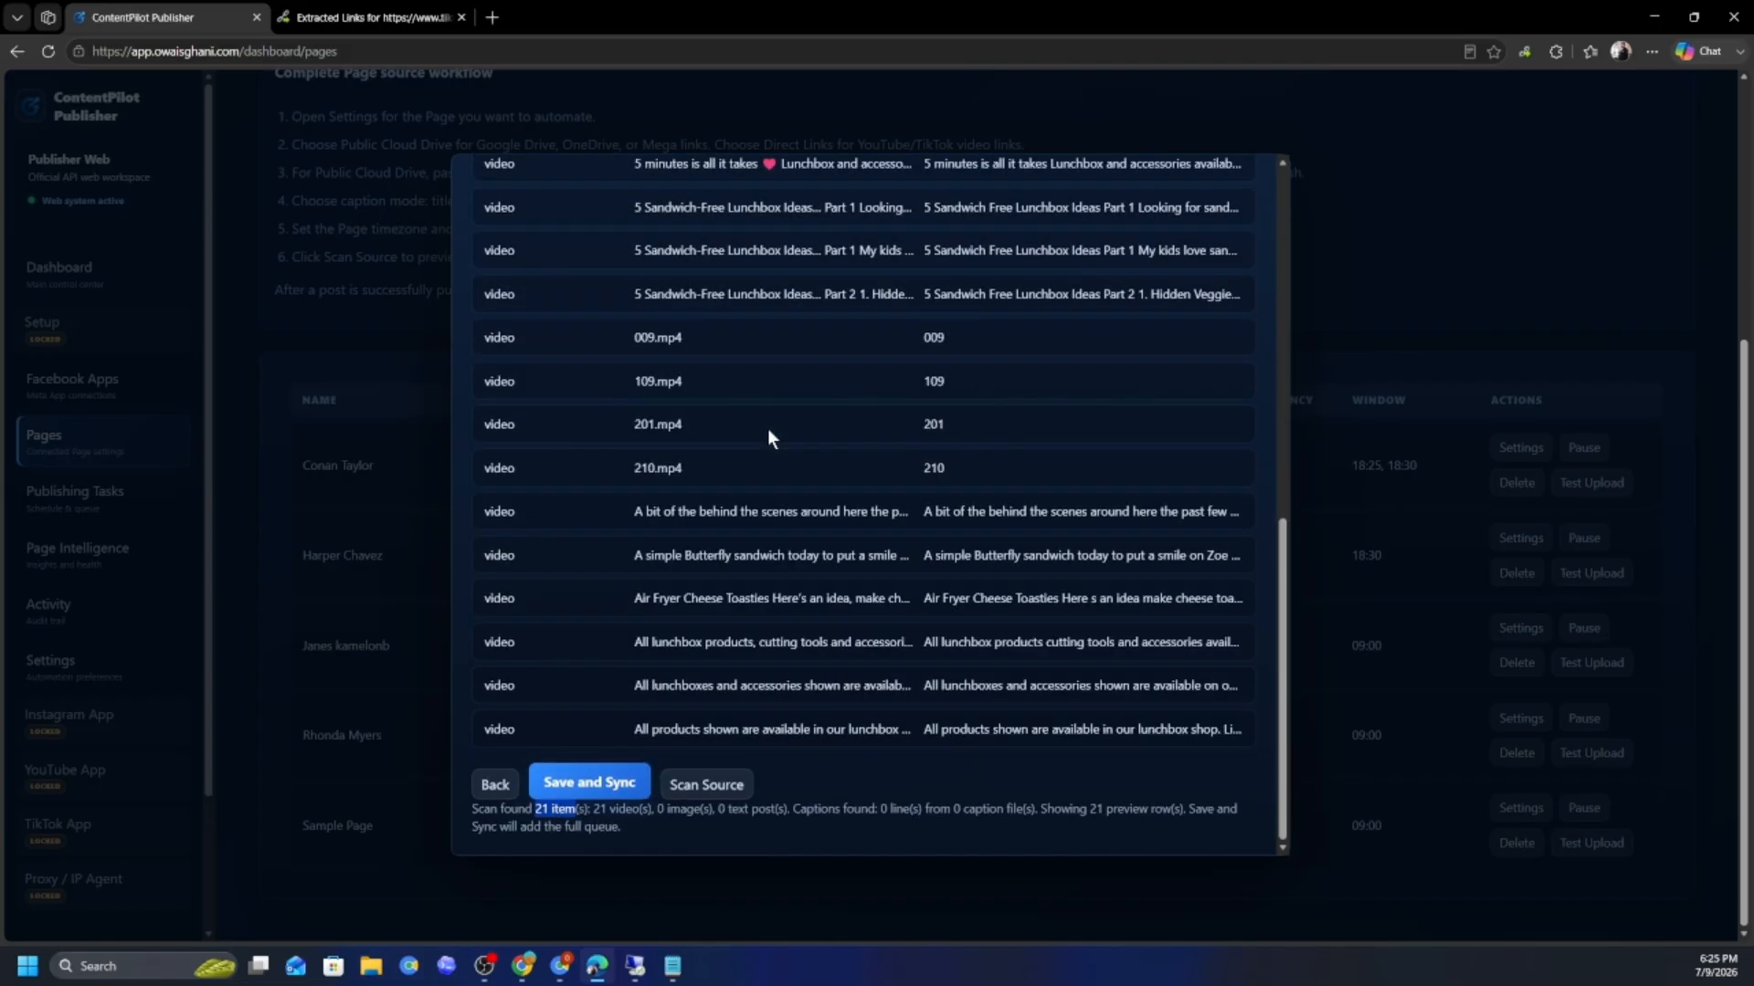
# - Switch to Google Drive, open the Reels Without Caption folder, and check the contents of Caption.txt
pyautogui.click(560, 966)
pyautogui.click(791, 858)
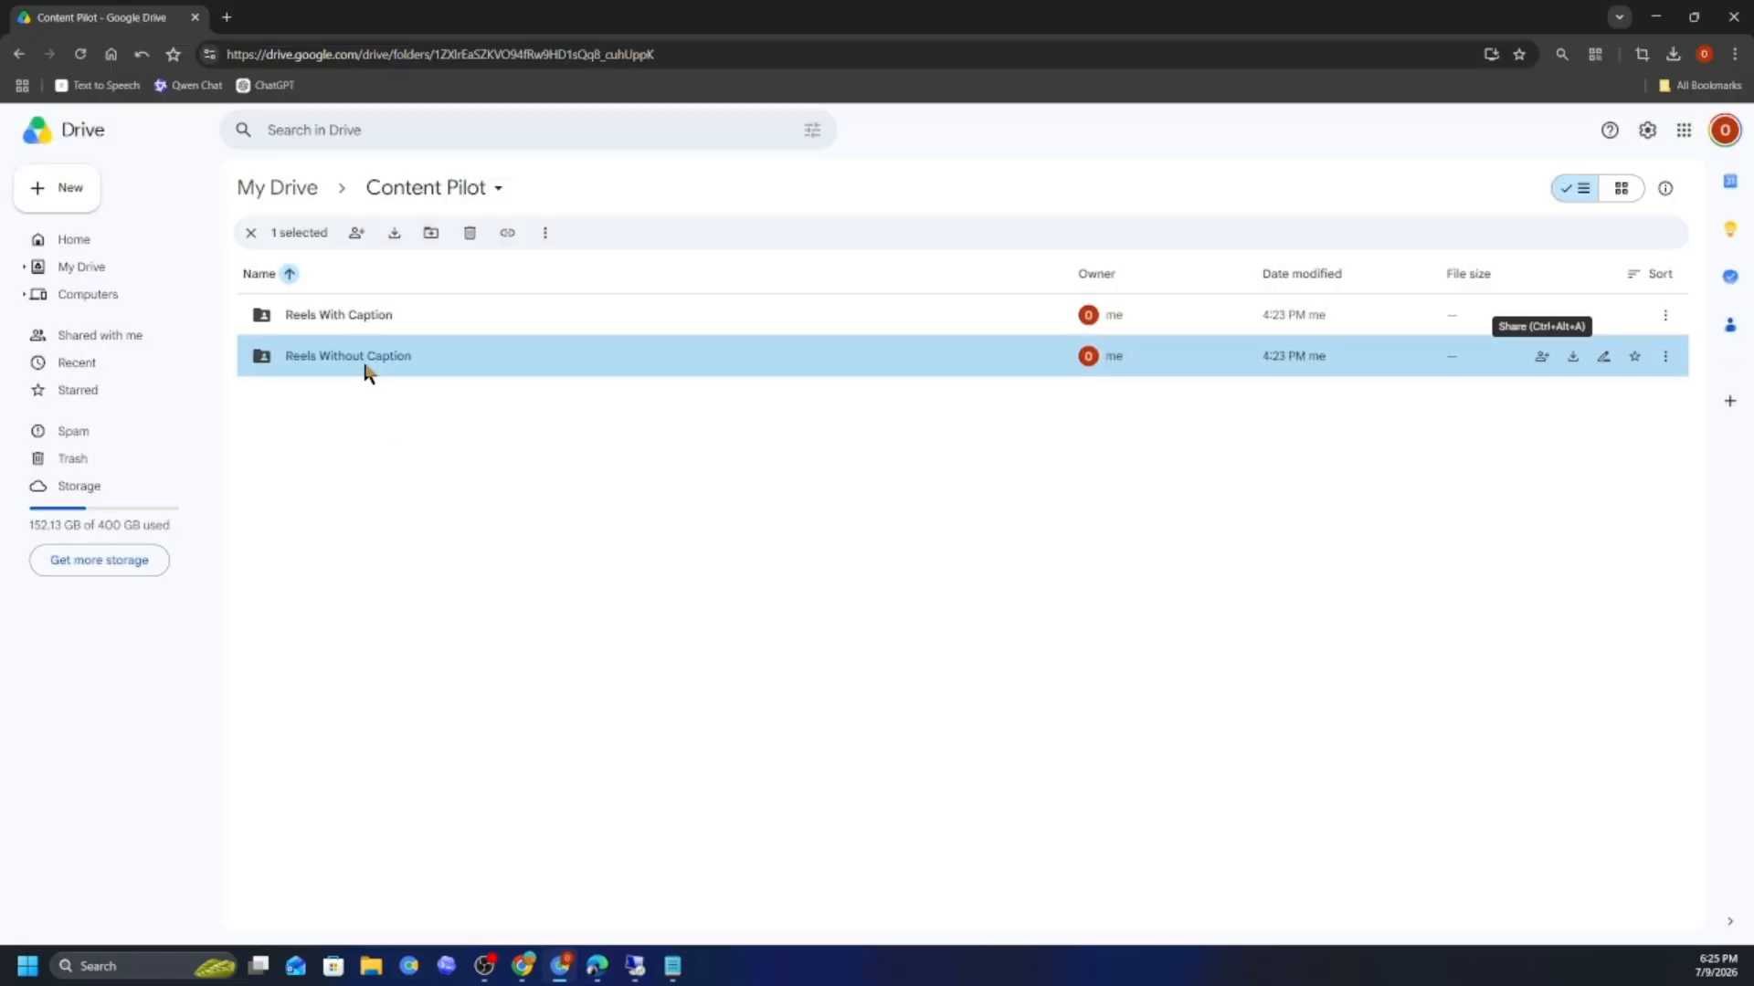
pyautogui.doubleClick(362, 358)
pyautogui.scroll(-5, 362, 384)
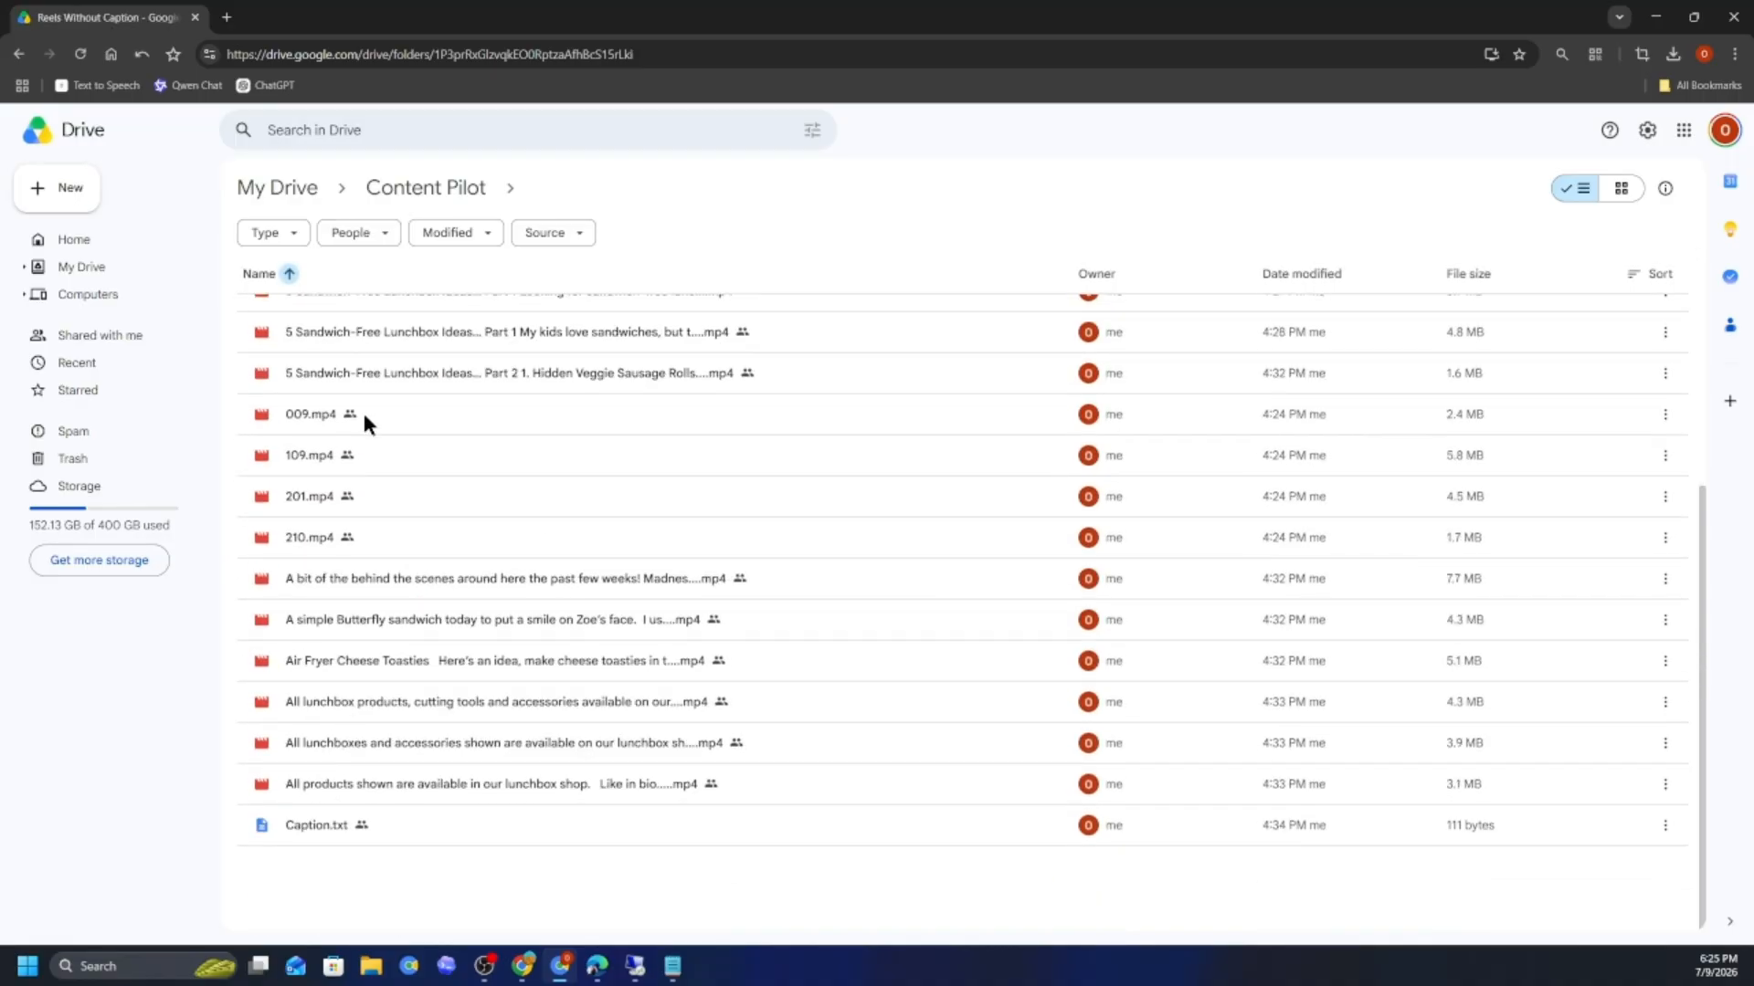
pyautogui.click(315, 822)
pyautogui.doubleClick(315, 822)
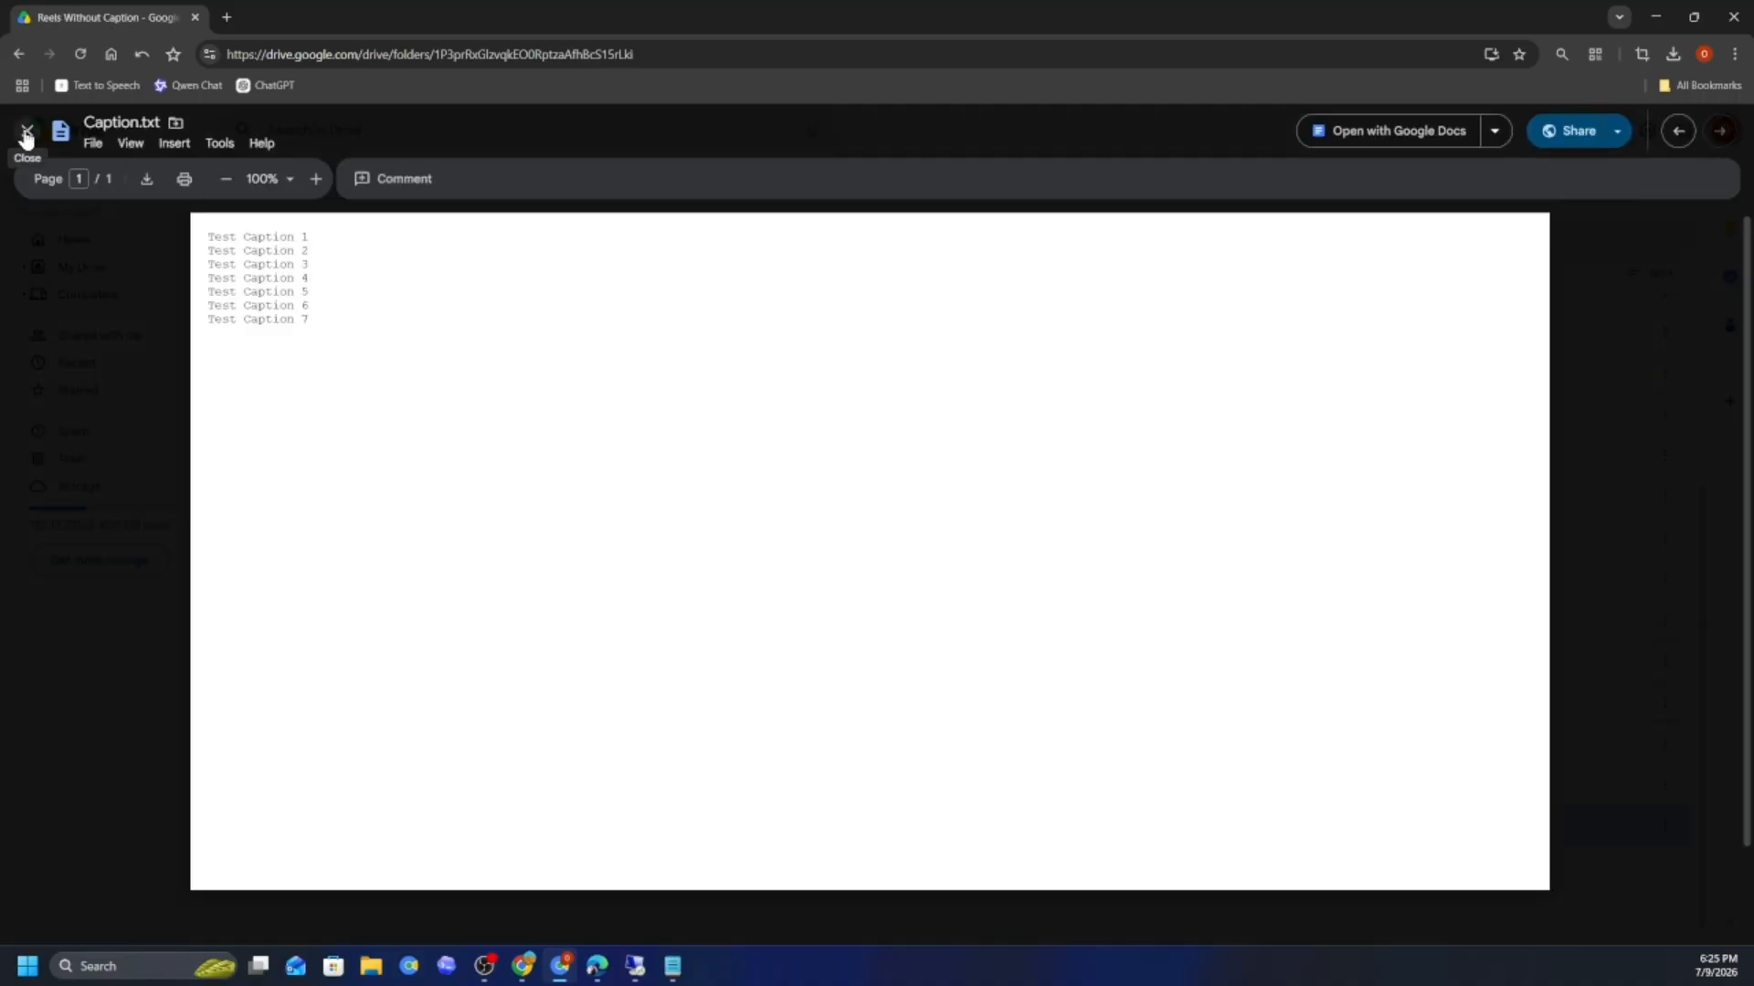
pyautogui.click(27, 131)
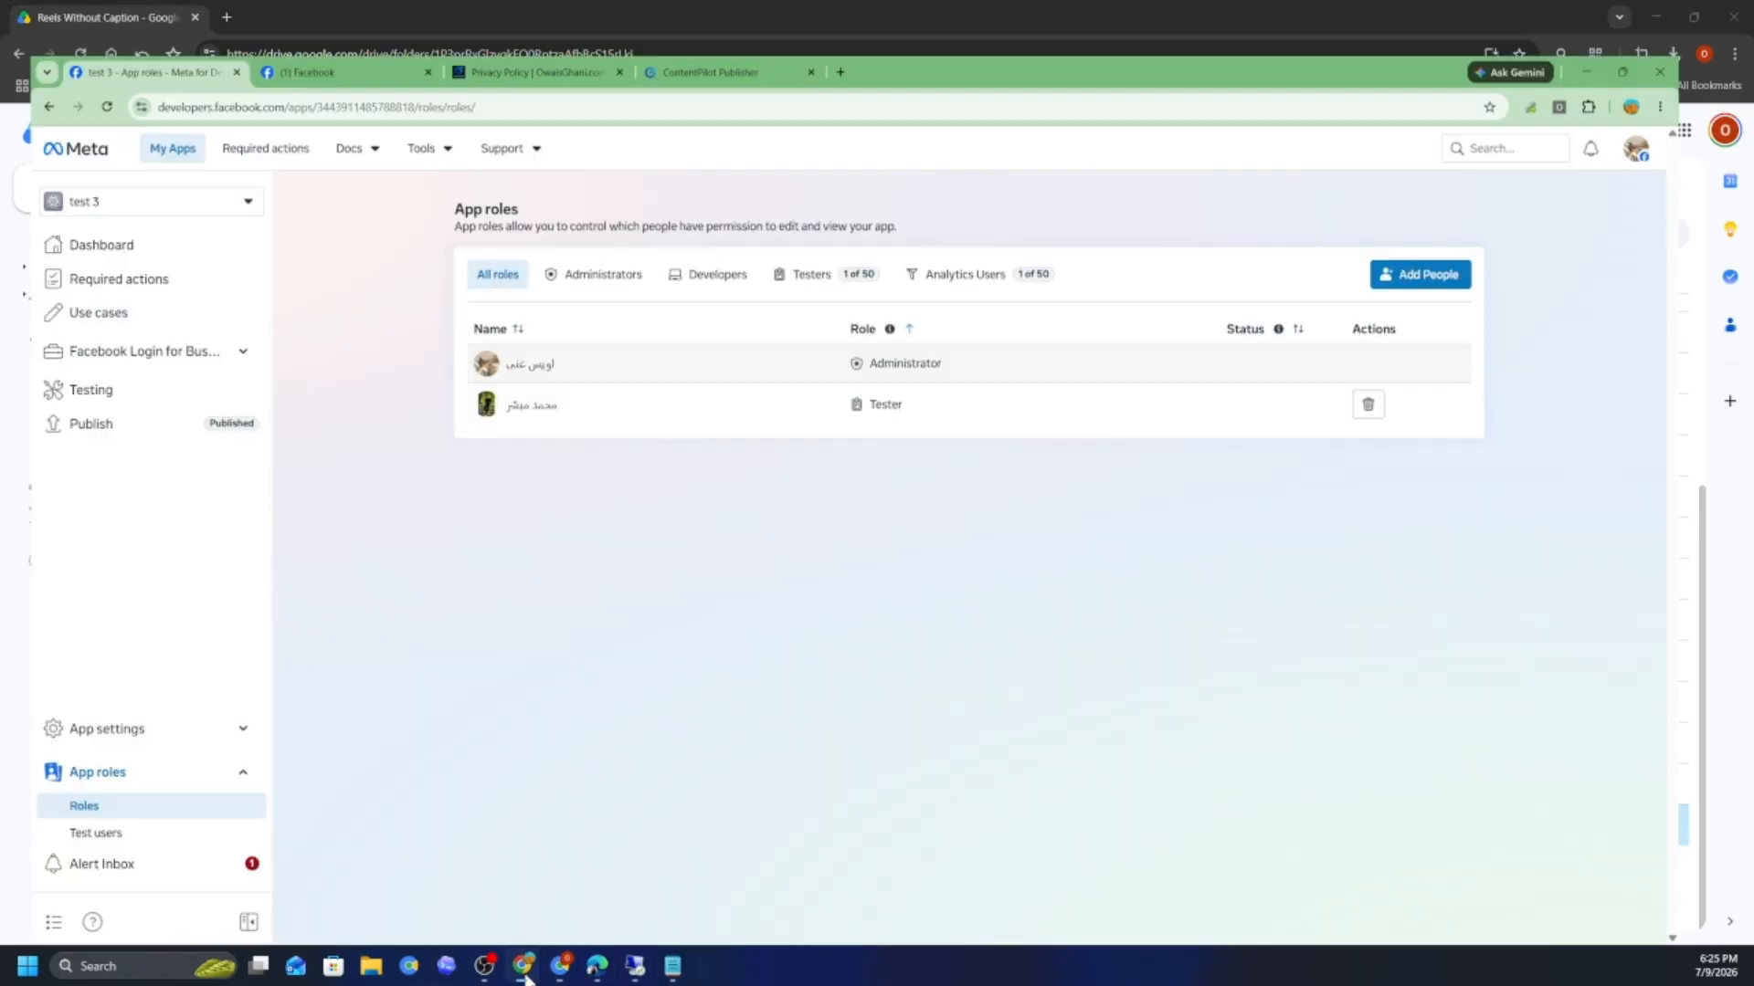
# - Return to ContentPilot Publisher and recheck the scan preview of the third listed Page
pyautogui.click(523, 965)
pyautogui.click(597, 966)
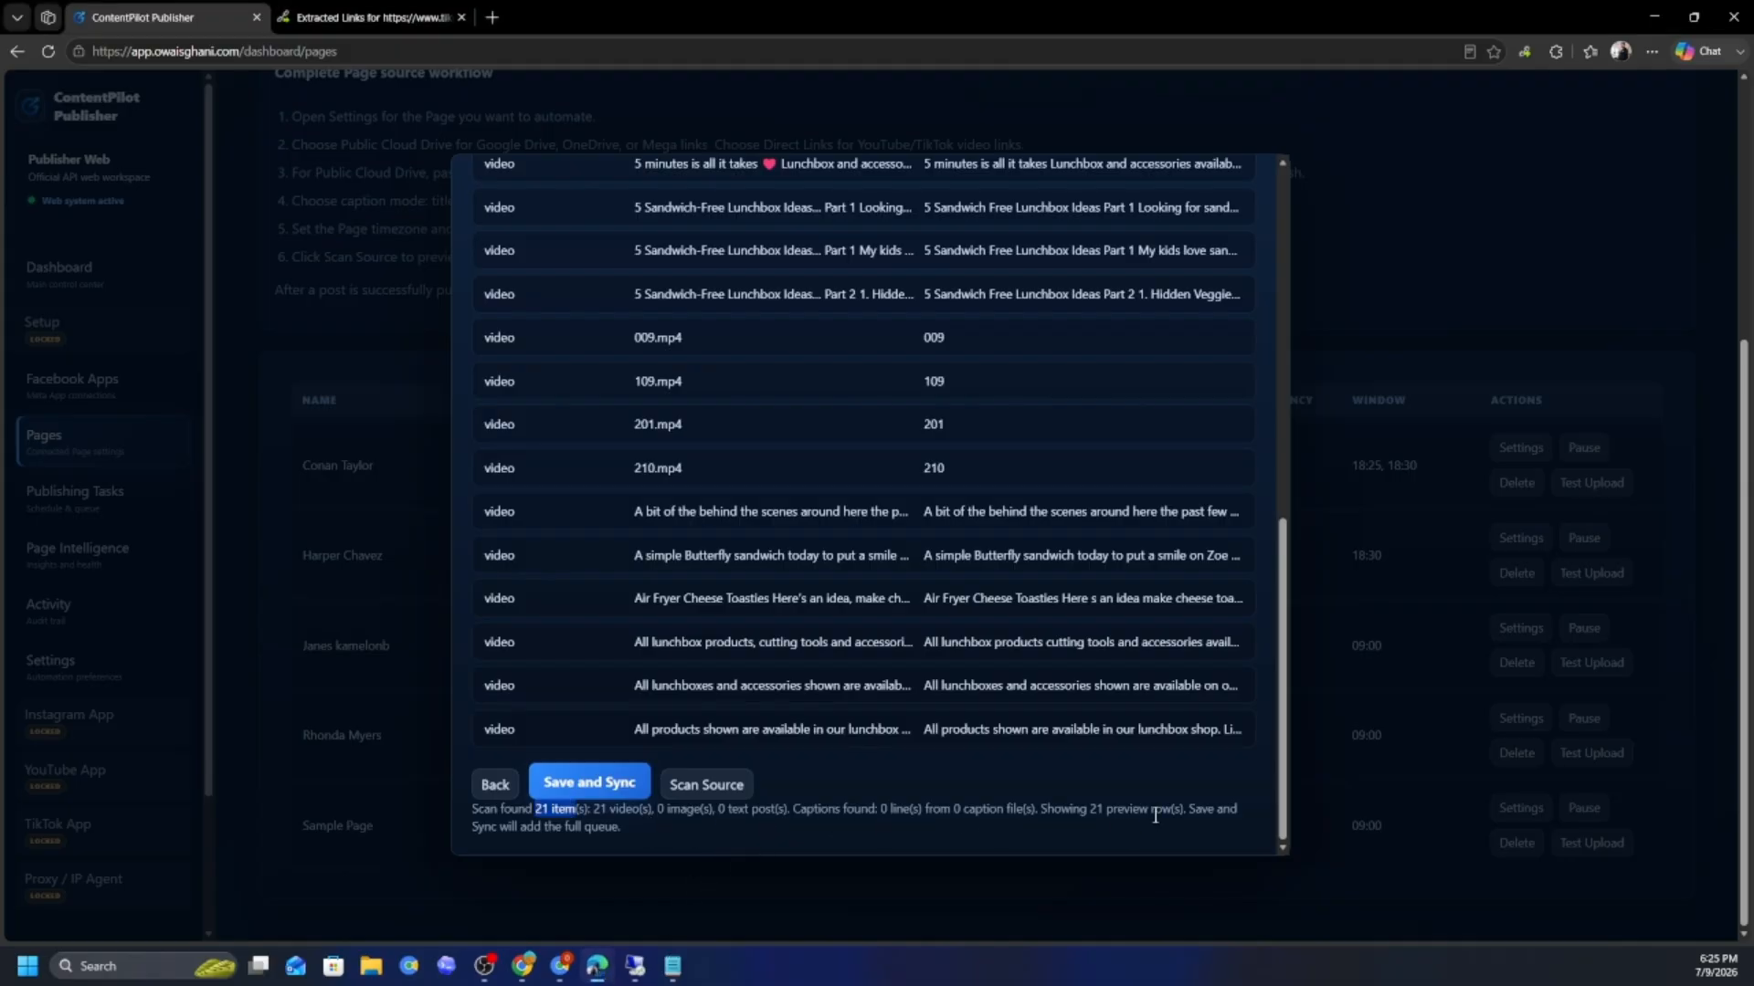
pyautogui.scroll(5, 830, 642)
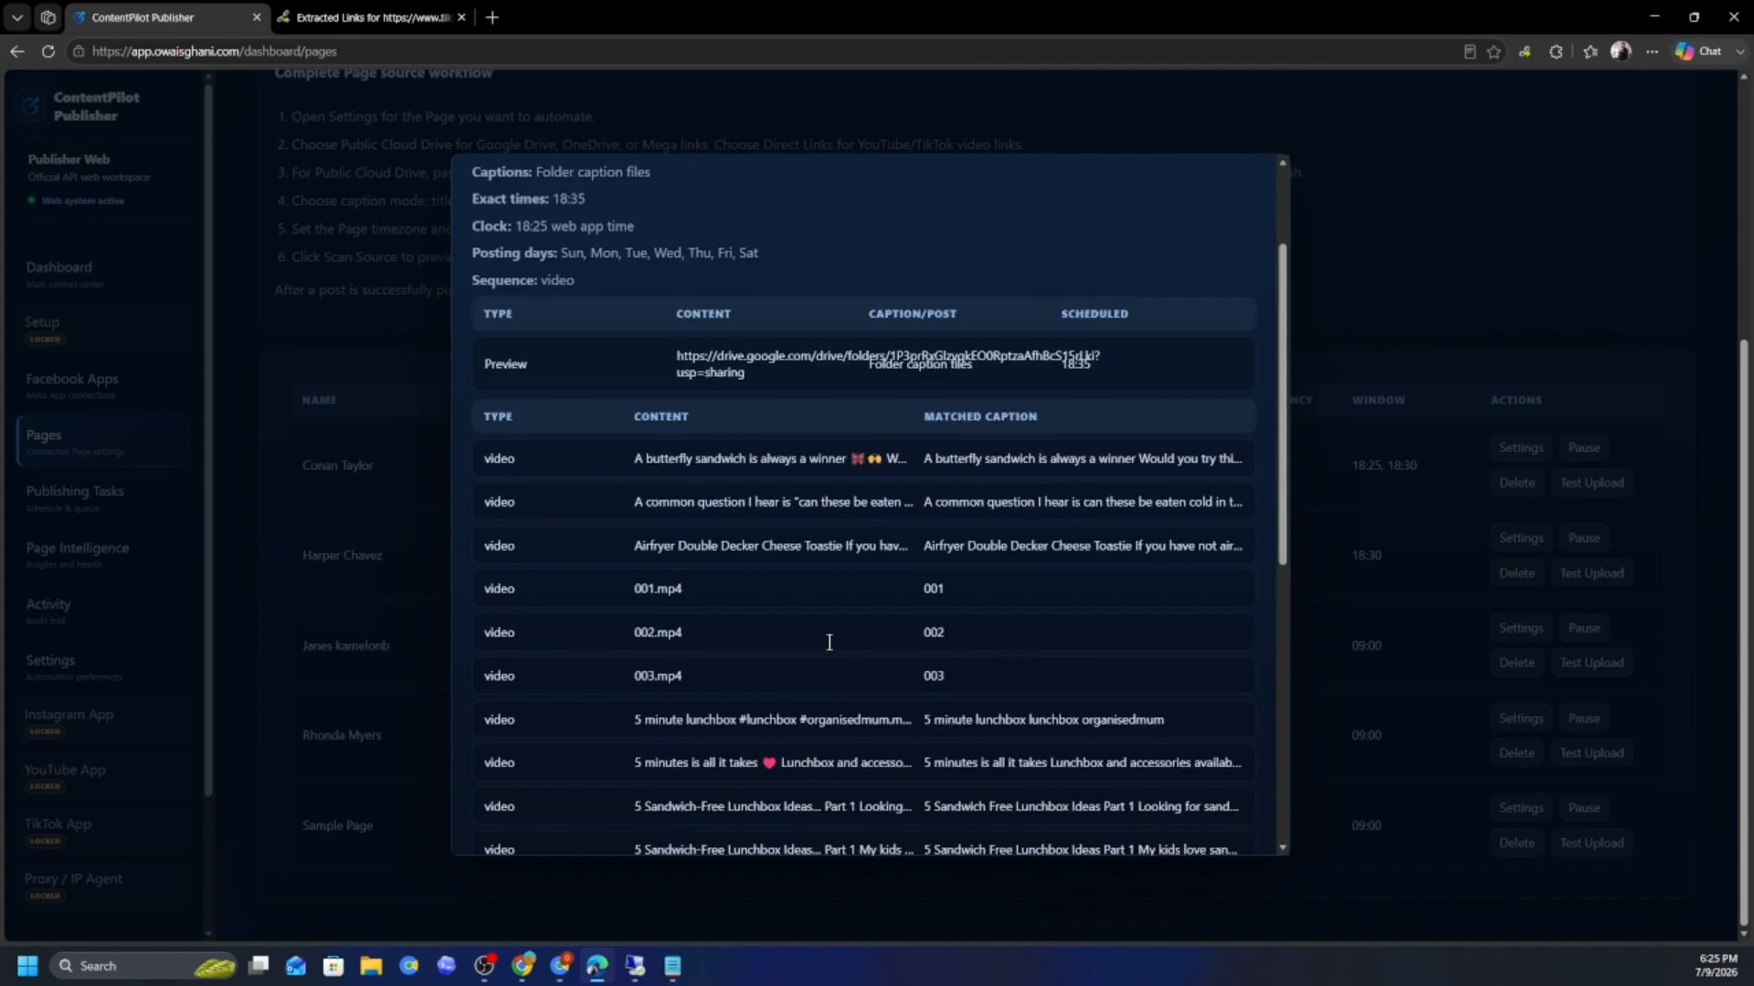
# - Switch to Google Drive and rename Caption.txt in the Reels Without Caption folder as text caption.txt
pyautogui.click(1654, 16)
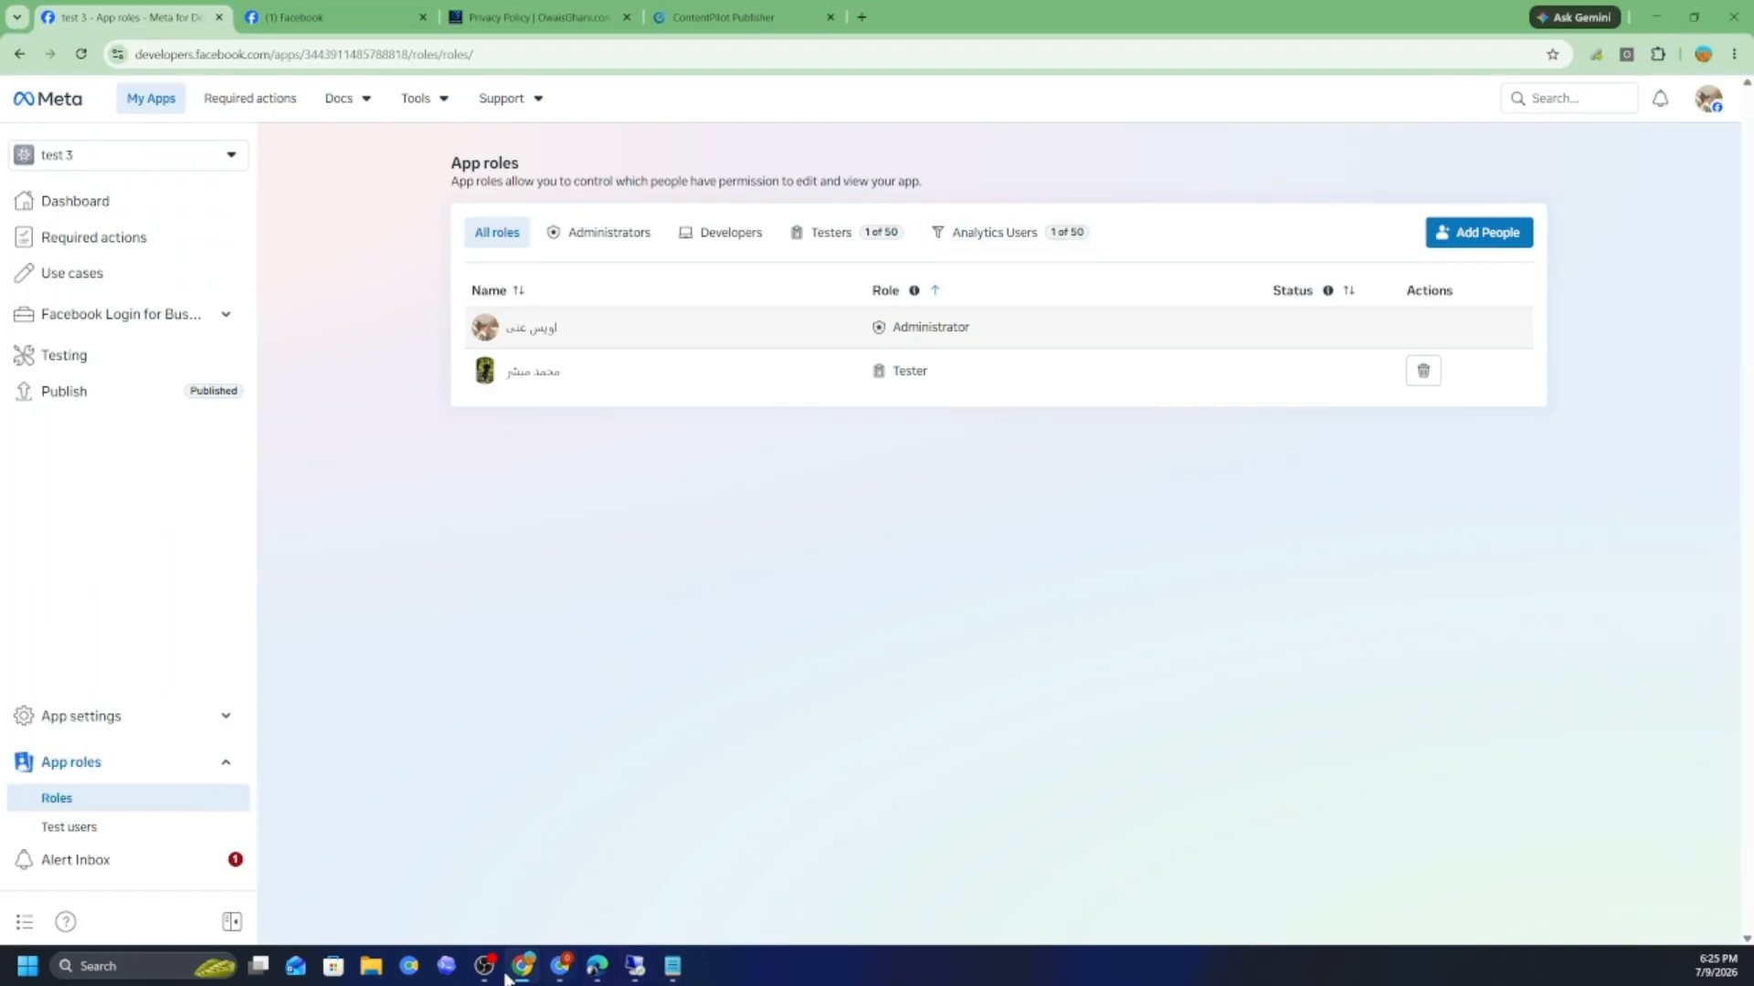
pyautogui.click(566, 974)
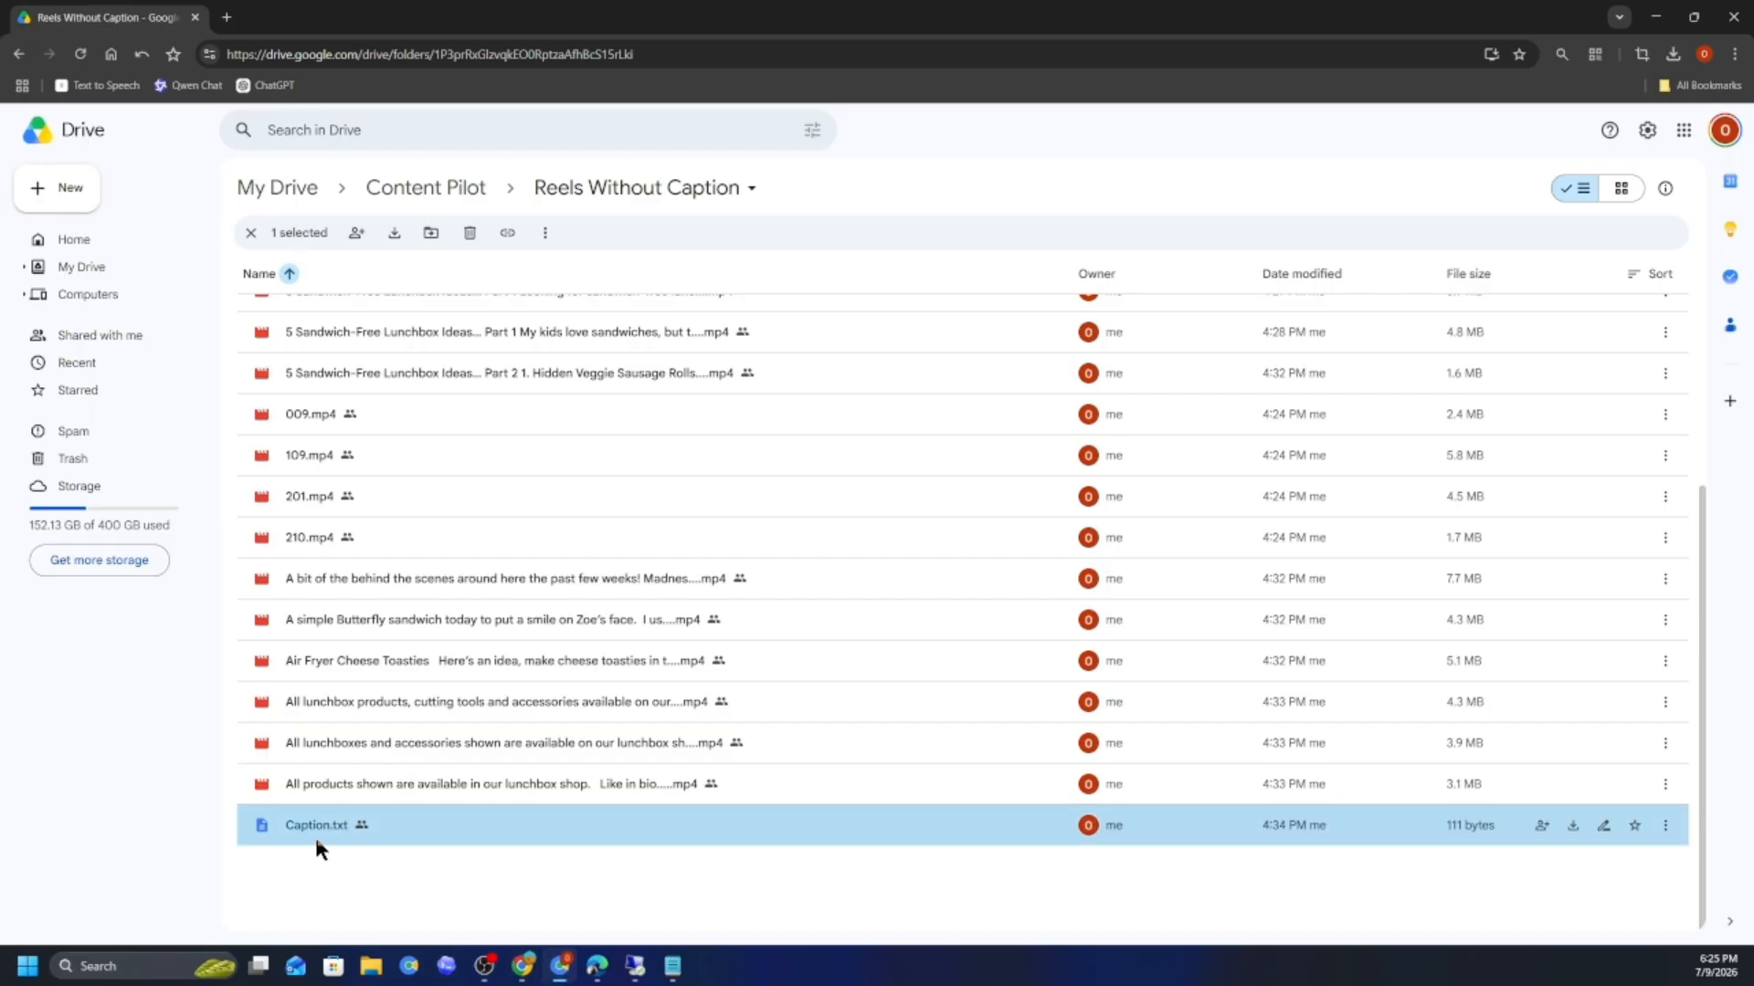
pyautogui.press('F2')
pyautogui.write('t')
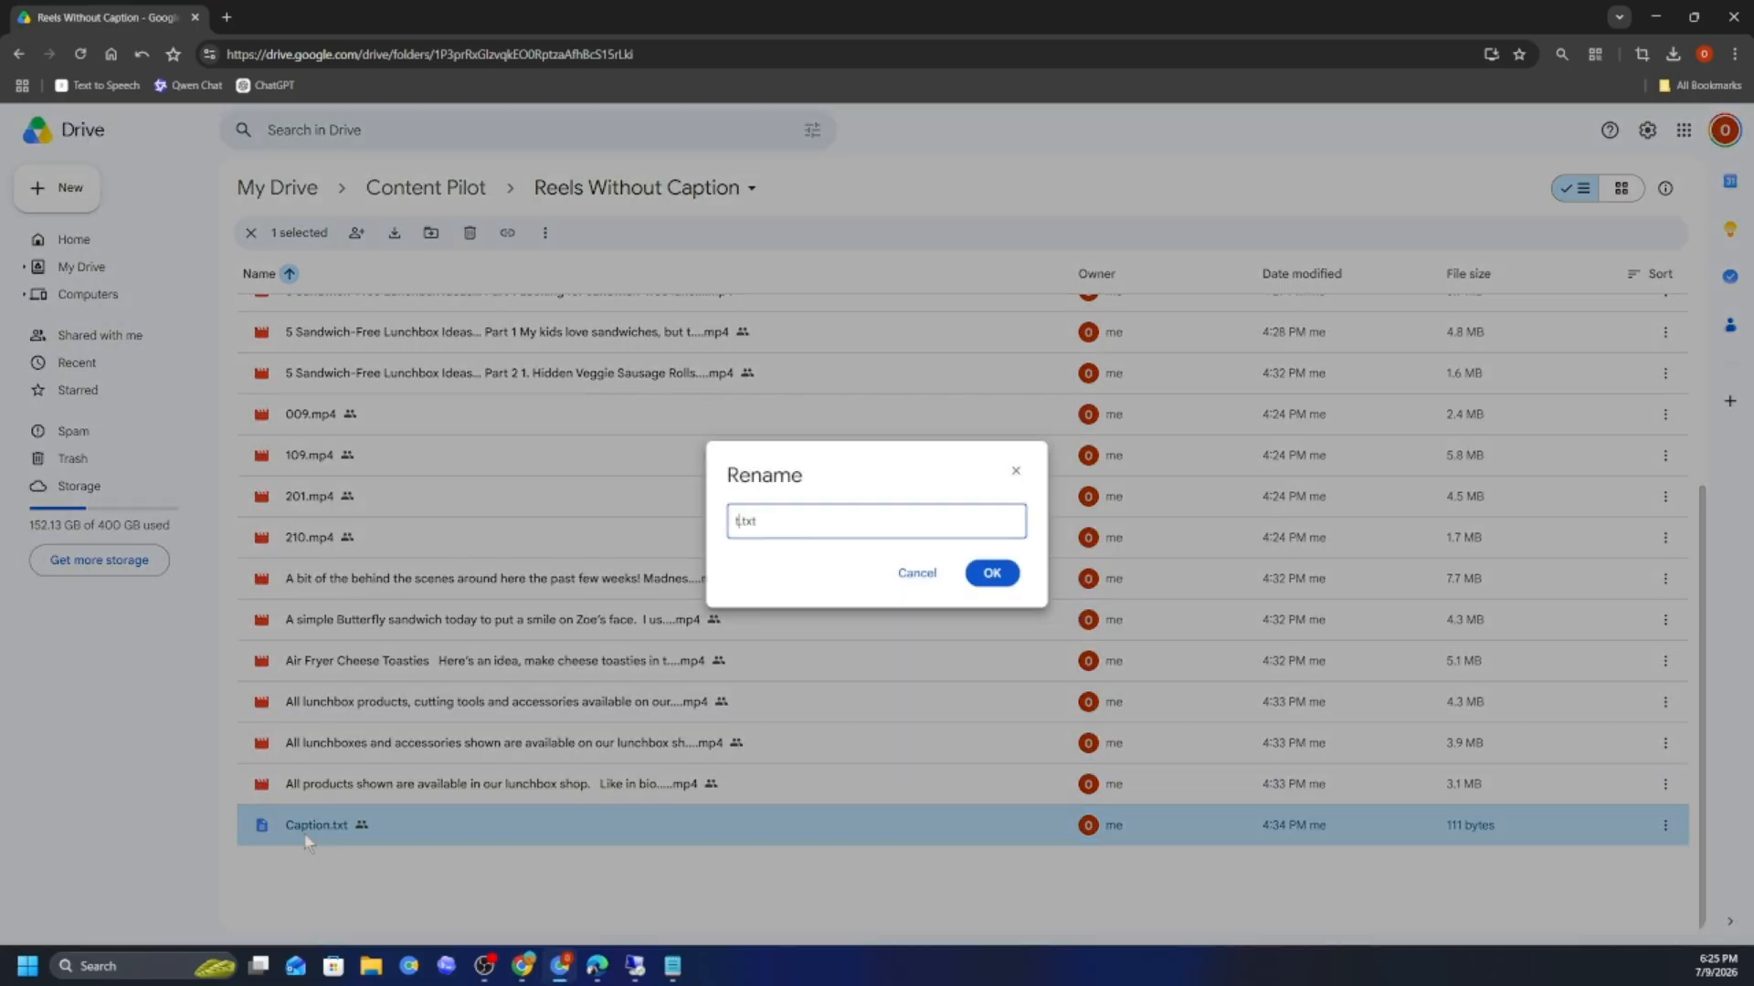
pyautogui.write('ext caption')
pyautogui.press('Return')
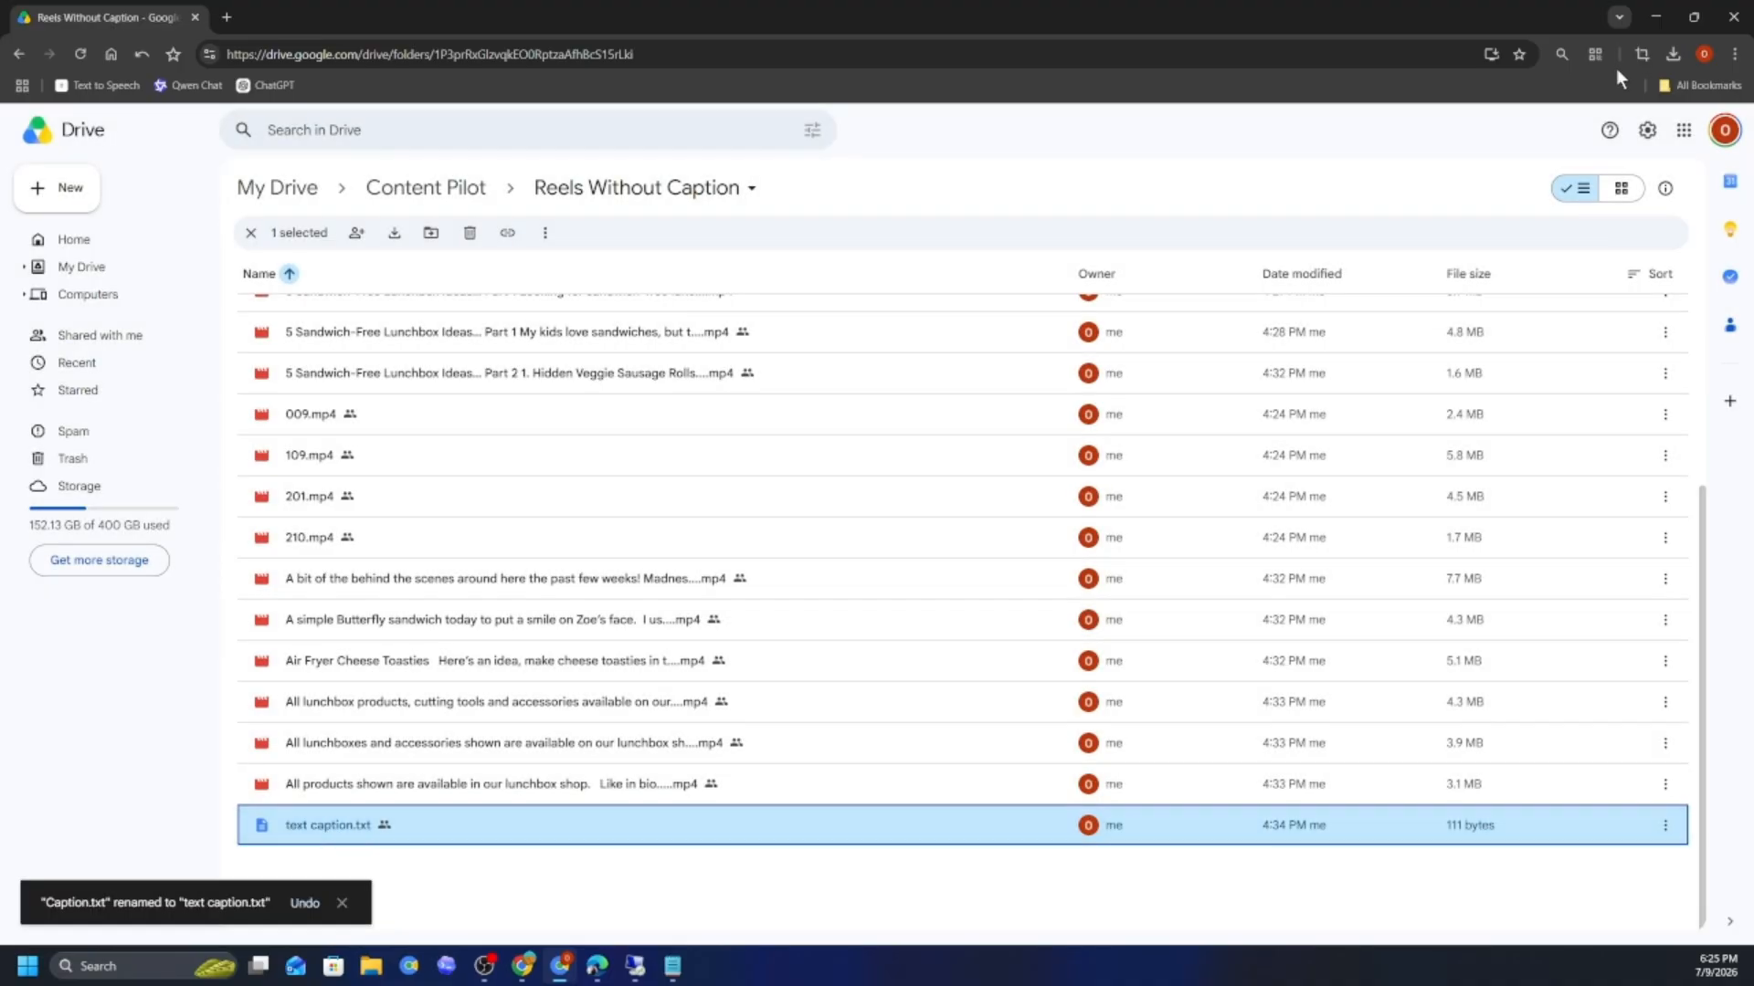
# - Return to ContentPilot Publisher and set the Page's content sequence to video,text and its daily times to 18:35,18.40
pyautogui.click(1655, 16)
pyautogui.click(608, 964)
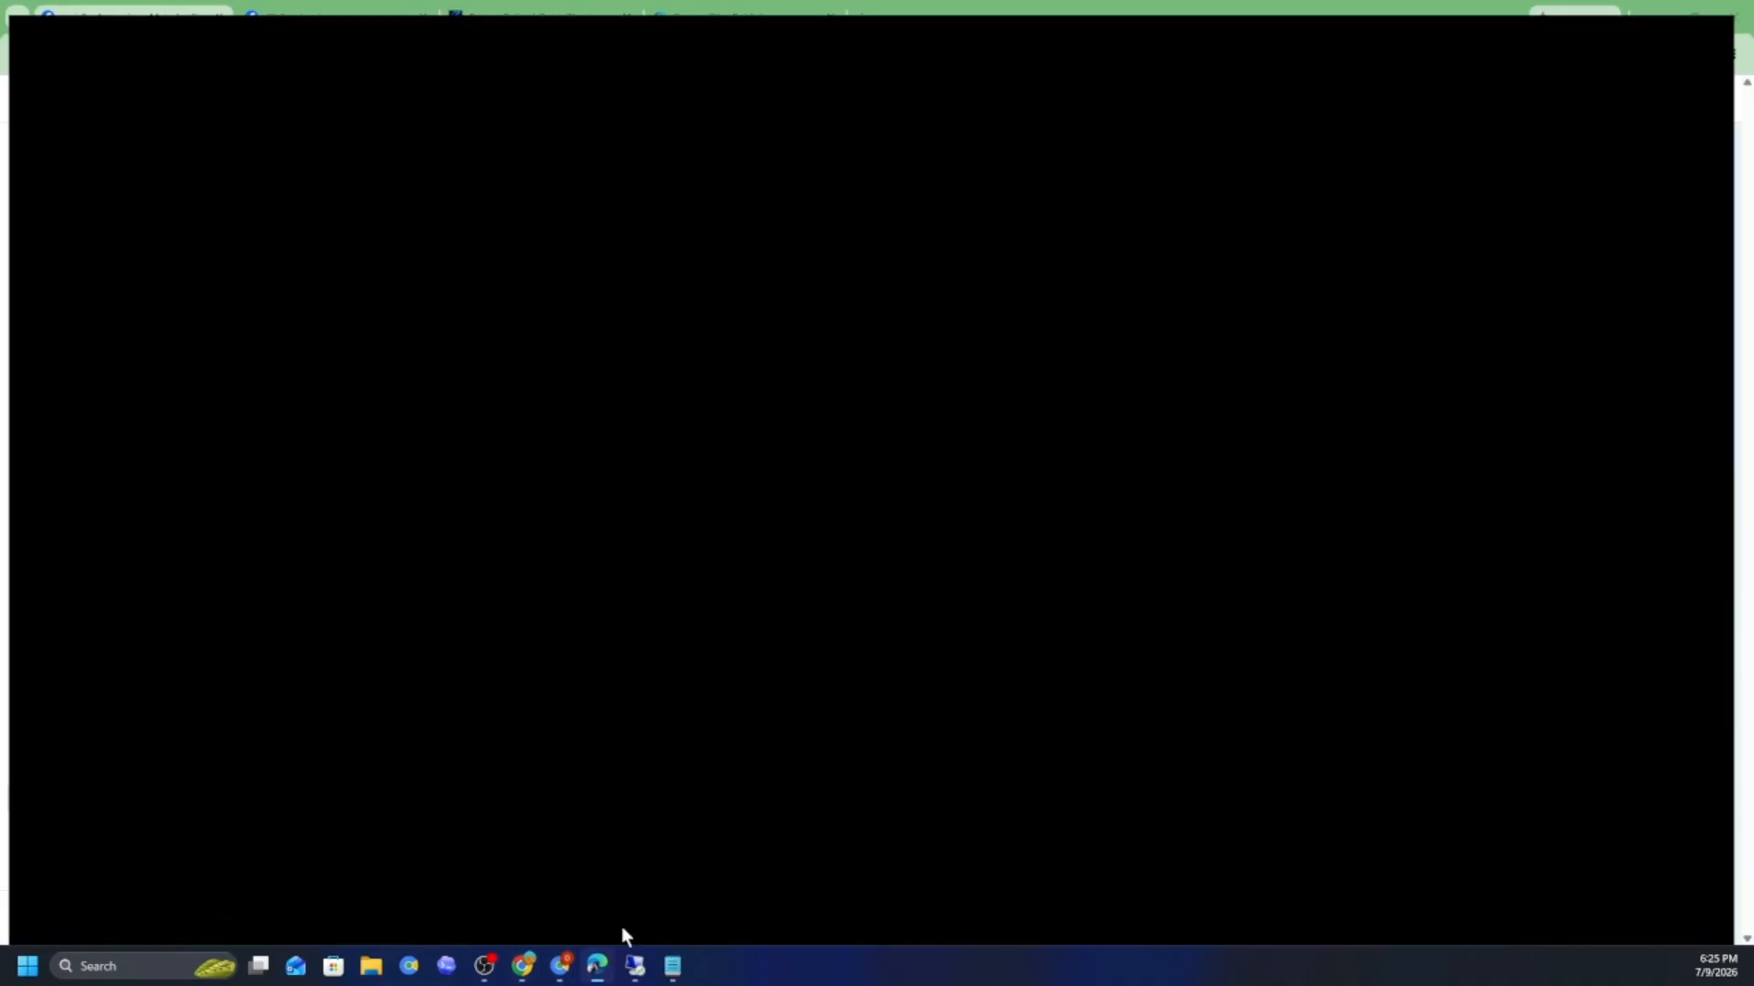
pyautogui.click(595, 263)
pyautogui.scroll(-1, 543, 584)
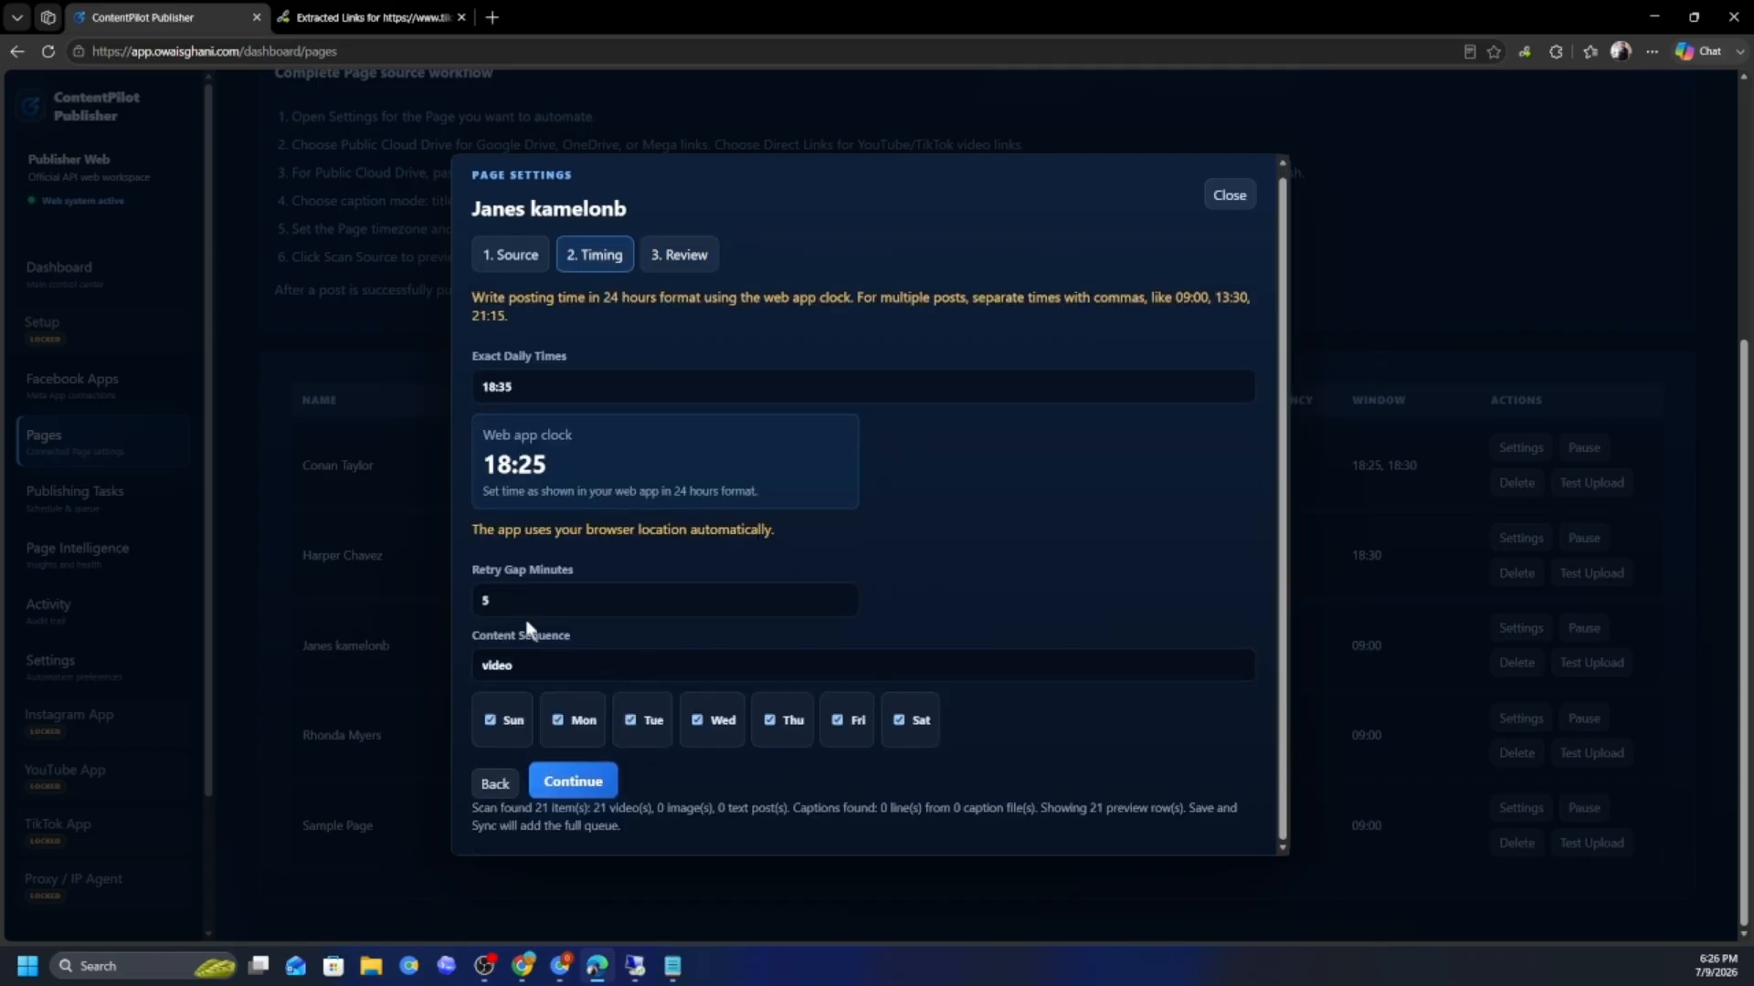
pyautogui.click(530, 659)
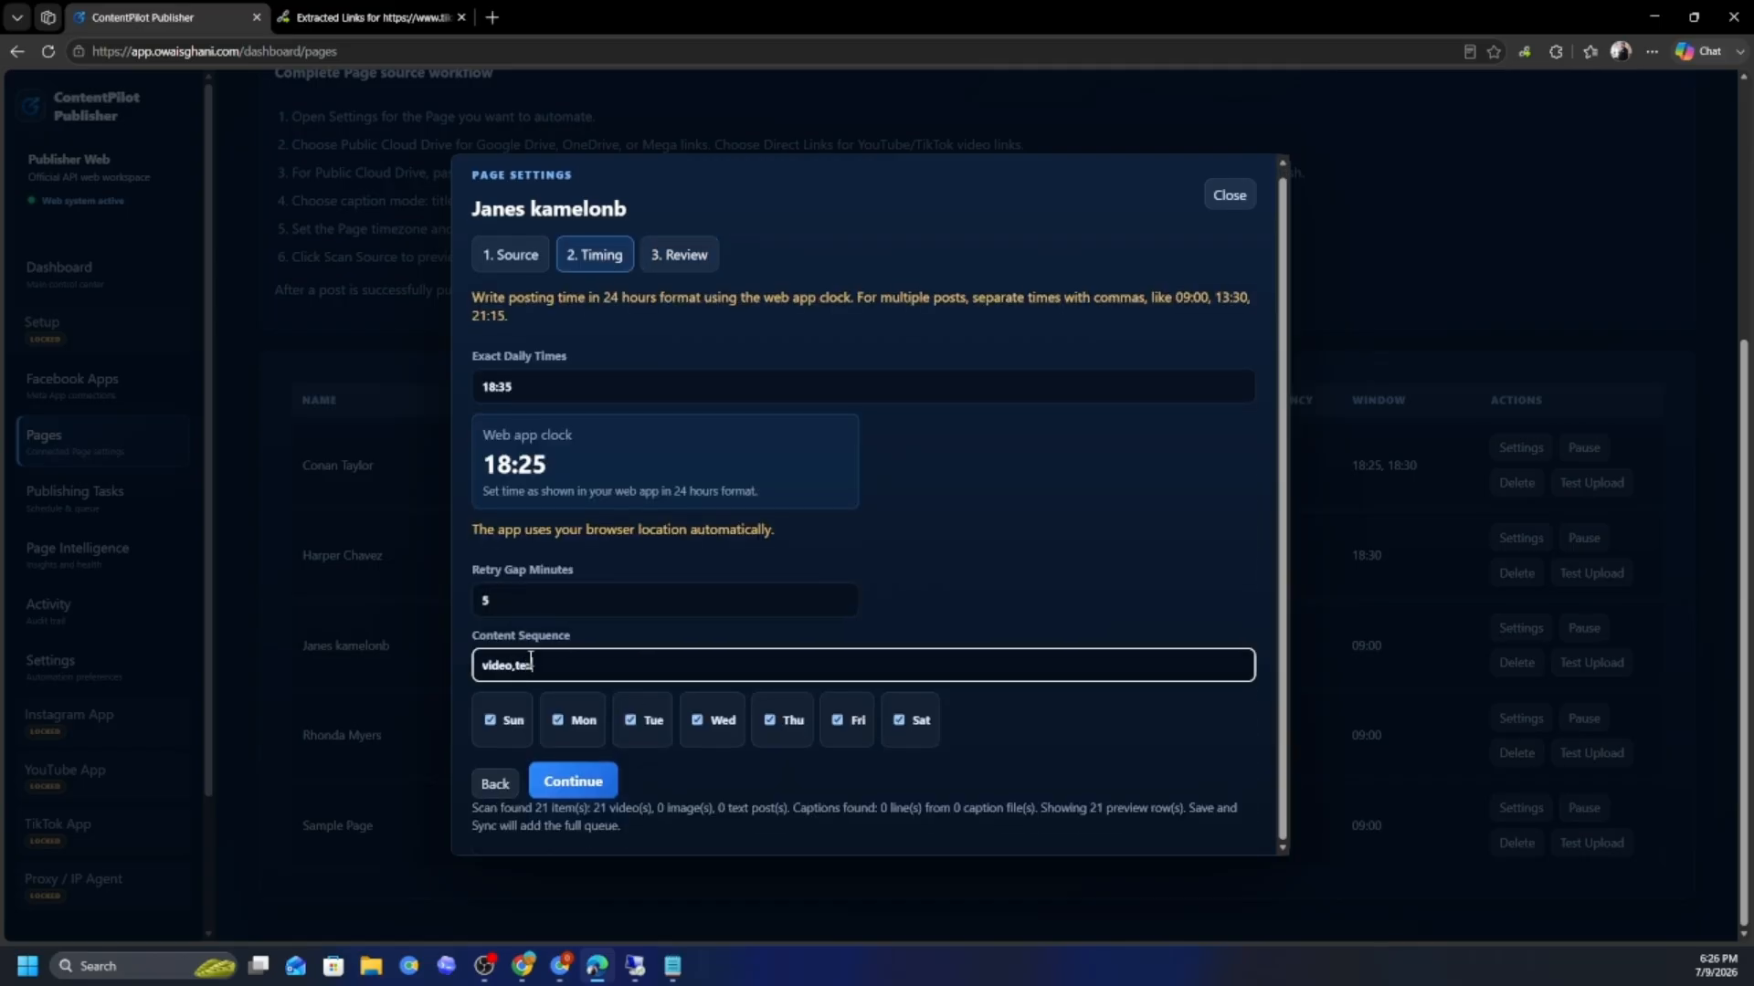
pyautogui.click(542, 386)
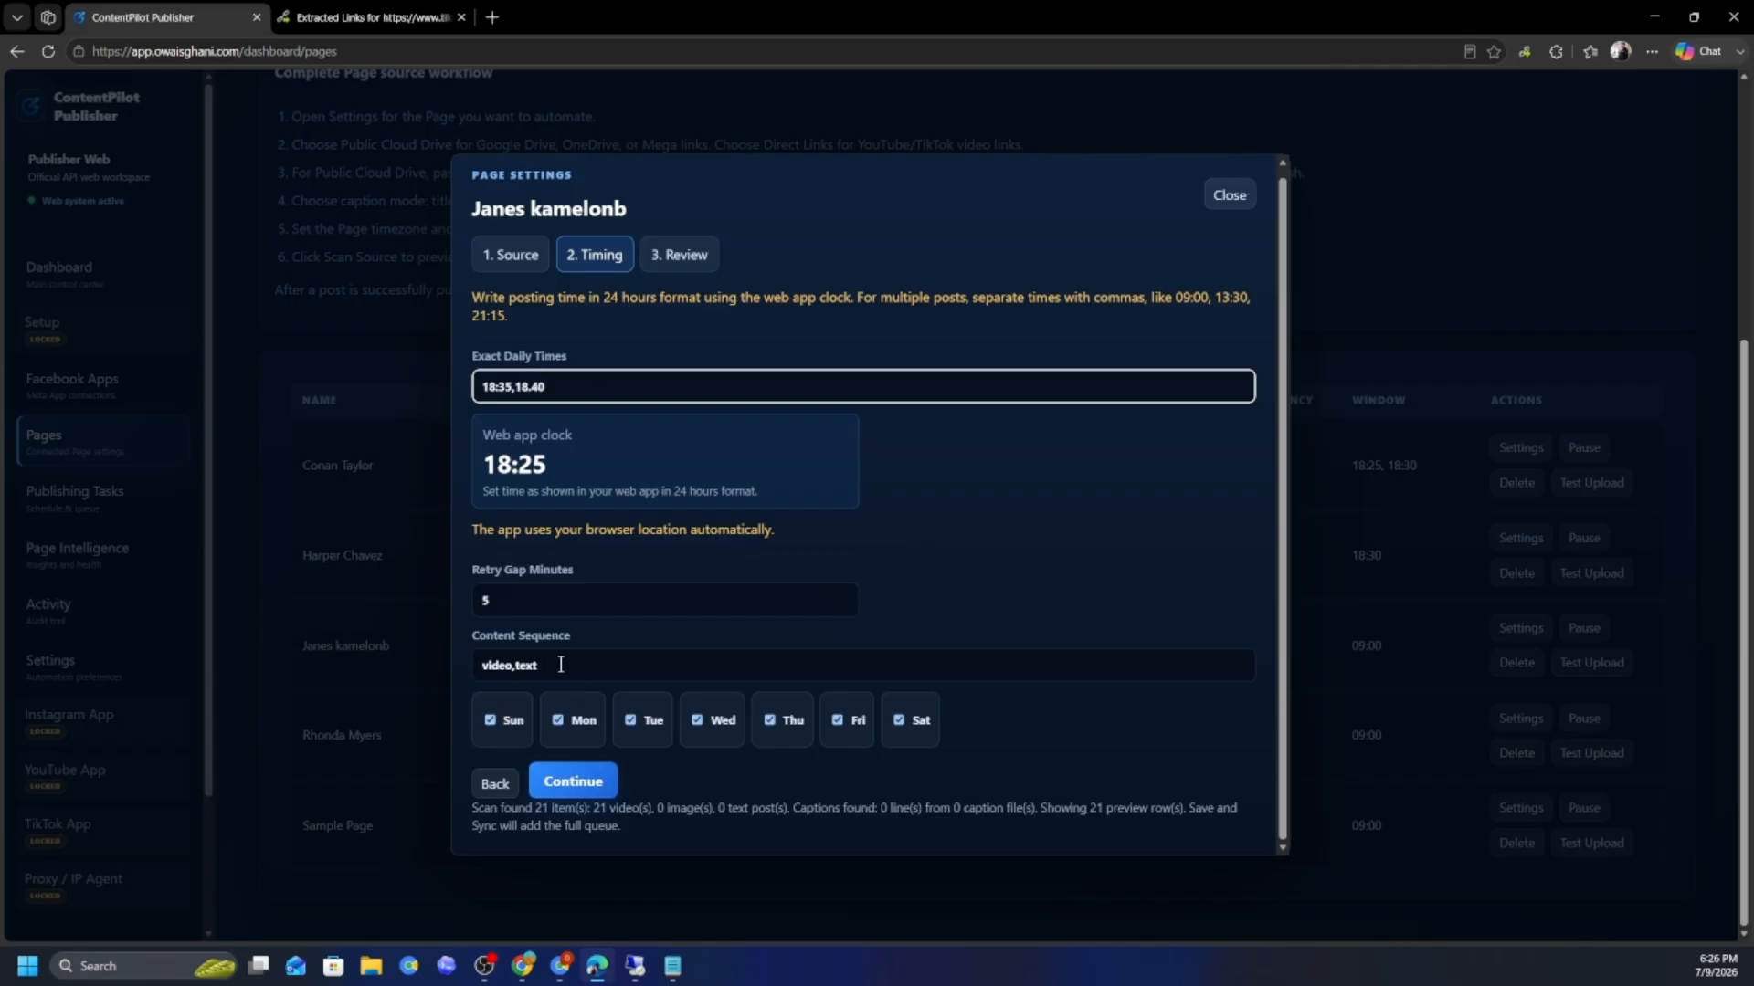
# - Continue to the review, rescan the source, and check how the text caption.txt lines are matched between the videos
pyautogui.click(564, 781)
pyautogui.scroll(-10, 680, 584)
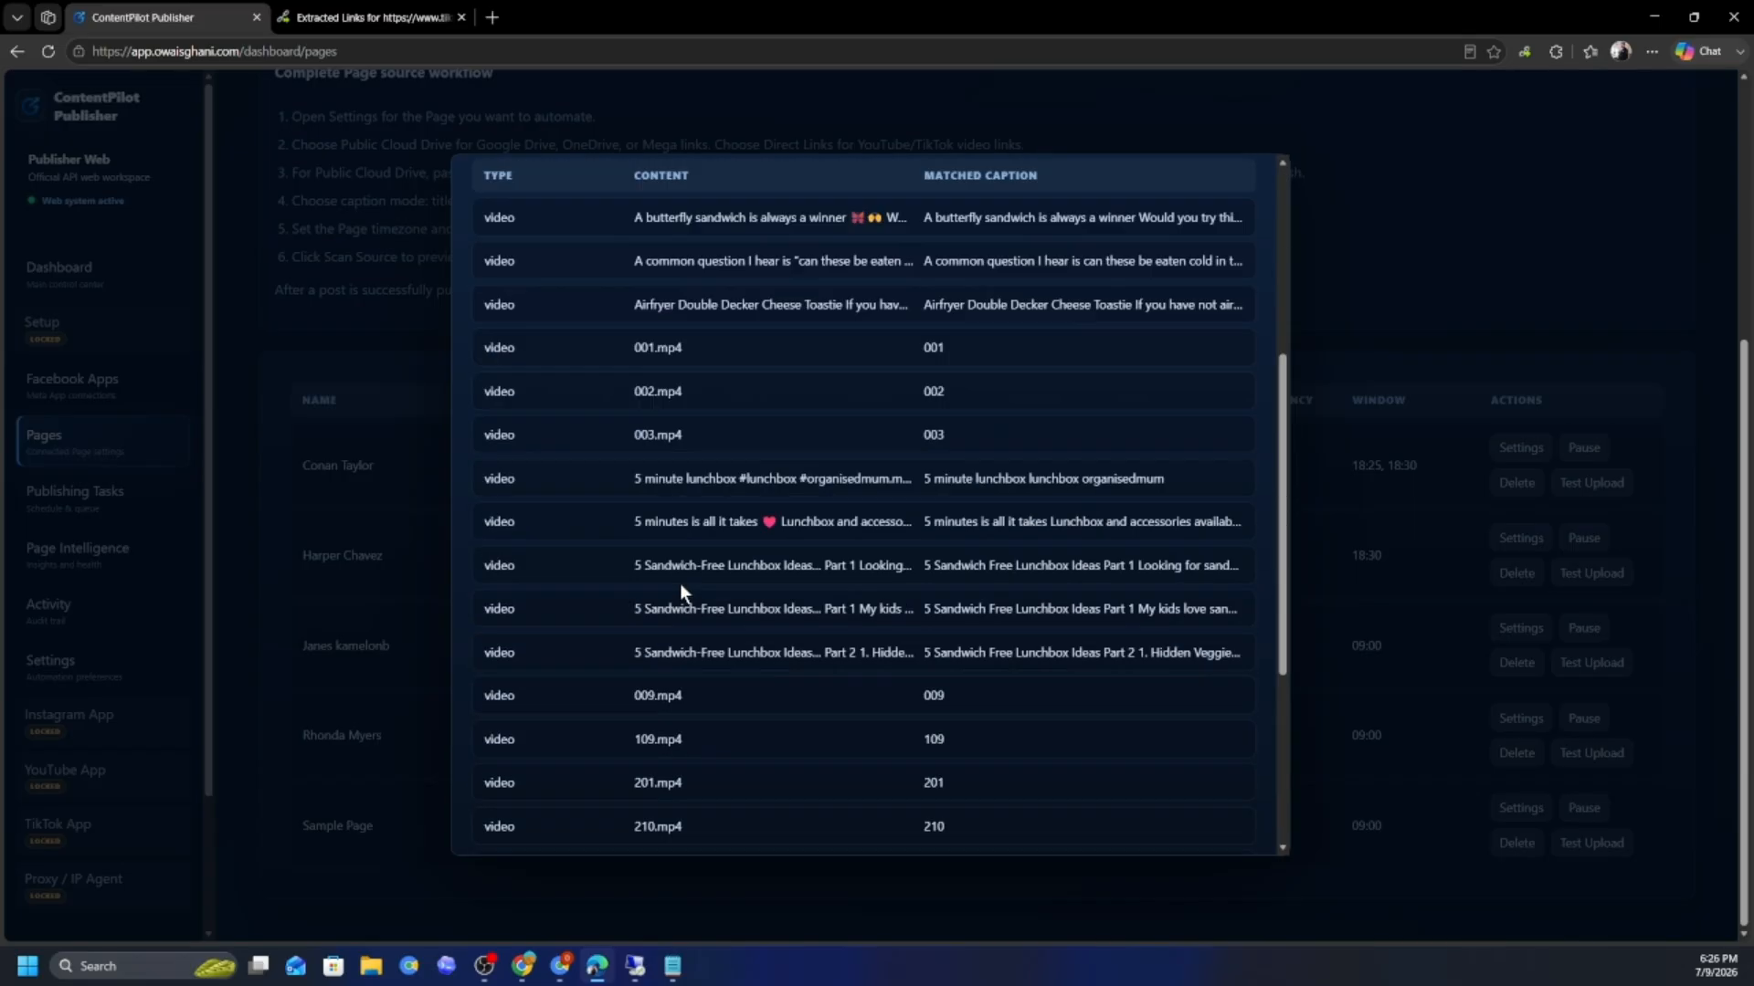
pyautogui.click(690, 781)
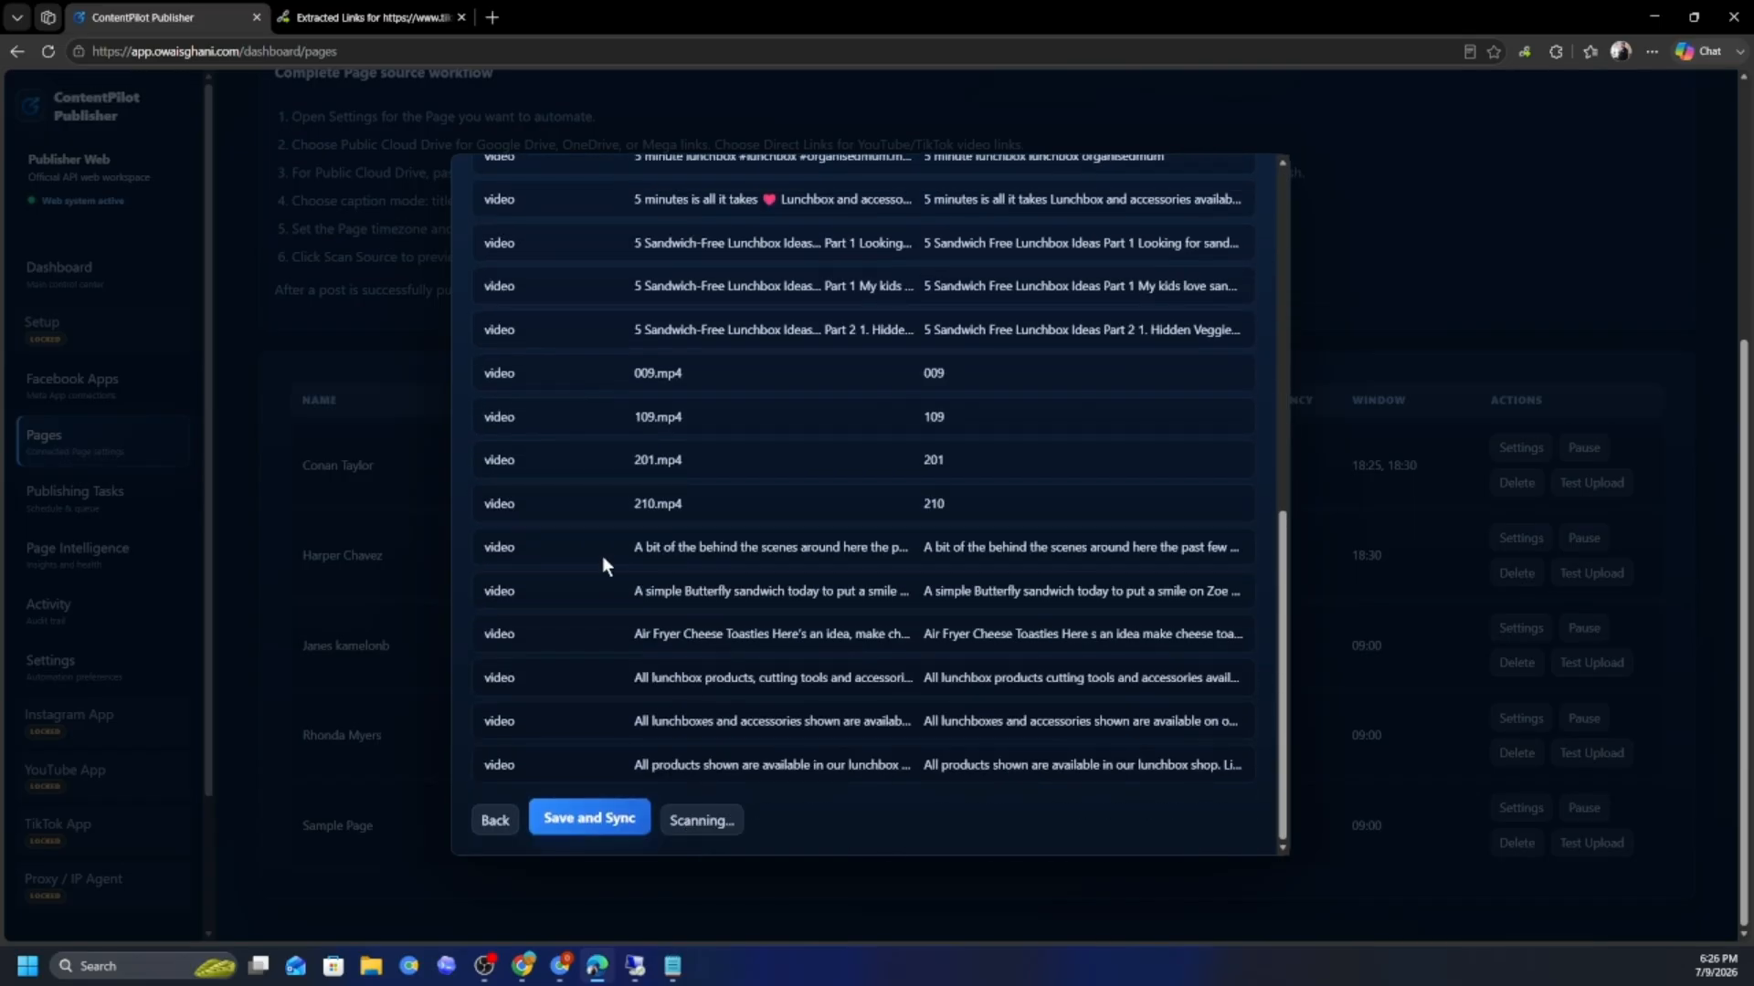
pyautogui.scroll(10, 601, 555)
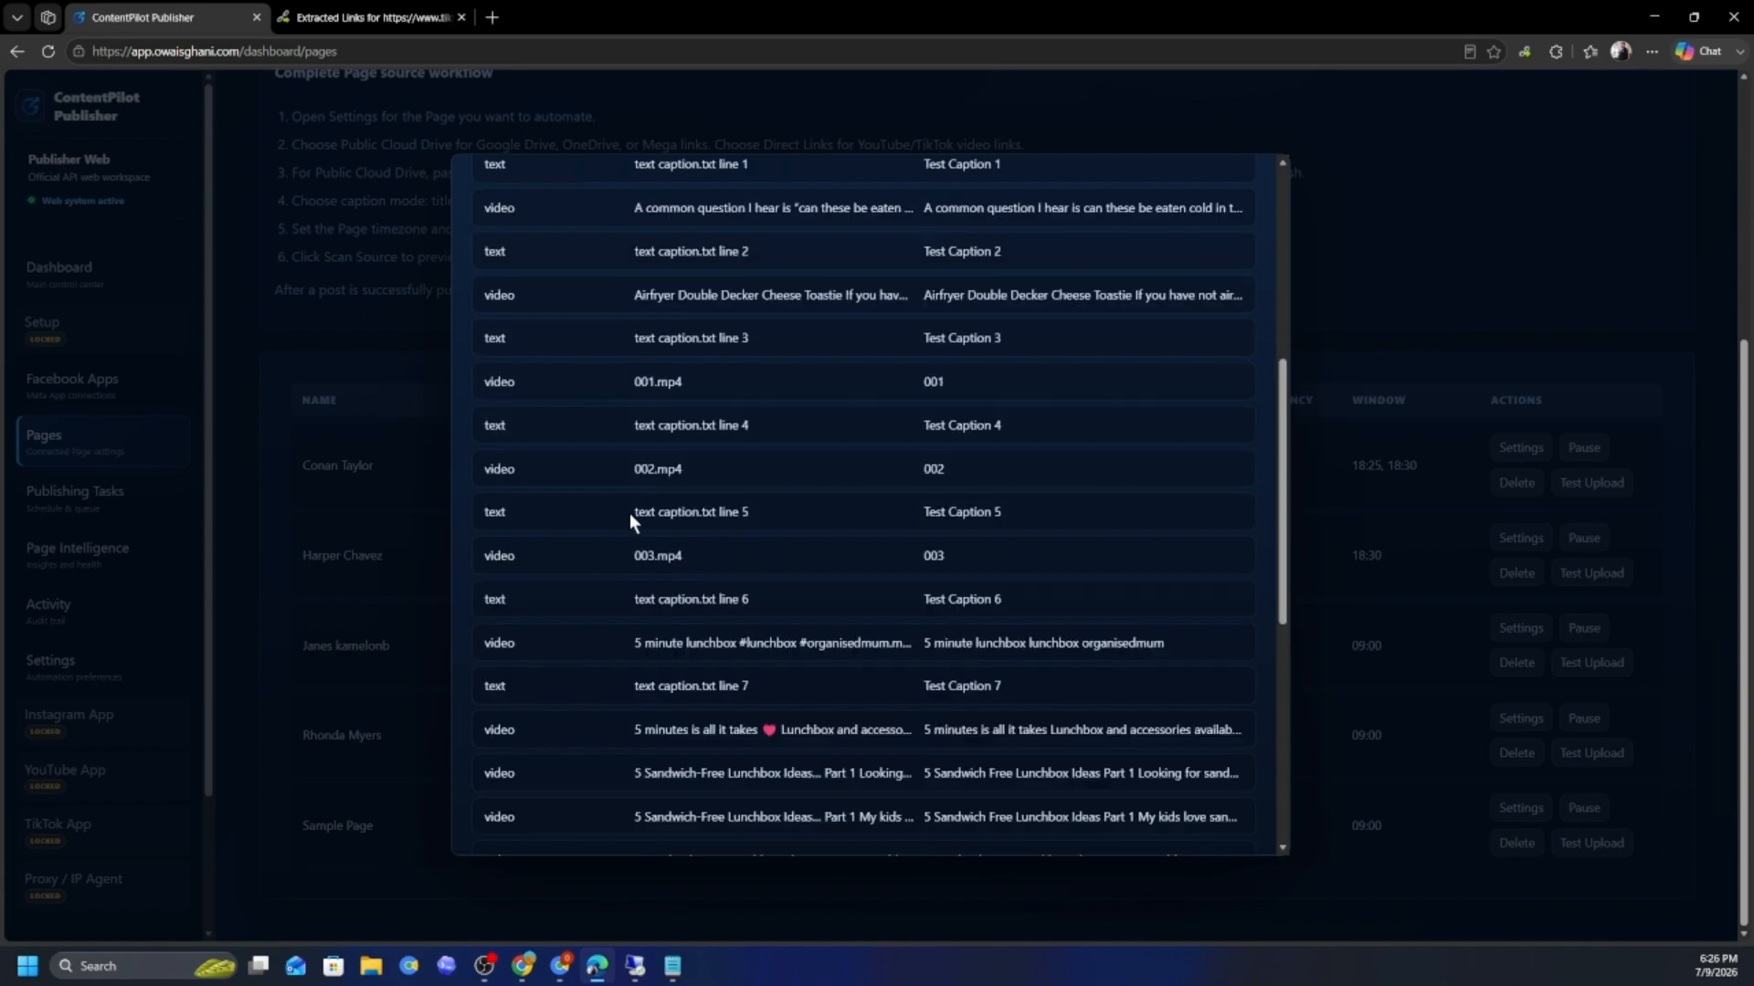
pyautogui.moveTo(637, 410); pyautogui.dragTo(848, 412)
pyautogui.tripleClick(648, 453)
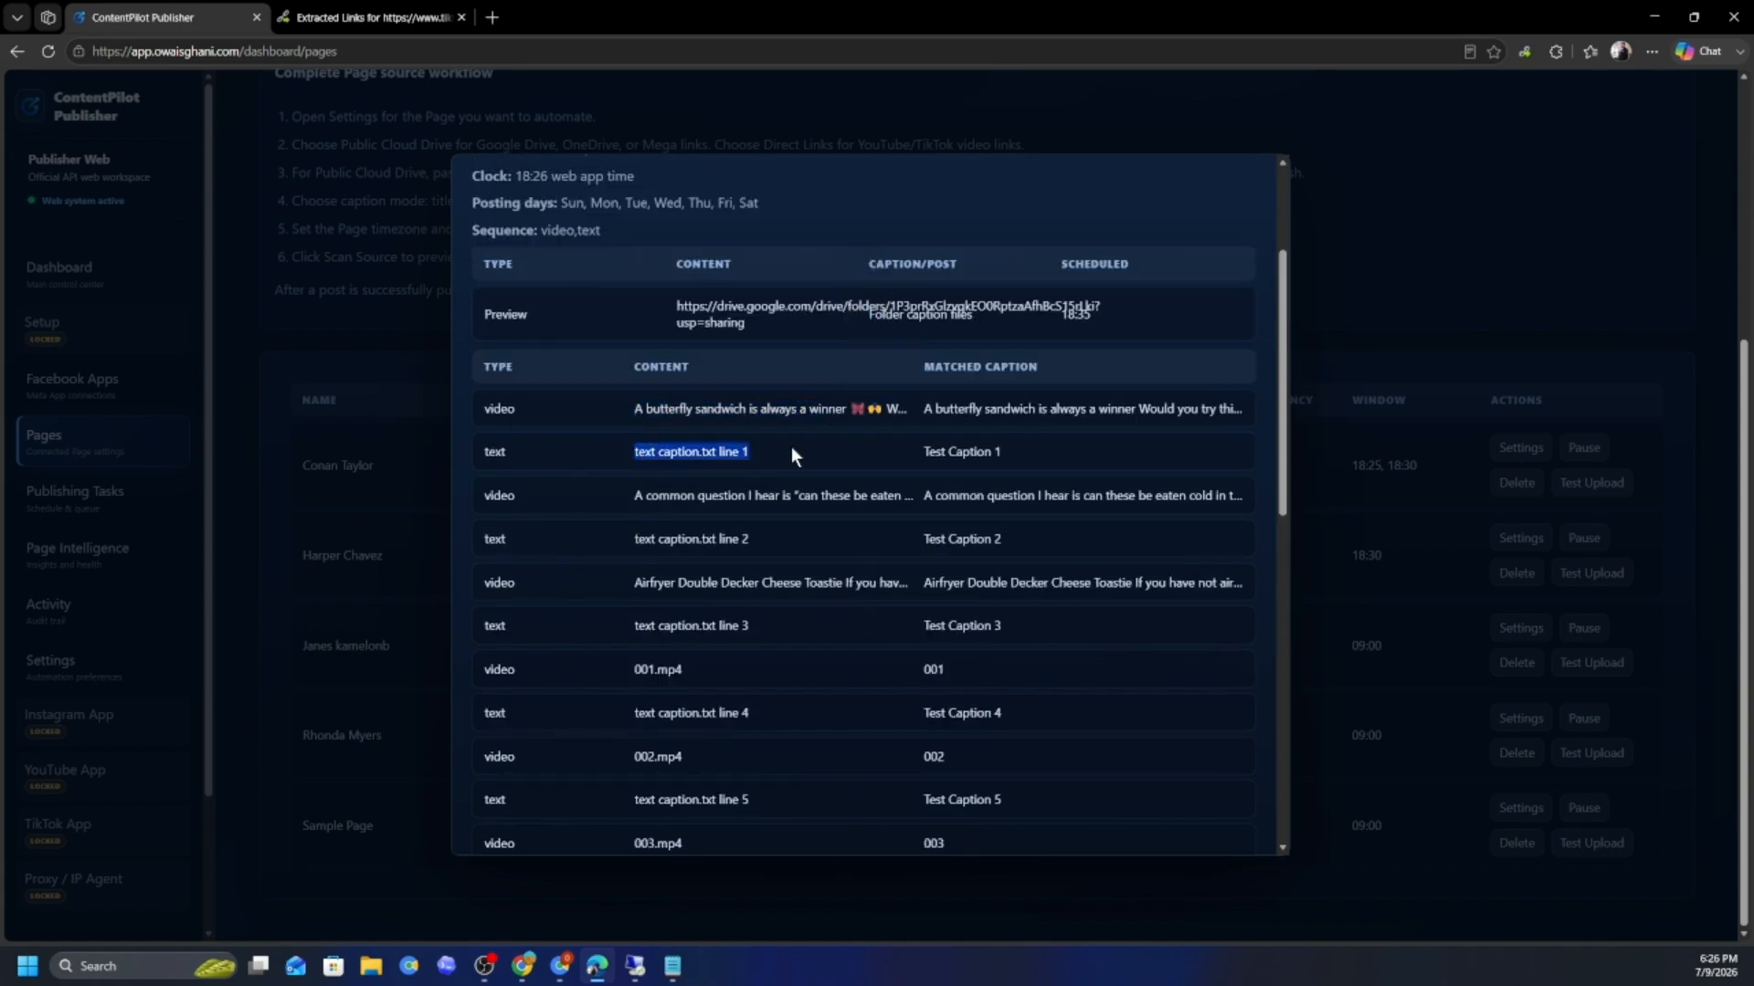
pyautogui.moveTo(923, 453); pyautogui.dragTo(1059, 454)
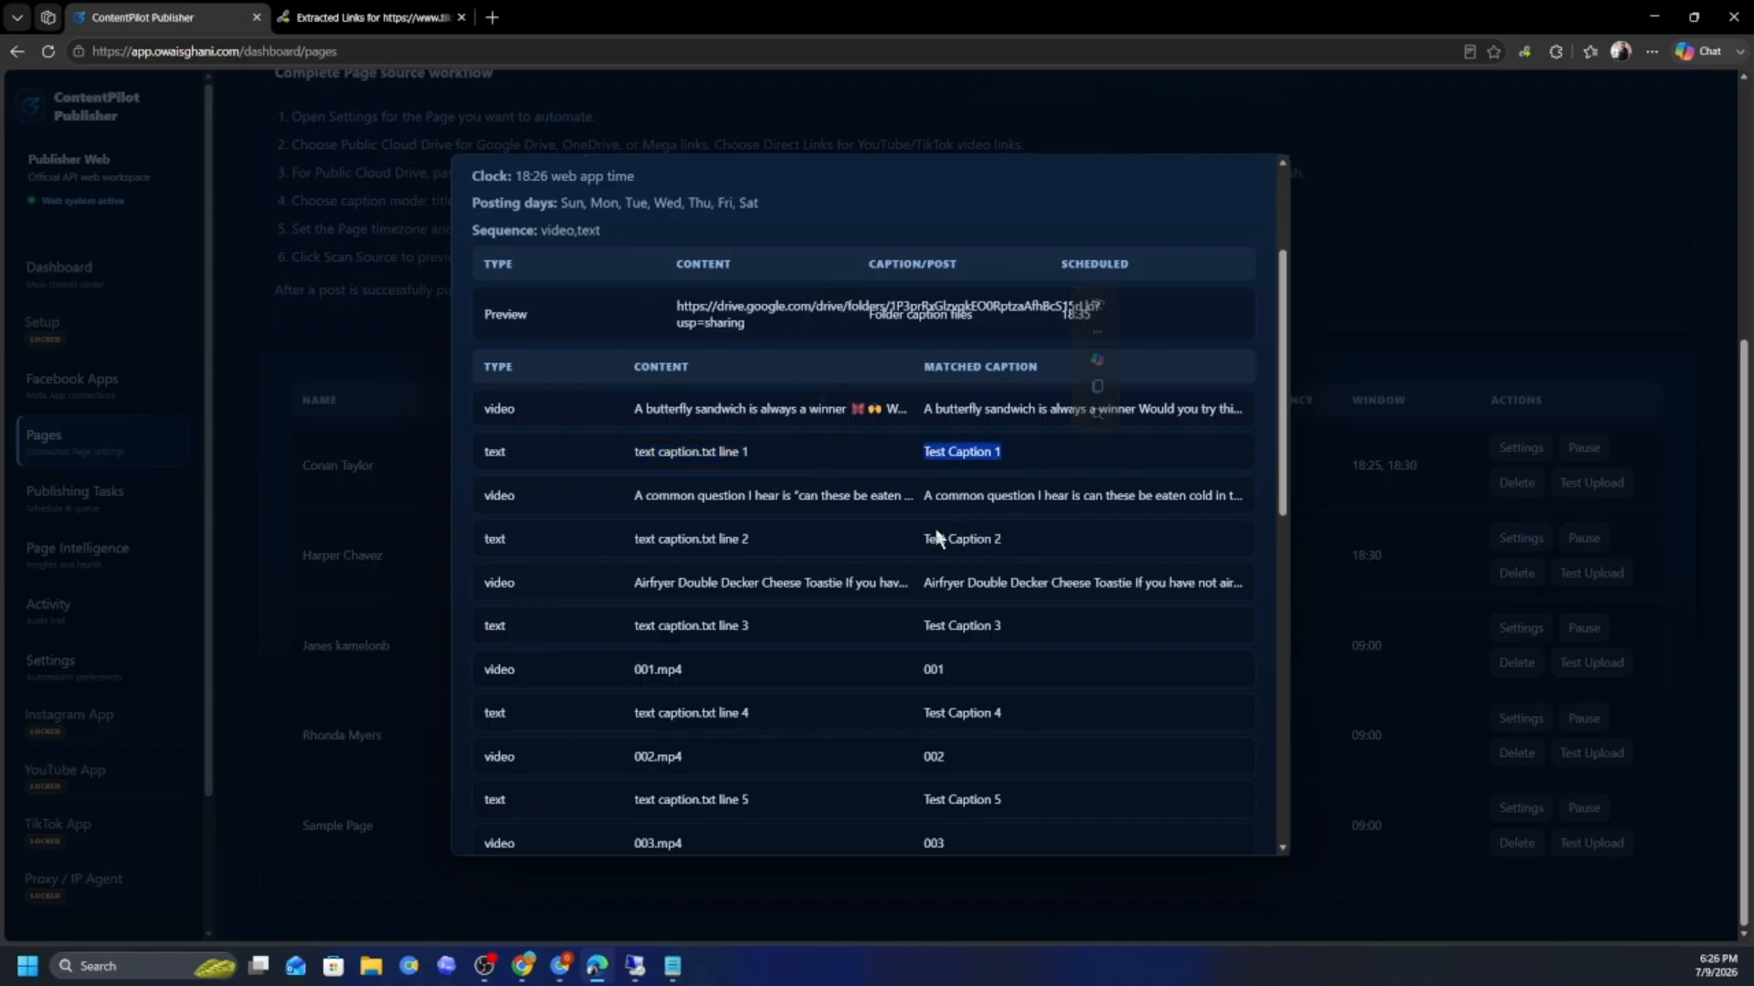
# - Check the Test Caption lines matched in the scan preview, and save and sync the Page's queue
pyautogui.tripleClick(968, 539)
pyautogui.tripleClick(1005, 627)
pyautogui.tripleClick(973, 715)
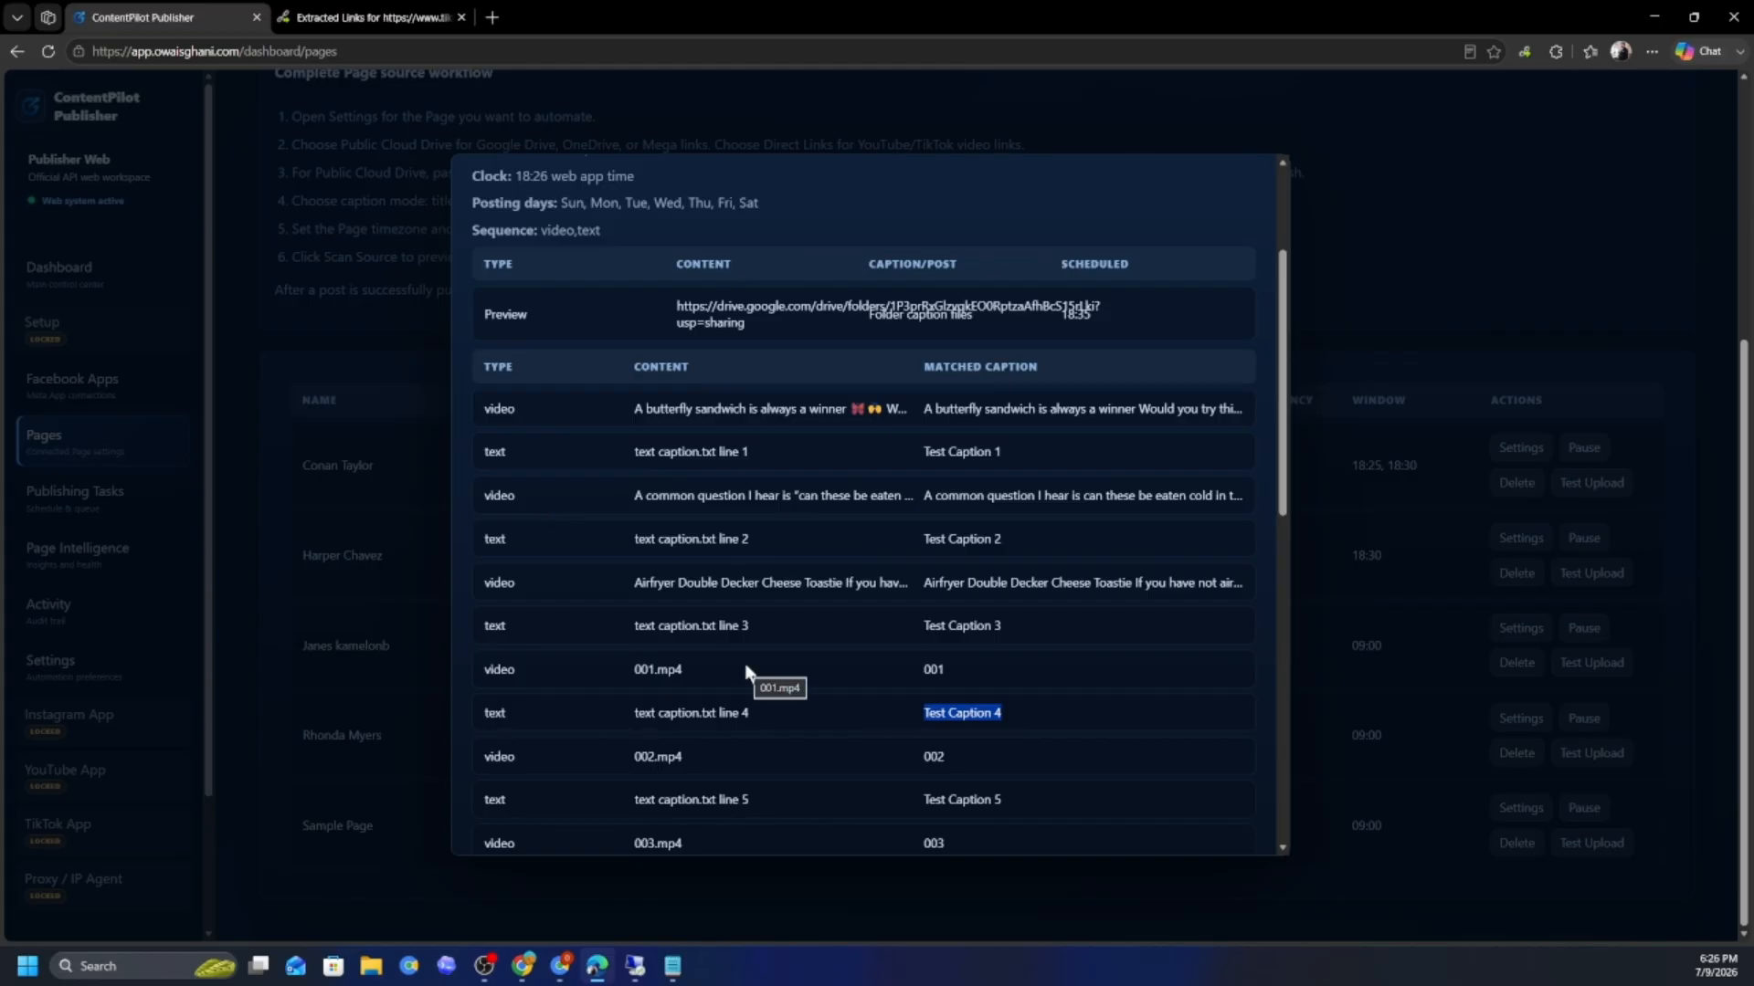
pyautogui.scroll(-10, 744, 672)
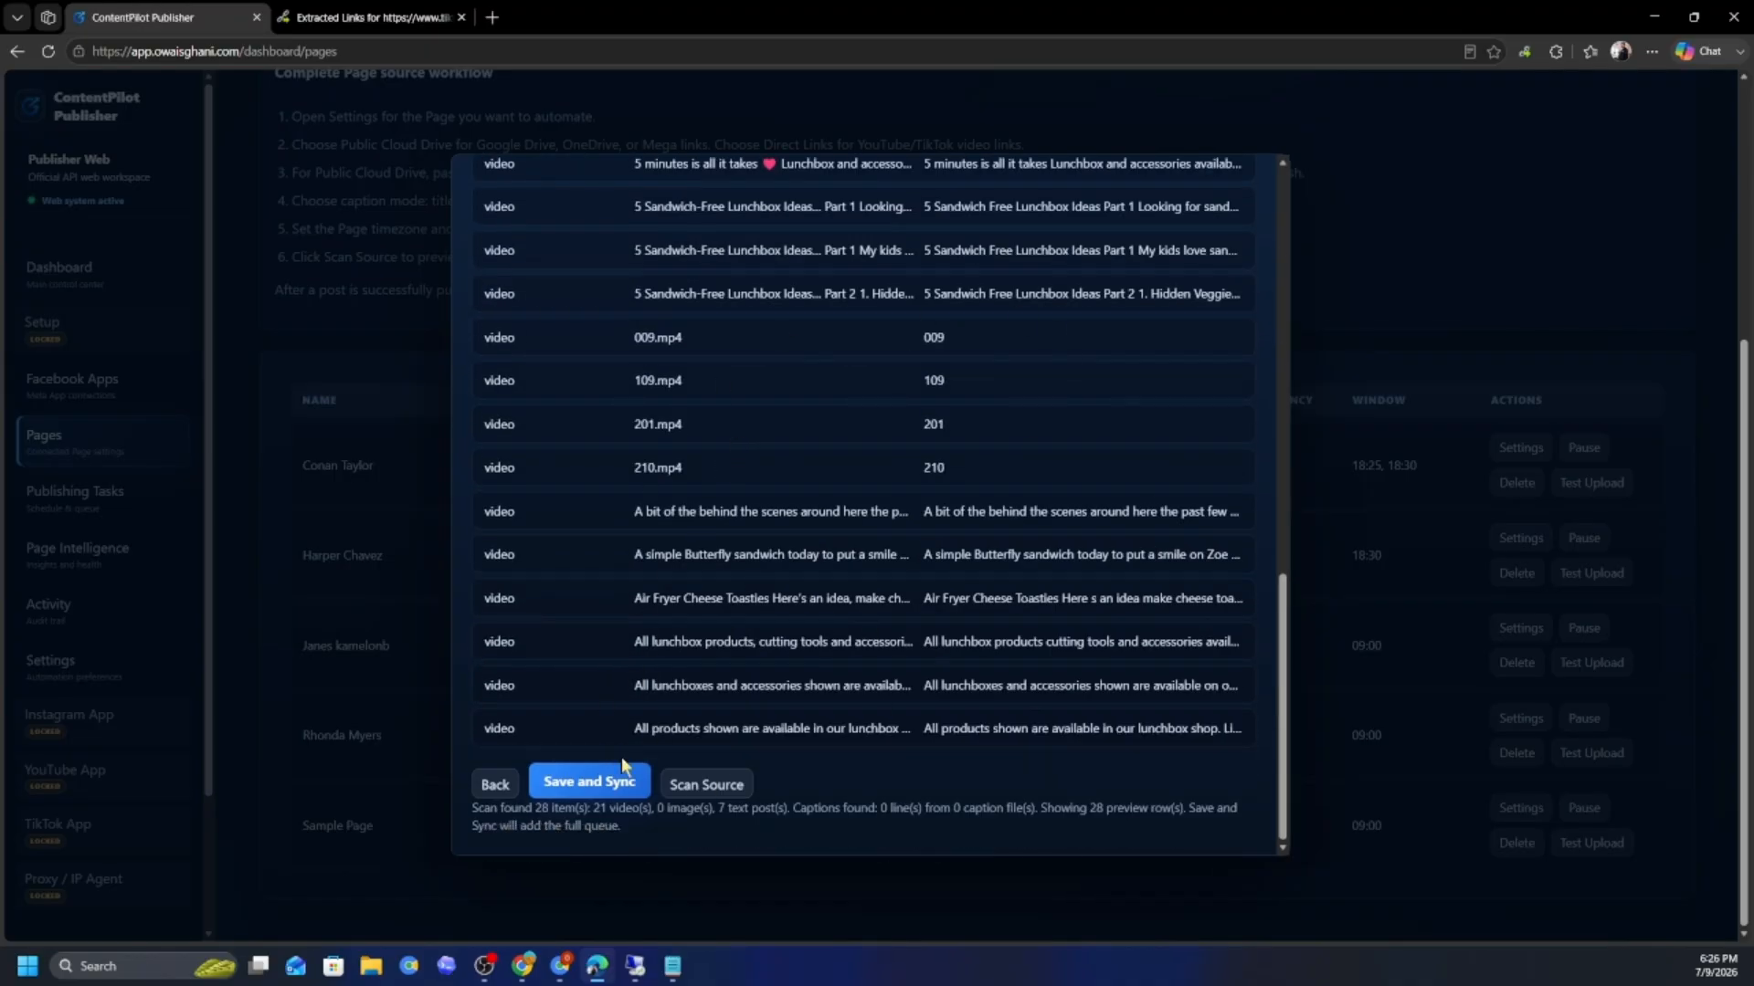
pyautogui.click(628, 786)
pyautogui.moveTo(592, 816); pyautogui.dragTo(775, 814)
pyautogui.click(579, 781)
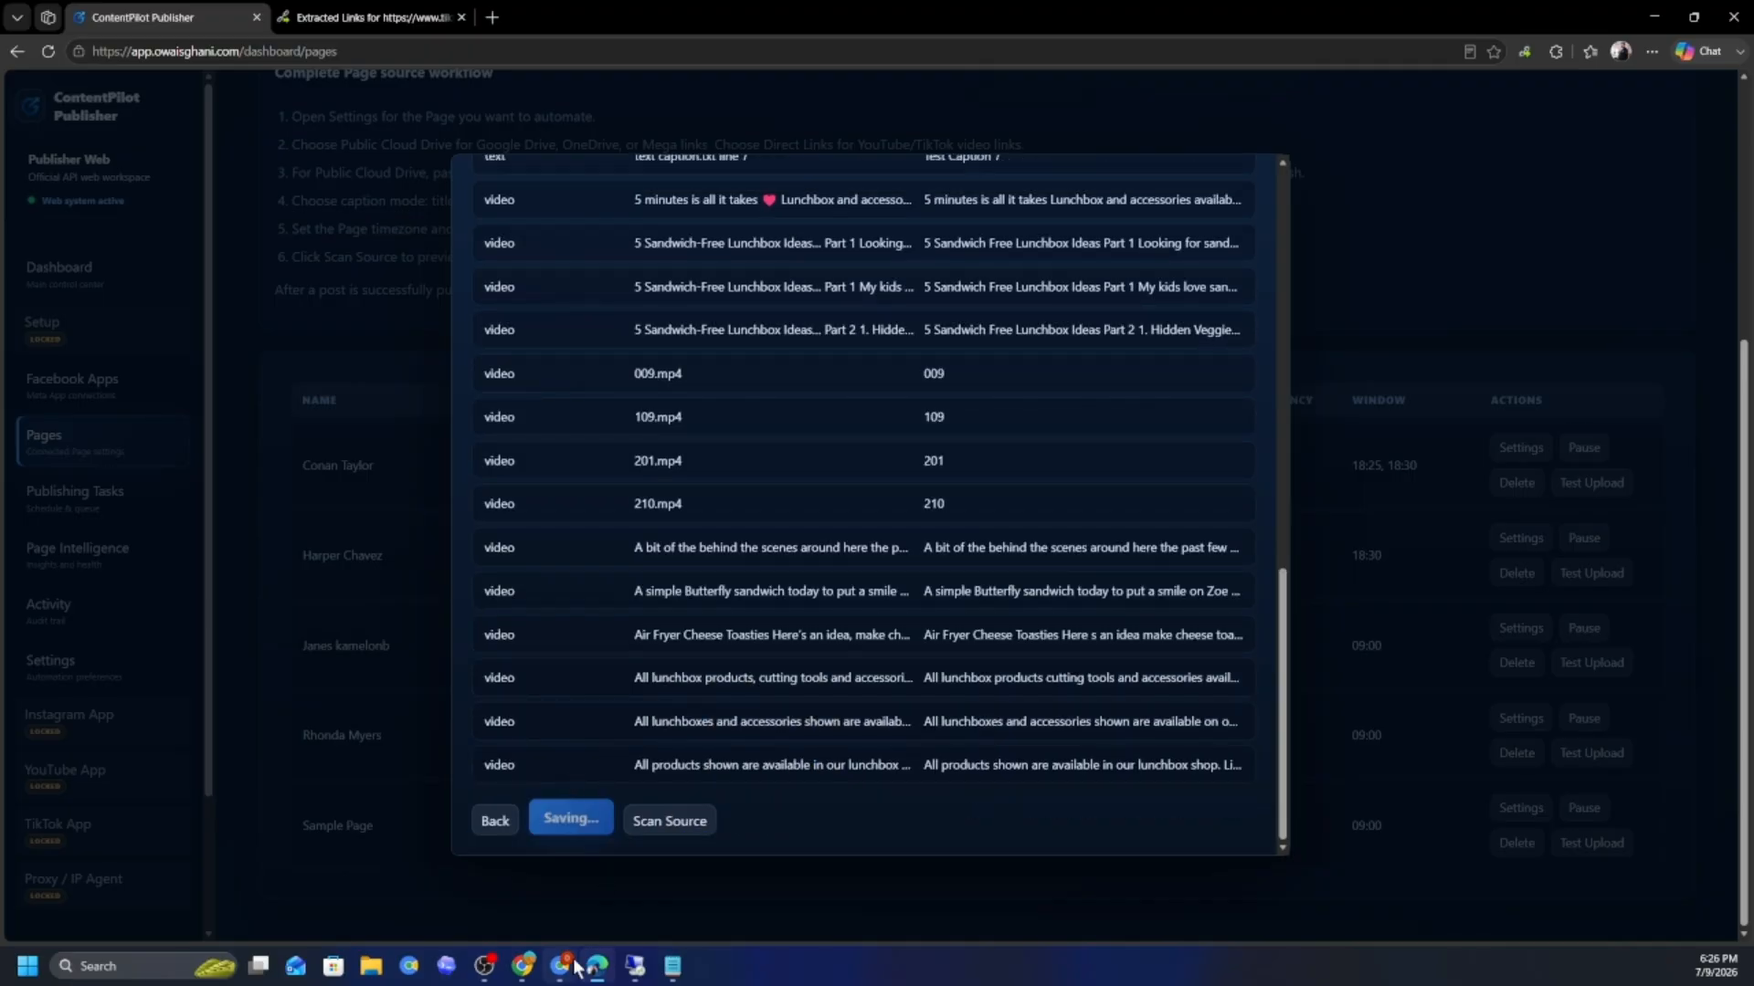
# - Switch to Google Drive, look through the Reels With Caption folder, and copy its sharing link
pyautogui.click(574, 966)
pyautogui.click(469, 193)
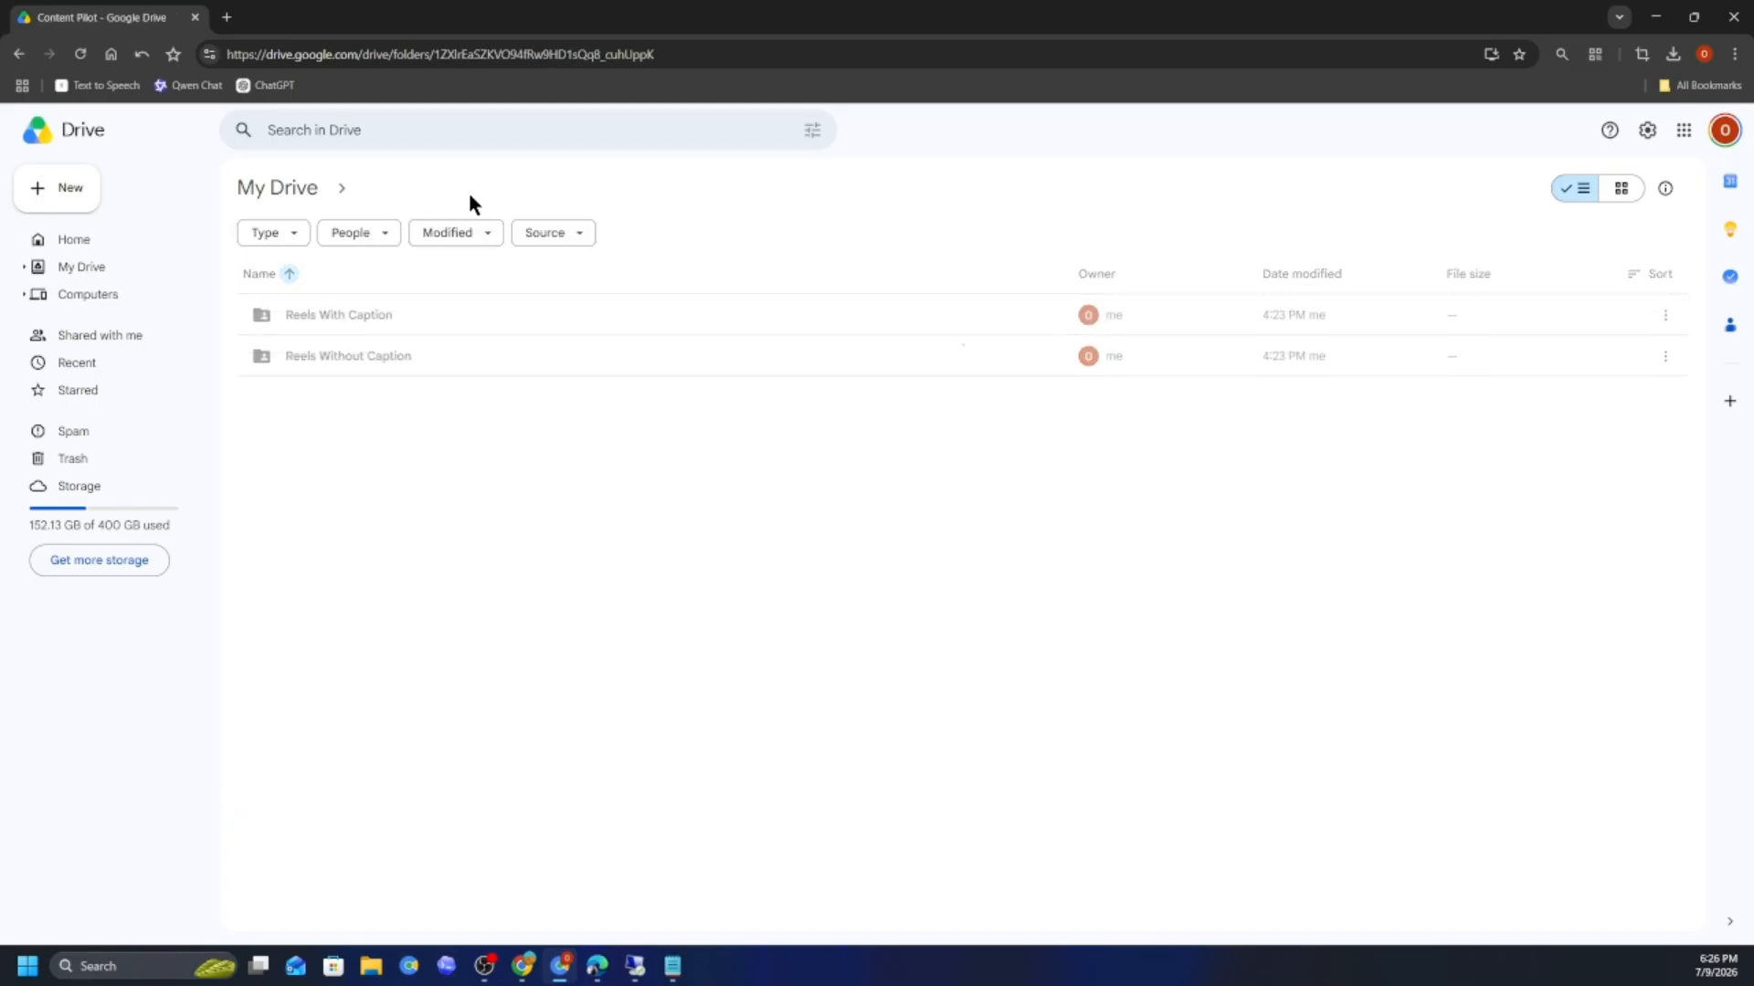
pyautogui.doubleClick(356, 316)
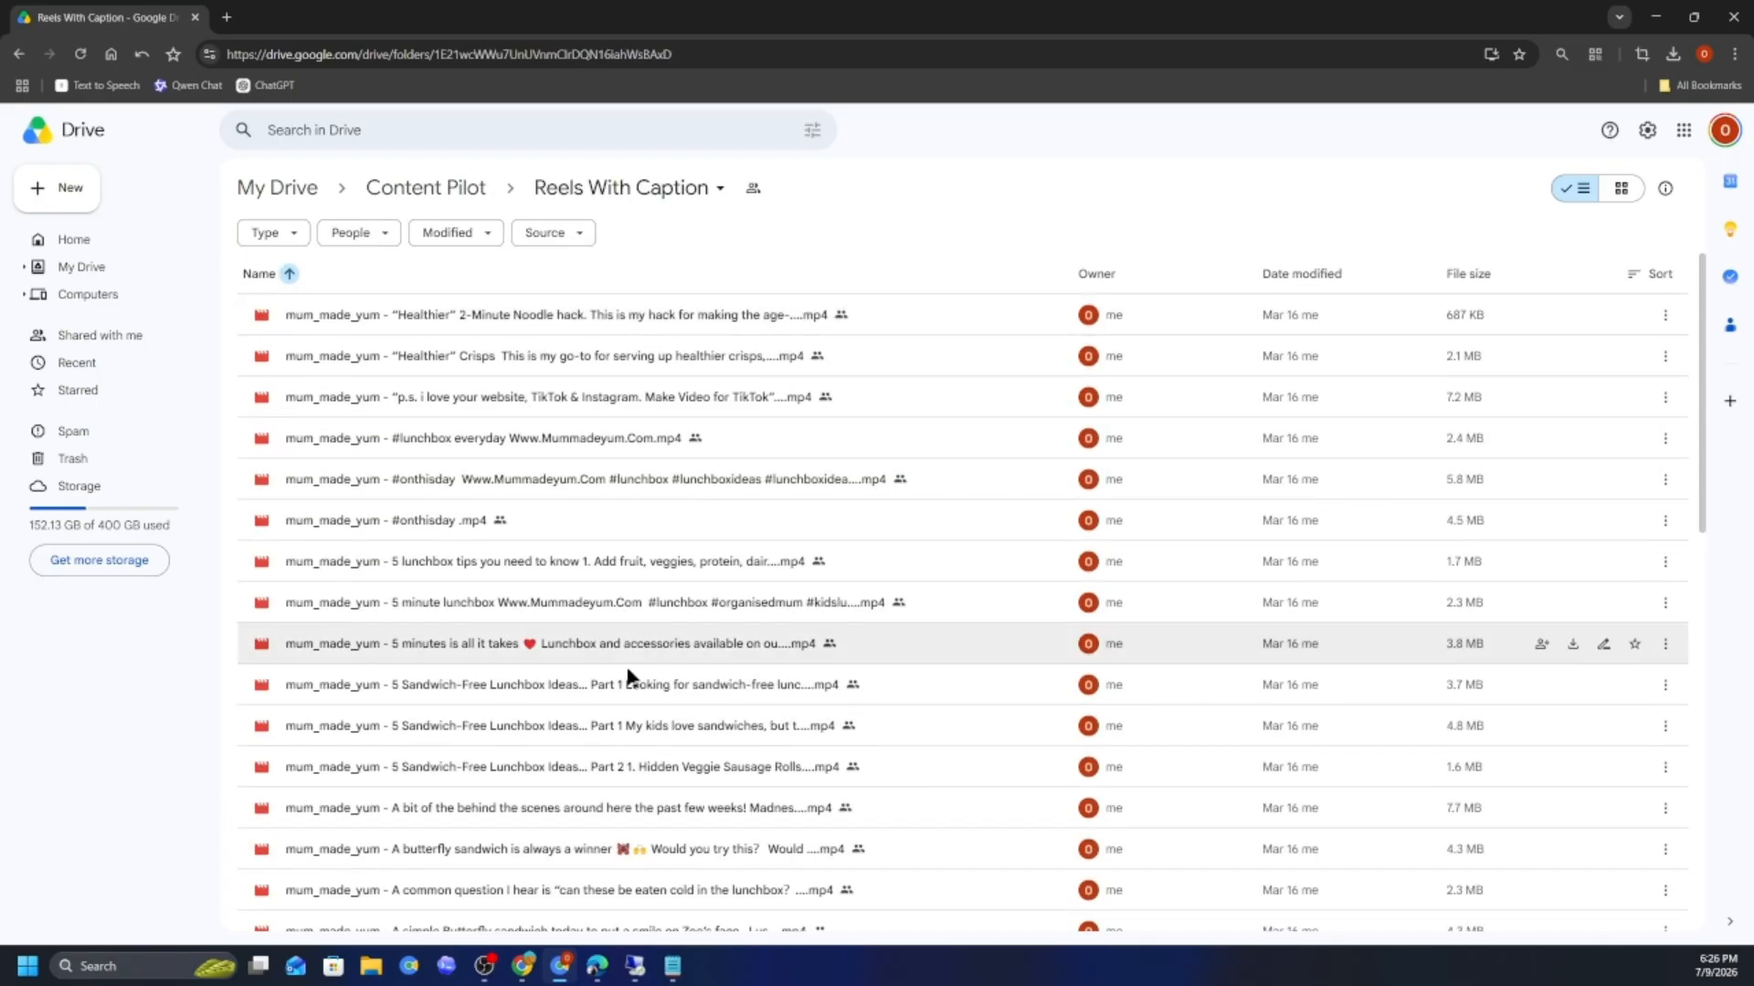
pyautogui.scroll(-10, 629, 676)
pyautogui.click(414, 188)
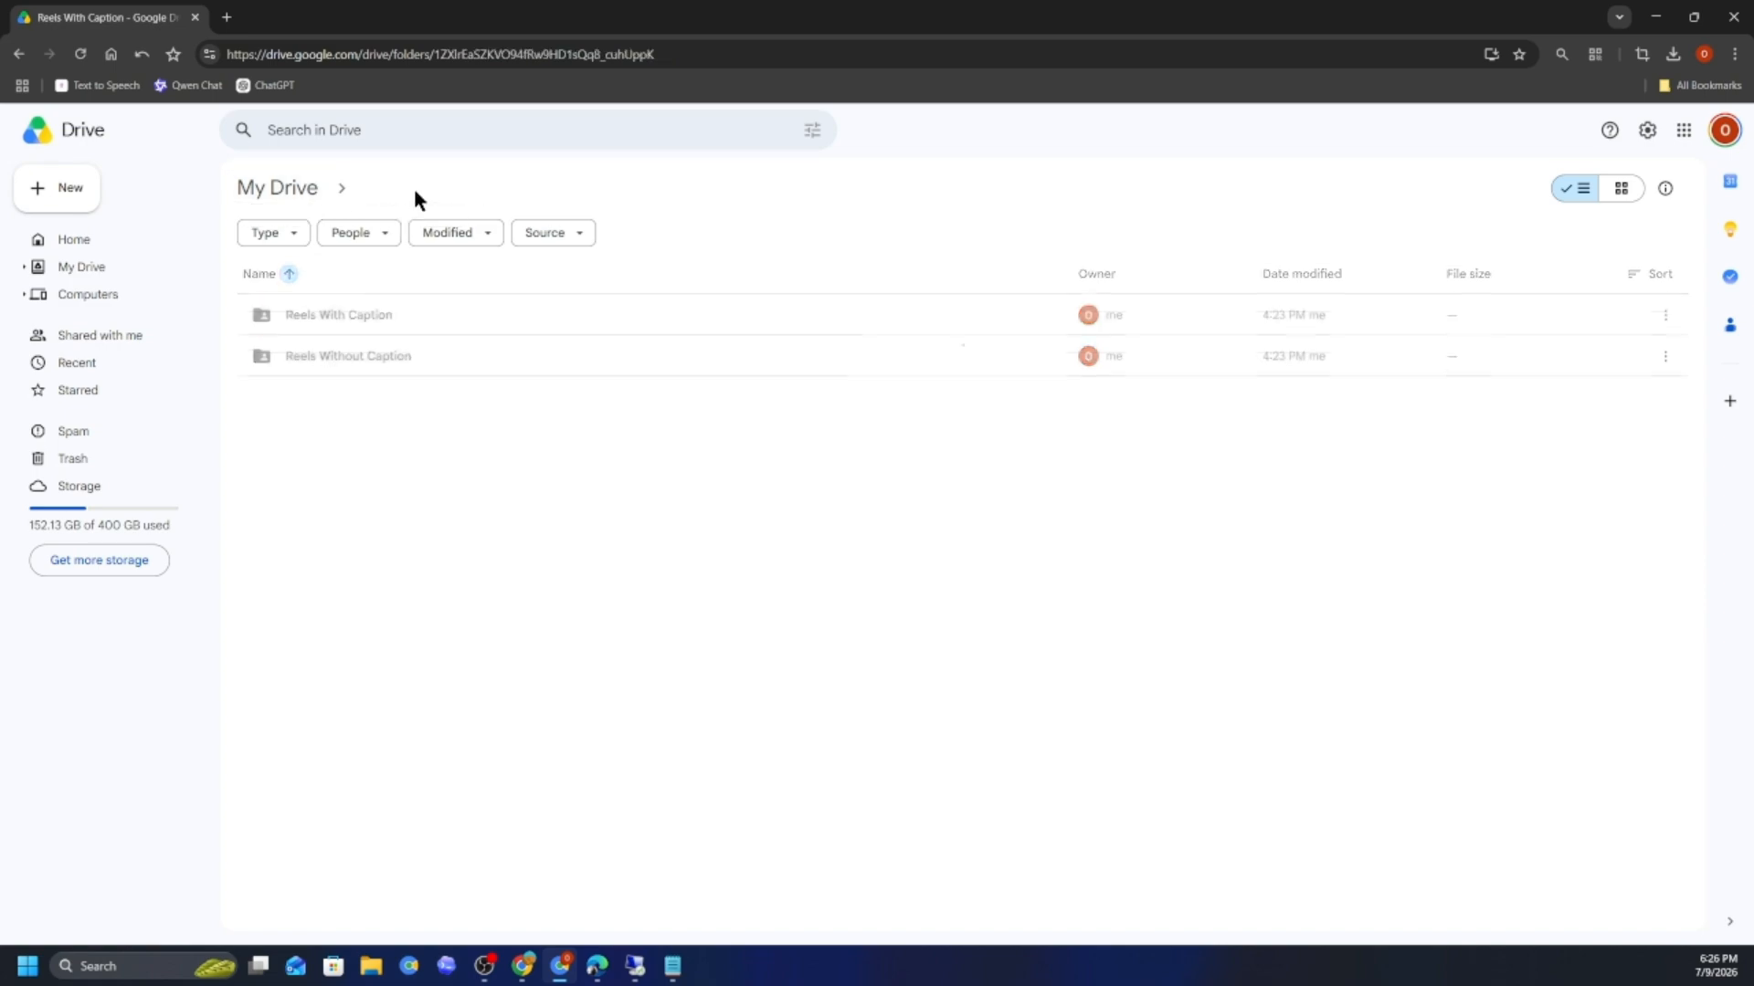
pyautogui.click(1534, 314)
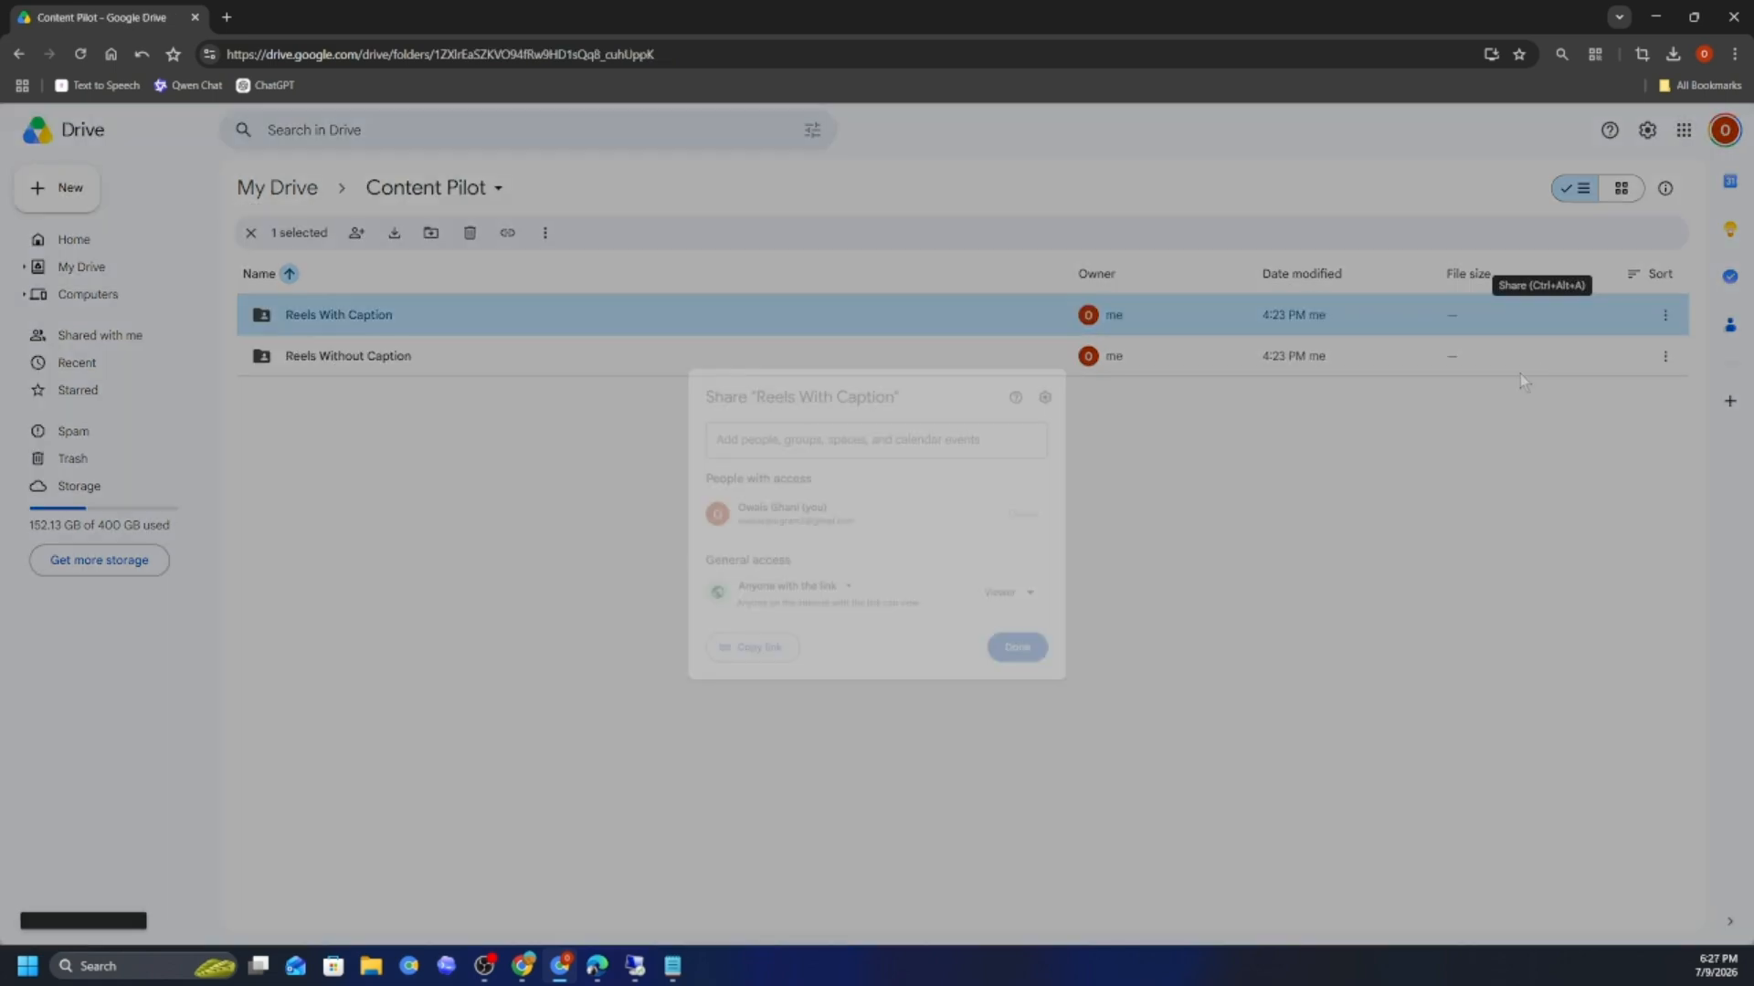
pyautogui.click(762, 678)
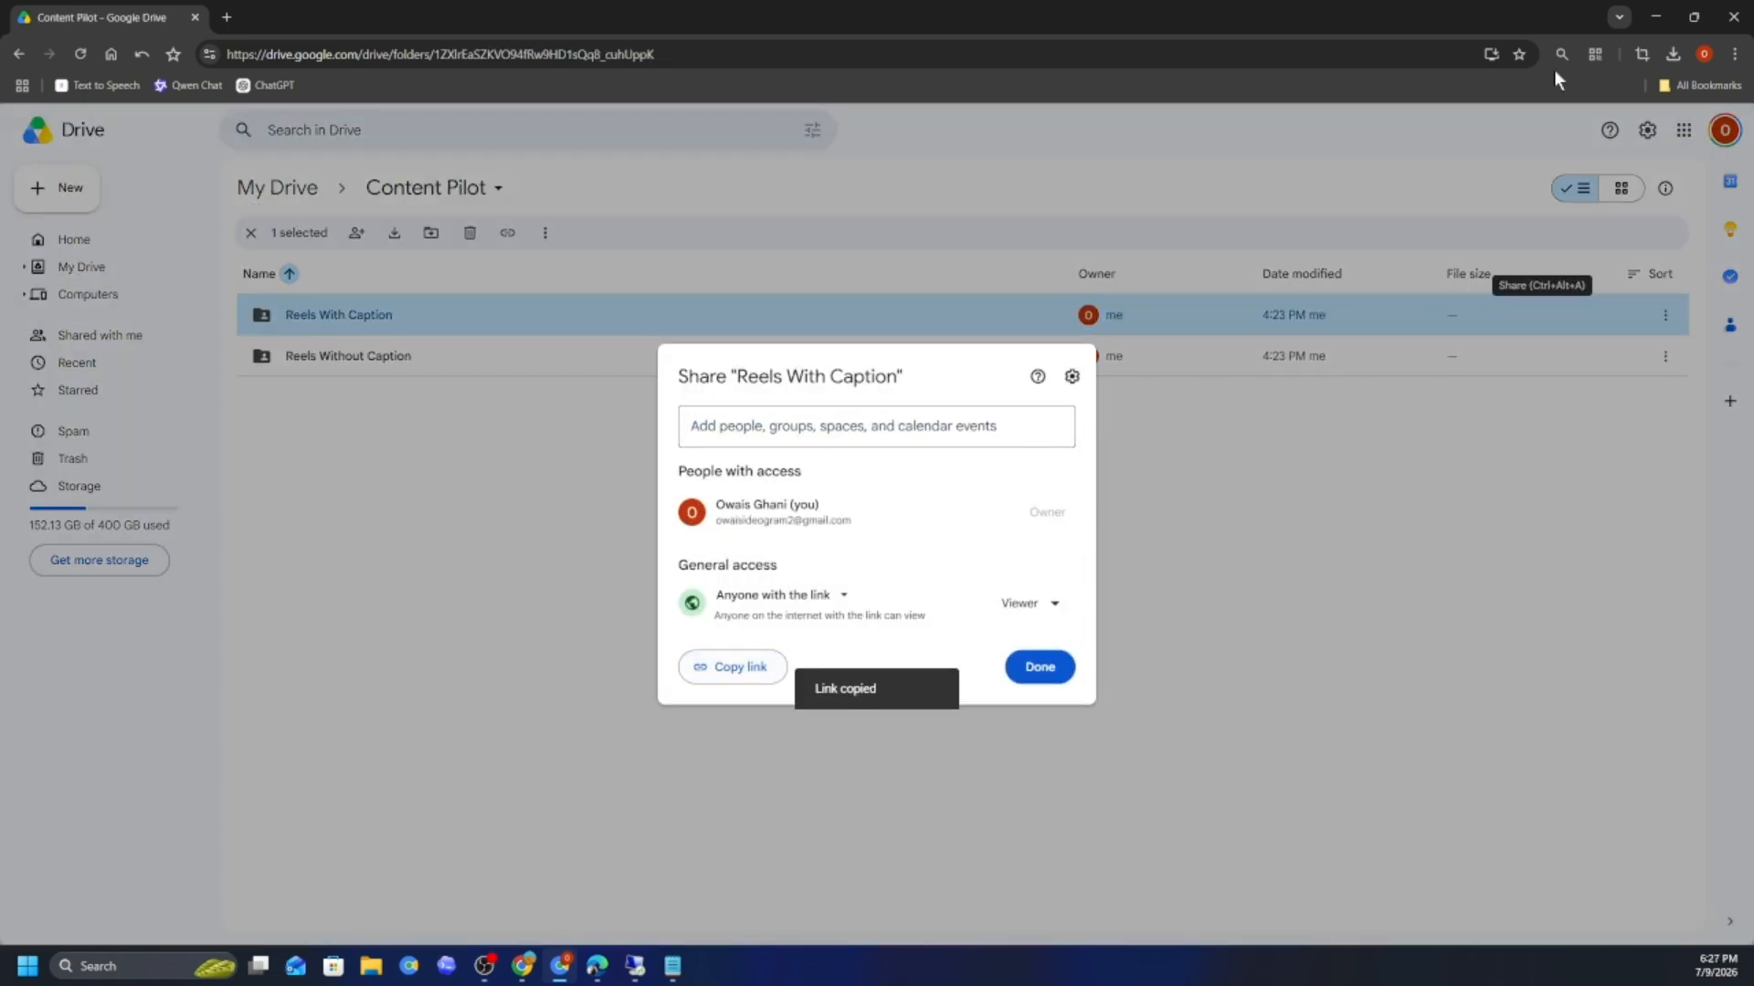
# - Return to ContentPilot Publisher and paste the Reels With Caption folder link as the fourth listed Page's Public Cloud Drive source
pyautogui.click(1655, 18)
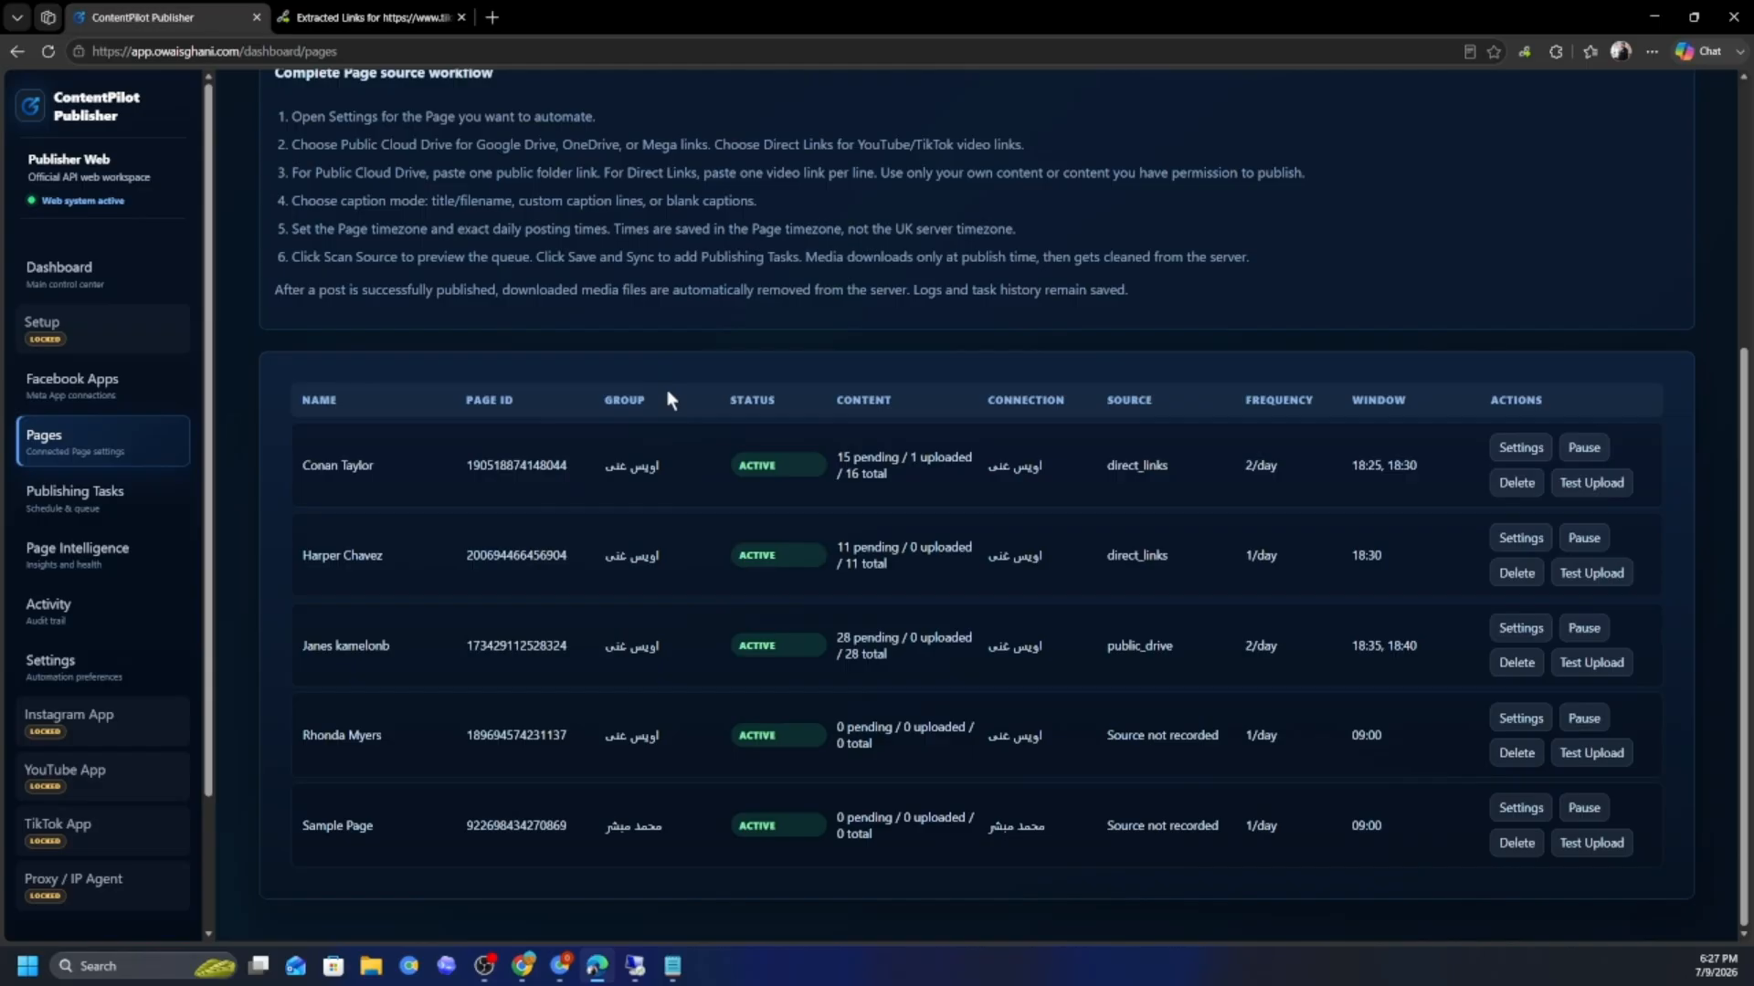
pyautogui.click(1498, 720)
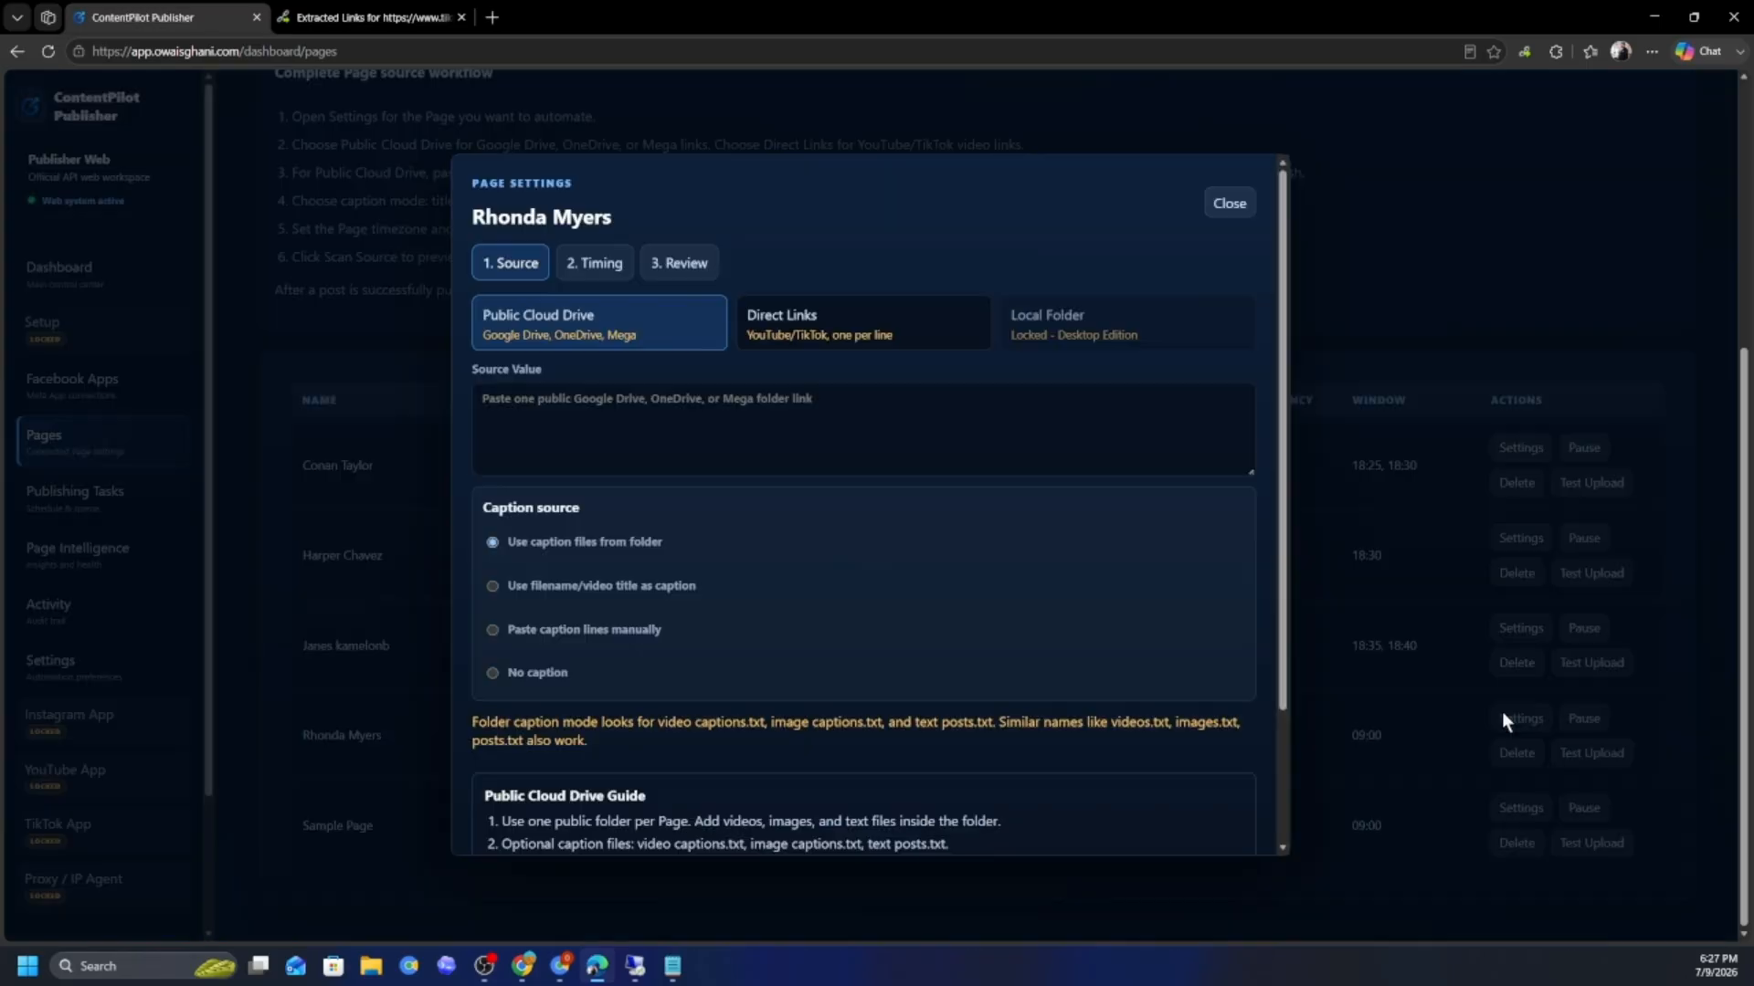
pyautogui.click(618, 405)
pyautogui.hotkey('ctrl', 'v')
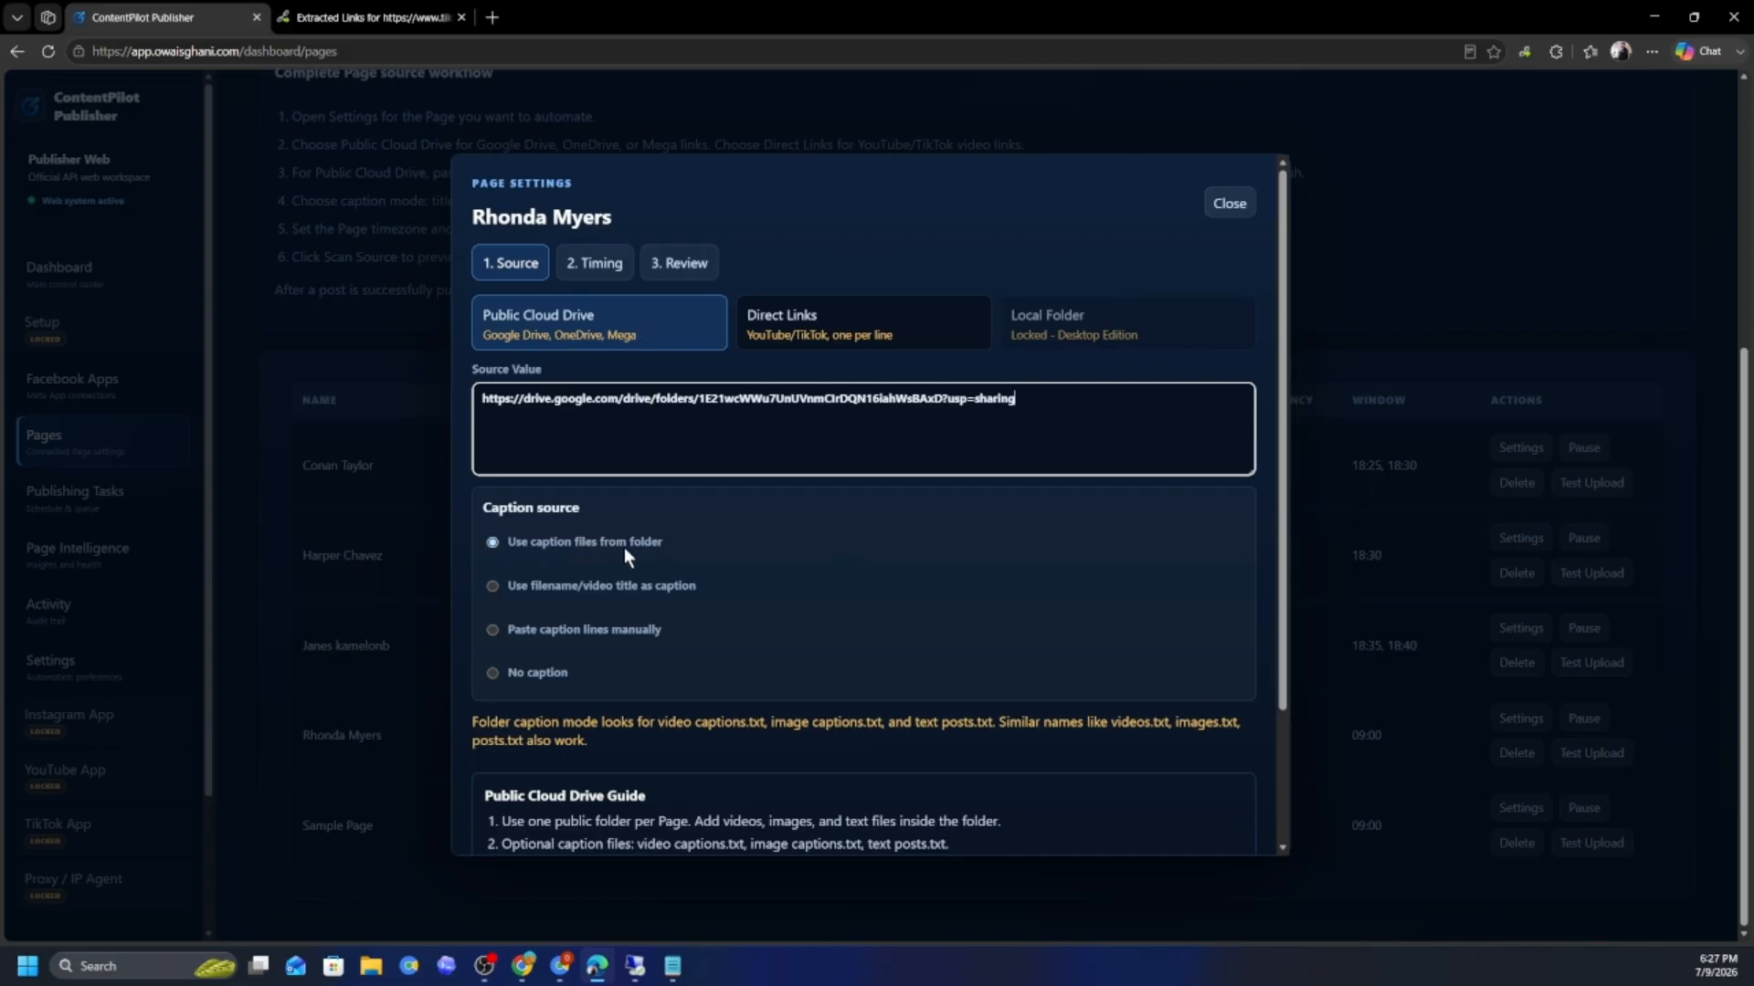
# - Try the filename and manual caption options, and set the caption source to Use caption files from folder
pyautogui.click(537, 595)
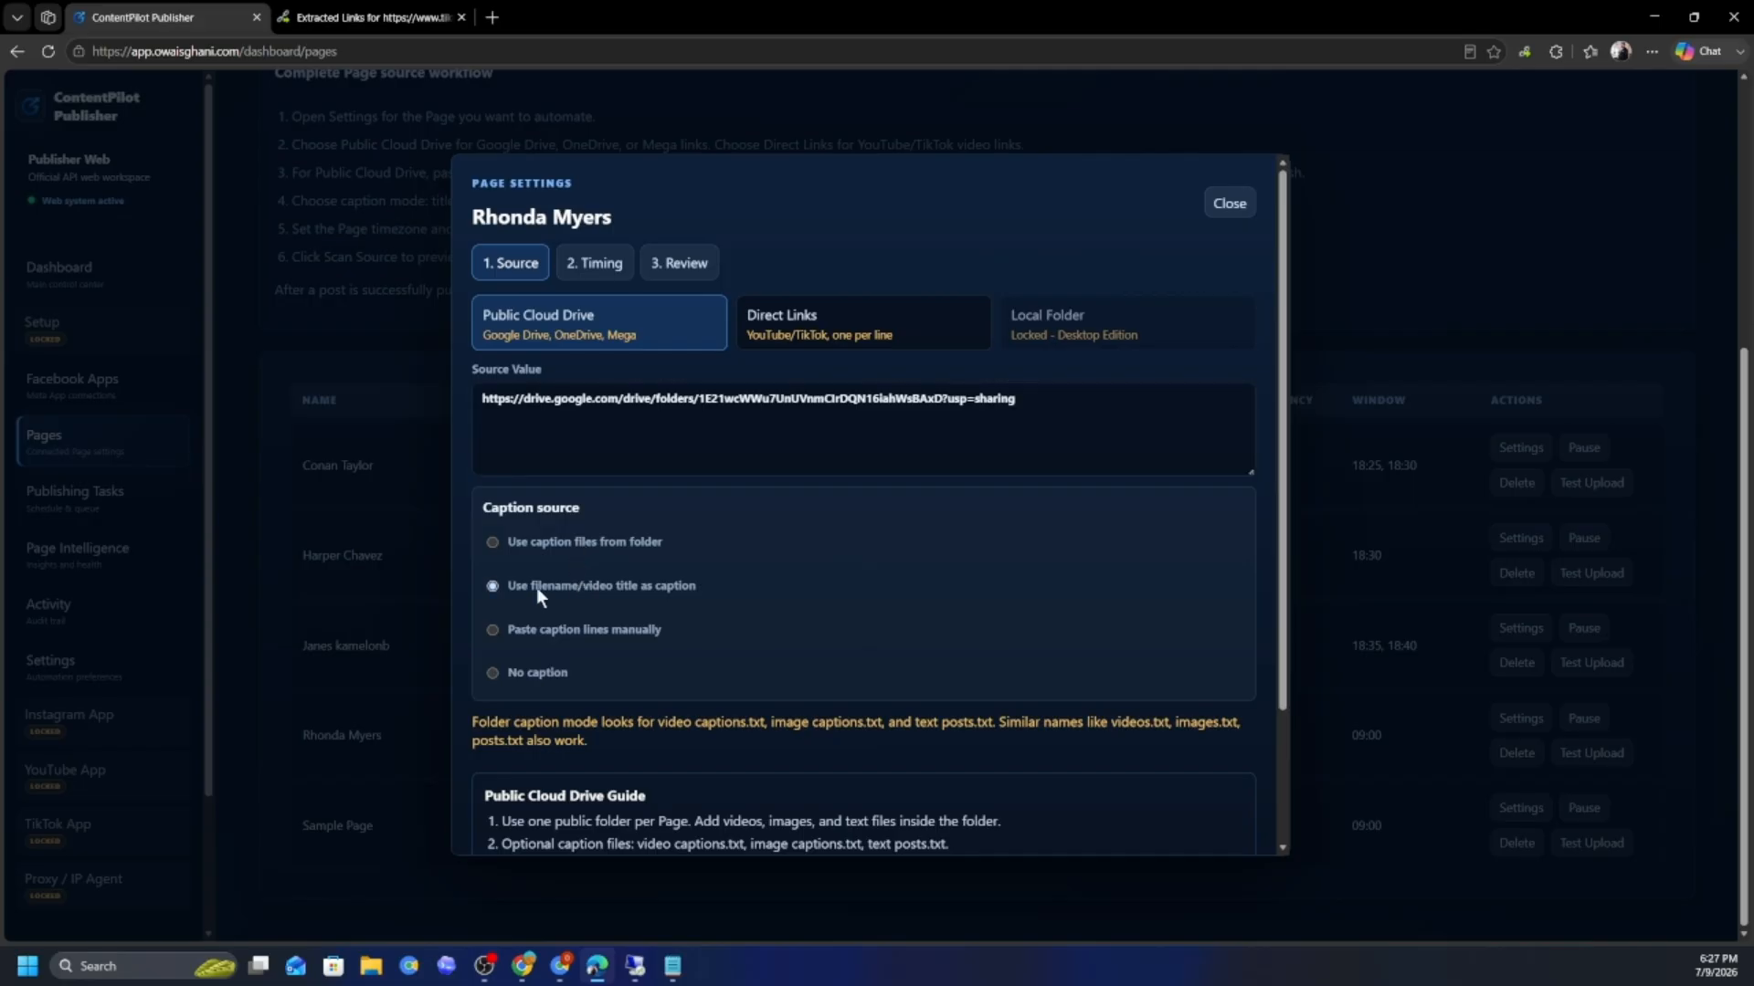
pyautogui.click(541, 633)
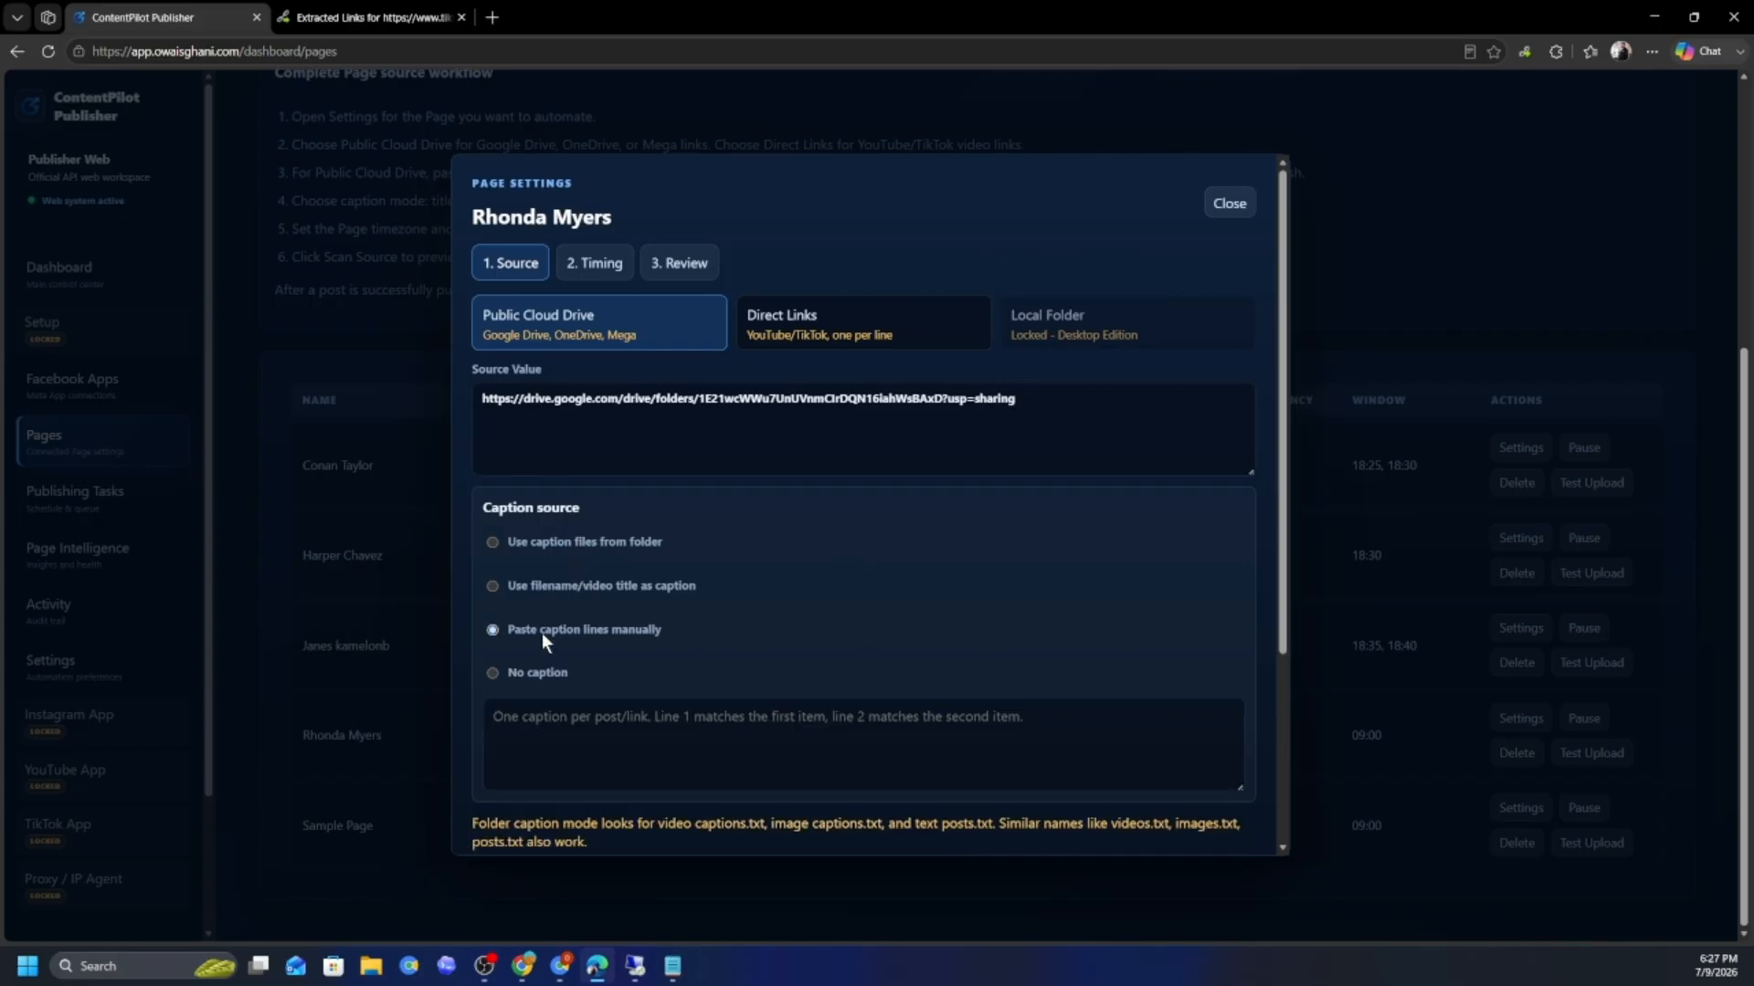
pyautogui.click(546, 548)
pyautogui.scroll(-2, 716, 644)
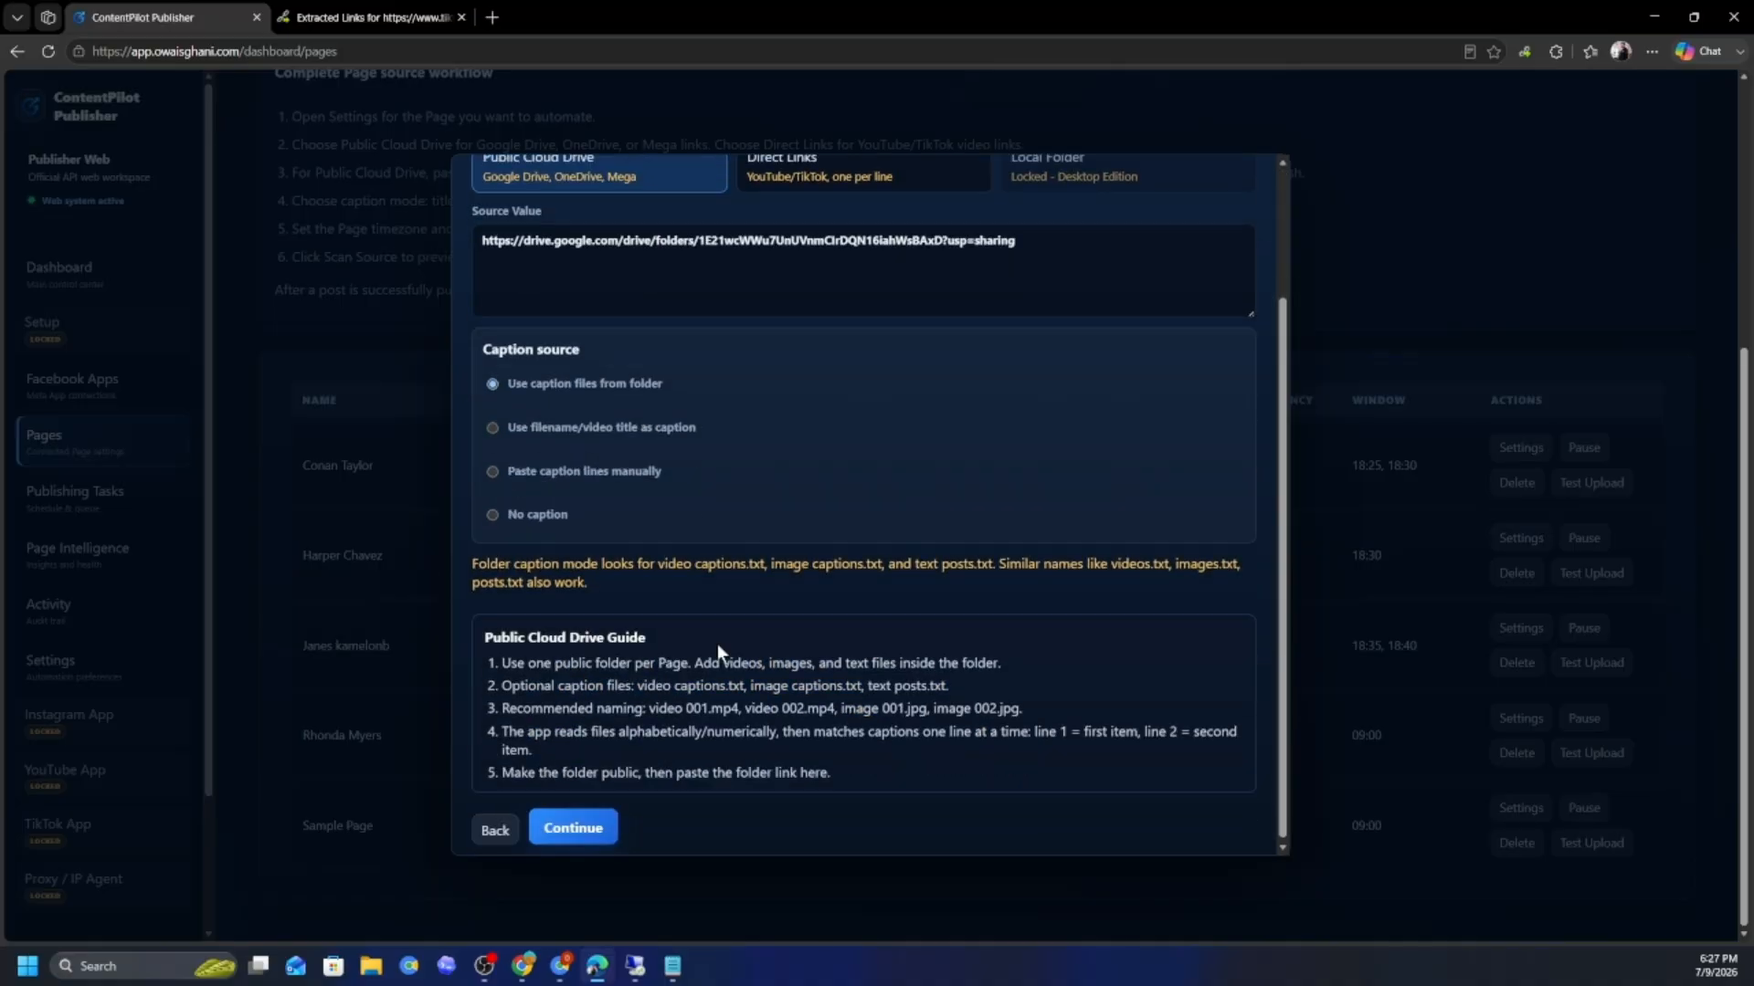
# - Continue to the timing settings, set the exact daily time to 18.40 and the retry gap to 5 minutes, and proceed to review
pyautogui.click(576, 819)
pyautogui.click(525, 408)
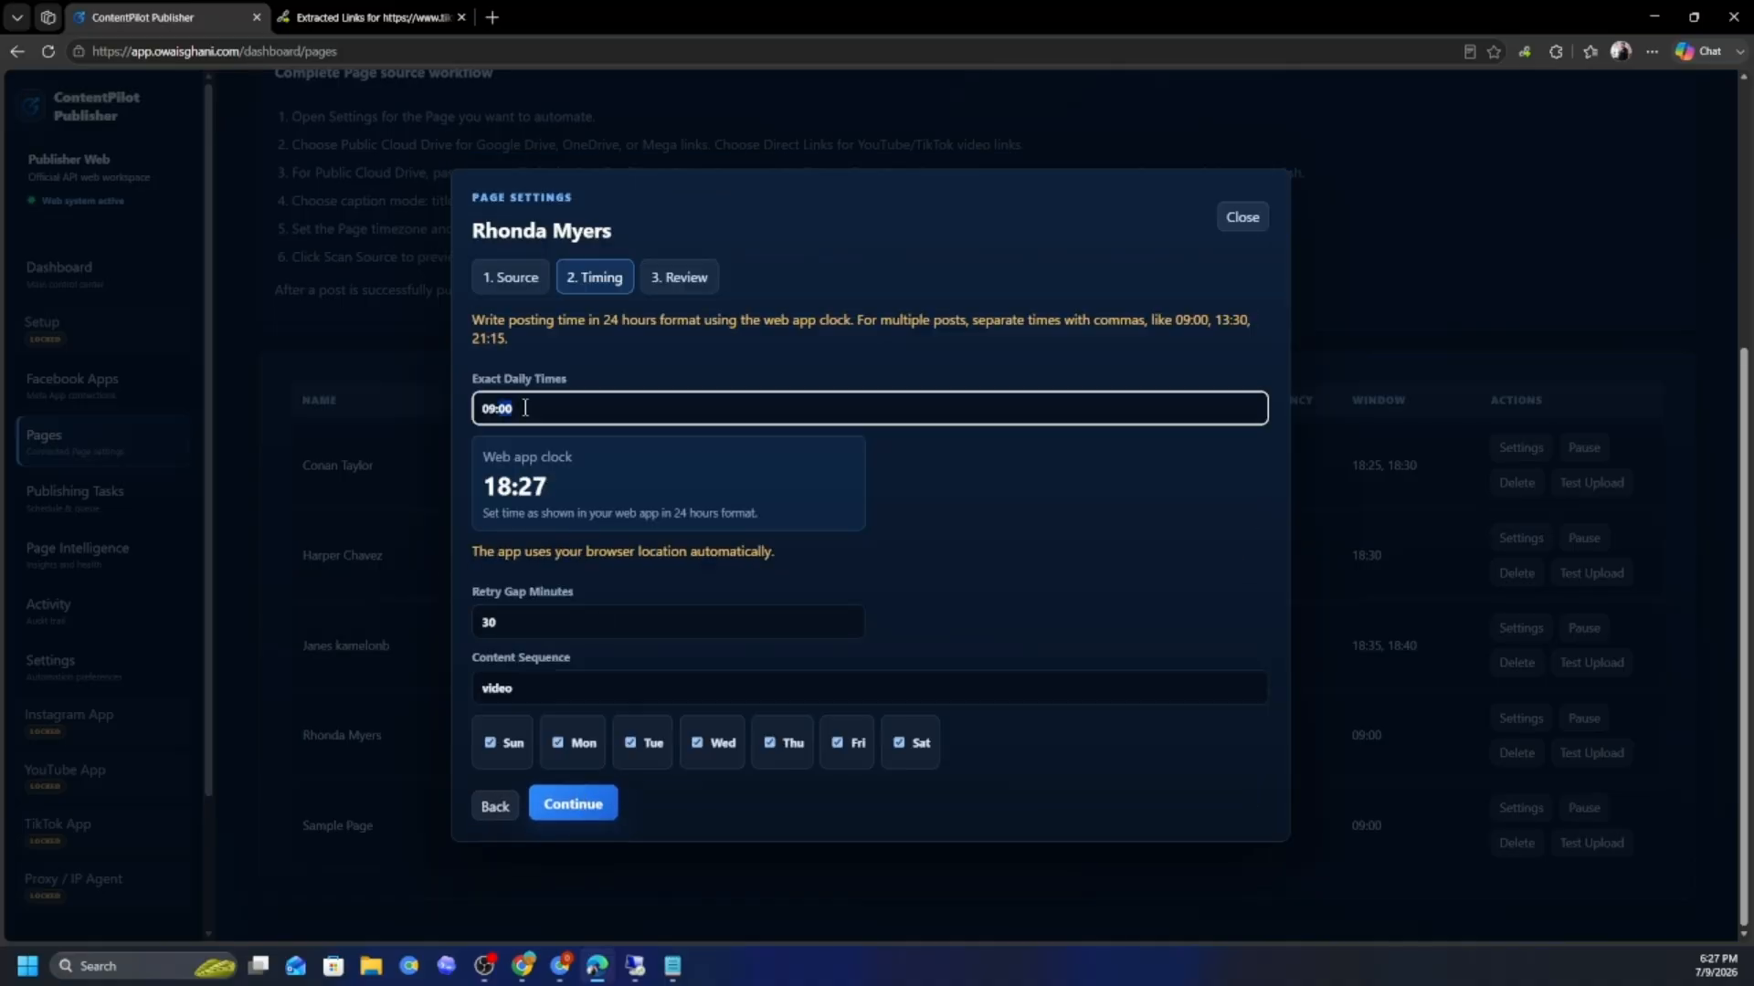
pyautogui.write('18.40')
pyautogui.click(517, 625)
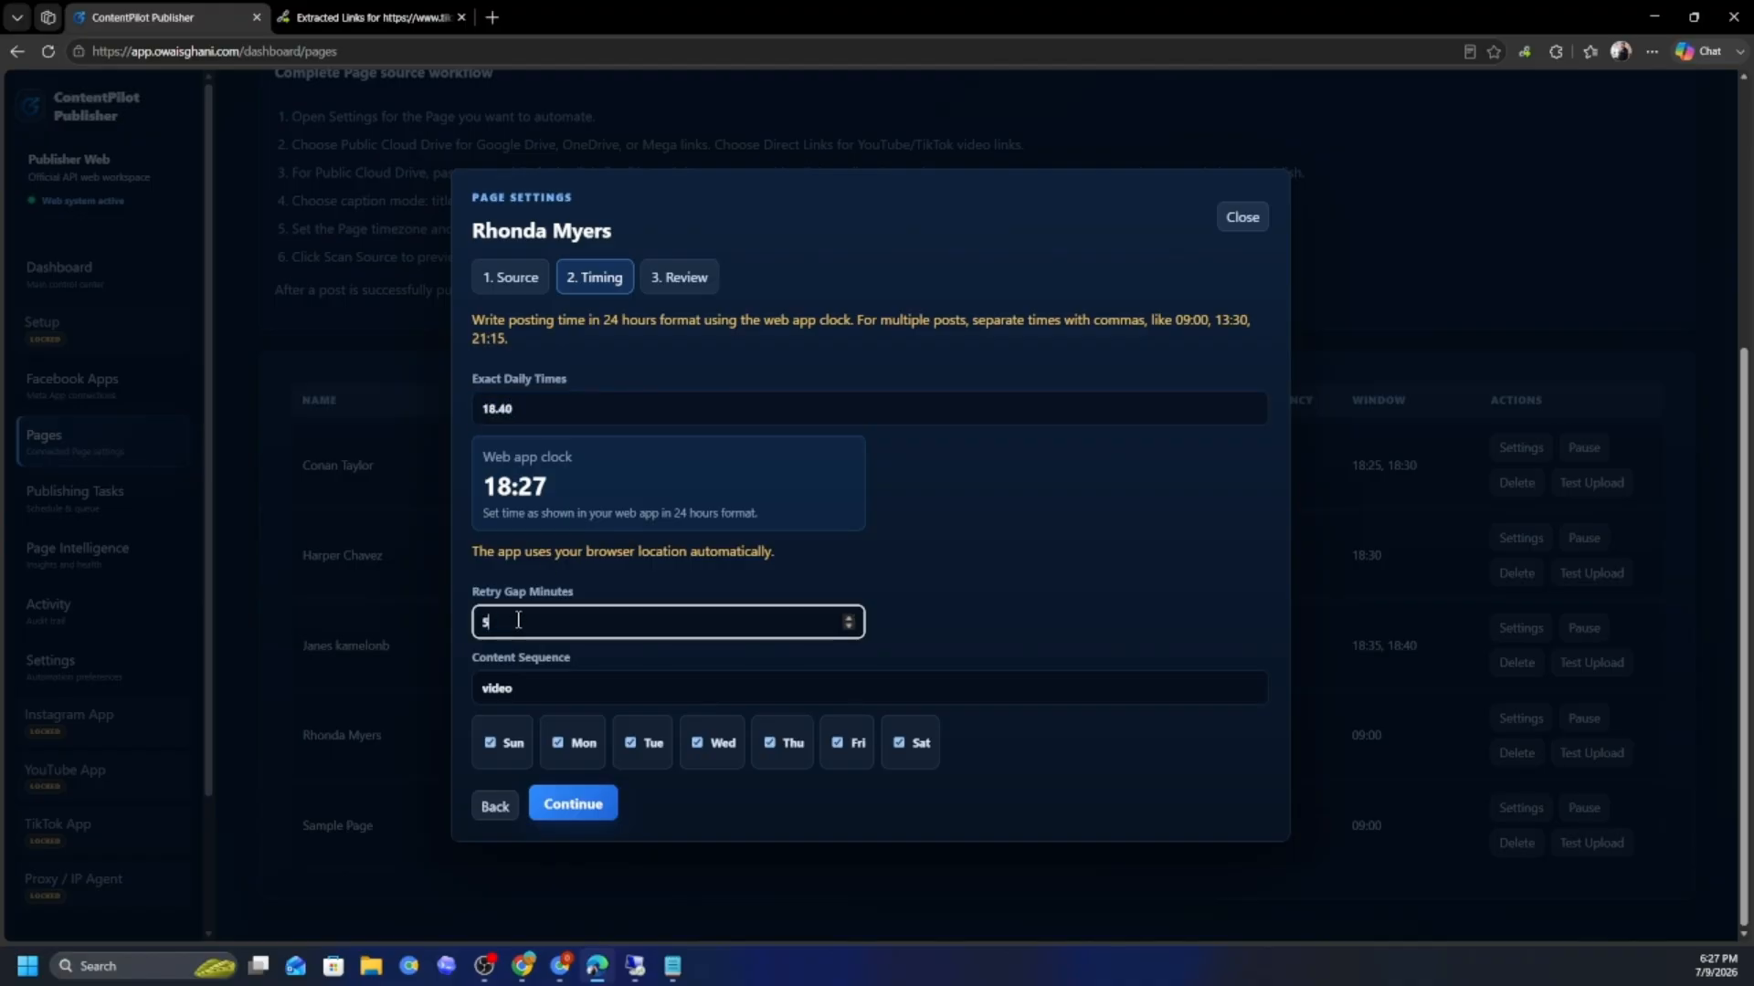
pyautogui.click(567, 803)
# - Scan the Page's source and examine the captions matched to the videos and the scan summary
pyautogui.click(694, 705)
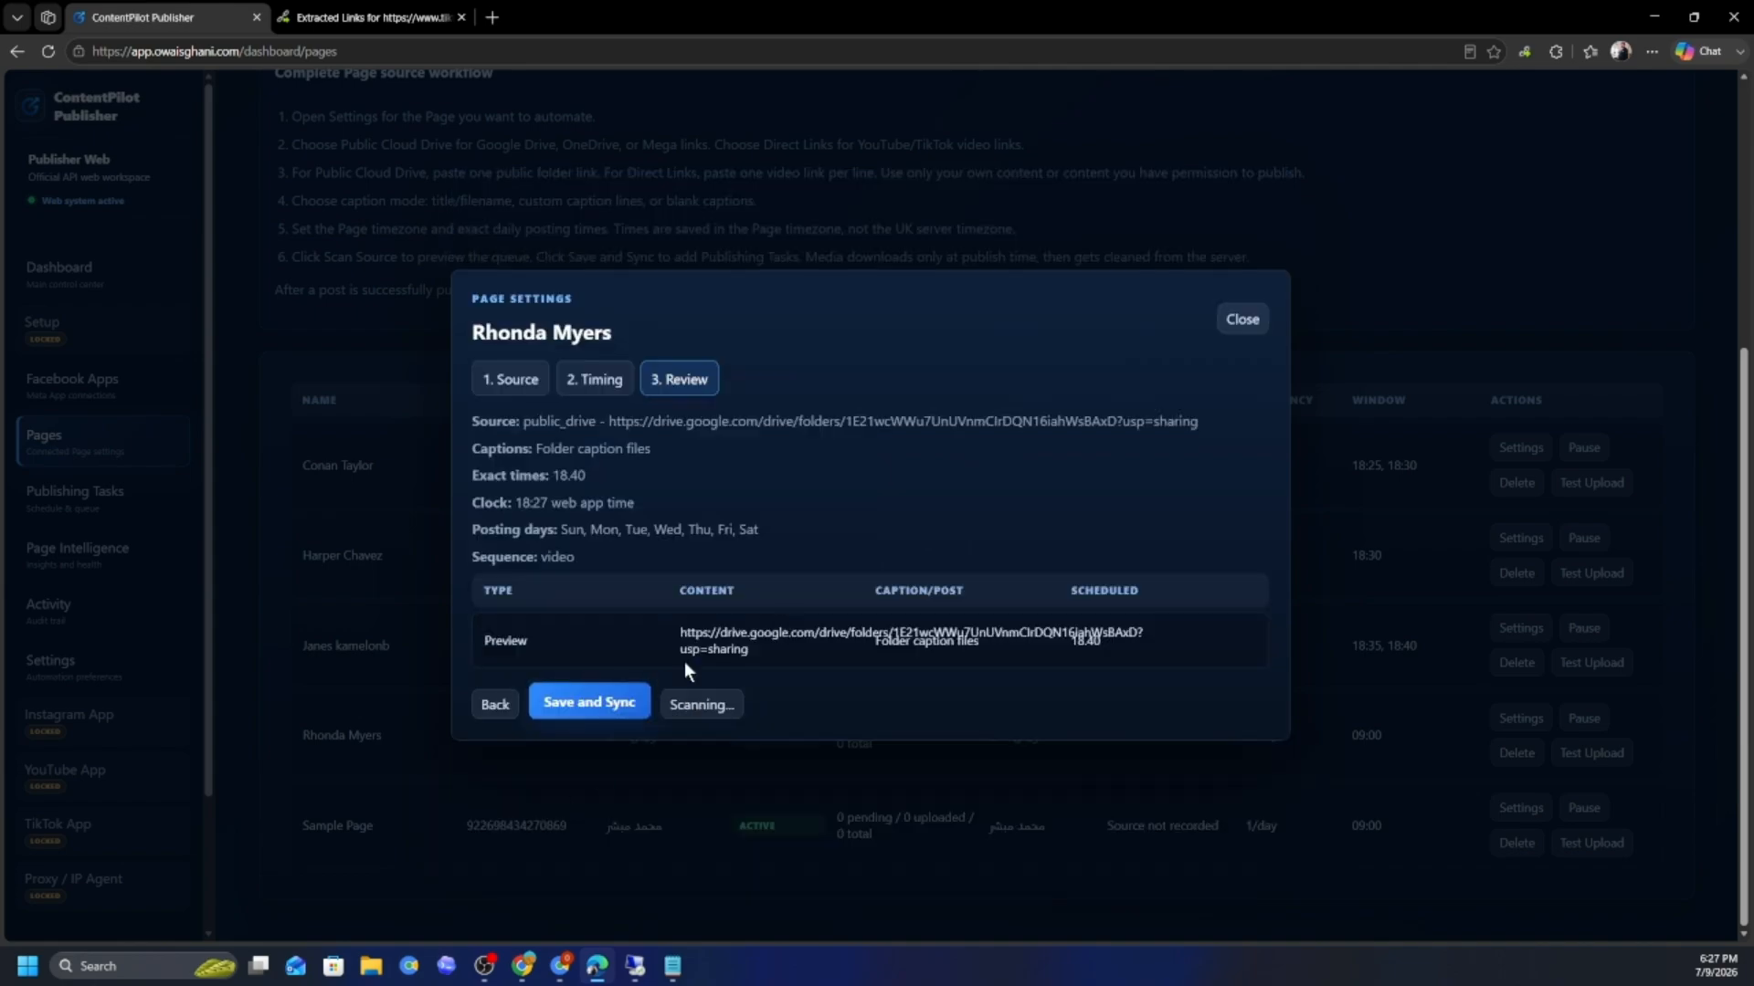
pyautogui.scroll(-7, 621, 543)
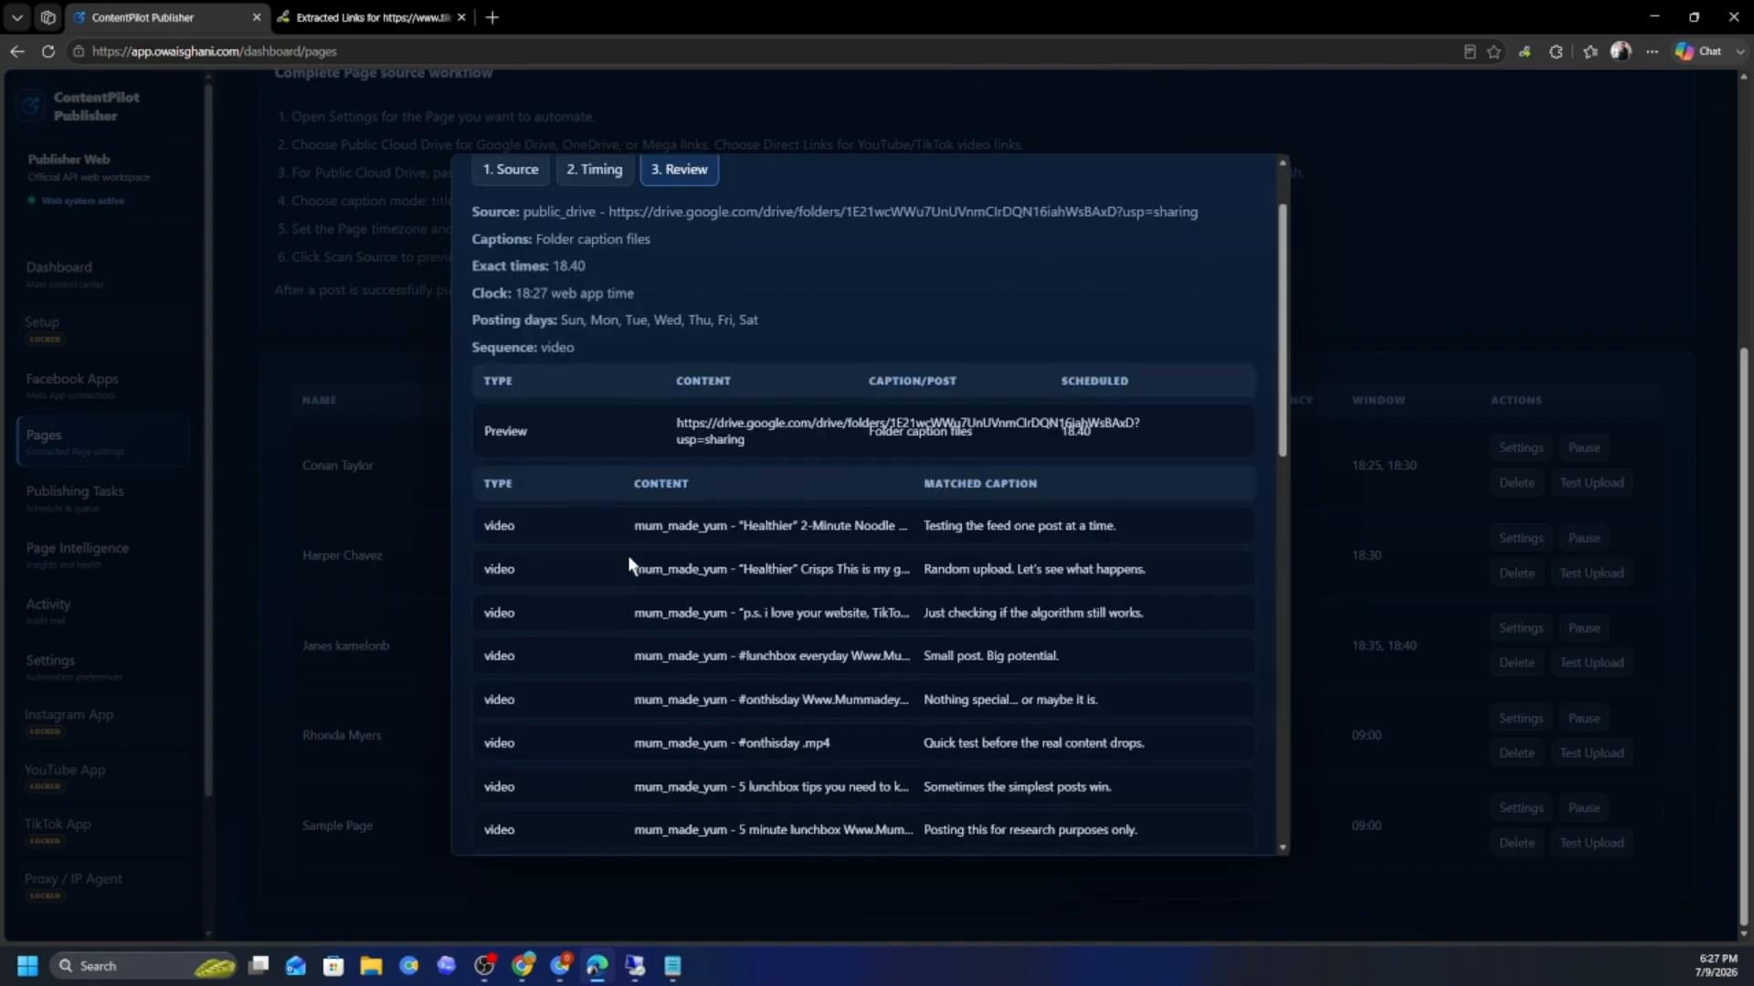
pyautogui.scroll(4, 744, 524)
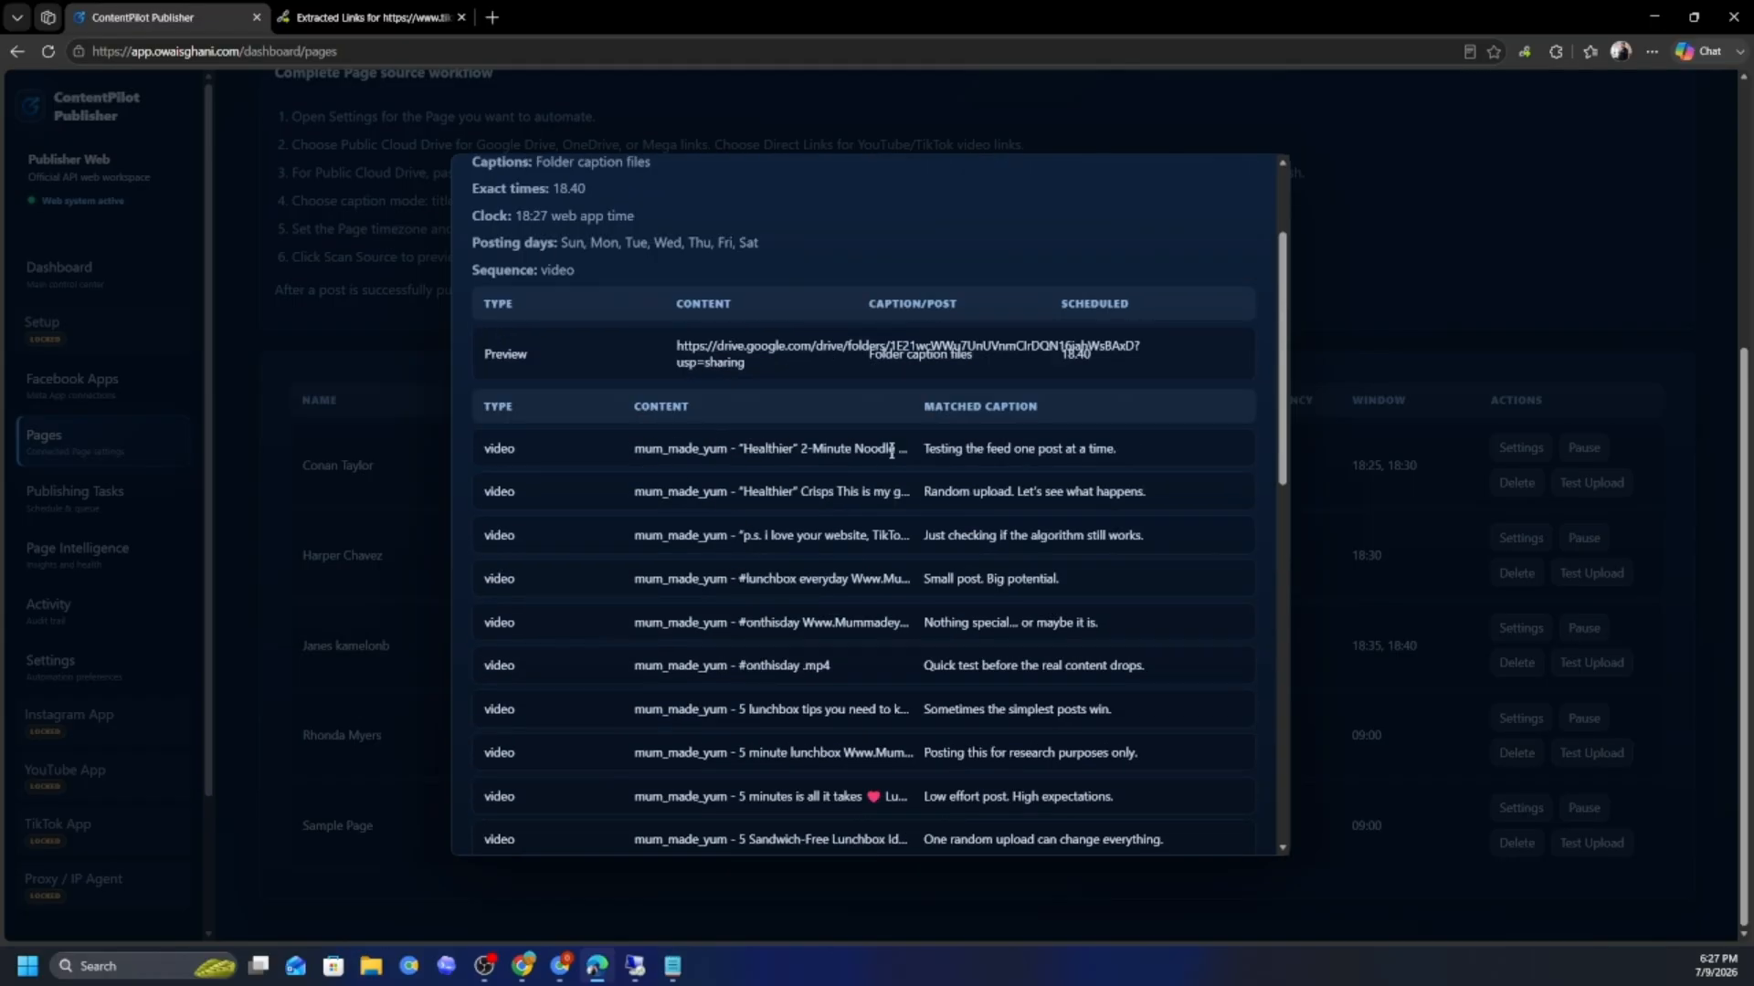
pyautogui.scroll(-10, 968, 567)
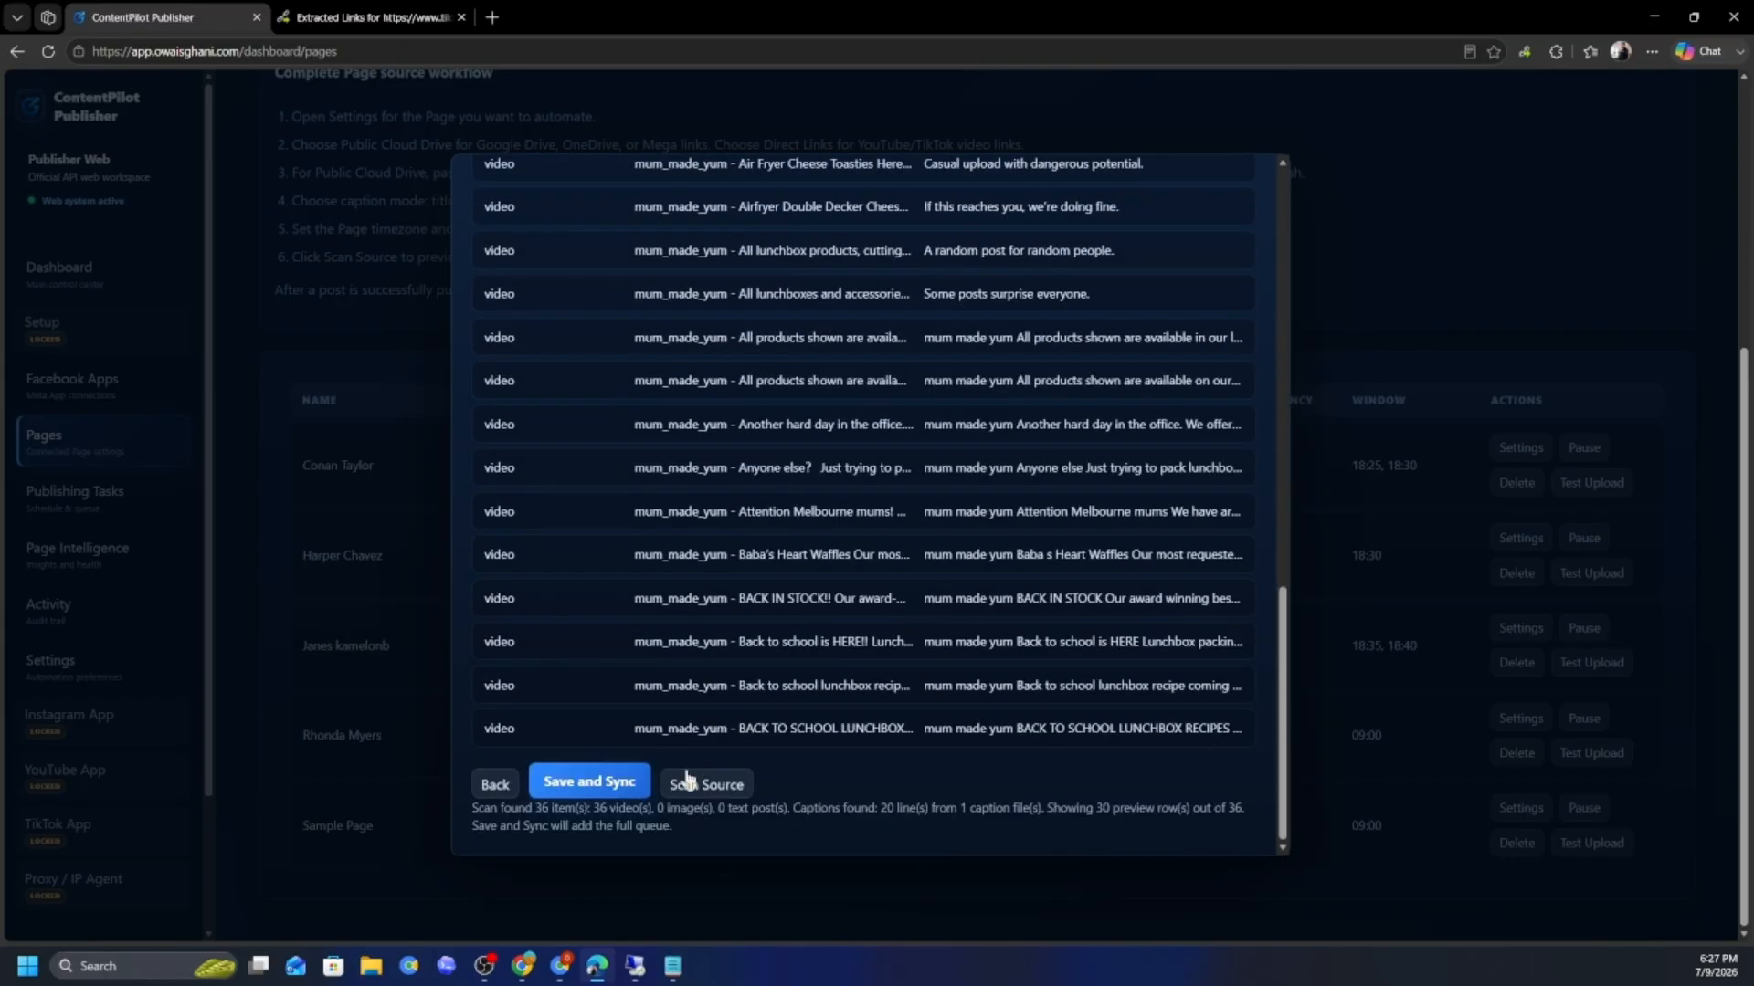
pyautogui.moveTo(592, 807); pyautogui.dragTo(667, 809)
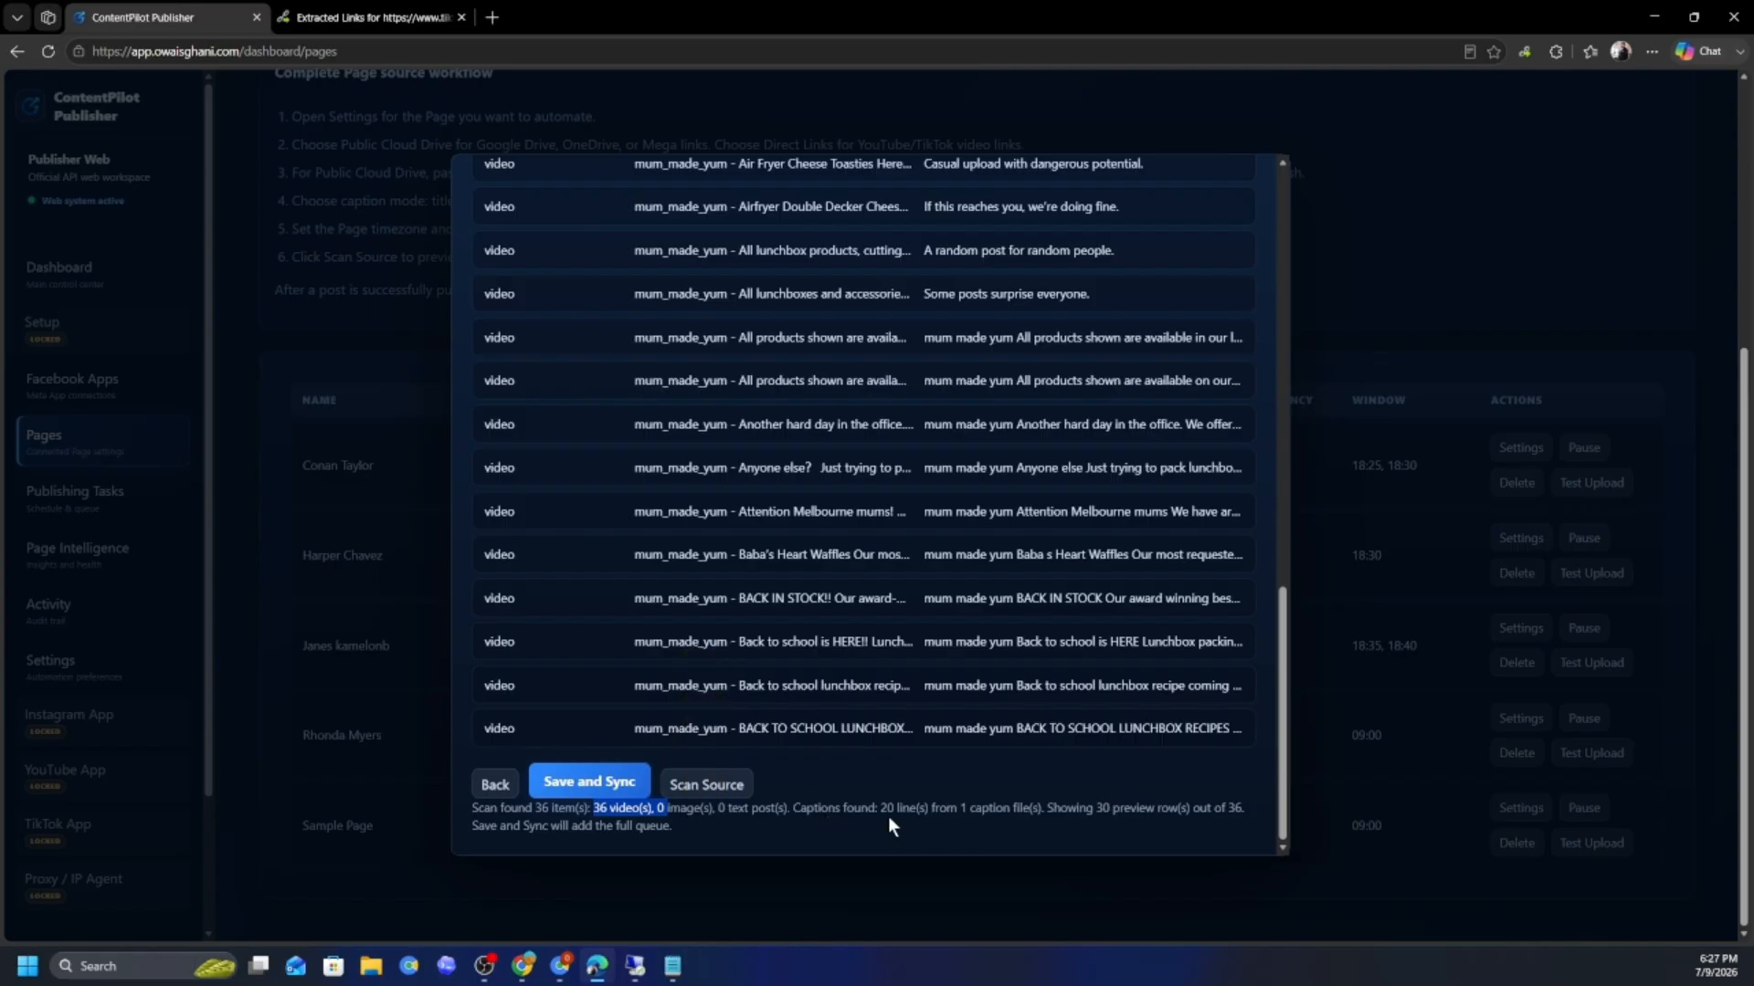
pyautogui.moveTo(880, 810); pyautogui.dragTo(949, 810)
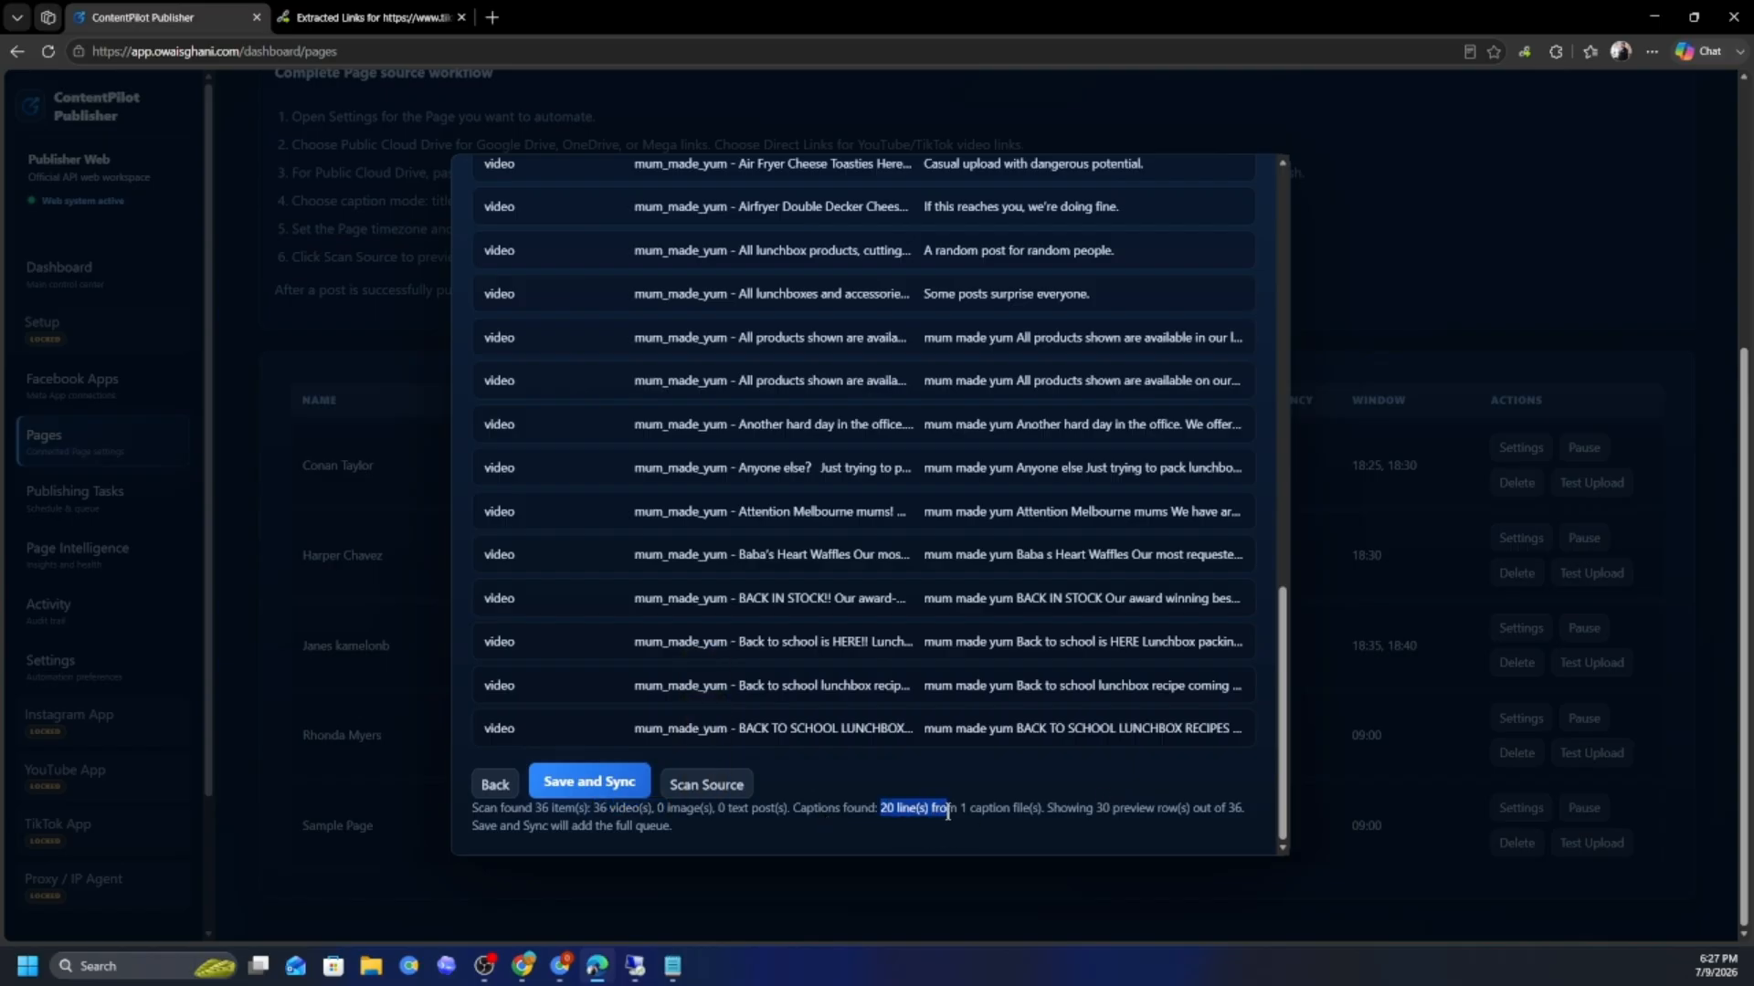
pyautogui.scroll(5, 1034, 501)
pyautogui.scroll(-4, 1034, 501)
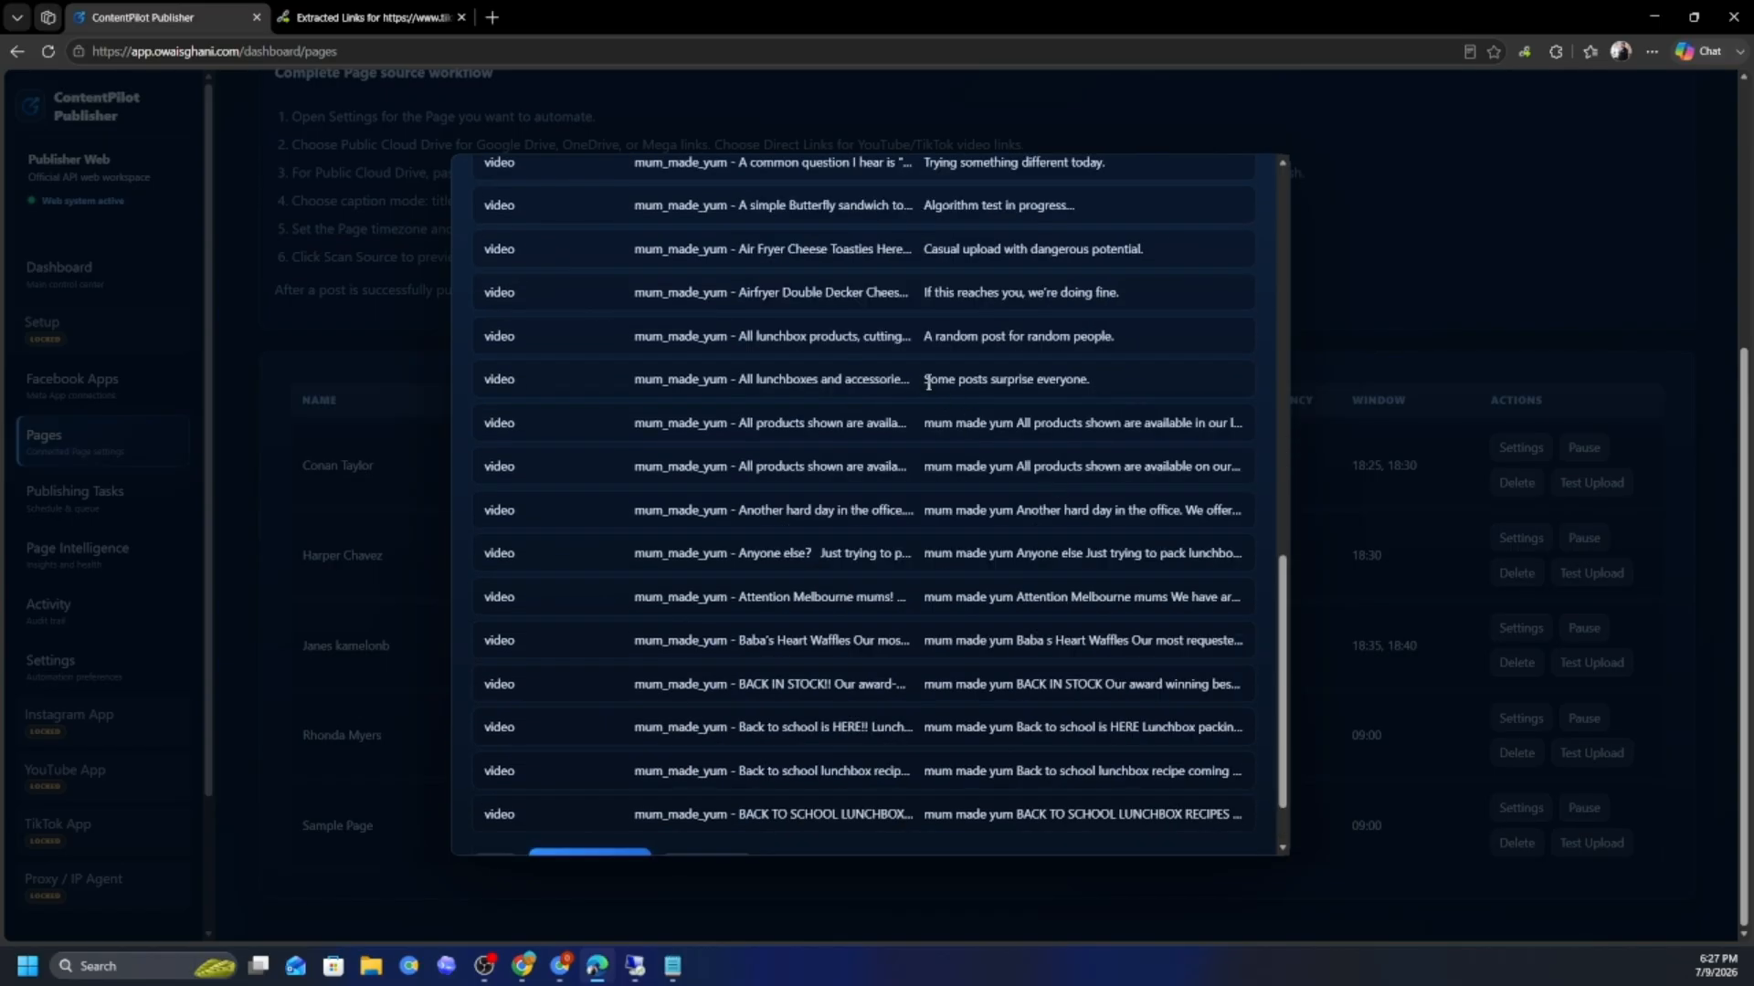
pyautogui.moveTo(928, 384); pyautogui.dragTo(1111, 379)
pyautogui.scroll(-1, 1096, 758)
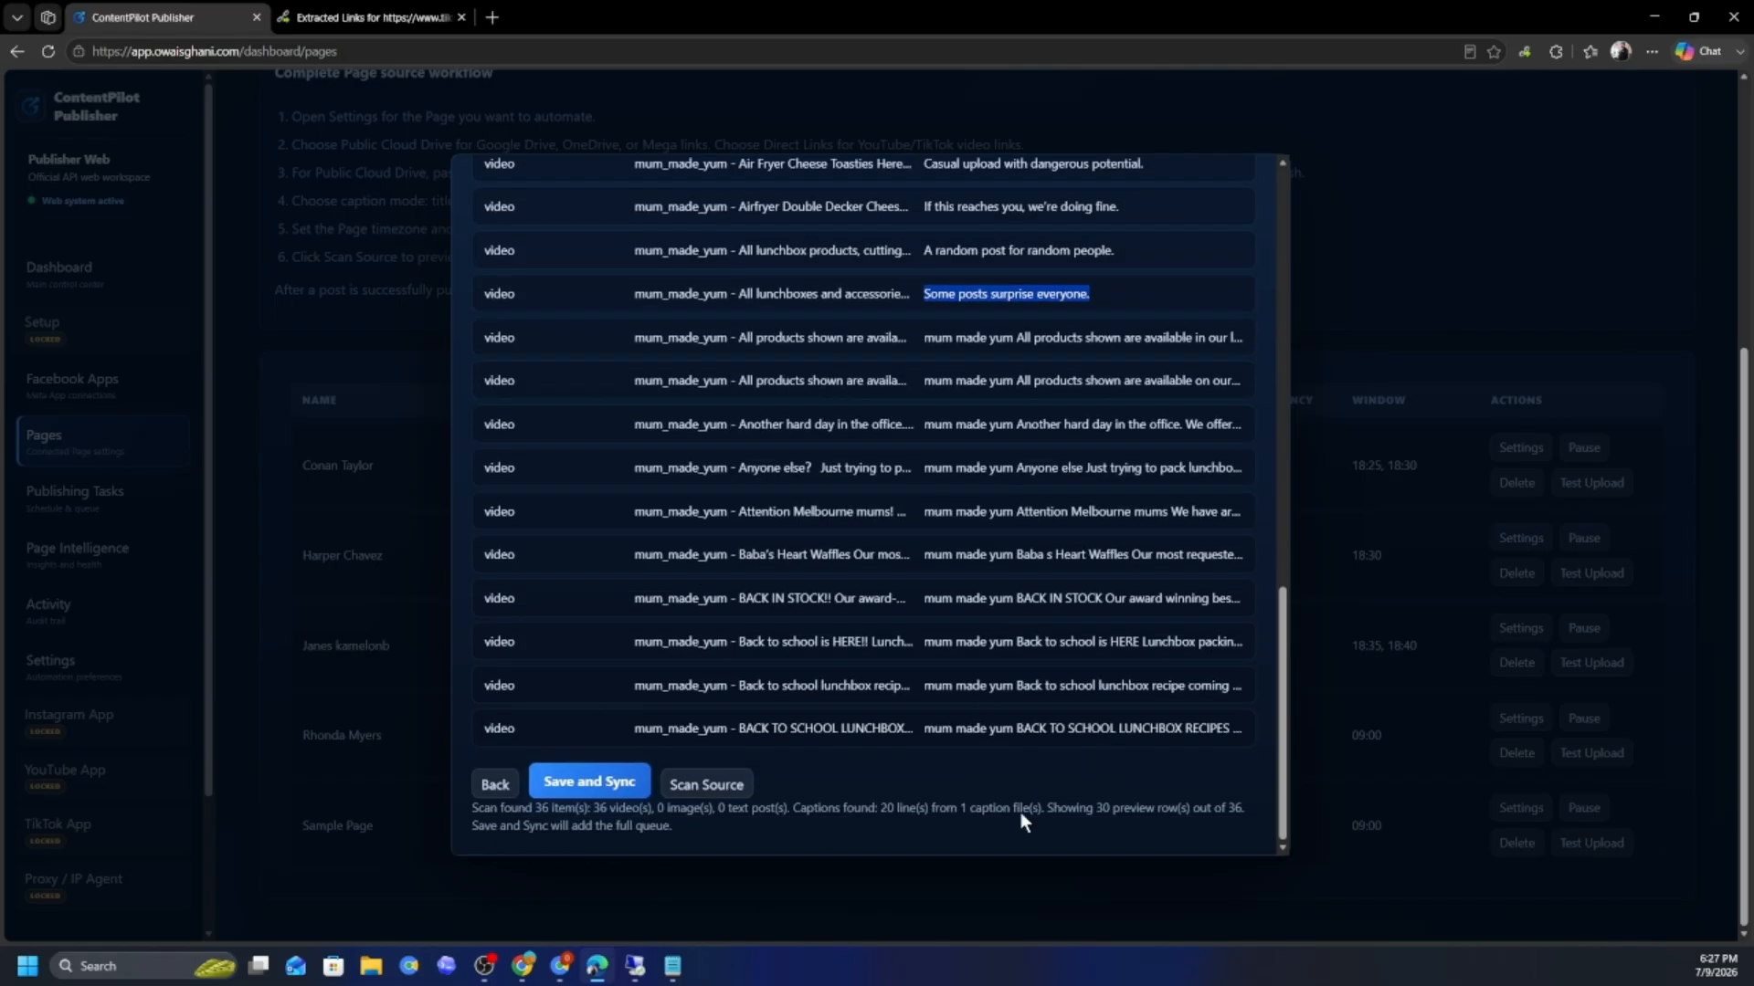
pyautogui.moveTo(1097, 810); pyautogui.dragTo(1223, 809)
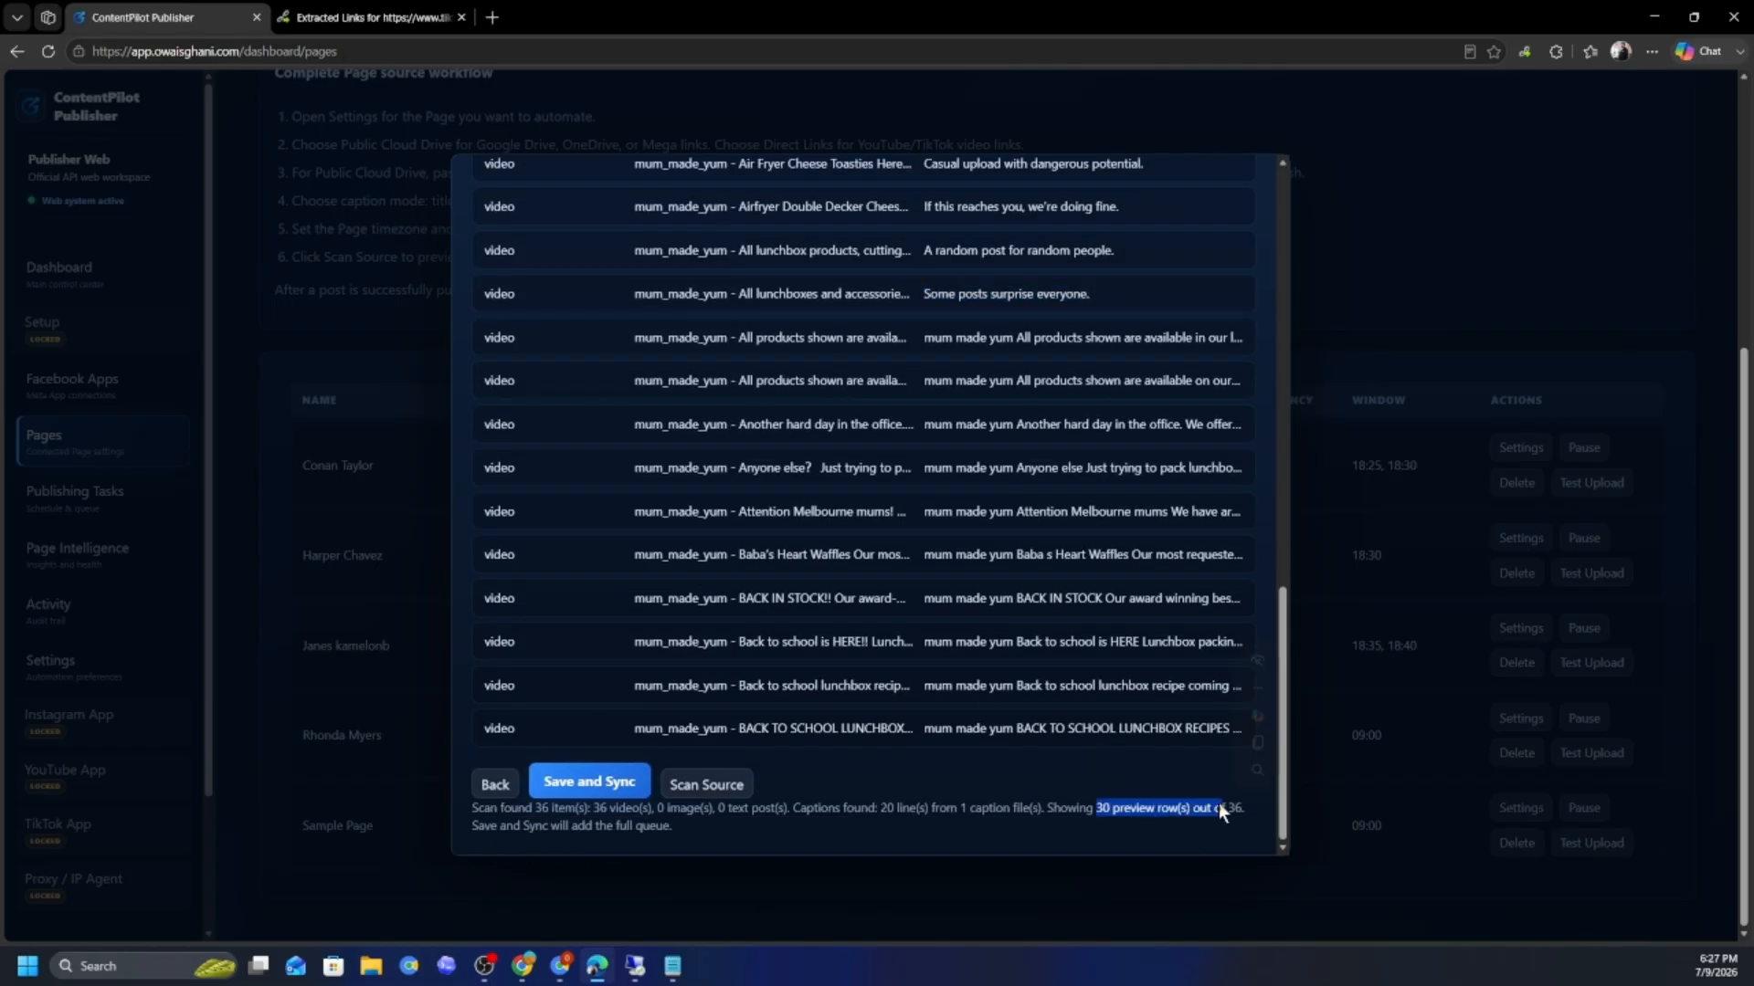
# - Rescan the fourth listed Page's source, and save and sync its full queue
pyautogui.click(692, 784)
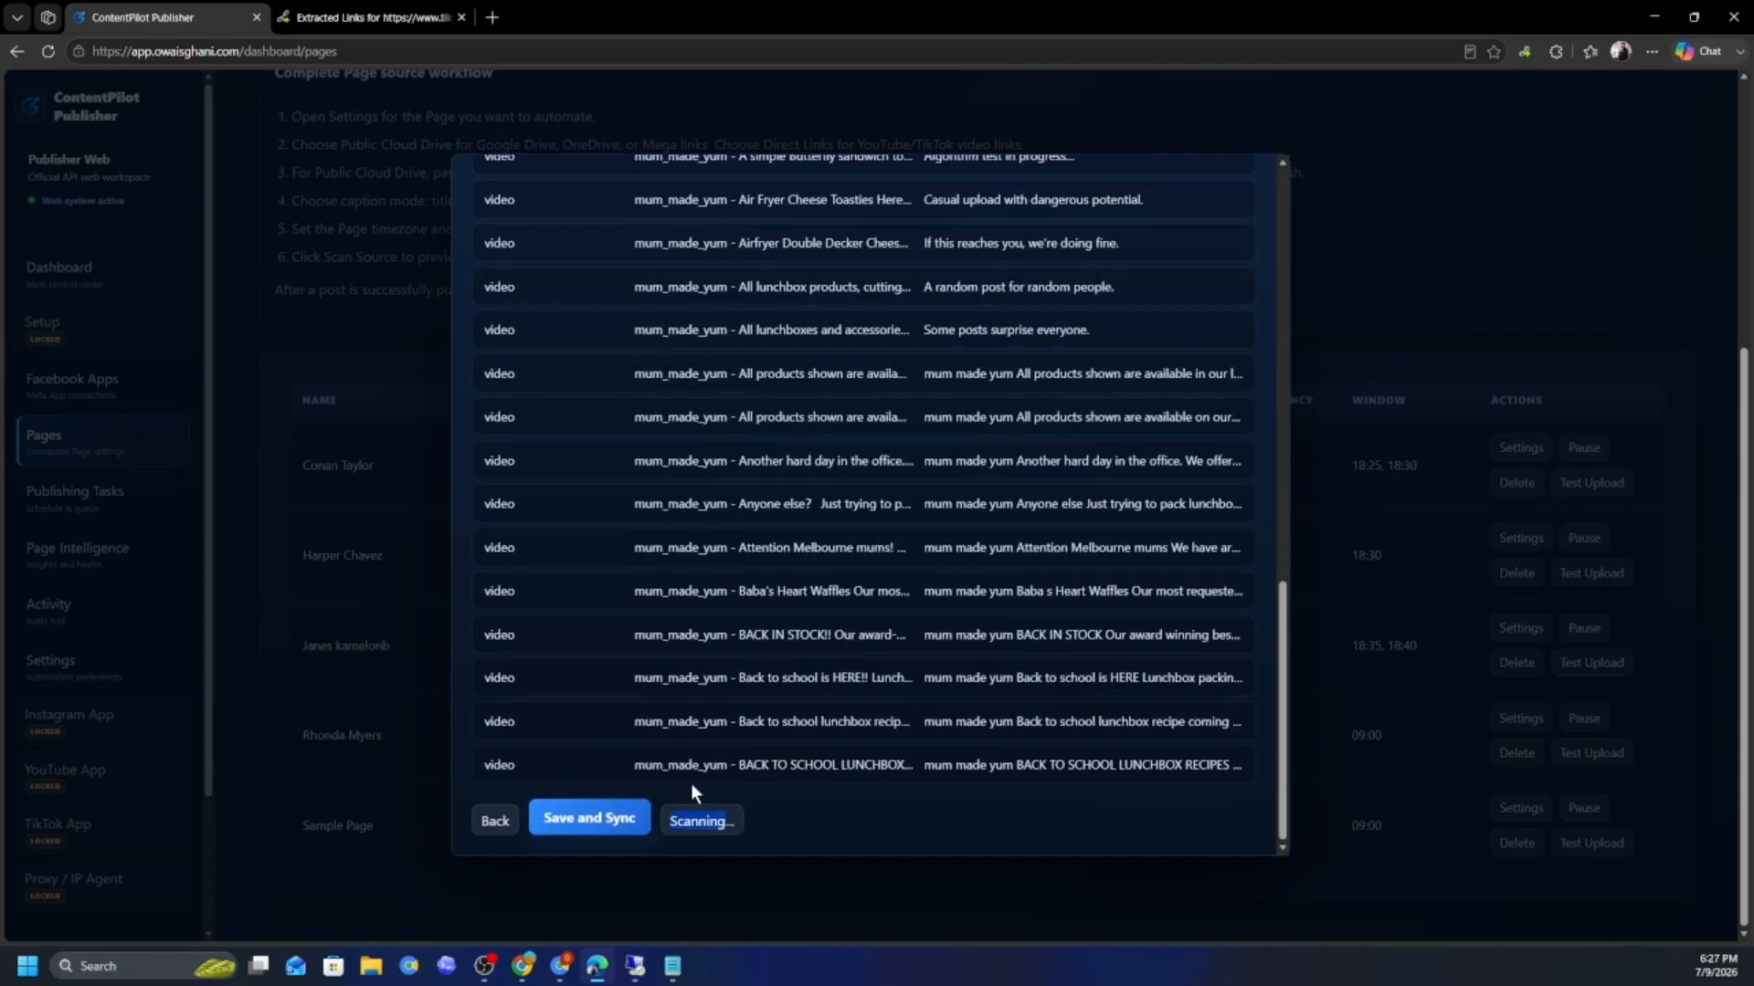
pyautogui.click(610, 822)
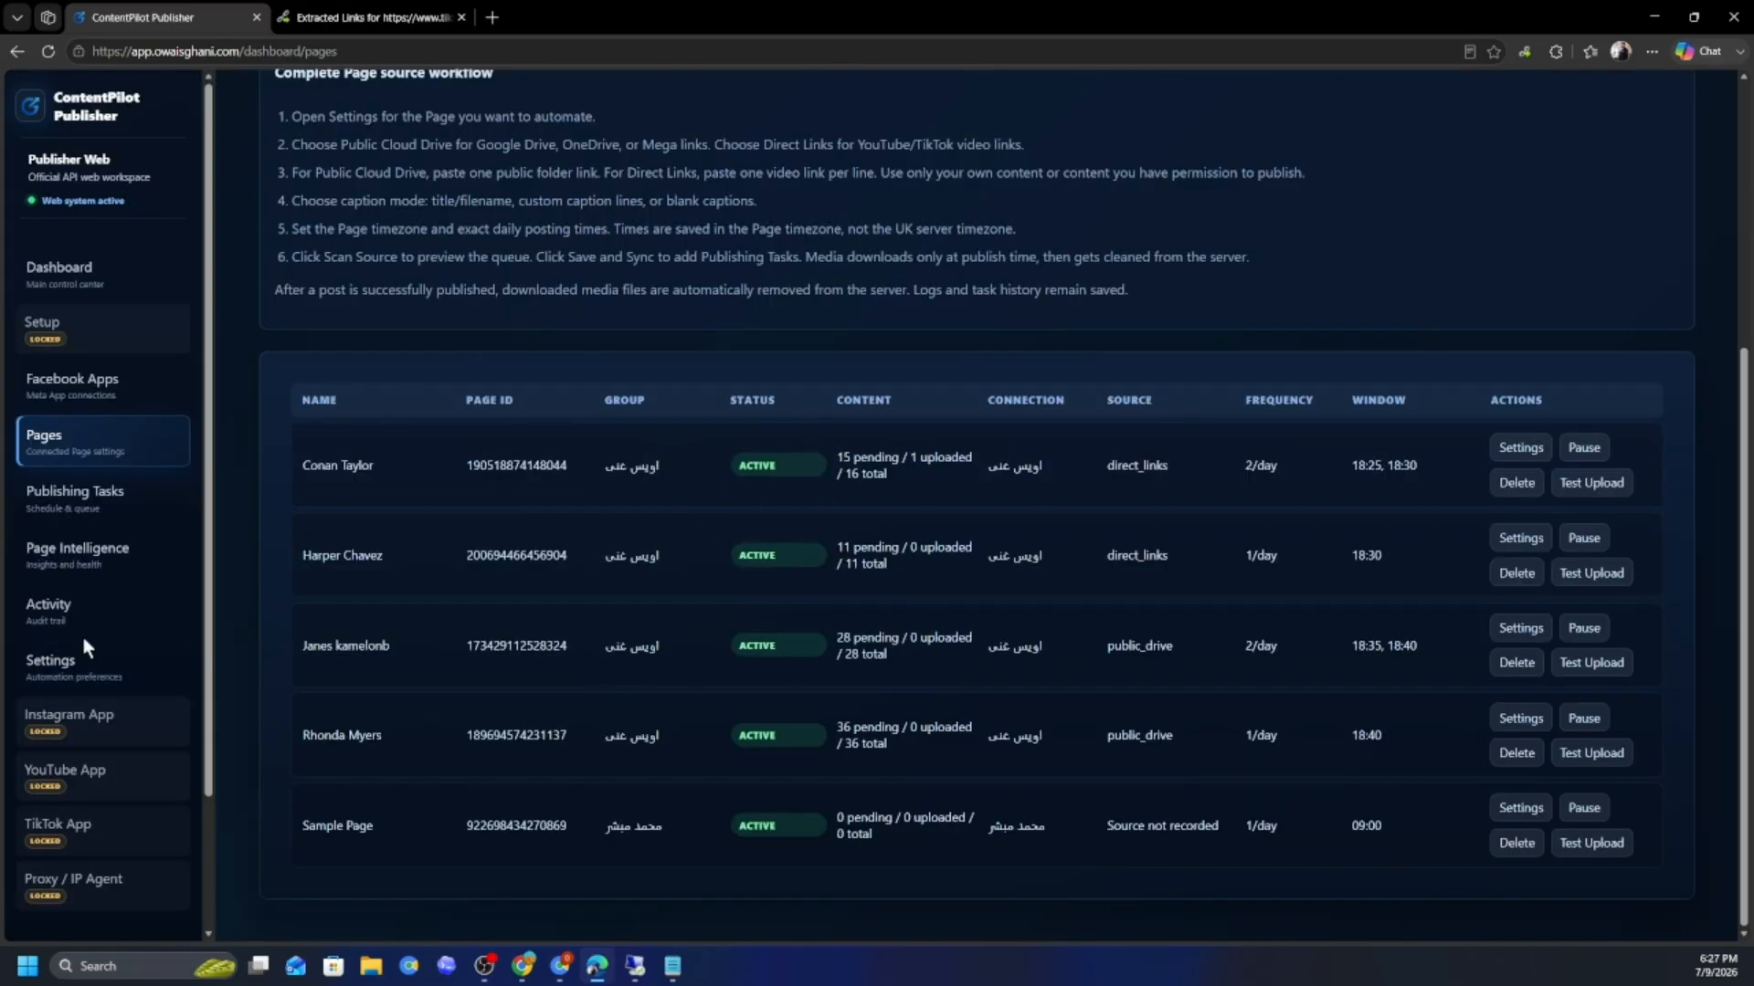
# - Open Publishing Tasks and examine the planned times, Pages and stages of the queued posts
pyautogui.click(112, 521)
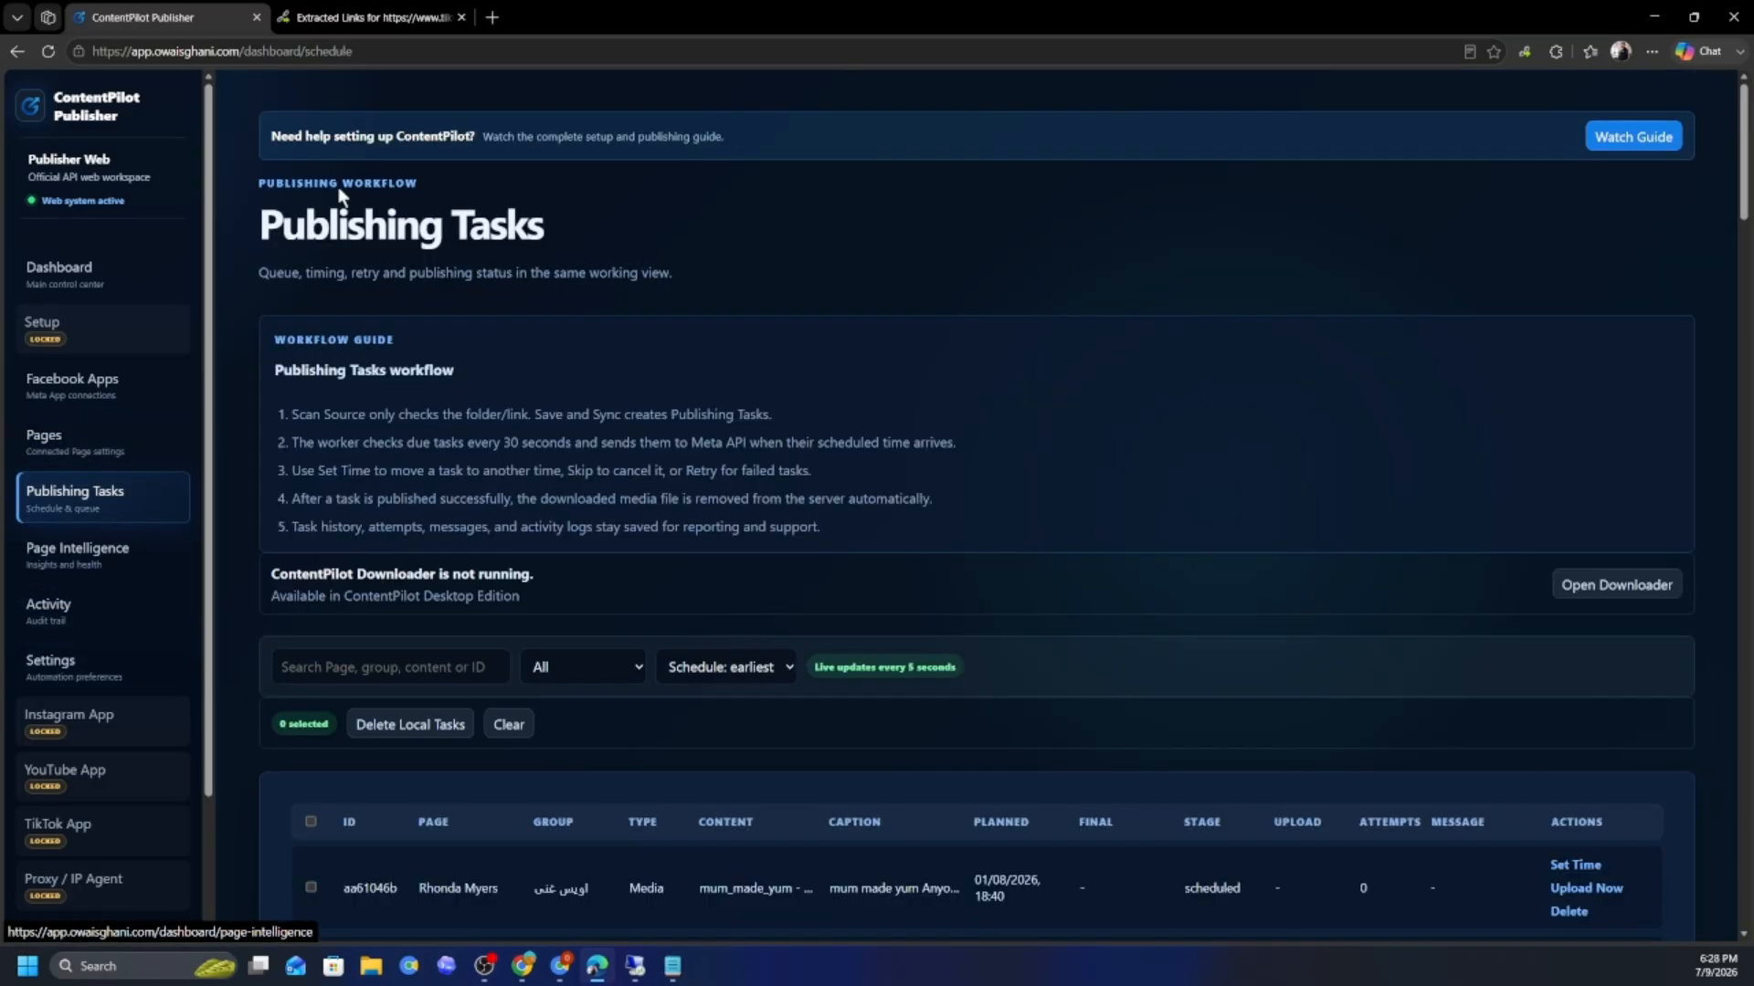
pyautogui.scroll(-6, 741, 556)
pyautogui.scroll(-2, 742, 559)
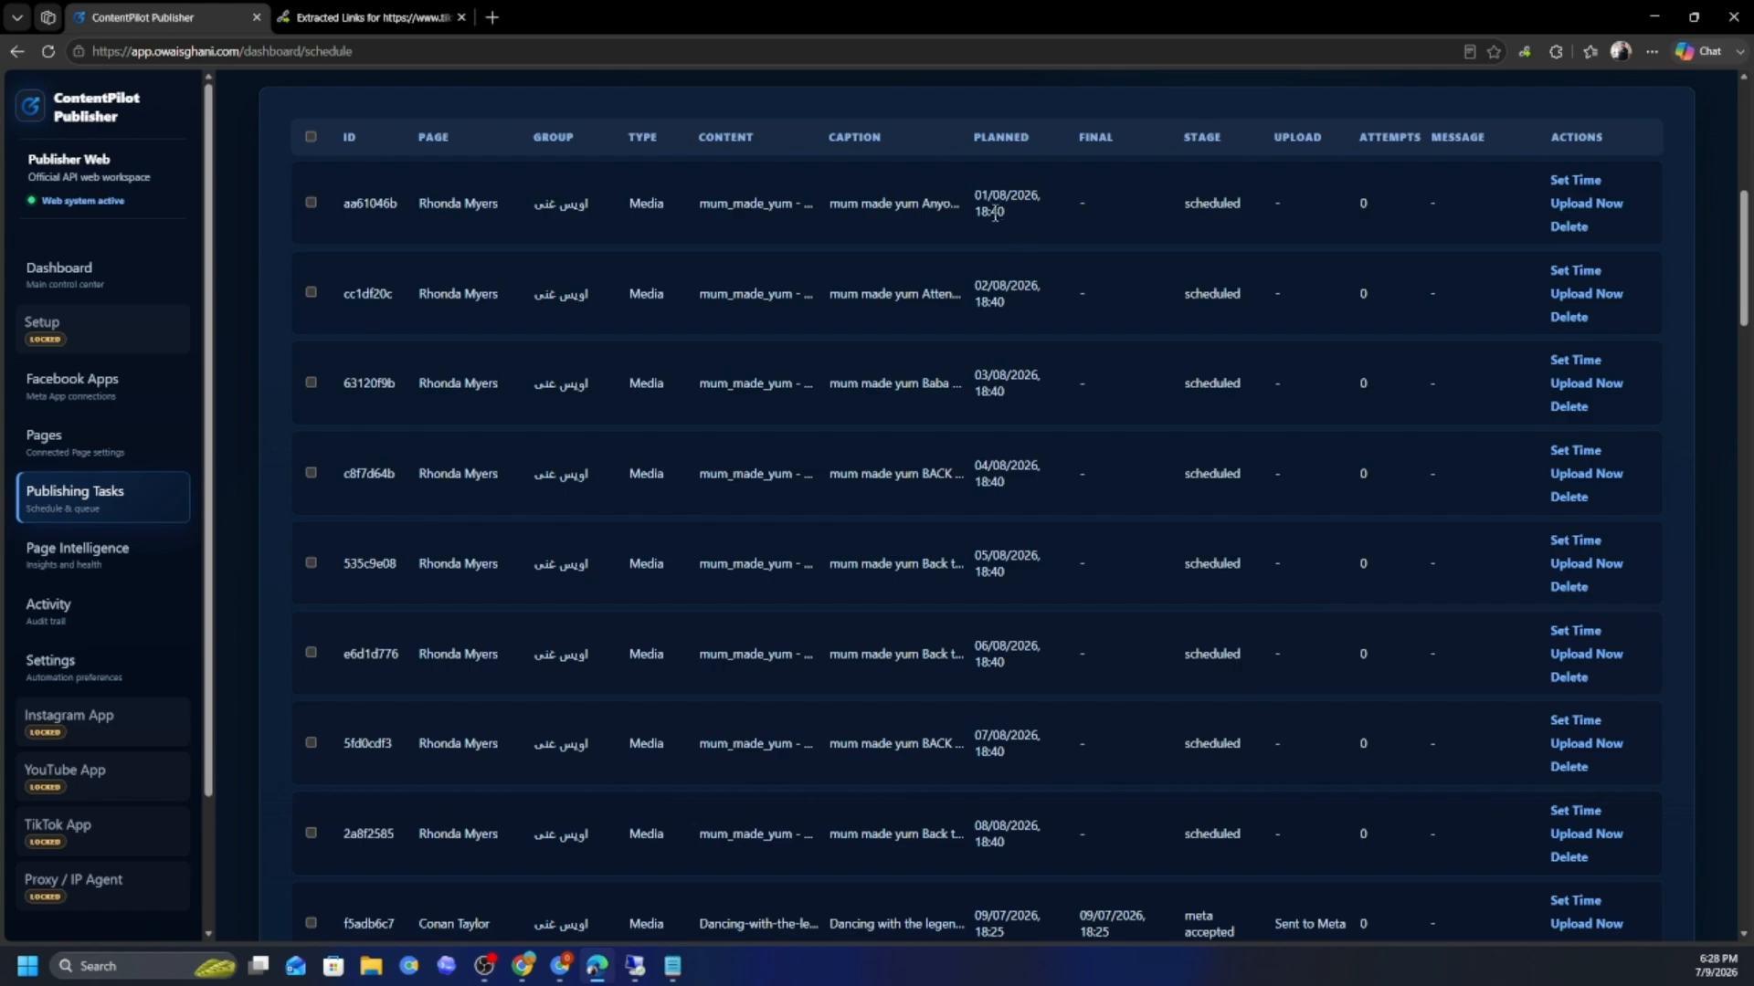
pyautogui.scroll(-4, 892, 498)
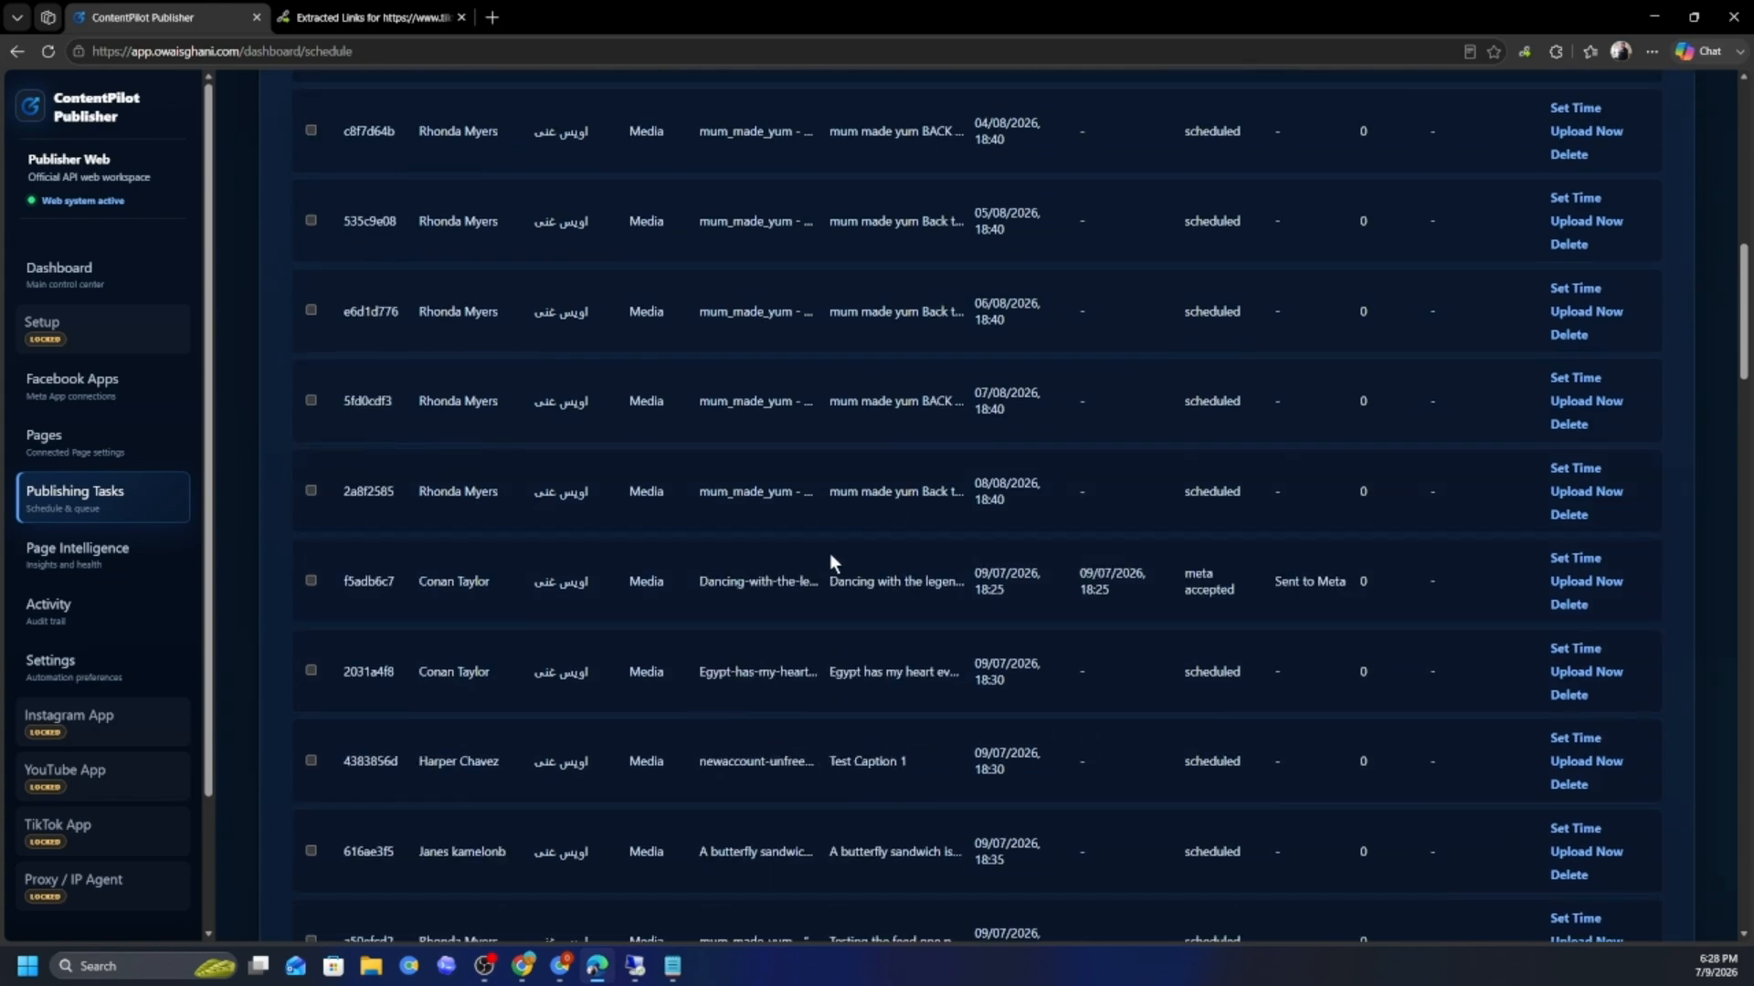
pyautogui.moveTo(976, 590); pyautogui.dragTo(1027, 592)
pyautogui.moveTo(422, 589); pyautogui.dragTo(492, 590)
pyautogui.rightClick(477, 591)
# - Open Page Intelligence and refresh the insights of the first listed Page
pyautogui.click(80, 555)
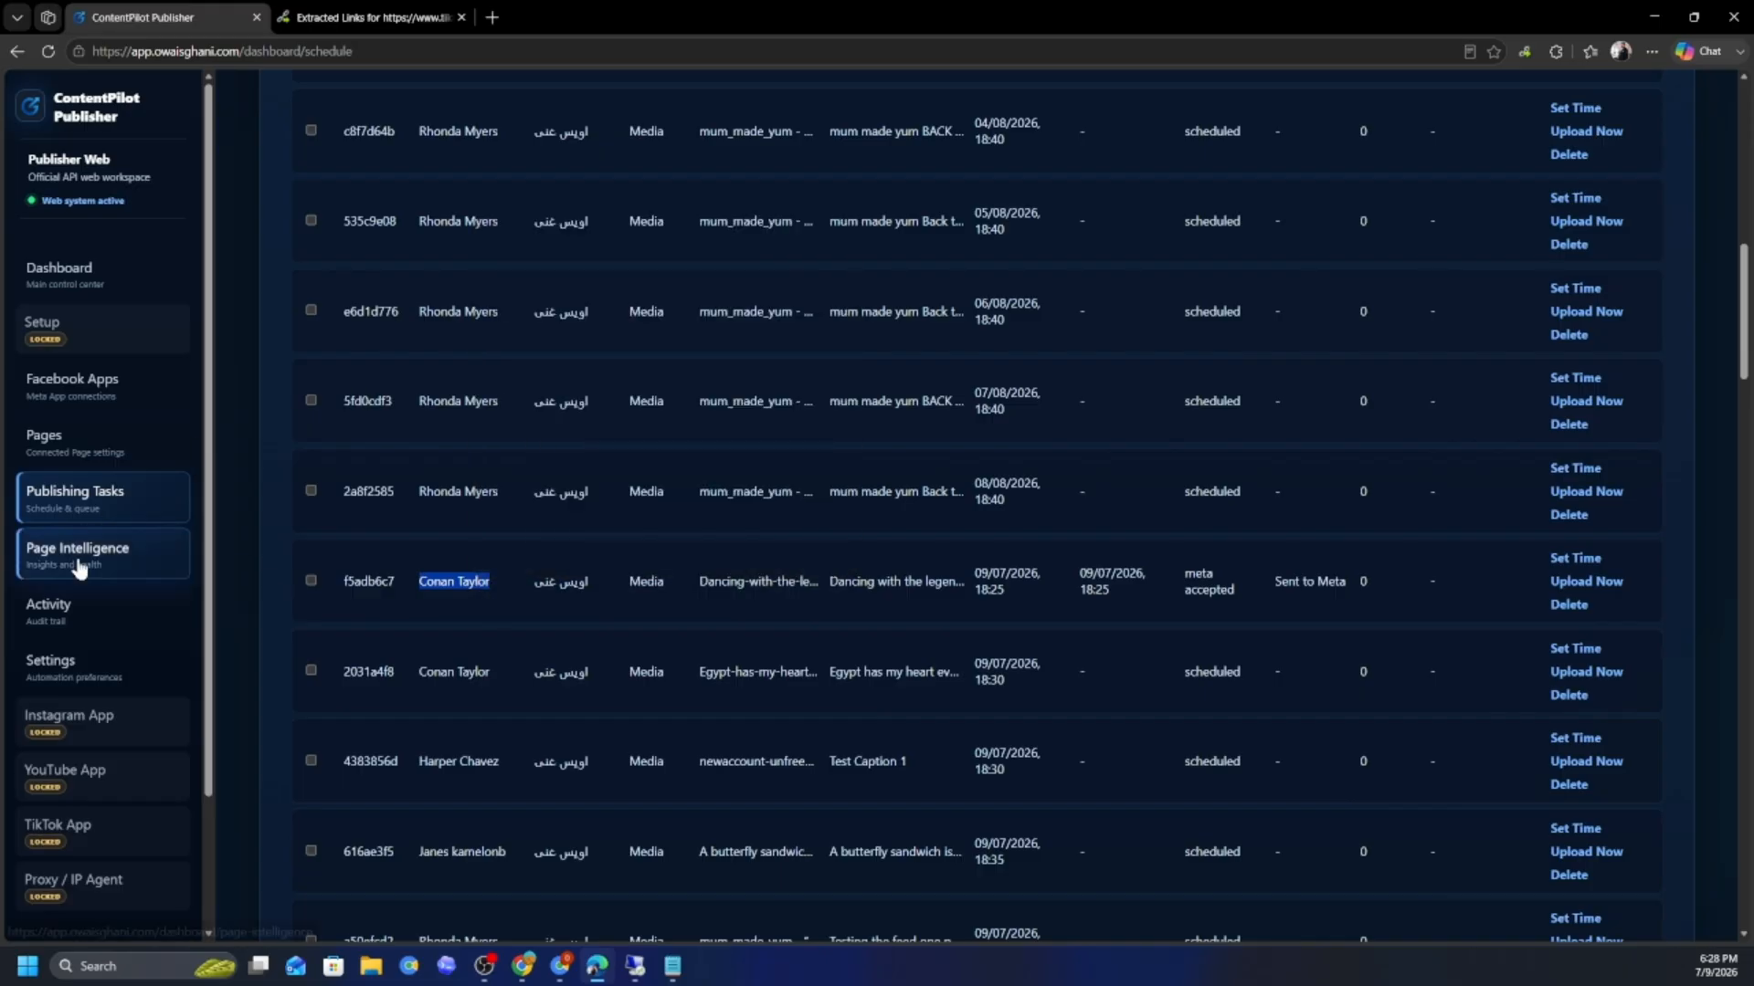
pyautogui.click(80, 567)
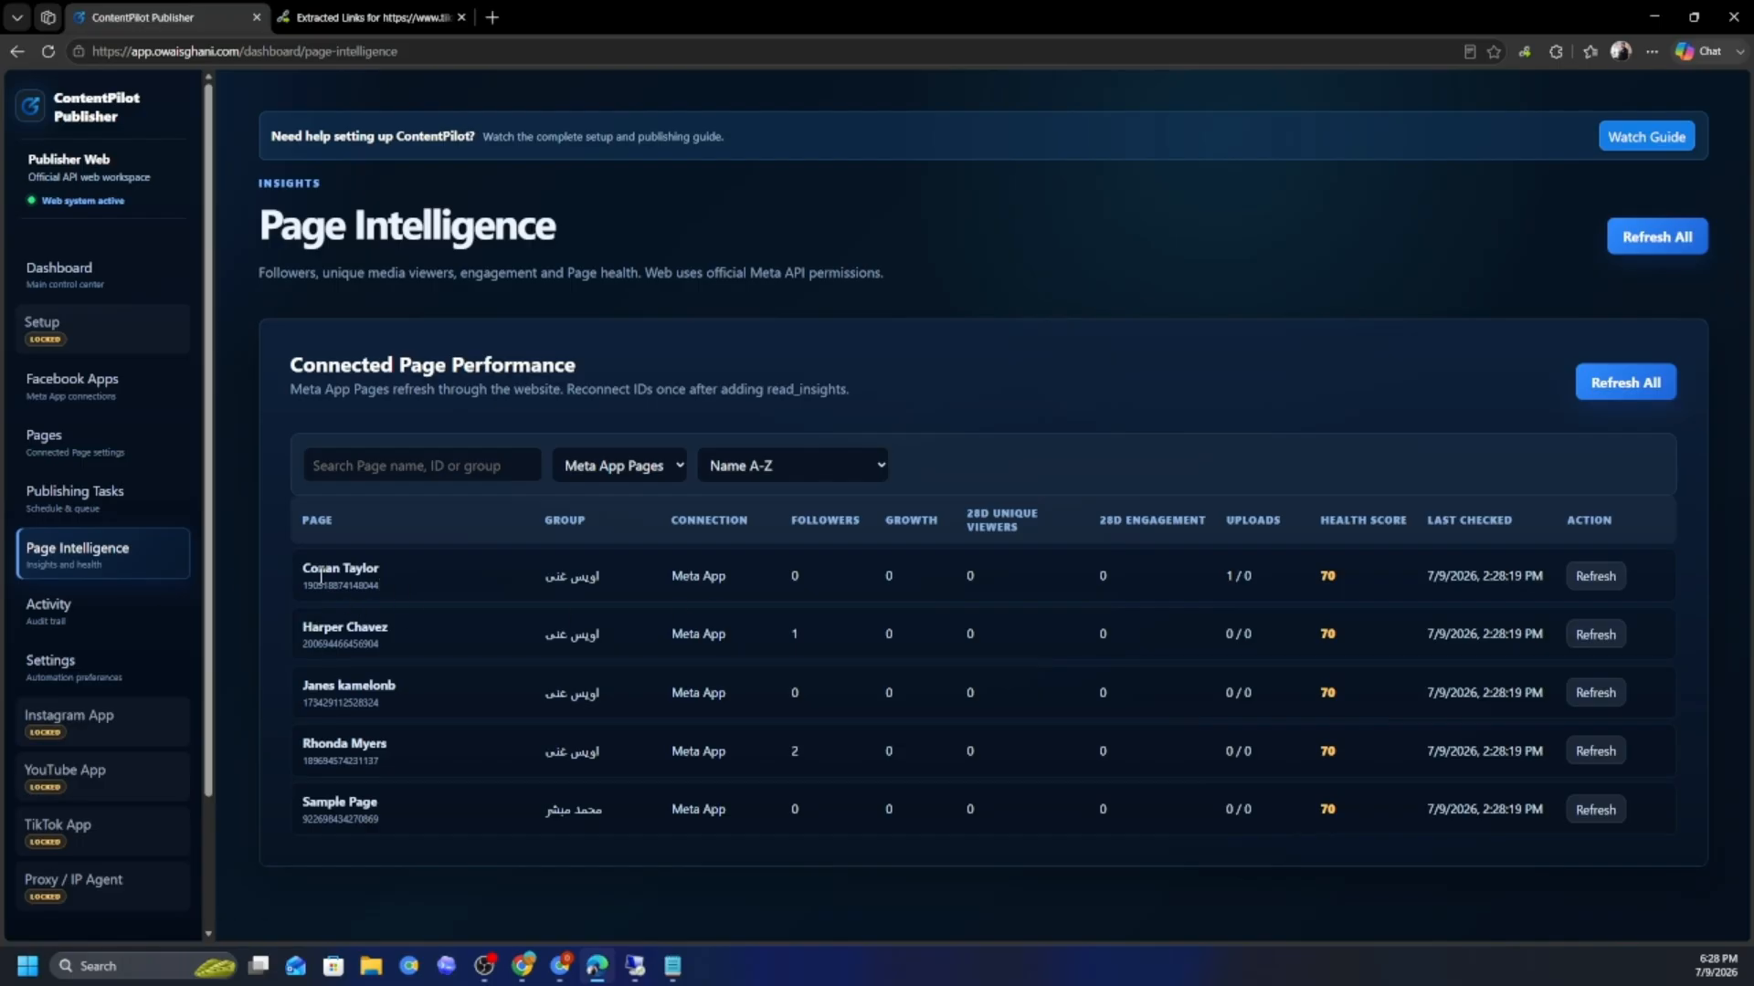
pyautogui.click(1584, 580)
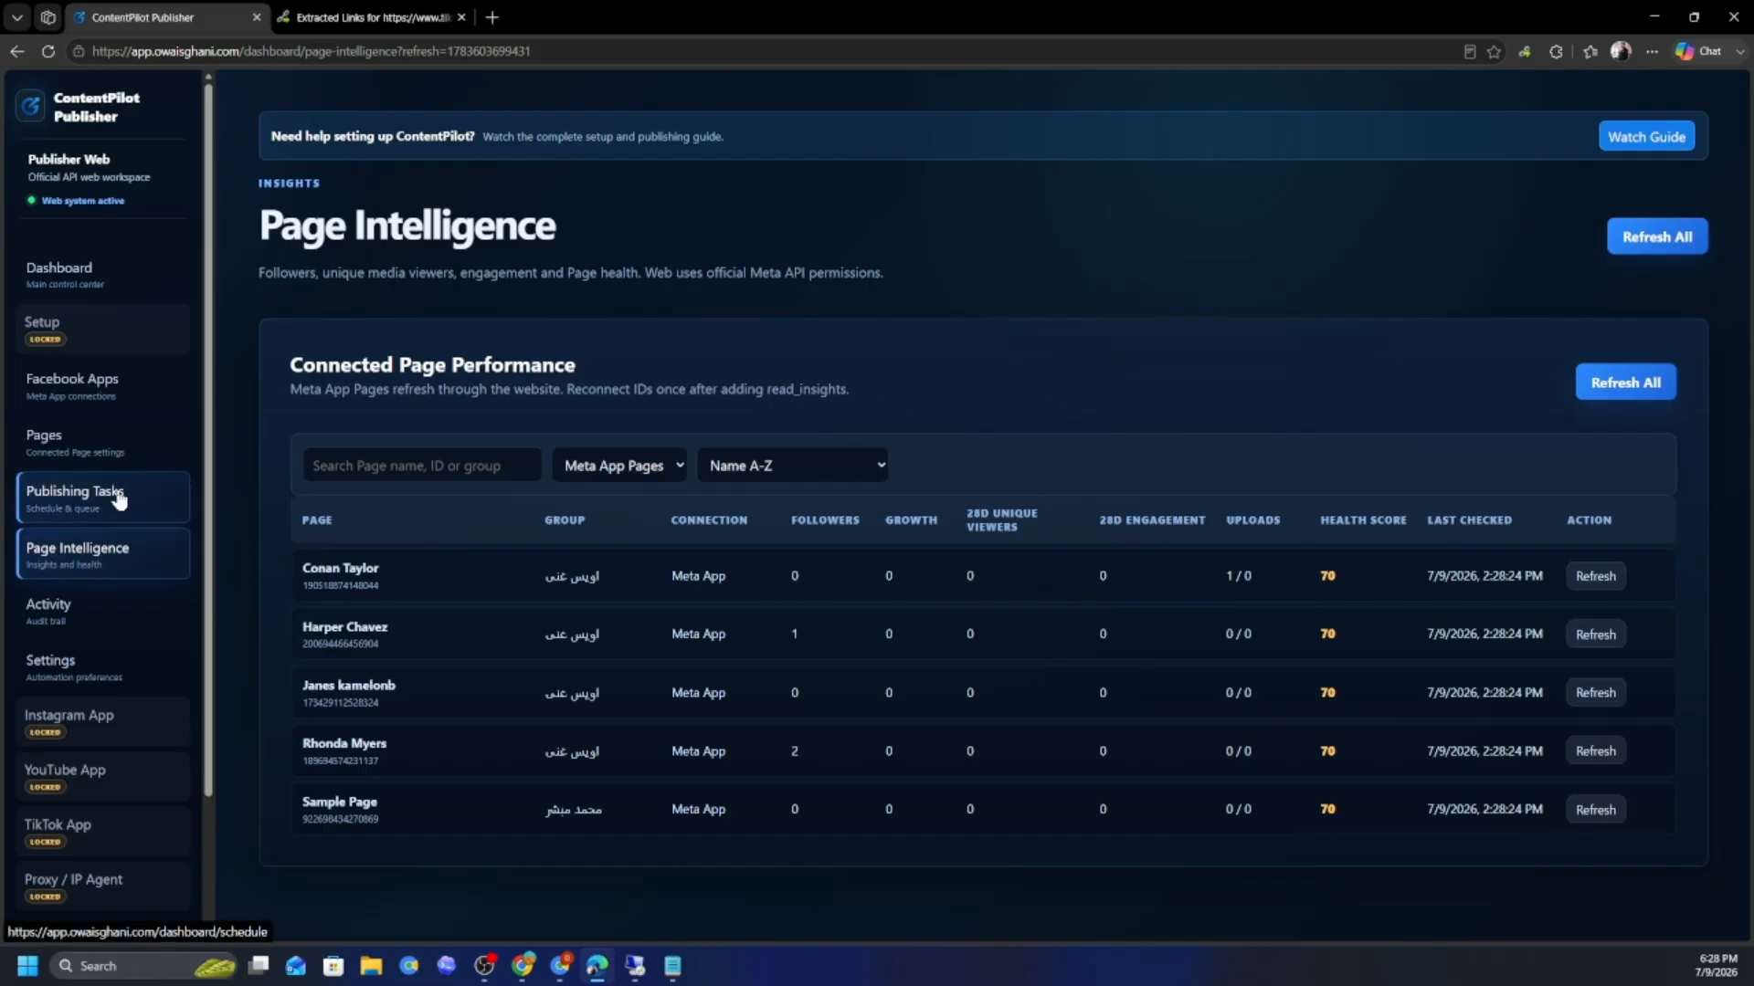
# - Open the Activity page and review the operational log's events, statuses and messages
pyautogui.click(78, 603)
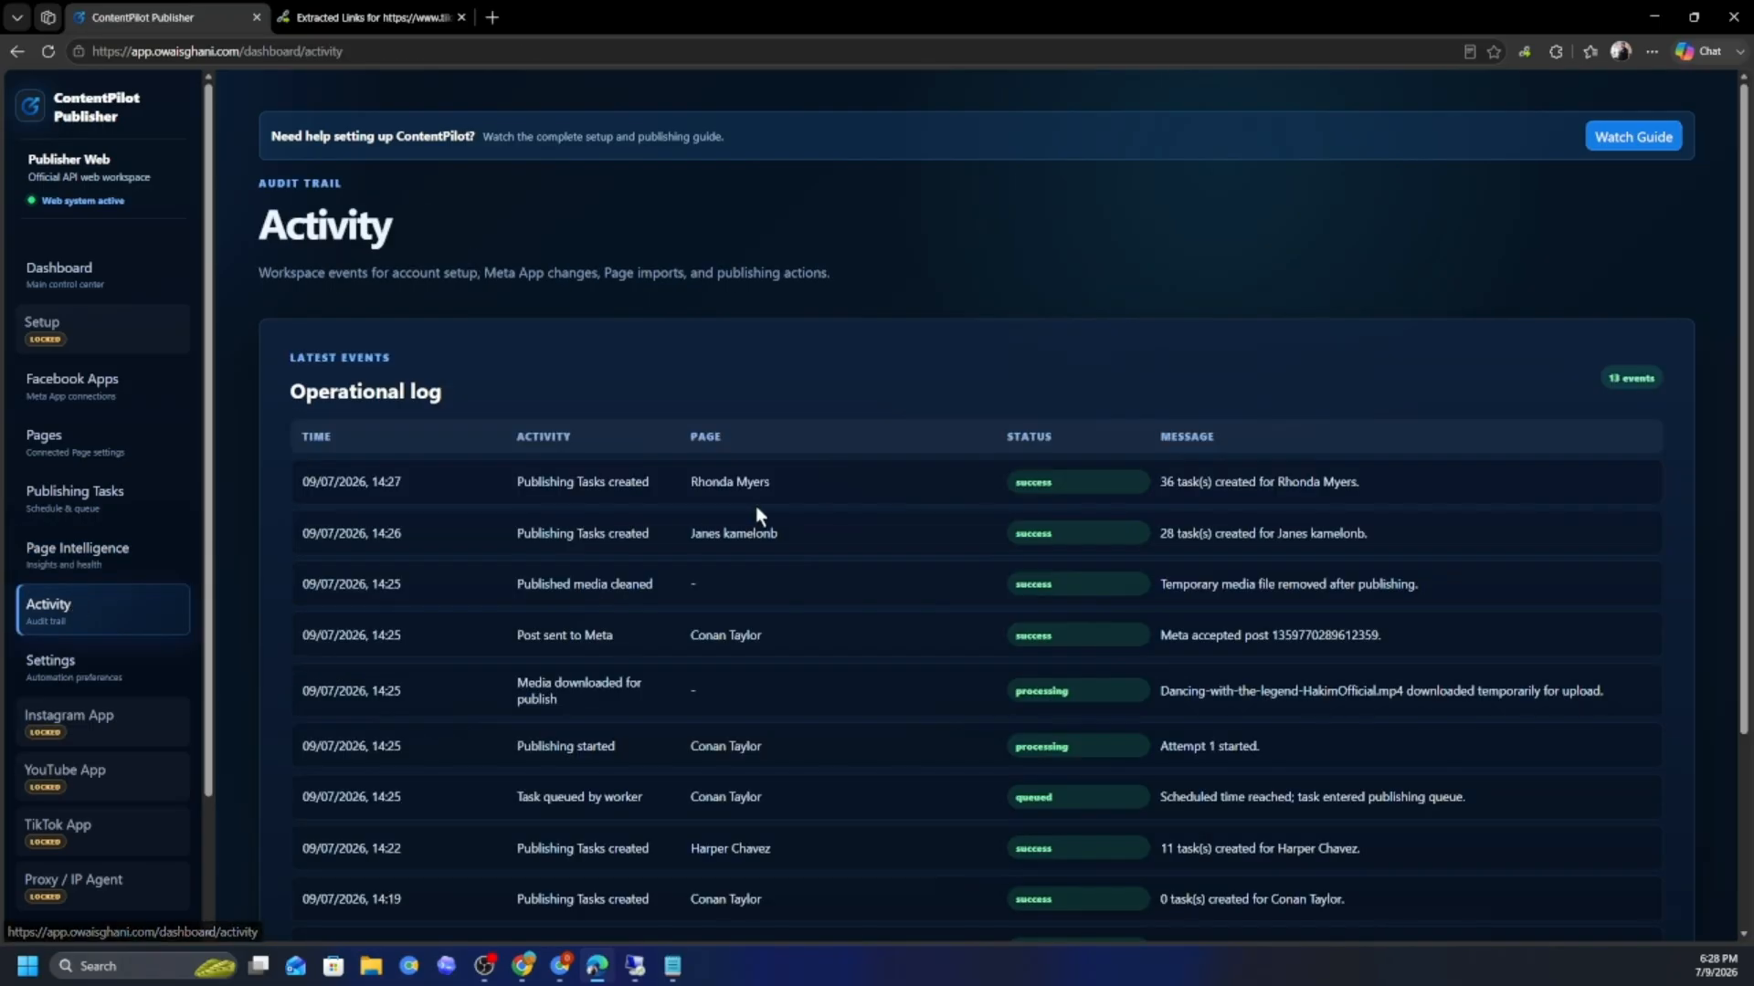
pyautogui.scroll(-2, 754, 506)
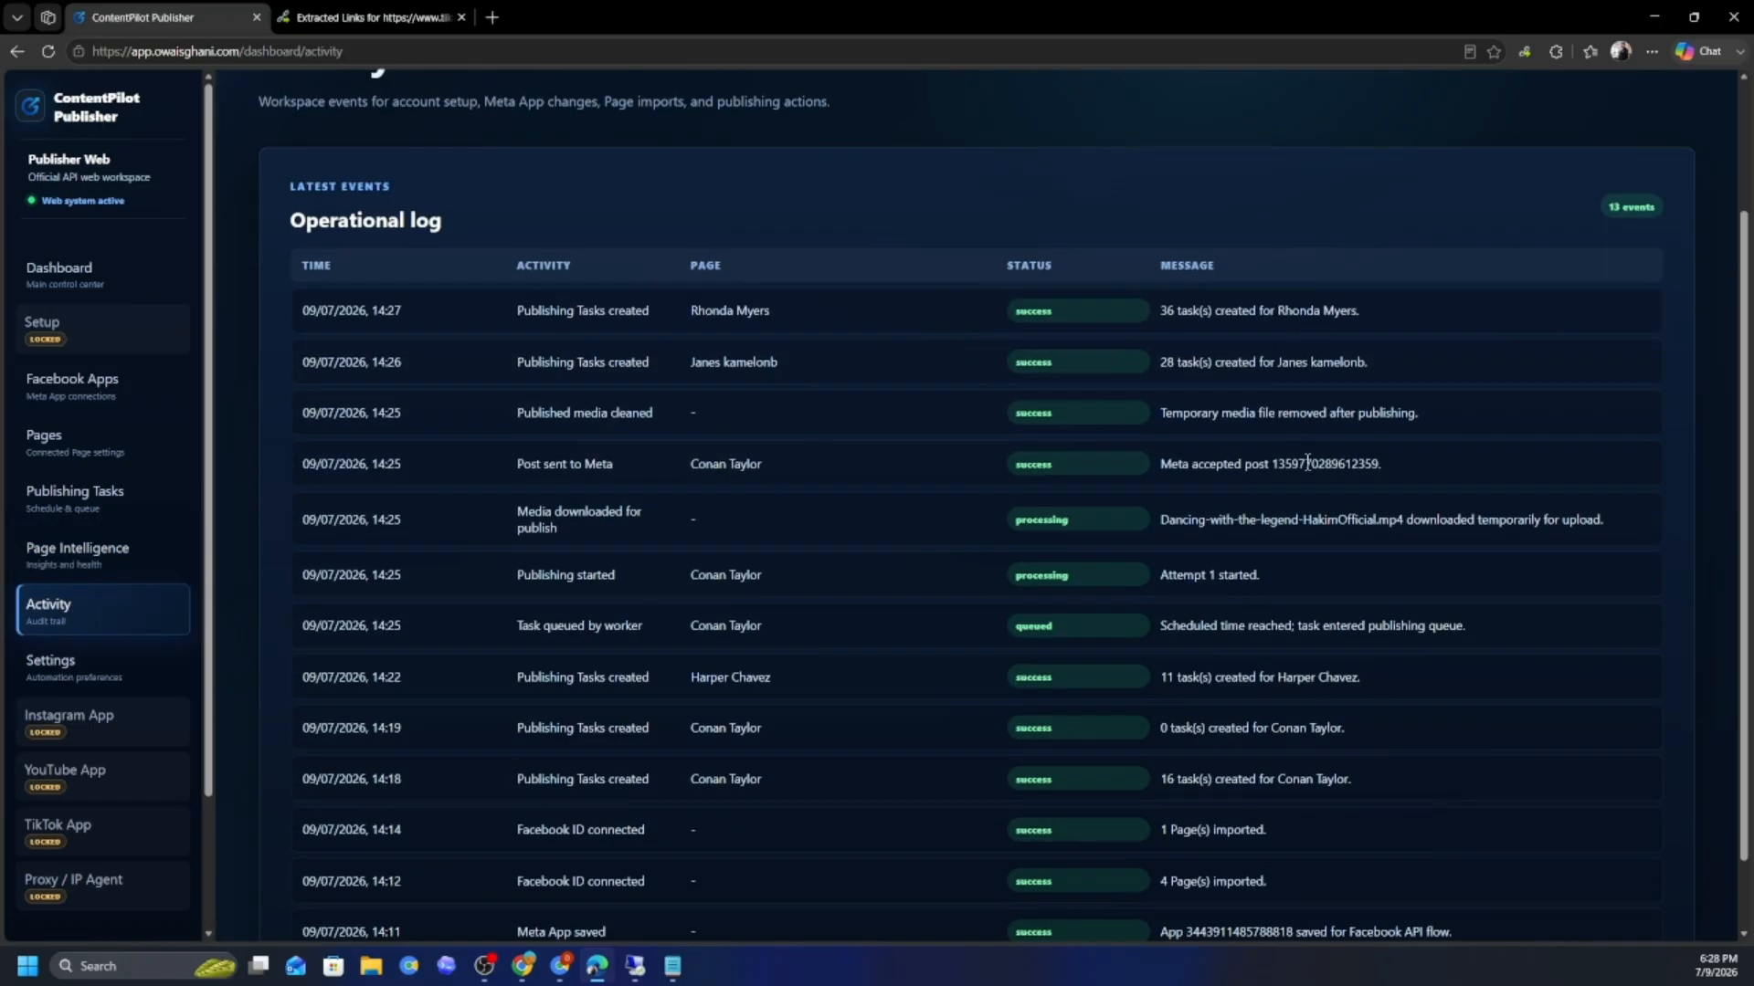
# - Switch to Facebook in Chrome, open the Page named in the log's Post sent to Meta event, and examine its published video post
pyautogui.tripleClick(710, 459)
pyautogui.click(523, 965)
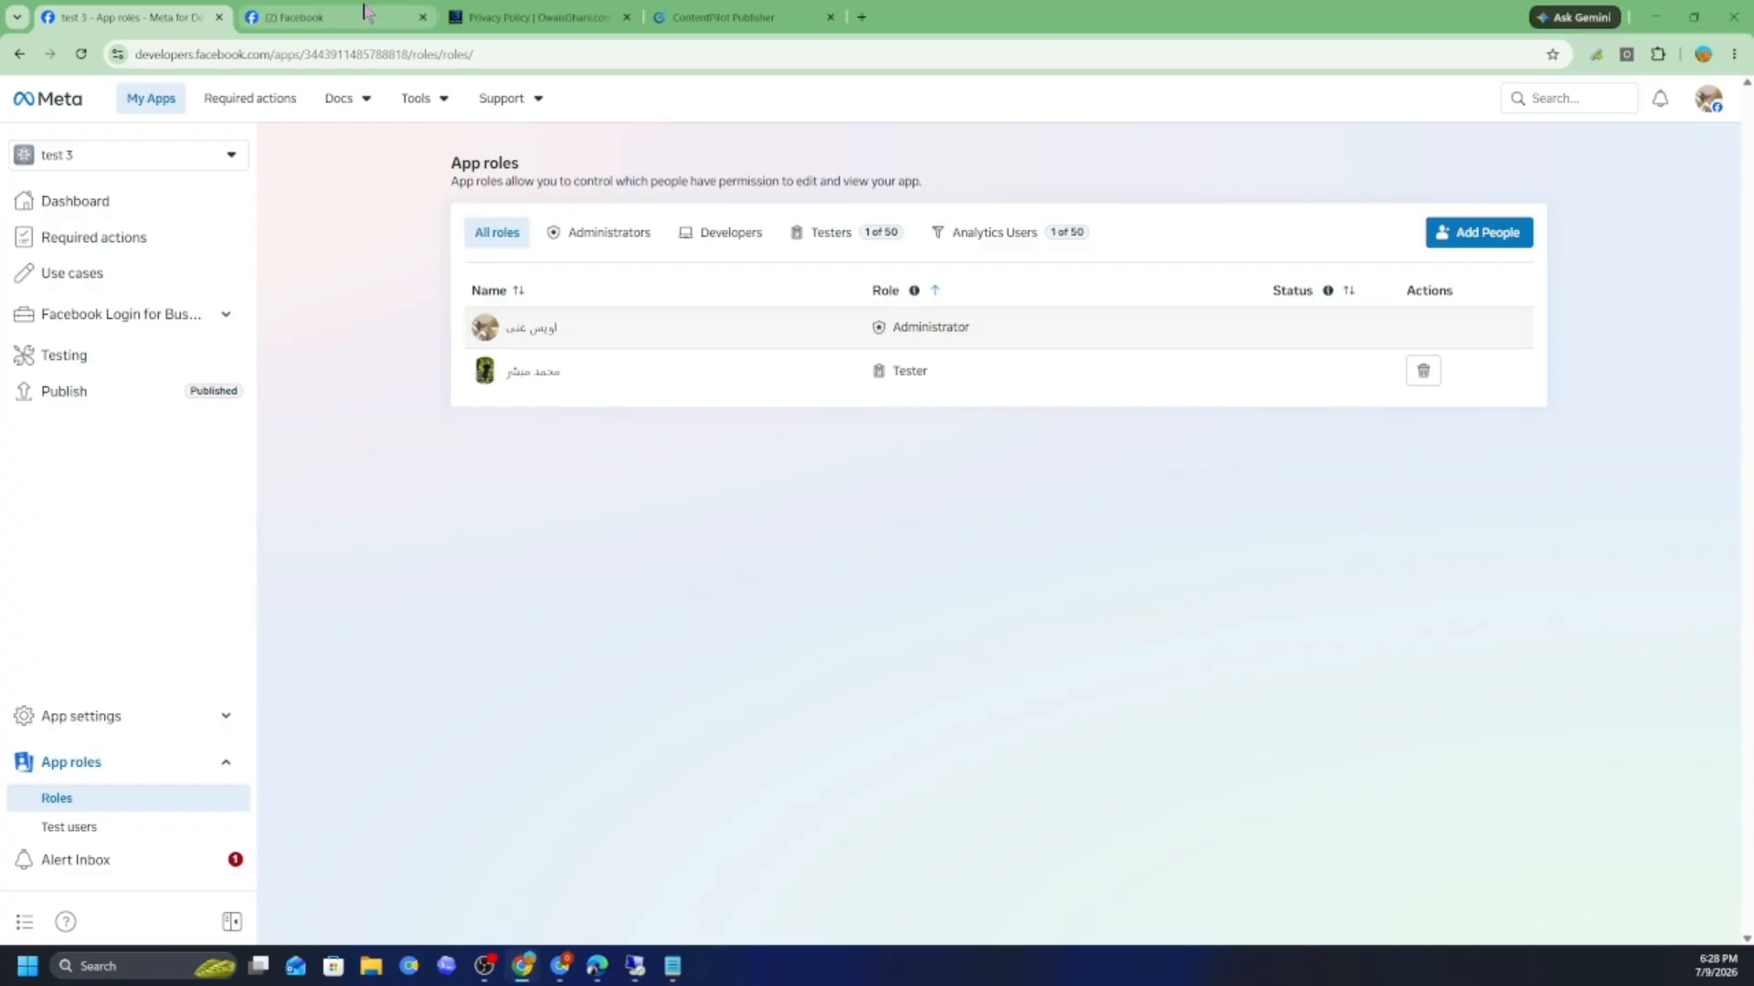
pyautogui.click(315, 16)
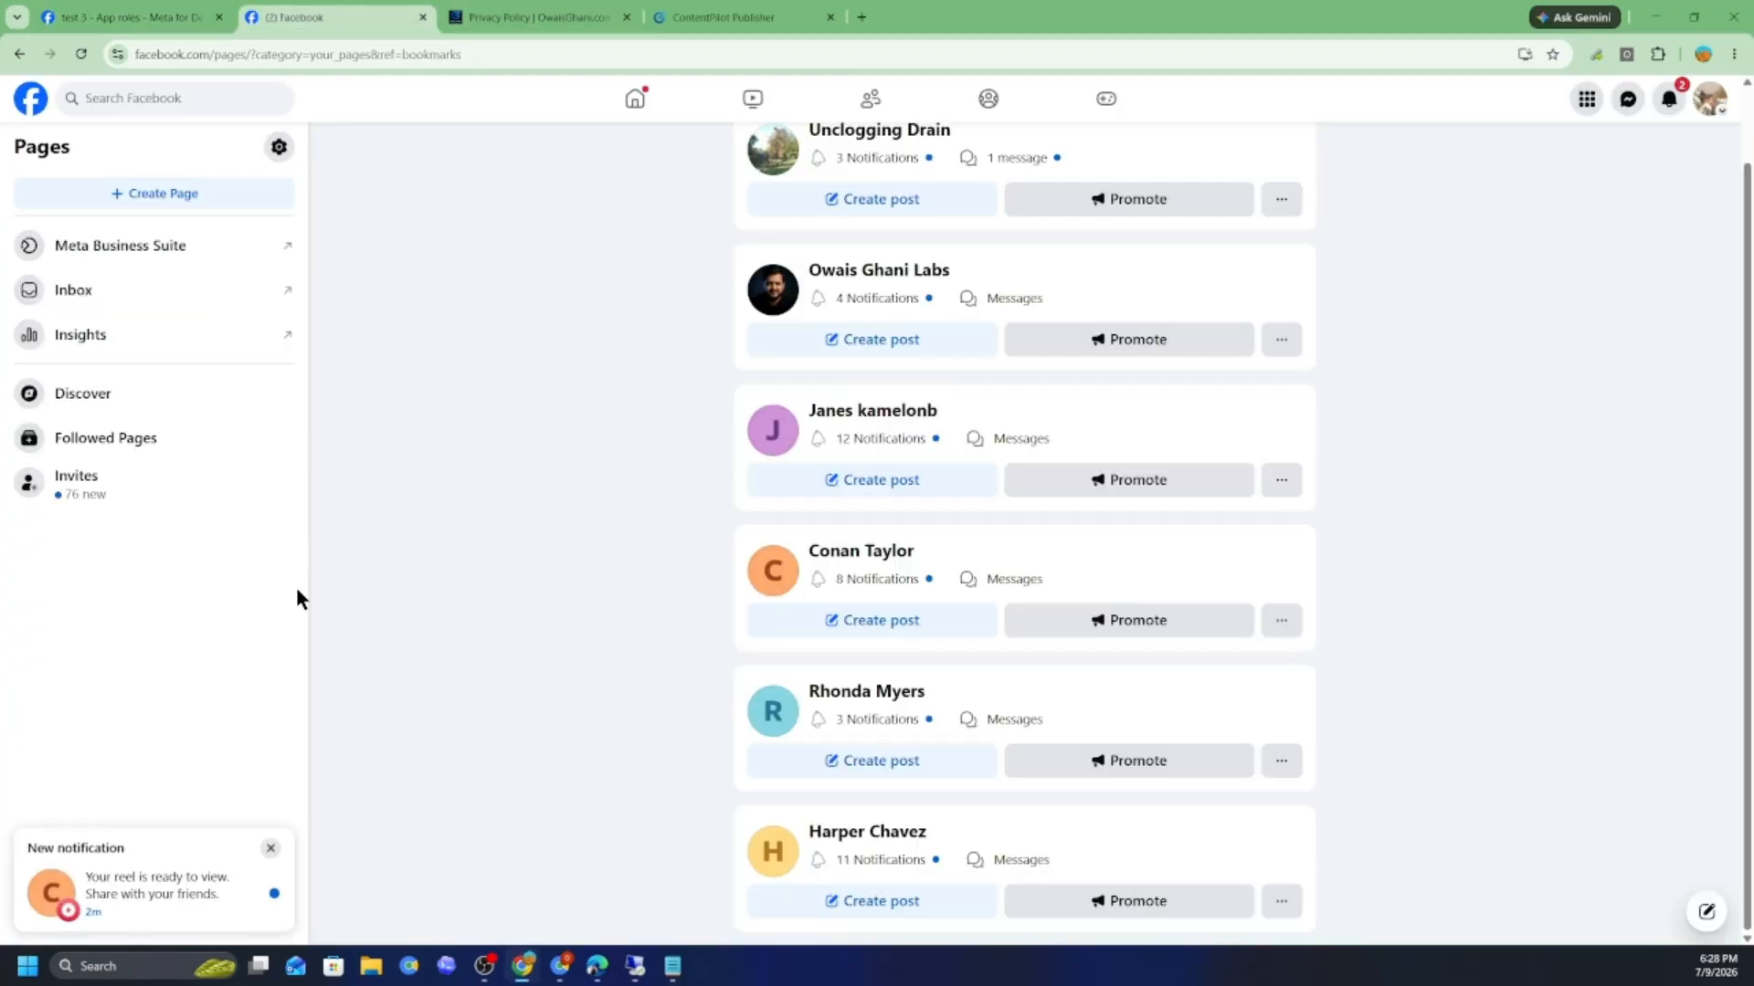
pyautogui.click(860, 553)
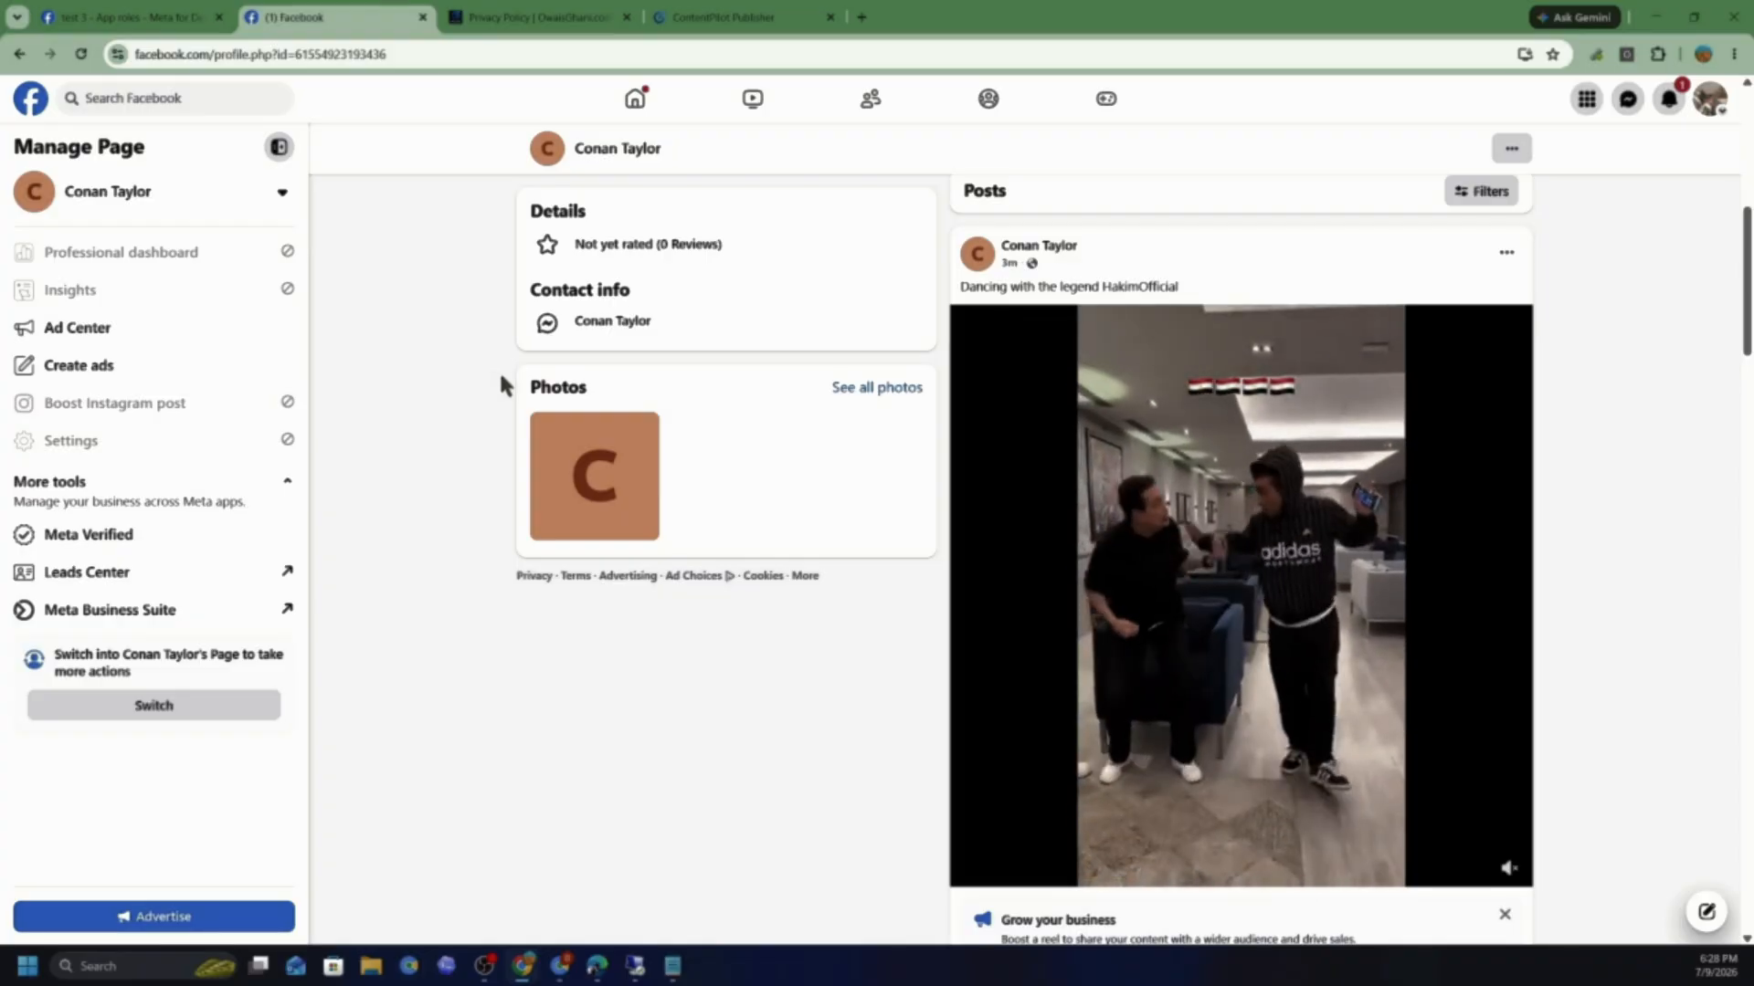
pyautogui.scroll(-1, 499, 369)
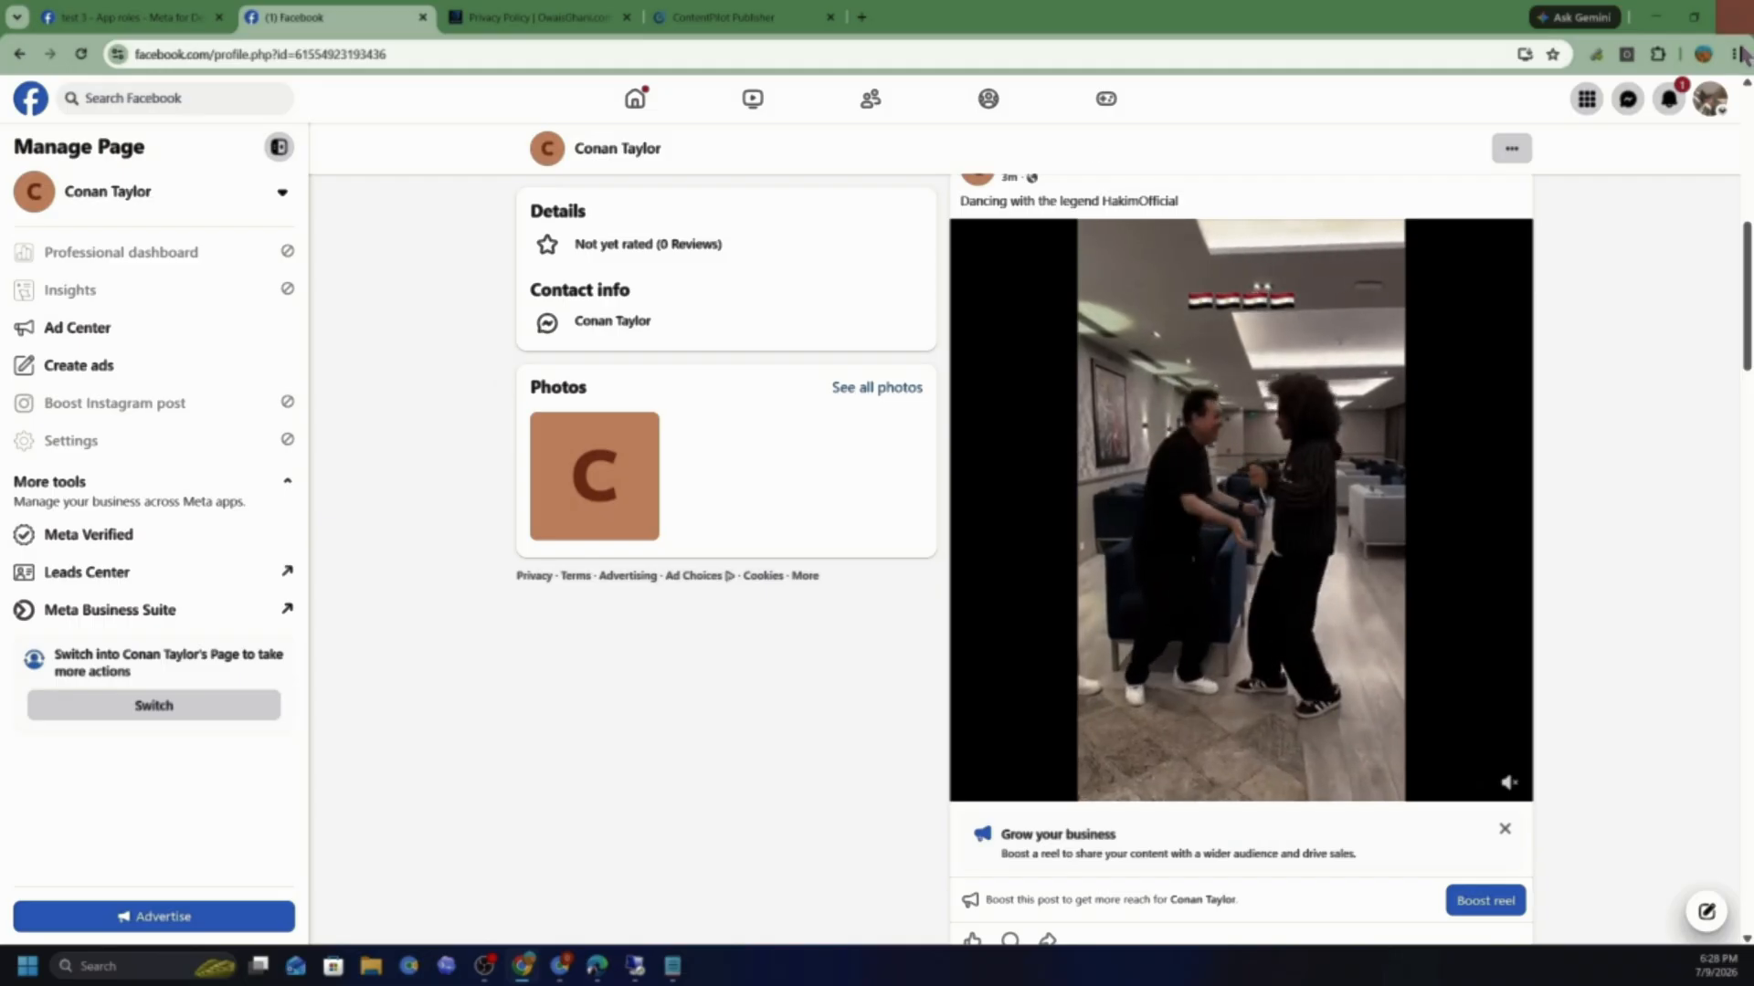
pyautogui.click(1655, 18)
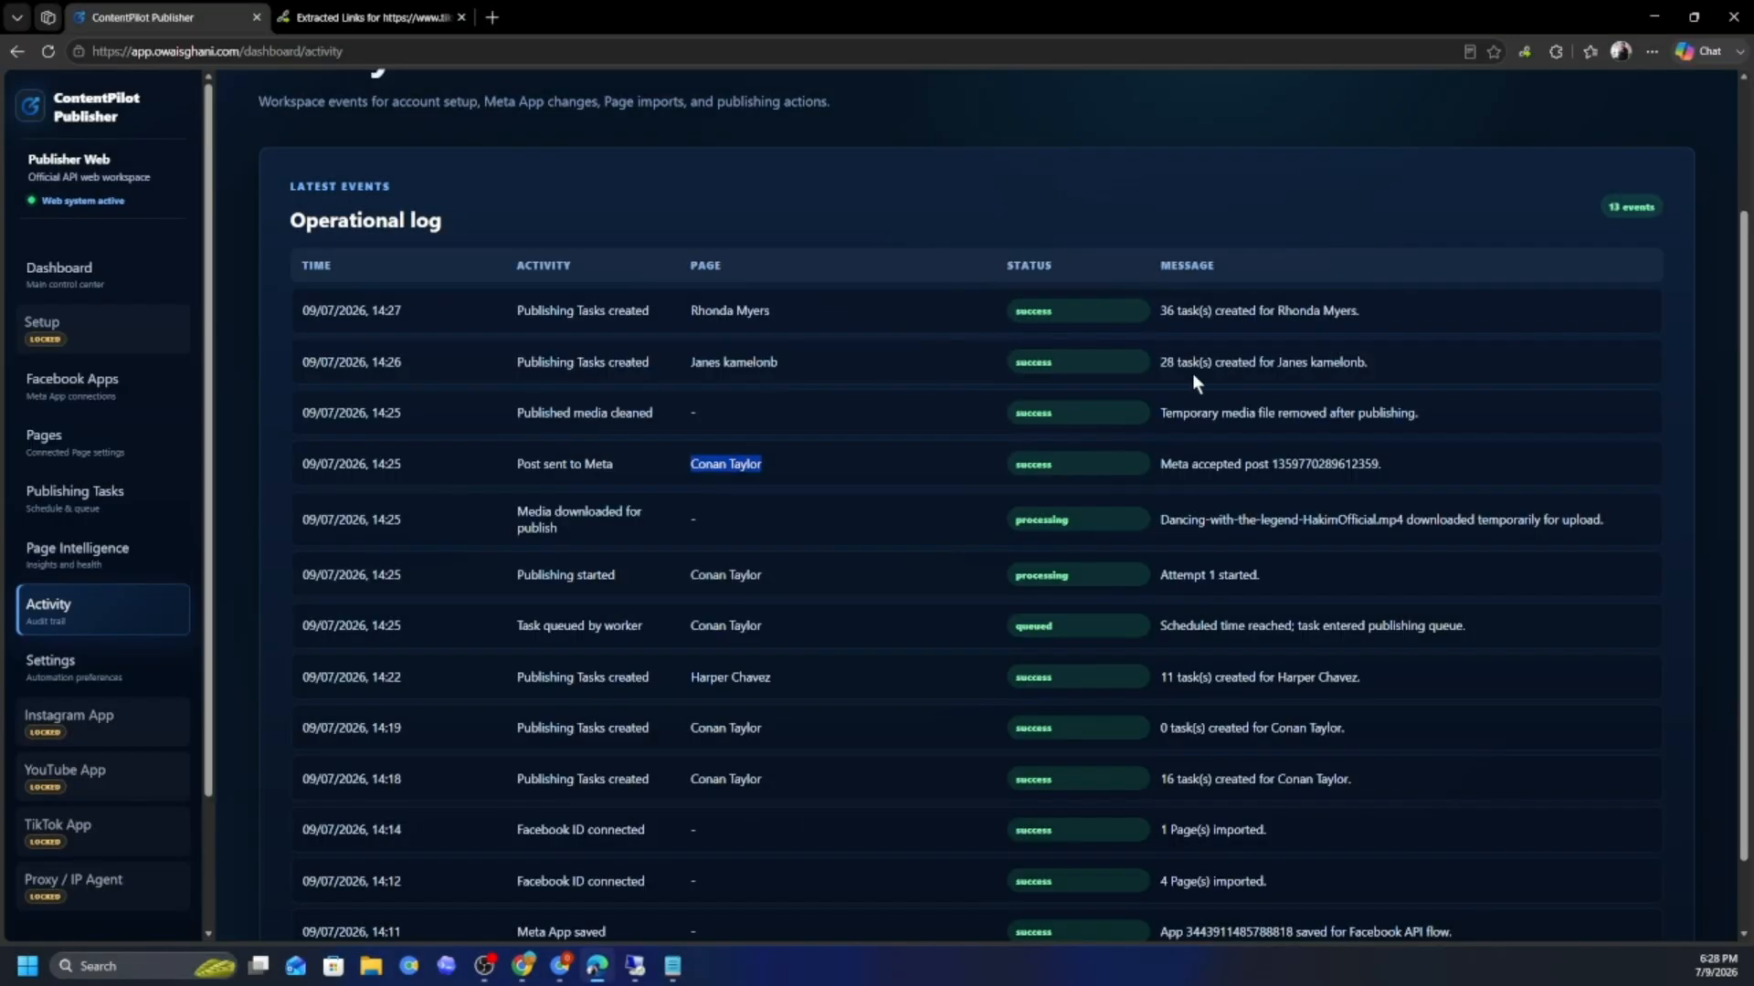
# - Return to the operational log and read the message of the Published media cleaned event
pyautogui.click(1192, 382)
pyautogui.scroll(-1, 1241, 504)
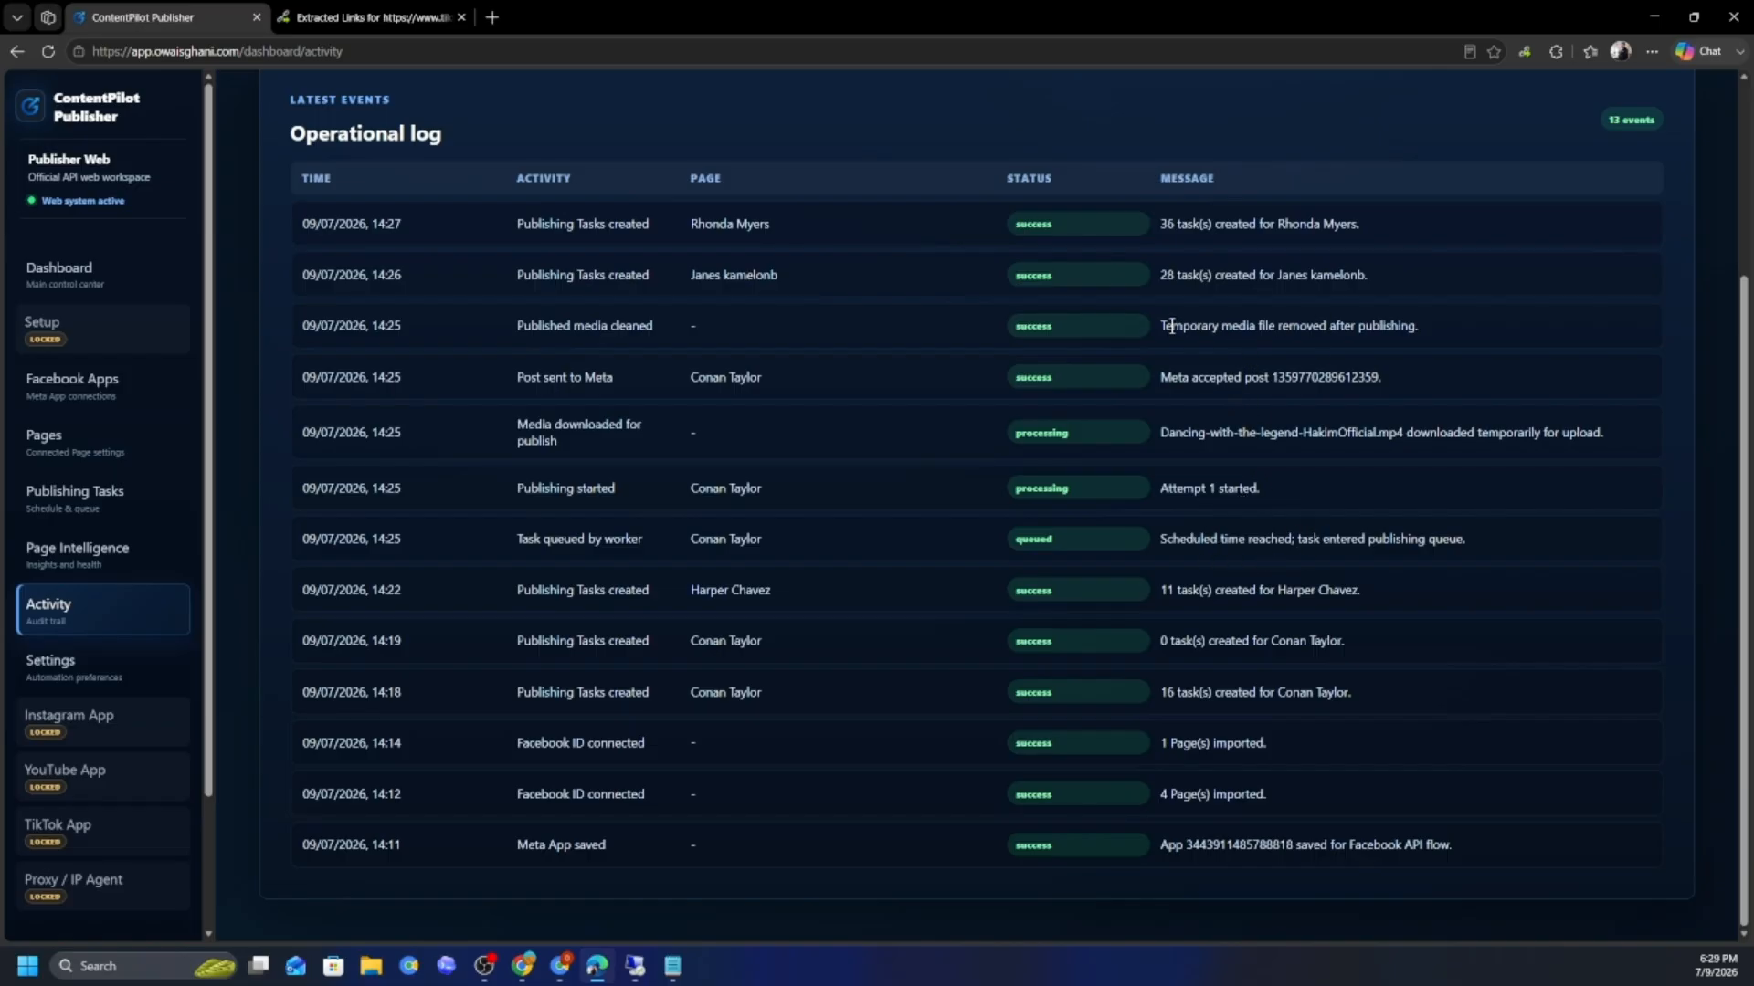
pyautogui.moveTo(1160, 323); pyautogui.dragTo(1379, 326)
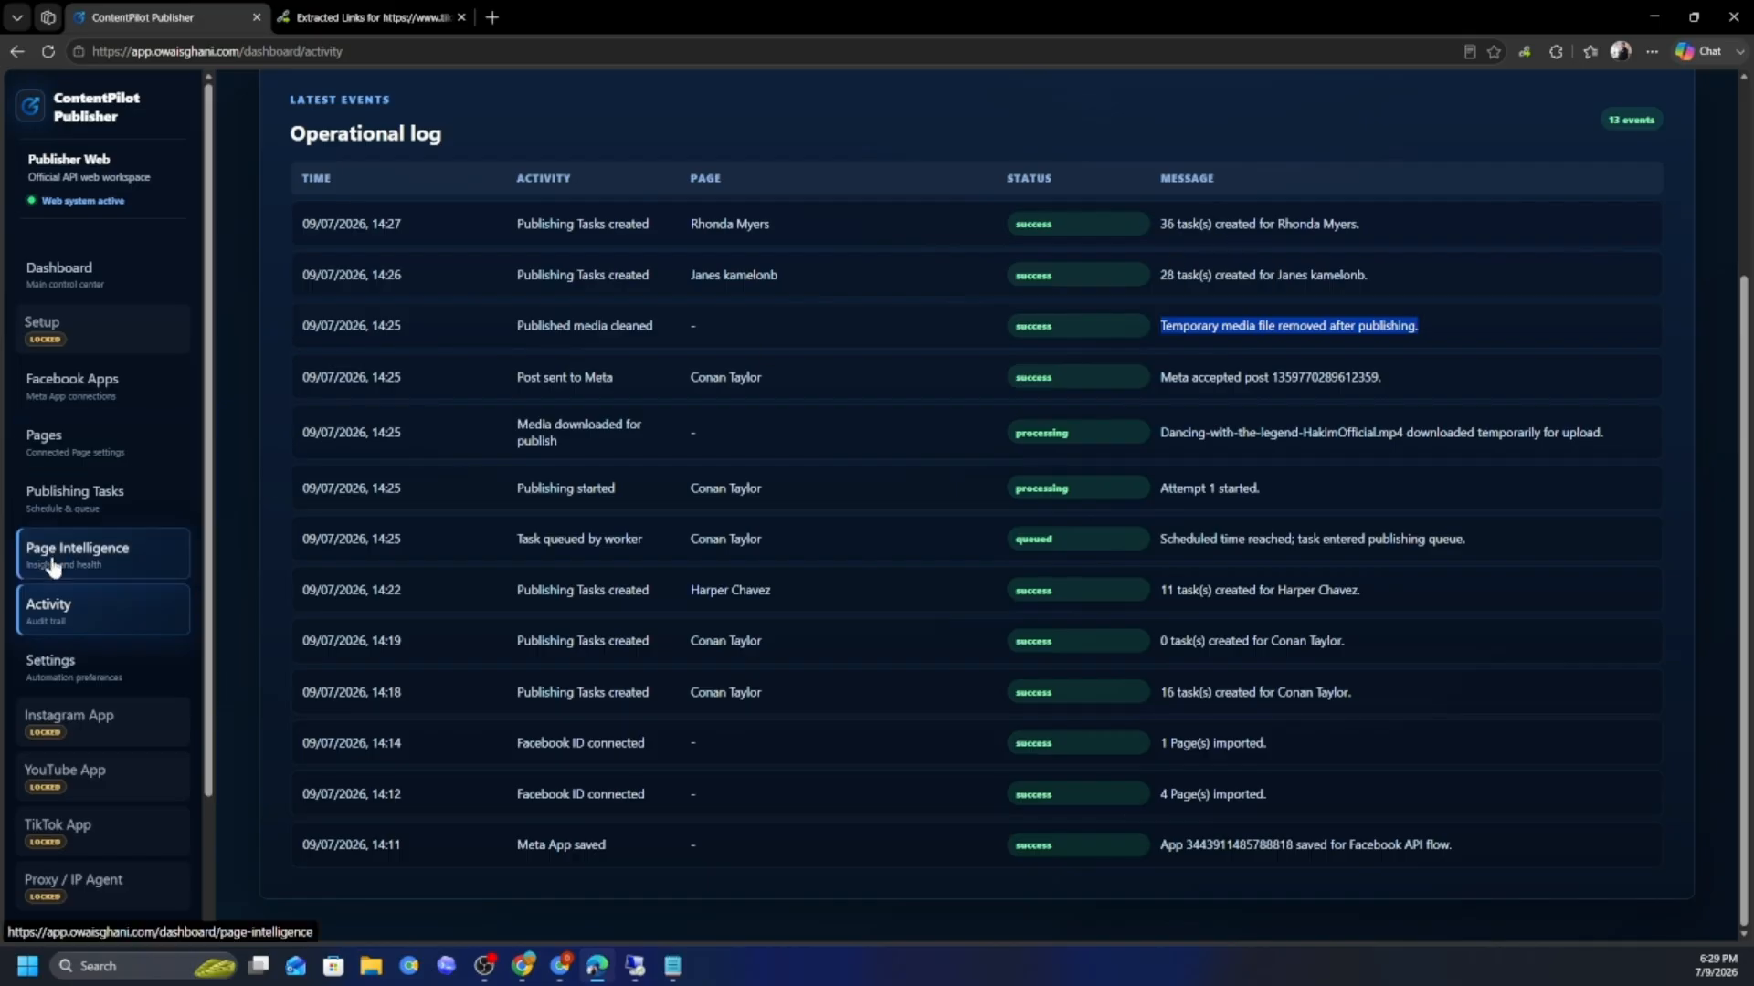
# - Open Publishing Tasks and look through the planned times and stages of the scheduled posts
pyautogui.click(69, 497)
pyautogui.scroll(-10, 1032, 630)
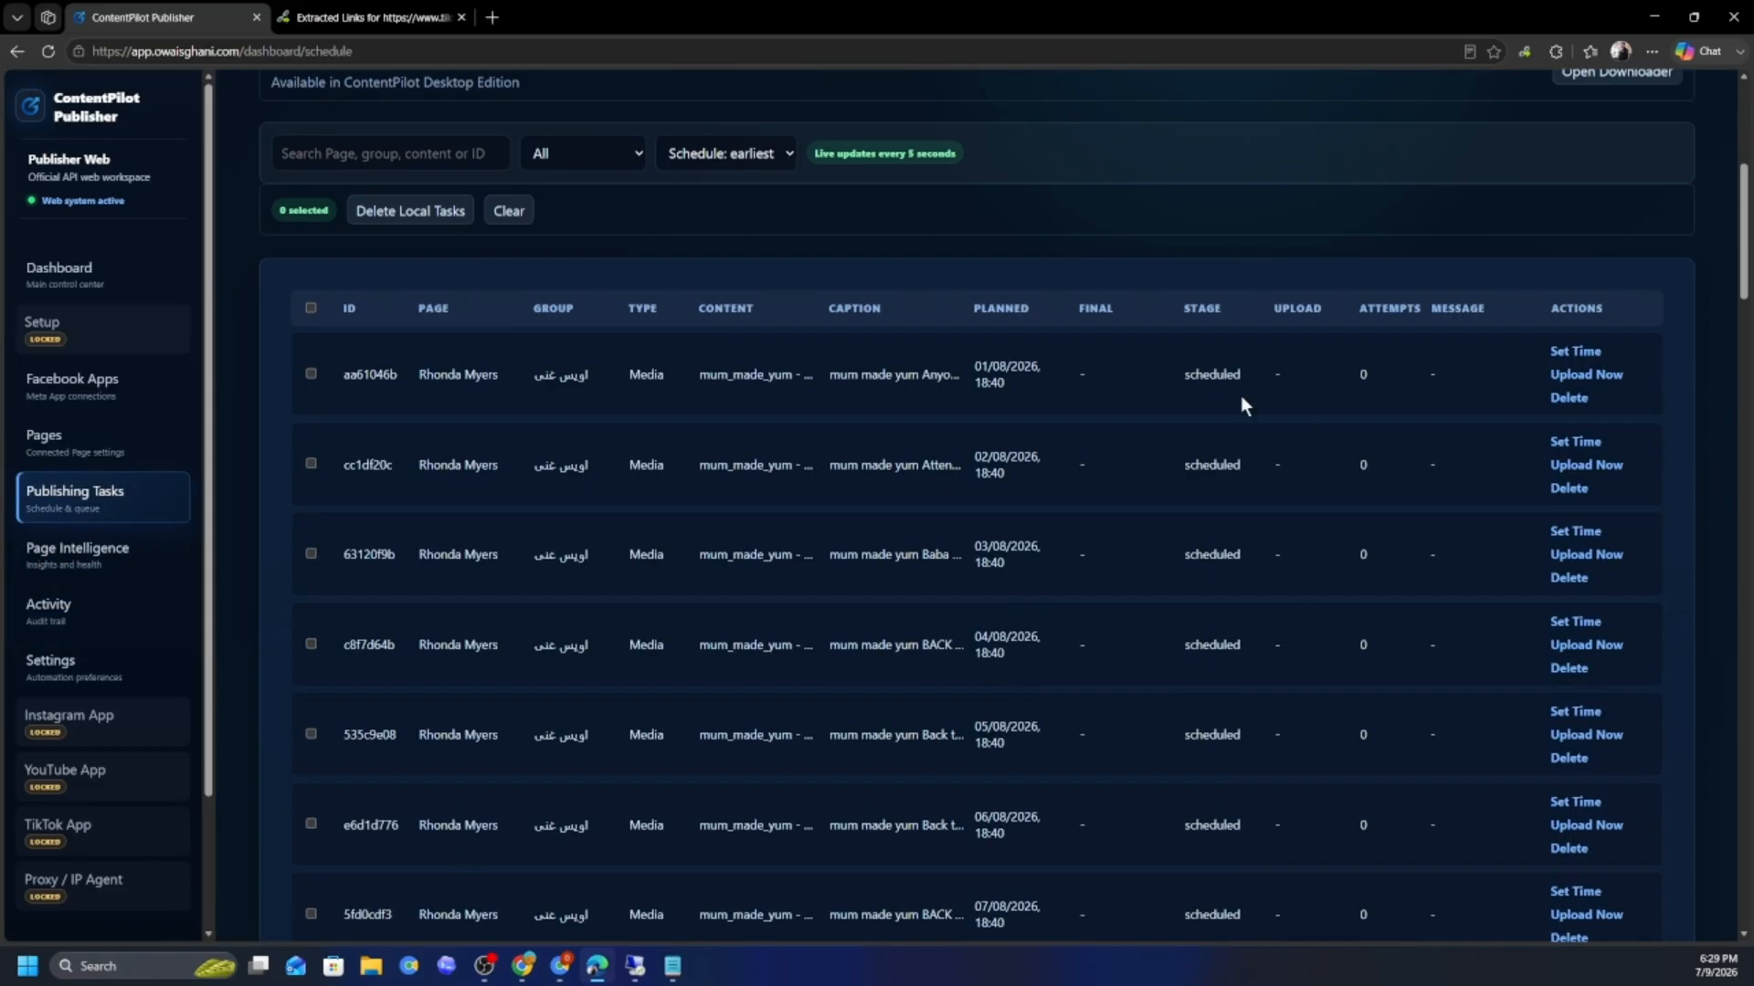
pyautogui.scroll(5, 995, 607)
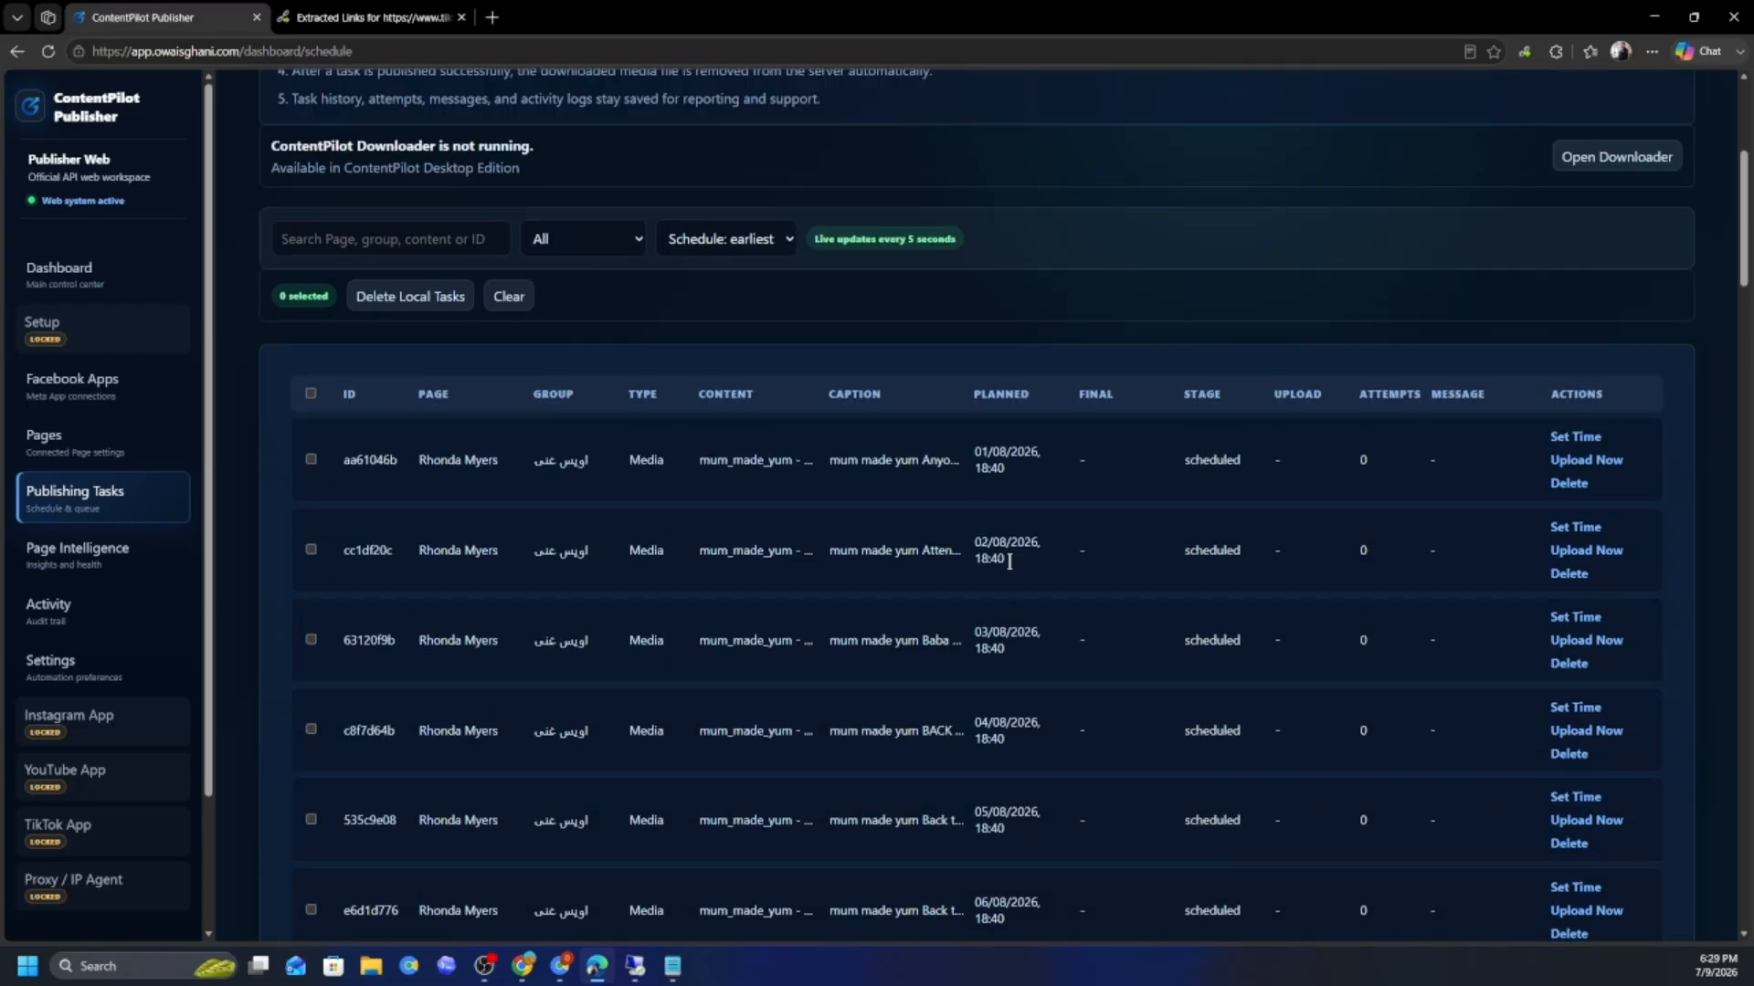
# - Review the connected Pages' content, source and posting windows, and the saved Meta App connection table in Facebook Apps
pyautogui.click(109, 440)
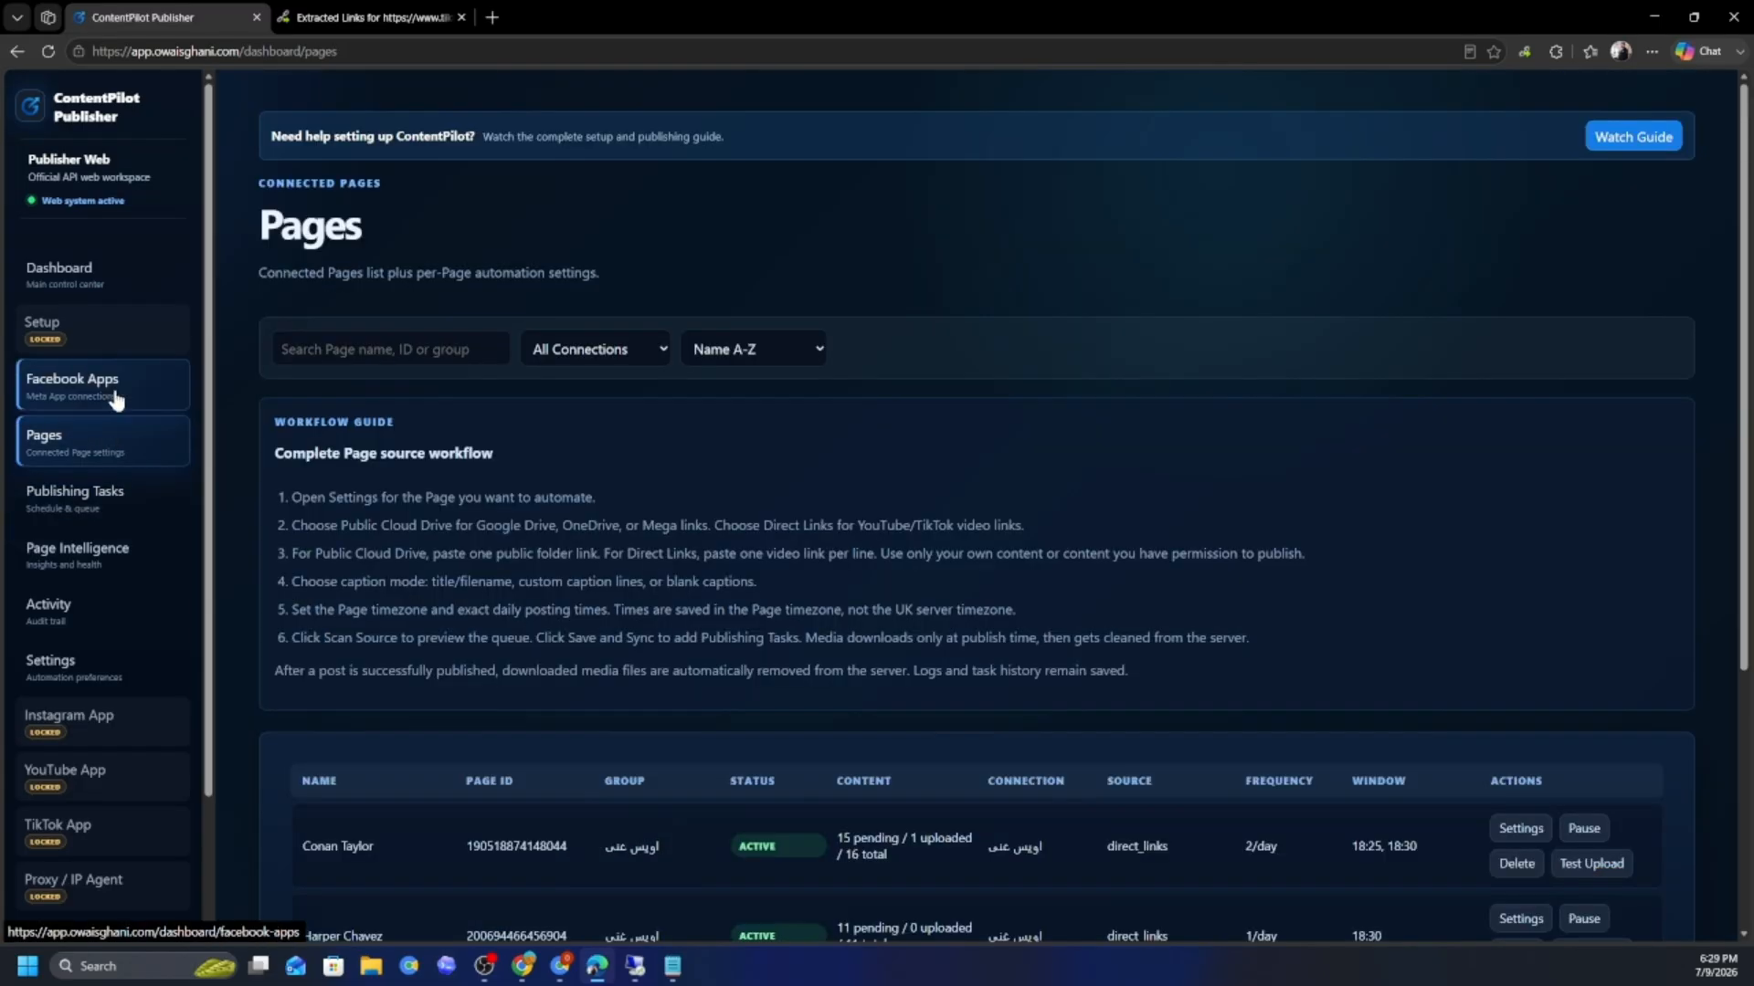
pyautogui.scroll(-4, 990, 447)
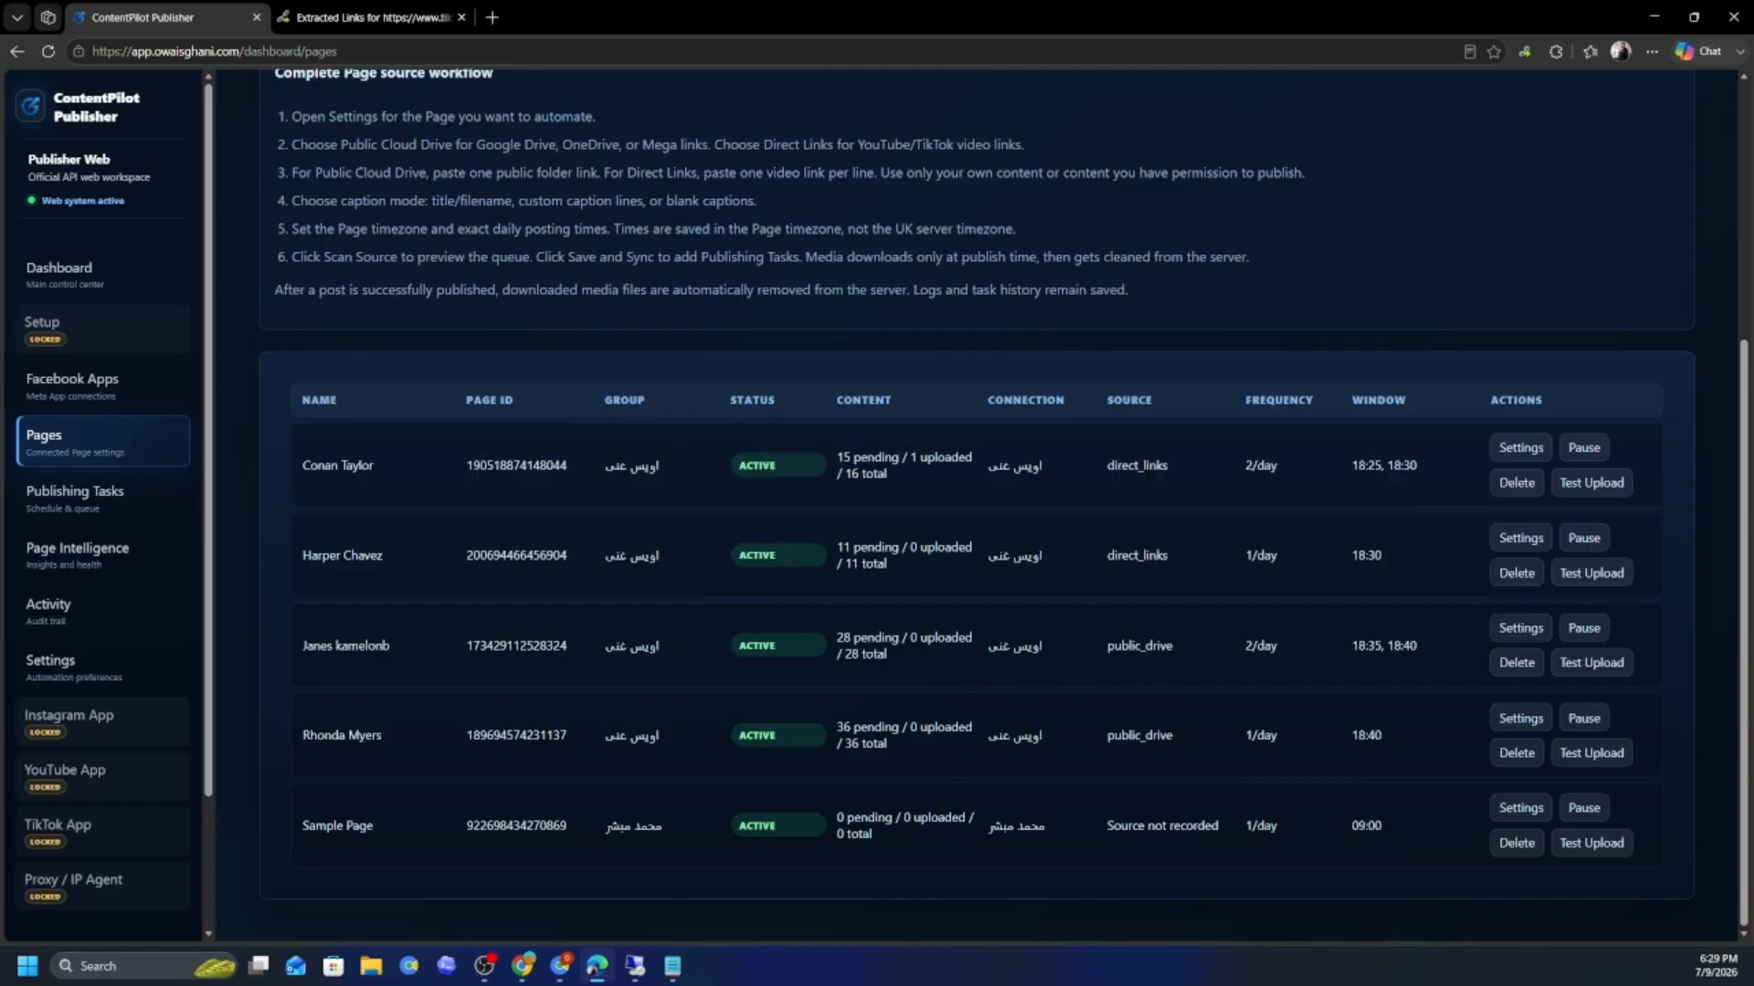
pyautogui.click(71, 390)
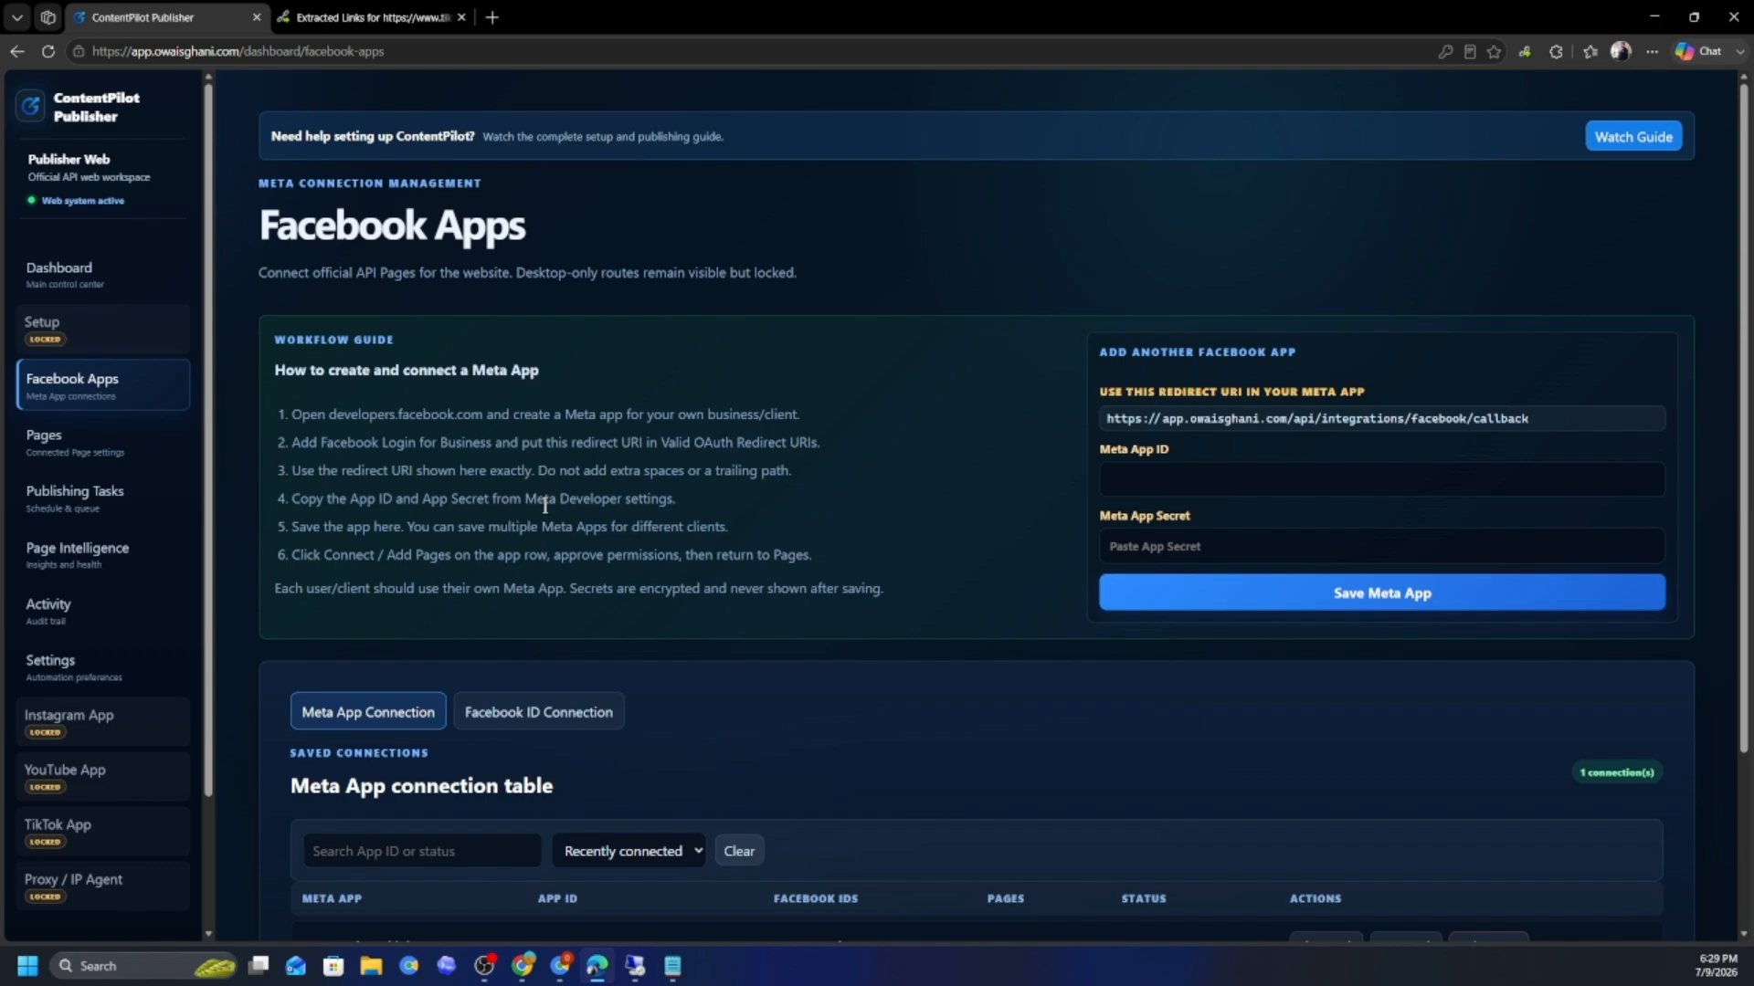
pyautogui.scroll(-3, 557, 548)
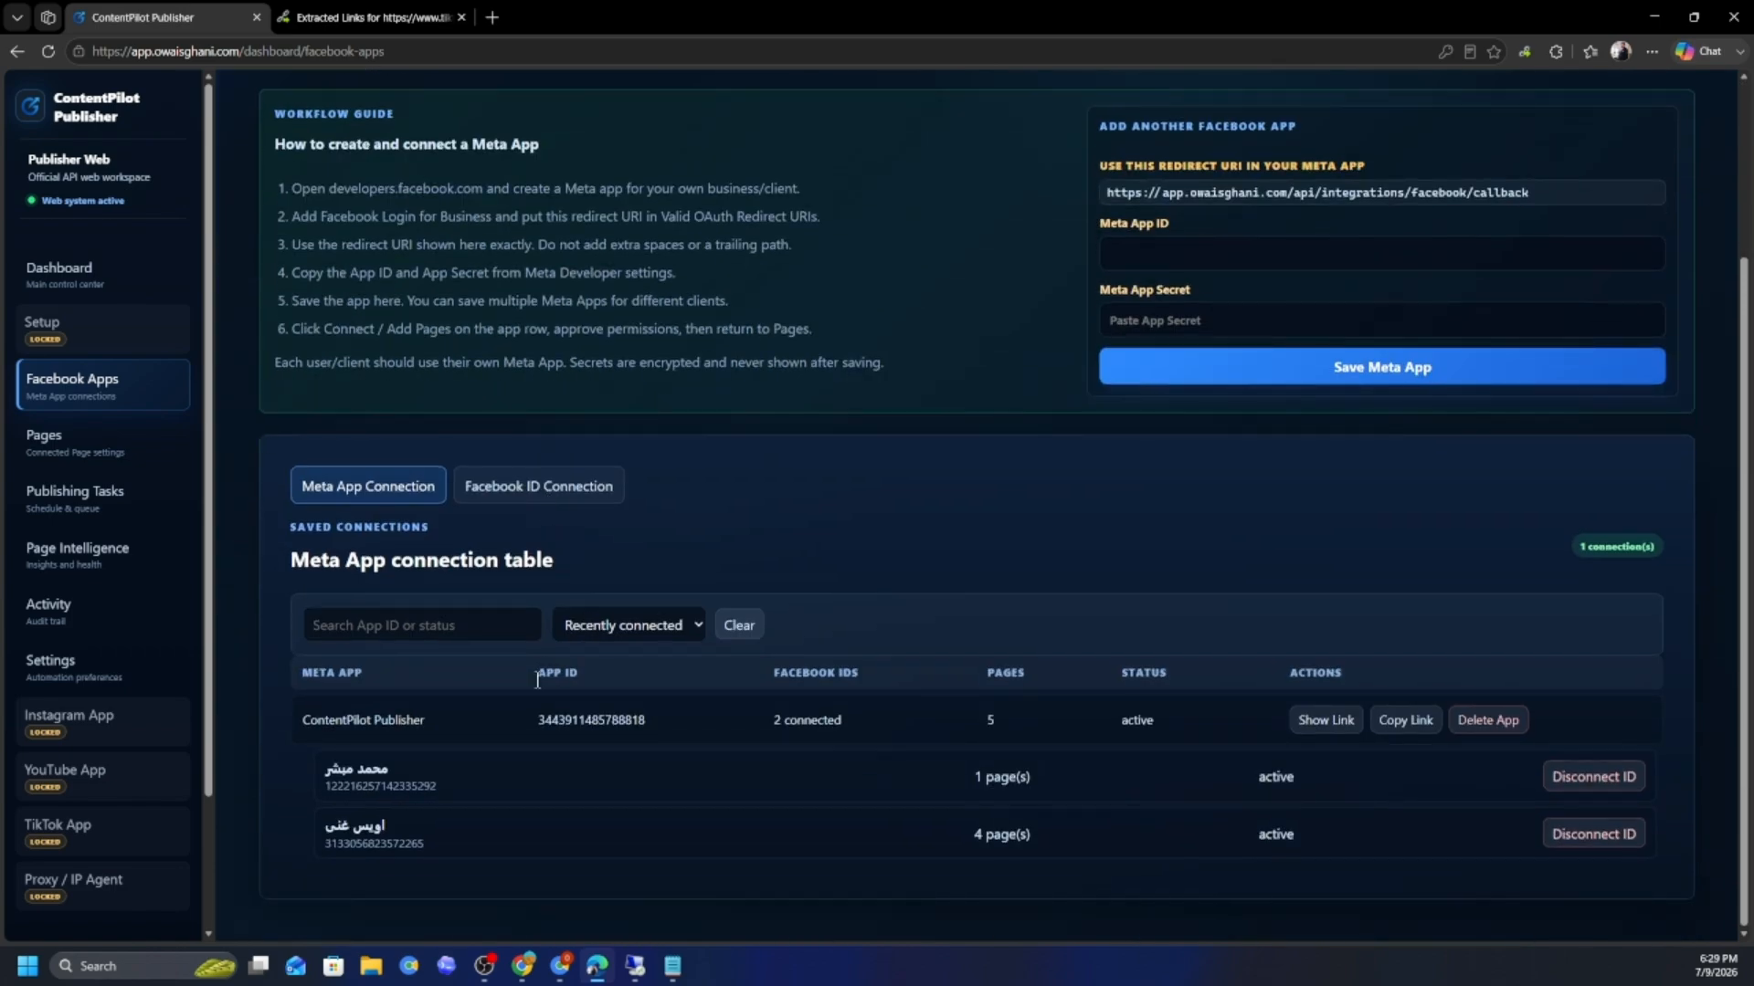
# - Open pvapins.com in a new browser tab and examine its supported apps and number options
pyautogui.click(493, 19)
pyautogui.write('p')
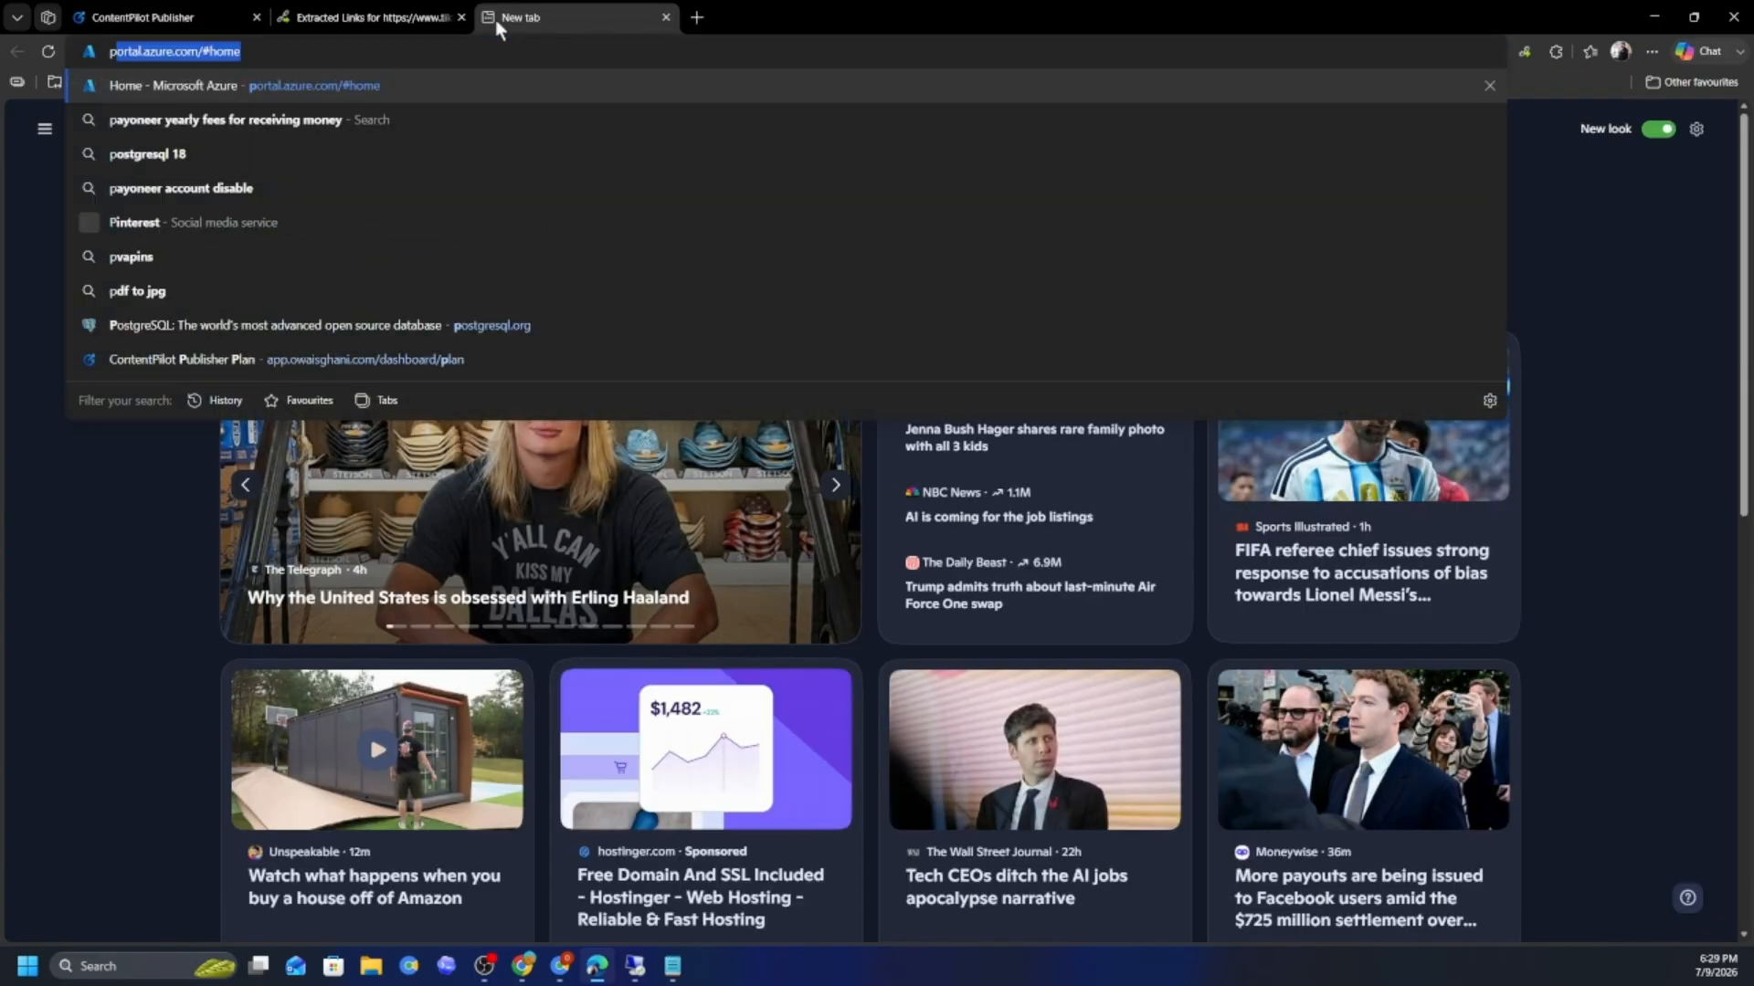
pyautogui.write('vapins.c')
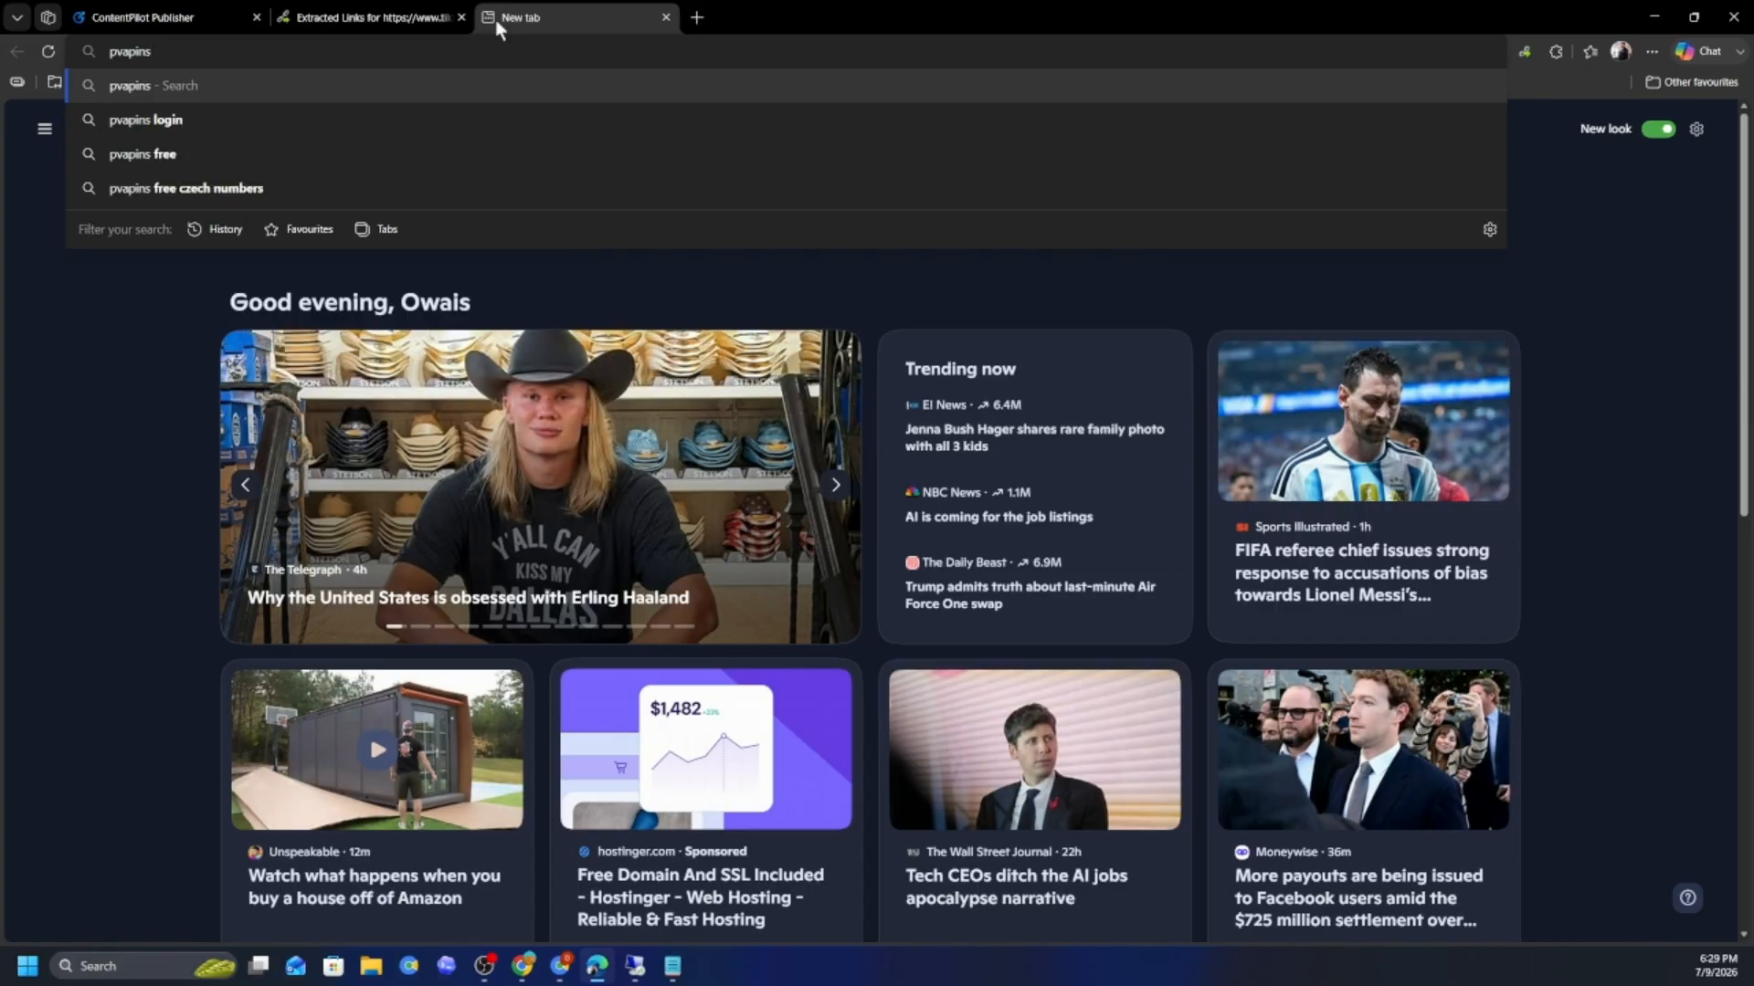
pyautogui.write('om')
pyautogui.press('Return')
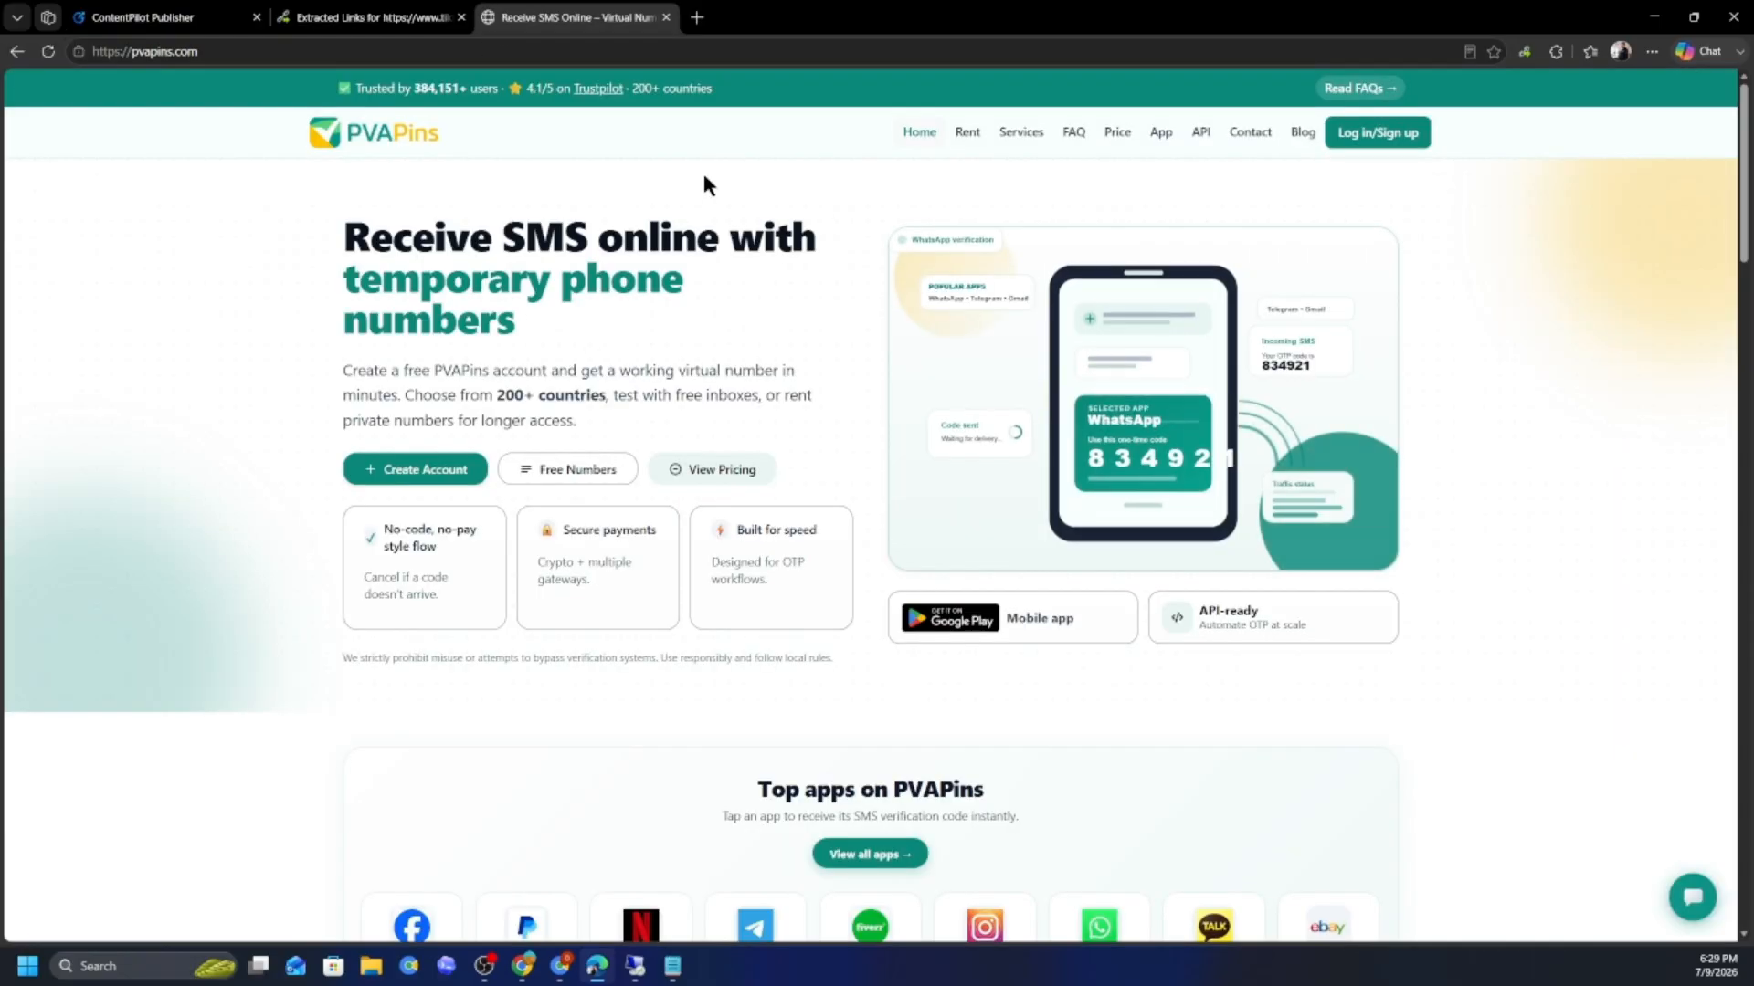
pyautogui.scroll(-1, 585, 364)
pyautogui.scroll(-2, 586, 364)
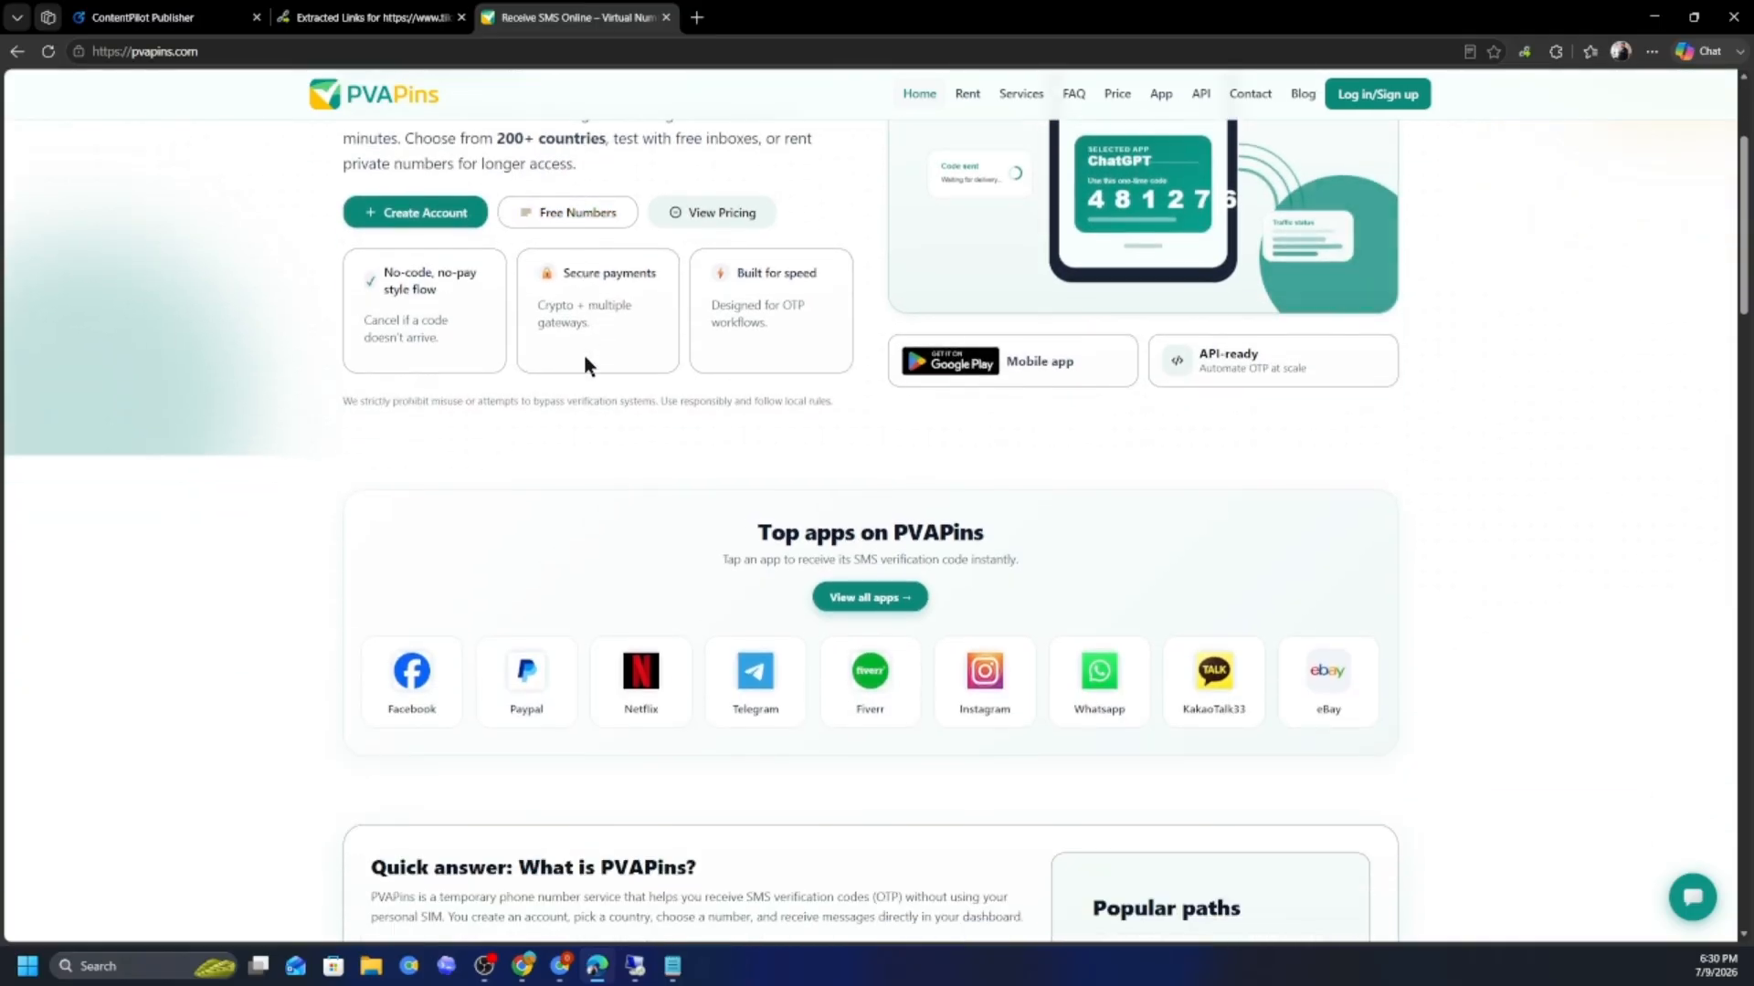
pyautogui.scroll(-8, 567, 293)
pyautogui.scroll(-3, 567, 297)
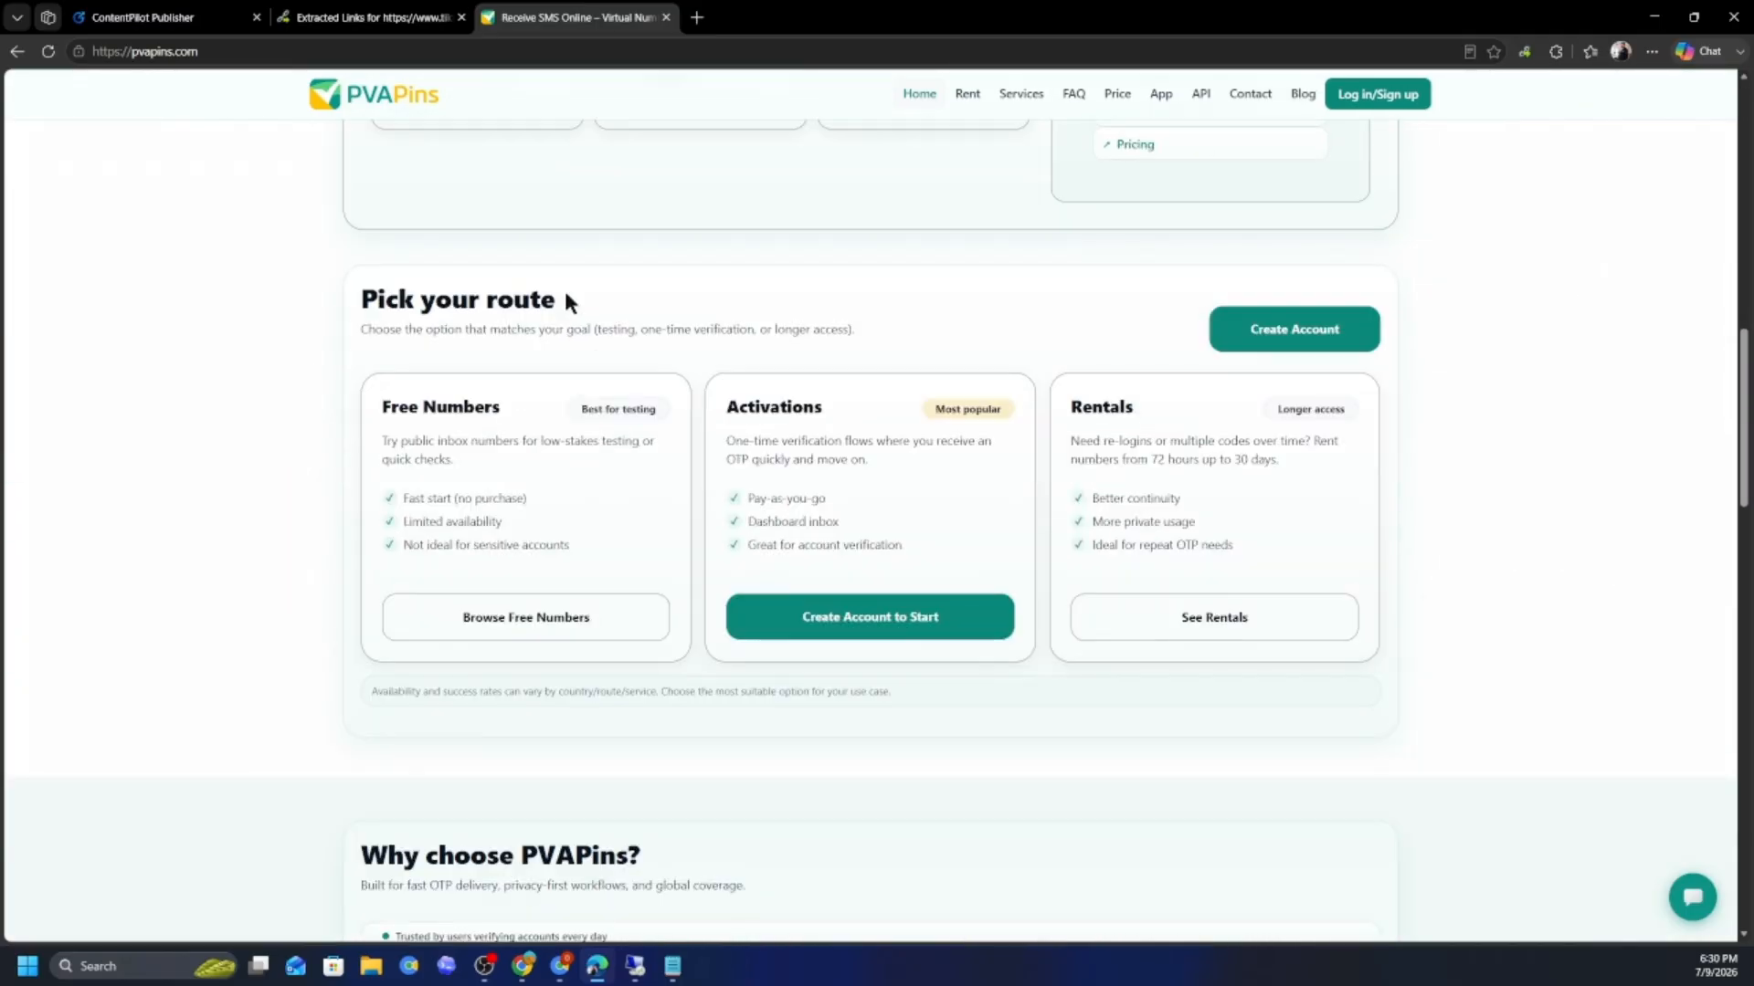
pyautogui.scroll(6, 567, 293)
# - Return to the ContentPilot Publisher web workspace and look over its saved connections and locked sections
pyautogui.click(414, 20)
pyautogui.click(184, 20)
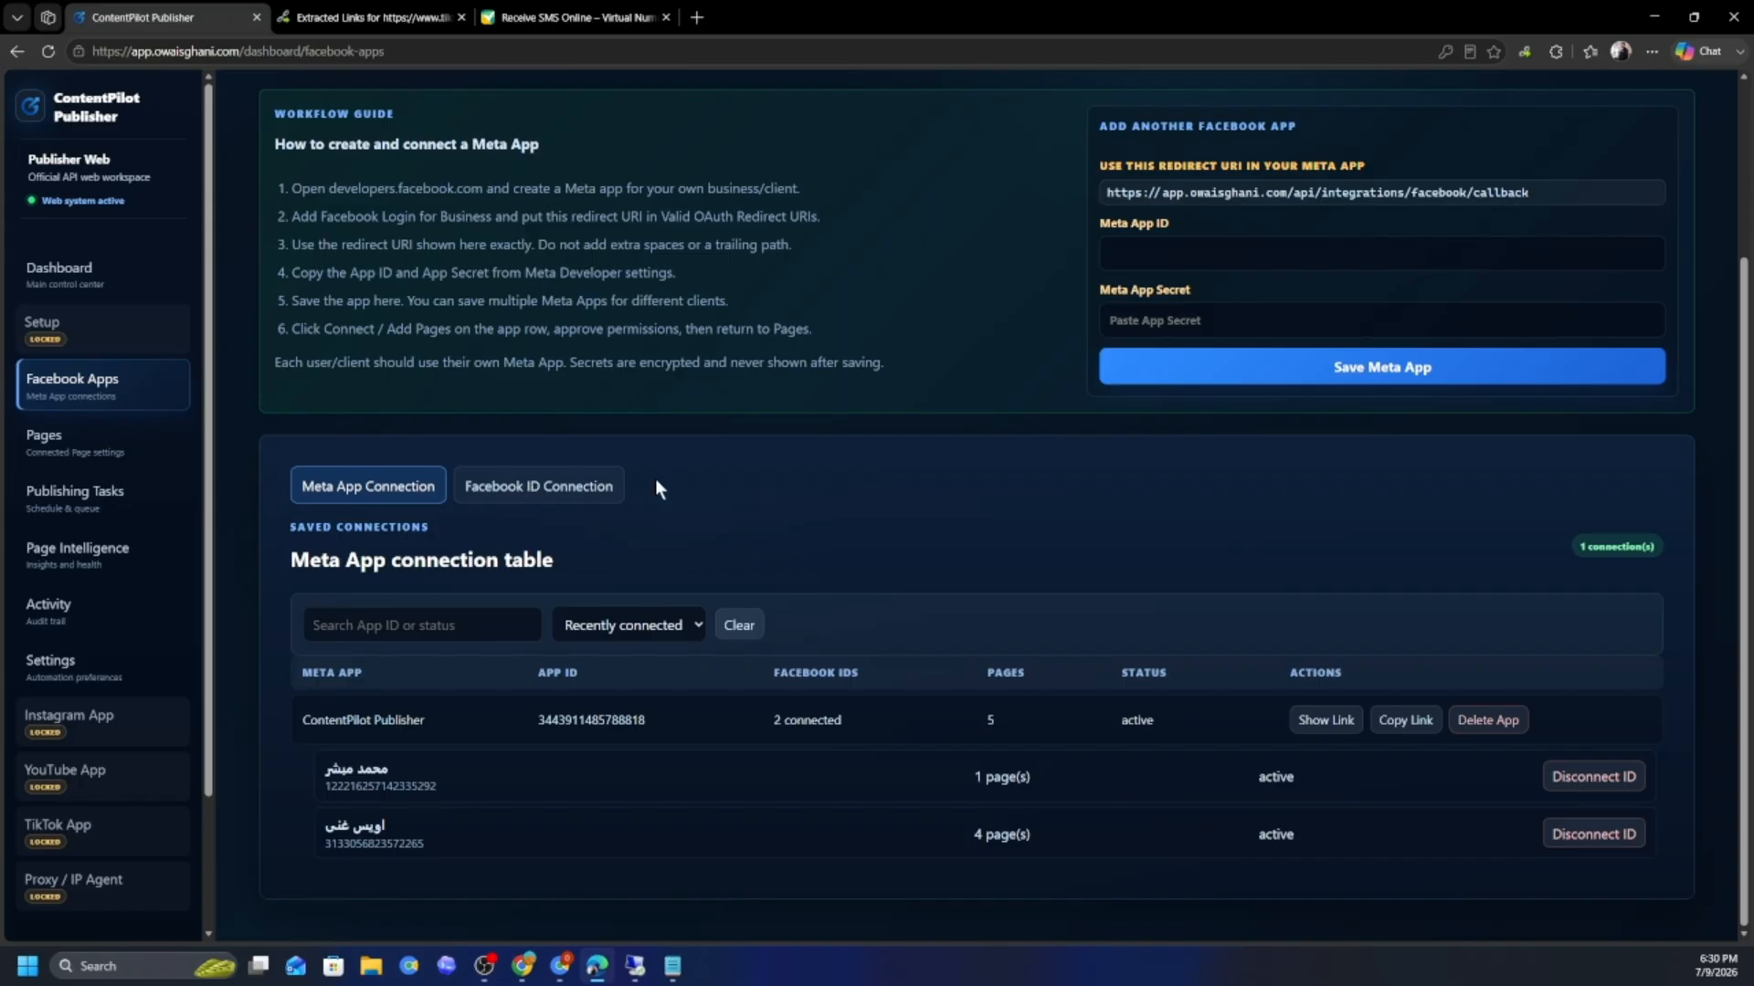
pyautogui.scroll(-2, 82, 607)
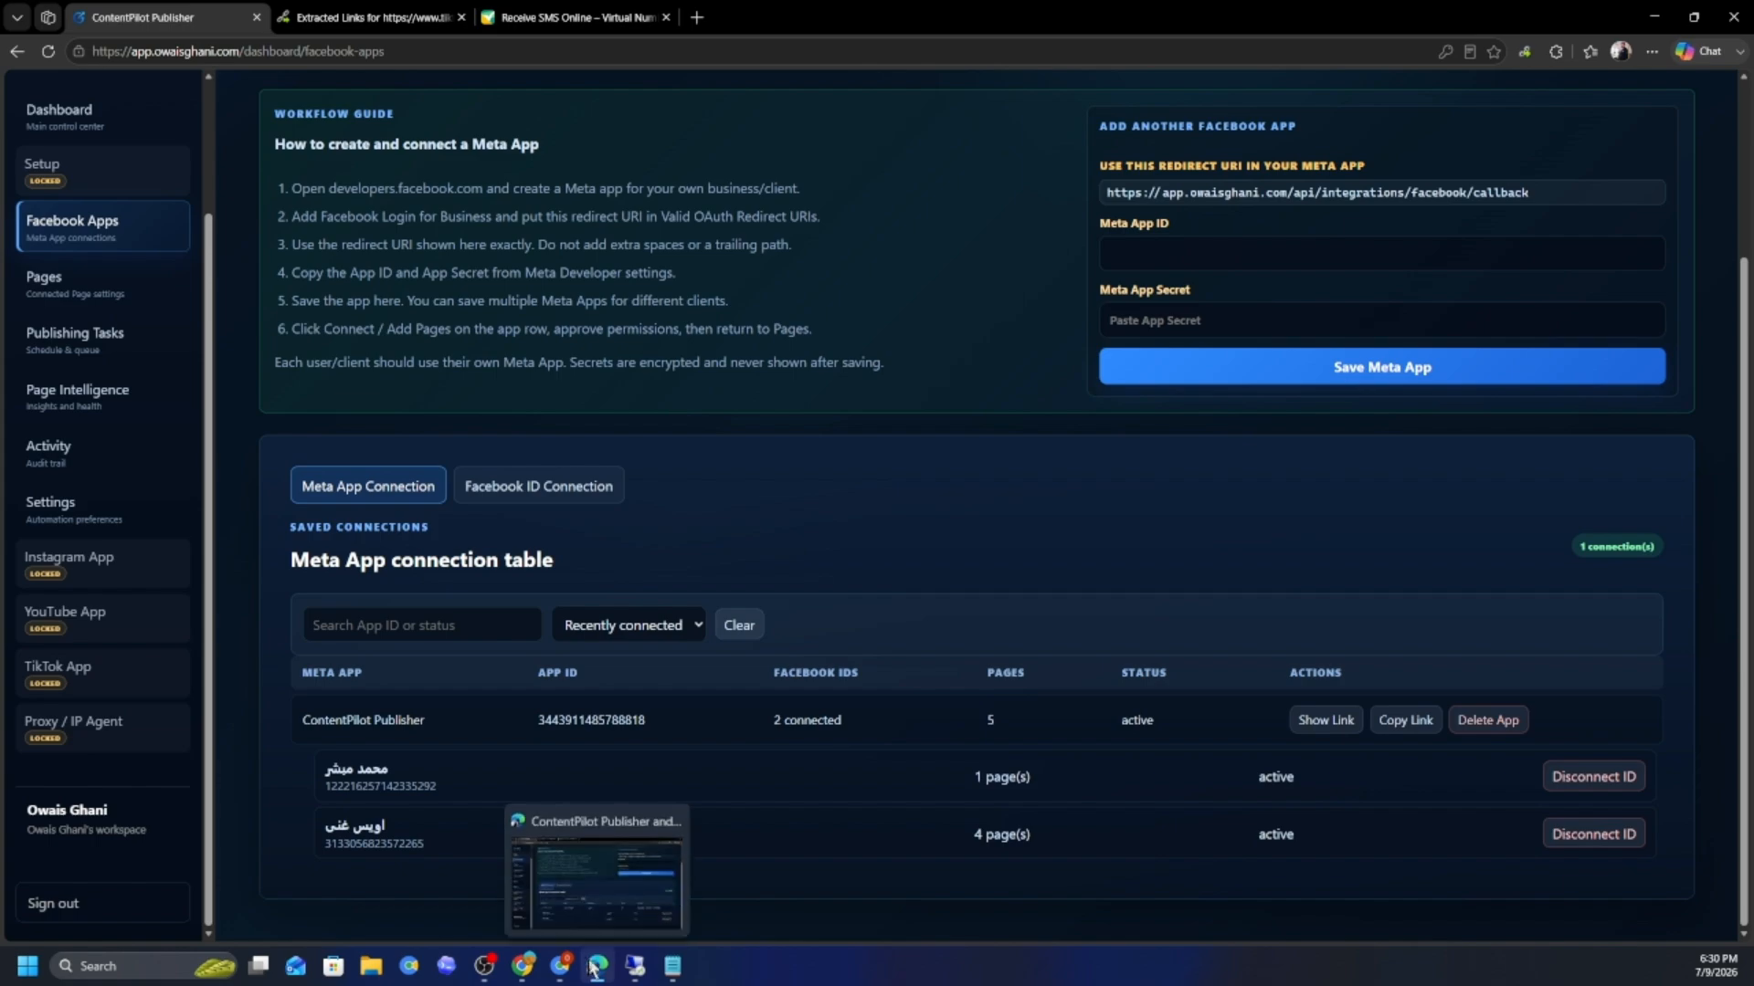
# - Open contentpilot.local:3000 in a new browser tab and show the Facebook ID Connection view of Facebook Apps
pyautogui.click(697, 17)
pyautogui.write('con')
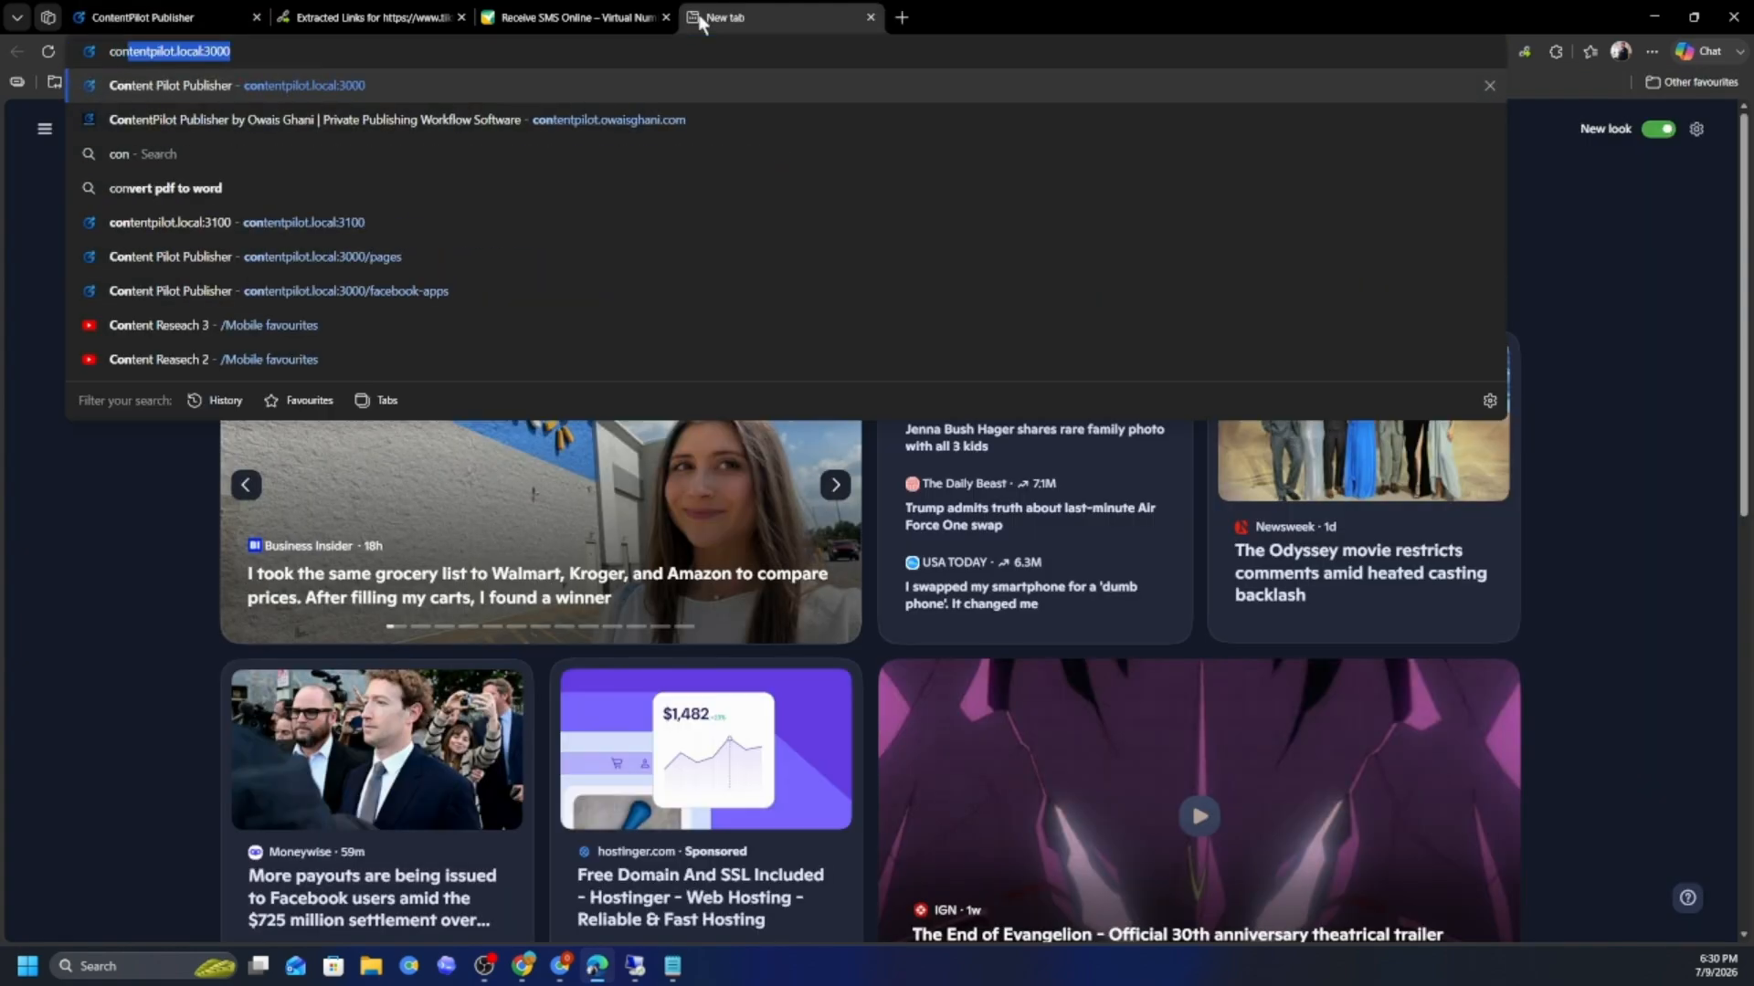
pyautogui.press('Return')
pyautogui.click(110, 420)
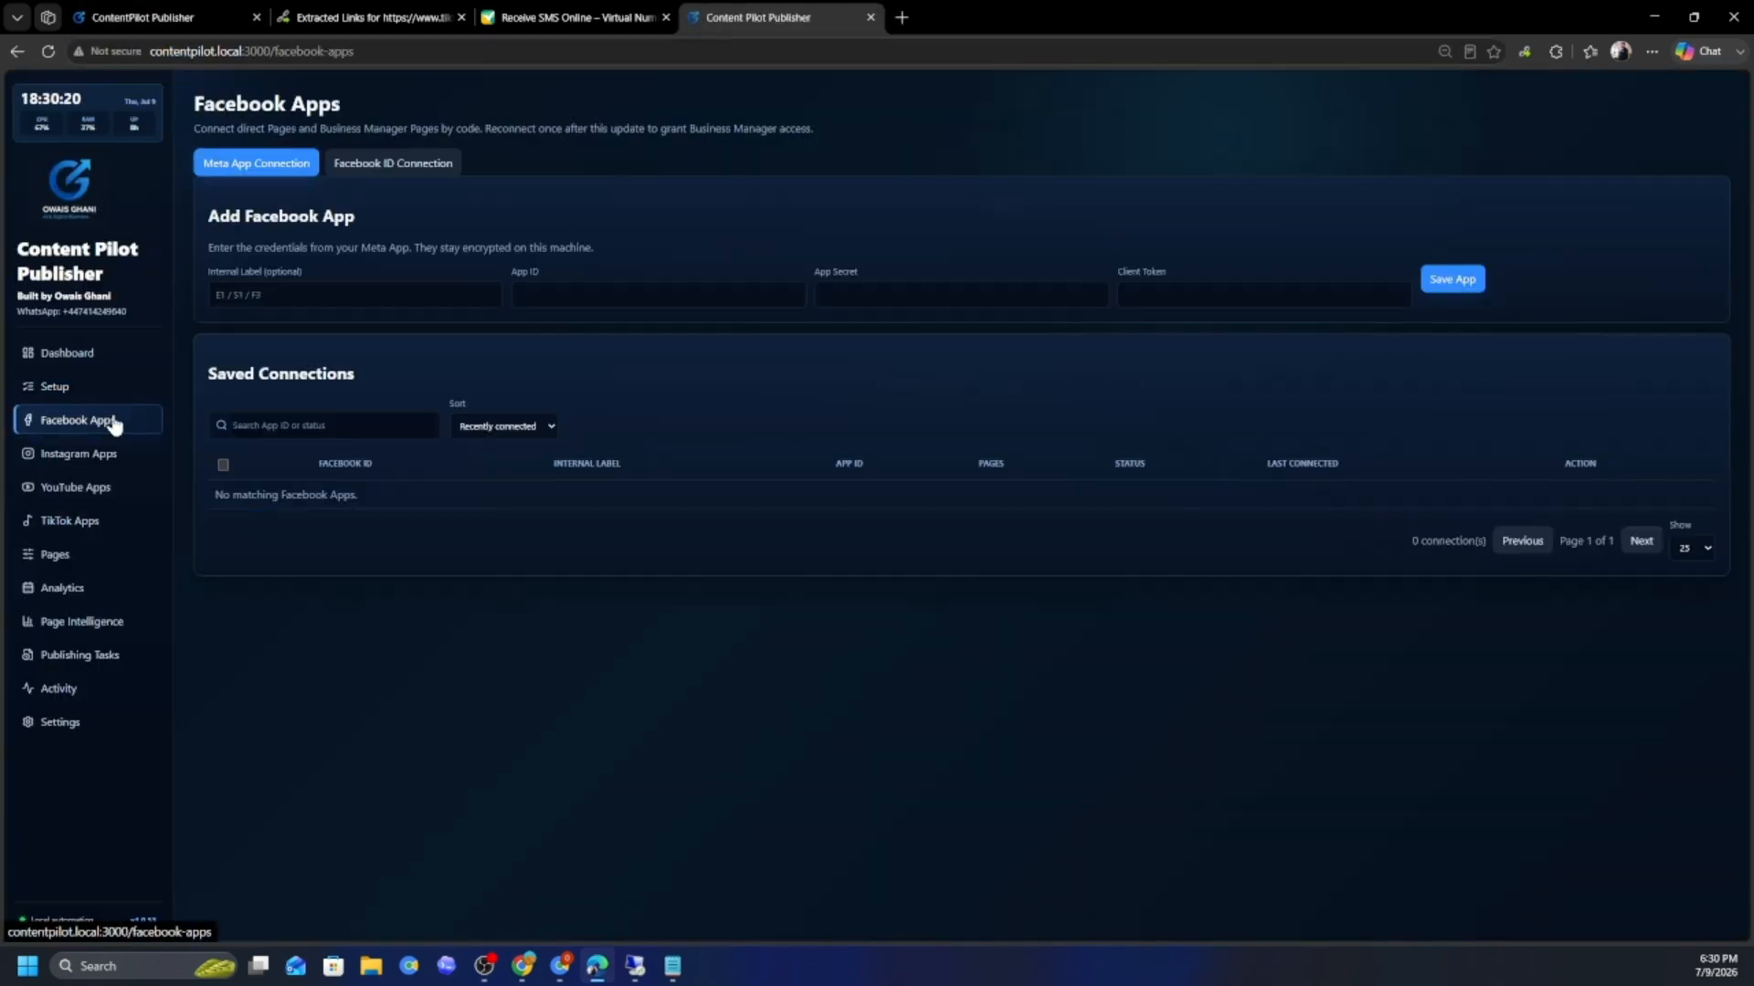
pyautogui.click(394, 164)
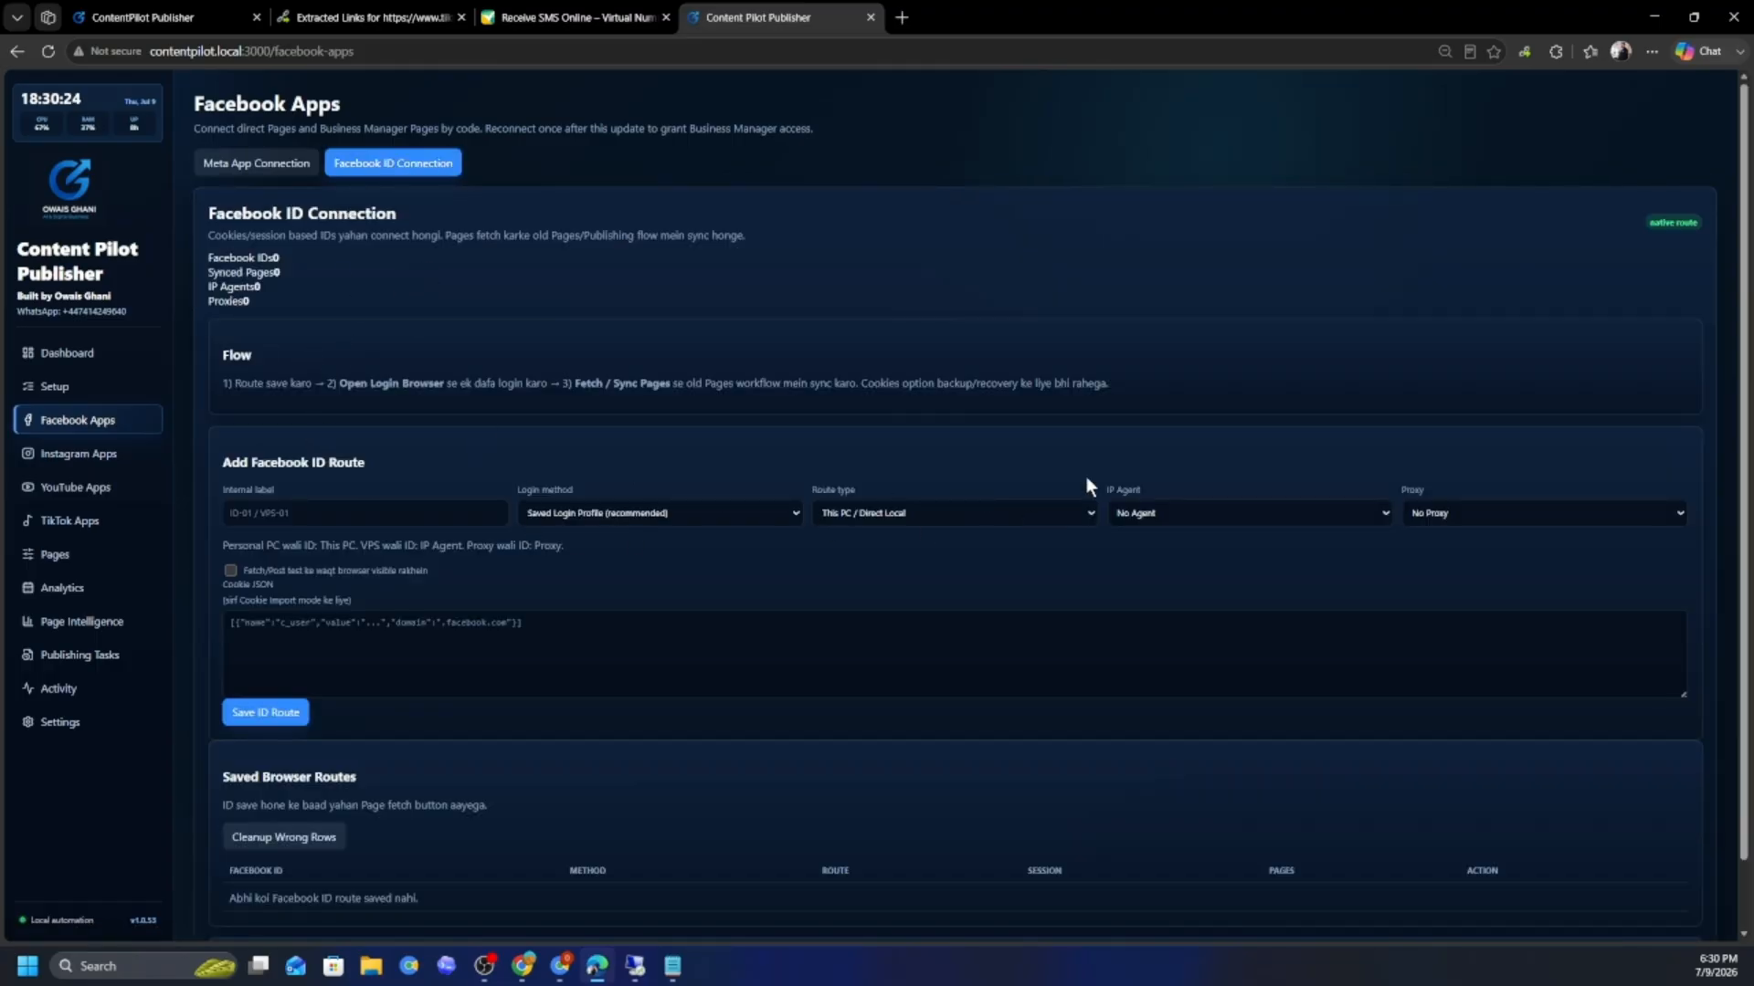
# - Set the Facebook ID route's login method to Cookie Import (backup) and make its Cookie JSON field ready for entry
pyautogui.click(389, 514)
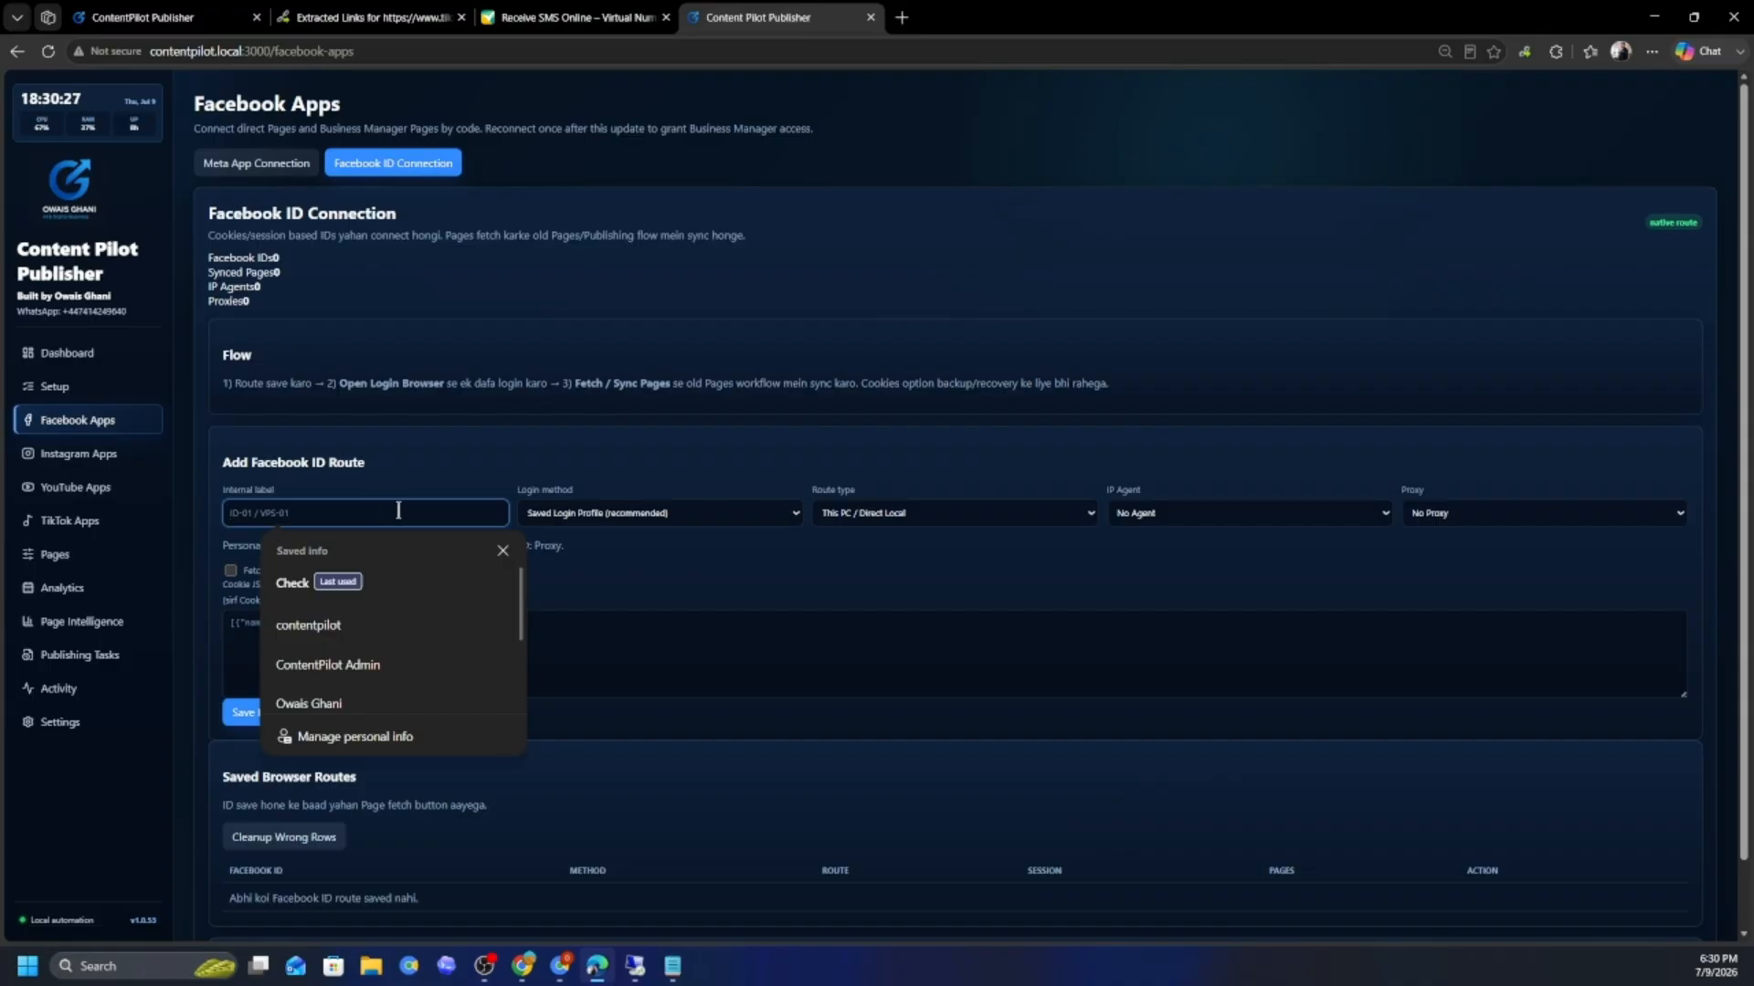
pyautogui.click(606, 517)
pyautogui.click(583, 517)
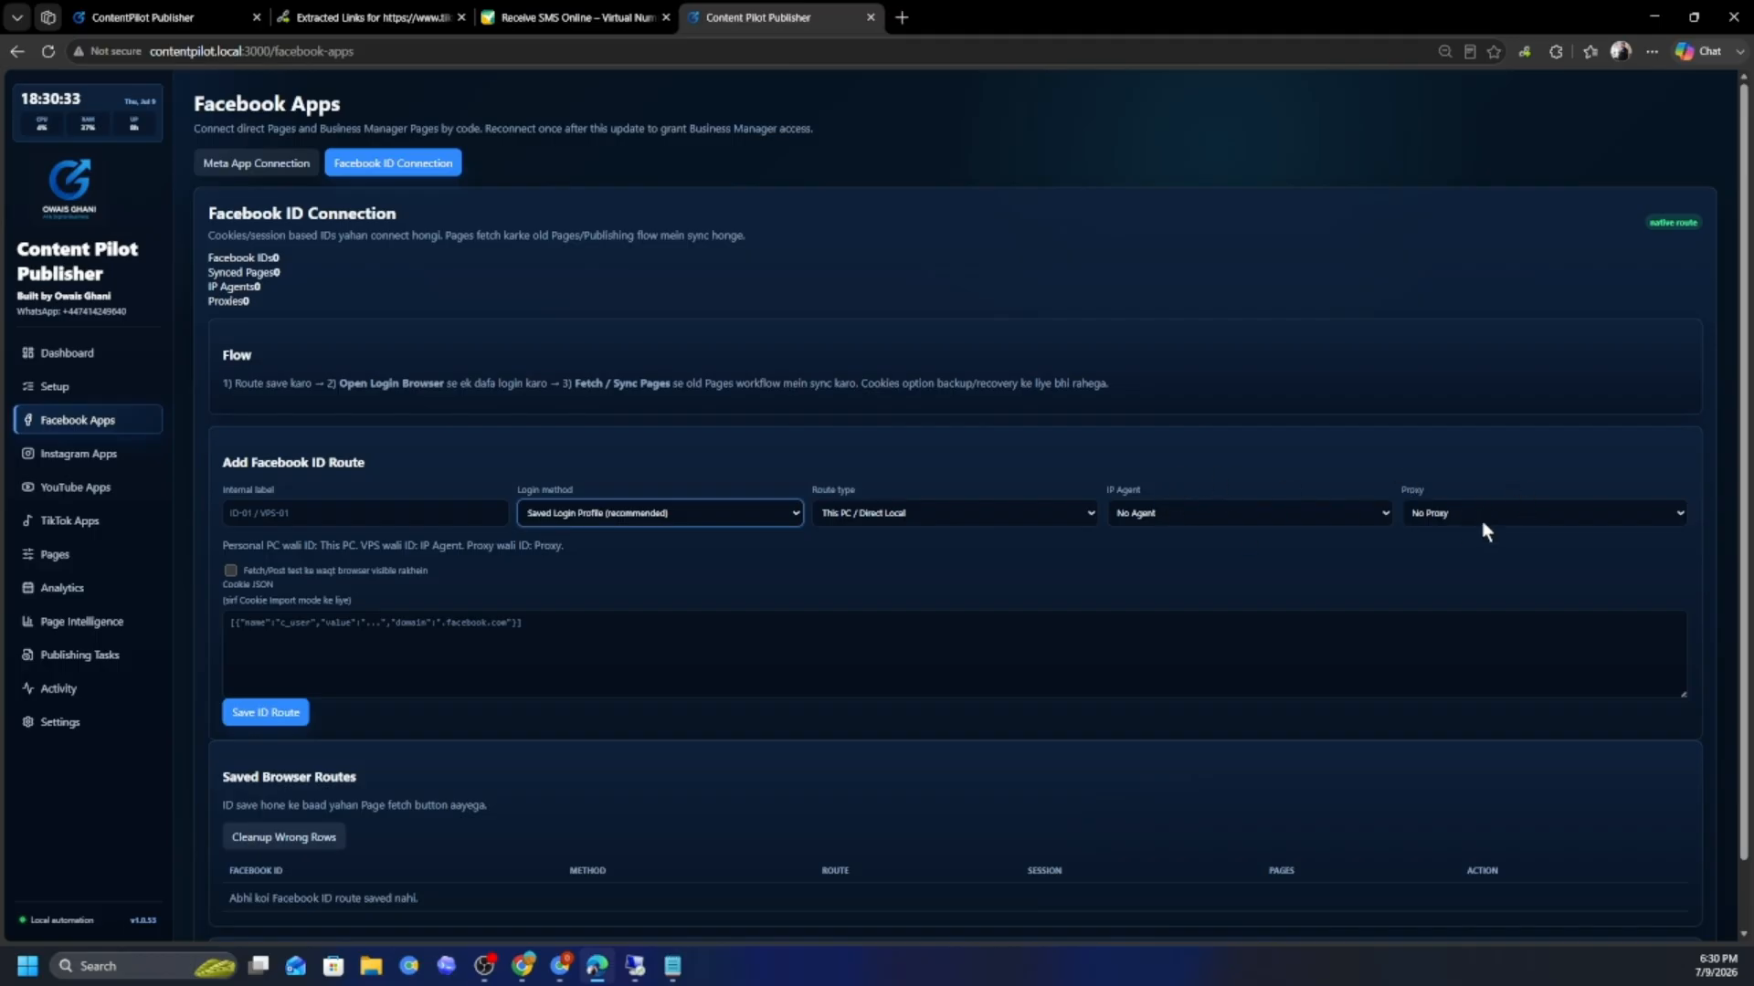
pyautogui.scroll(-1, 969, 468)
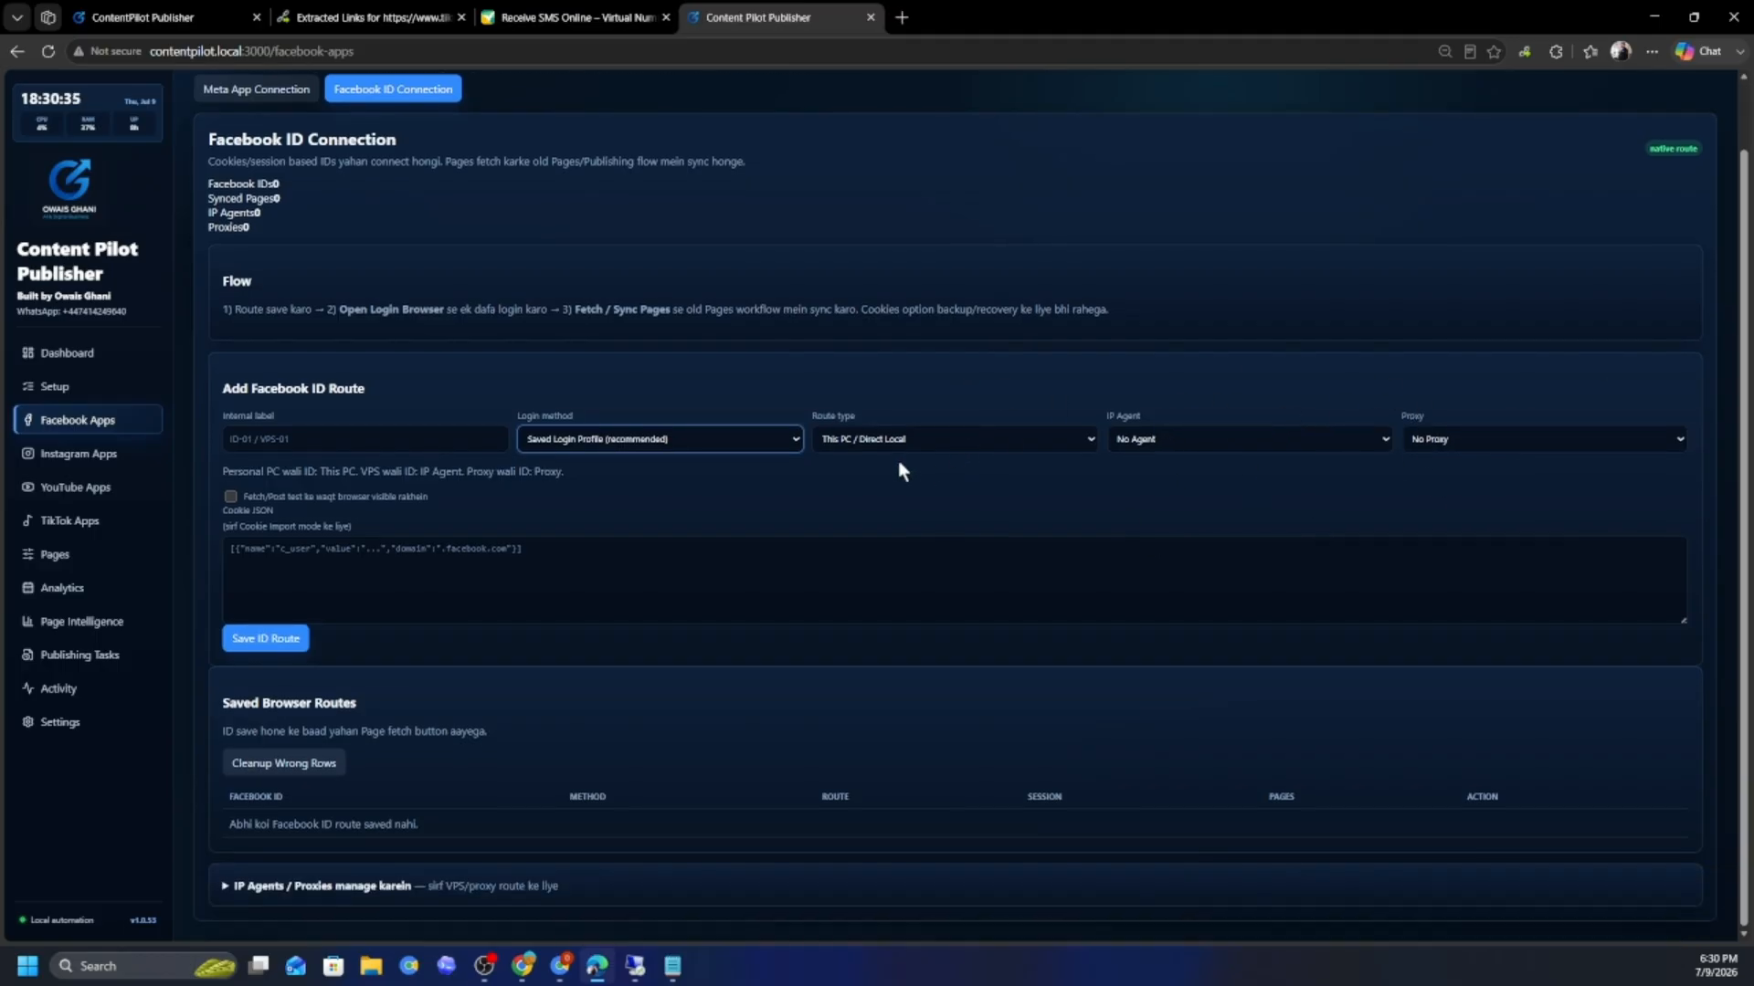
pyautogui.click(645, 441)
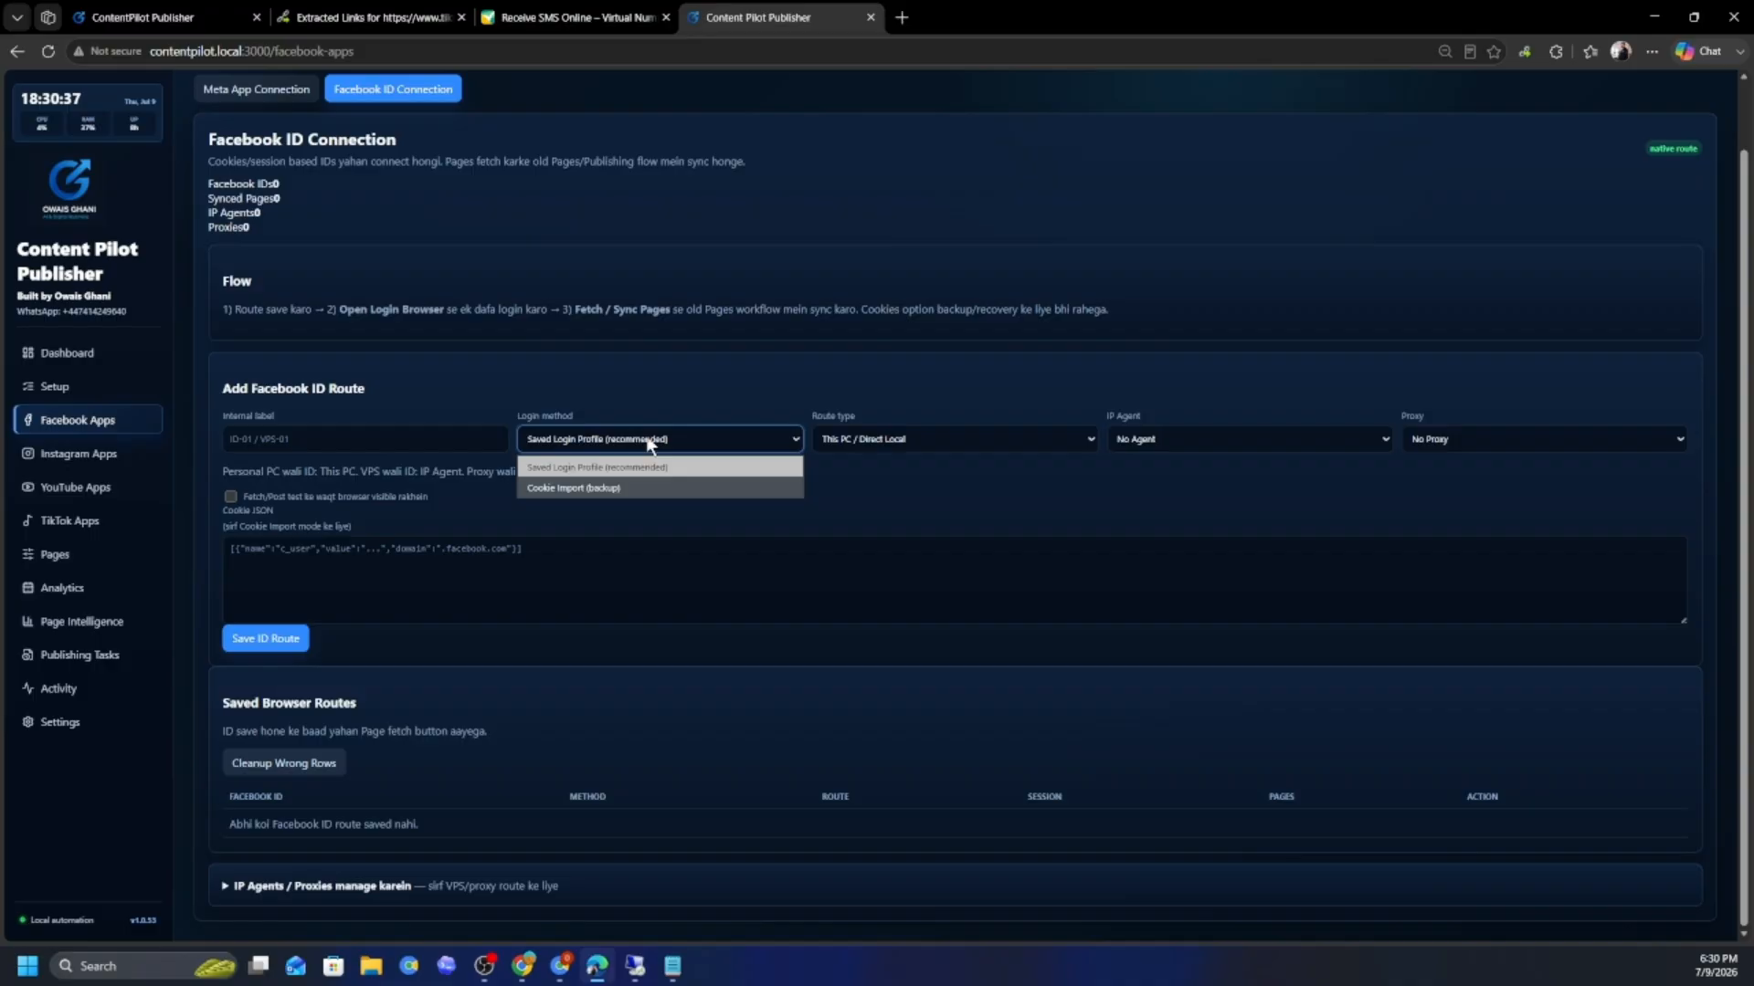
pyautogui.click(634, 493)
pyautogui.click(369, 554)
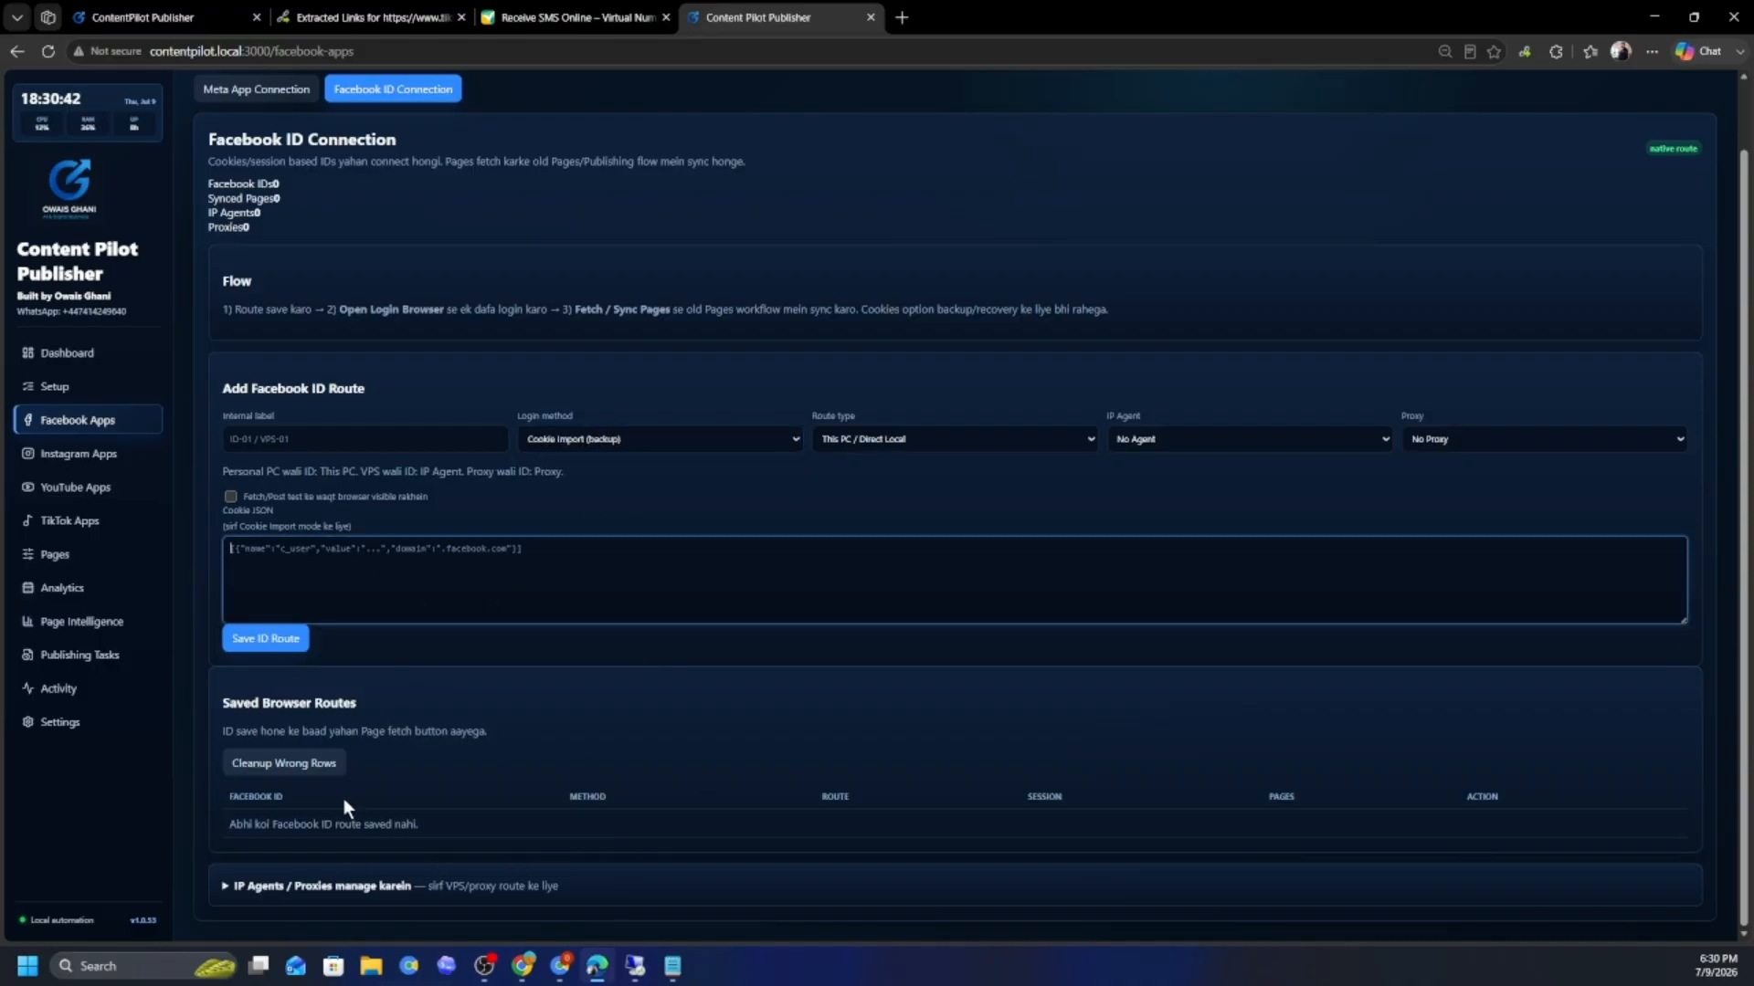
# - Expand the IP Agents / Proxies section, examine its agent and proxy forms, and return to the Meta App Connection view
pyautogui.click(236, 886)
pyautogui.scroll(-8, 523, 669)
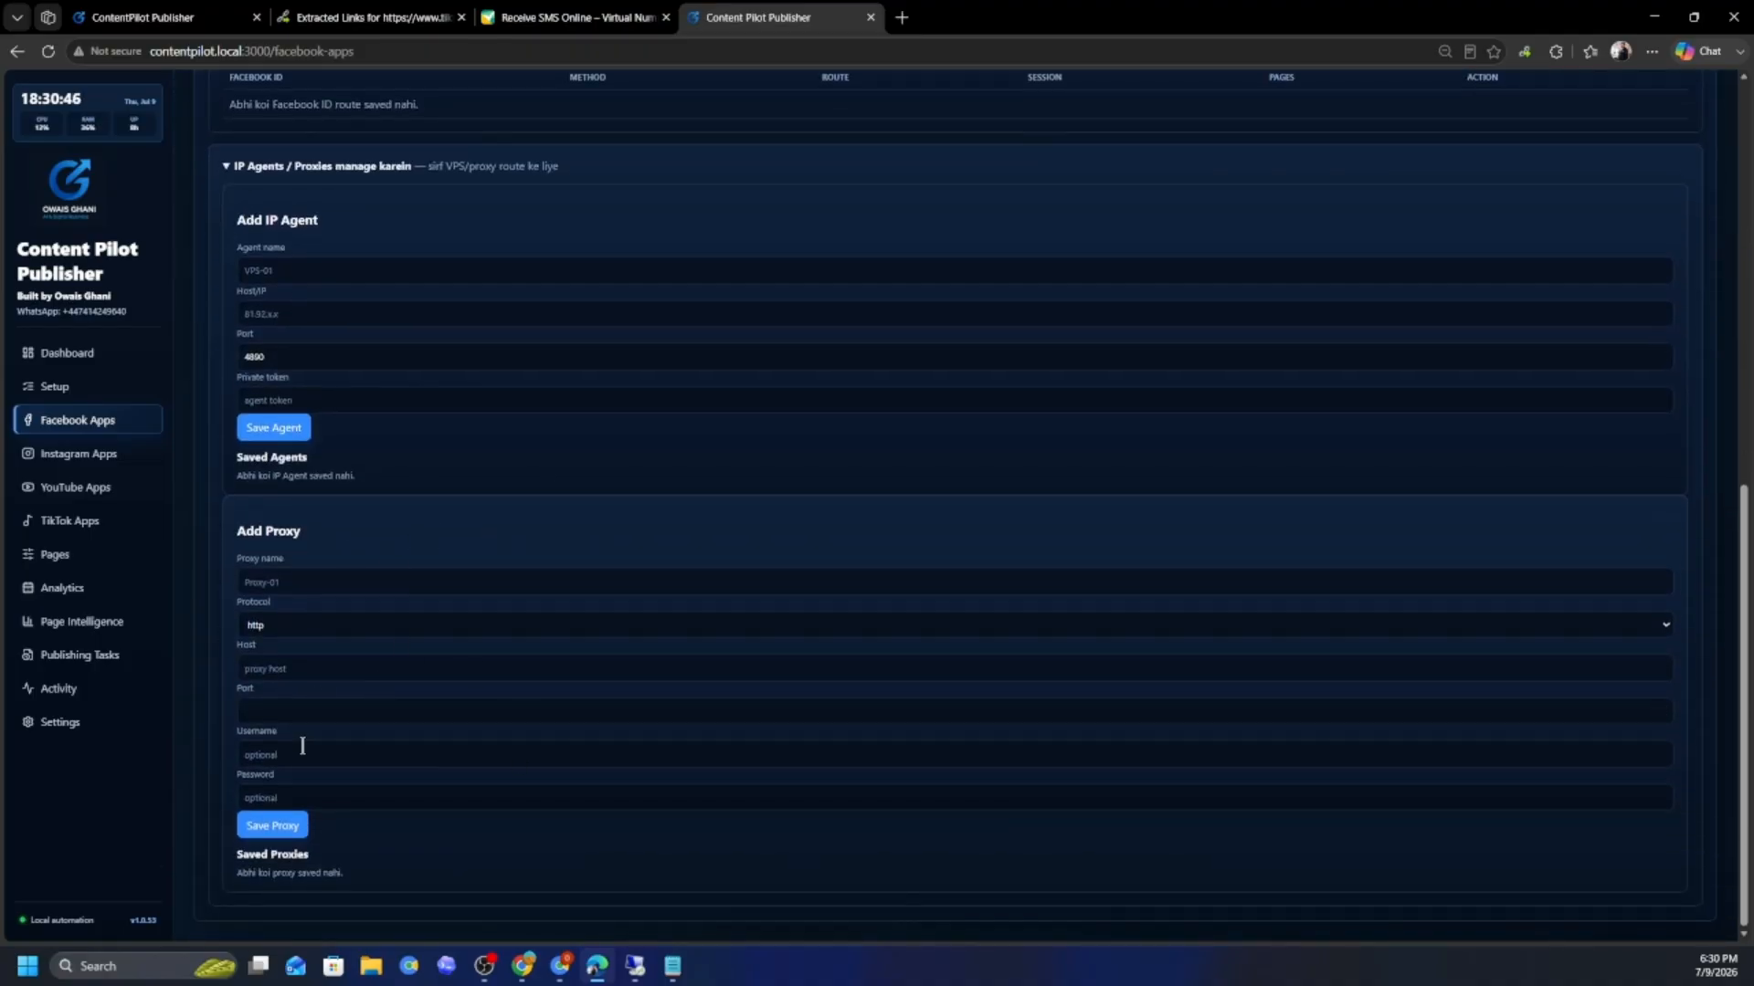
pyautogui.scroll(6, 513, 717)
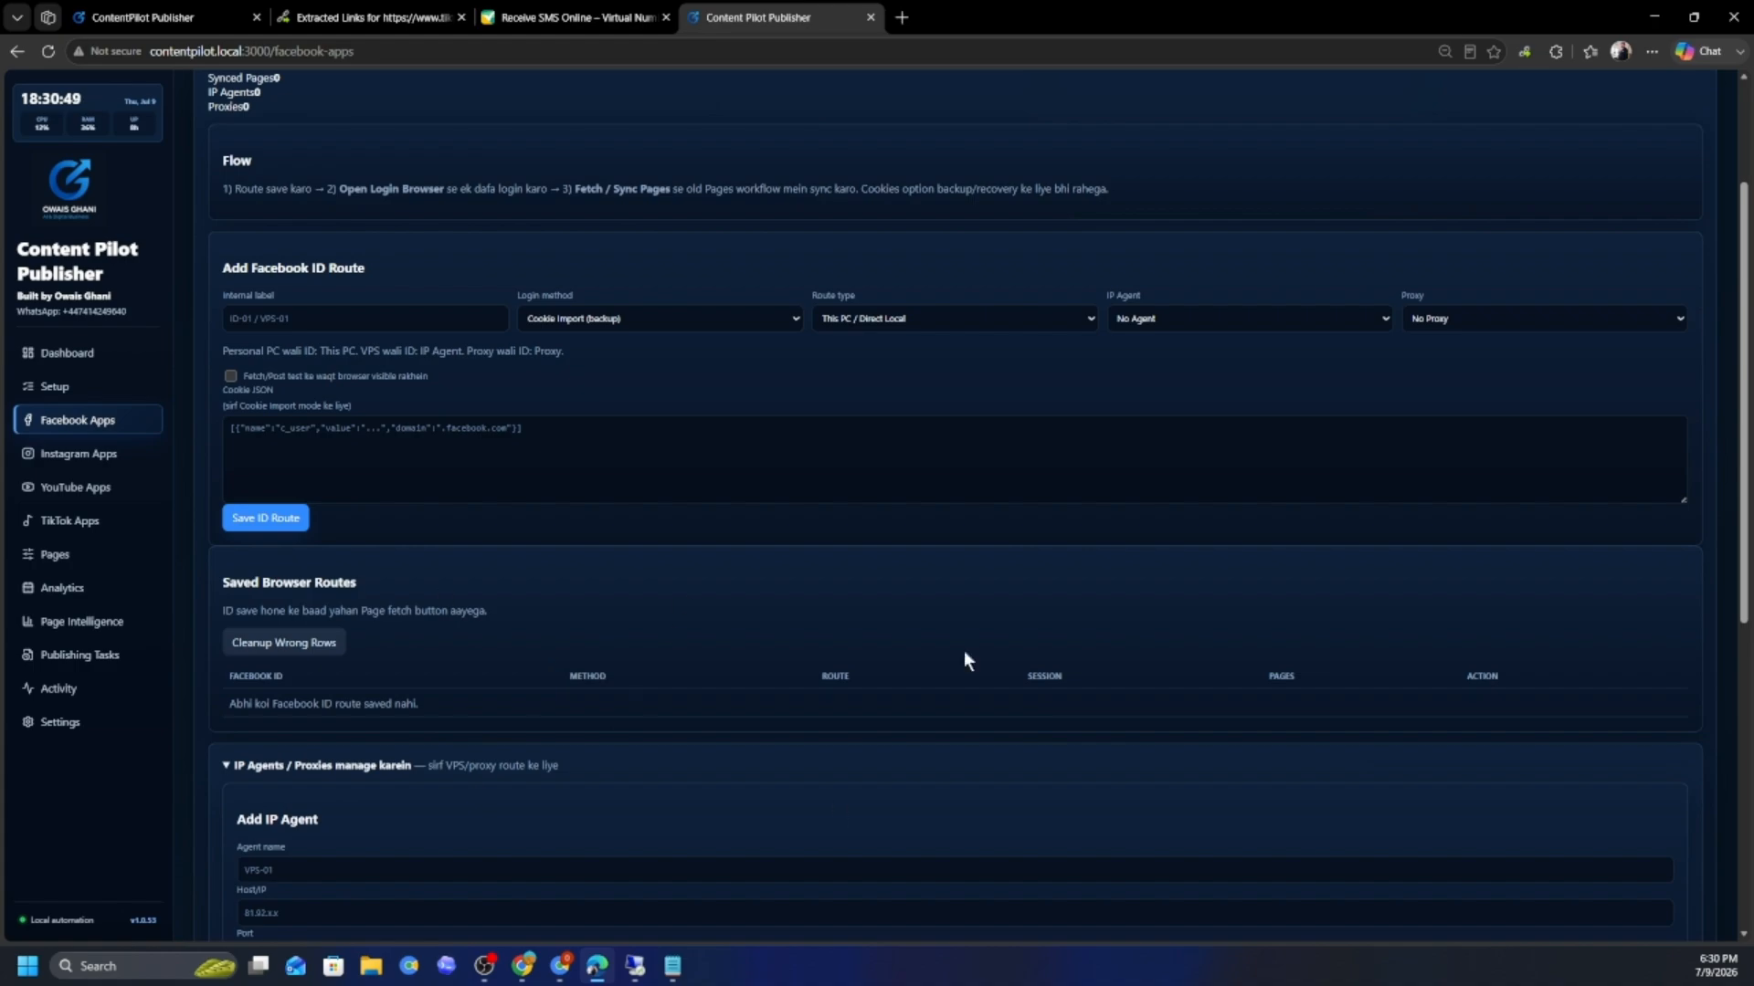
pyautogui.scroll(2, 1250, 373)
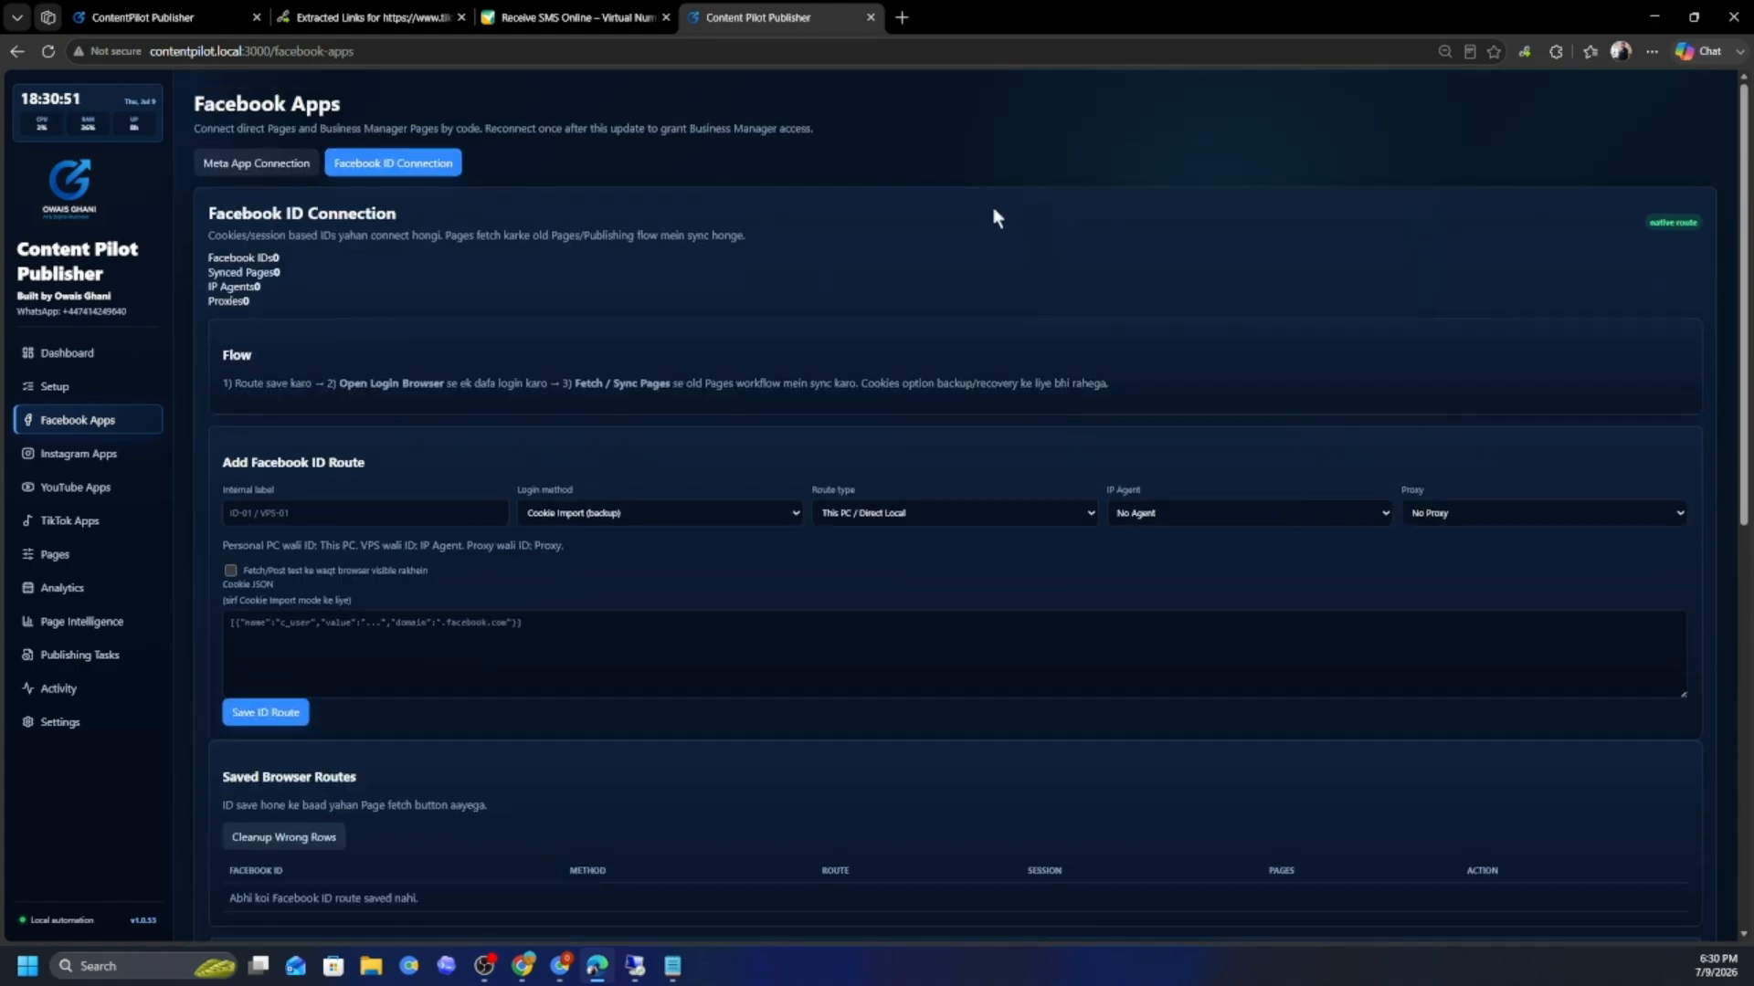
pyautogui.click(242, 164)
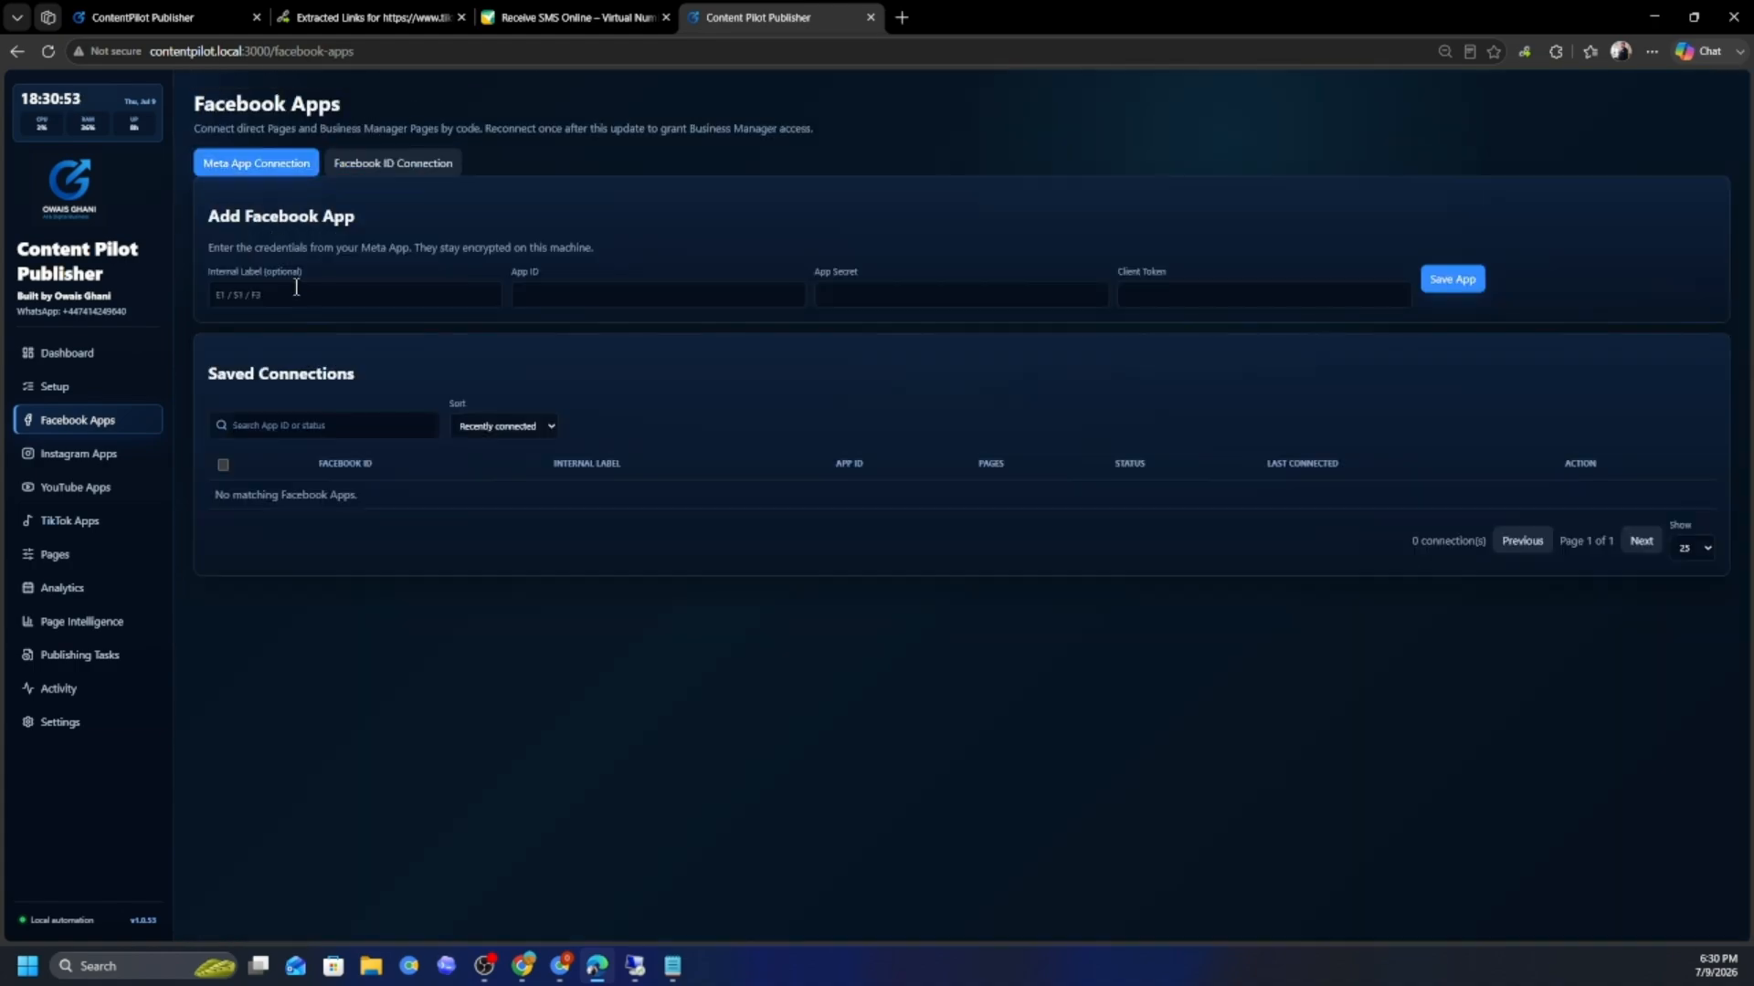
# - Examine the connection forms for Instagram, YouTube and TikTok Apps, including Instagram's Browser Automation mode
pyautogui.click(110, 456)
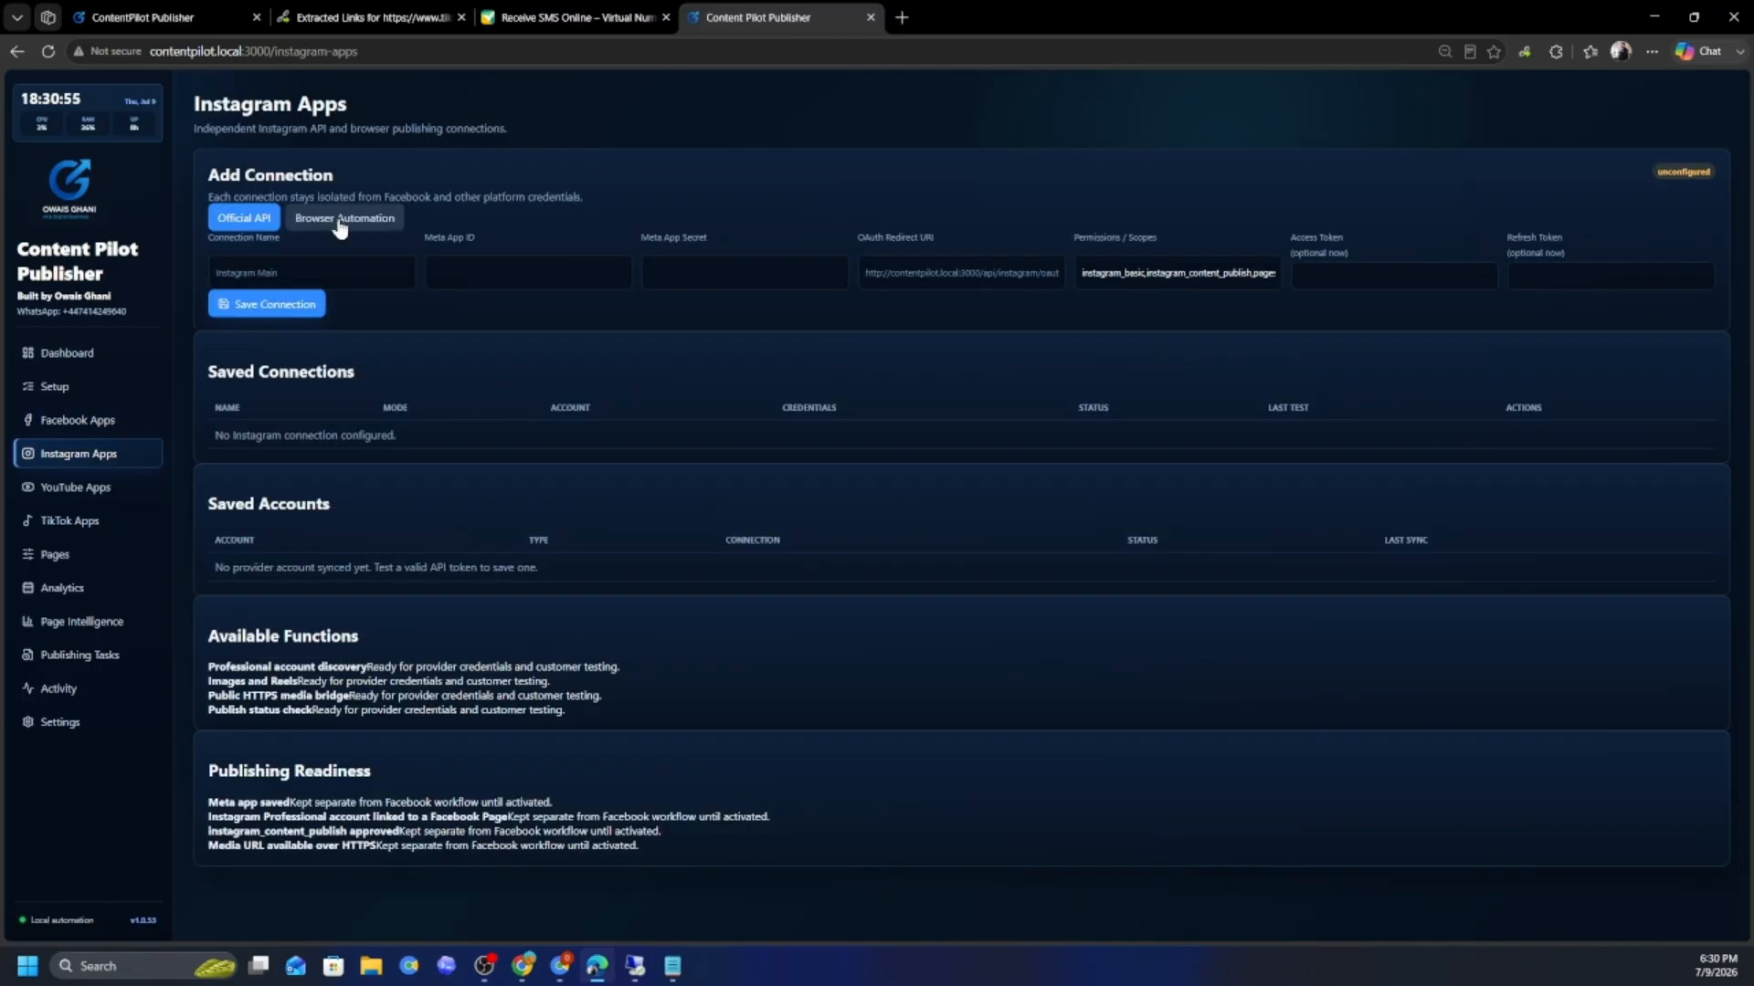
pyautogui.click(370, 219)
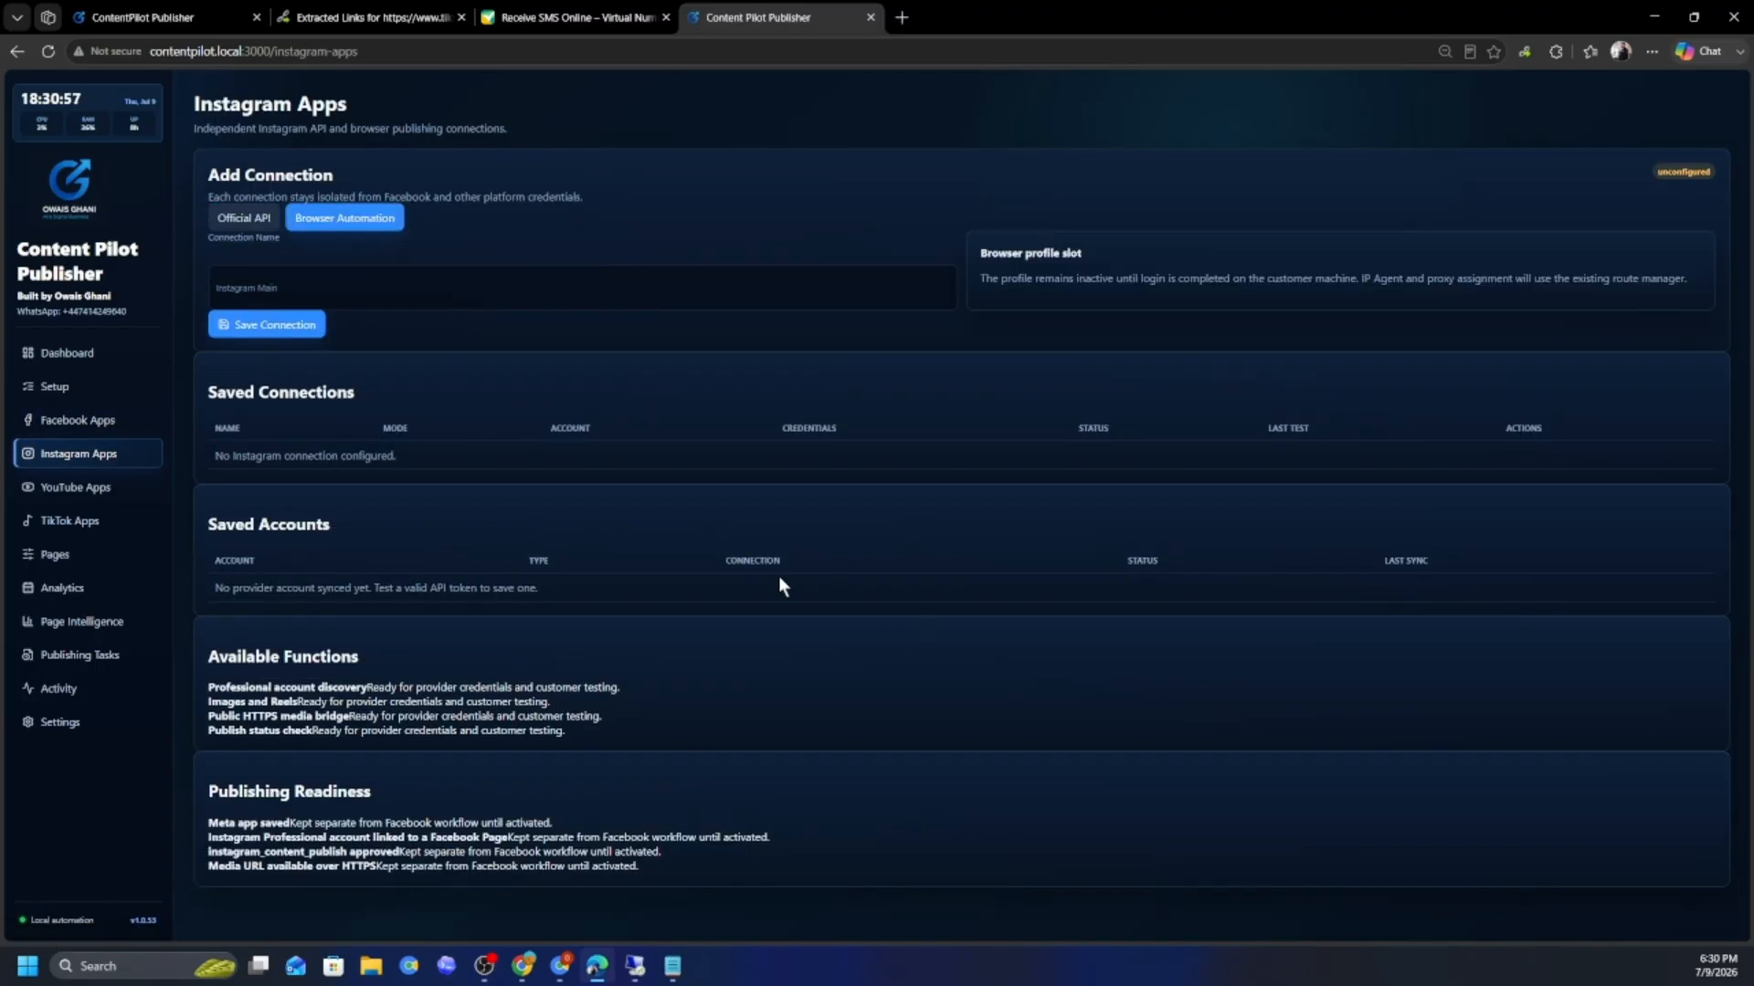
pyautogui.click(81, 494)
pyautogui.click(70, 524)
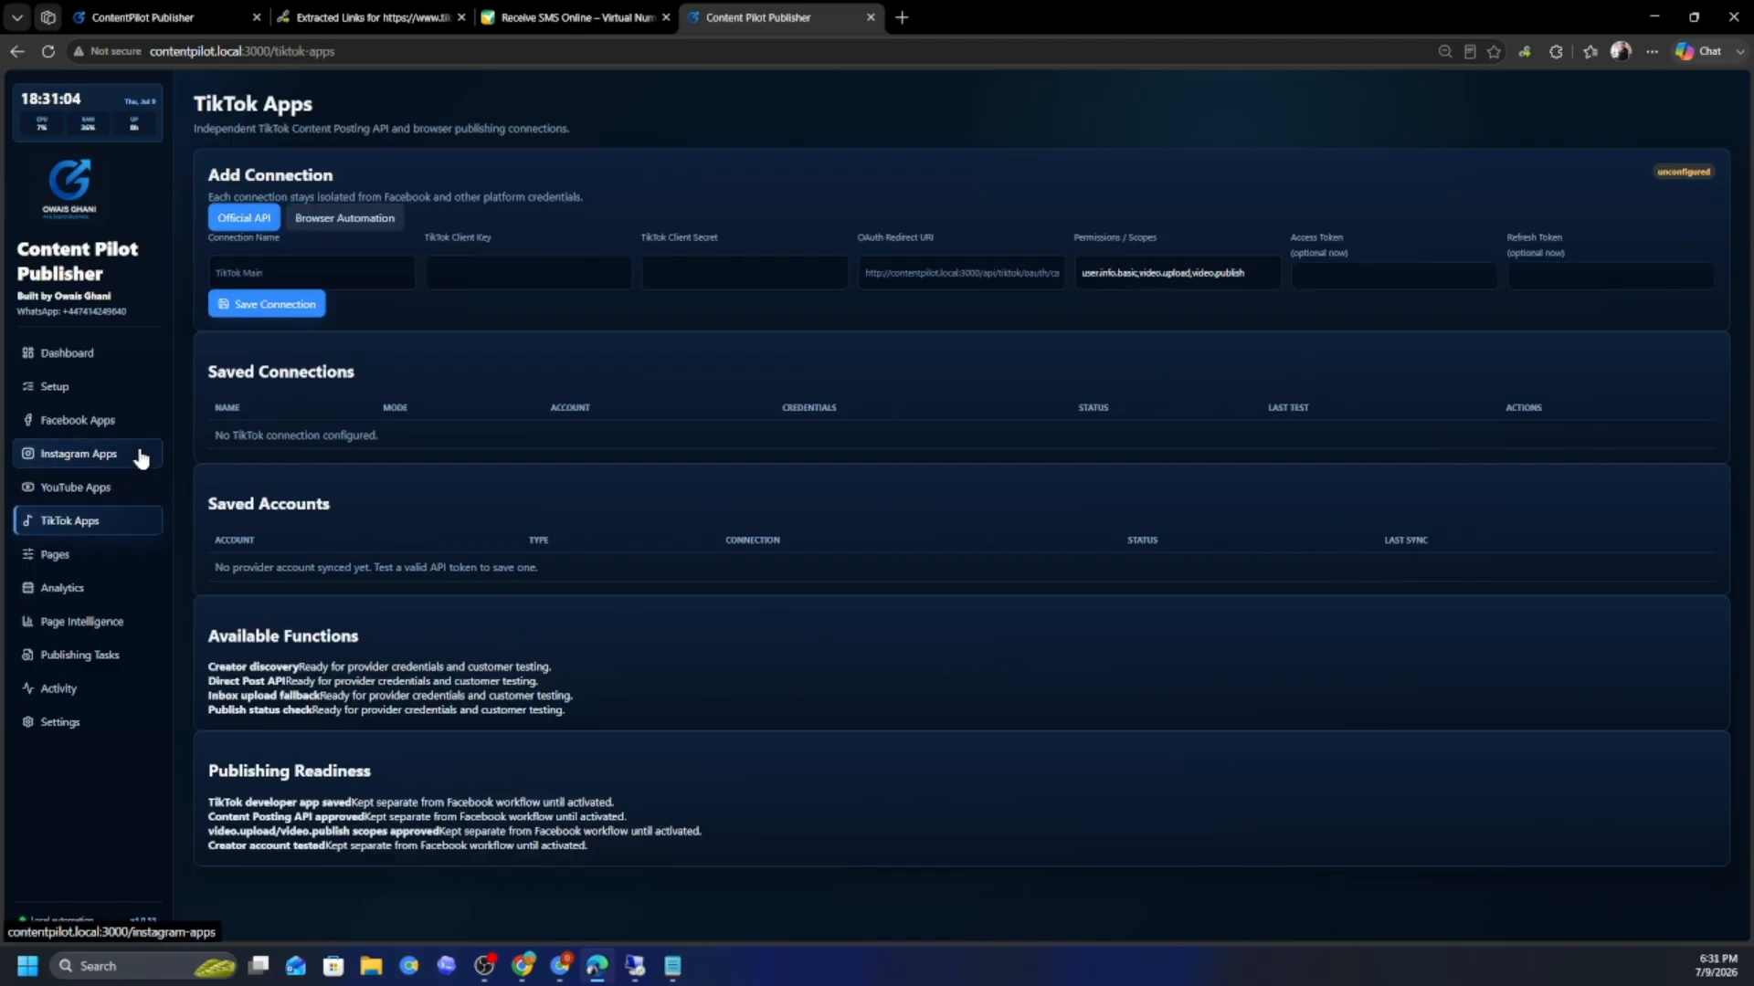
# - Return to the web edition's Facebook Apps page, and open the ContentPilot Publisher page of owaisghani.com in a new browser tab
pyautogui.click(207, 34)
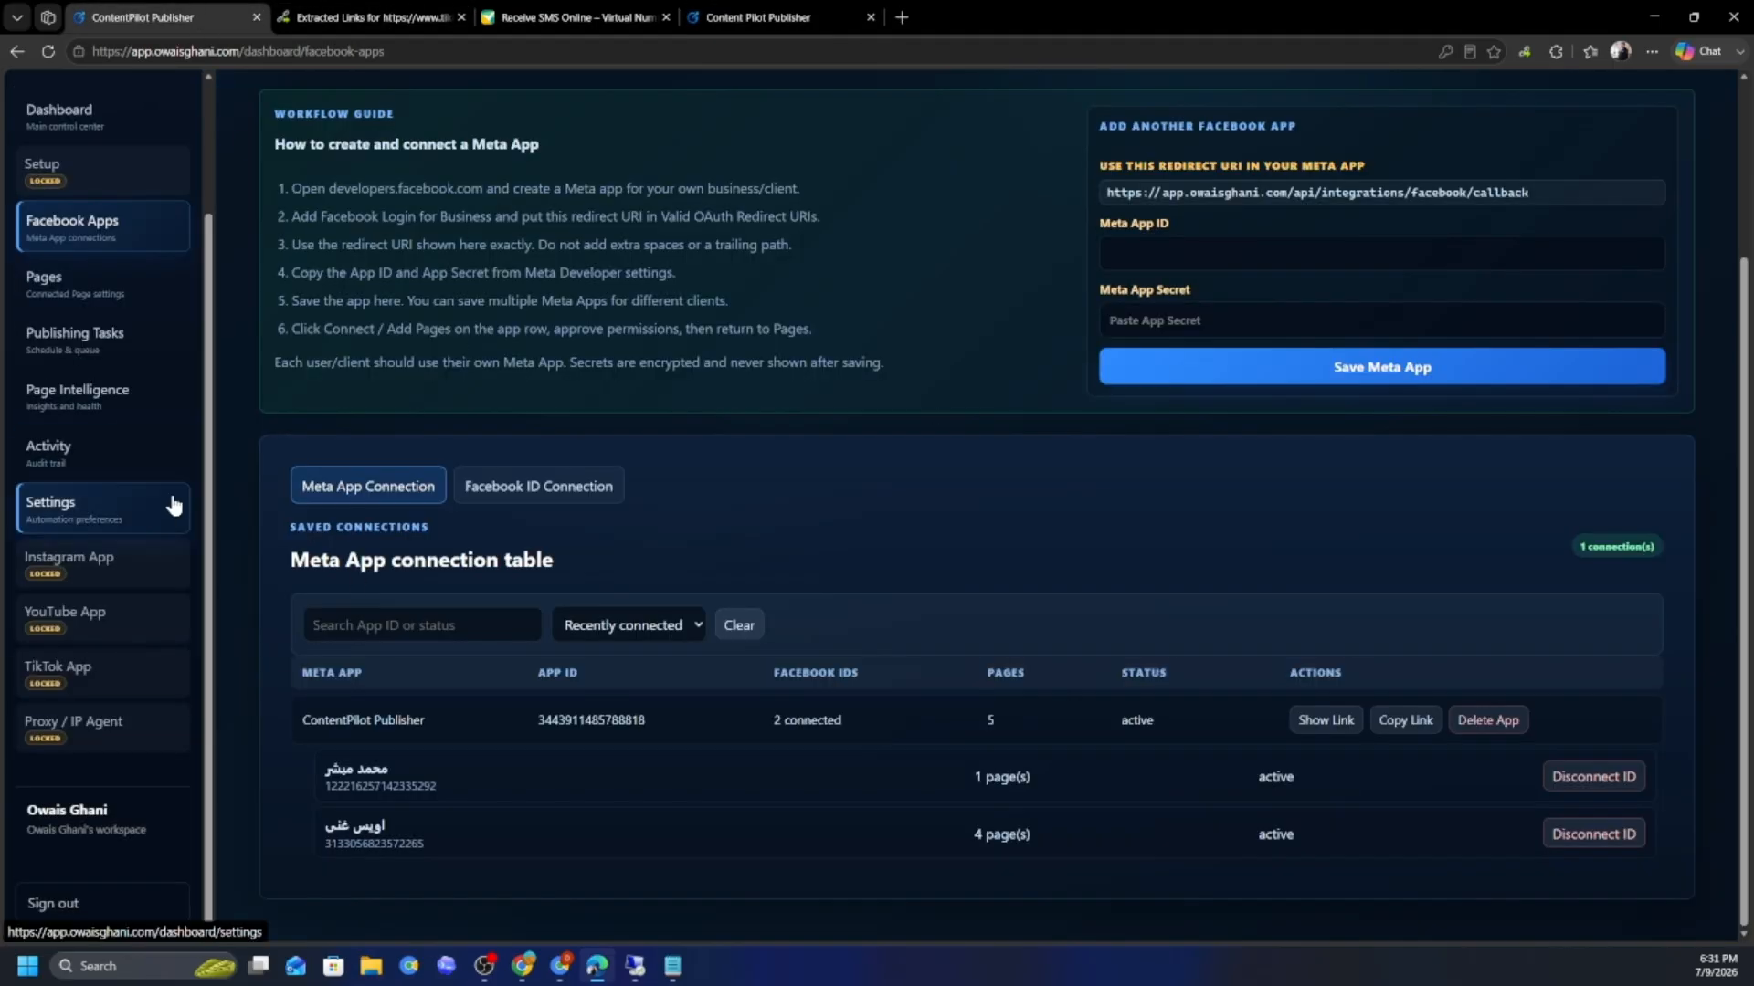
pyautogui.scroll(3, 511, 640)
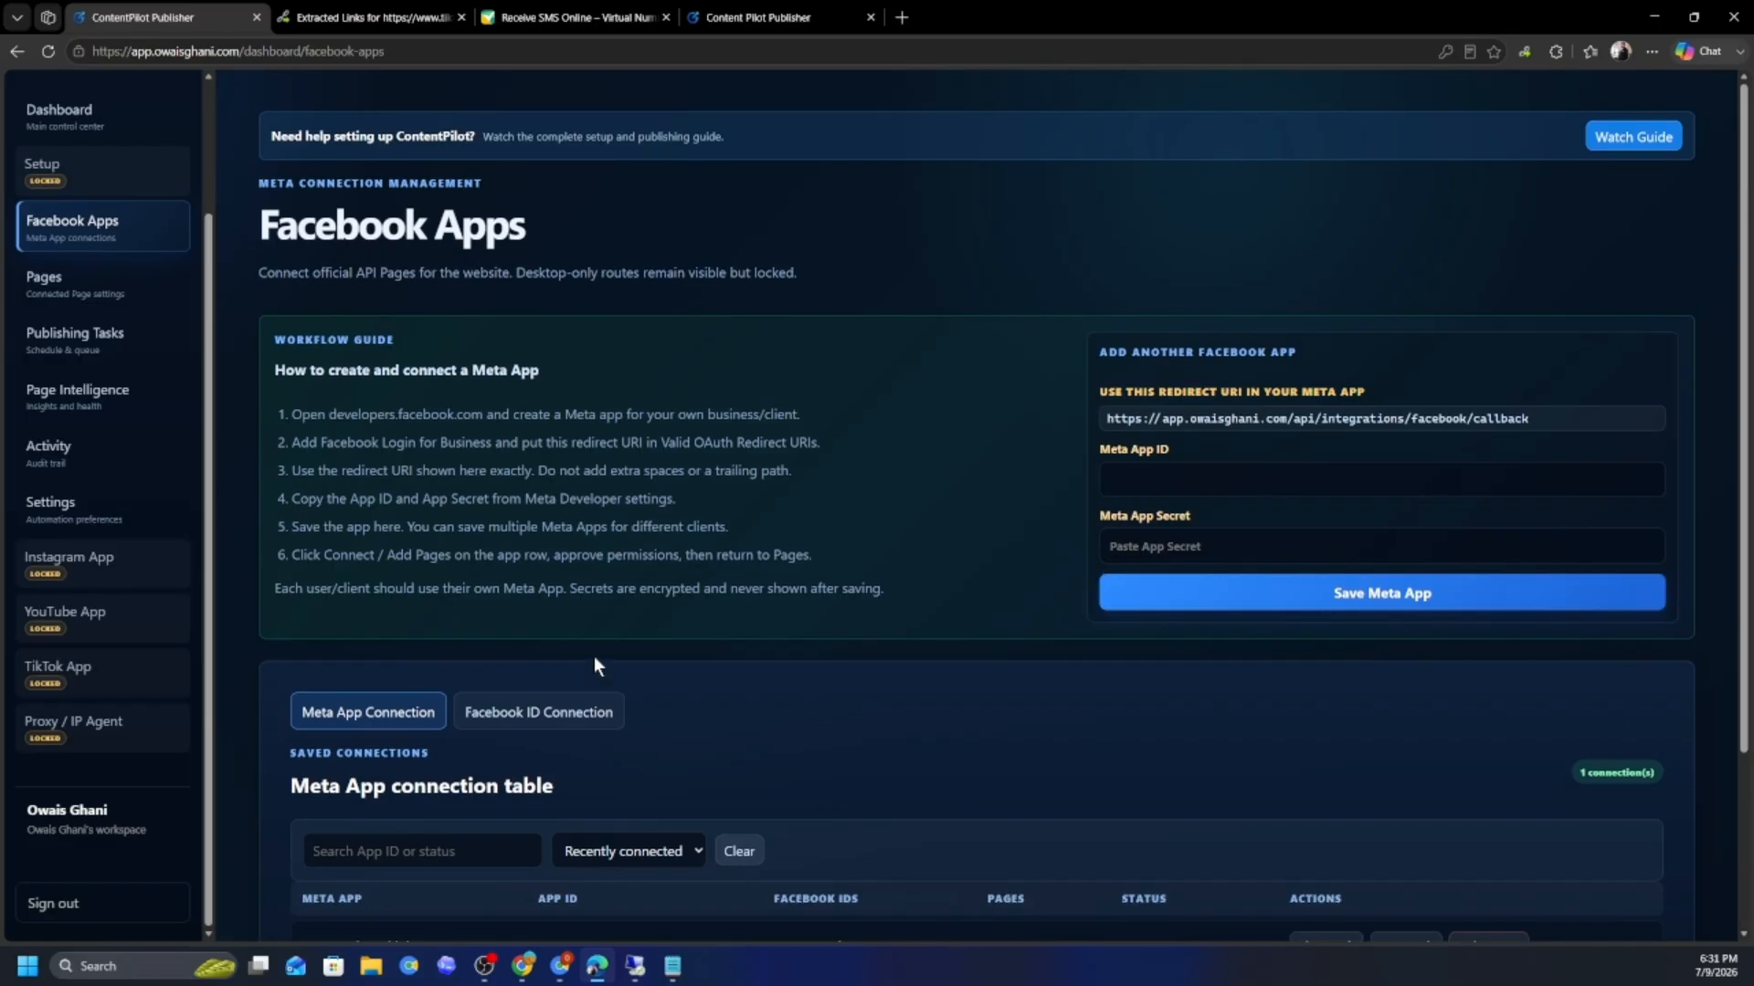
pyautogui.click(902, 16)
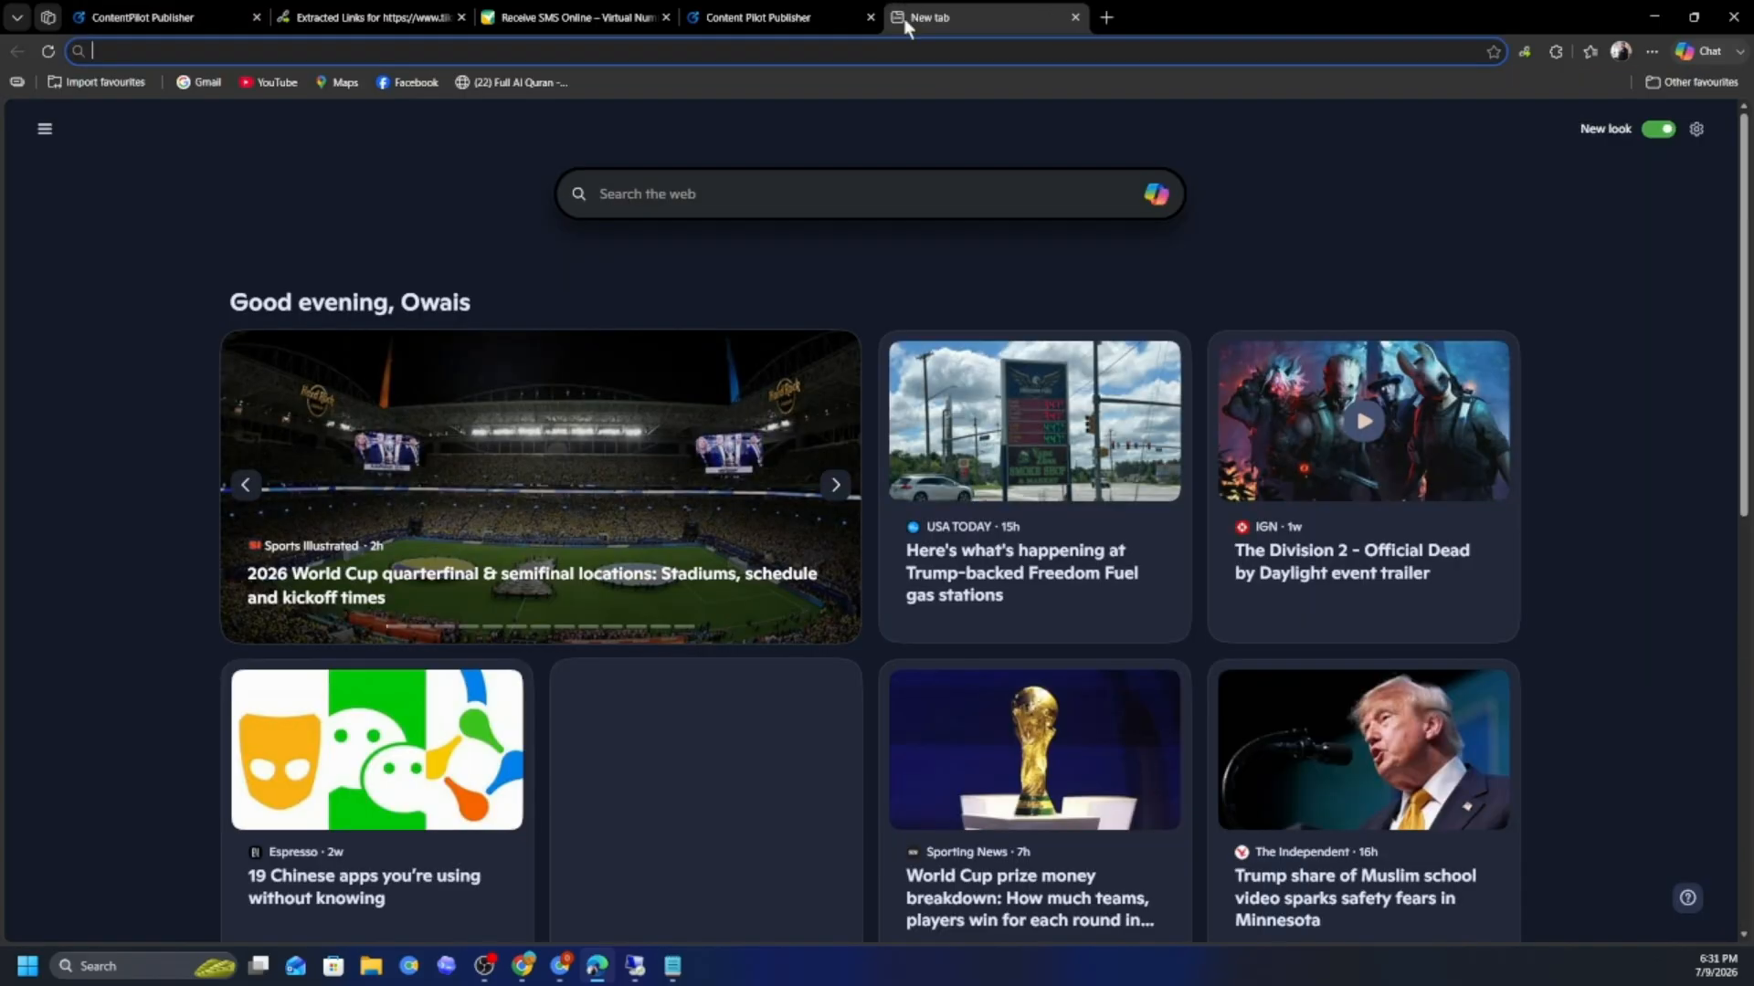
pyautogui.write('owaisghani.com')
pyautogui.press('Return')
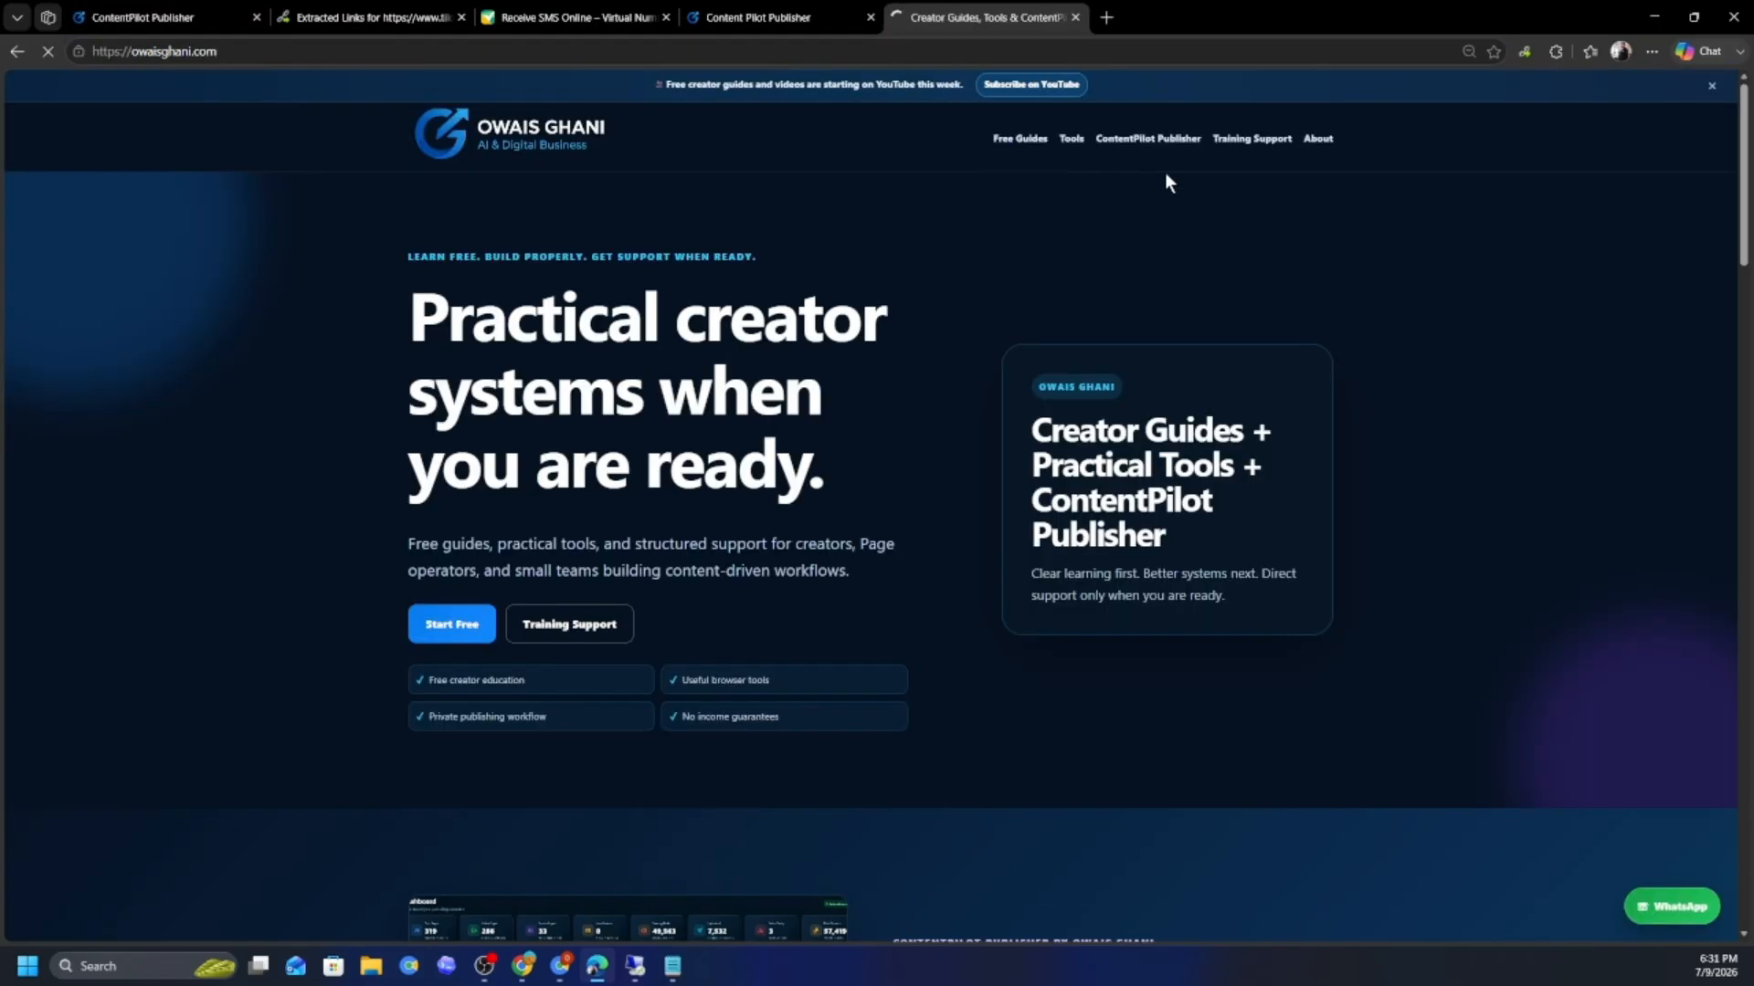
pyautogui.click(1175, 145)
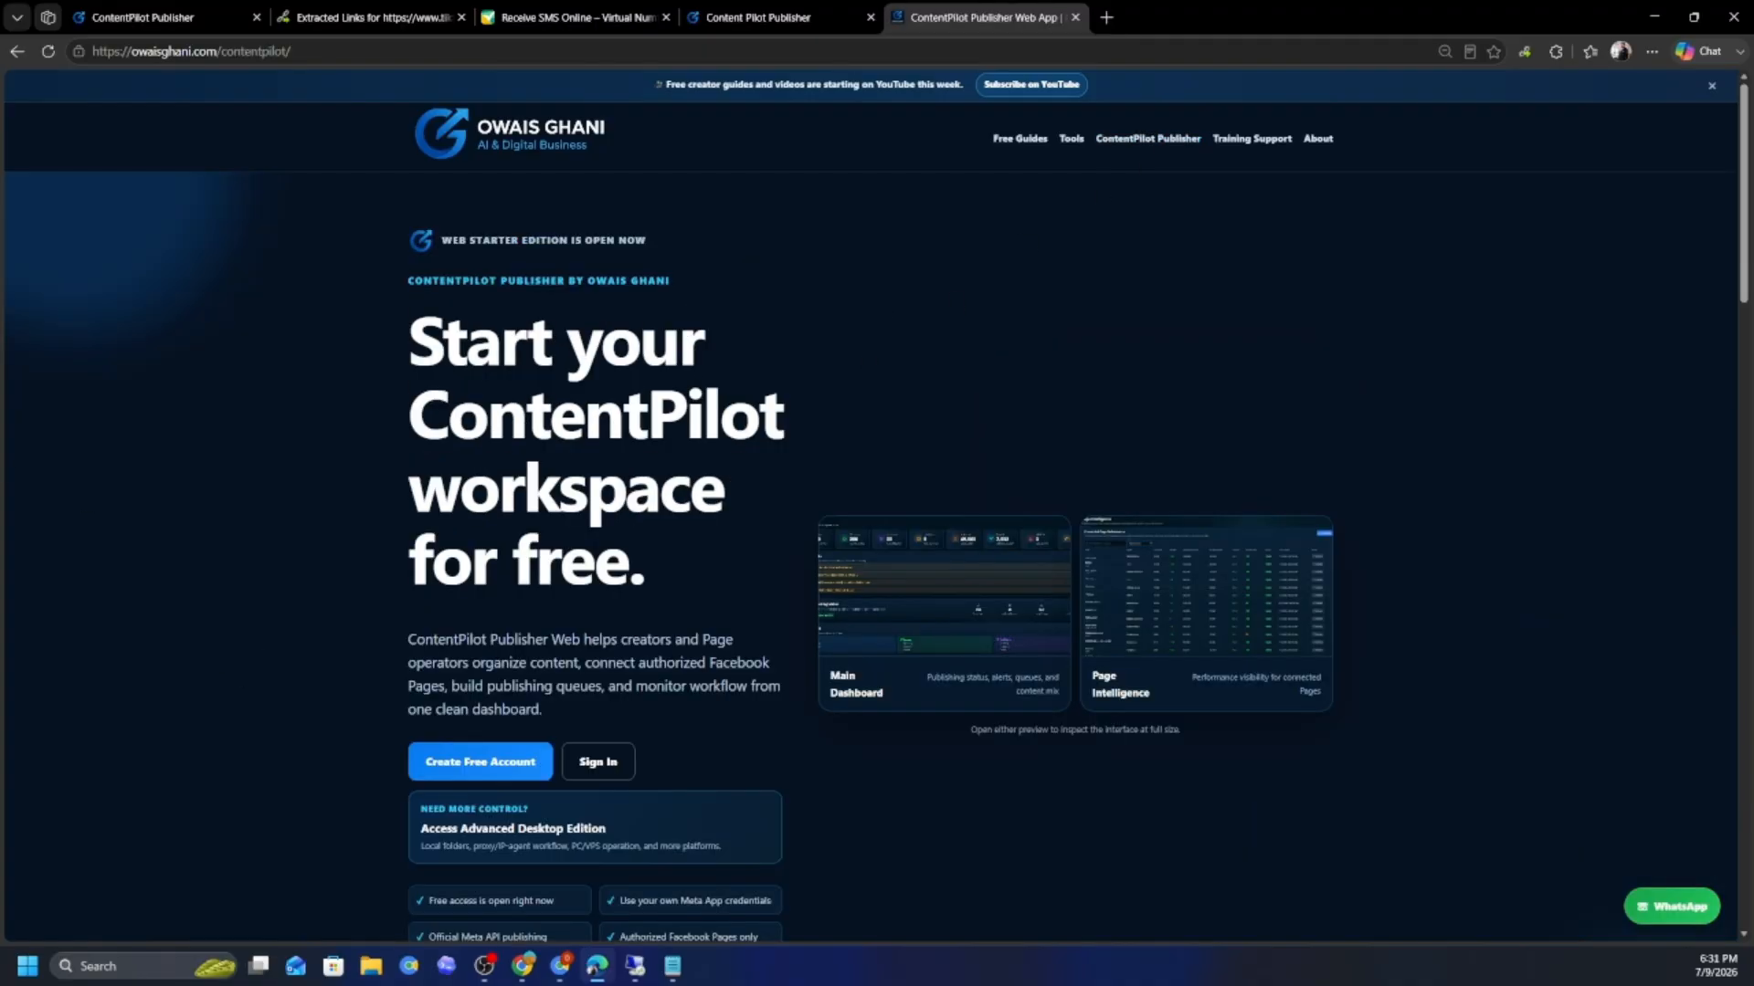
pyautogui.scroll(-3, 727, 630)
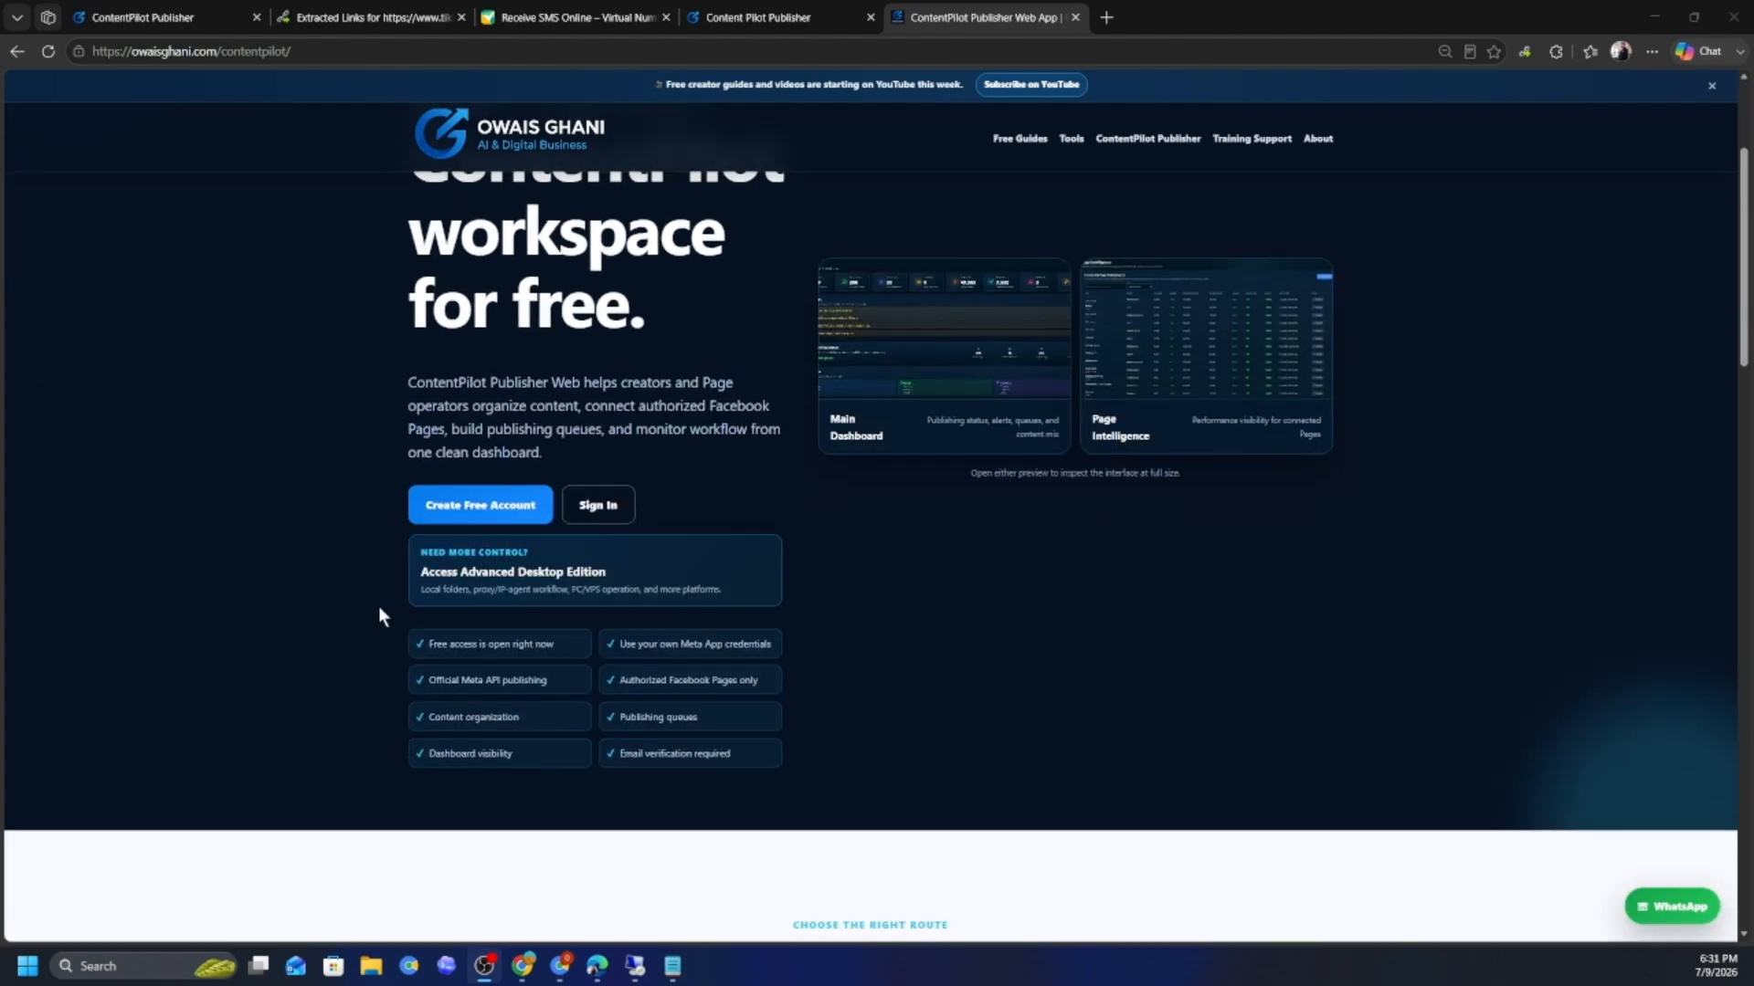
# - Open the Access Advanced Desktop Edition contact link on the ContentPilot page, and return to the web edition's workspace
pyautogui.click(570, 589)
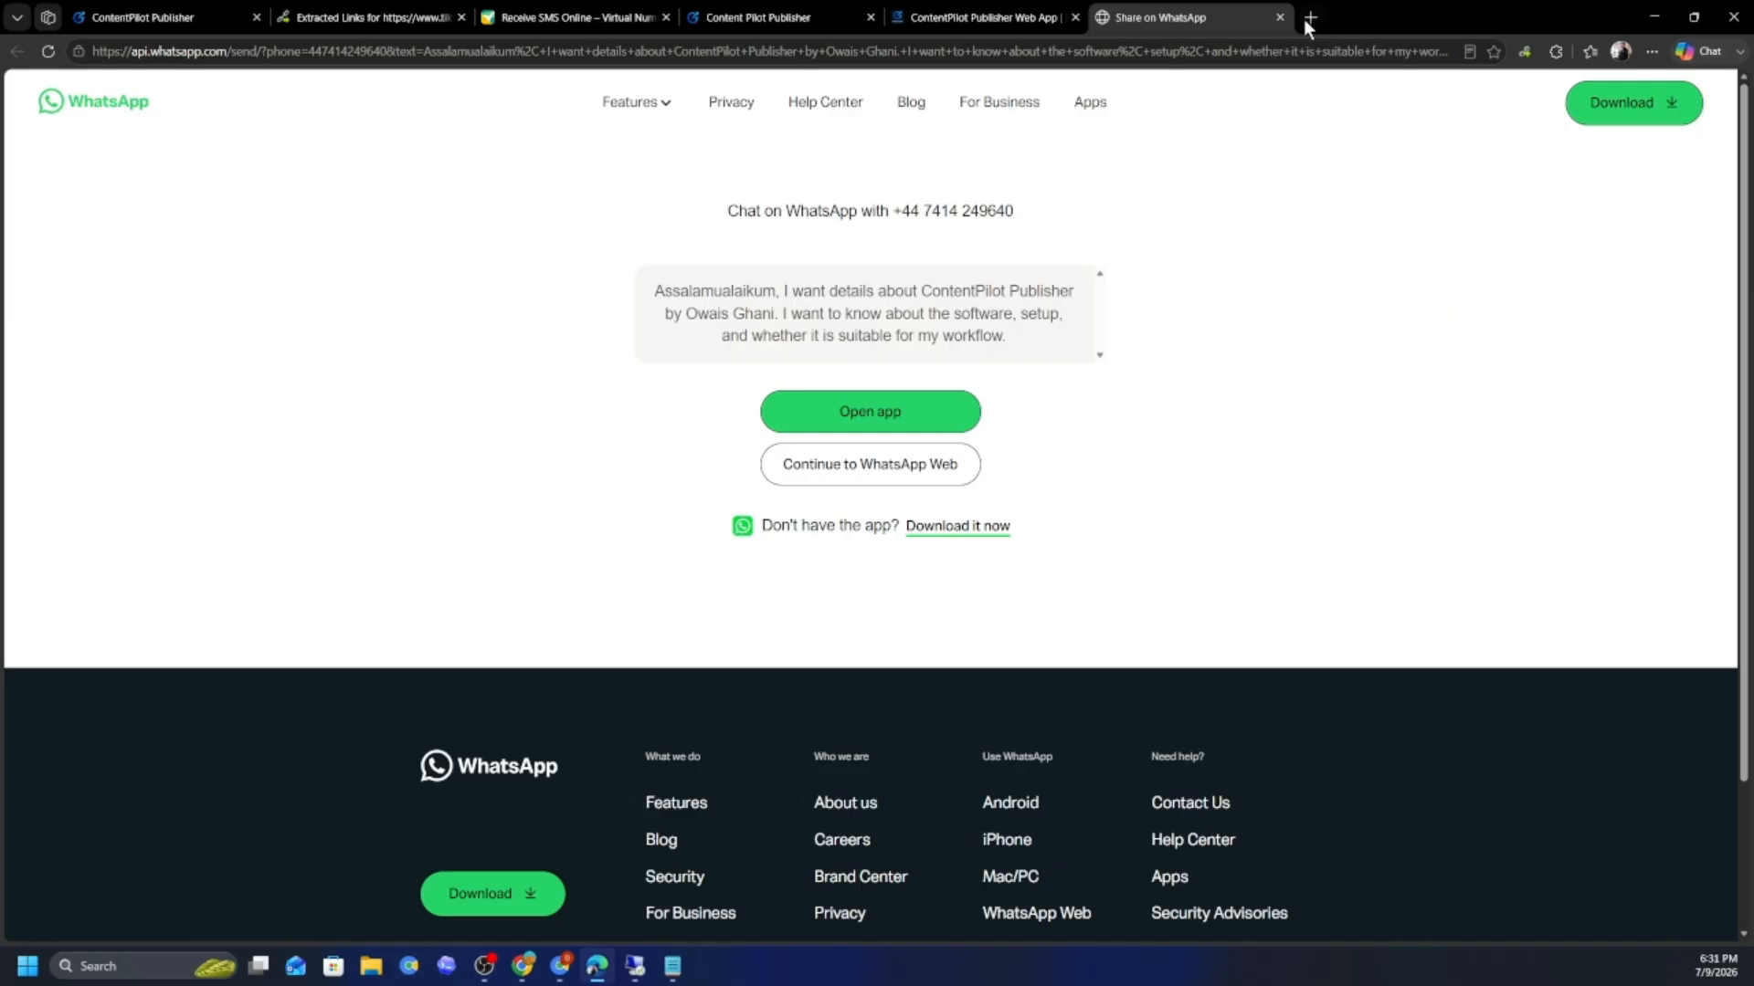
pyautogui.click(1034, 17)
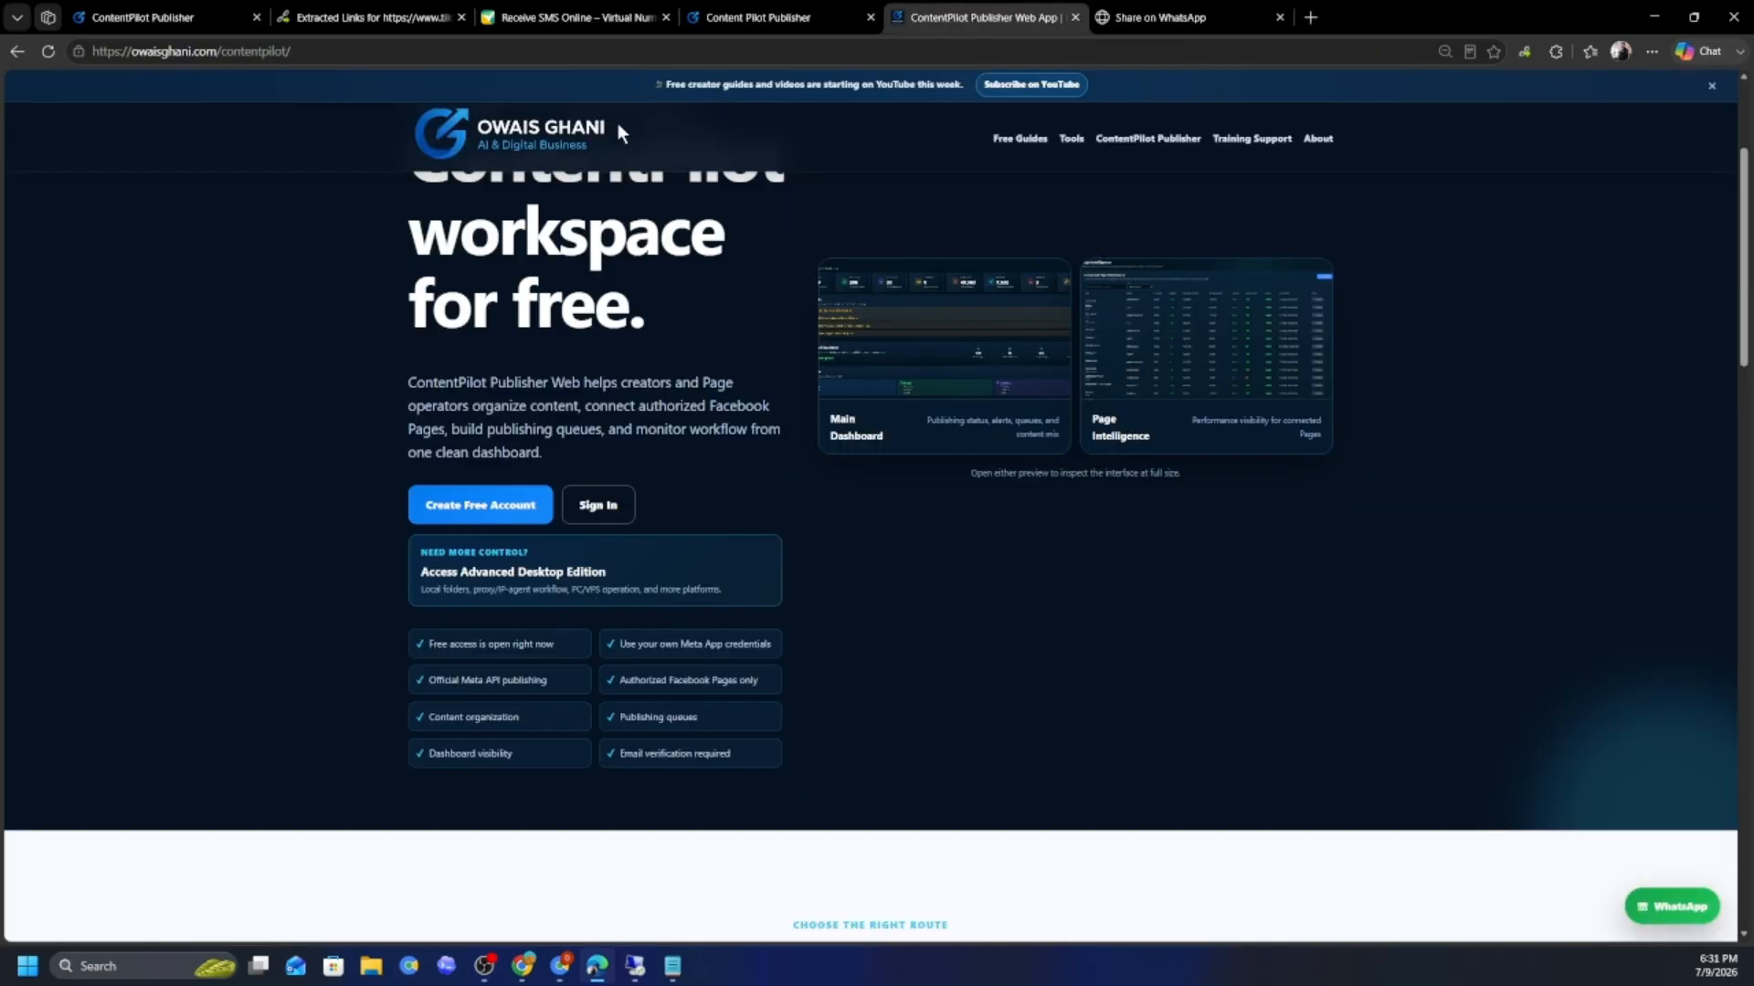
pyautogui.click(128, 31)
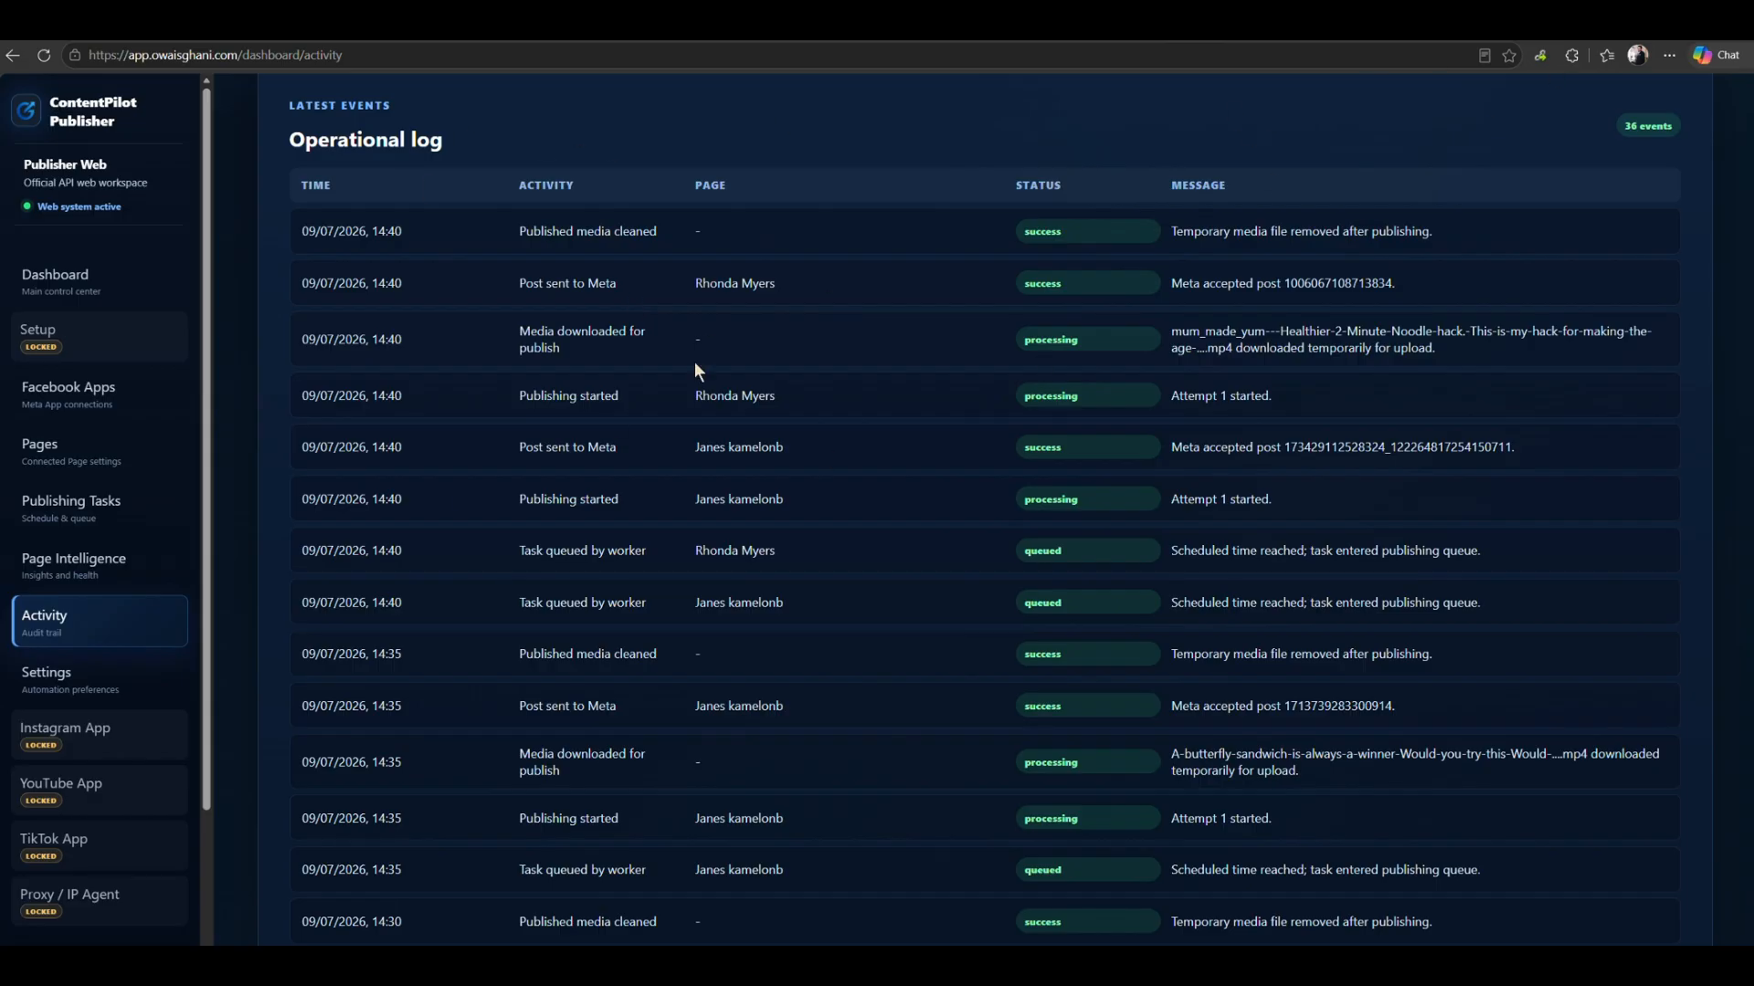
# - Examine the Activity operational log, comparing the publishing stages and messages of the latest scheduled tasks
pyautogui.scroll(-8, 890, 378)
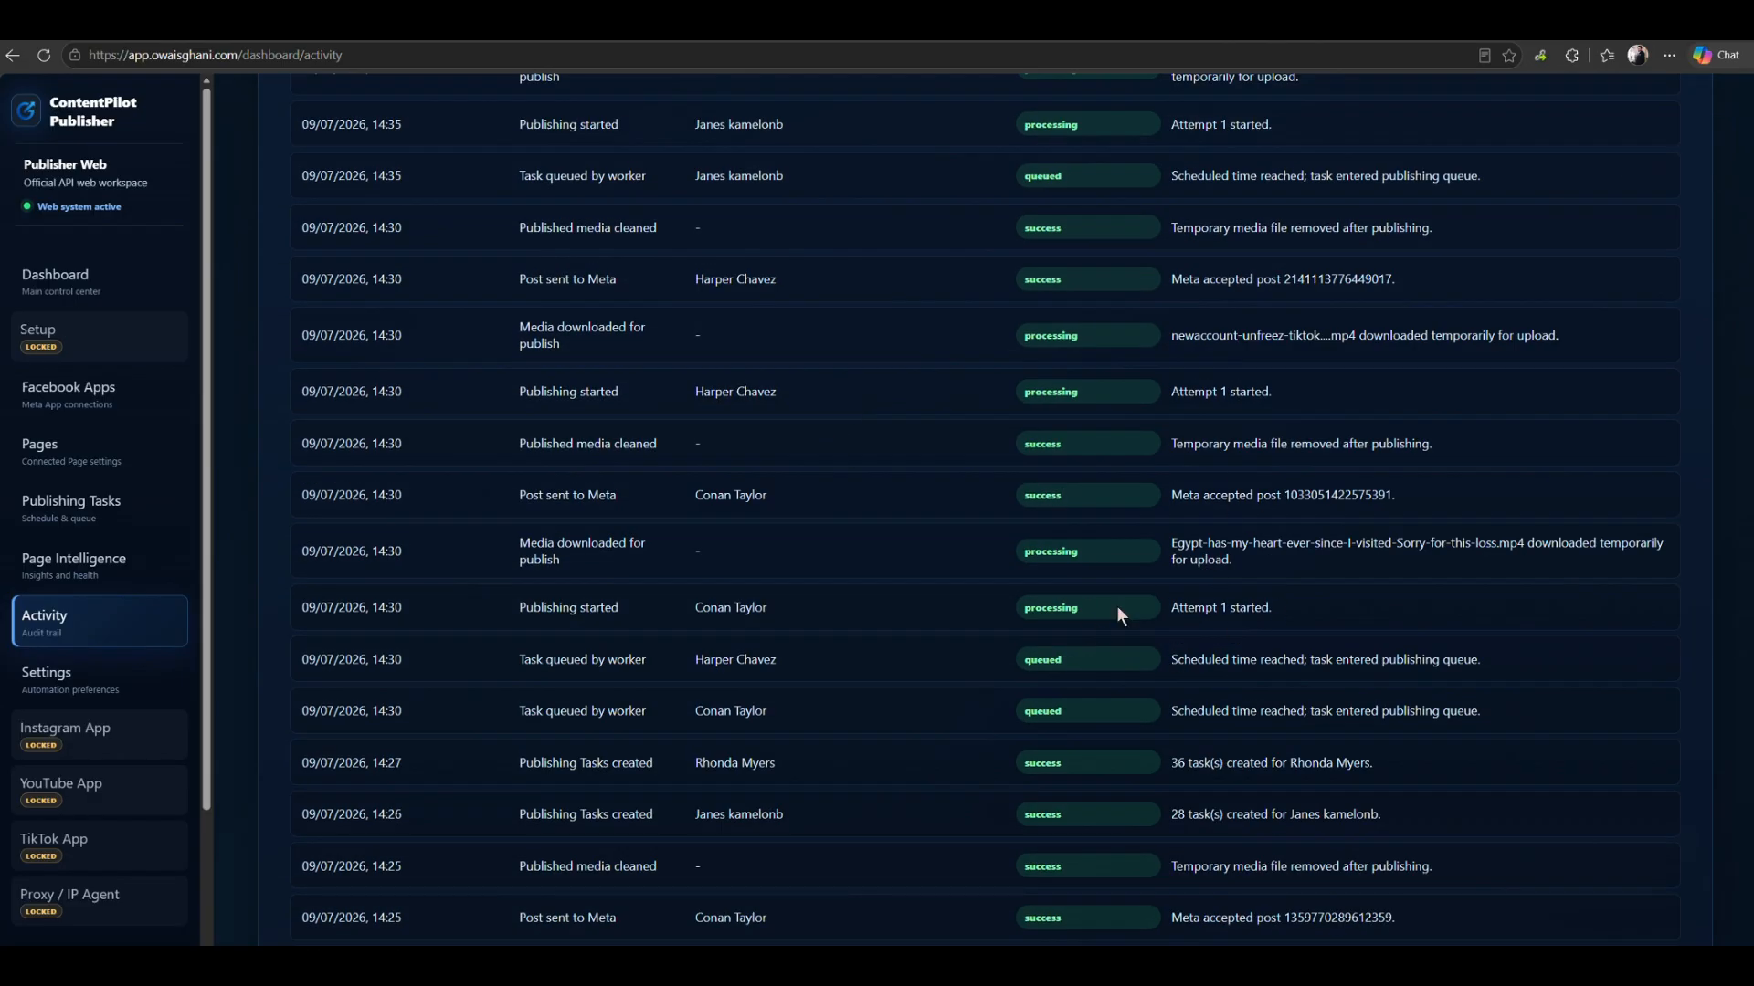
pyautogui.scroll(10, 804, 585)
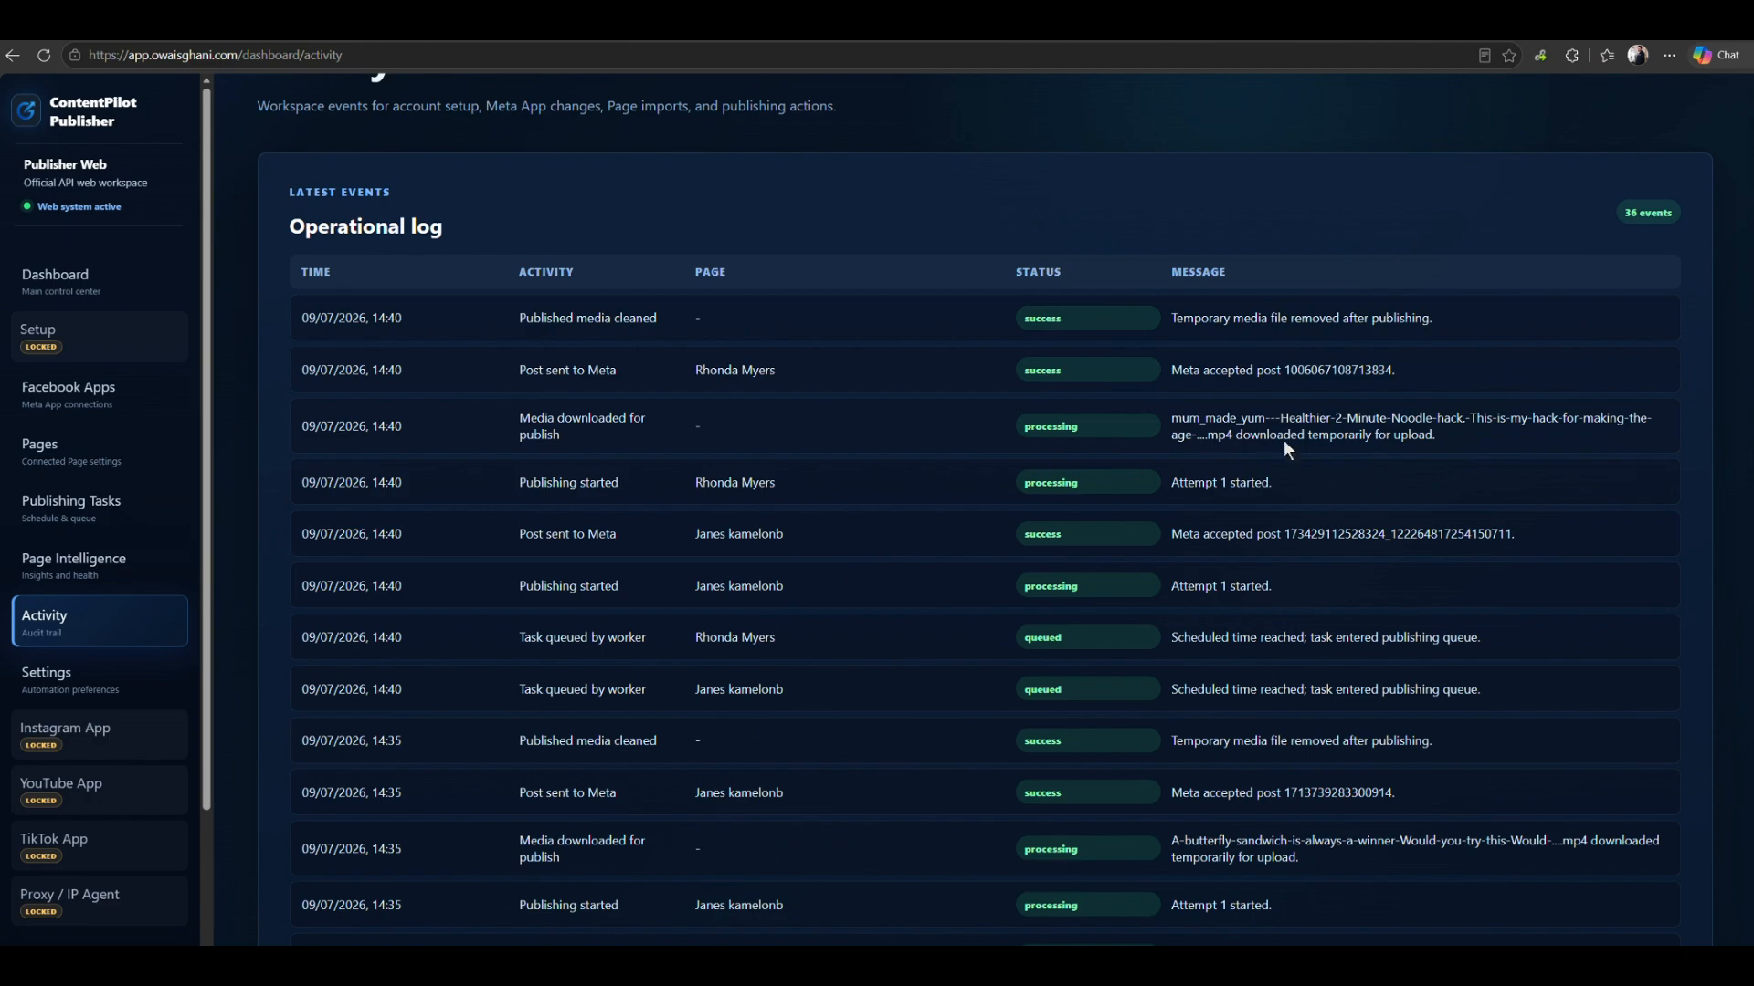
pyautogui.moveTo(1338, 372); pyautogui.dragTo(1397, 372)
pyautogui.moveTo(1181, 534); pyautogui.dragTo(1516, 534)
pyautogui.scroll(-2, 1278, 644)
pyautogui.moveTo(1170, 622); pyautogui.dragTo(1395, 625)
pyautogui.scroll(-2, 1187, 685)
pyautogui.moveTo(1171, 713); pyautogui.dragTo(1396, 714)
pyautogui.moveTo(1174, 667); pyautogui.dragTo(1321, 665)
pyautogui.moveTo(1417, 664); pyautogui.dragTo(1429, 665)
pyautogui.moveTo(1173, 388); pyautogui.dragTo(1433, 393)
pyautogui.scroll(-3, 1345, 581)
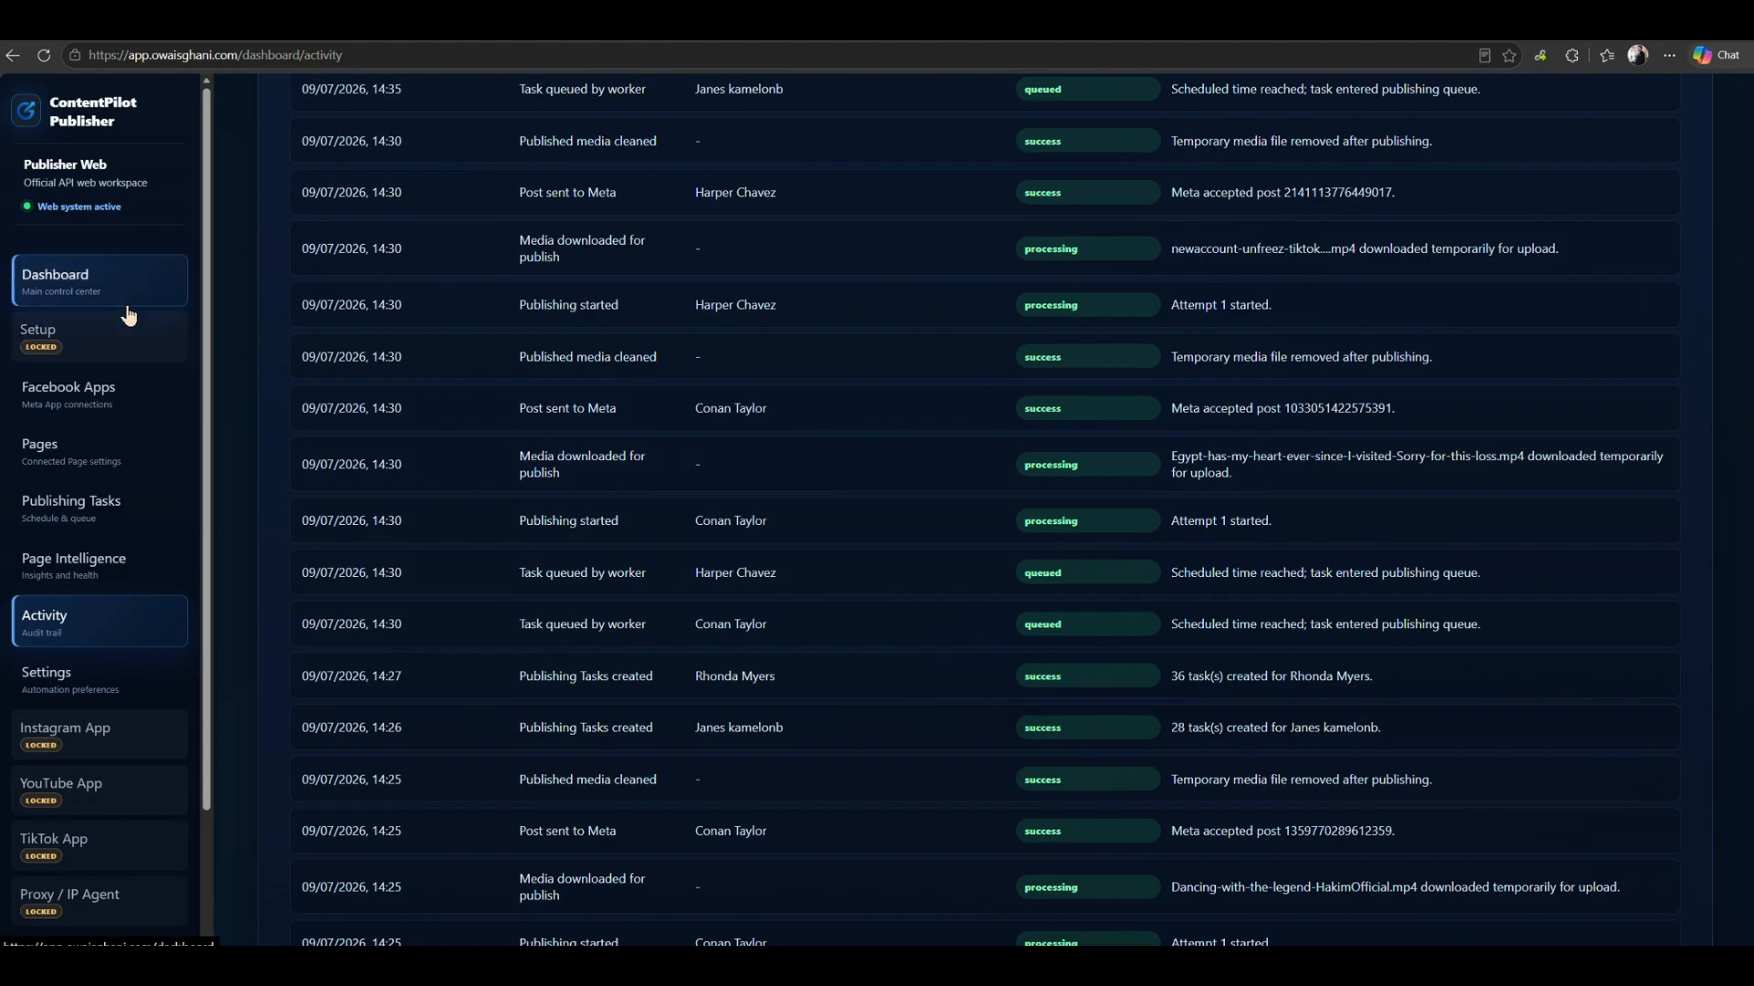
# - Show the Active Pages details on the Dashboard and examine each Page's pending and uploaded counts
pyautogui.click(55, 278)
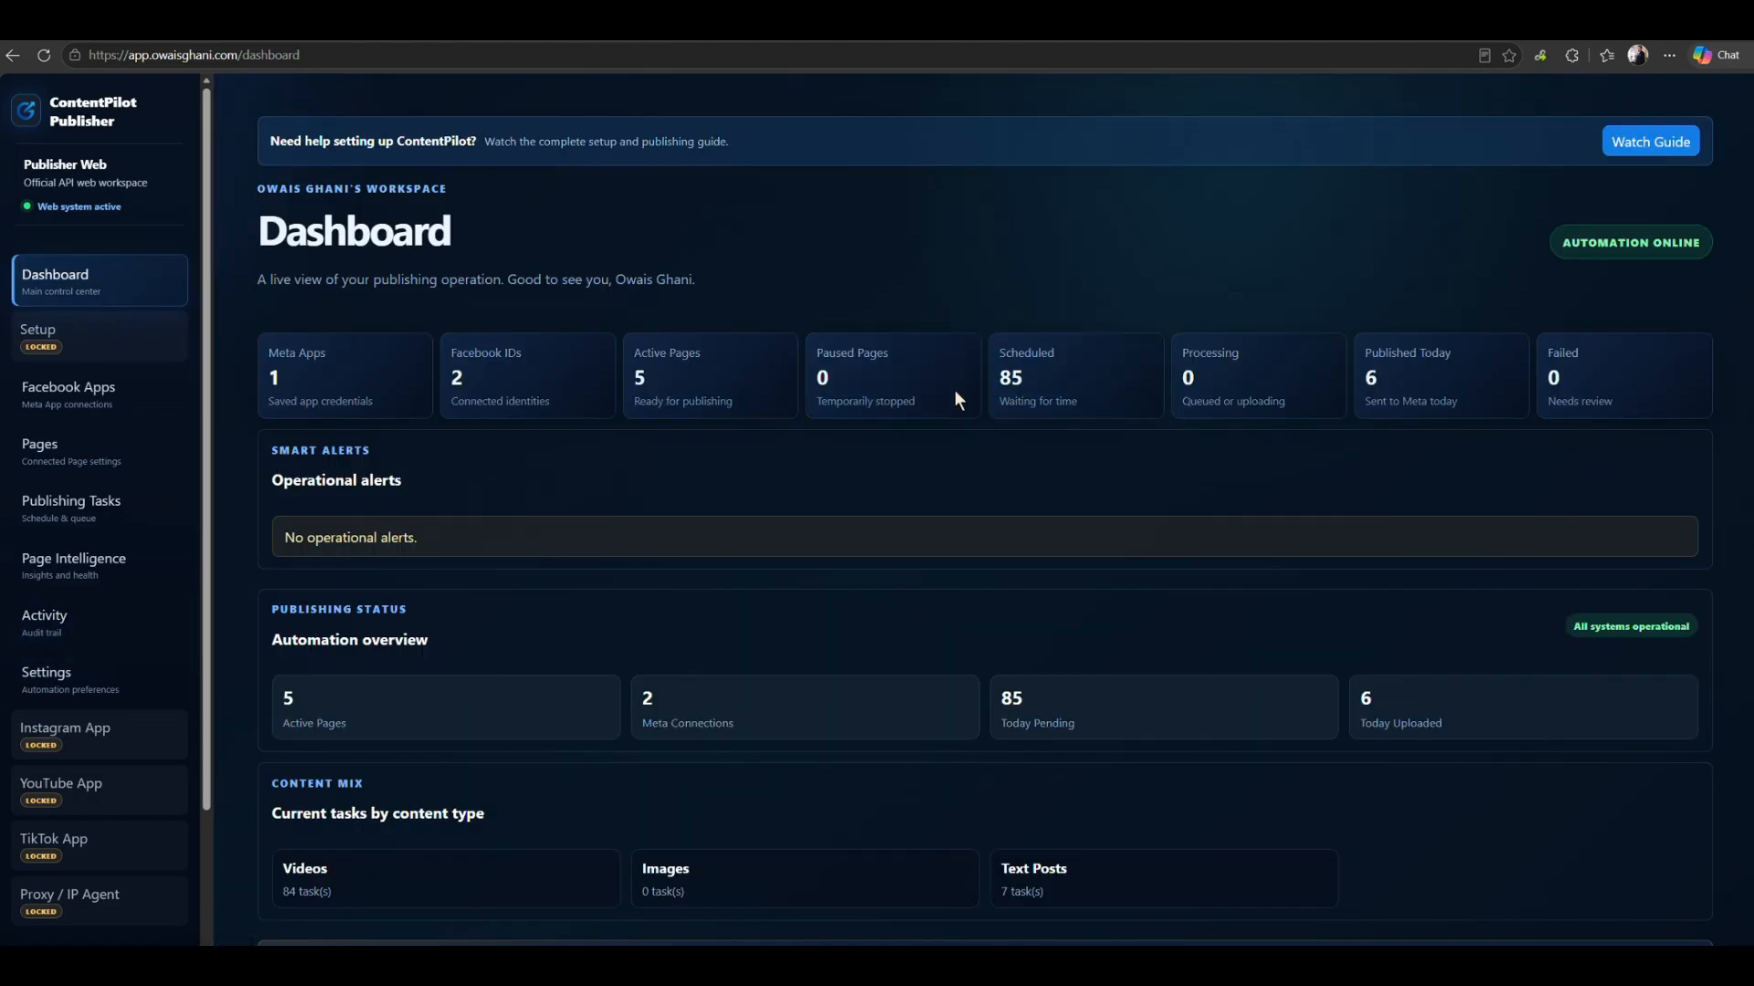
pyautogui.click(774, 406)
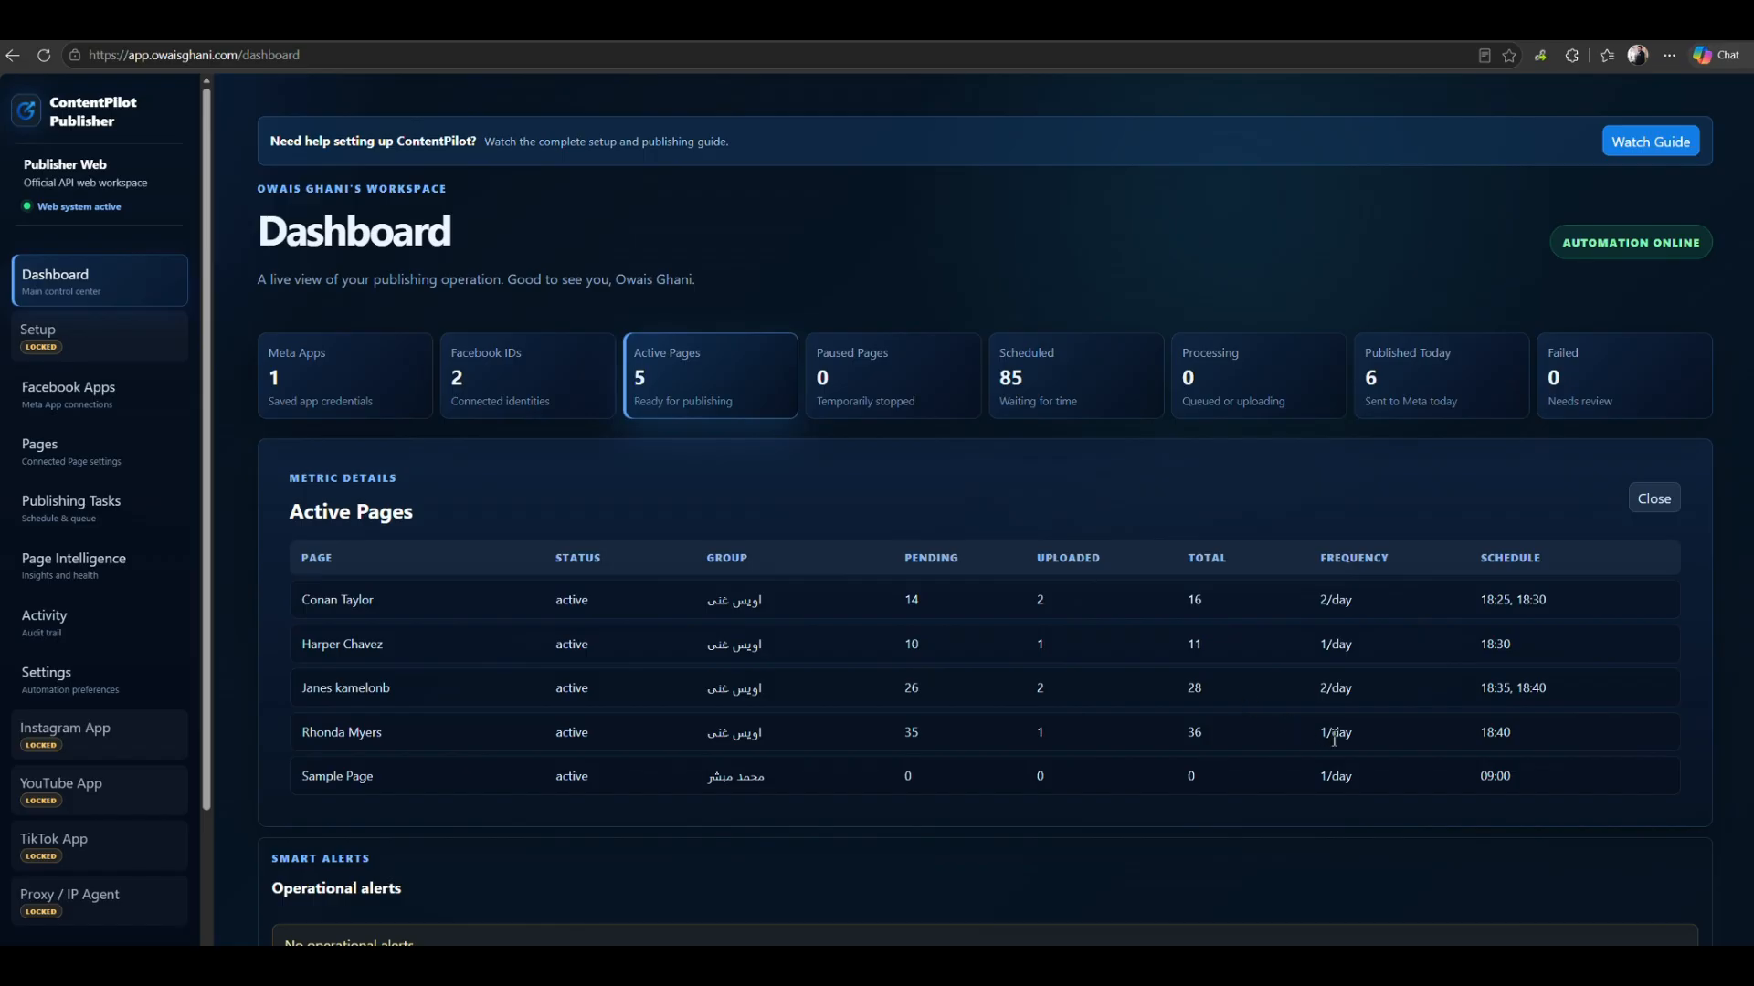
pyautogui.moveTo(999, 737); pyautogui.dragTo(1149, 722)
# - Copy the Page ID of the Page scheduled at 18:35 and 18:40 from Pages, and load that Page on facebook.com
pyautogui.click(53, 469)
pyautogui.scroll(-3, 593, 634)
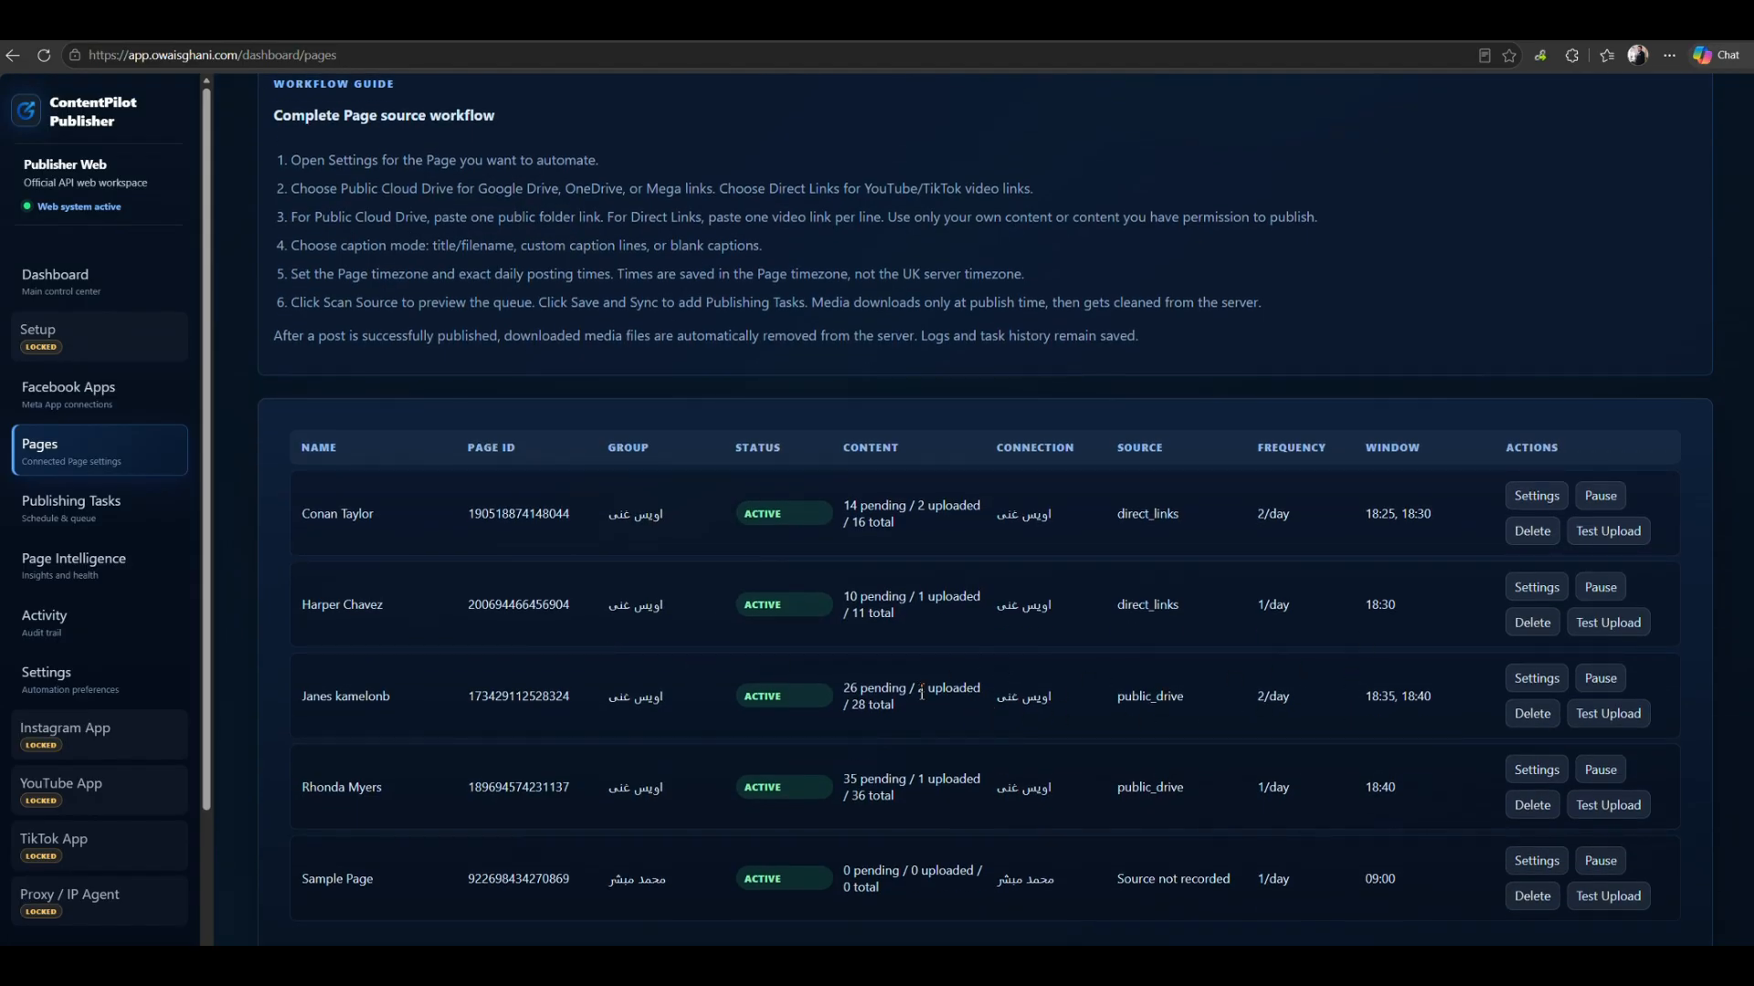
pyautogui.doubleClick(538, 702)
pyautogui.hotkey('ctrl', 'c')
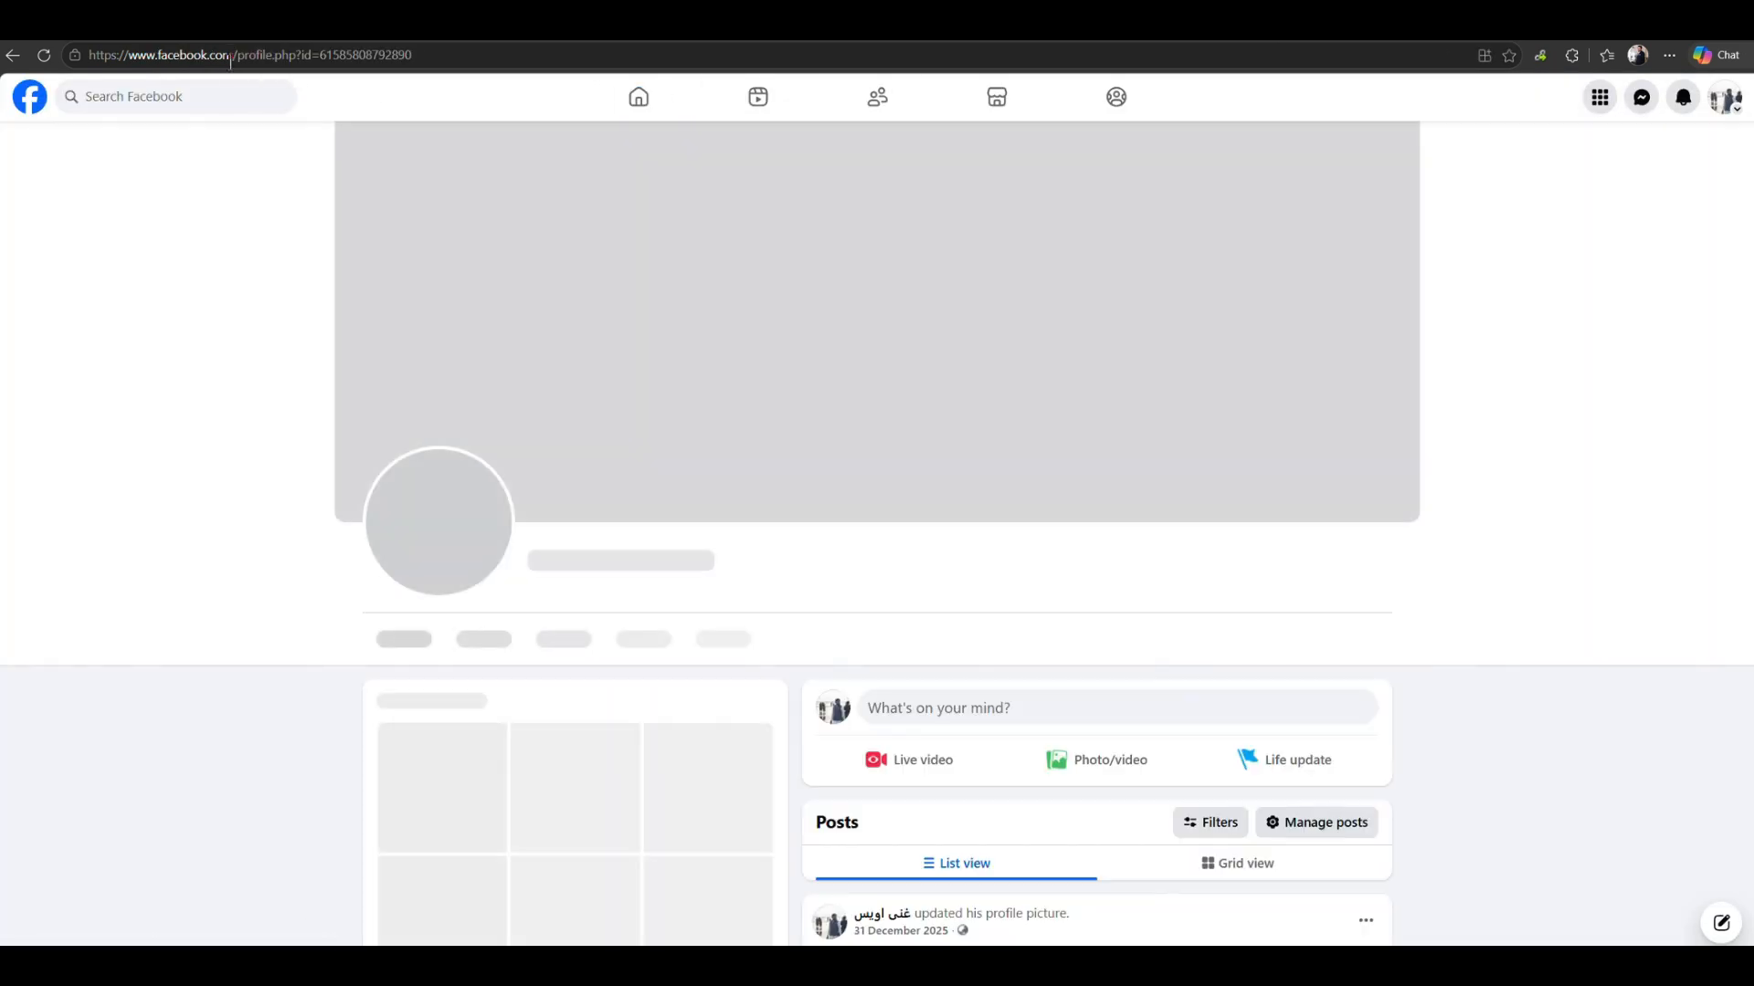
pyautogui.moveTo(237, 58); pyautogui.dragTo(545, 60)
pyautogui.hotkey('ctrl', 'v')
pyautogui.press('Return')
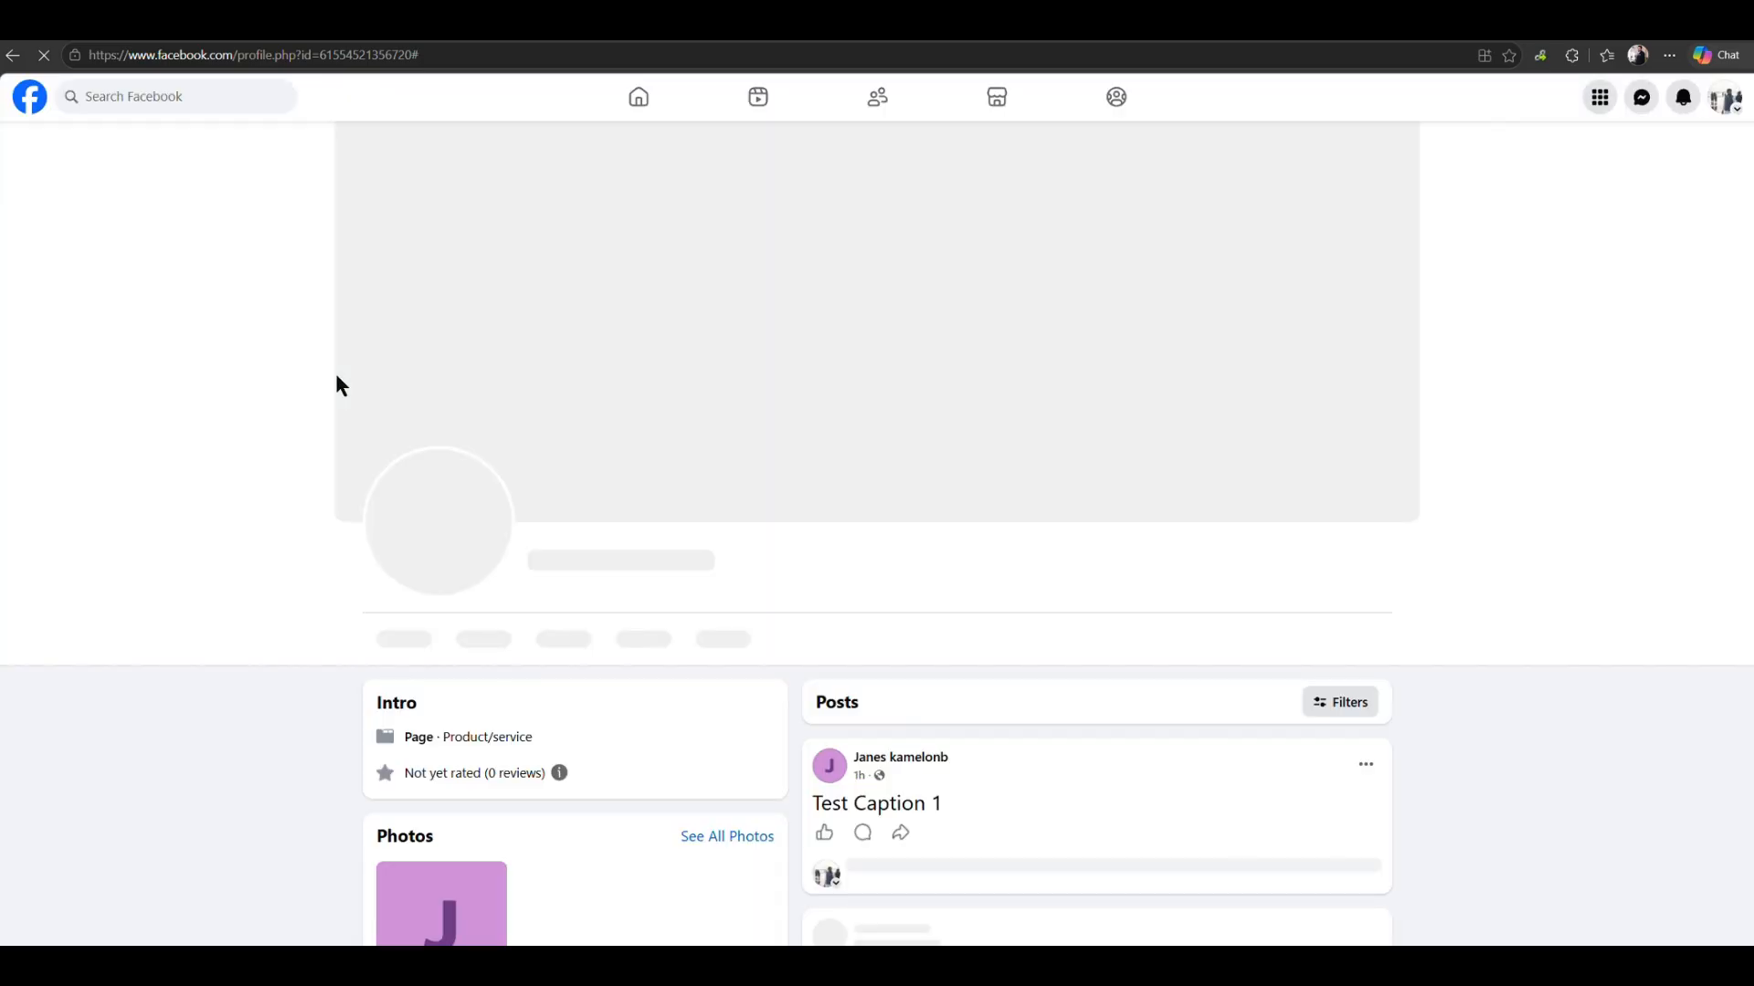
# - Check the automated text and video posts on the Page's Facebook timeline, and return to the Pages list in the web workspace
pyautogui.scroll(-5, 334, 370)
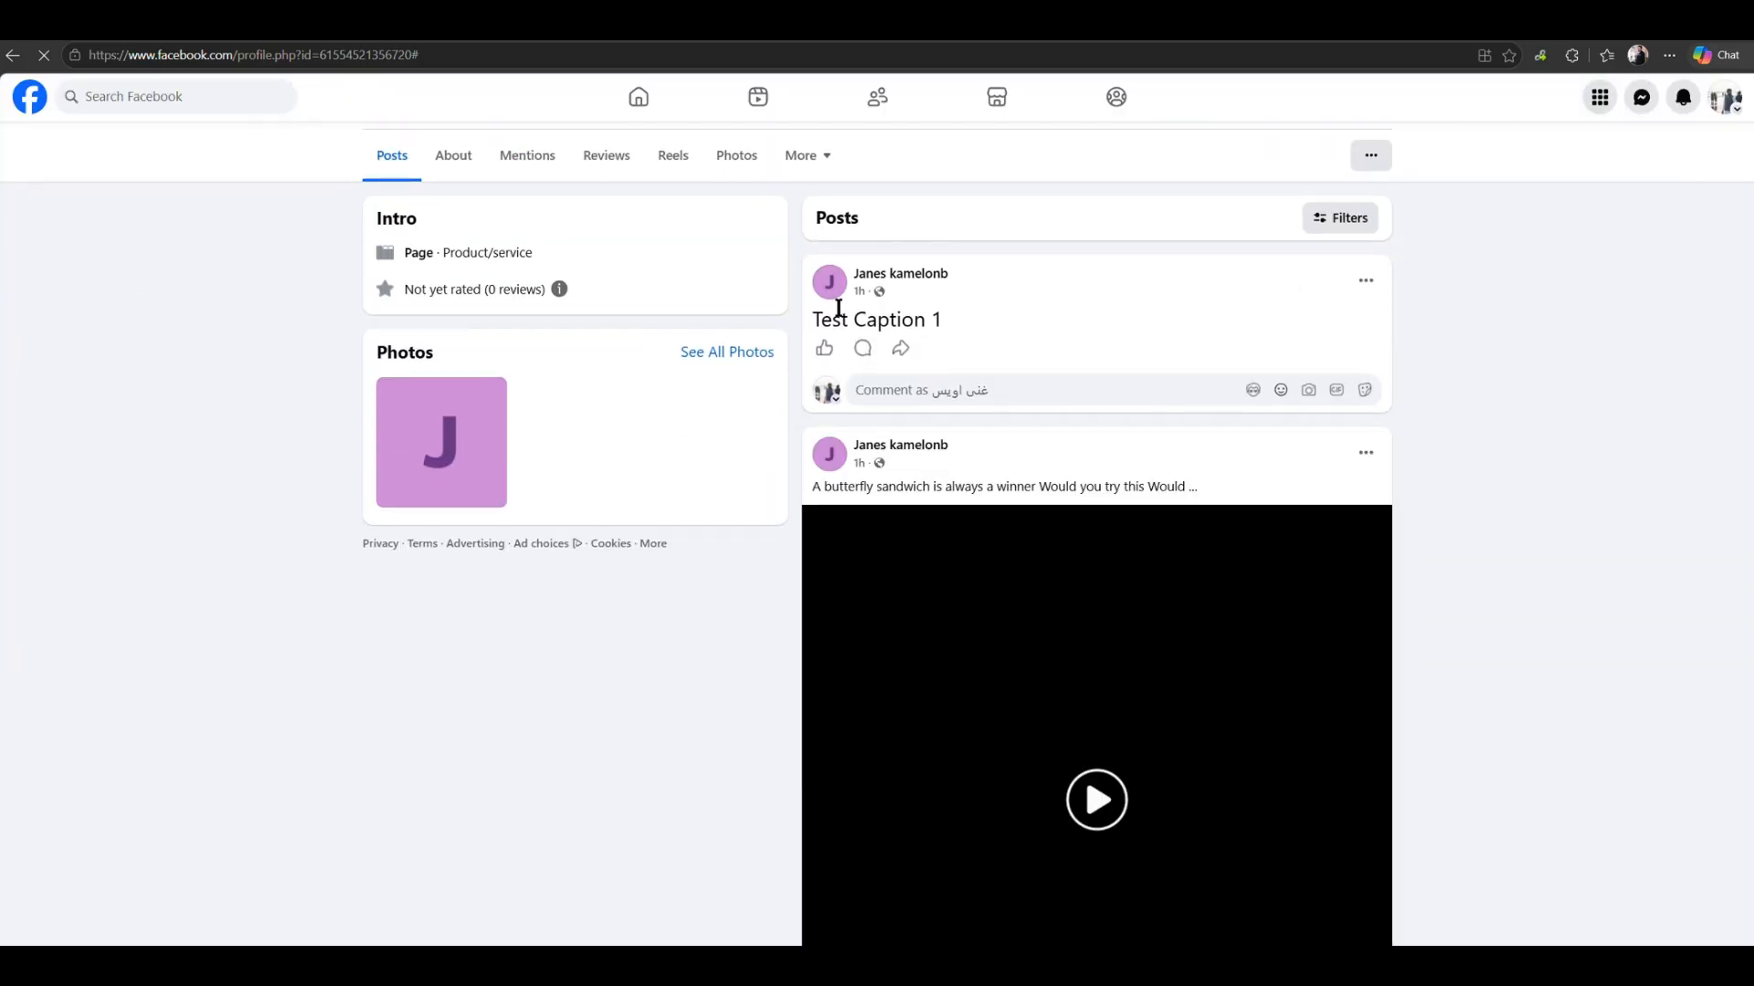
pyautogui.scroll(-6, 943, 347)
pyautogui.scroll(5, 967, 505)
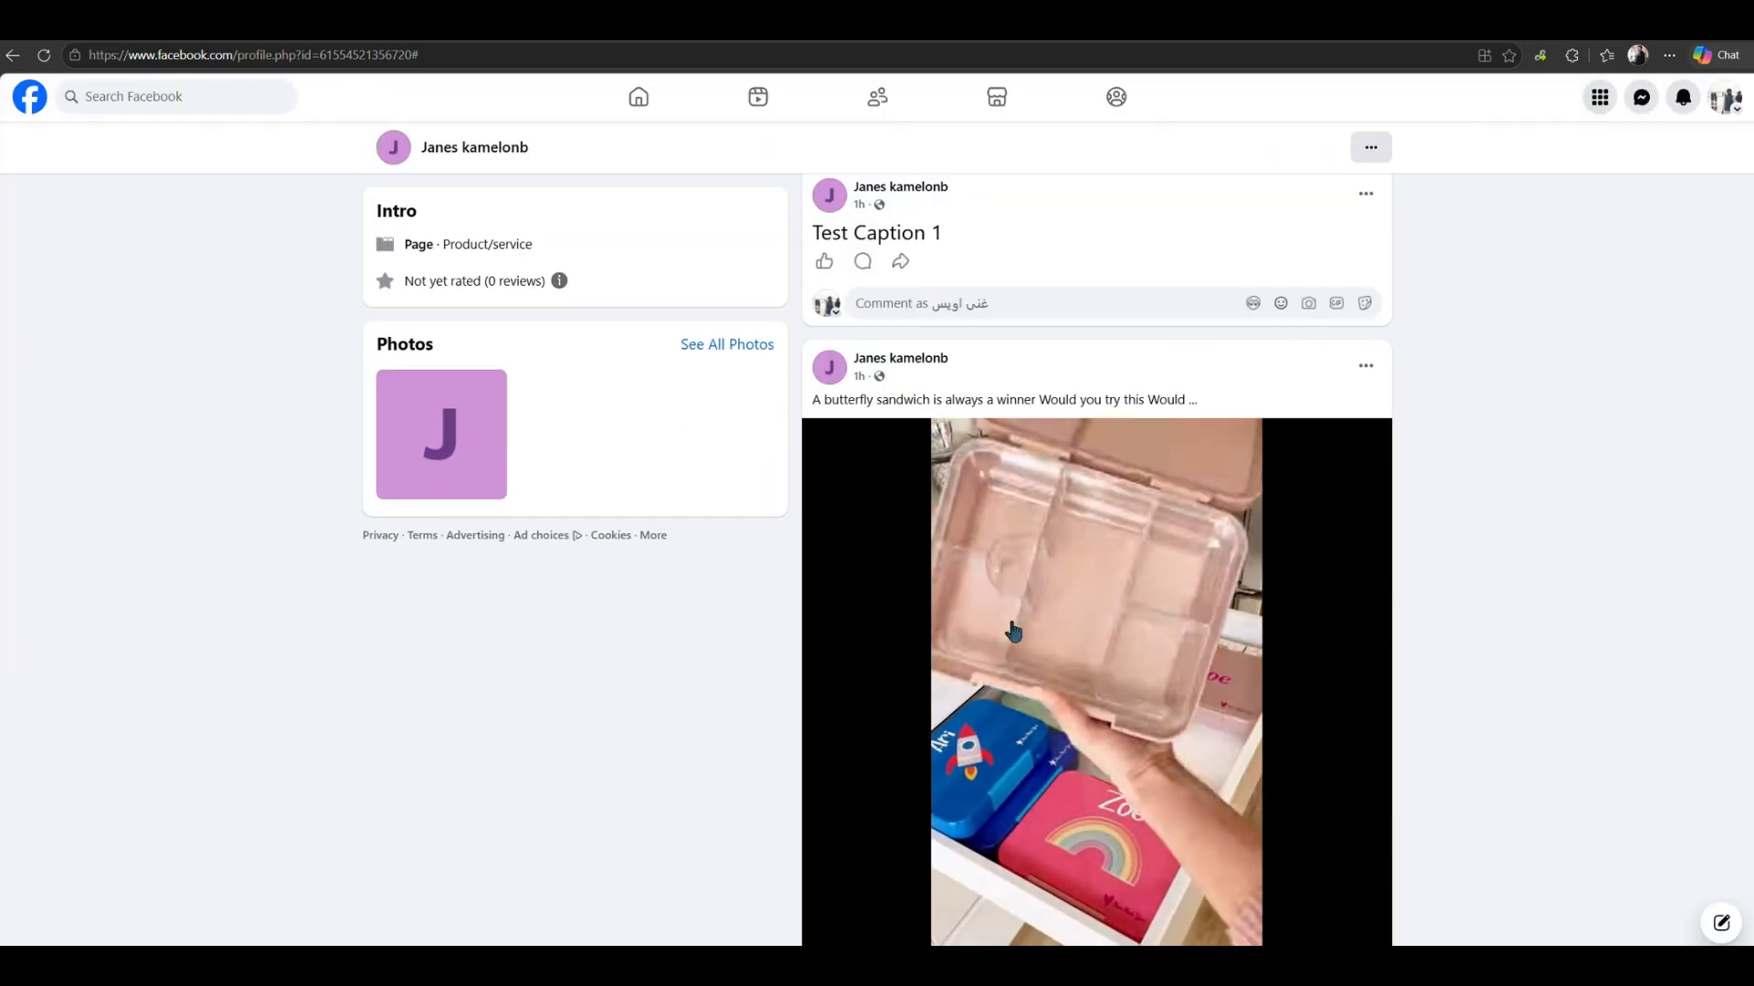
pyautogui.scroll(2, 967, 505)
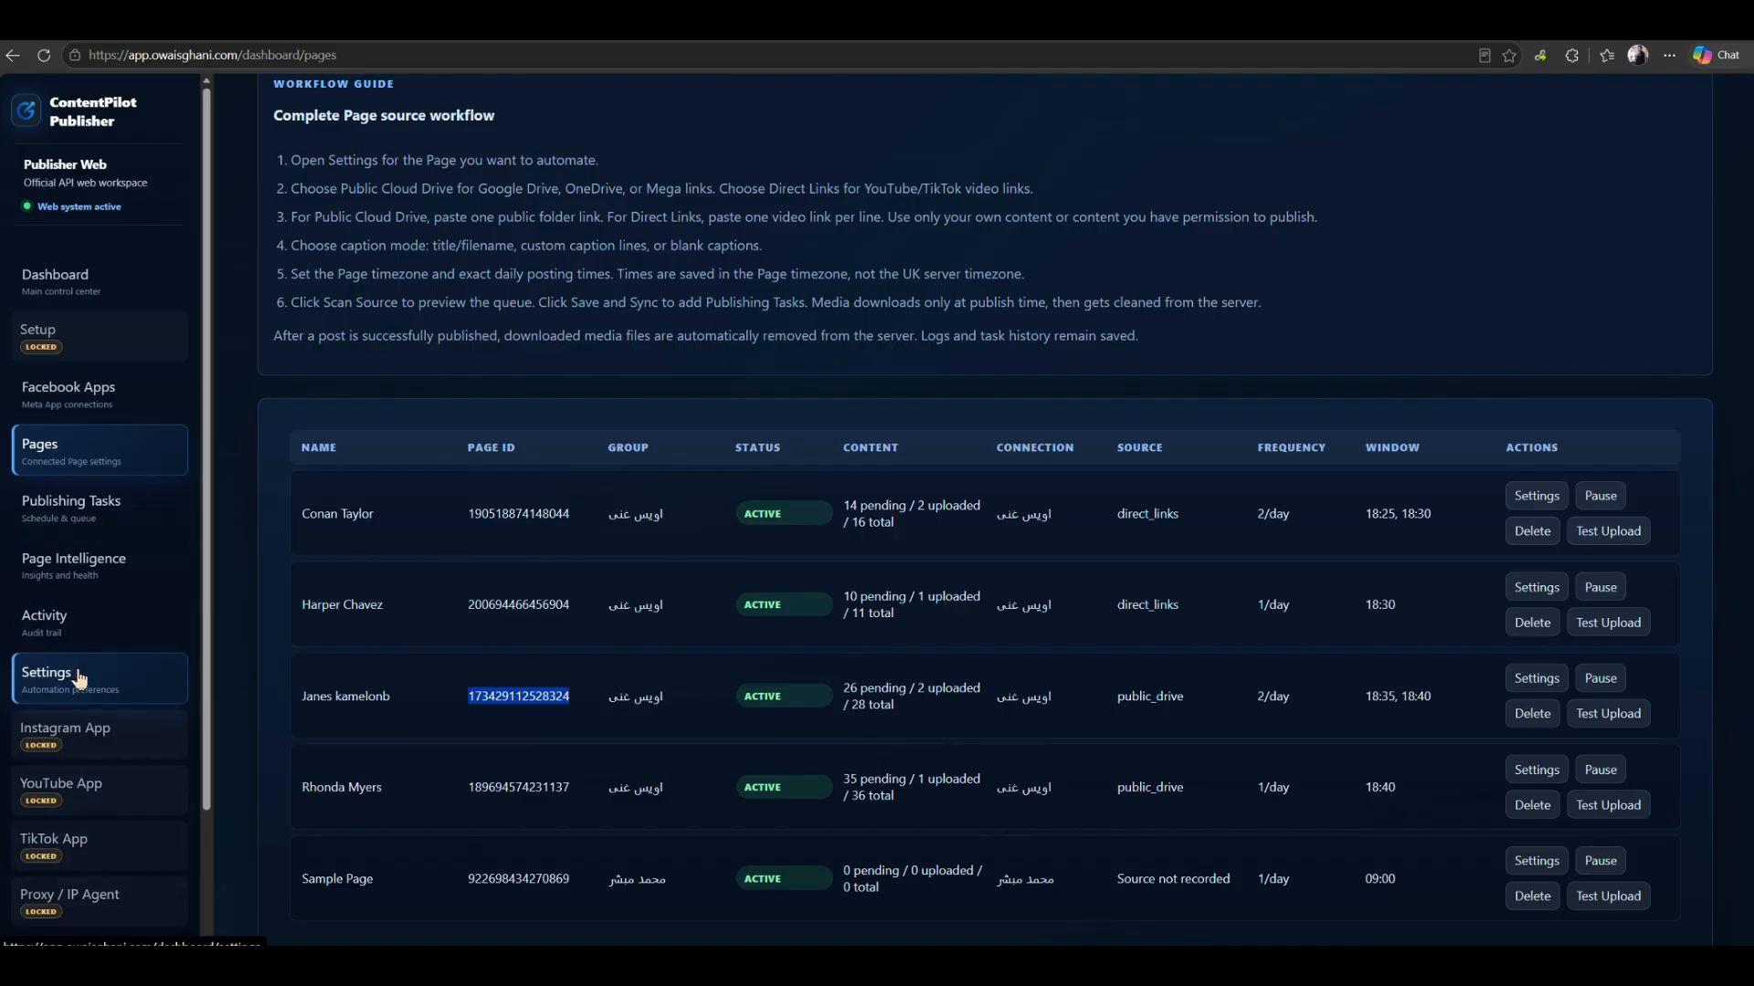
pyautogui.scroll(-2, 82, 680)
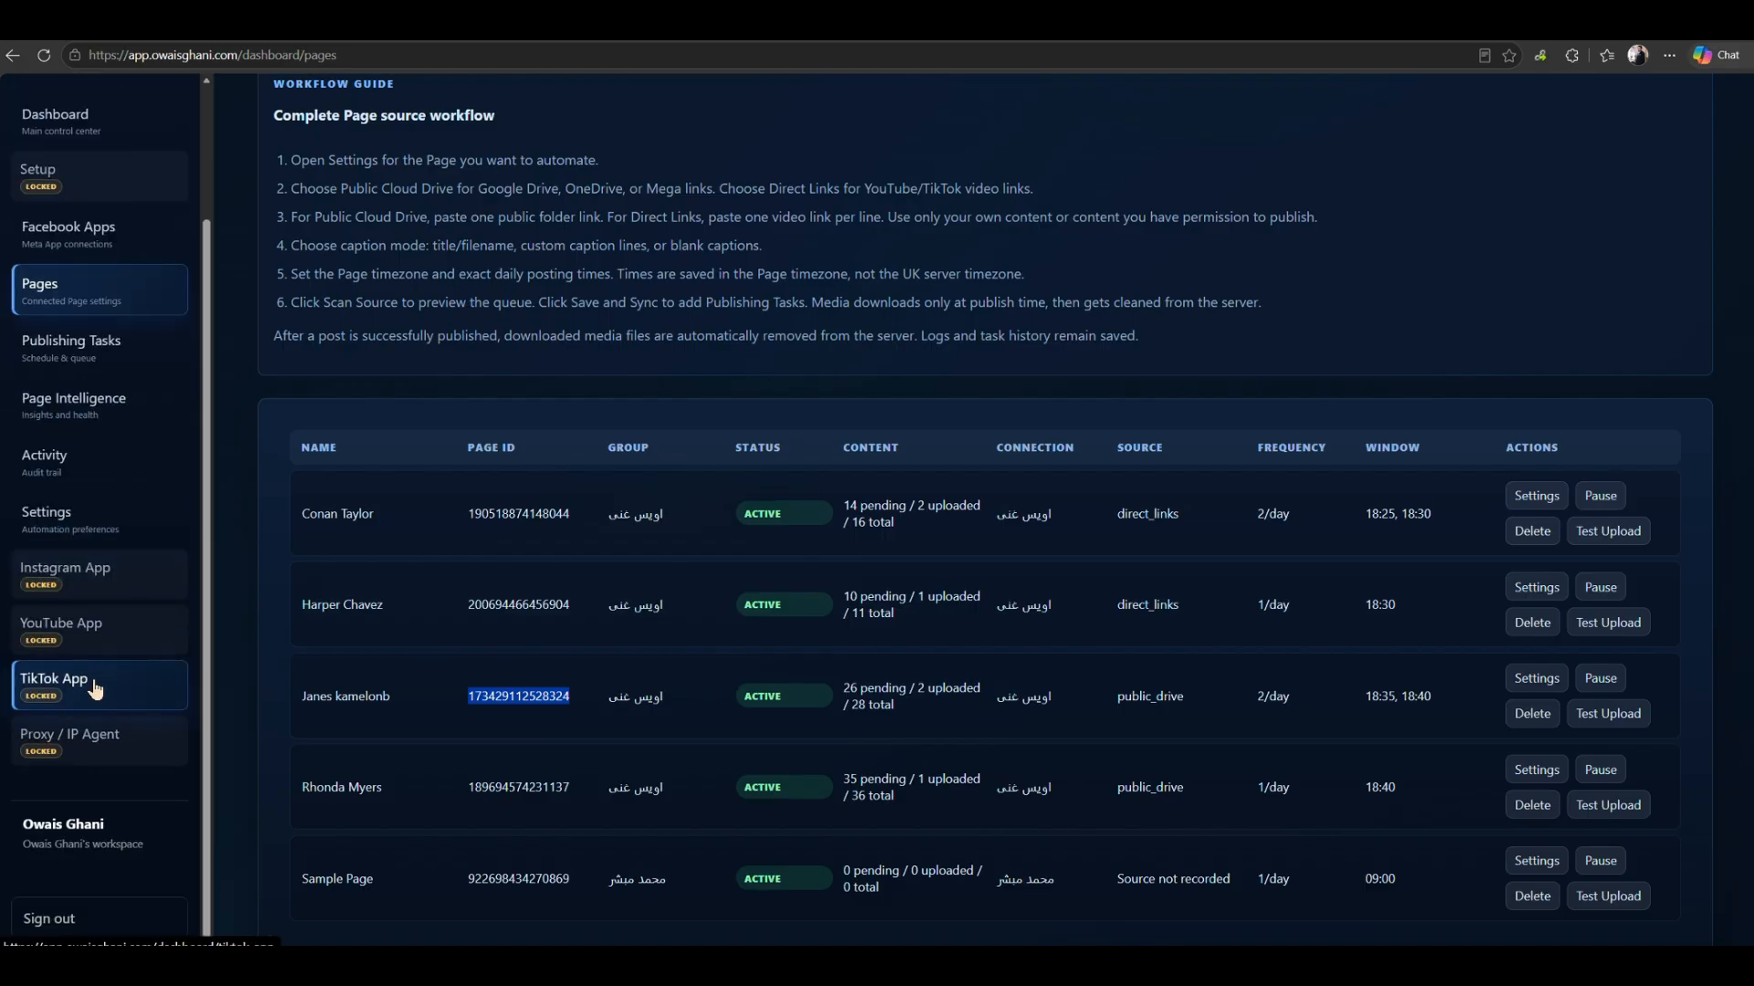